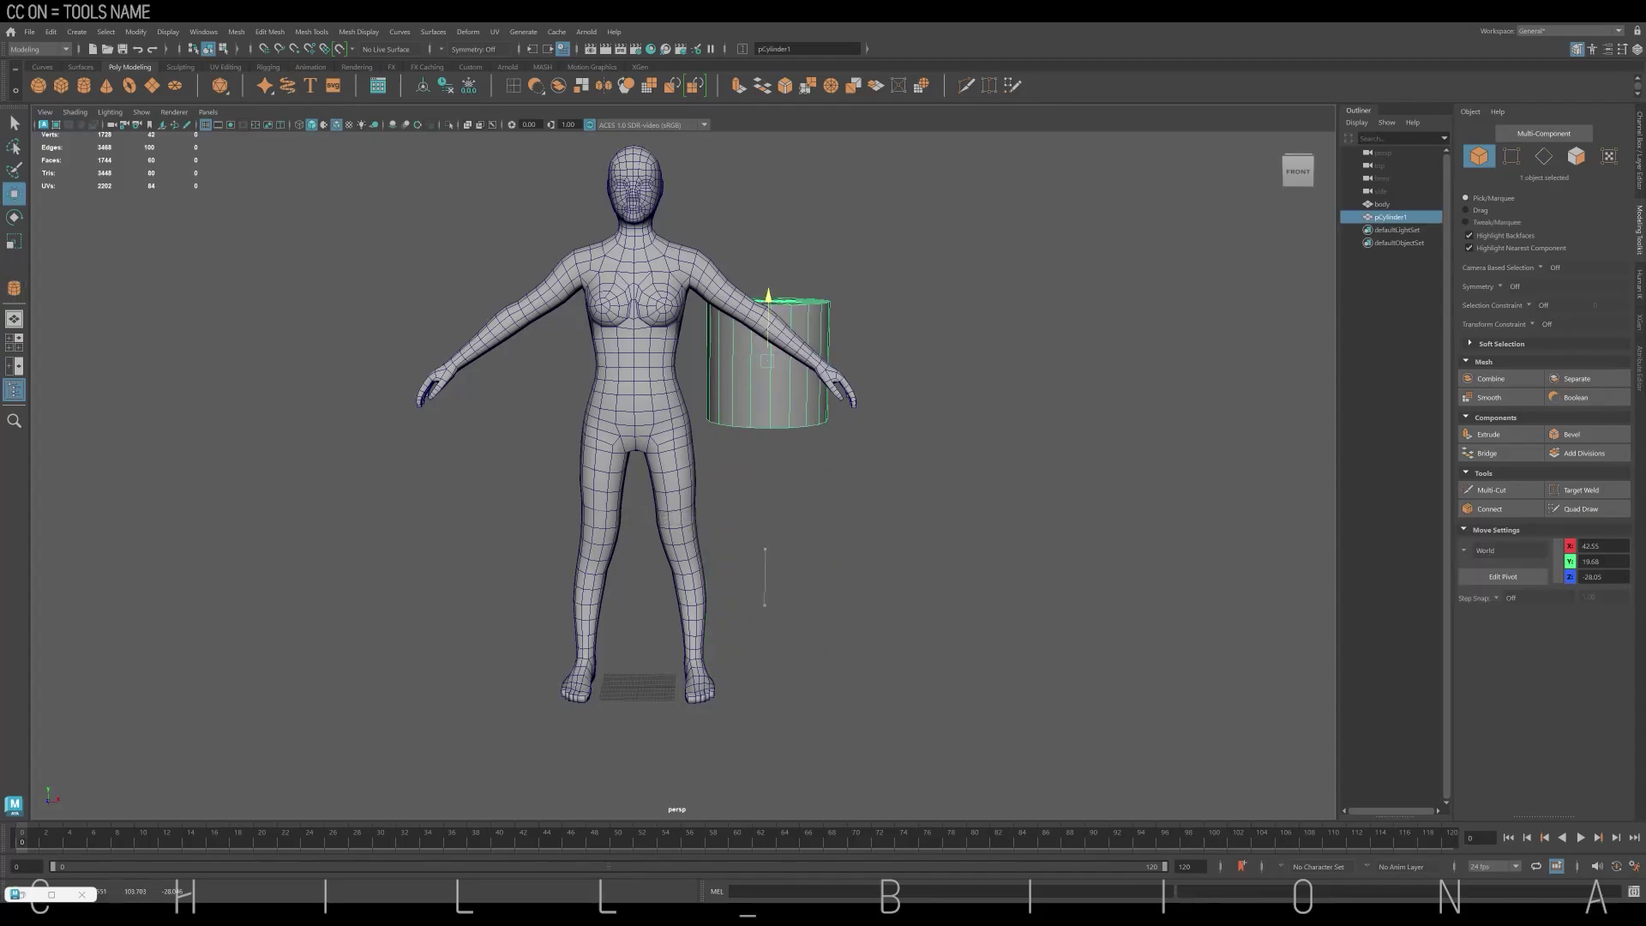
Drag the cylinder from beside the arm onto the body's torso
mouse_move(767, 360)
mouse_down()
mouse_move(816, 312)
mouse_move(943, 326)
mouse_up()
Settle the cylinder over the chest and delete its cap faces
drag(703, 326, 652, 343)
alt+drag(857, 343, 729, 343)
right_click(652, 357)
click(651, 395)
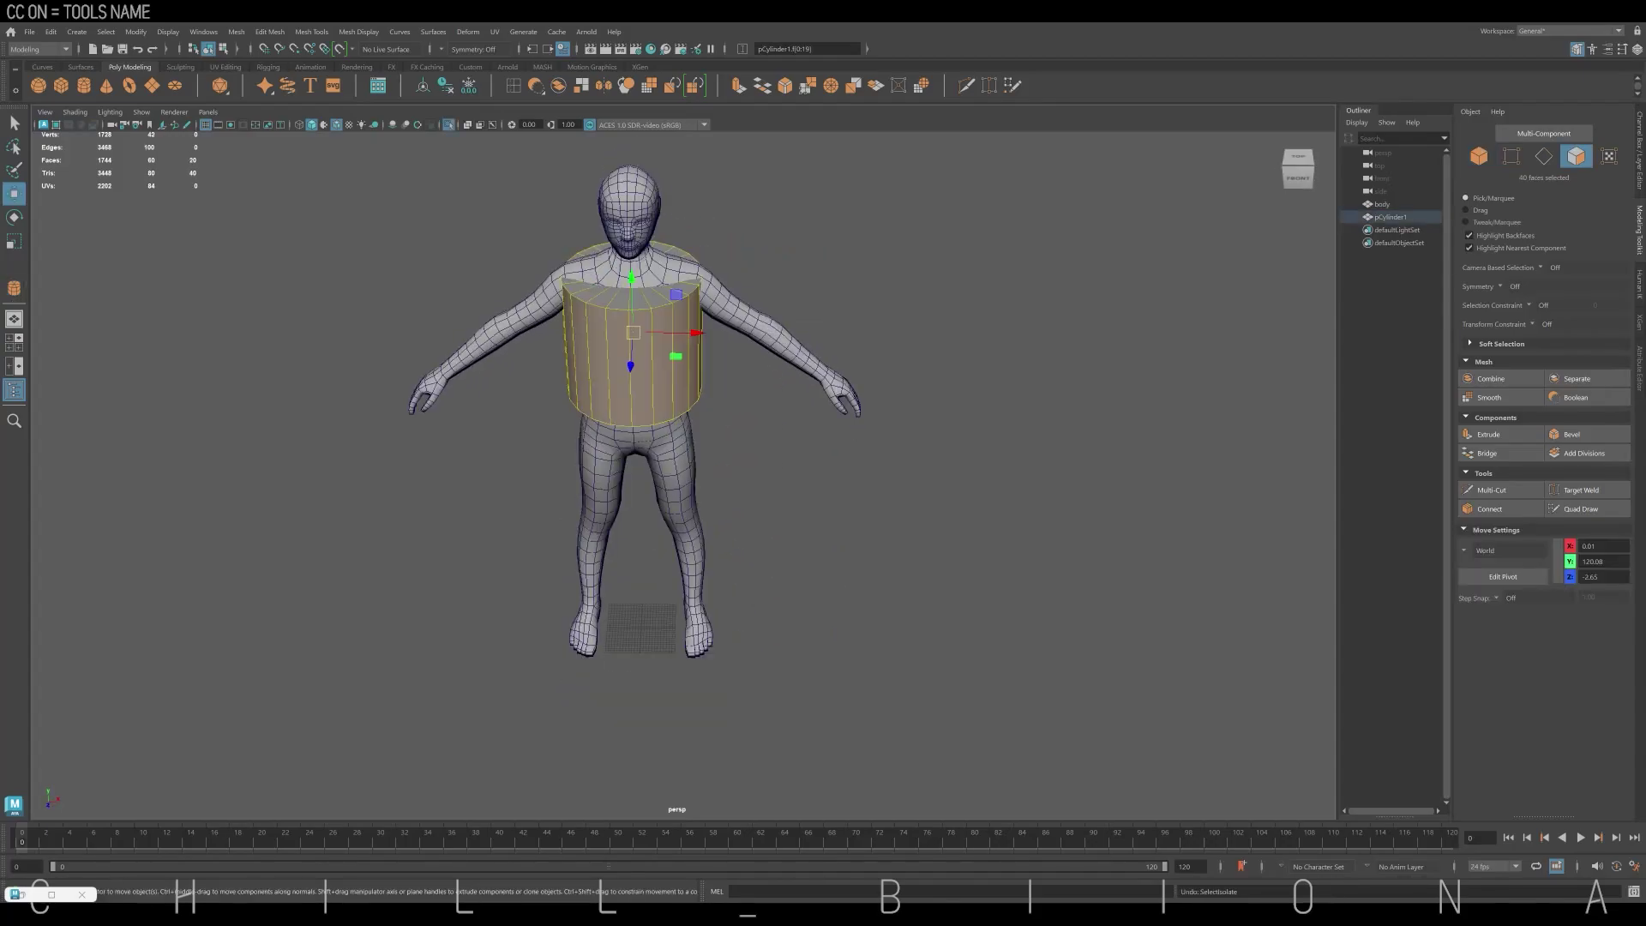
key(Delete)
Delete the left half of the cylinder in the front view
key(space)
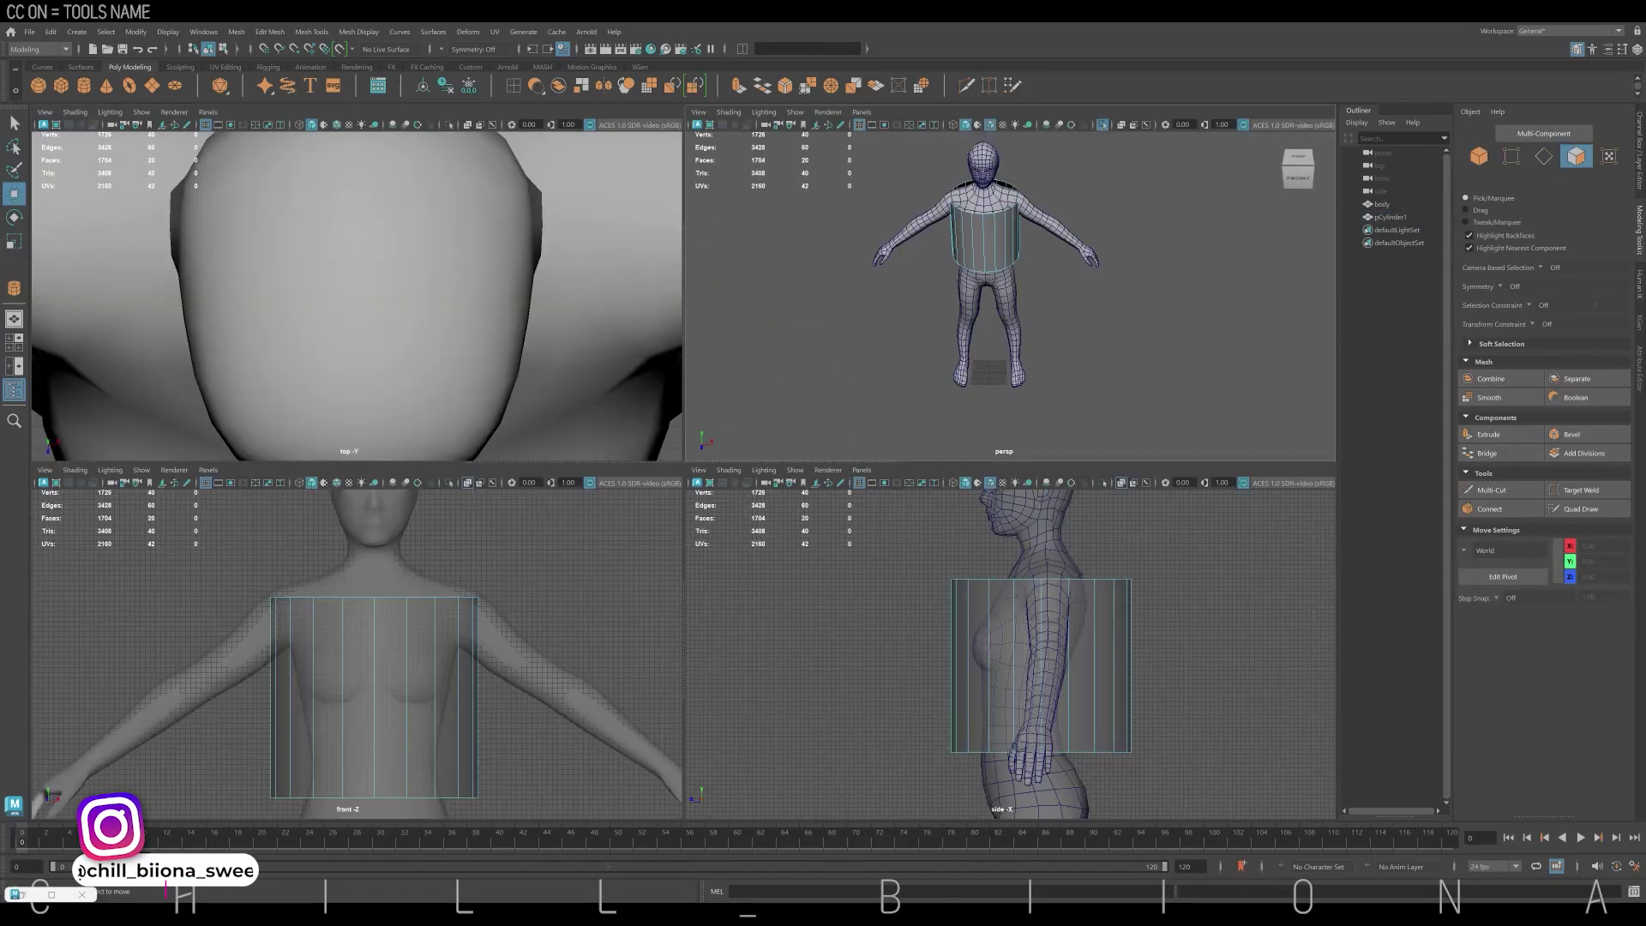
key(space)
drag(592, 248, 810, 678)
key(Delete)
Raise the half-cylinder on the torso and slide its outer vertex columns in and out
click(1390, 217)
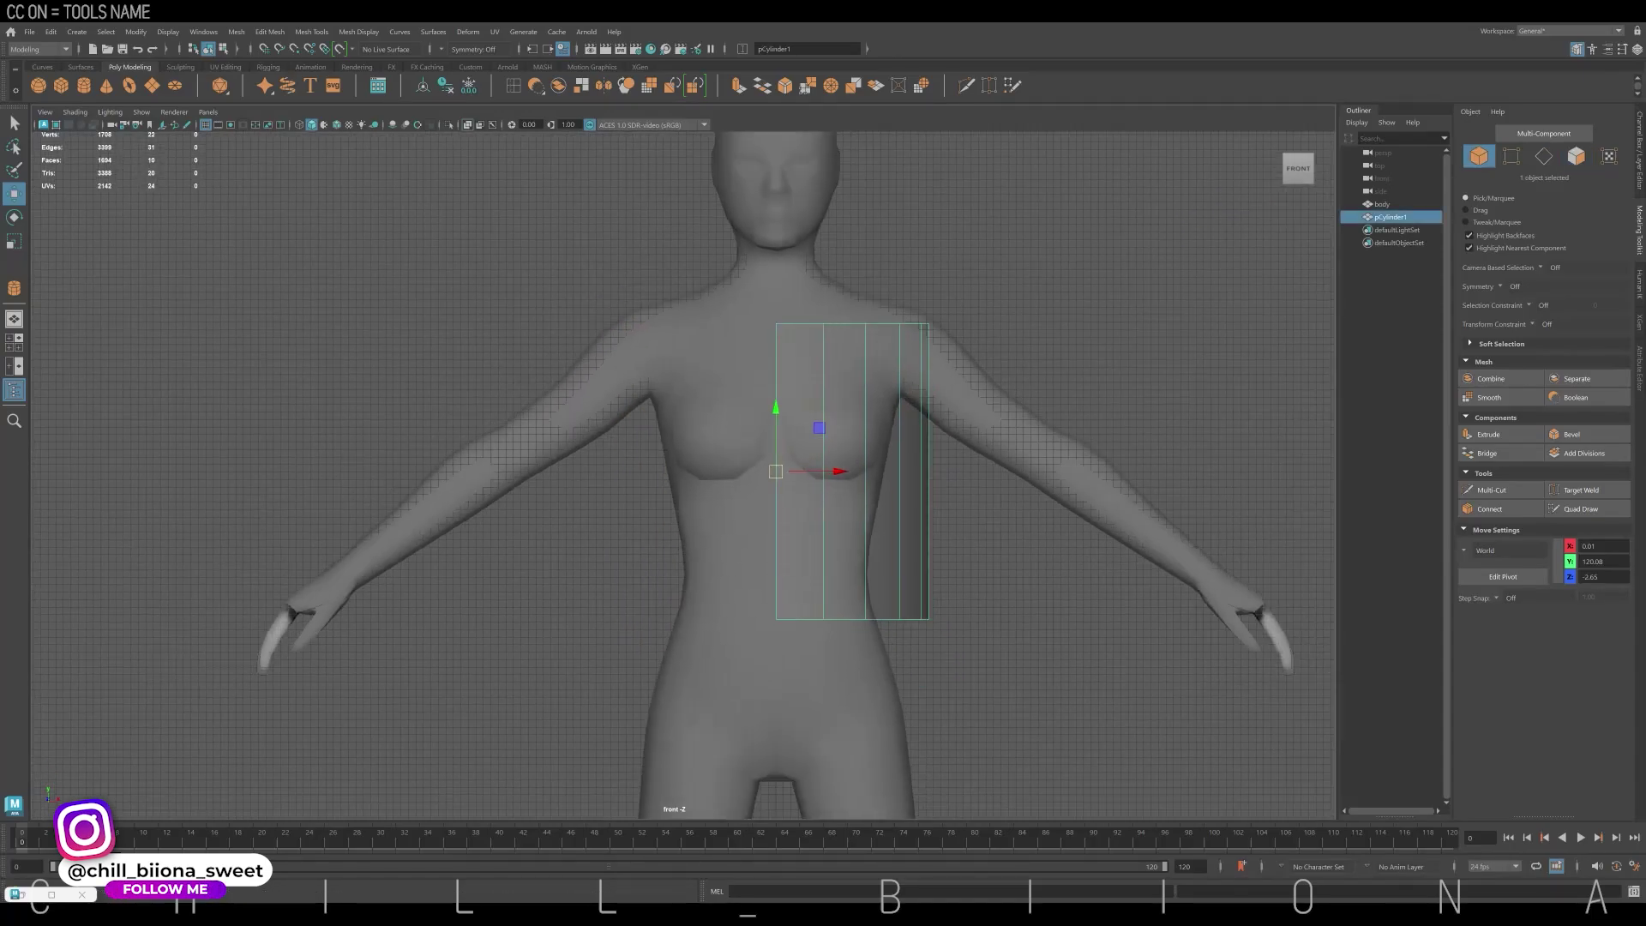
scroll(695, 411, down, 3)
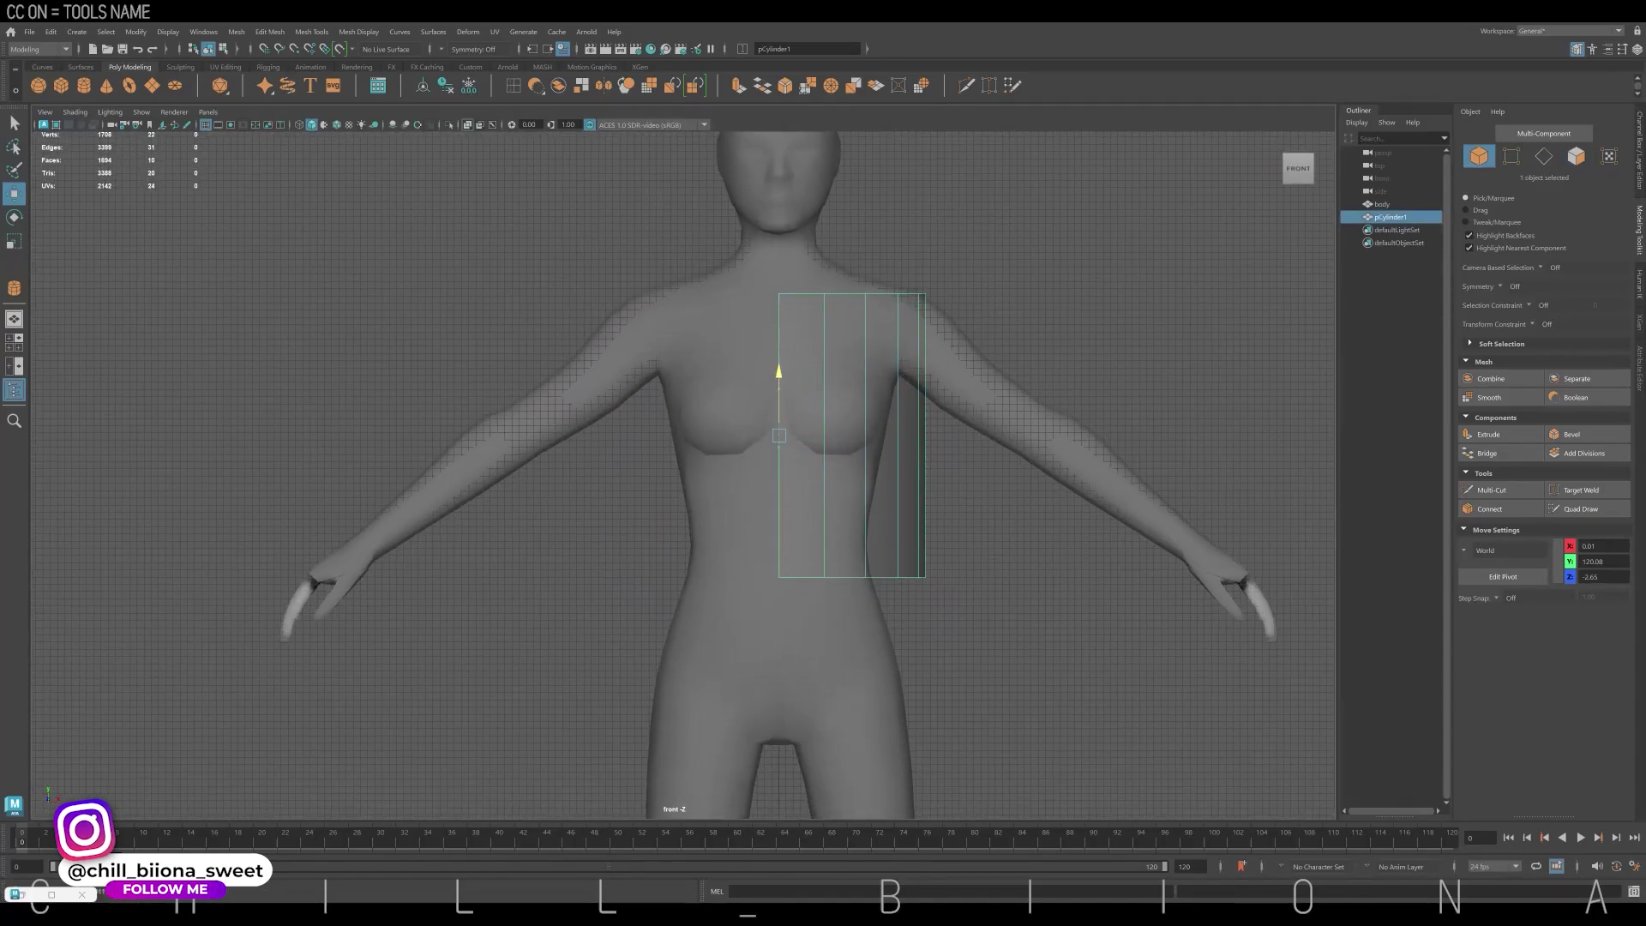
drag(778, 386, 778, 351)
key(F9)
drag(848, 248, 951, 575)
drag(958, 412, 939, 412)
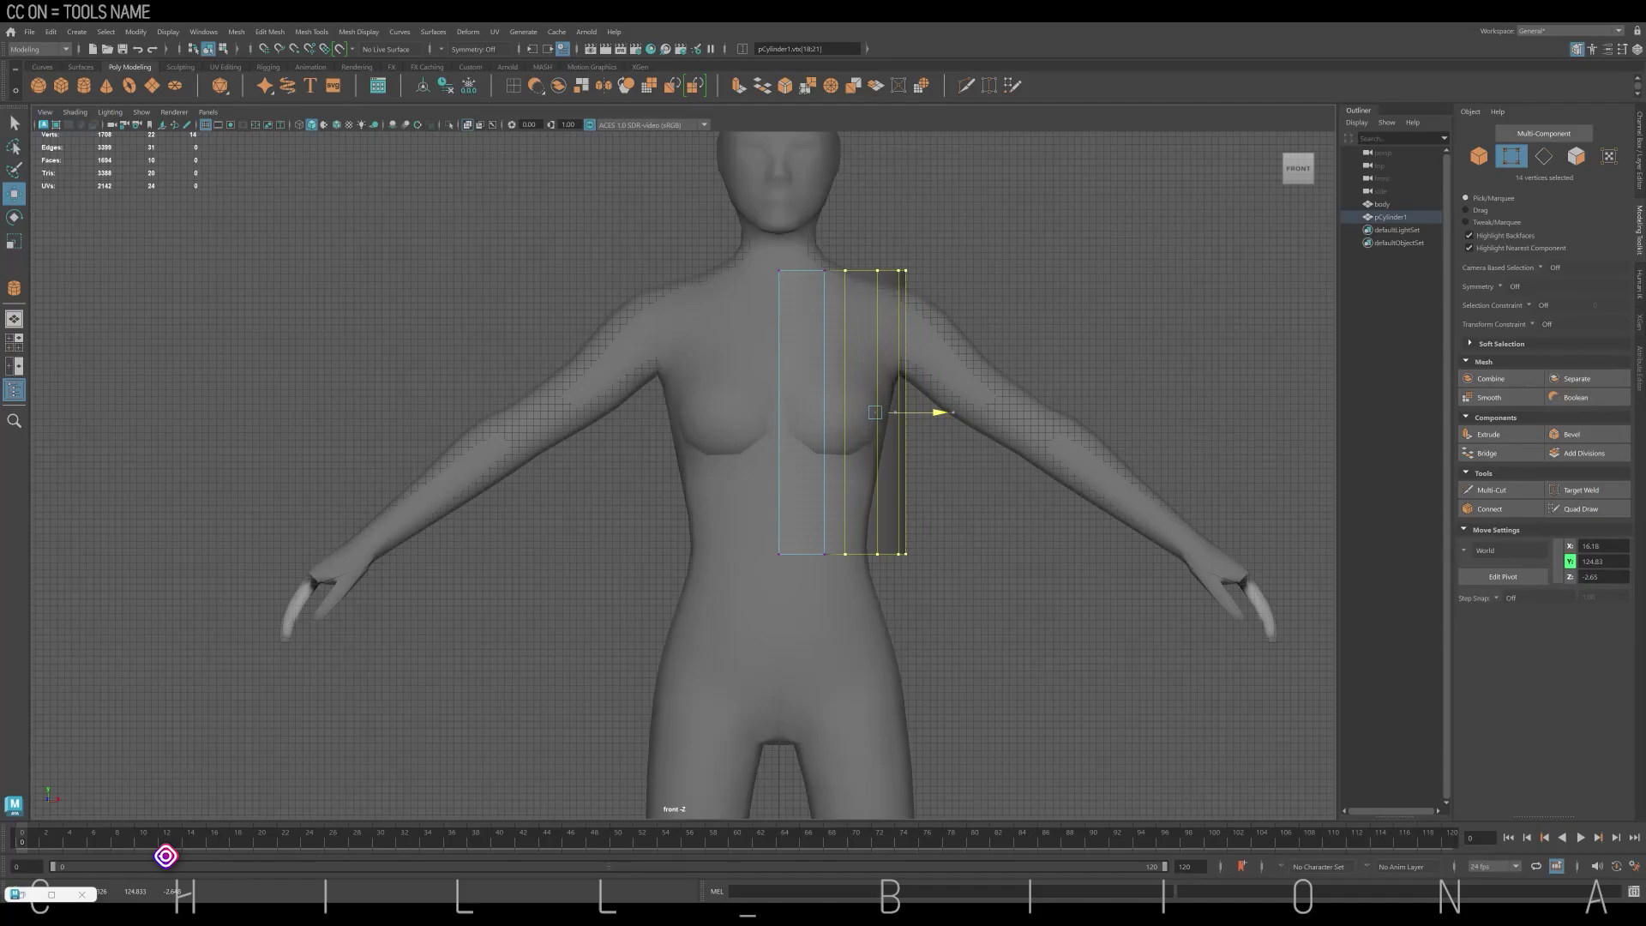
drag(810, 253, 834, 570)
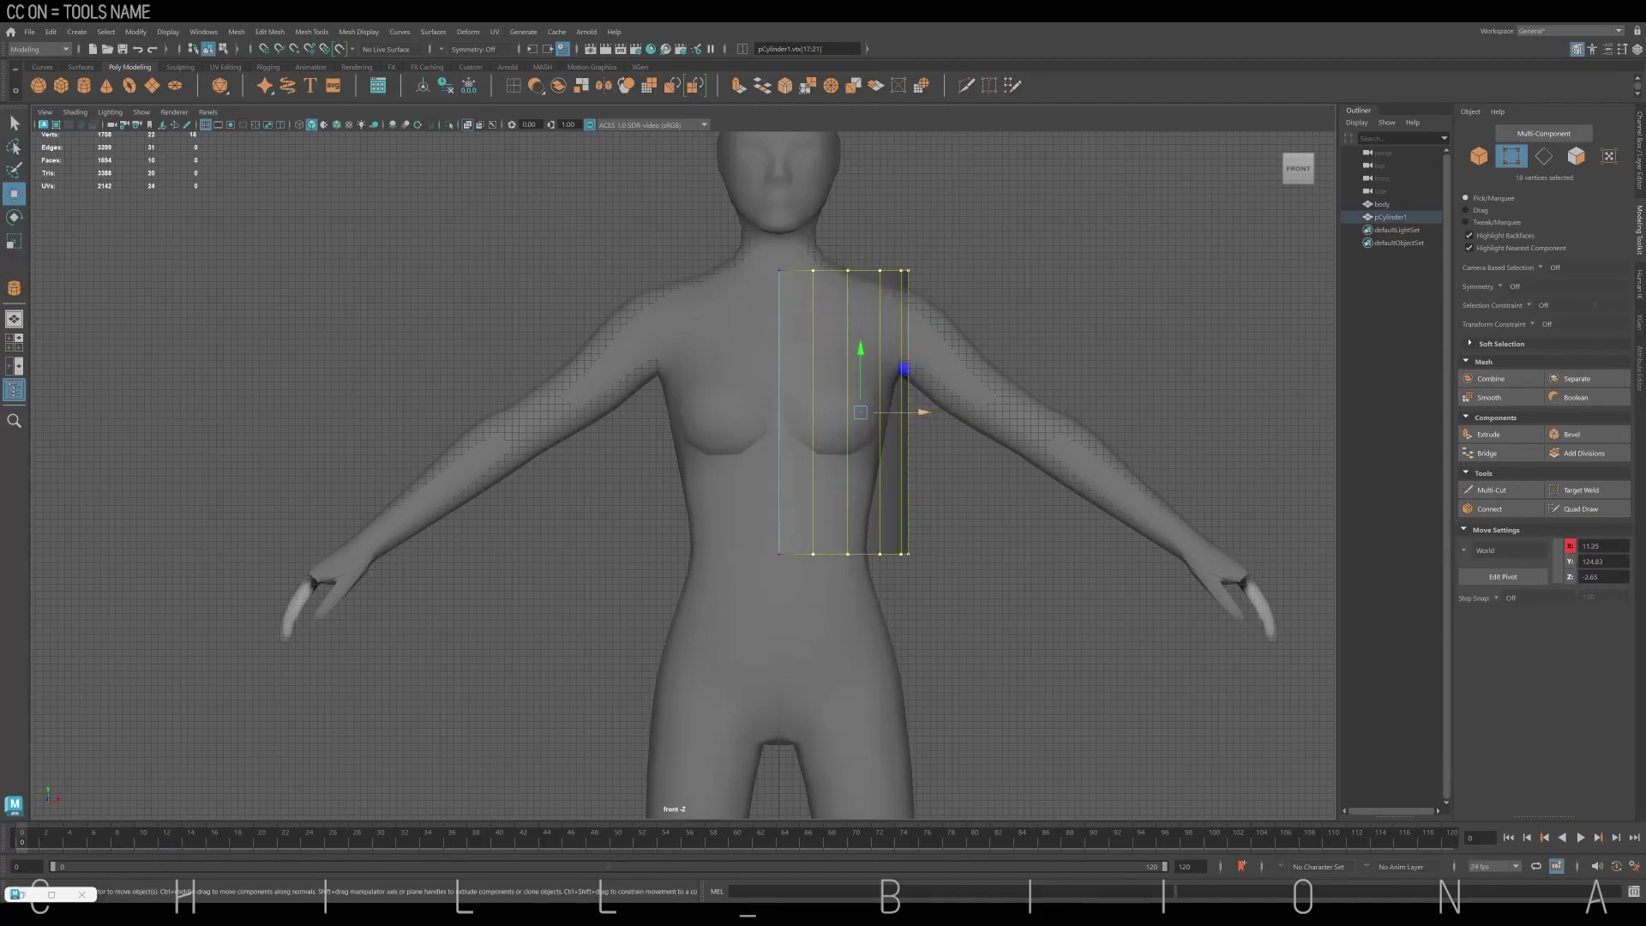
drag(877, 413, 951, 413)
Shift the half-shell back along the body's depth
right_drag(1054, 360, 1084, 321)
drag(736, 459, 748, 459)
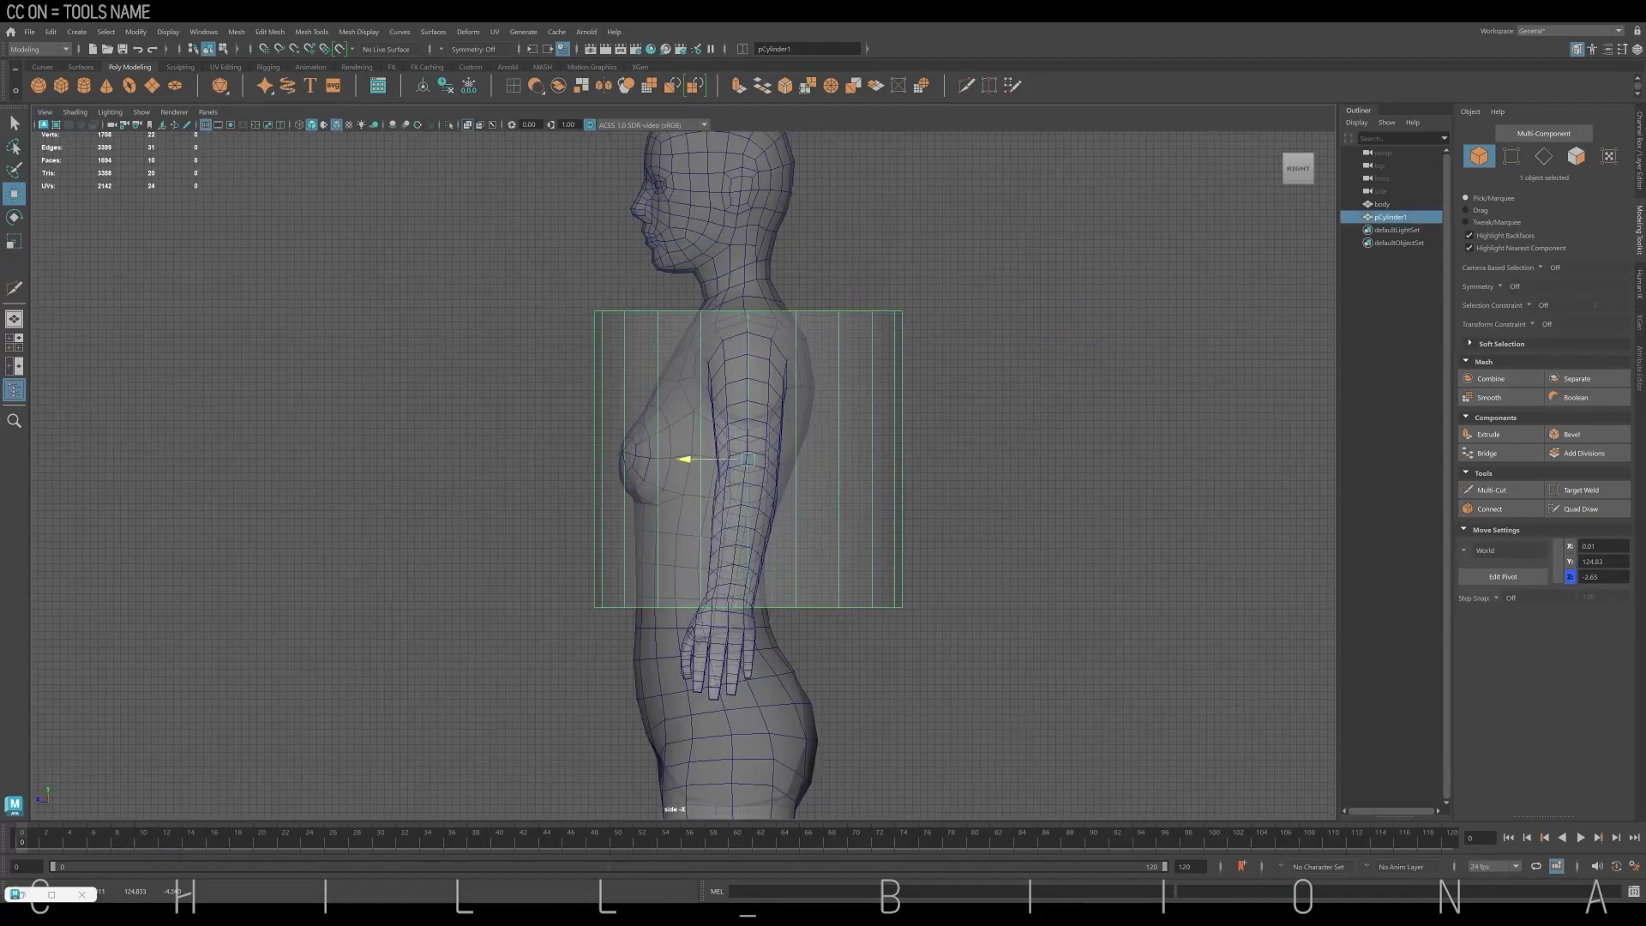
shift+right_drag(704, 416, 578, 456)
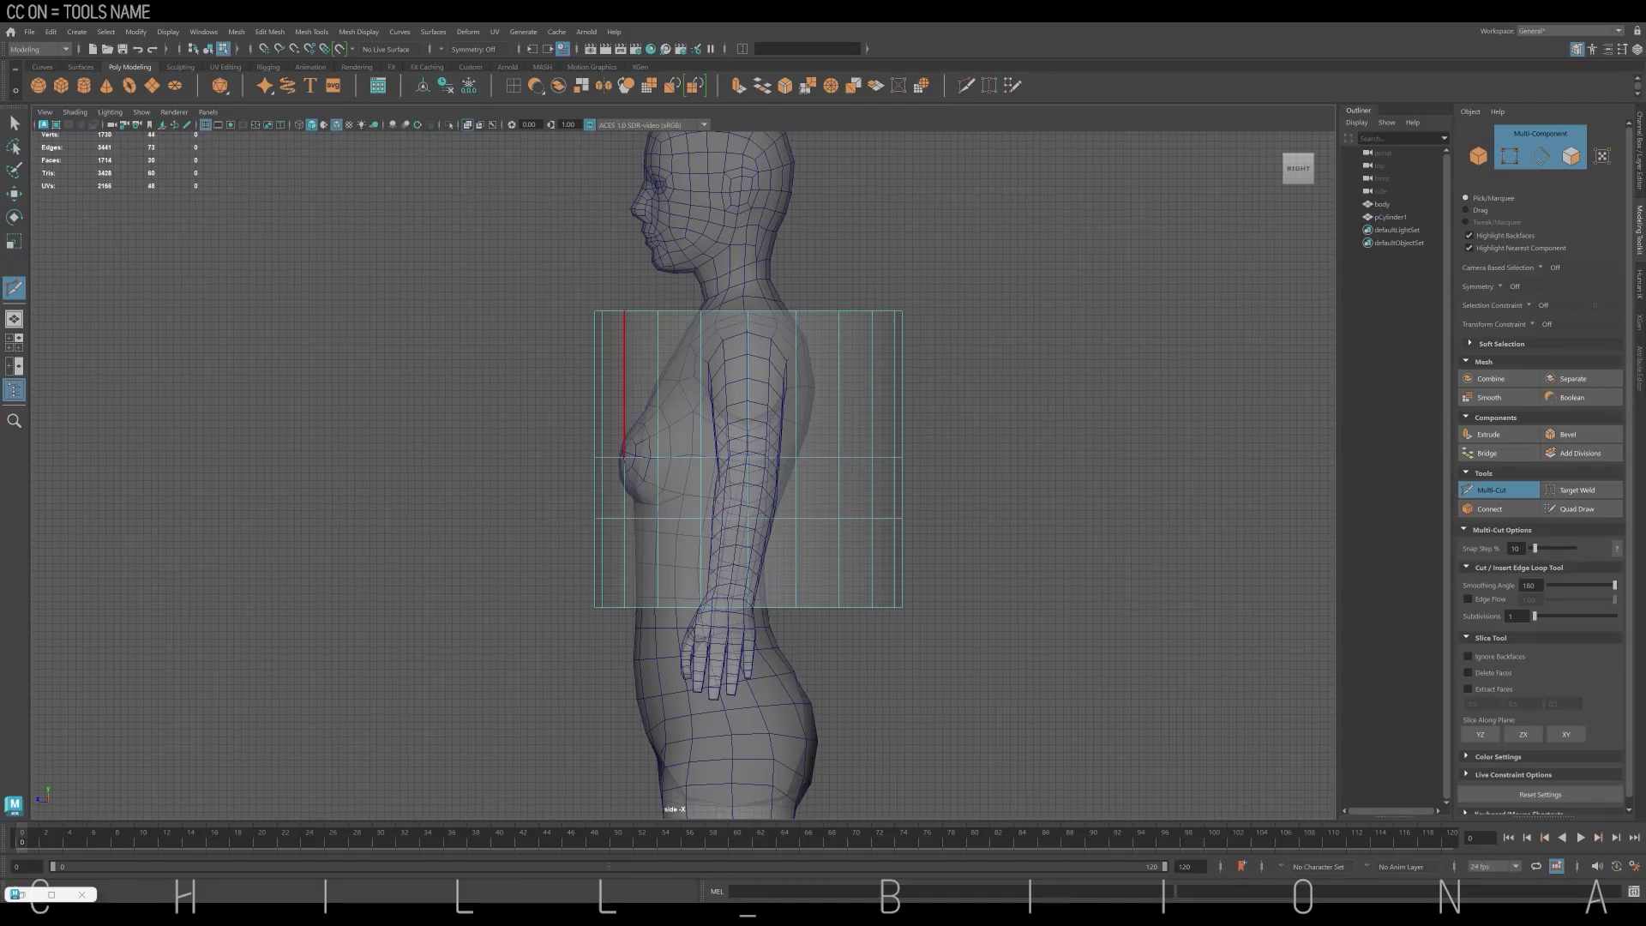
Add a horizontal edge loop and narrow the top vertex ring toward the shoulder
ctrl+click(721, 373)
right_drag(677, 343, 705, 267)
key(r)
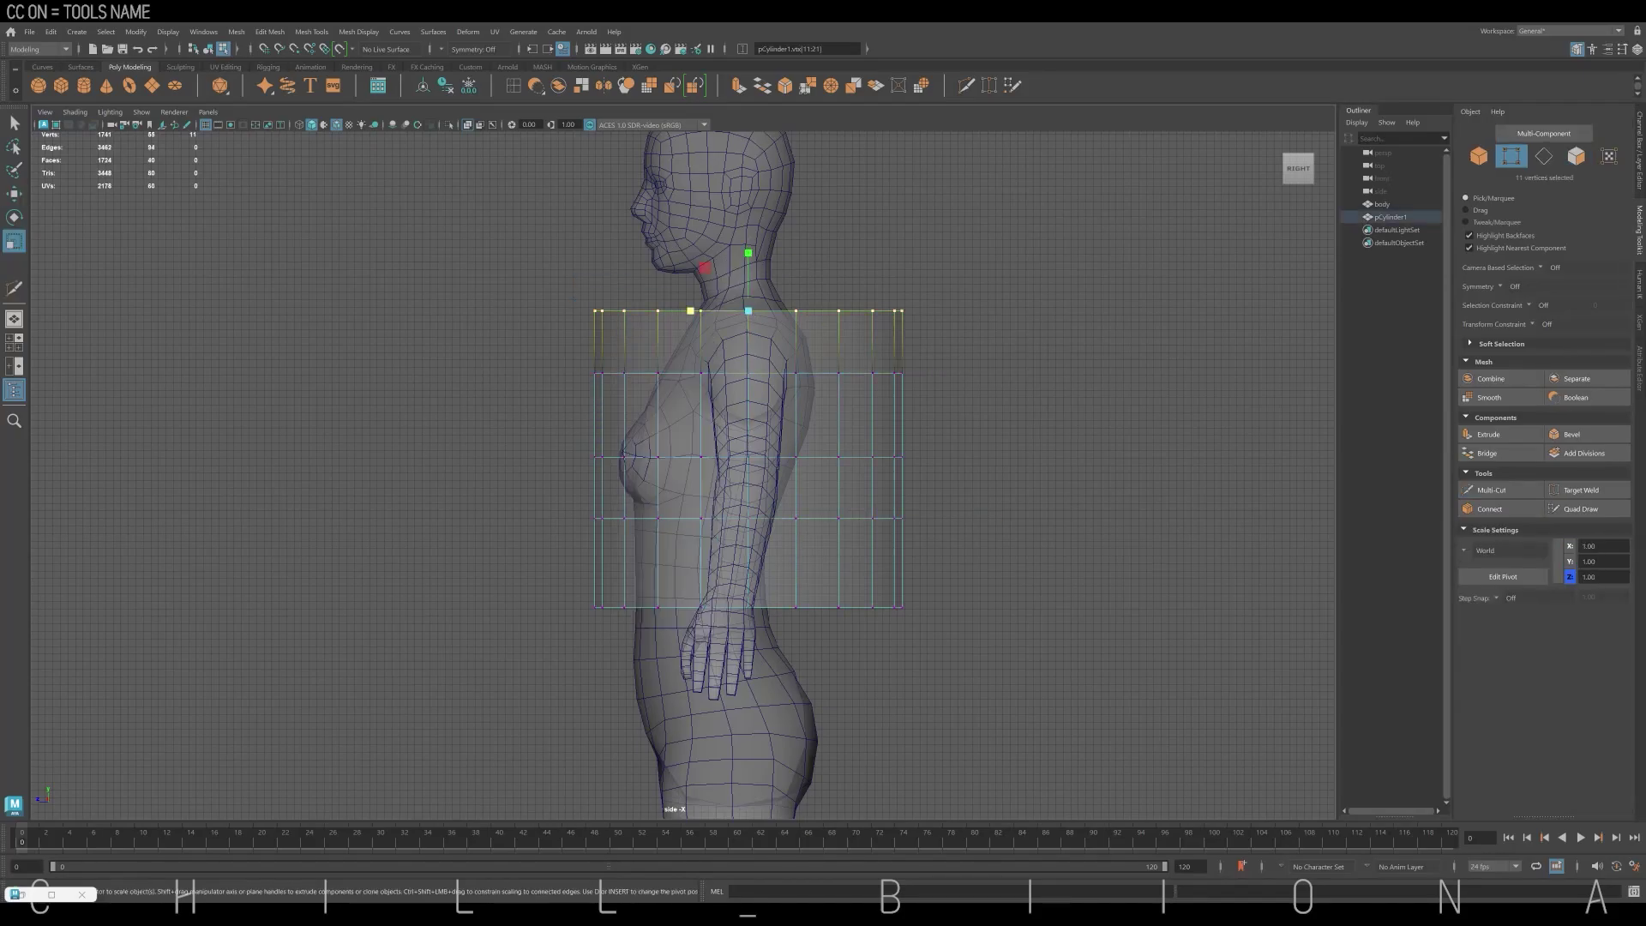
drag(691, 310, 720, 311)
Pull the middle loop, back columns and front vertices in against the body
drag(566, 356, 926, 390)
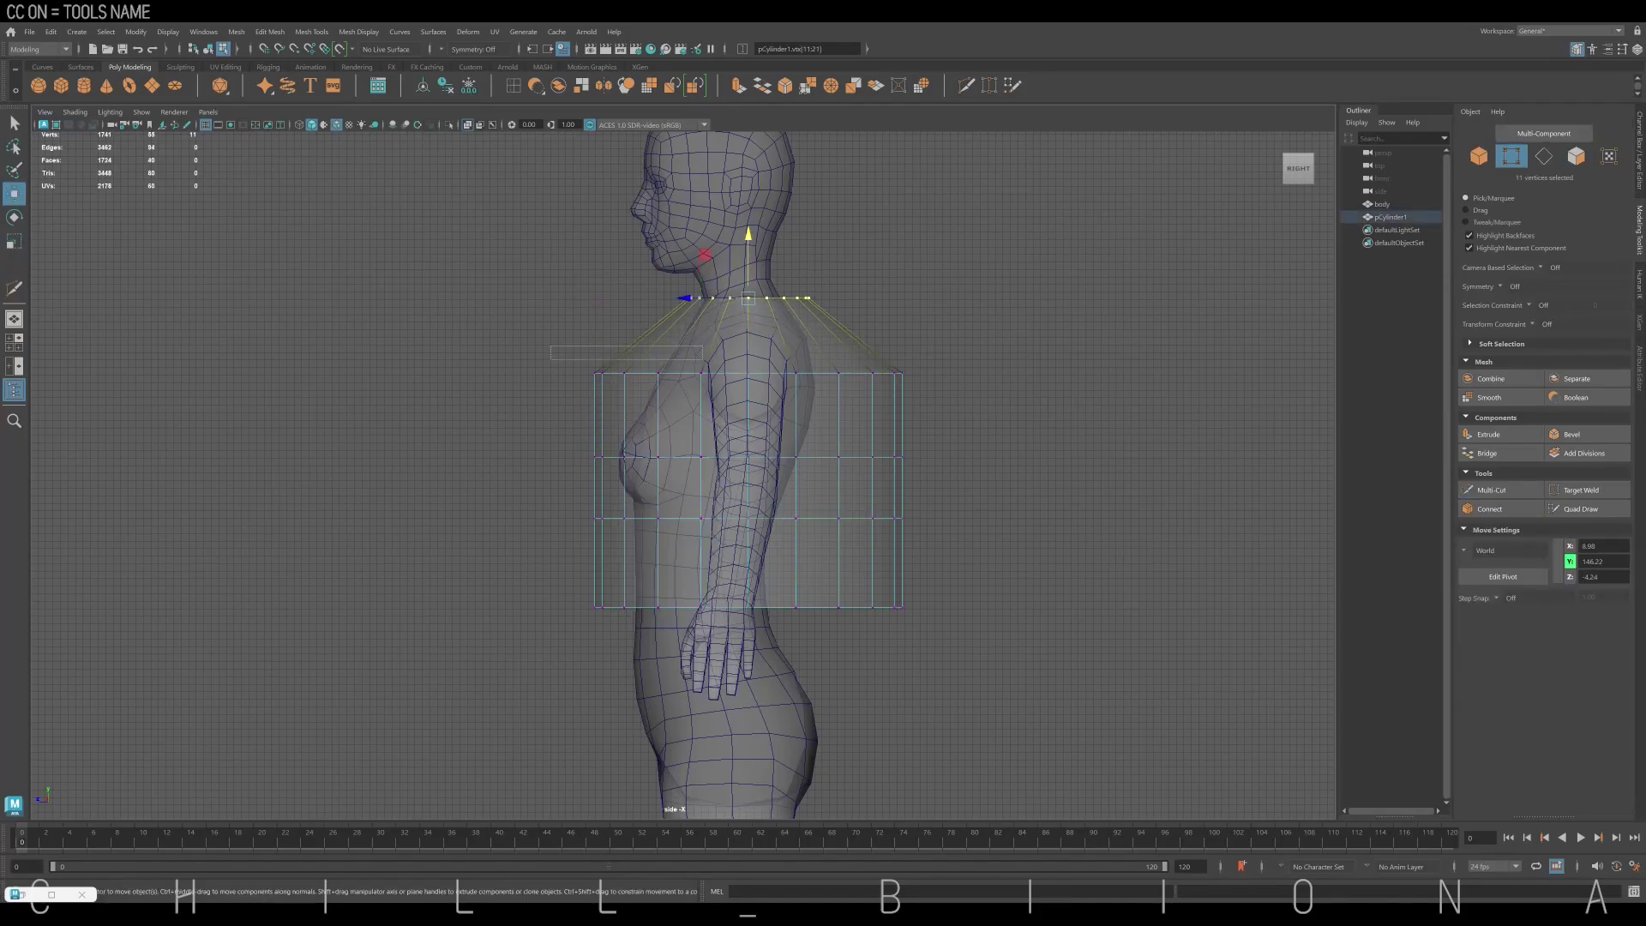
mouse_move(691, 373)
mouse_down()
mouse_move(935, 400)
mouse_move(777, 643)
mouse_up()
drag(845, 532, 778, 531)
drag(525, 494, 659, 623)
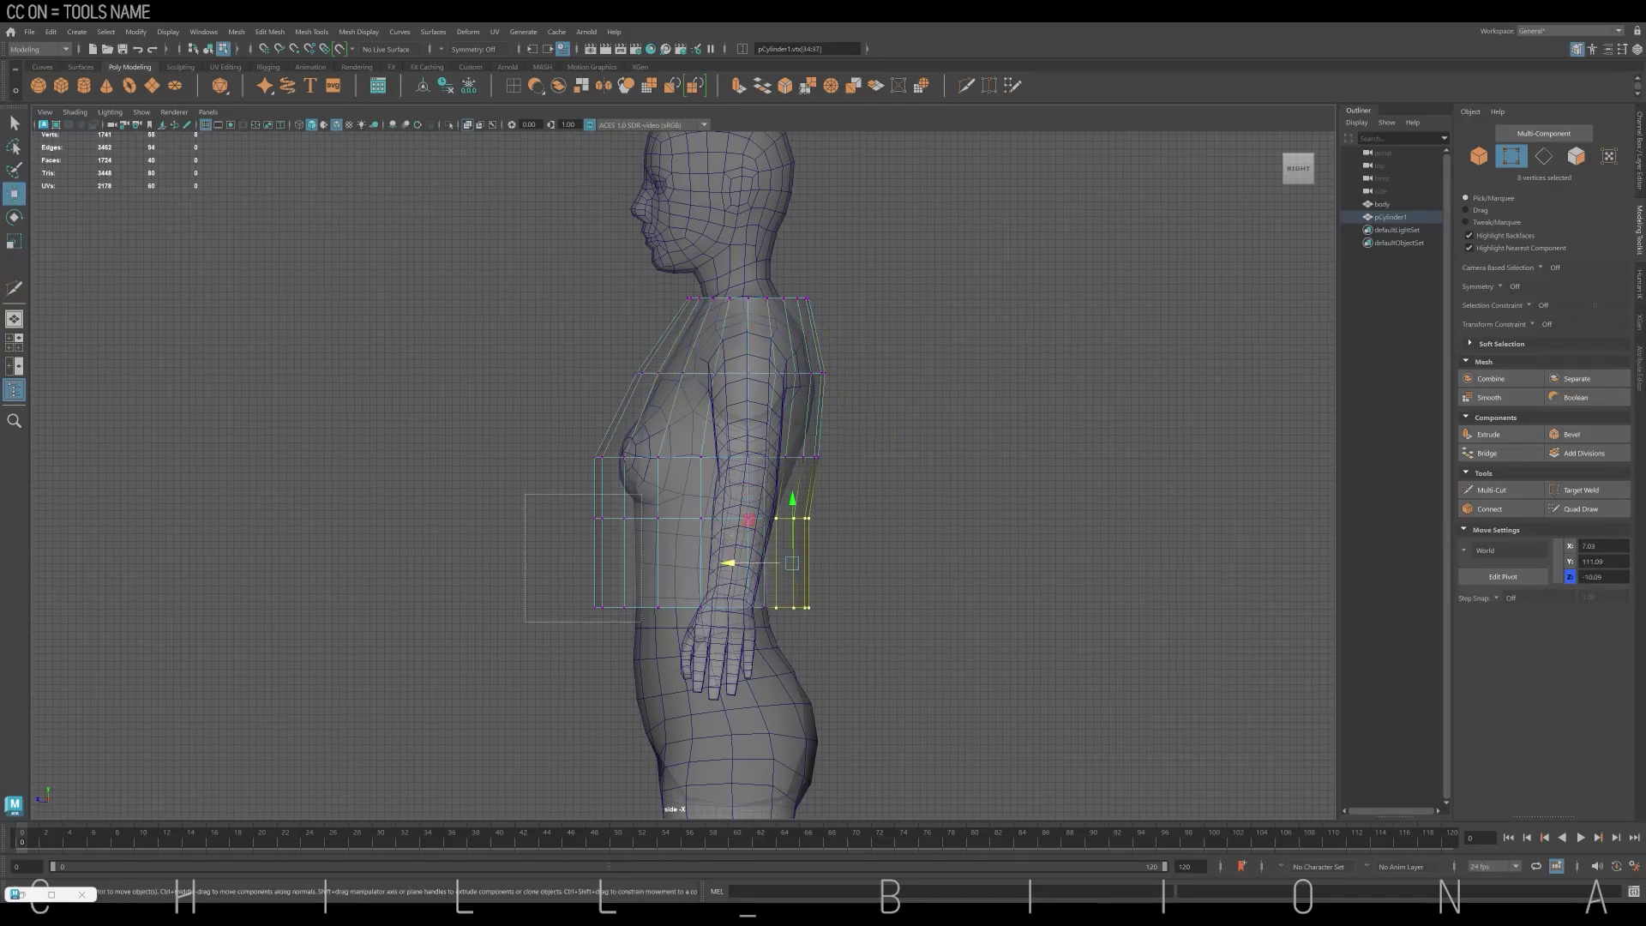
drag(610, 563, 621, 563)
drag(639, 373, 653, 372)
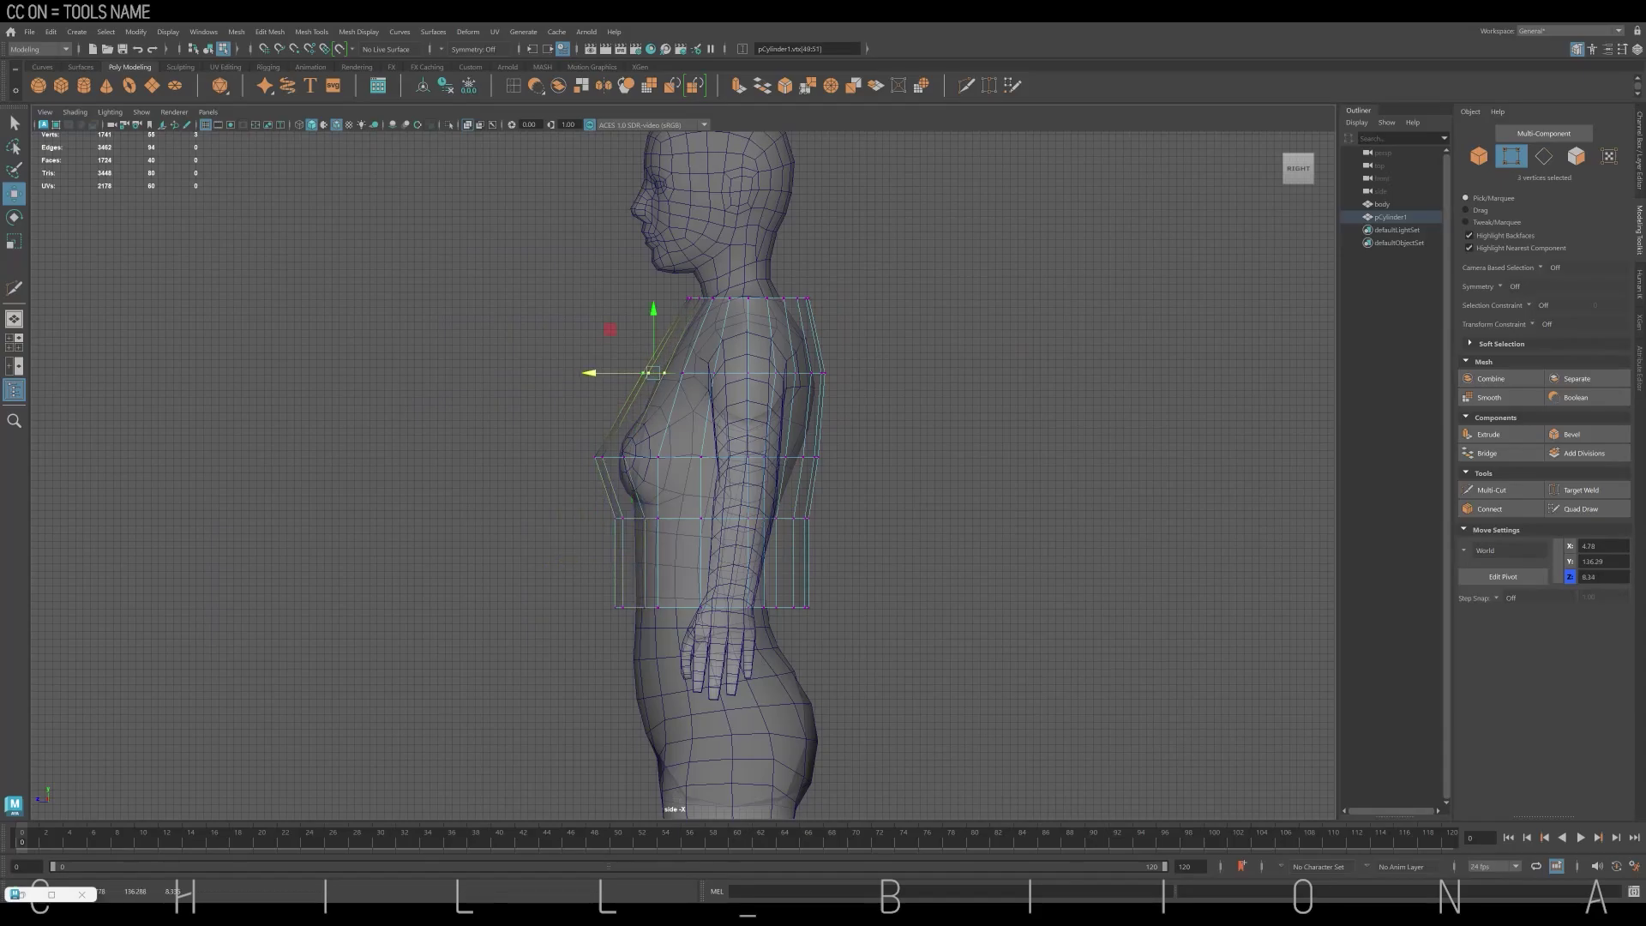
Squeeze the lower front and back vertex columns inward and lower the shoulder vertices slightly
key(3)
drag(782, 518, 858, 660)
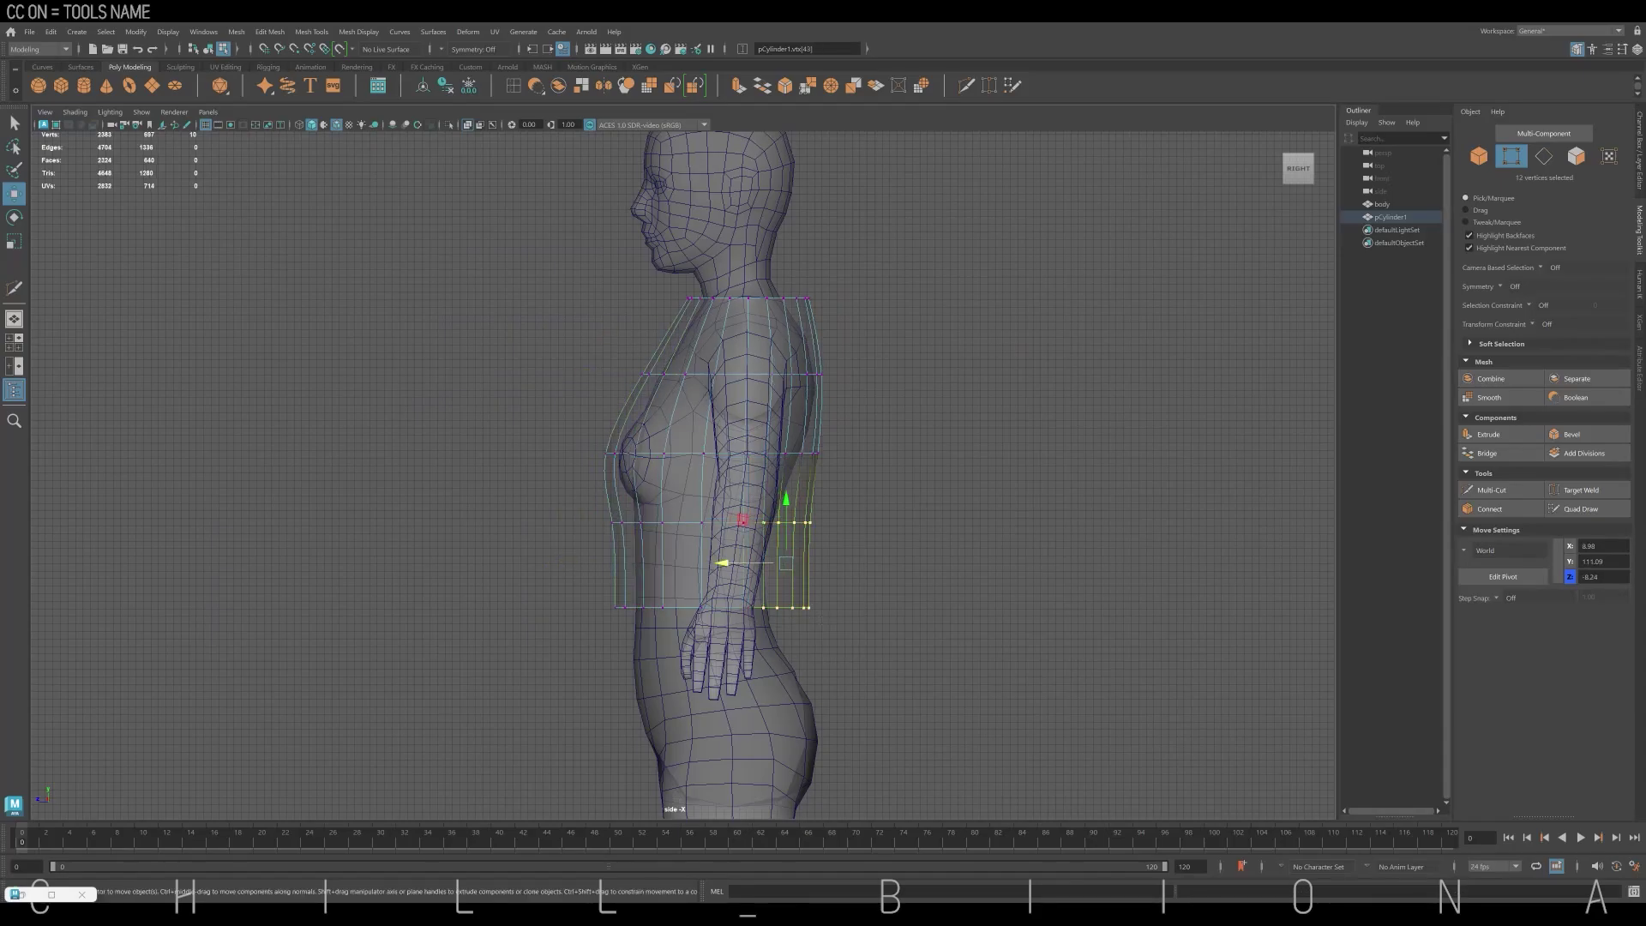
key(r)
drag(722, 563, 719, 563)
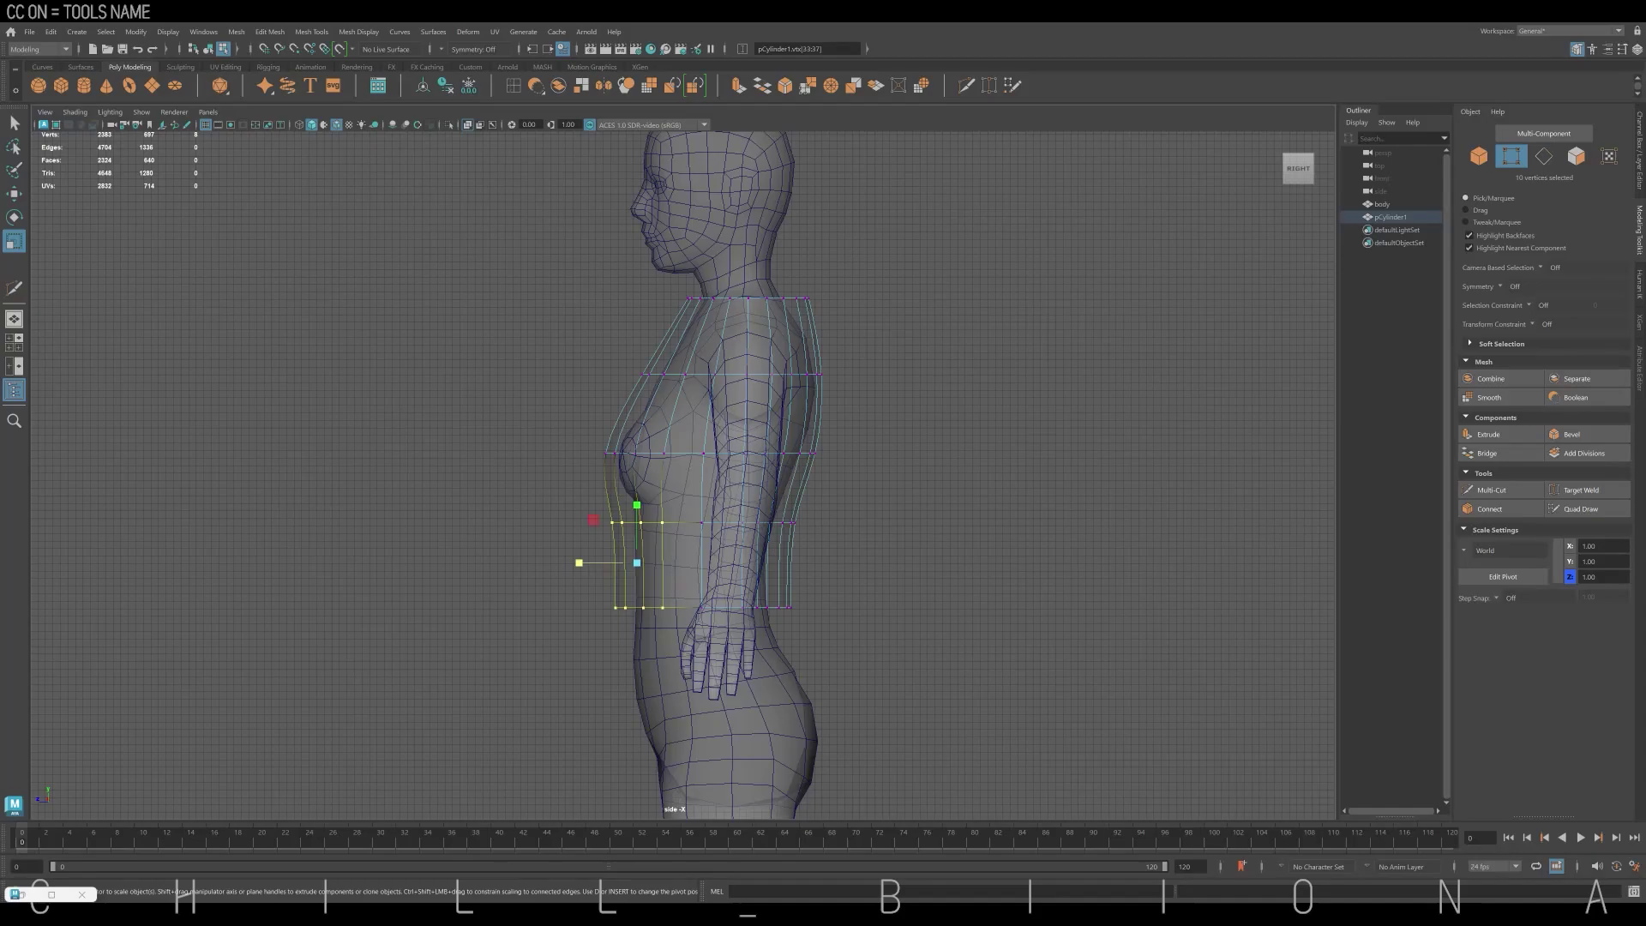
drag(578, 562, 585, 563)
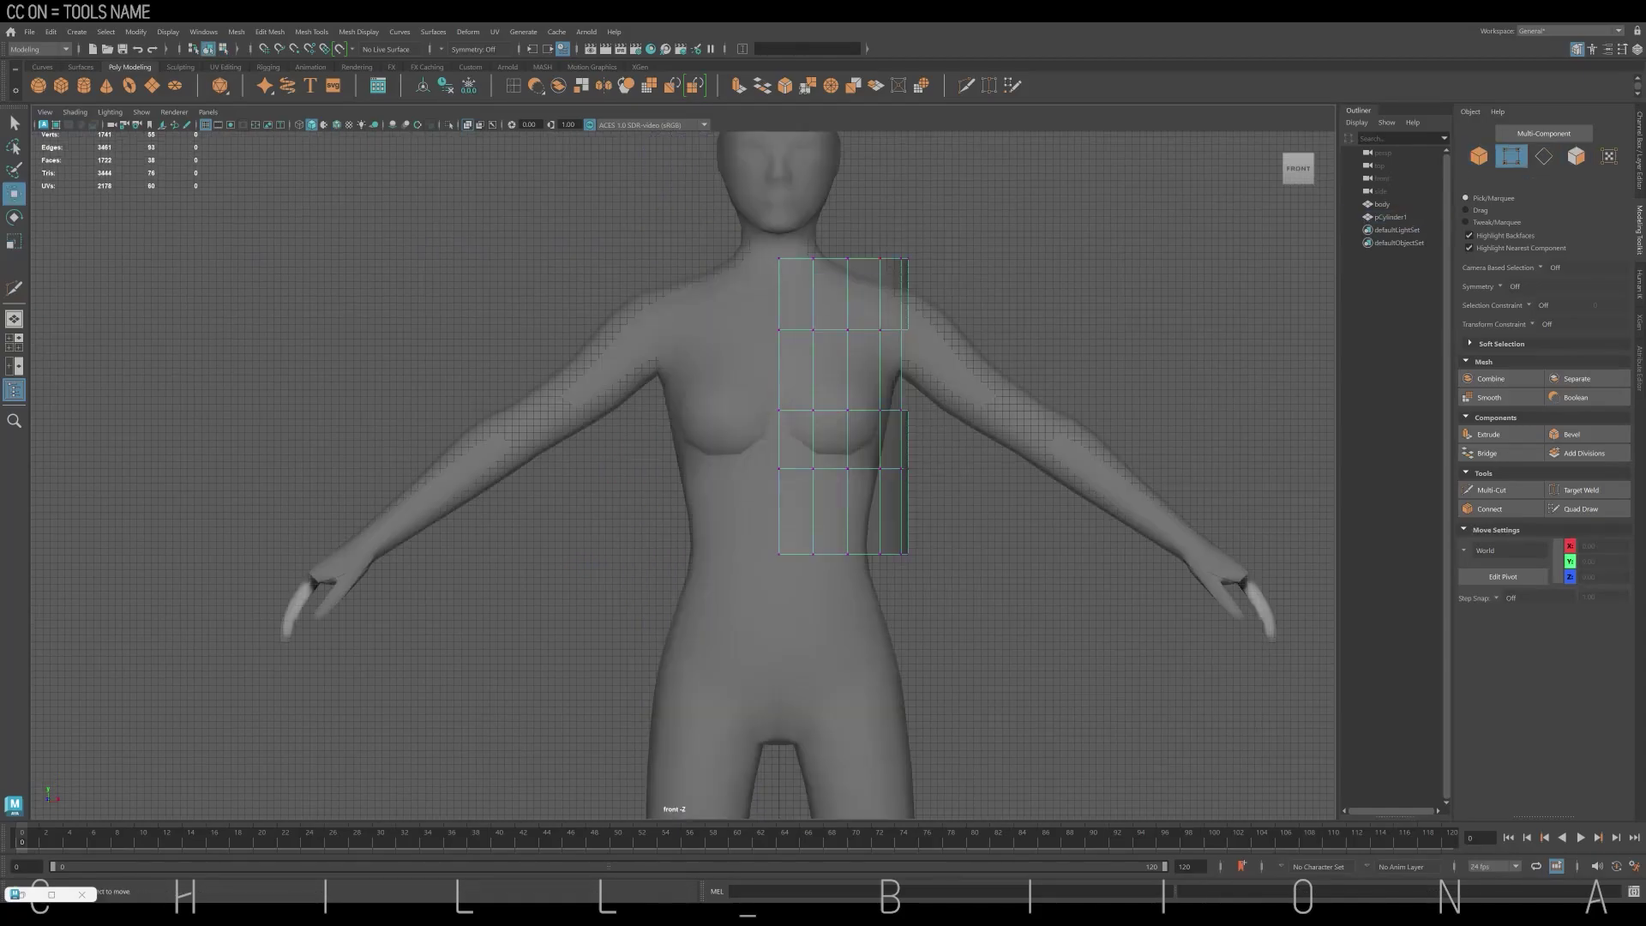
drag(865, 244, 921, 270)
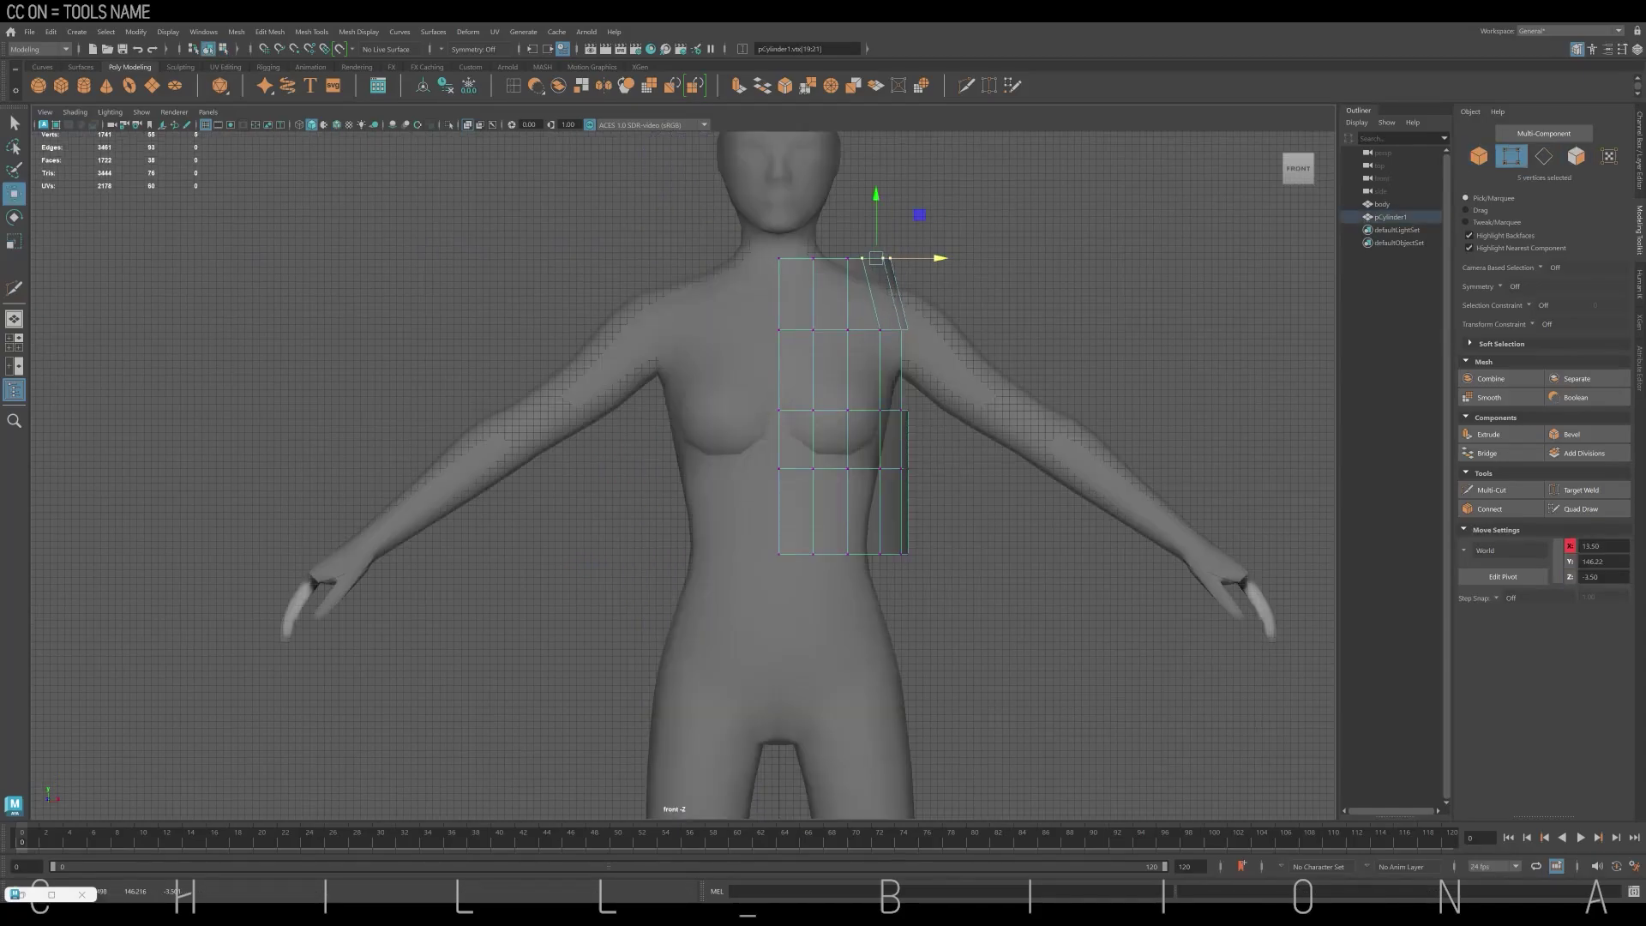
drag(876, 210, 875, 212)
Delete the top face beside the neck
right_drag(790, 286, 789, 326)
drag(783, 247, 799, 297)
key(Delete)
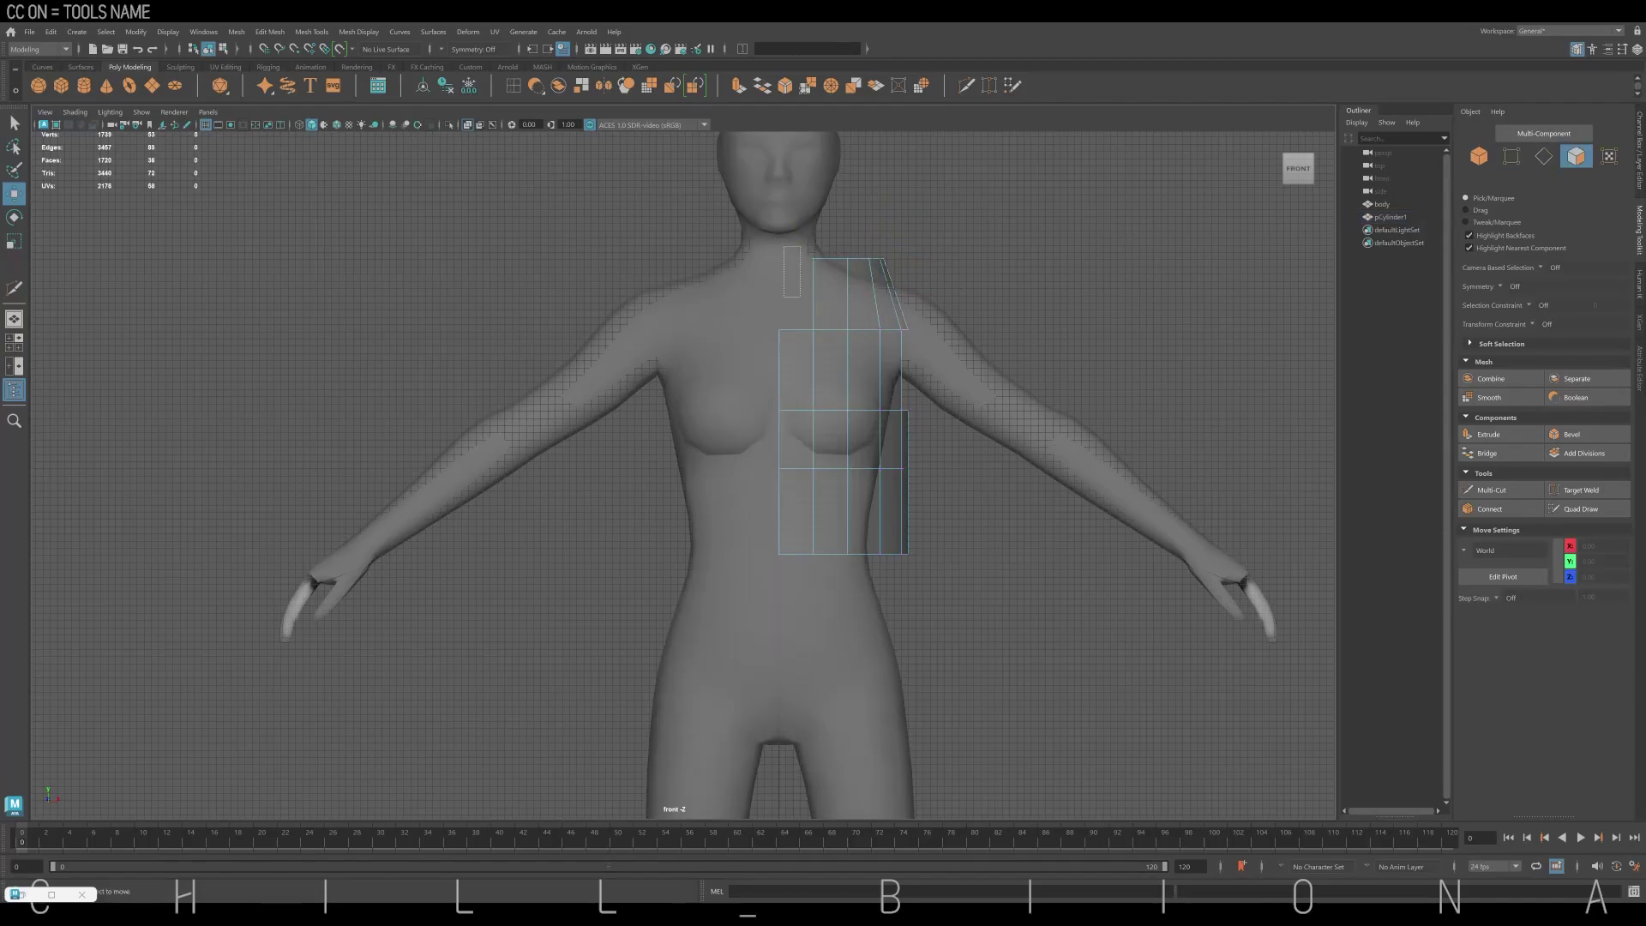
right_drag(685, 428, 729, 403)
Widen the shoulder and neck vertices front to back and preview the smoothed cage
click(684, 381)
key(r)
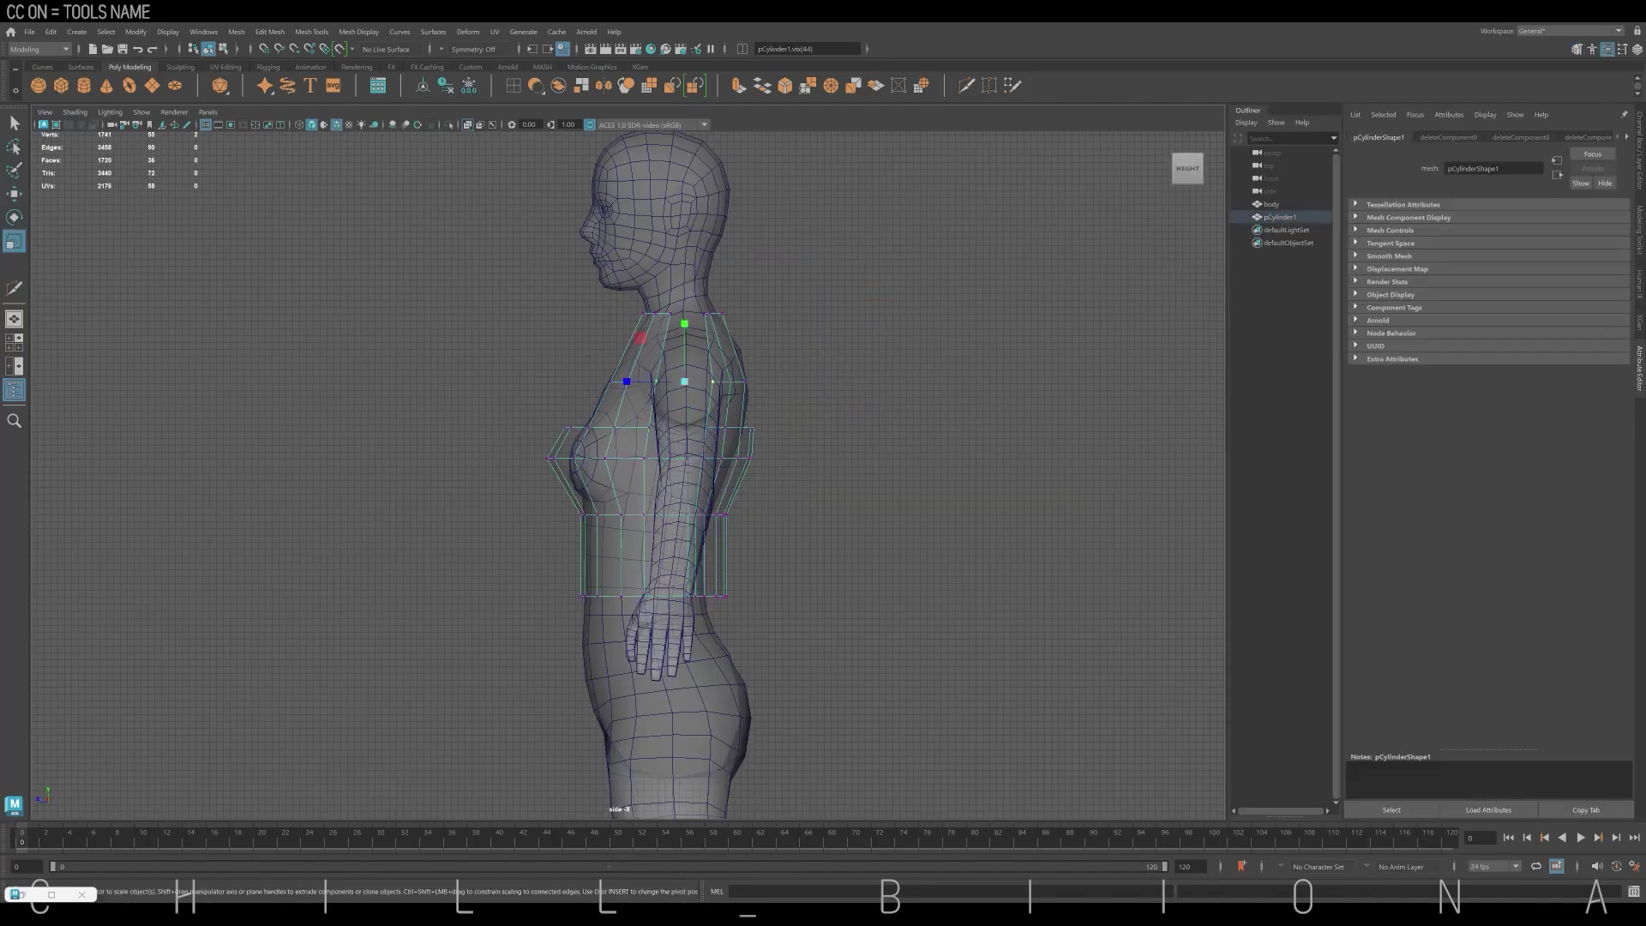
drag(626, 382, 608, 381)
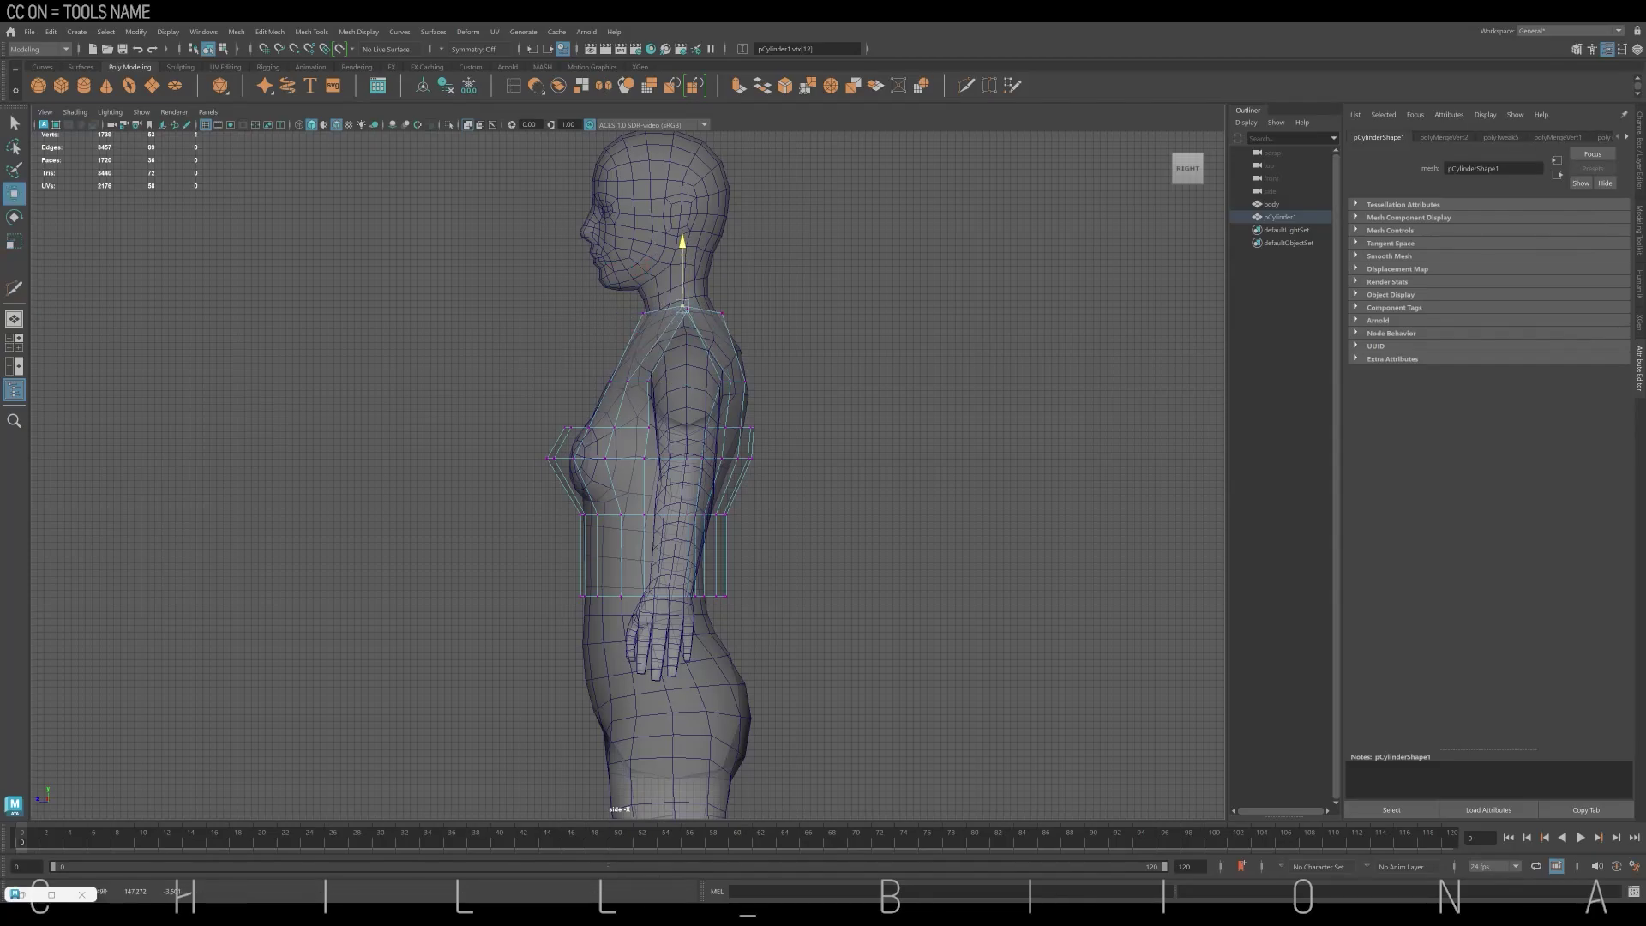
mouse_move(668, 322)
mouse_down()
mouse_move(696, 345)
mouse_move(611, 333)
mouse_move(763, 394)
mouse_up()
key(r)
key(3)
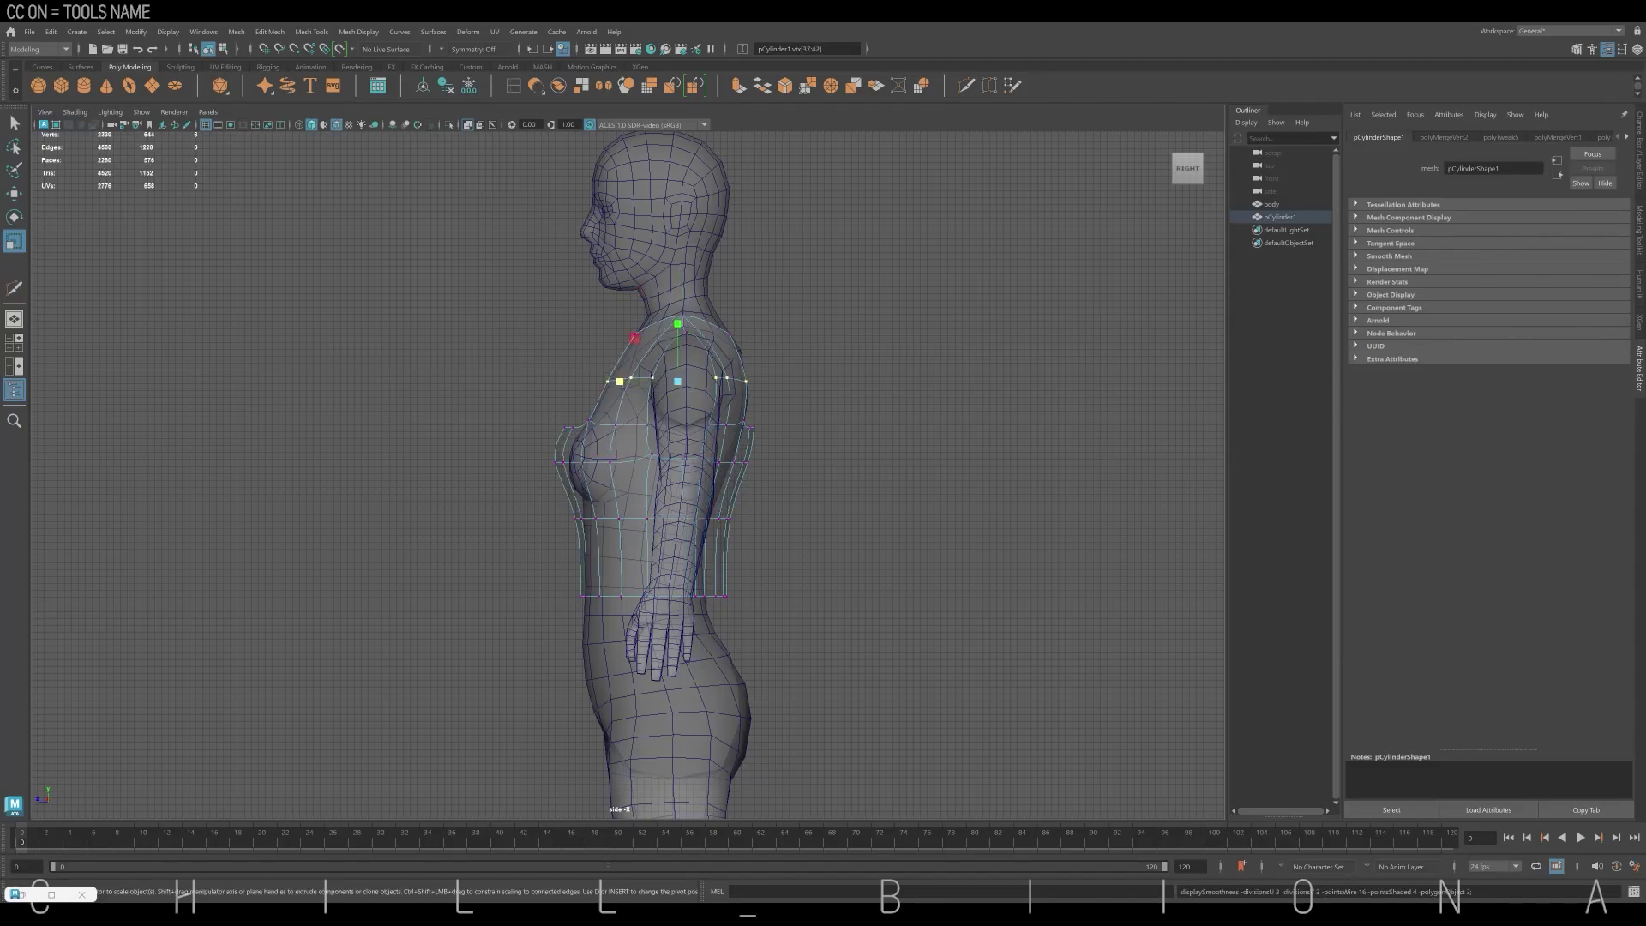
key(ctrl+z)
Move the strap vertices up over the shoulder and select the strap rows in front view
key(w)
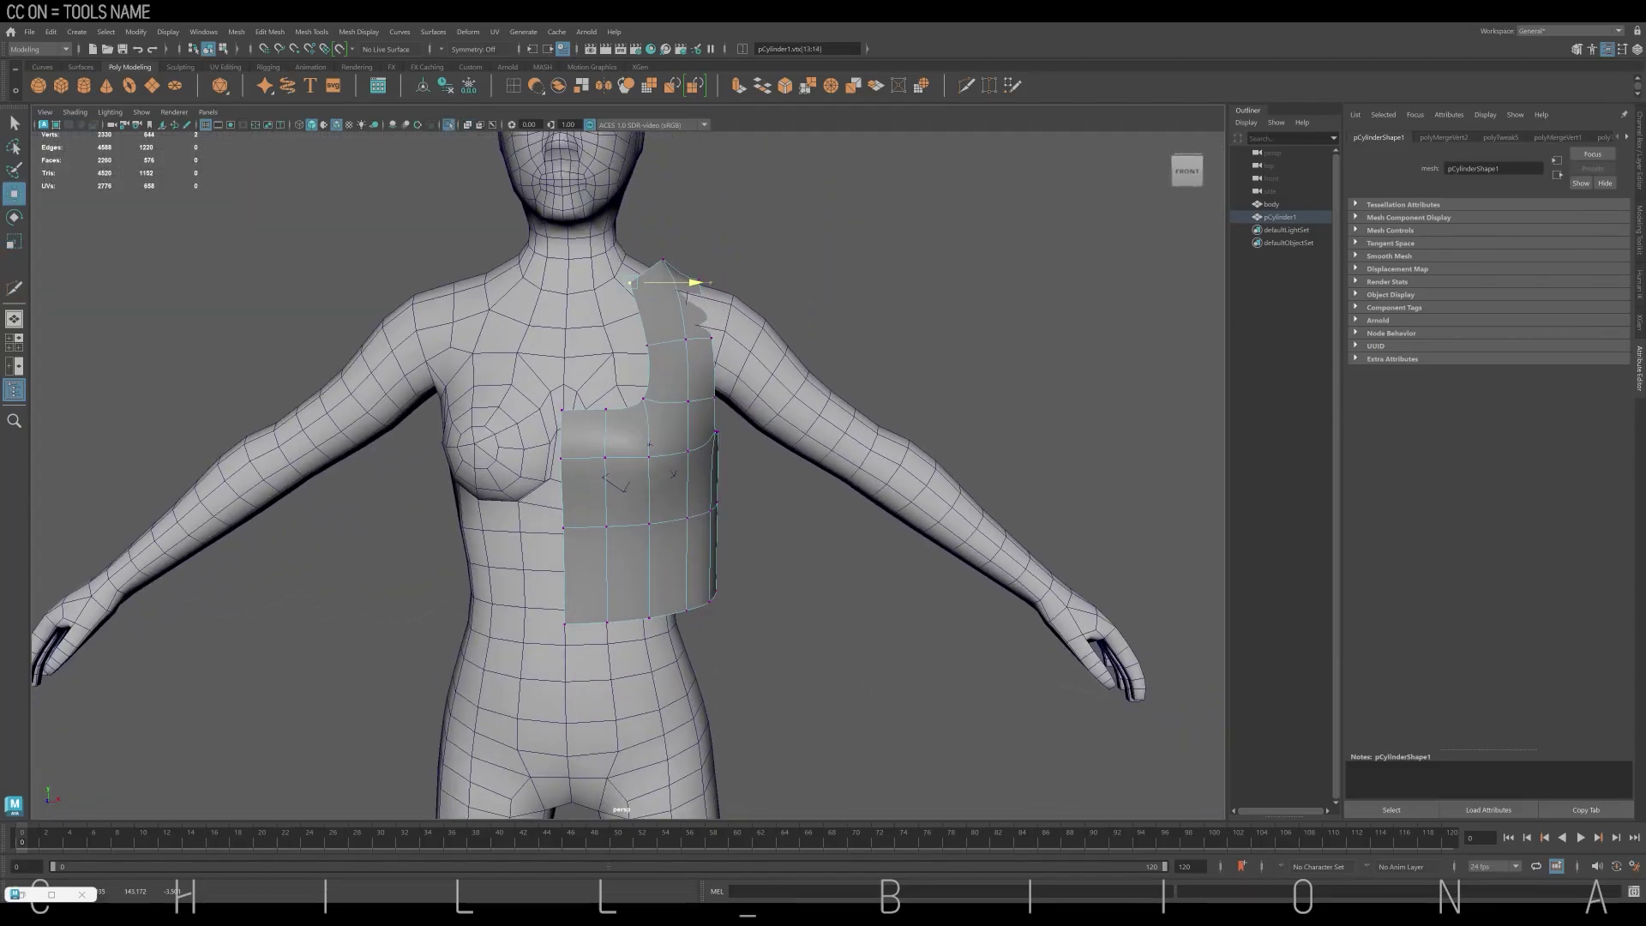
mouse_move(652, 256)
mouse_down()
mouse_move(672, 197)
mouse_move(654, 203)
mouse_move(720, 202)
mouse_move(707, 251)
mouse_up()
key(r)
key(w)
click(654, 257)
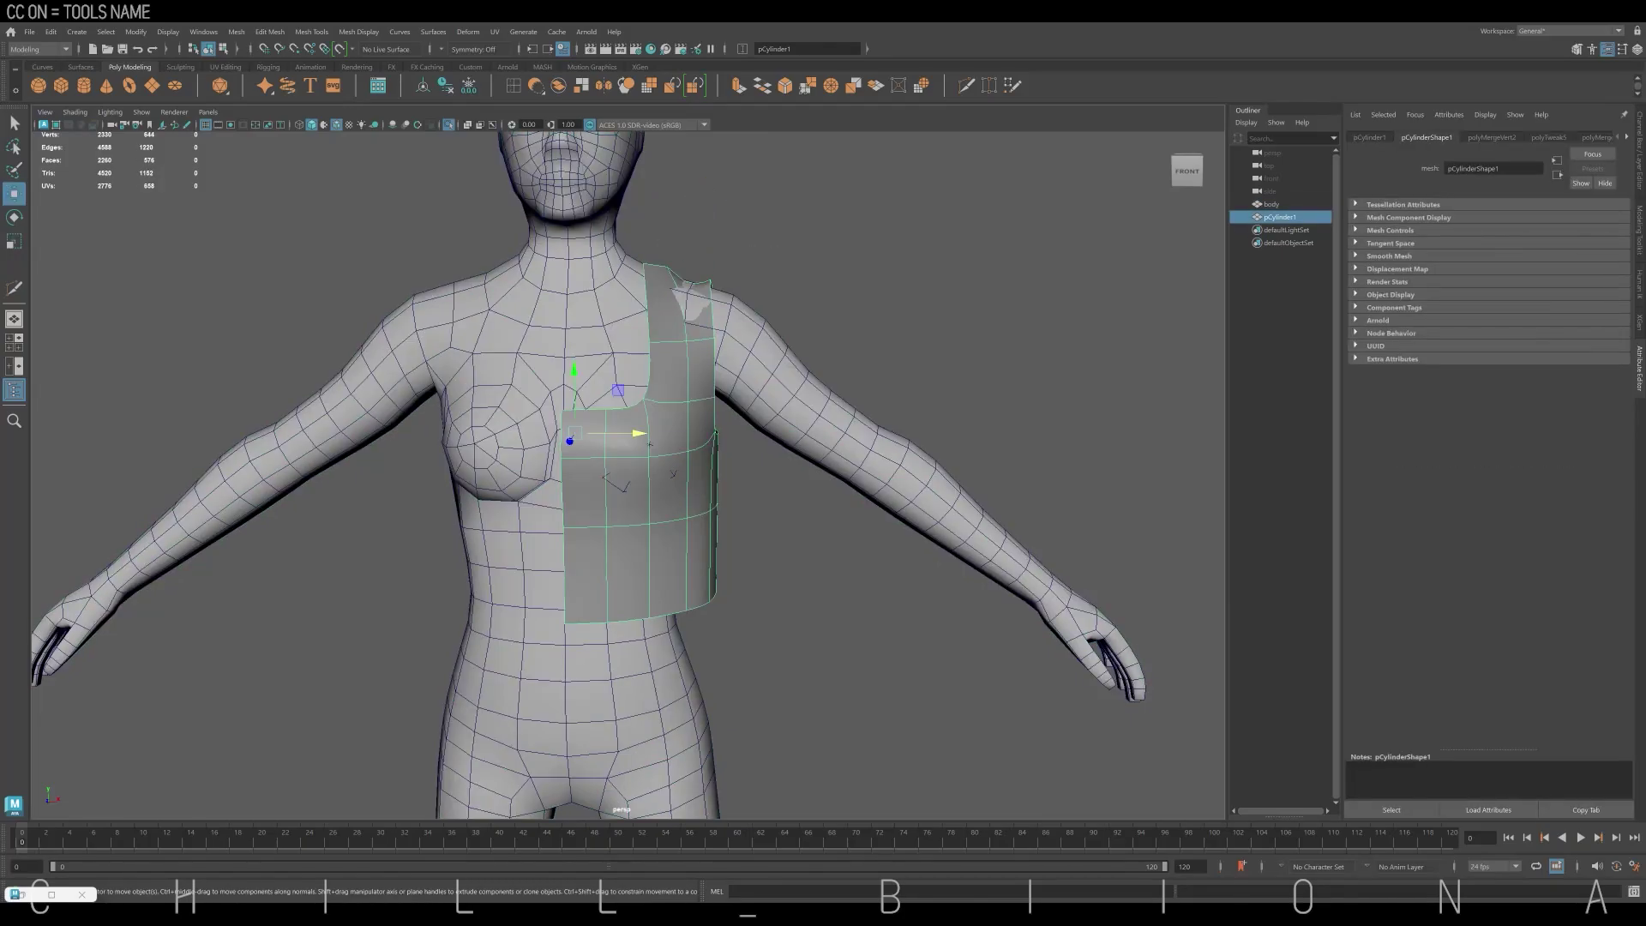
key(space)
mouse_move(788, 396)
mouse_down()
mouse_move(830, 425)
mouse_move(870, 526)
mouse_up()
click(812, 489)
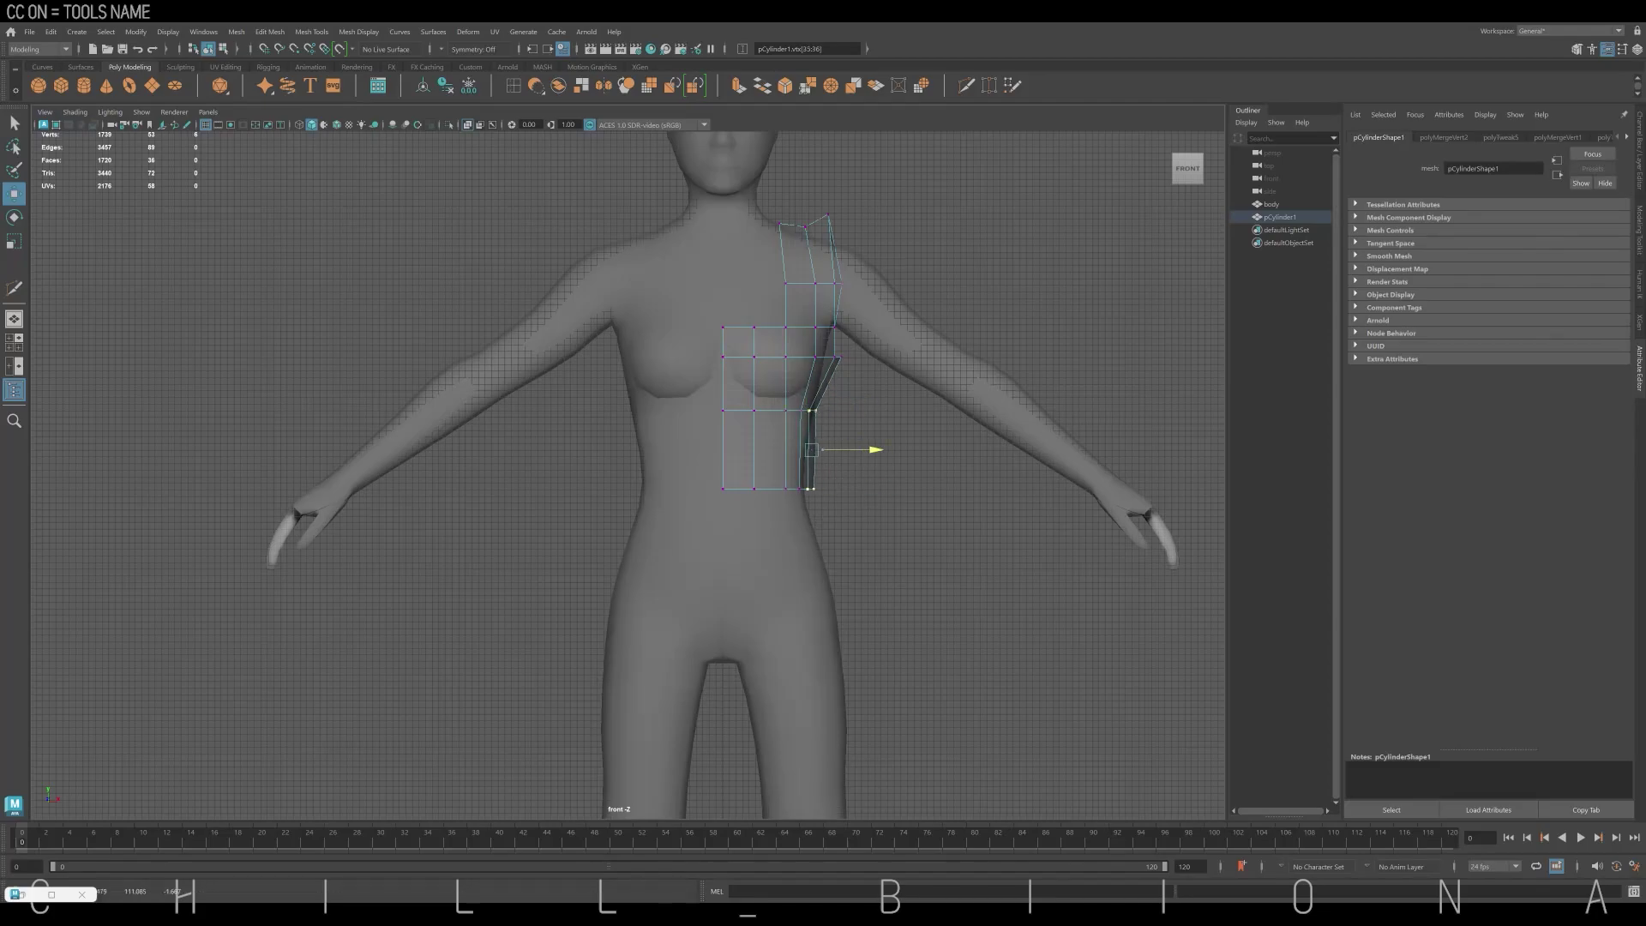
Delete the extra shoulder-strap faces
right_drag(806, 257, 801, 291)
click(818, 261)
key(Delete)
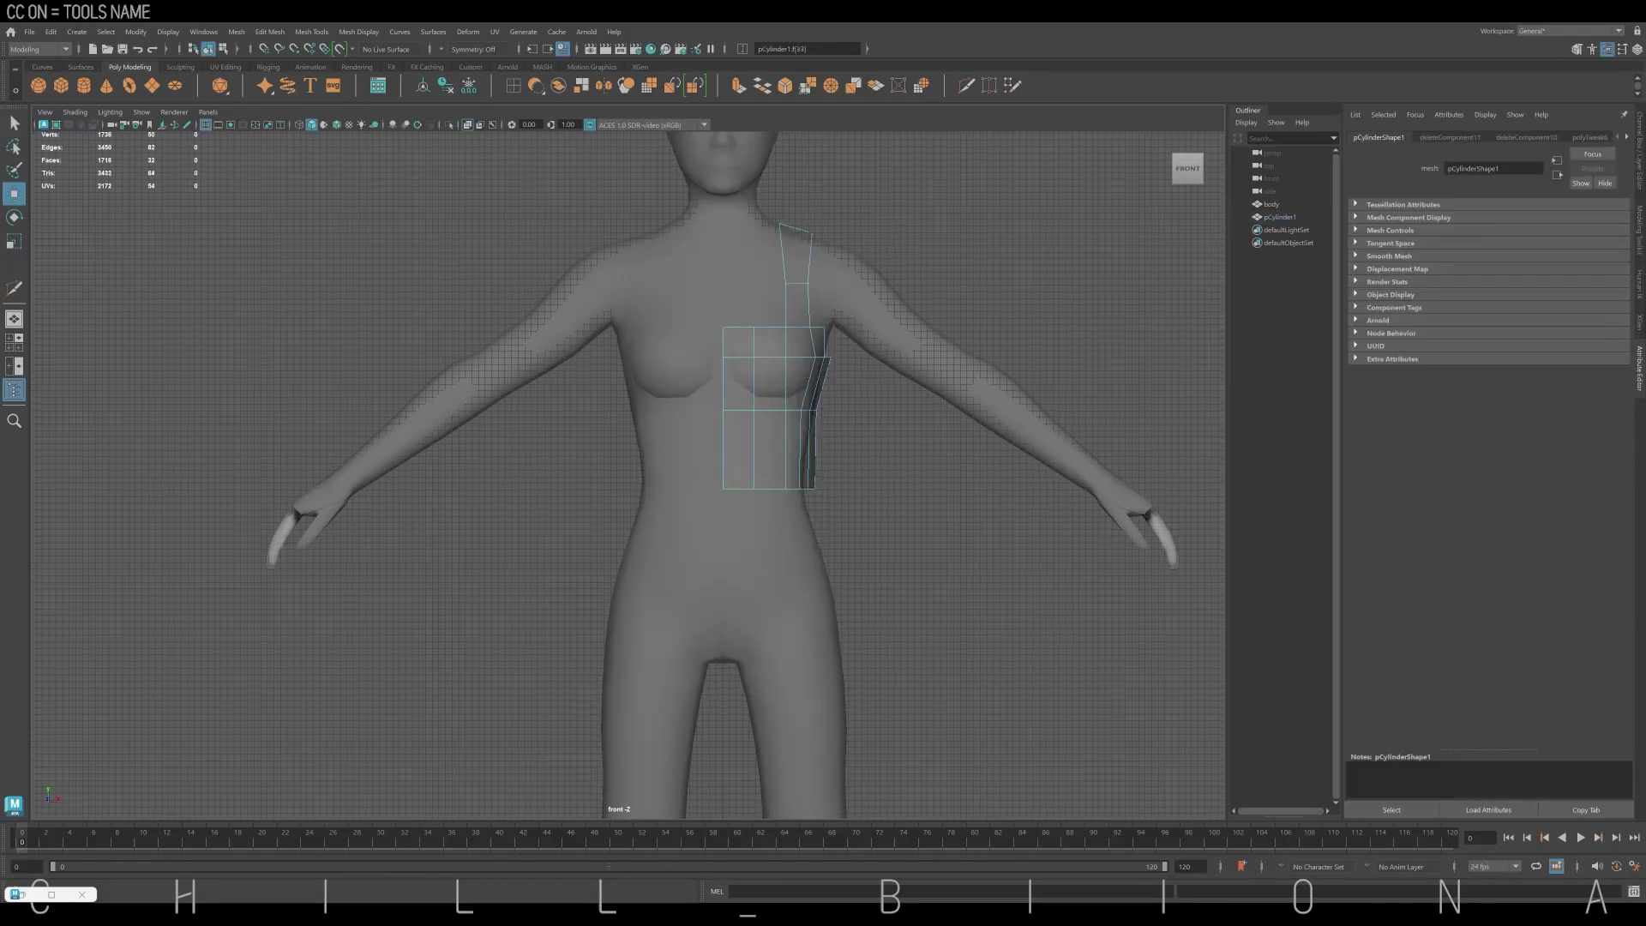
click(806, 313)
key(Delete)
Merge the two shoulder vertices into one and move them backward
key(3)
key(space)
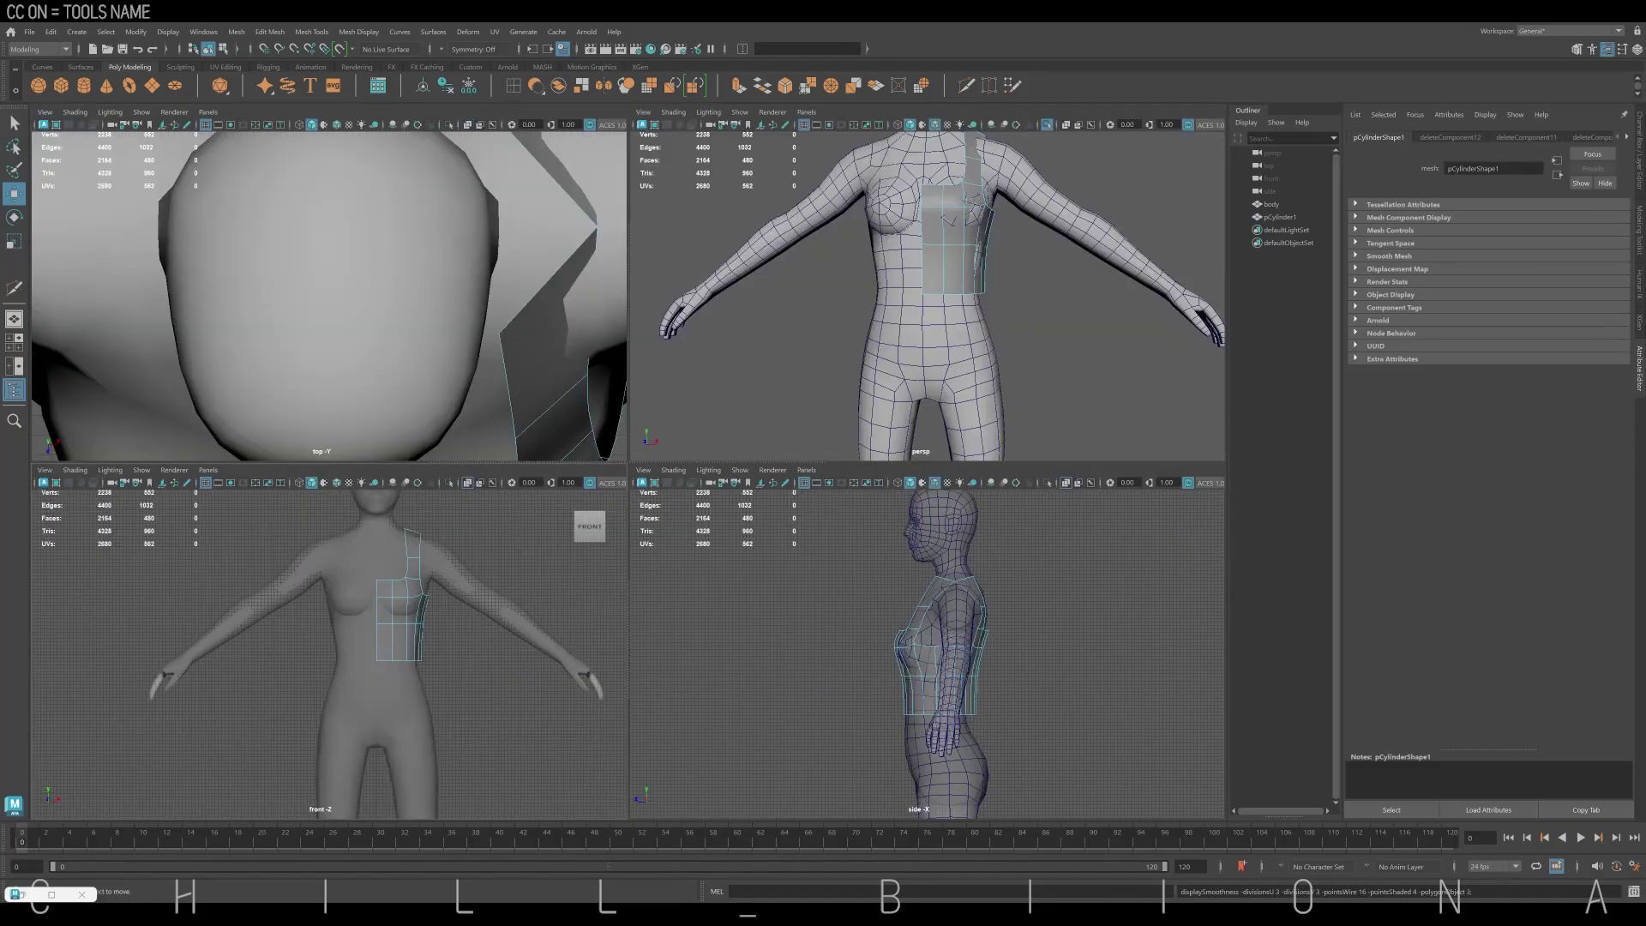
alt+drag(943, 300, 857, 308)
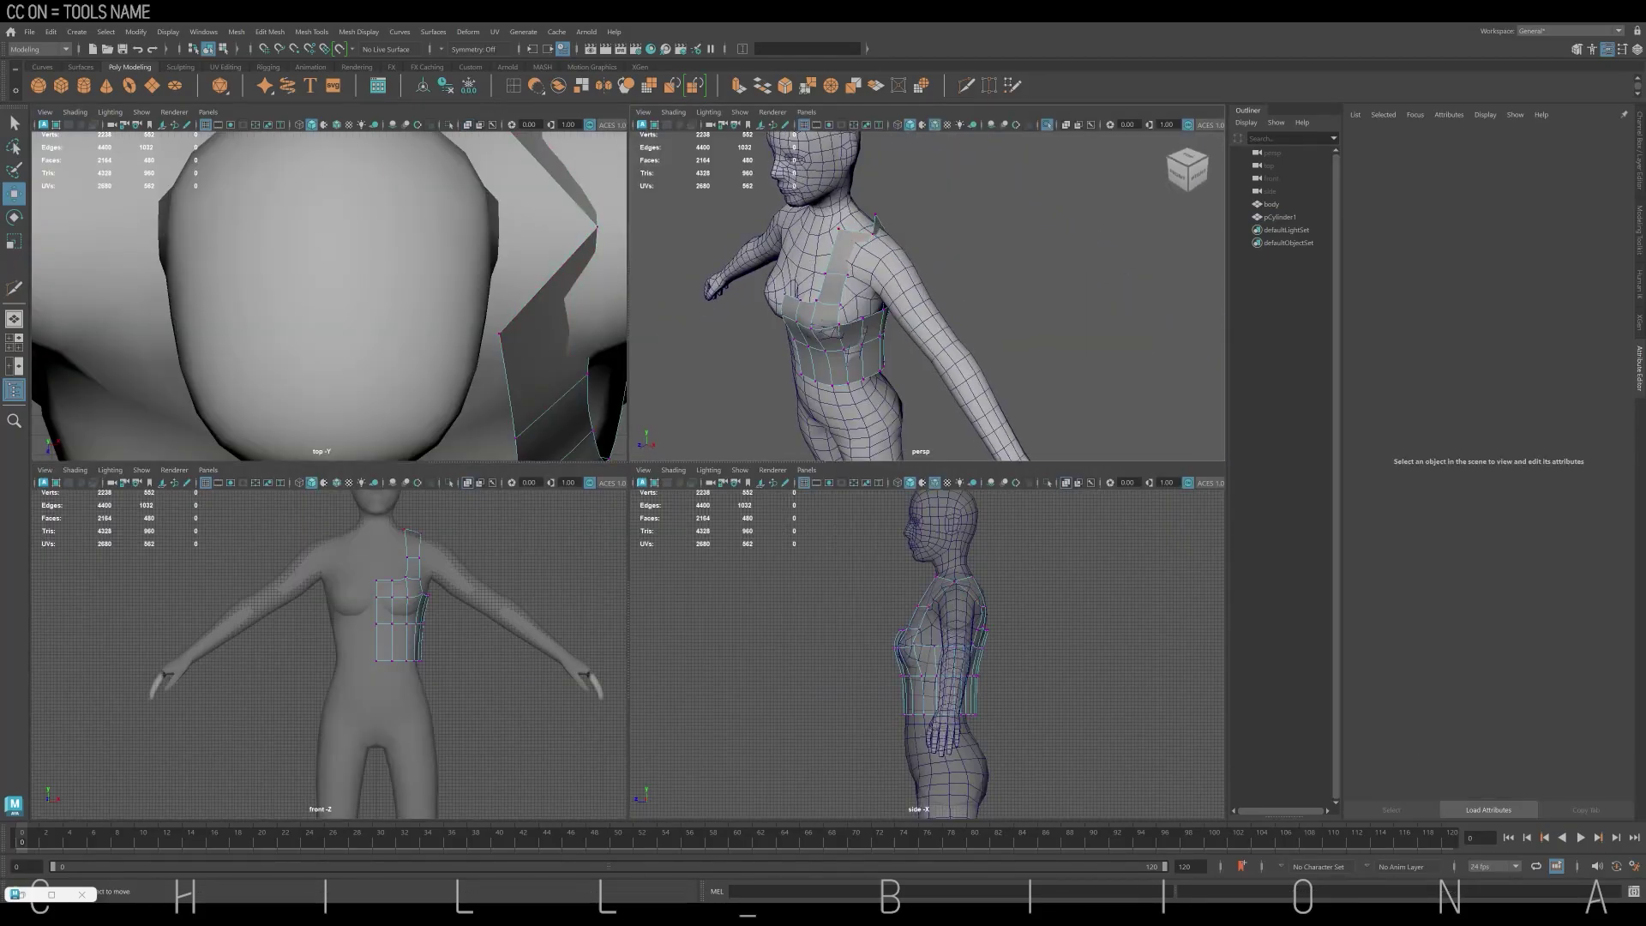
click(840, 230)
key(g)
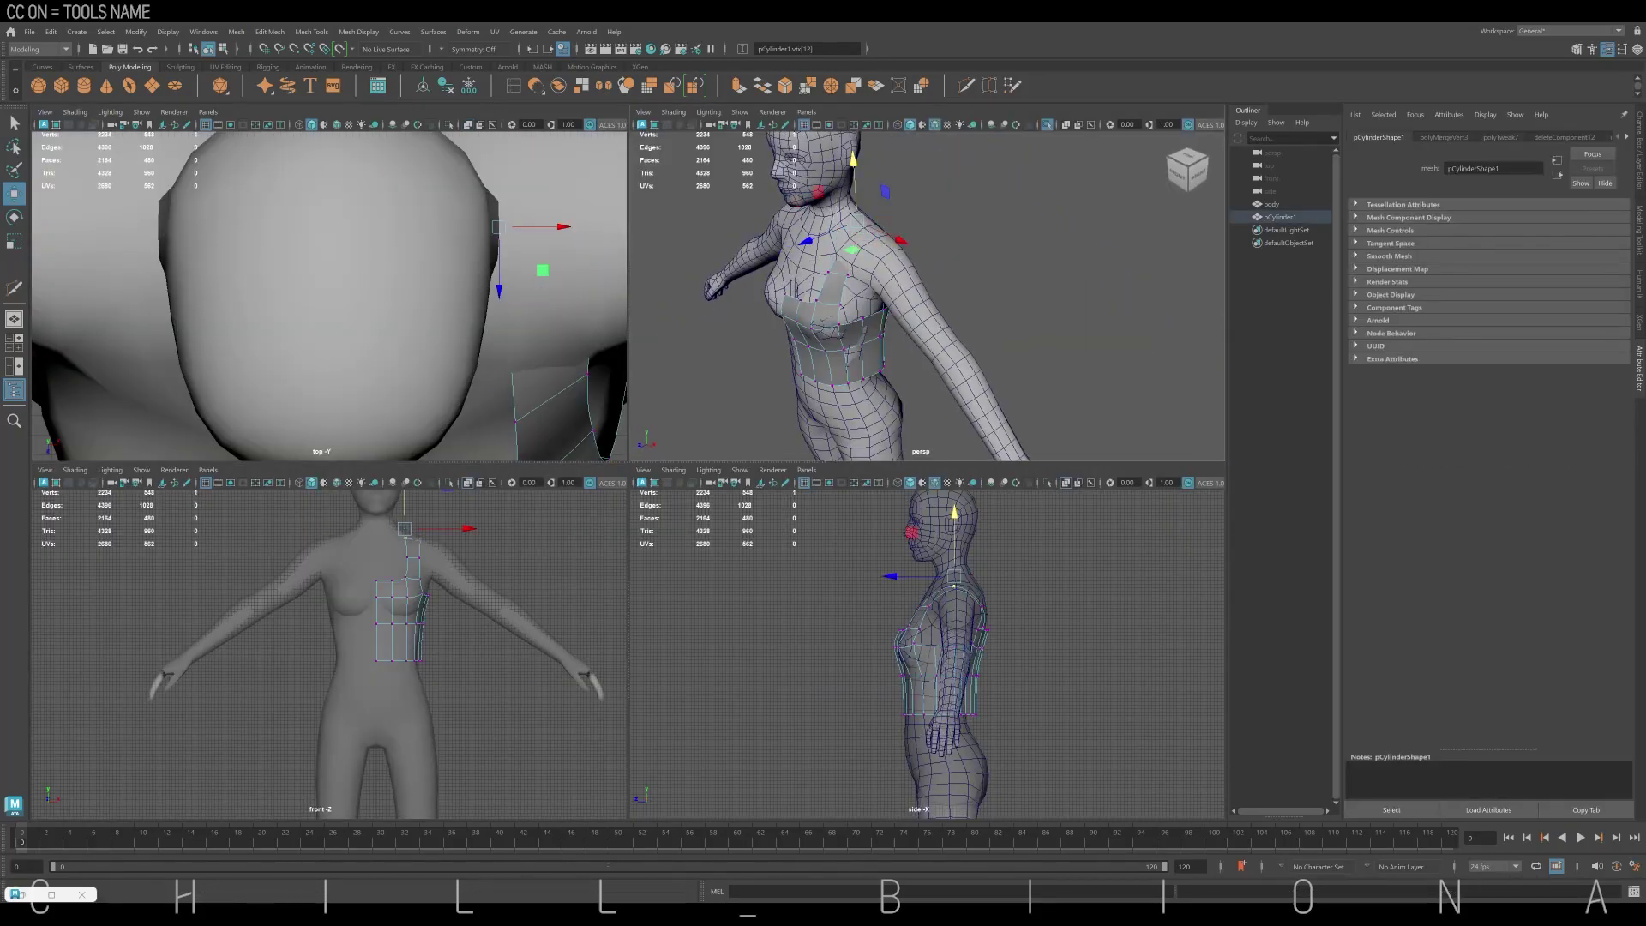
drag(939, 562, 970, 591)
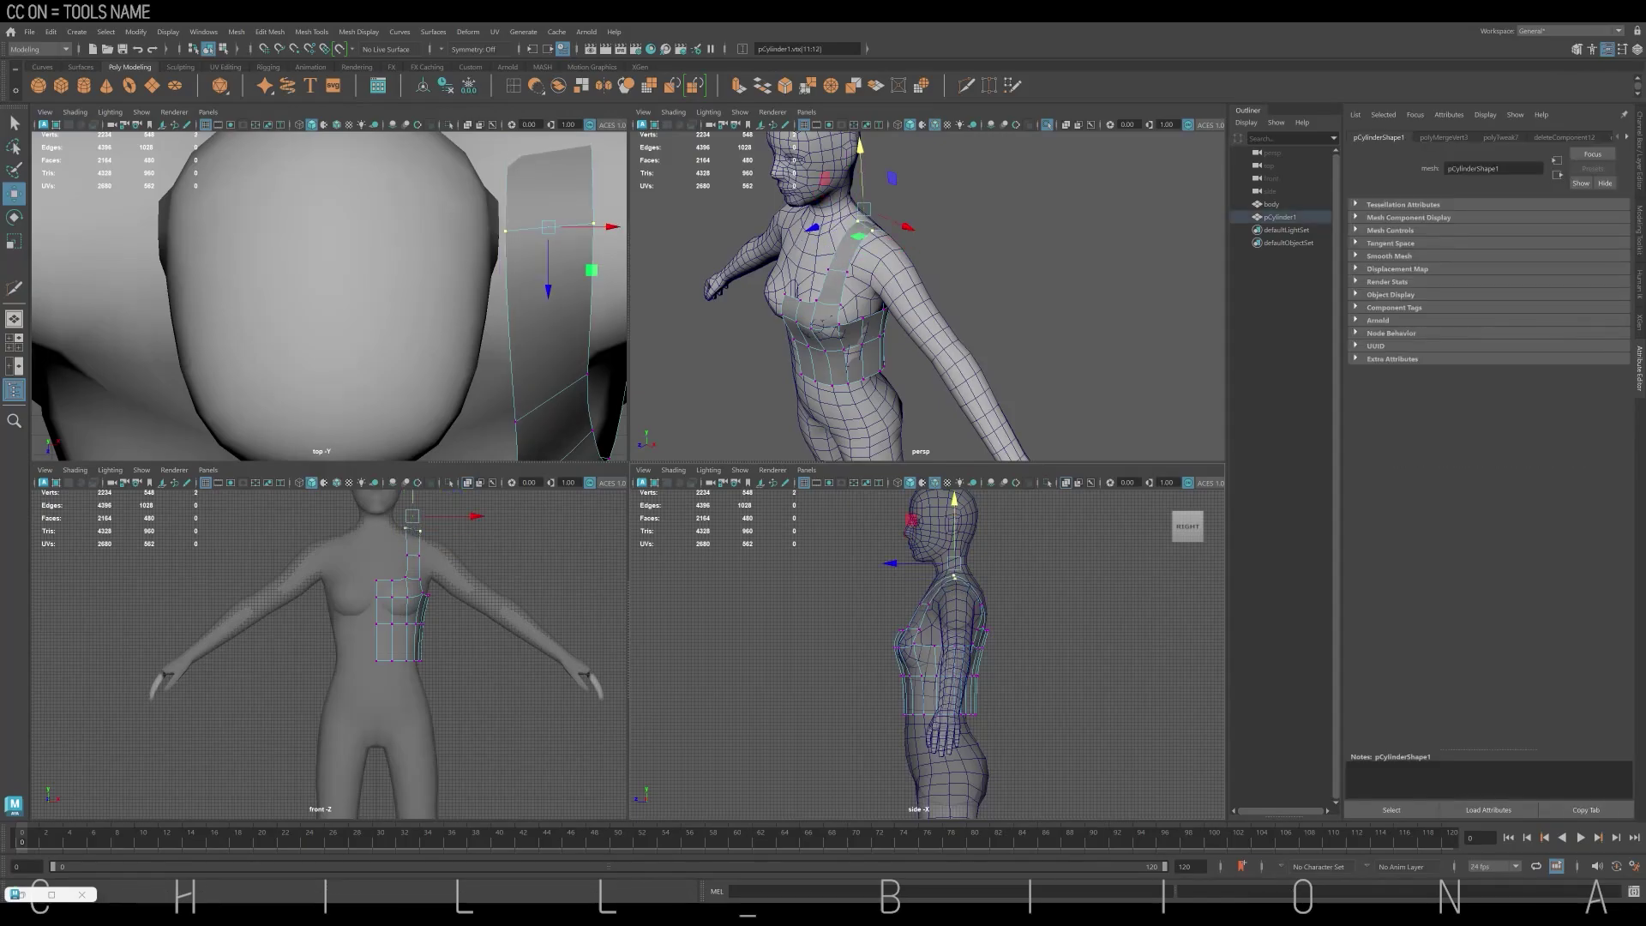
drag(548, 287, 548, 272)
Inspect the strap's edge vertices from side and front, then orbit to view the back
click(1183, 172)
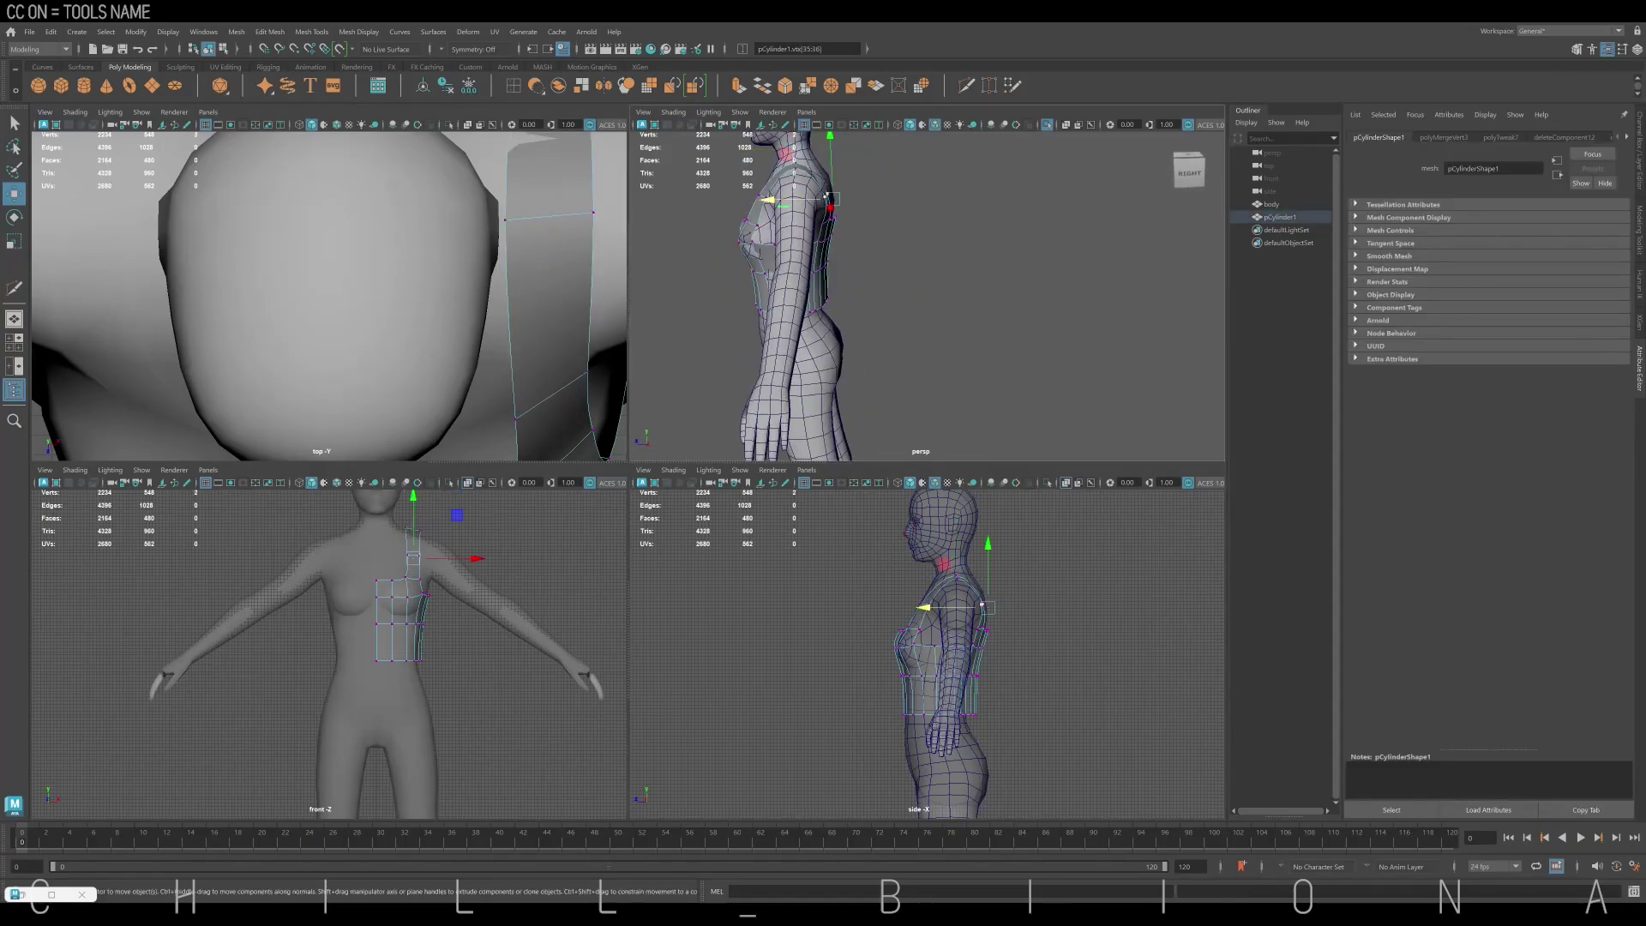
alt+drag(857, 429, 823, 428)
drag(754, 326, 793, 377)
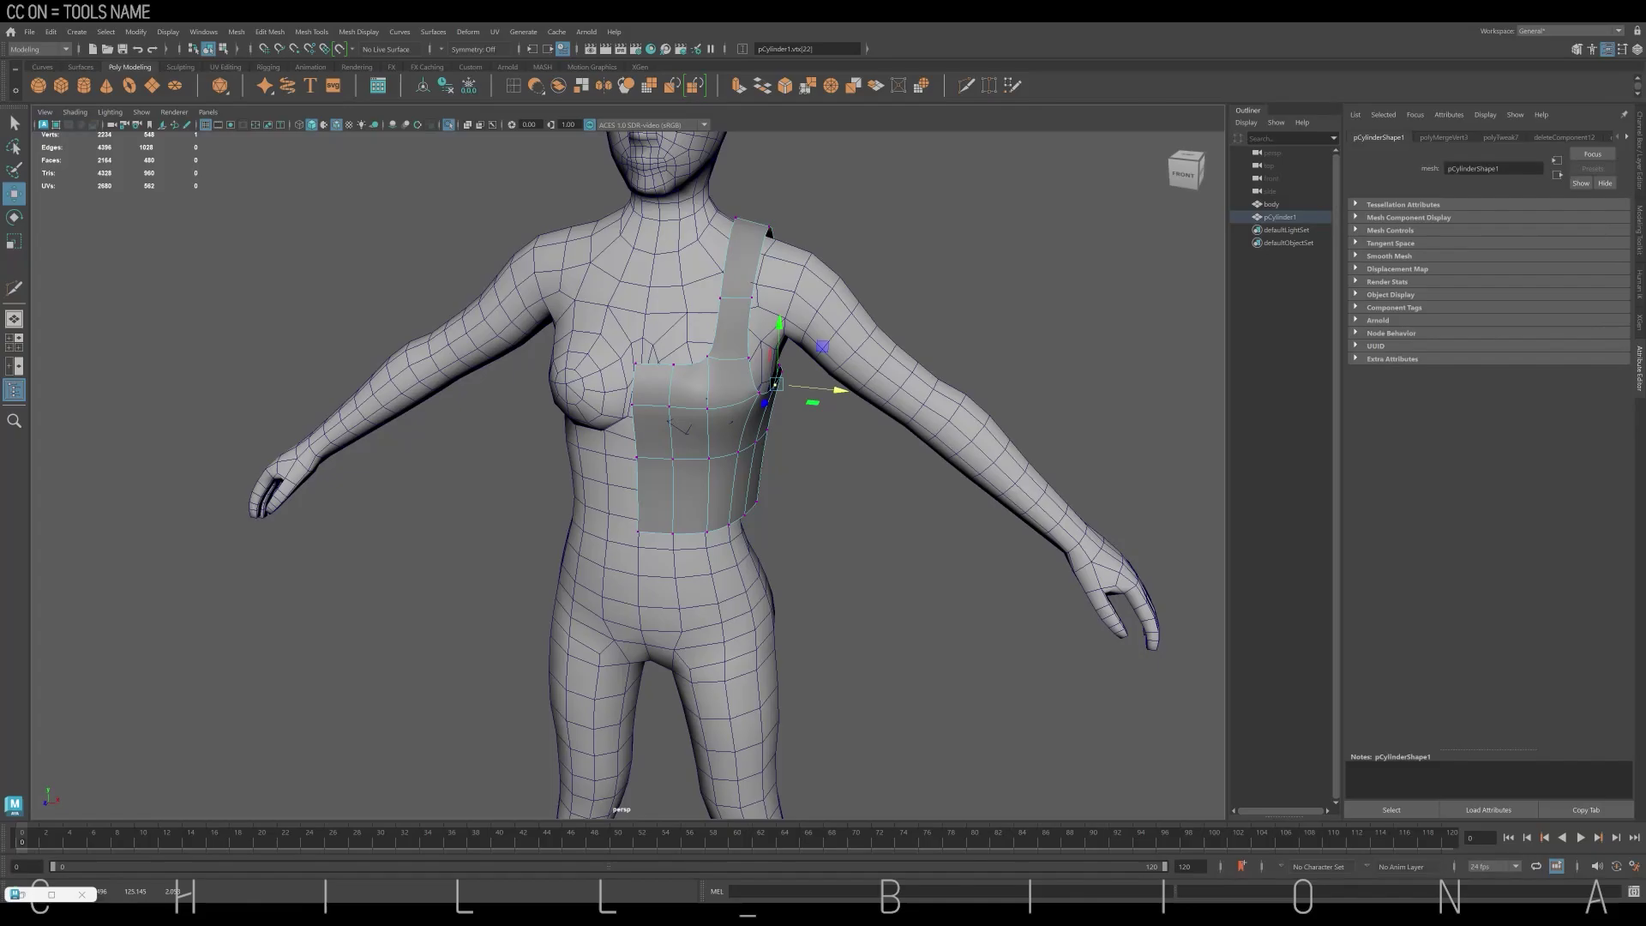
alt+drag(857, 429, 866, 428)
mouse_move(847, 365)
alt+mouse_down()
mouse_move(651, 360)
mouse_move(480, 257)
alt+mouse_up()
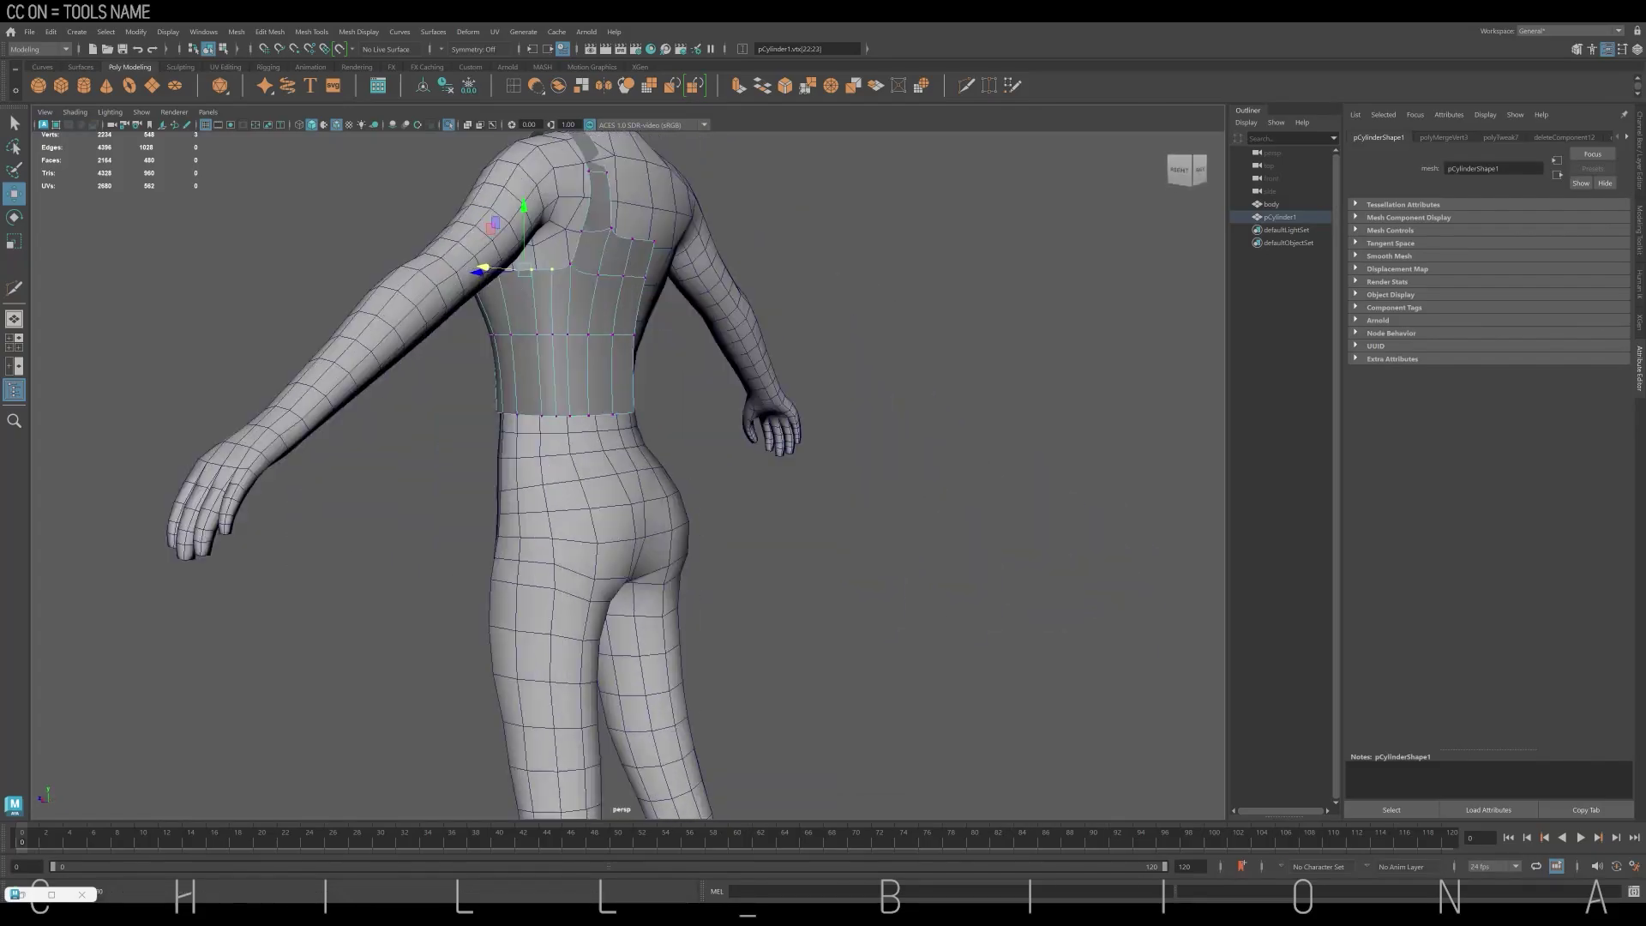
scroll(418, 195, up, 5)
alt+drag(480, 412, 429, 429)
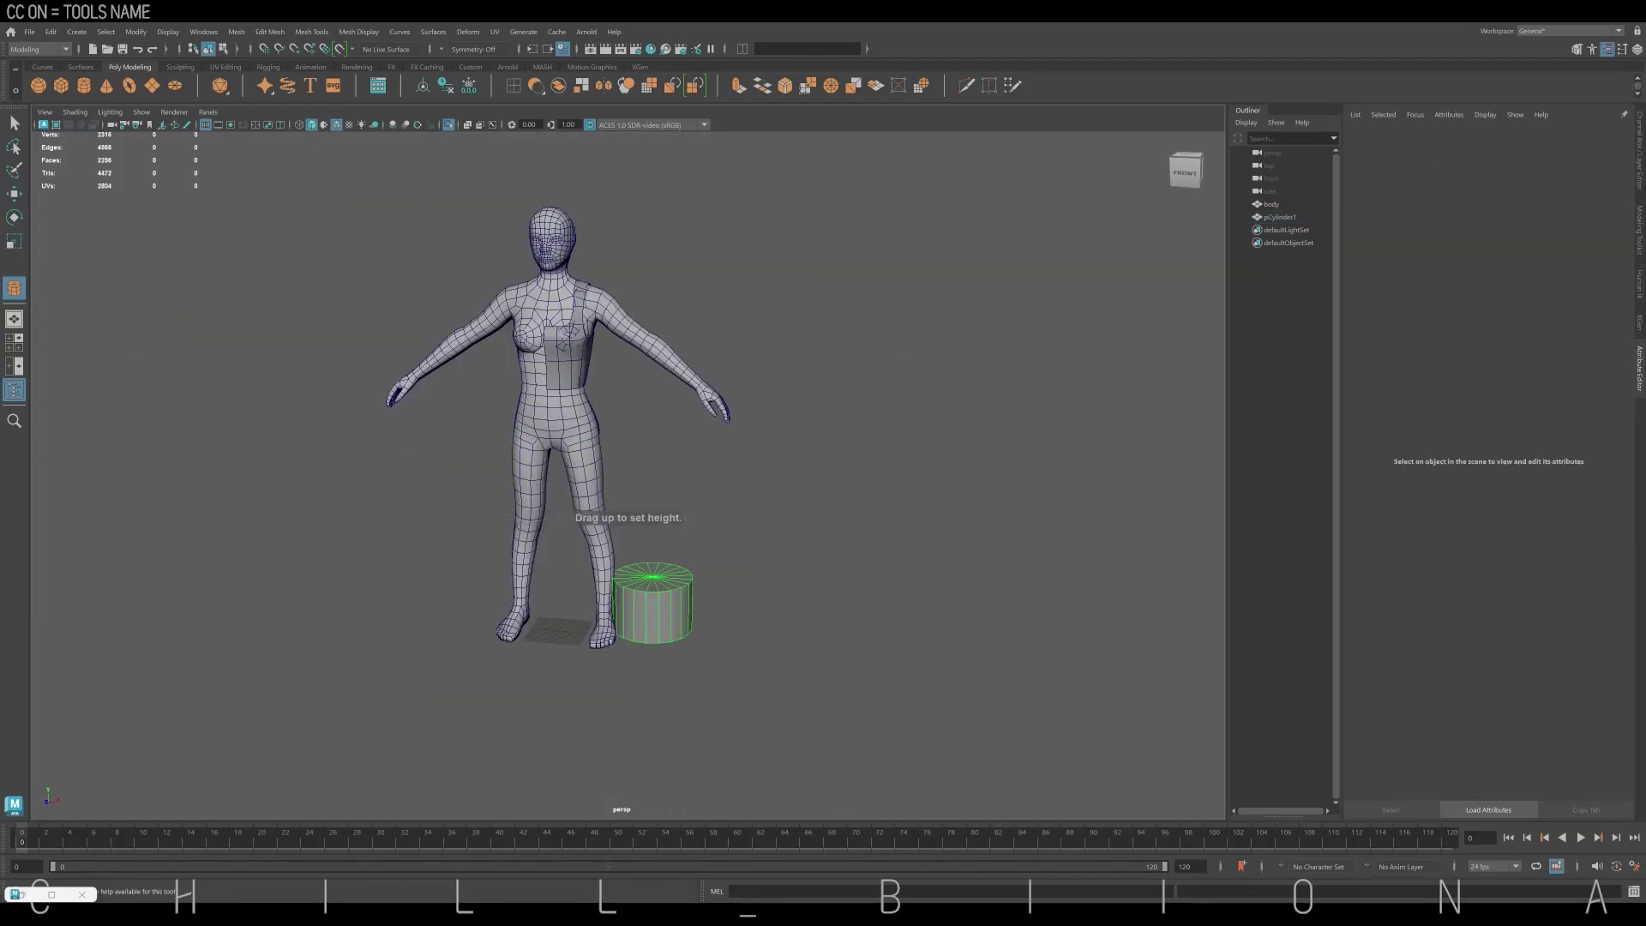
Size the new cylinder, raise it to shoulder height and delete both caps
key(w)
drag(655, 549, 658, 248)
mouse_move(857, 428)
alt+mouse_down()
mouse_move(891, 446)
mouse_move(823, 429)
alt+mouse_up()
key(Delete)
right_click(669, 277)
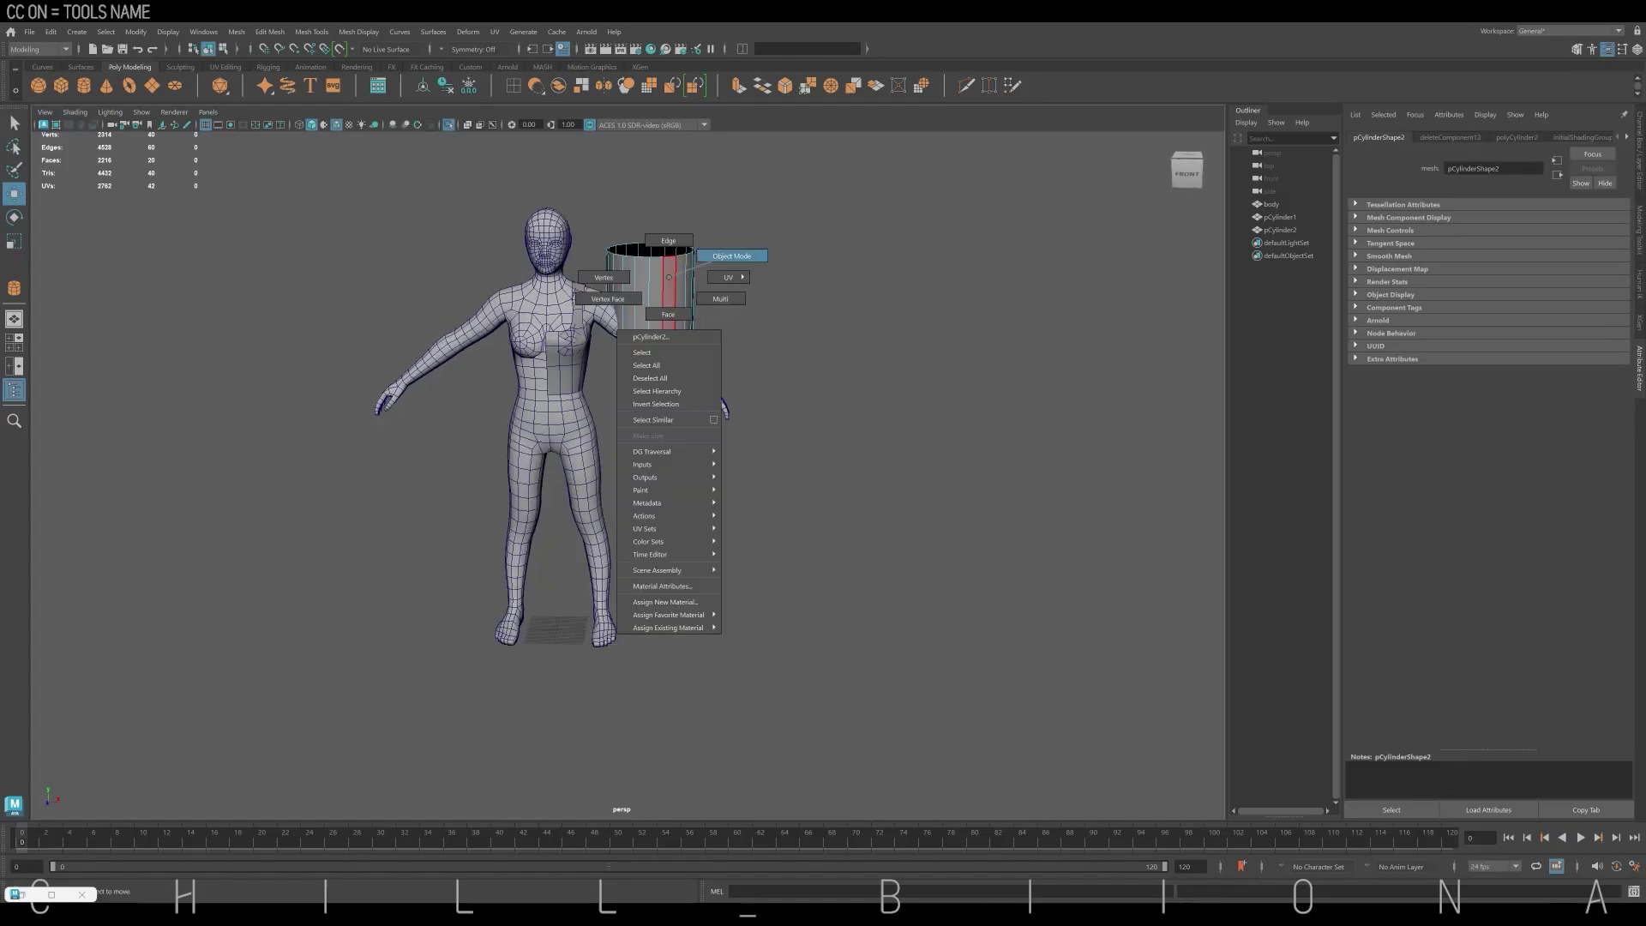
right_drag(669, 277, 732, 255)
Delete the left half of the new cylinder's faces in the front view
alt+drag(728, 258, 814, 274)
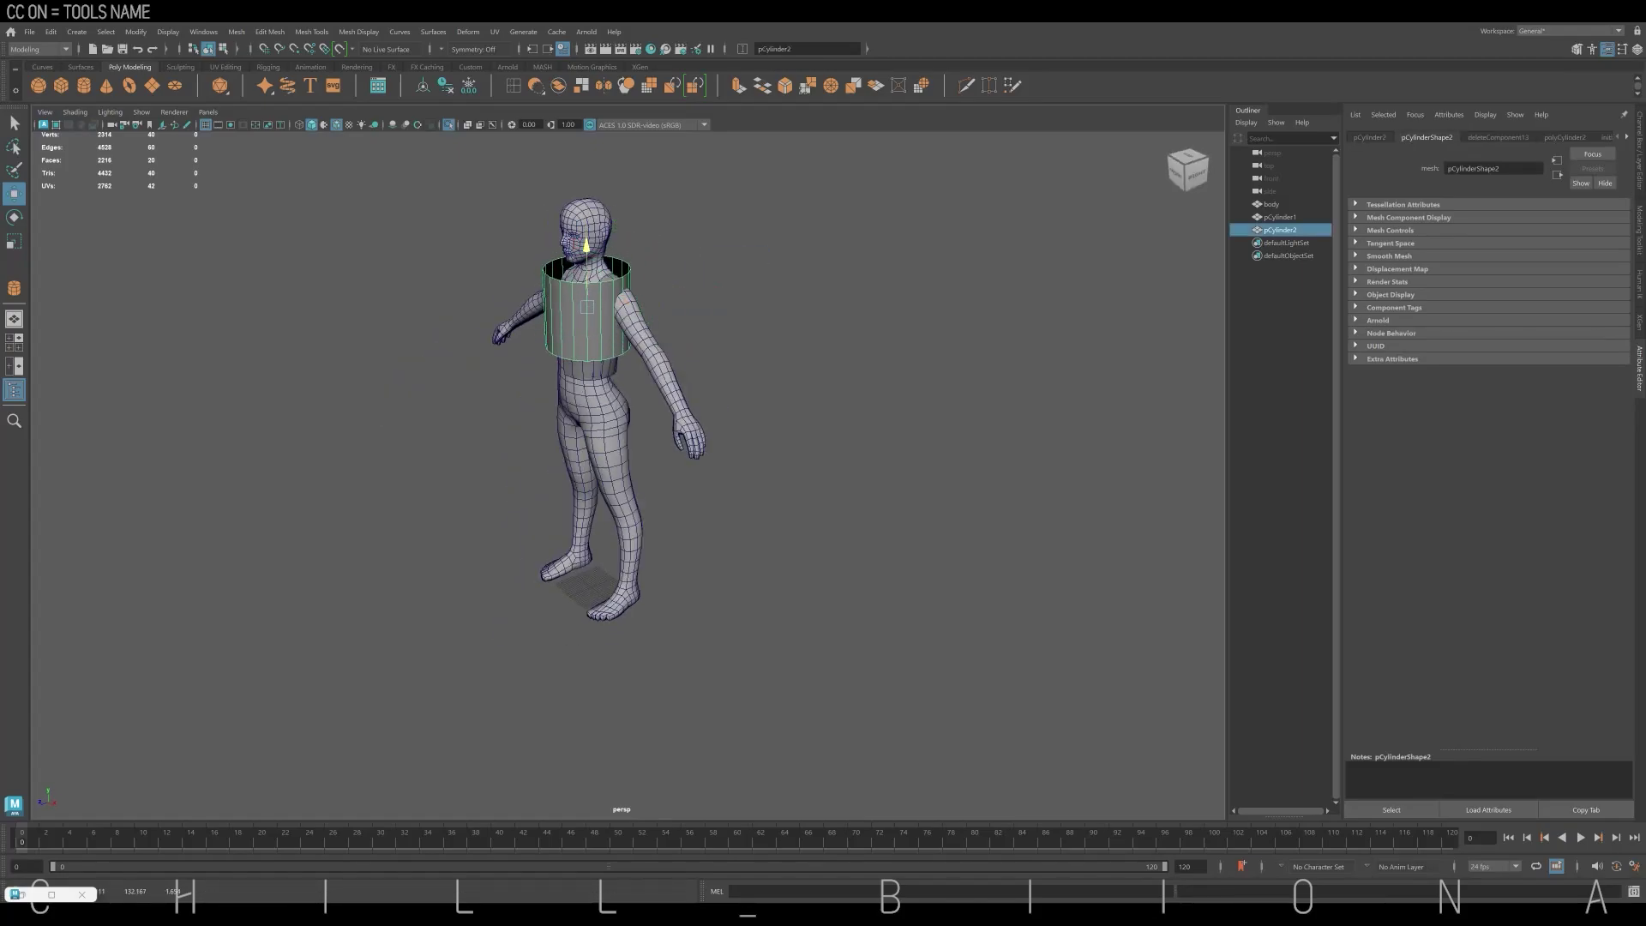
key(space)
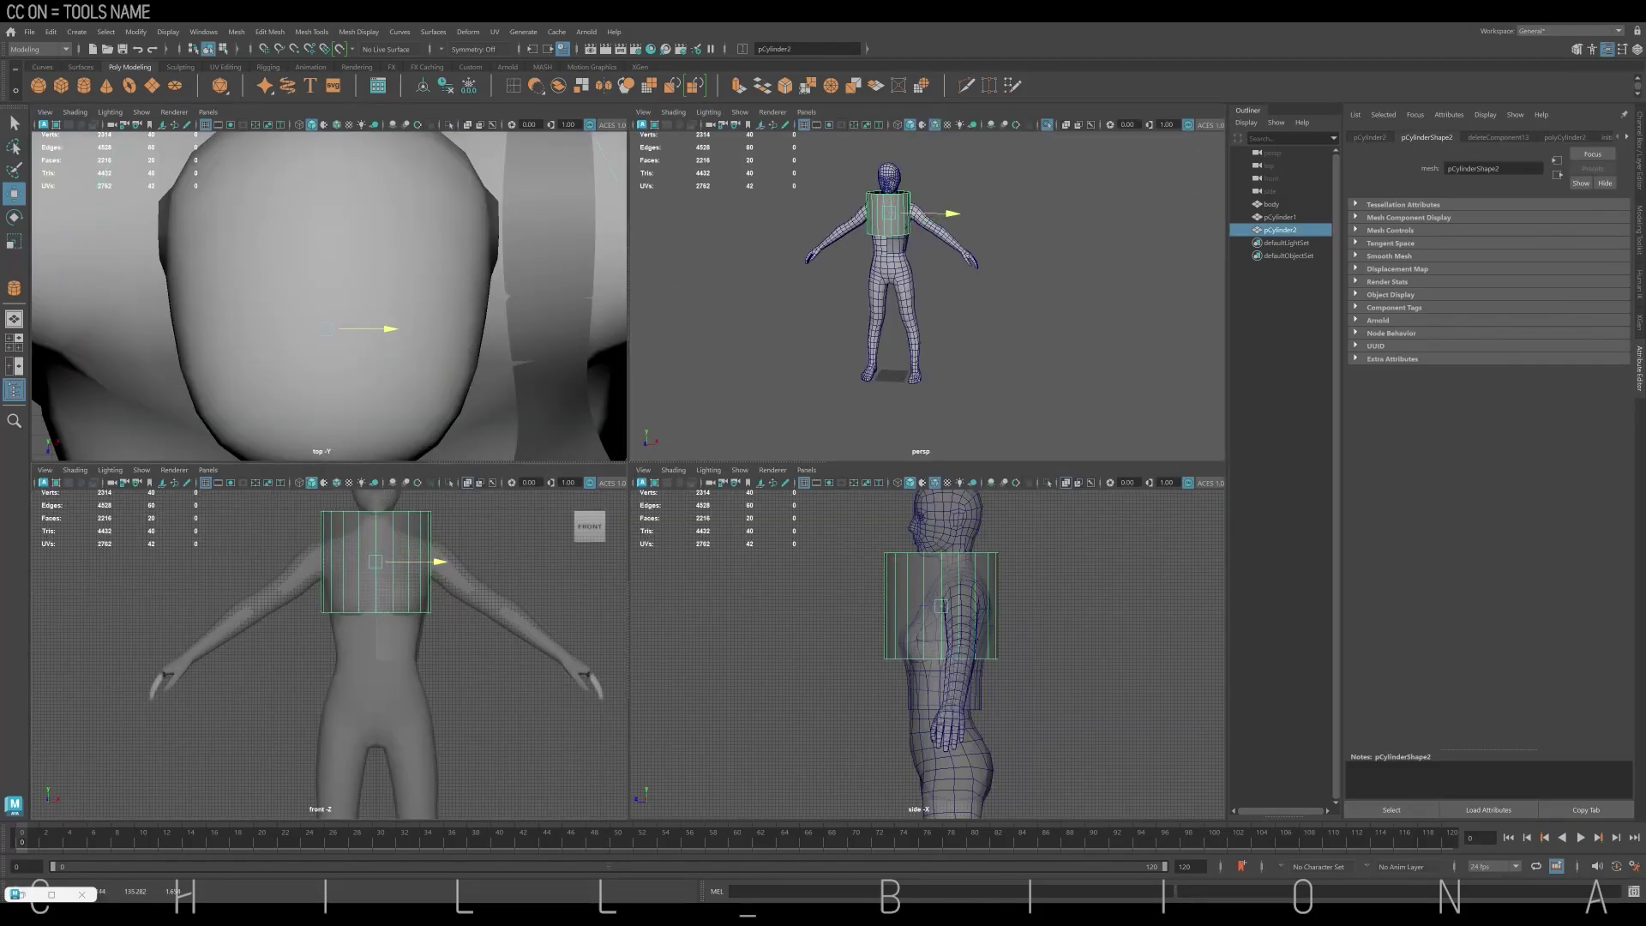
key(space)
key(F11)
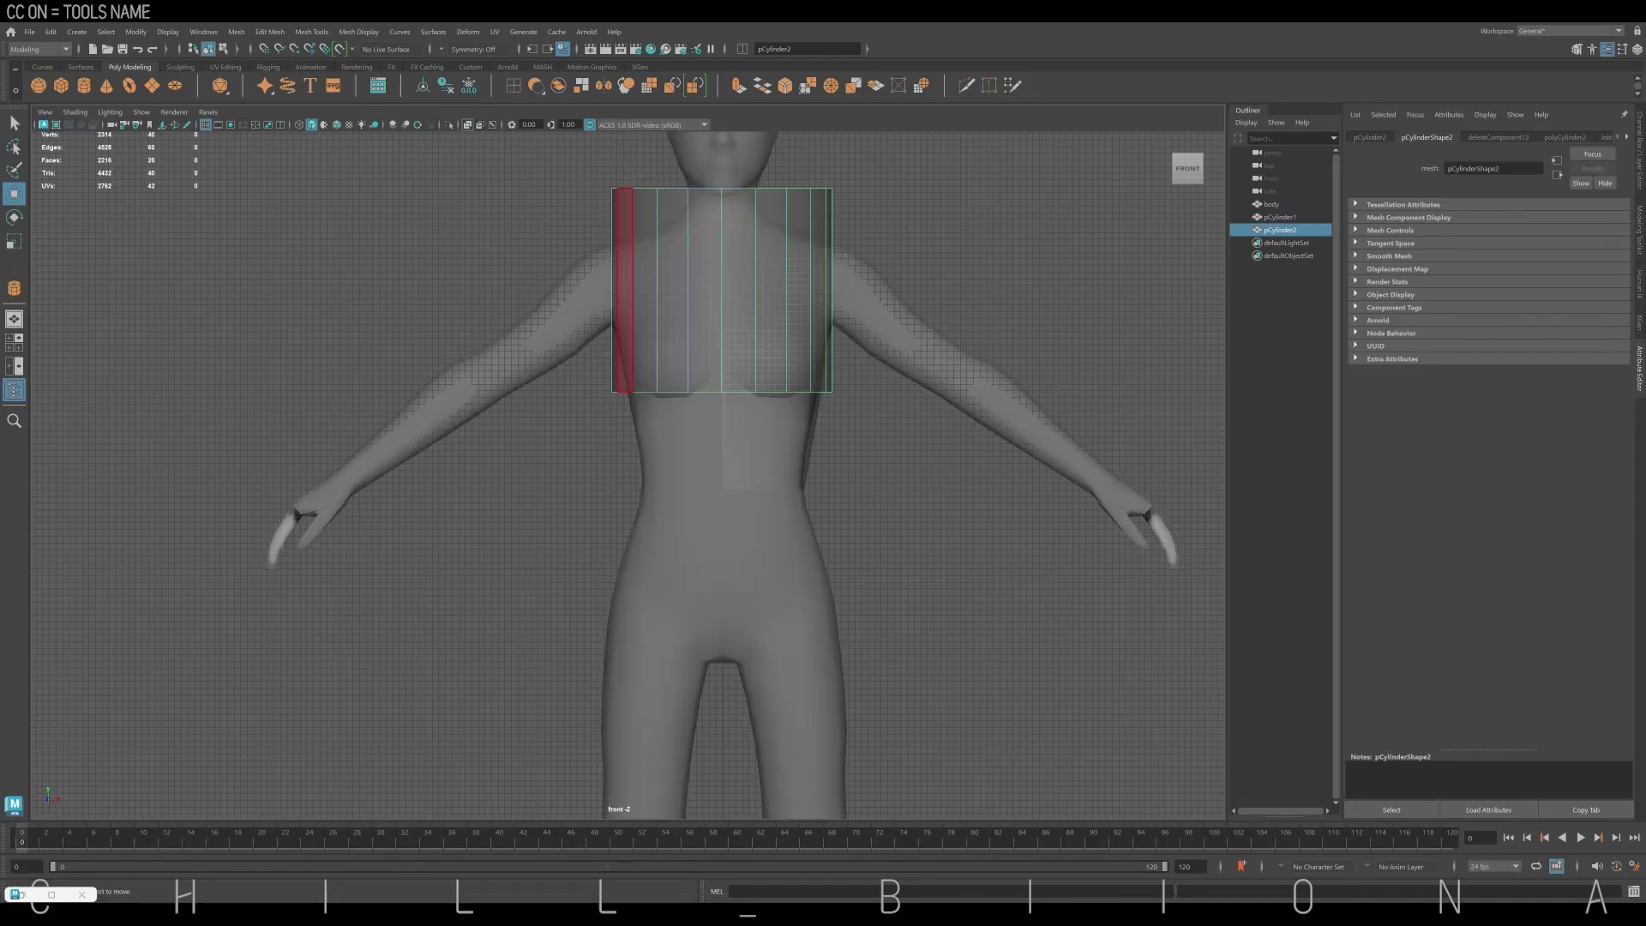
drag(600, 176, 724, 403)
key(Delete)
Slice diagonal edges, delete the upper corner vertices to slant the top, and remove the lower chest faces
shift+right_drag(772, 283, 771, 343)
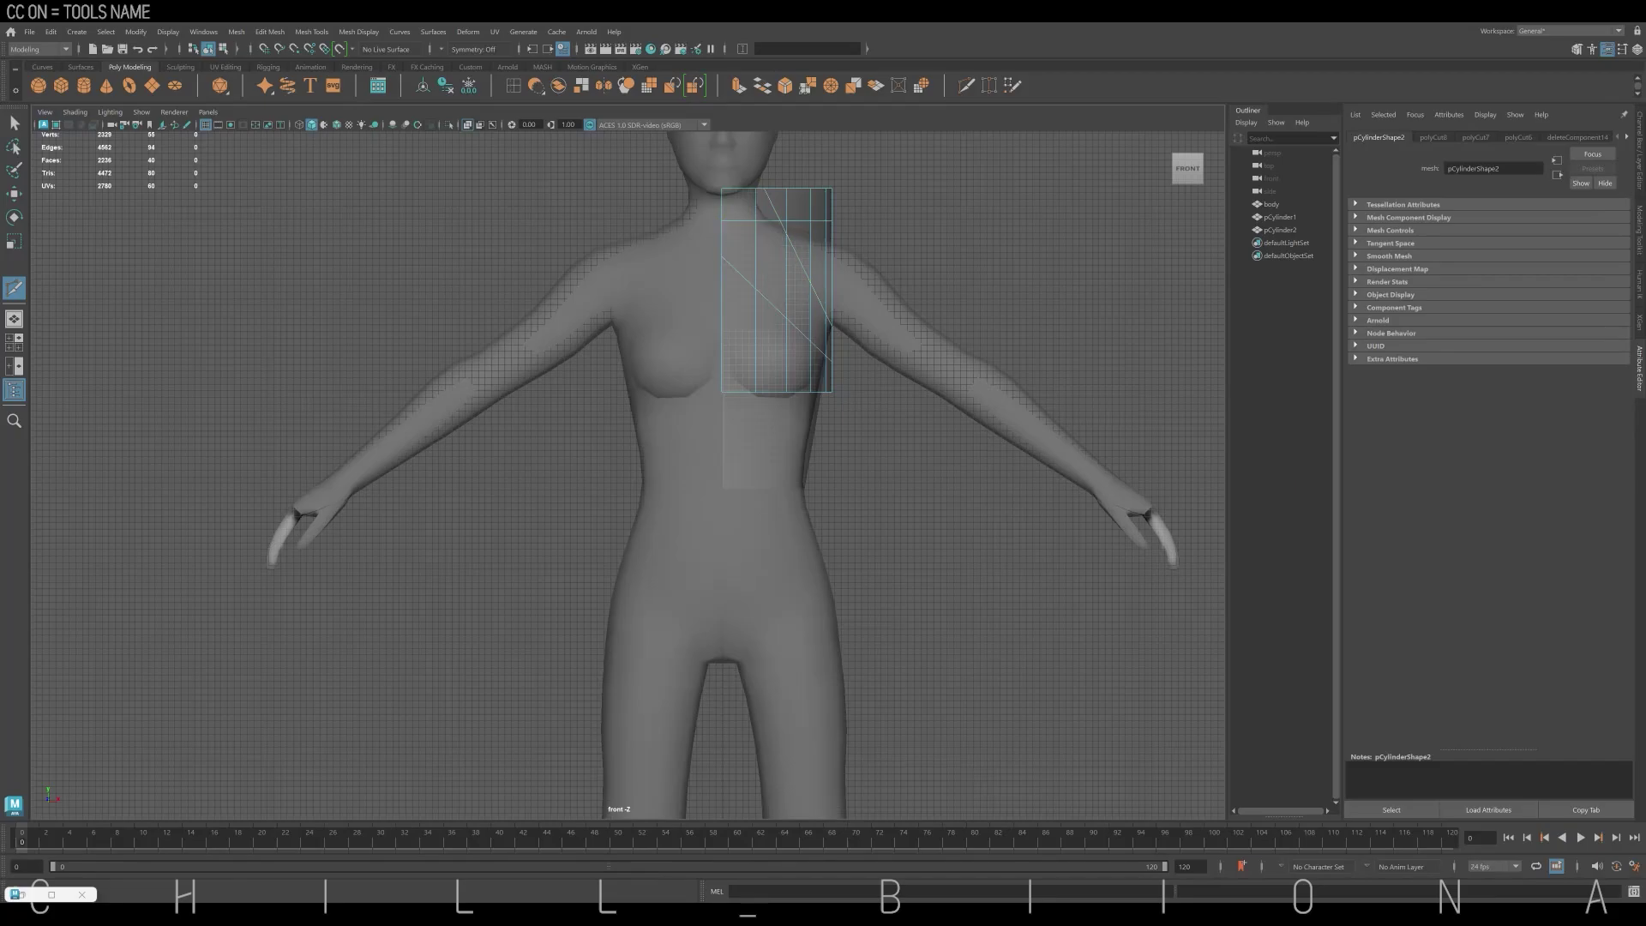
drag(828, 180, 881, 235)
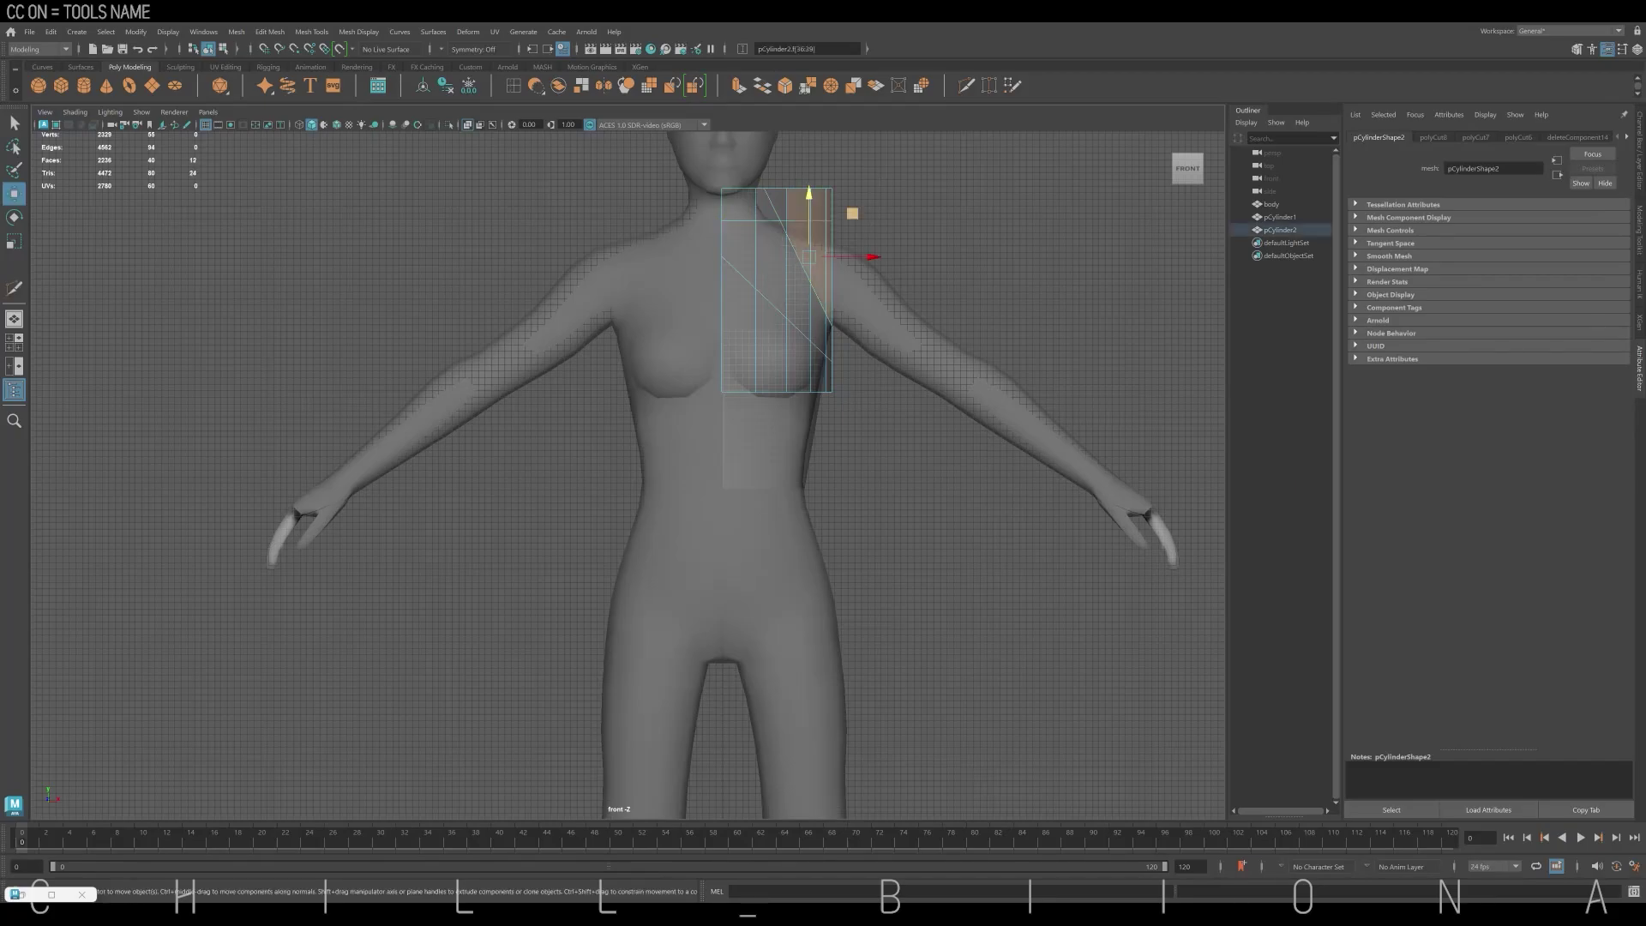
key(Delete)
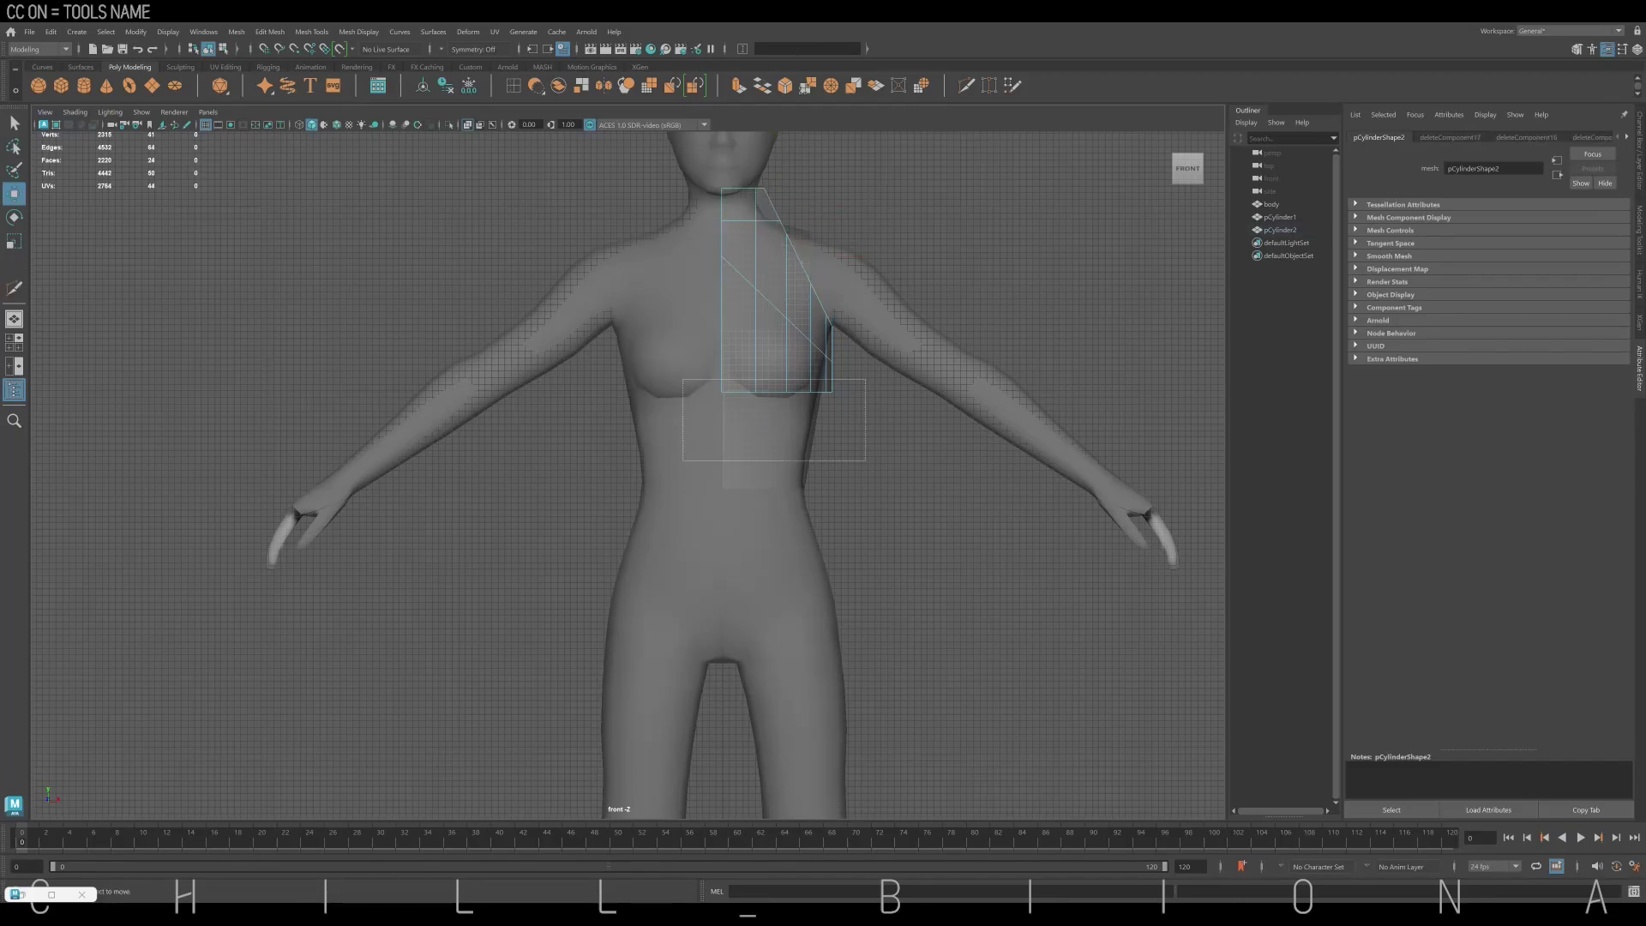
drag(682, 379, 866, 460)
key(Delete)
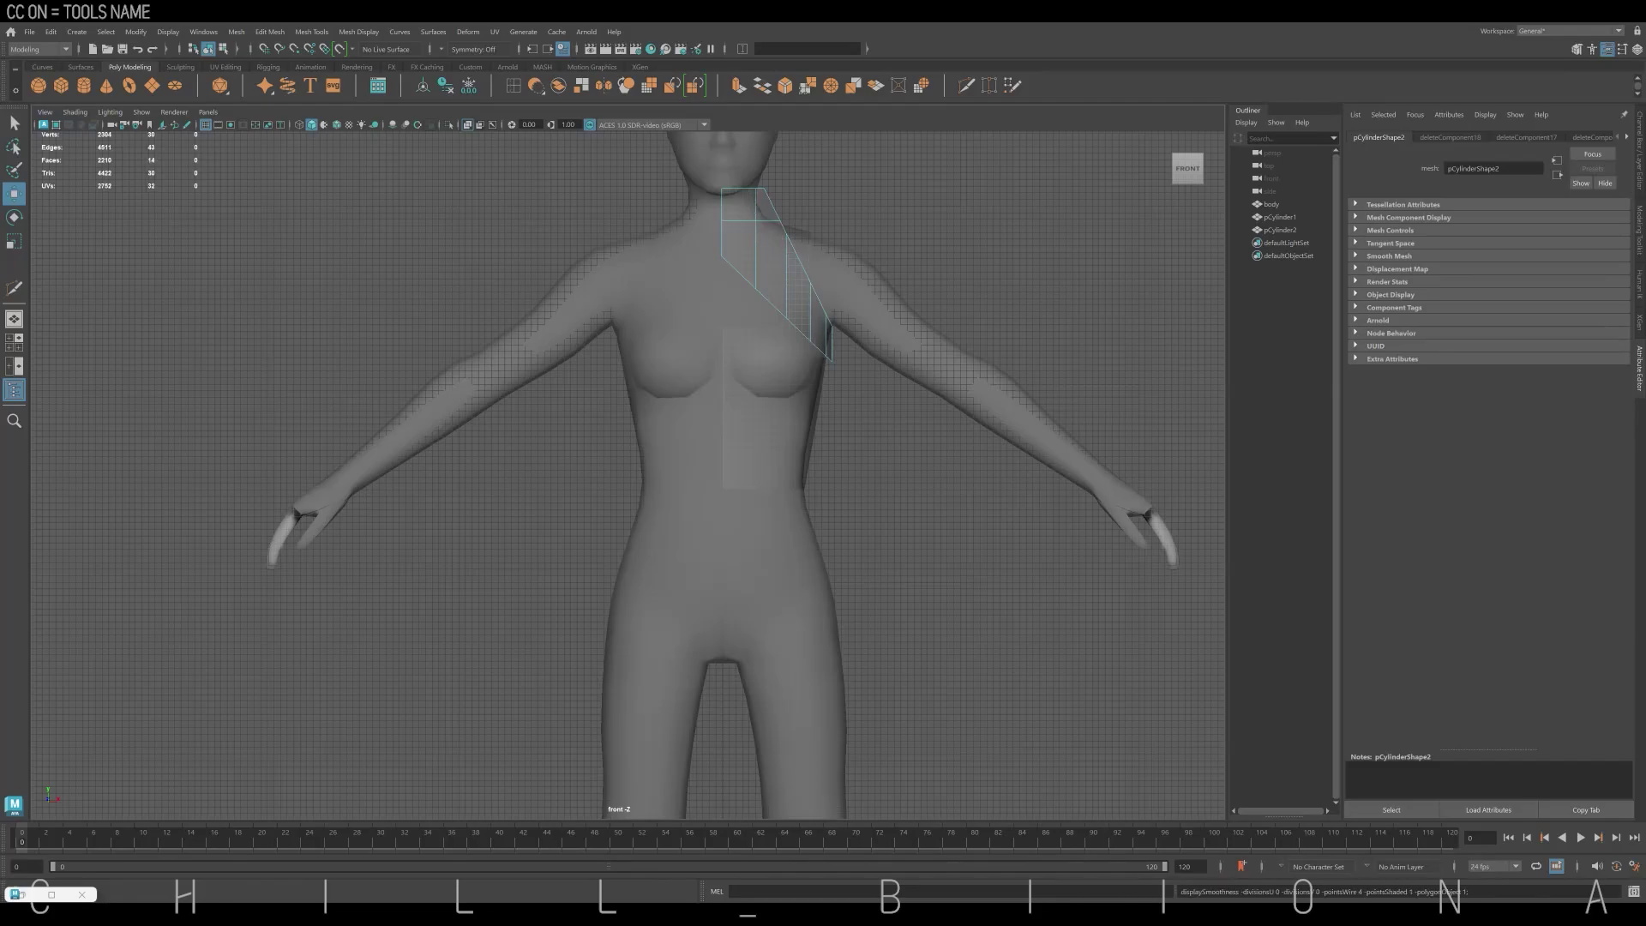
key(space)
Scale the shoulder strip thinner front to back
click(986, 582)
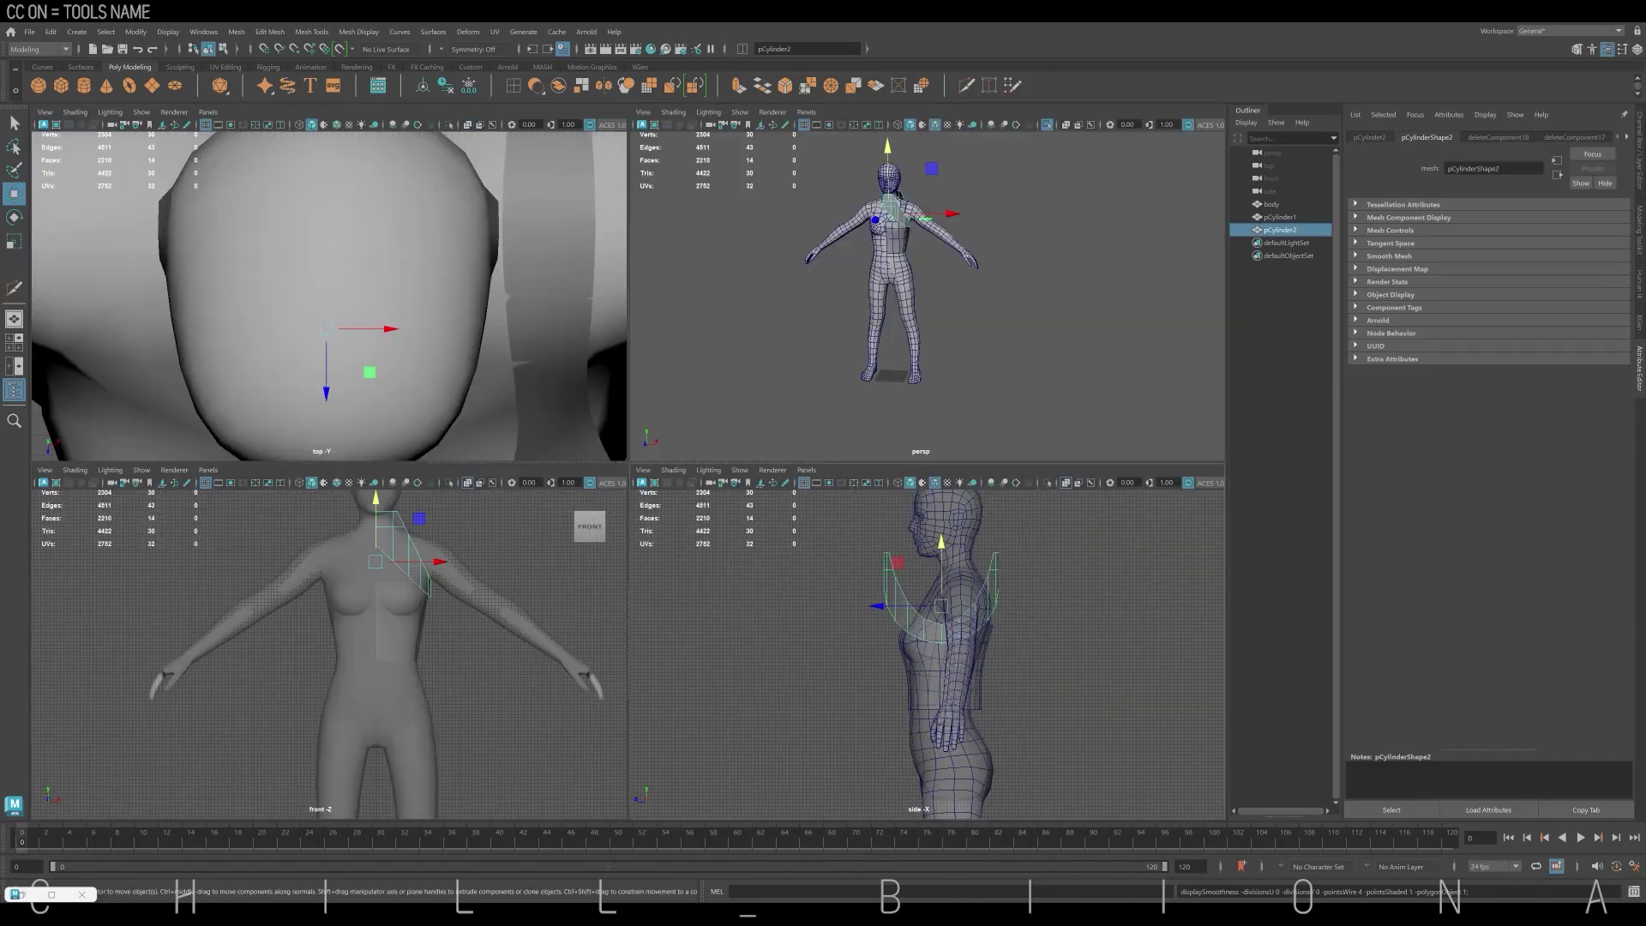
key(r)
drag(857, 606, 896, 606)
key(w)
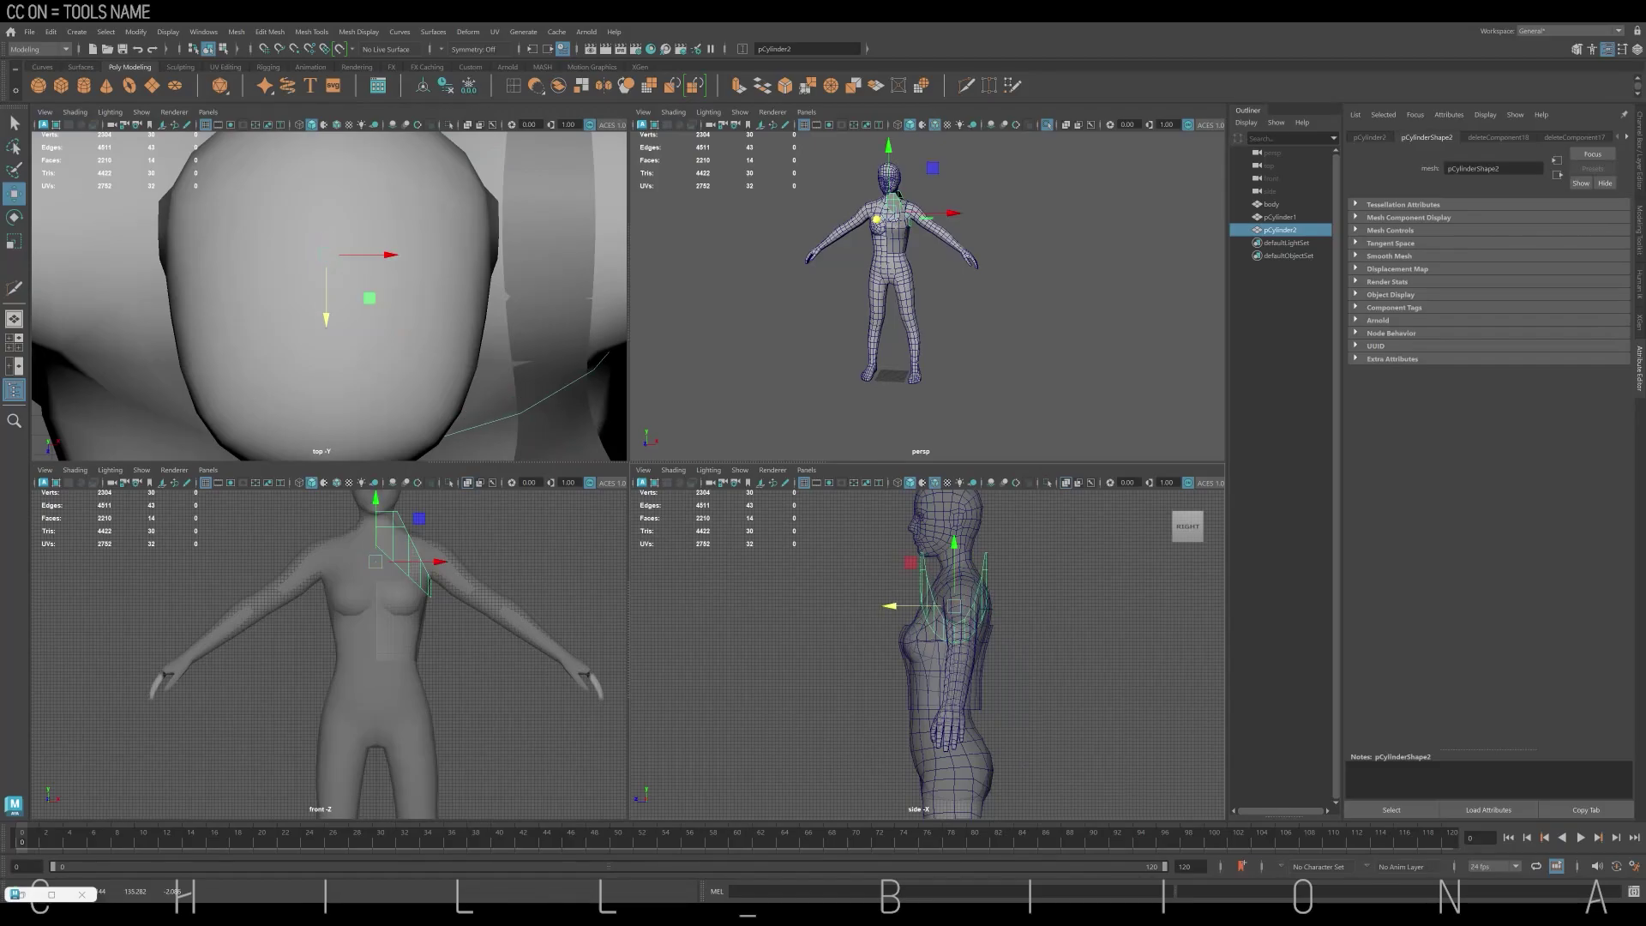
key(space)
Narrow the strip's top vertex ring around the neck
right_drag(823, 471, 771, 472)
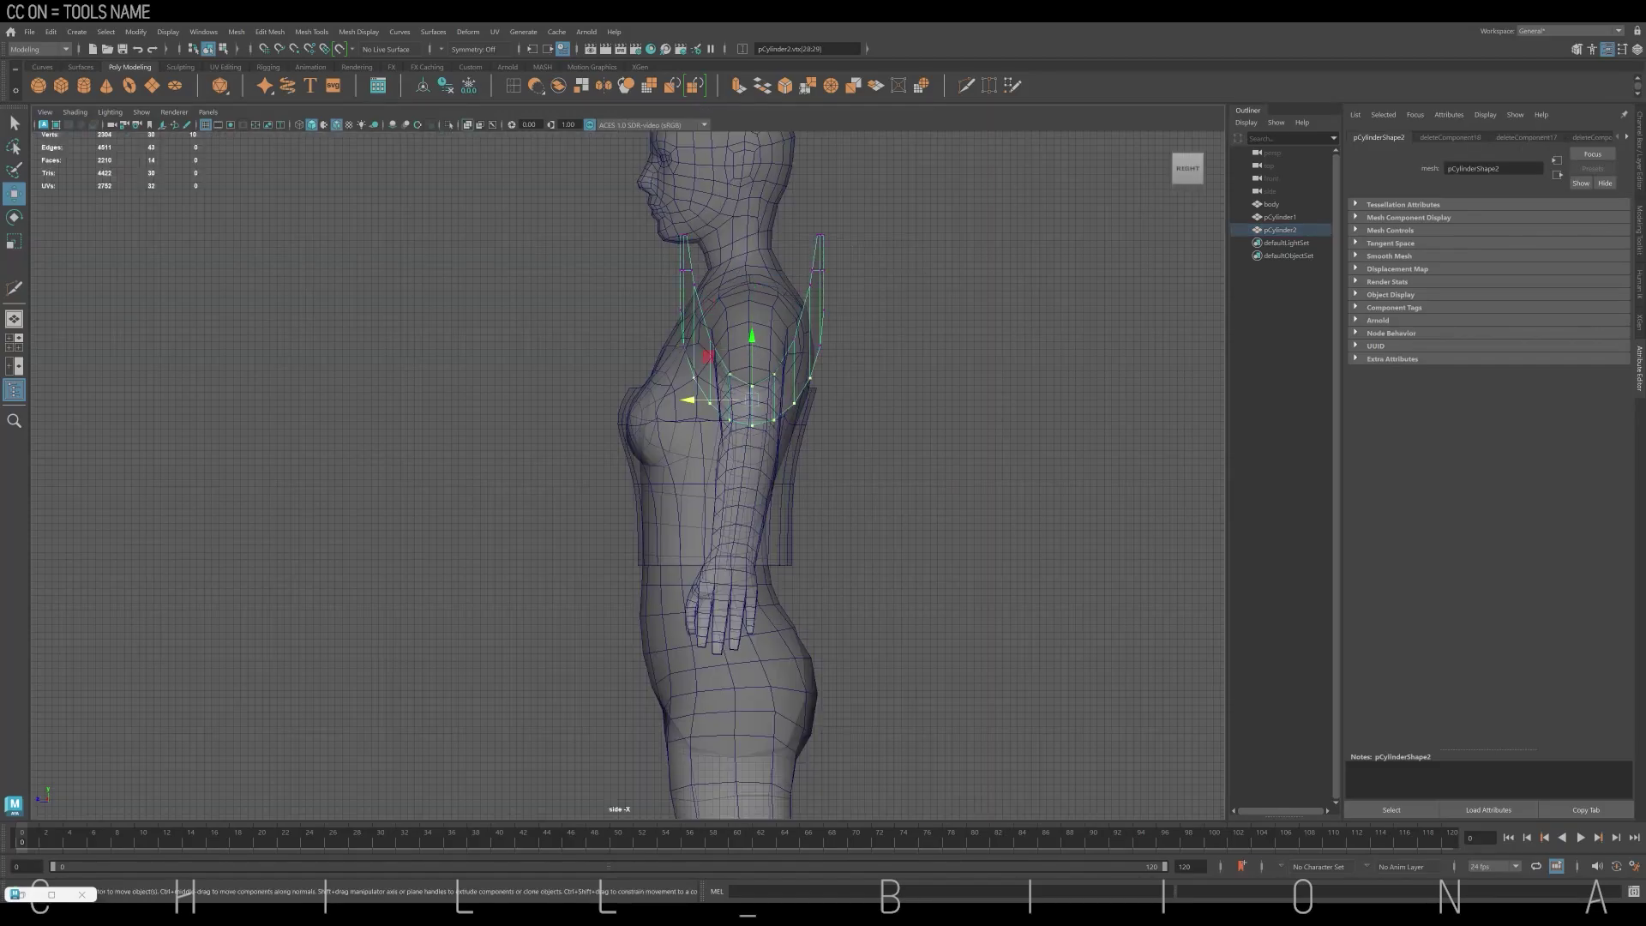
key(r)
mouse_move(635, 192)
mouse_down()
mouse_move(866, 247)
mouse_move(754, 234)
mouse_move(870, 281)
mouse_up()
drag(776, 252, 870, 281)
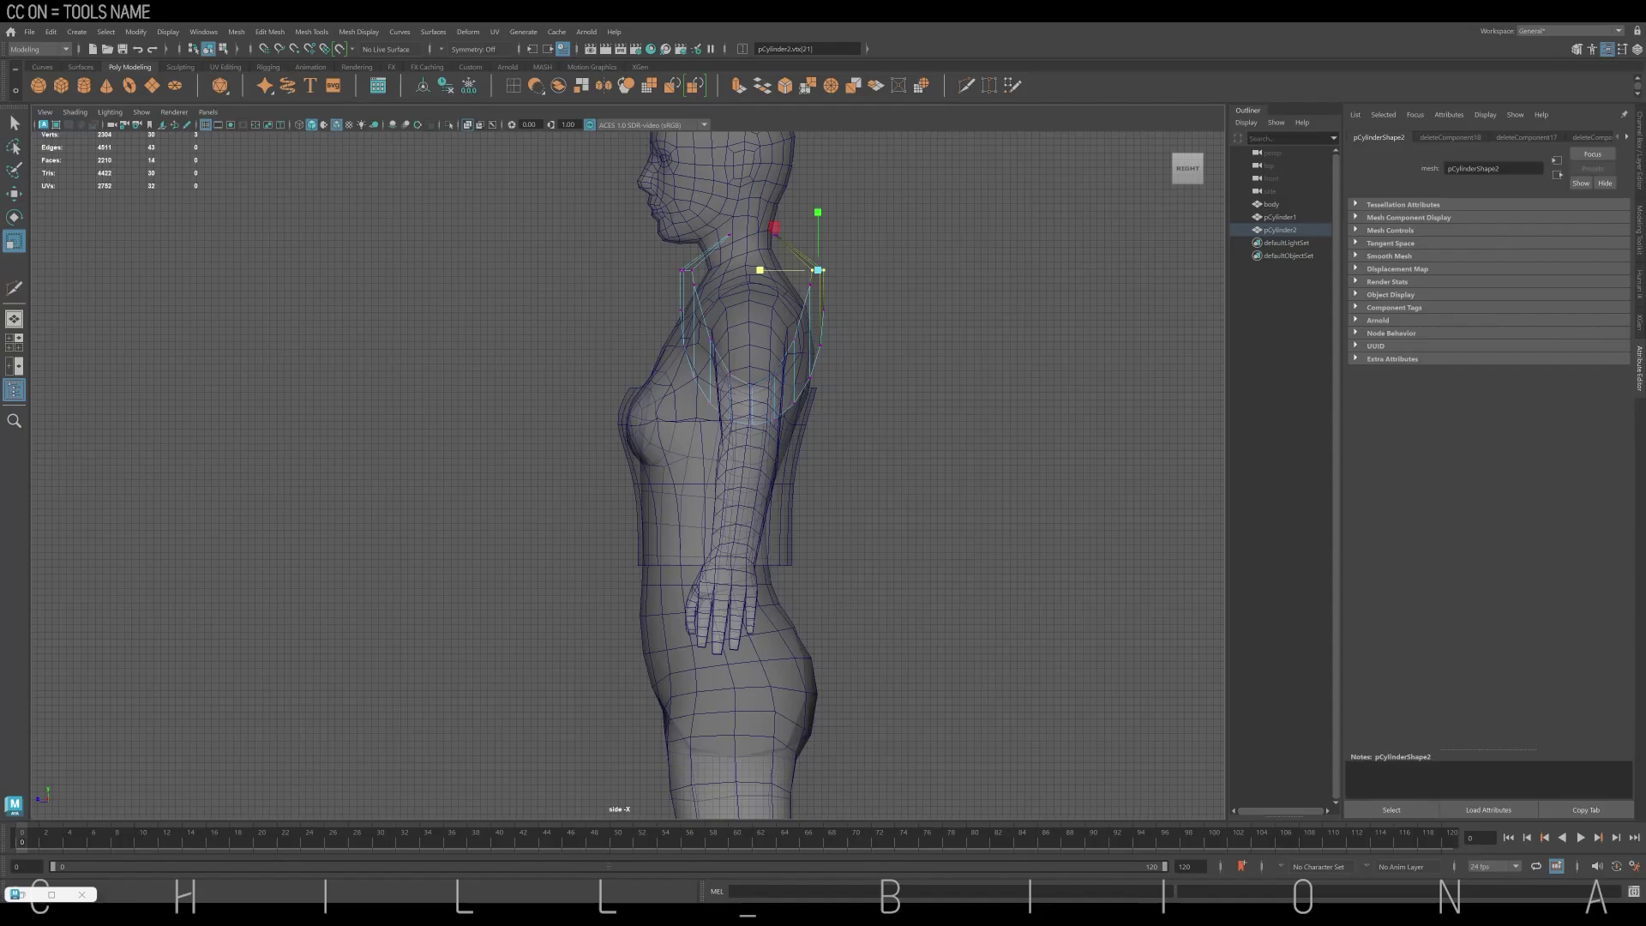
key(w)
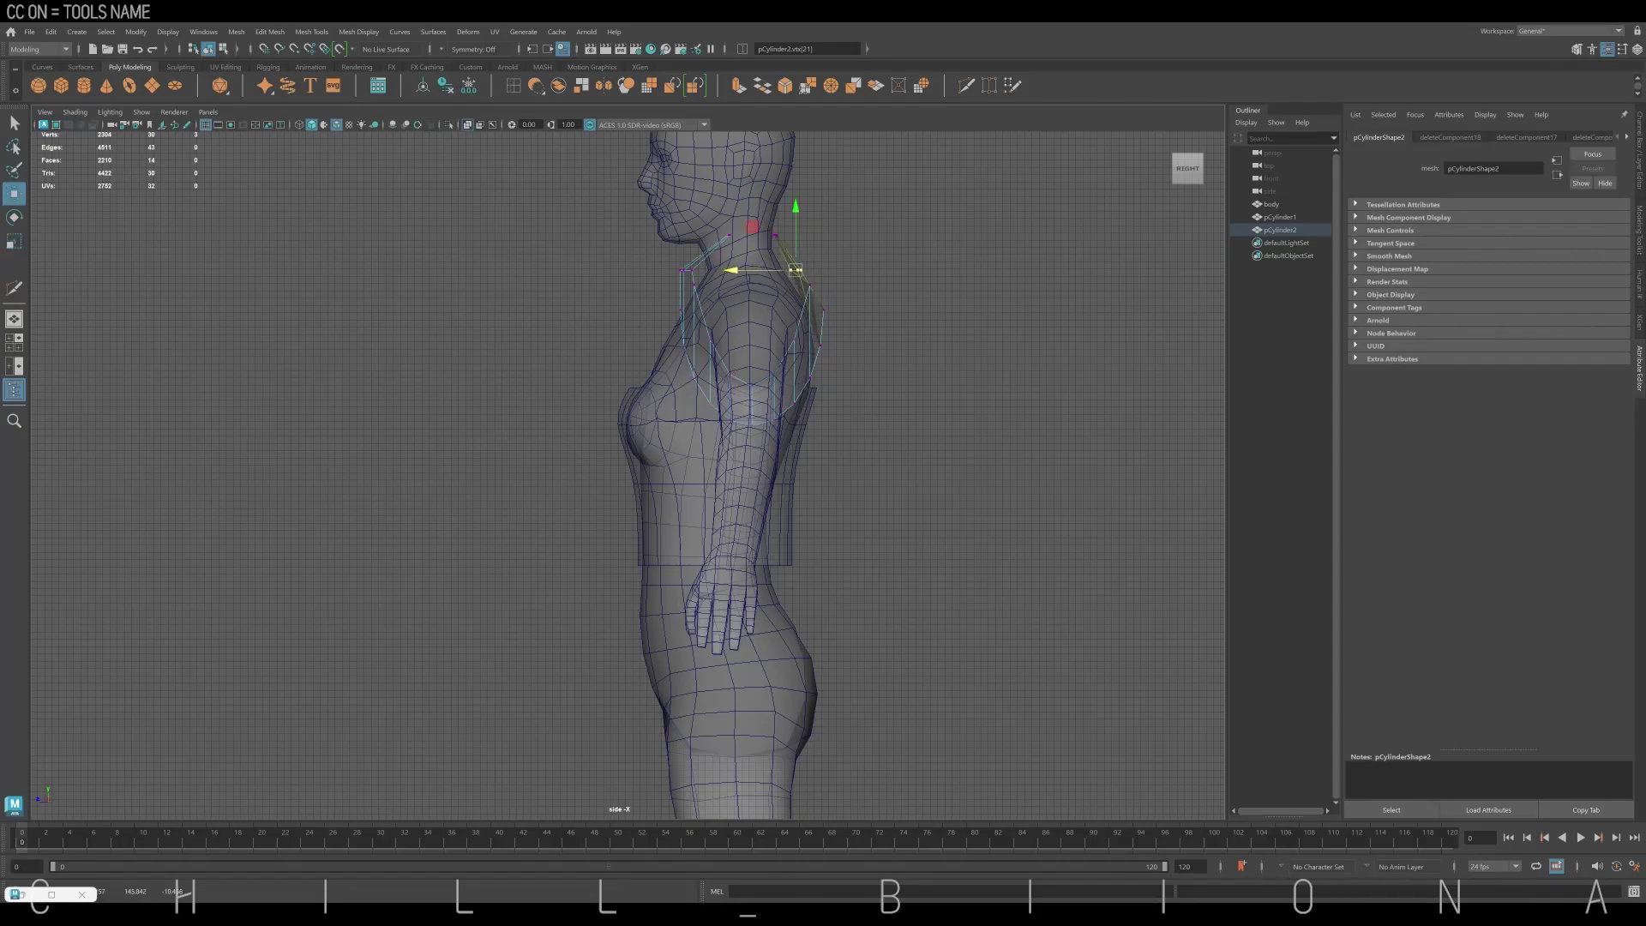
Nudge the front neck vertices of the strip into place
click(700, 270)
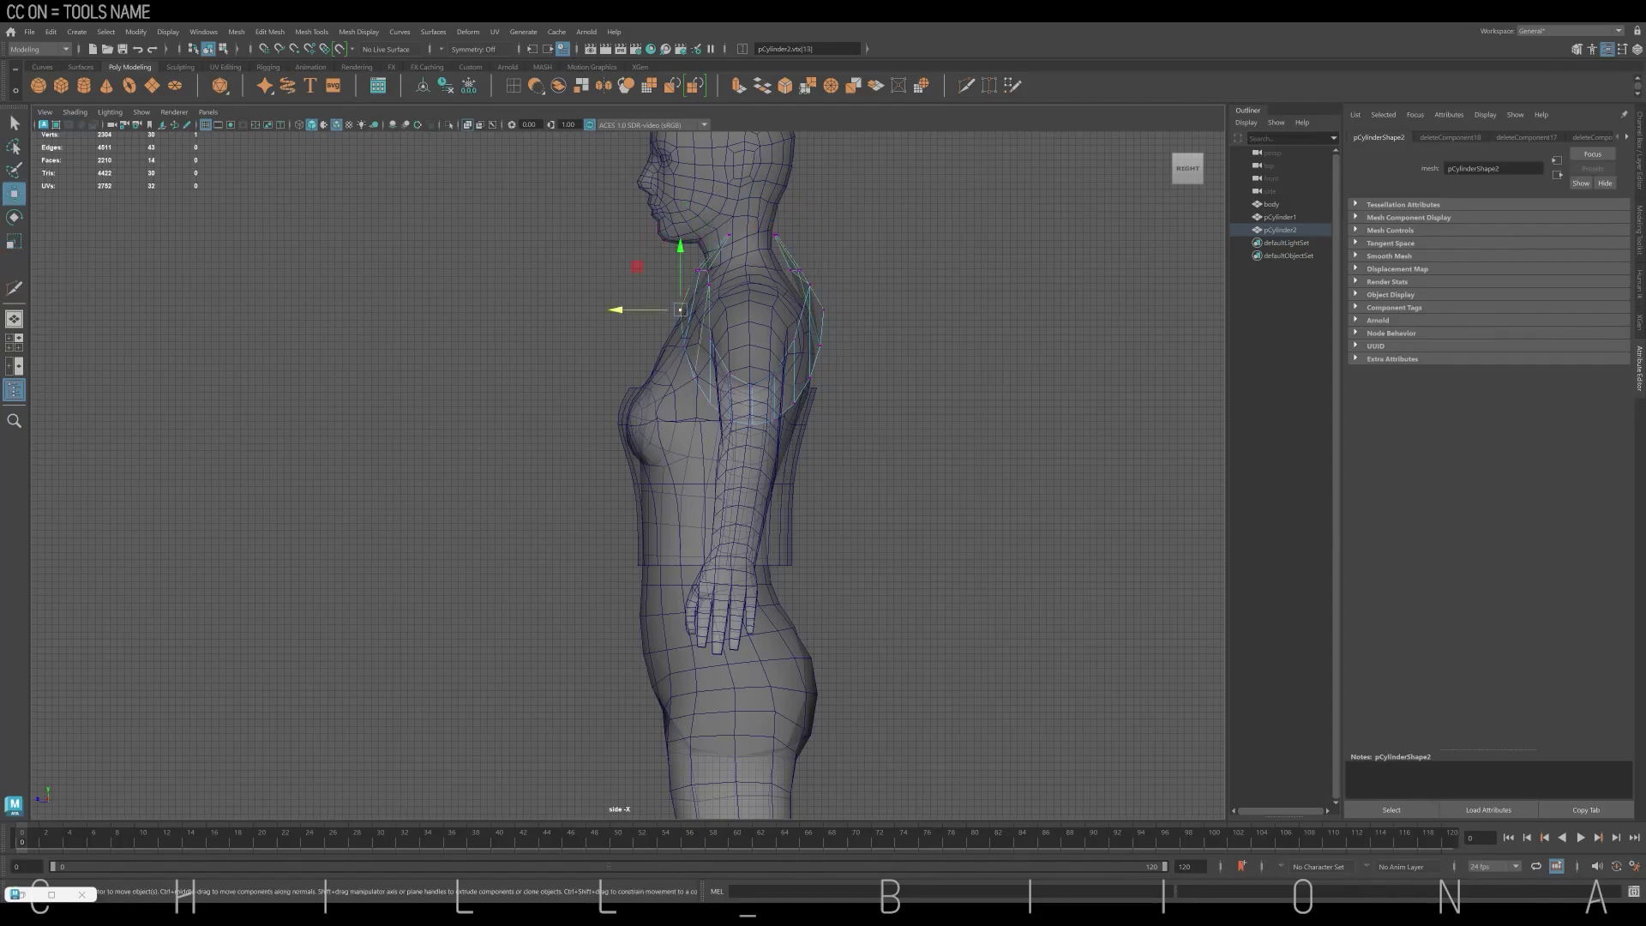
drag(701, 270, 706, 270)
key(Escape)
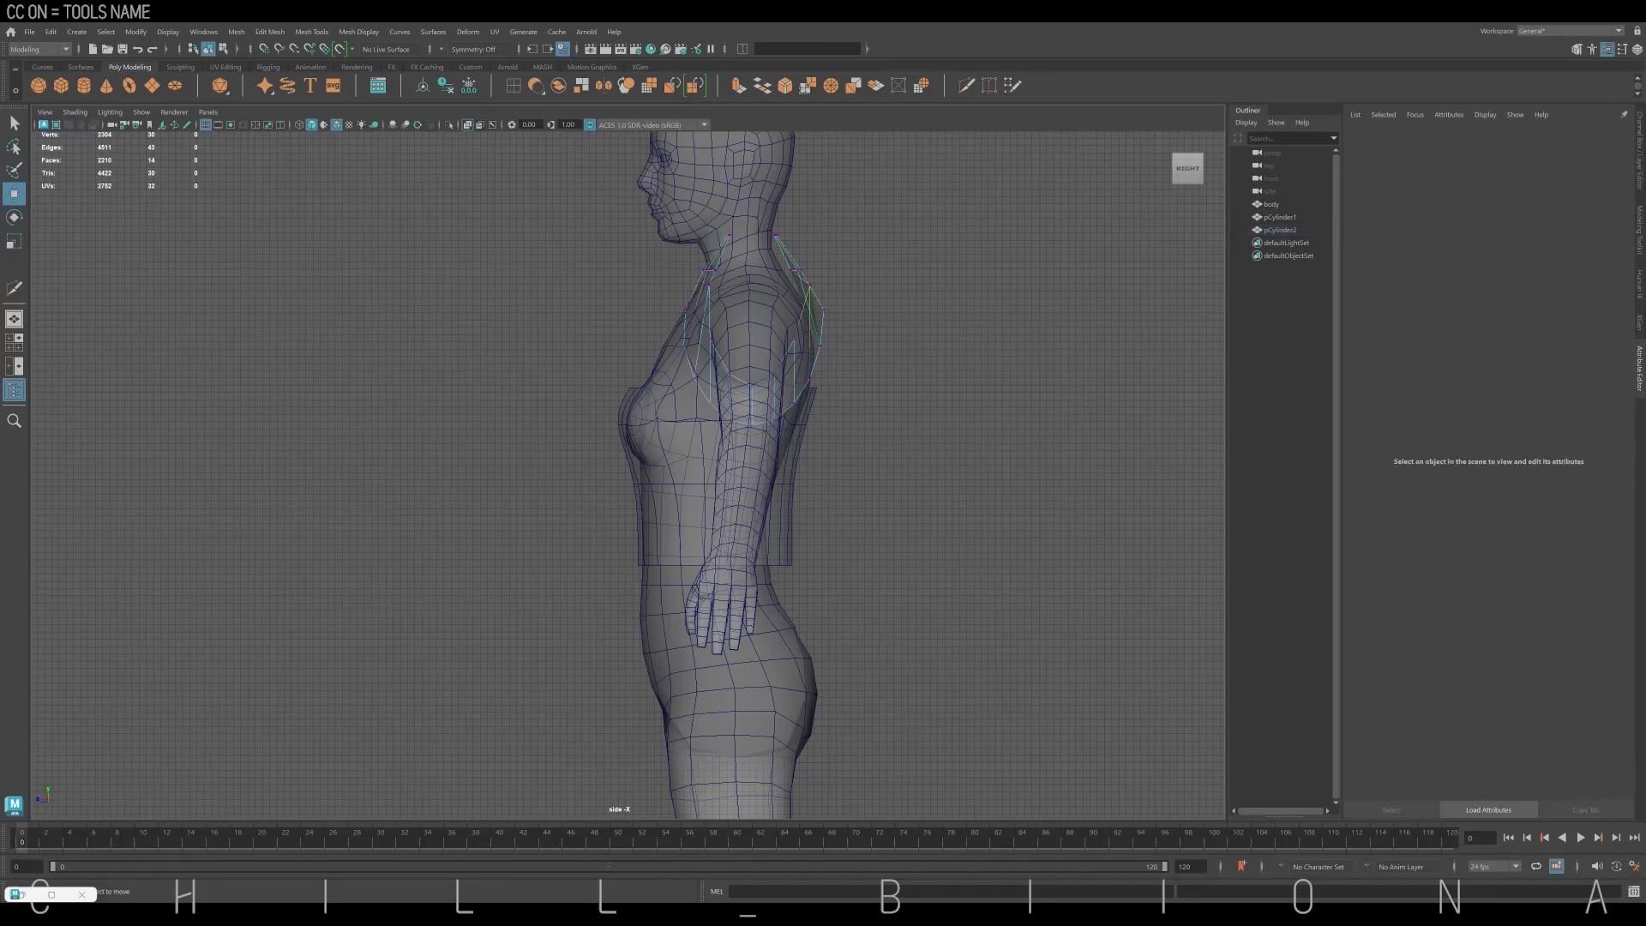
click(795, 271)
click(809, 310)
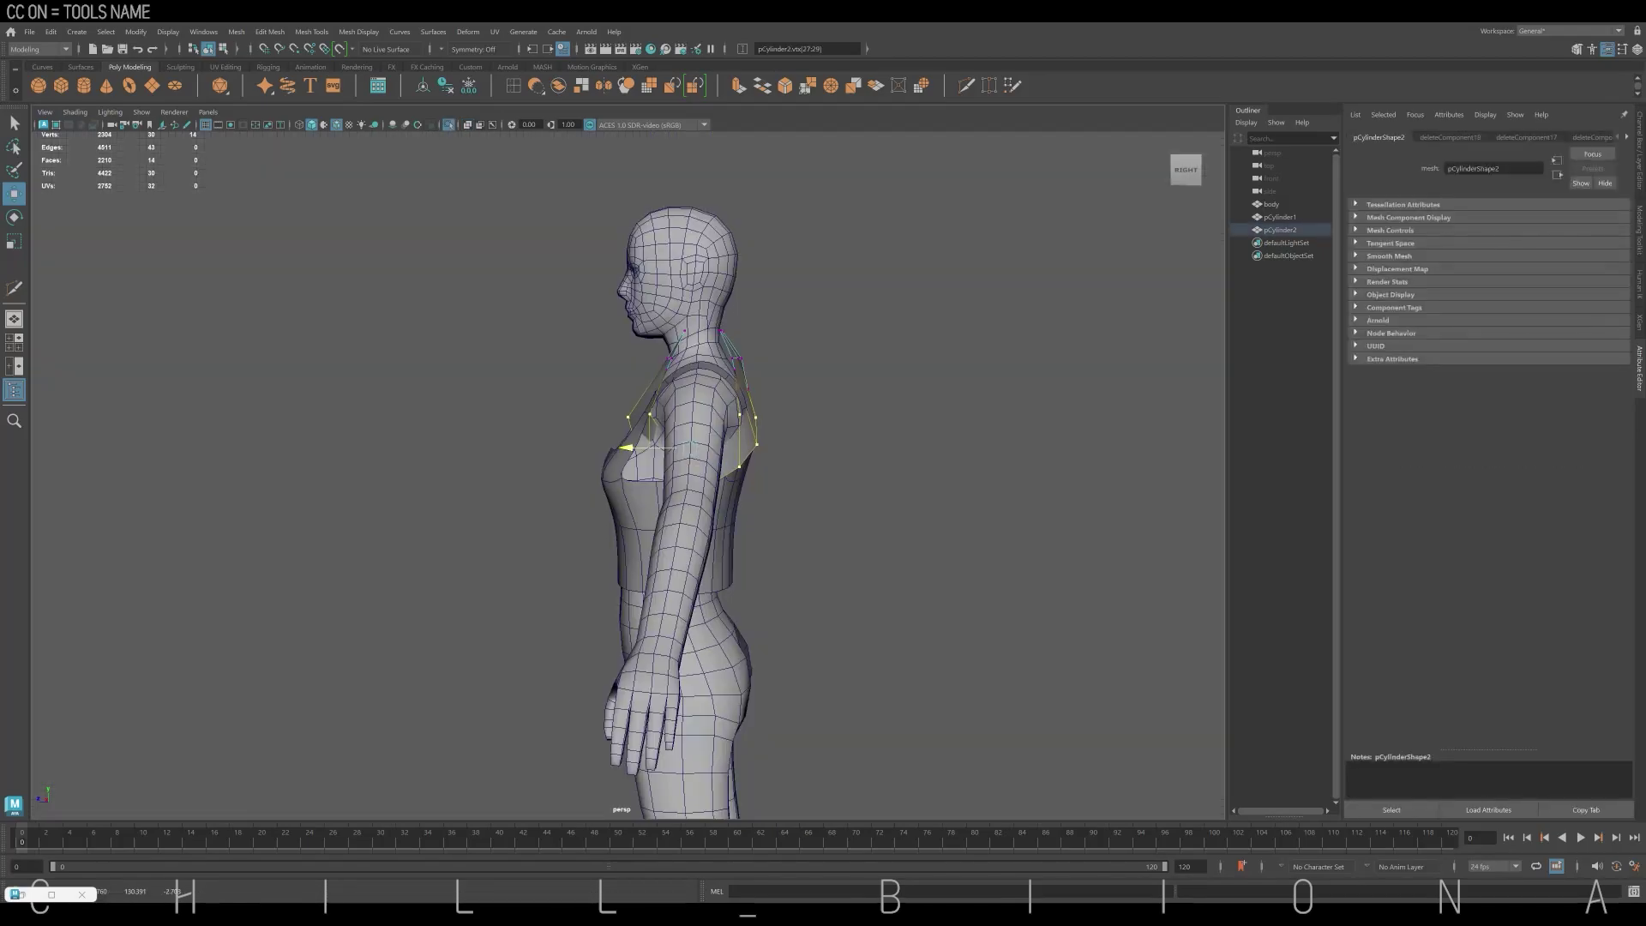
mouse_move(686, 383)
alt+mouse_down()
mouse_move(600, 390)
mouse_move(669, 390)
alt+mouse_up()
Pull the neck vertices forward and snap one onto its neighbour to merge them
click(644, 478)
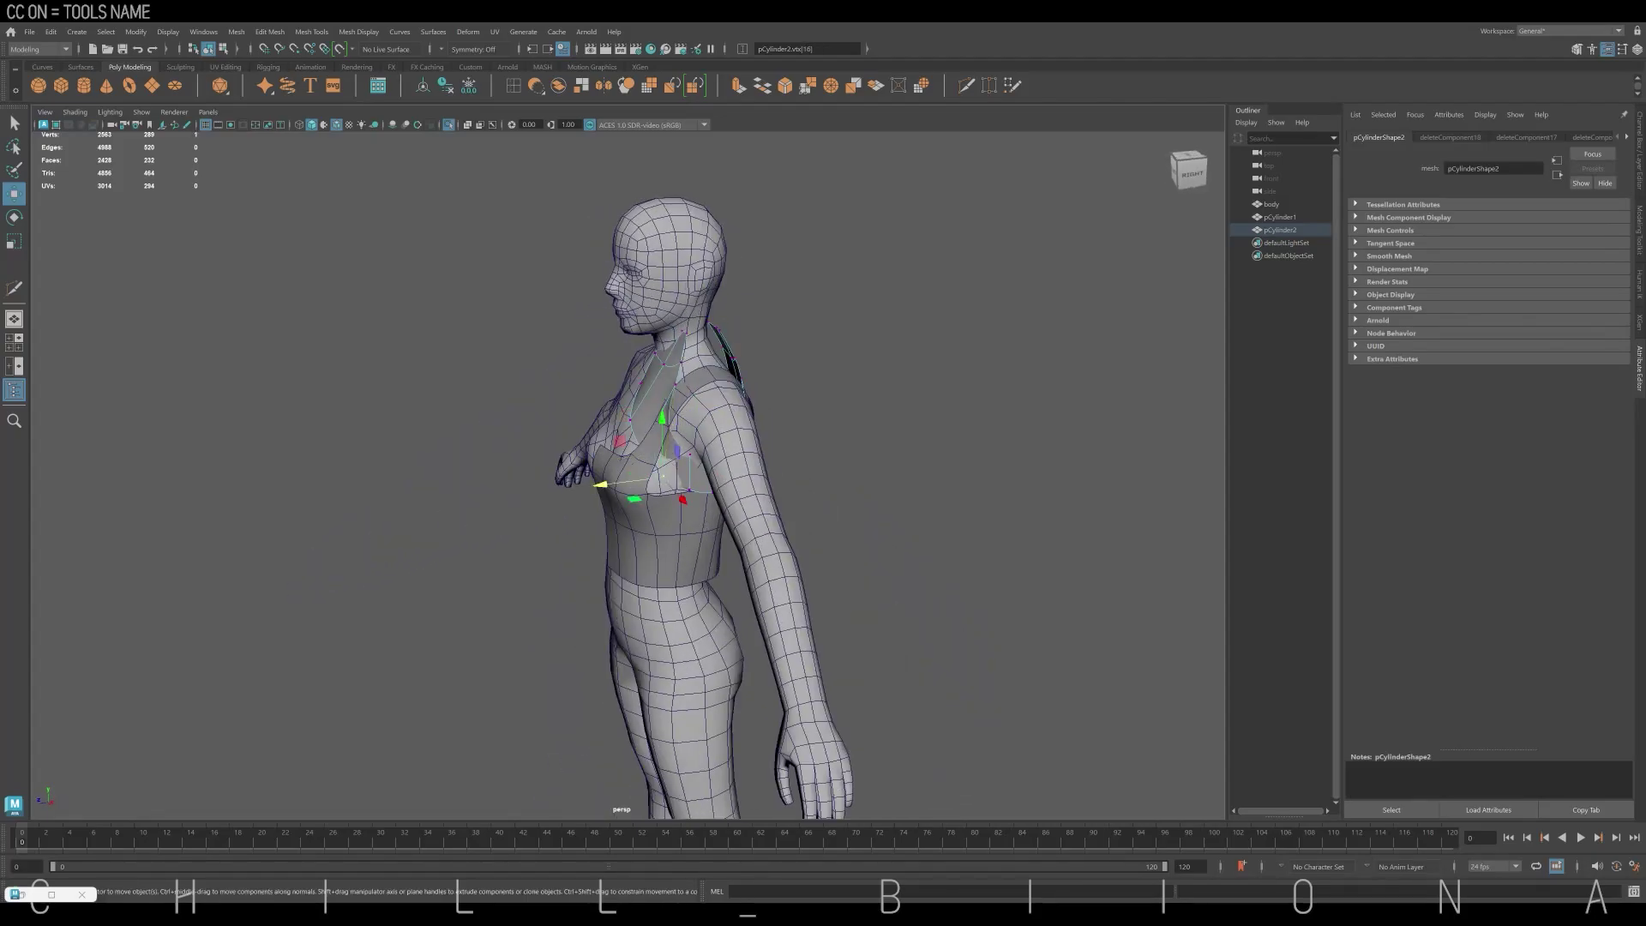
alt+drag(645, 480, 678, 403)
click(675, 389)
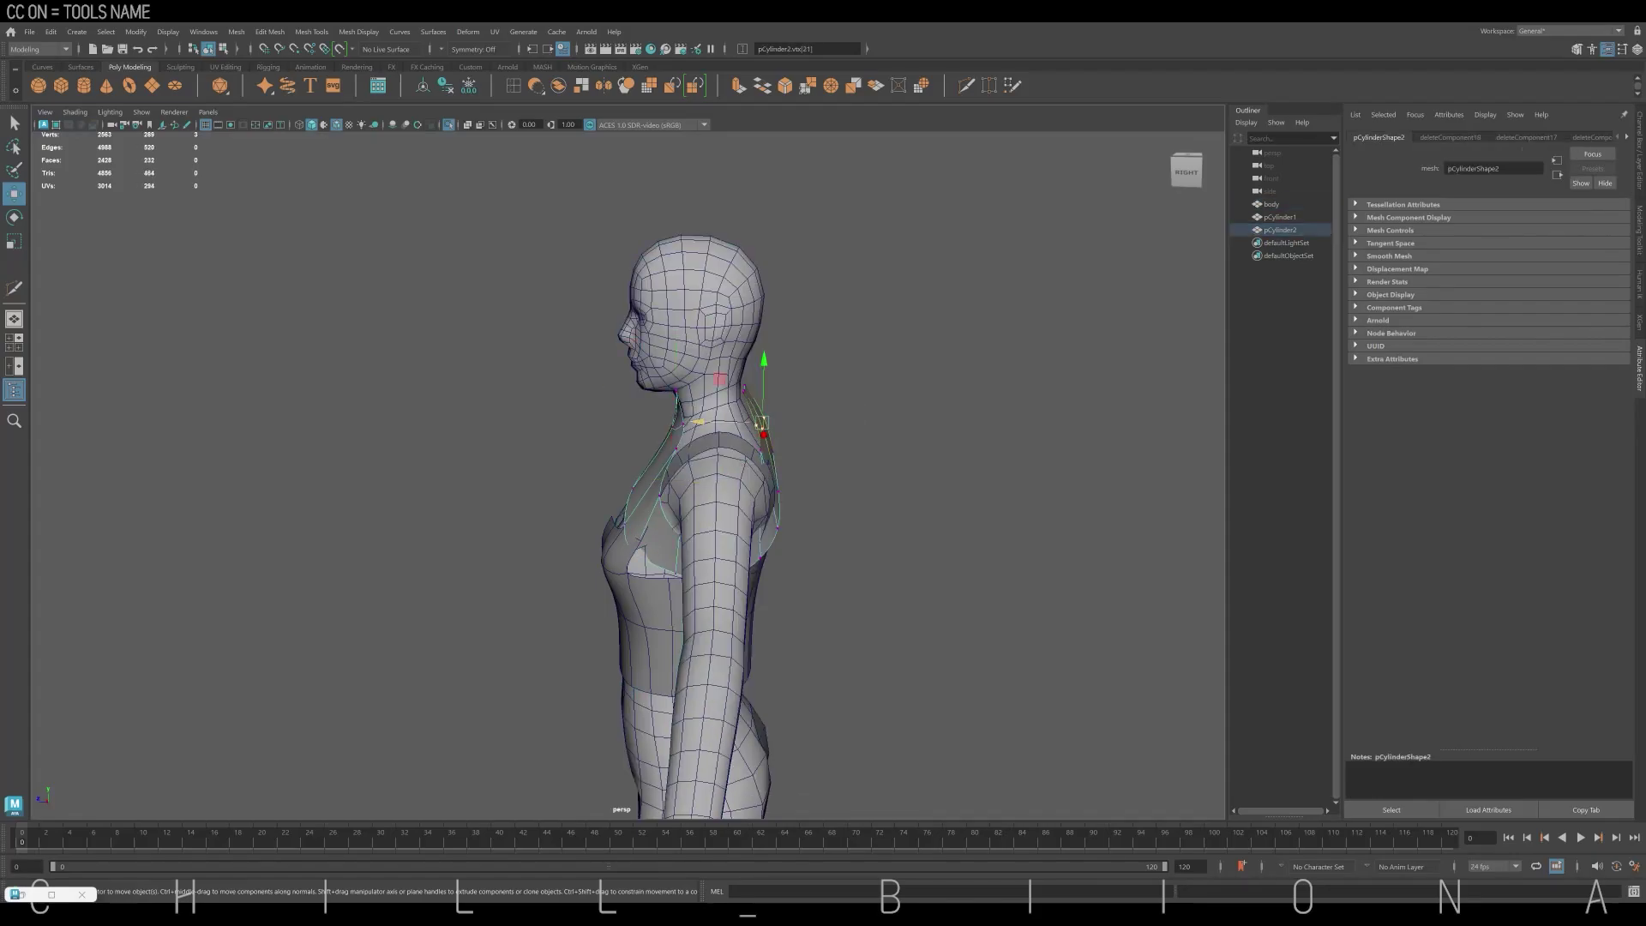
drag(699, 422, 681, 421)
click(735, 390)
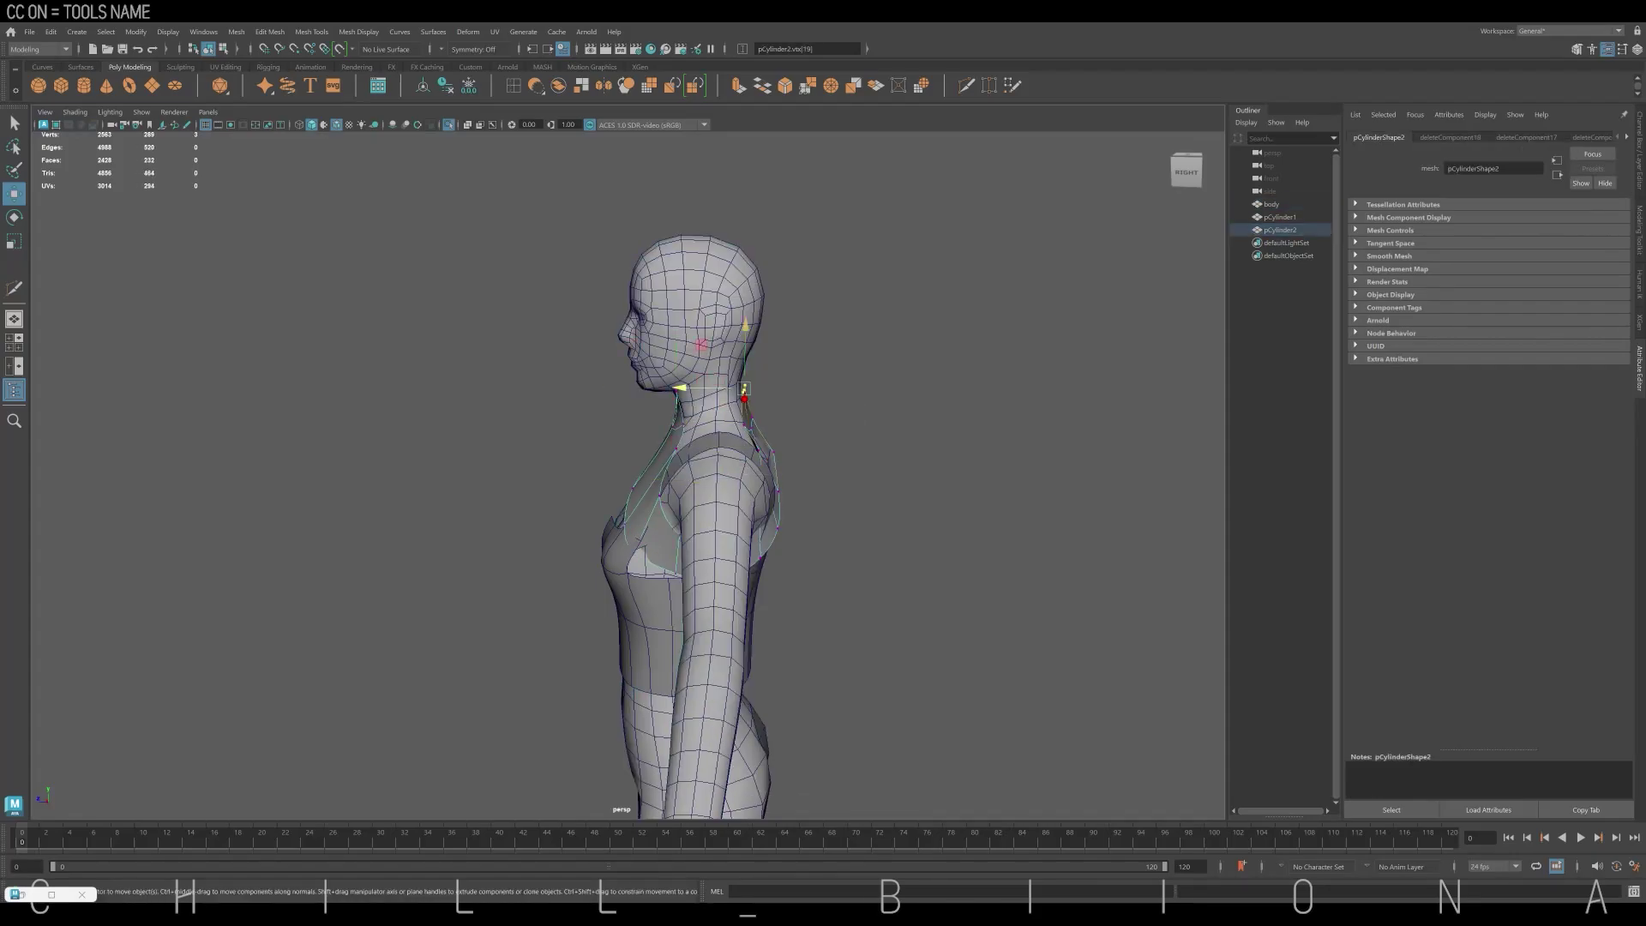
scroll(696, 417, up, 2)
click(697, 416)
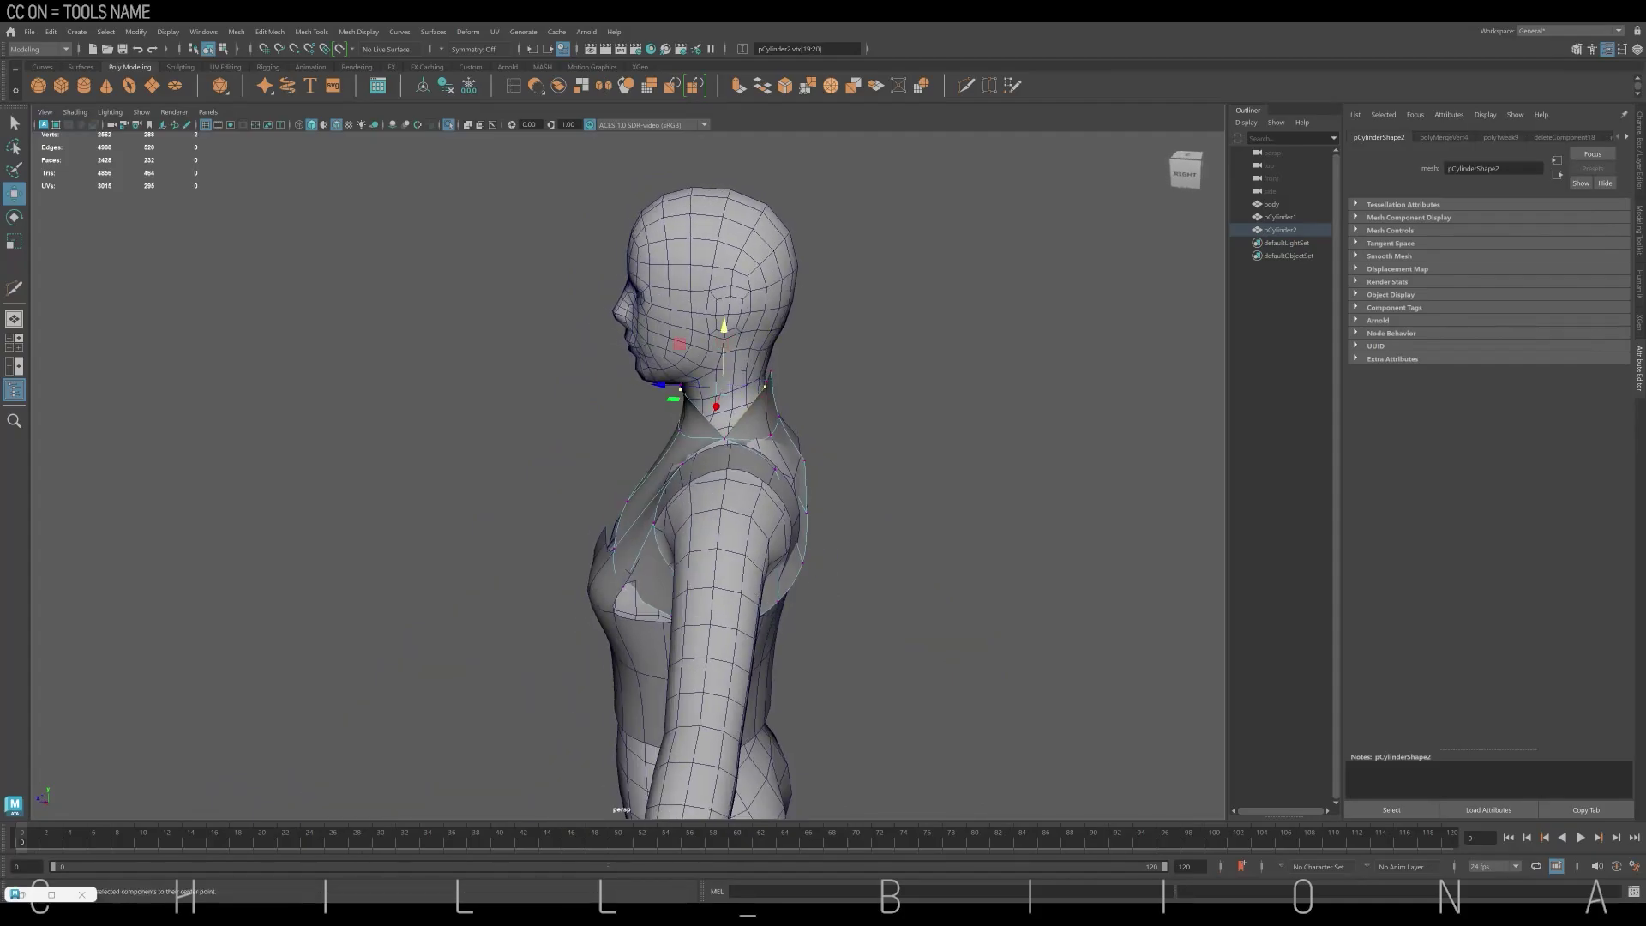
mouse_move(766, 386)
mouse_down()
mouse_move(725, 410)
mouse_move(776, 409)
mouse_move(744, 396)
mouse_move(857, 446)
mouse_up()
Insert a new edge loop around the strap strip near the collar
click(512, 85)
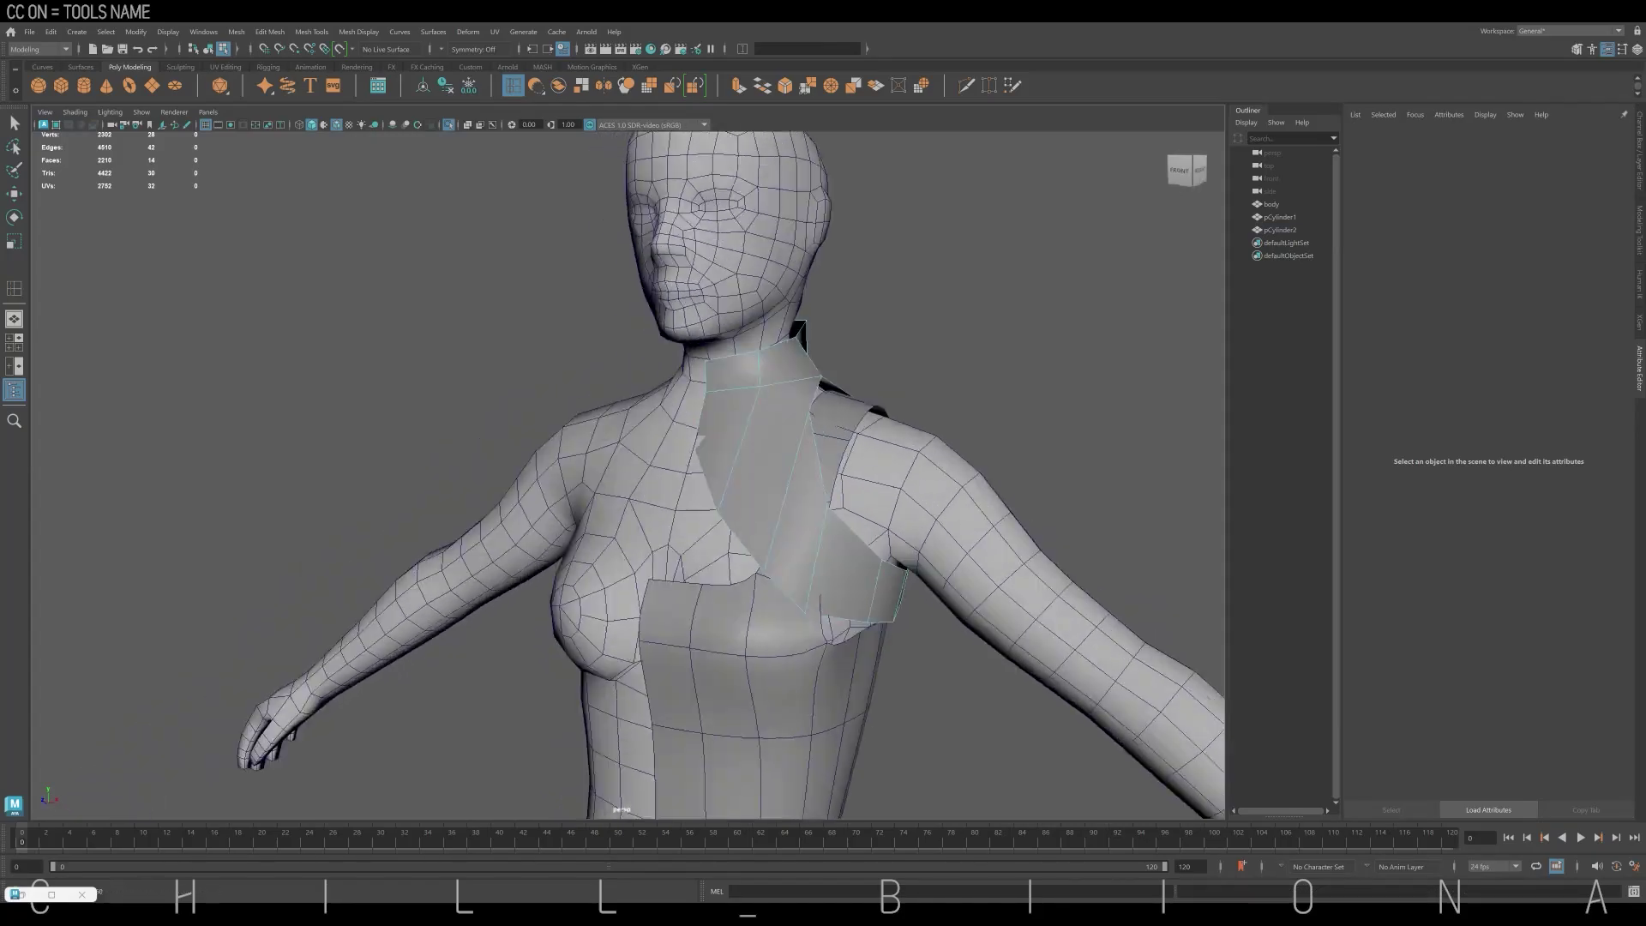
click(789, 394)
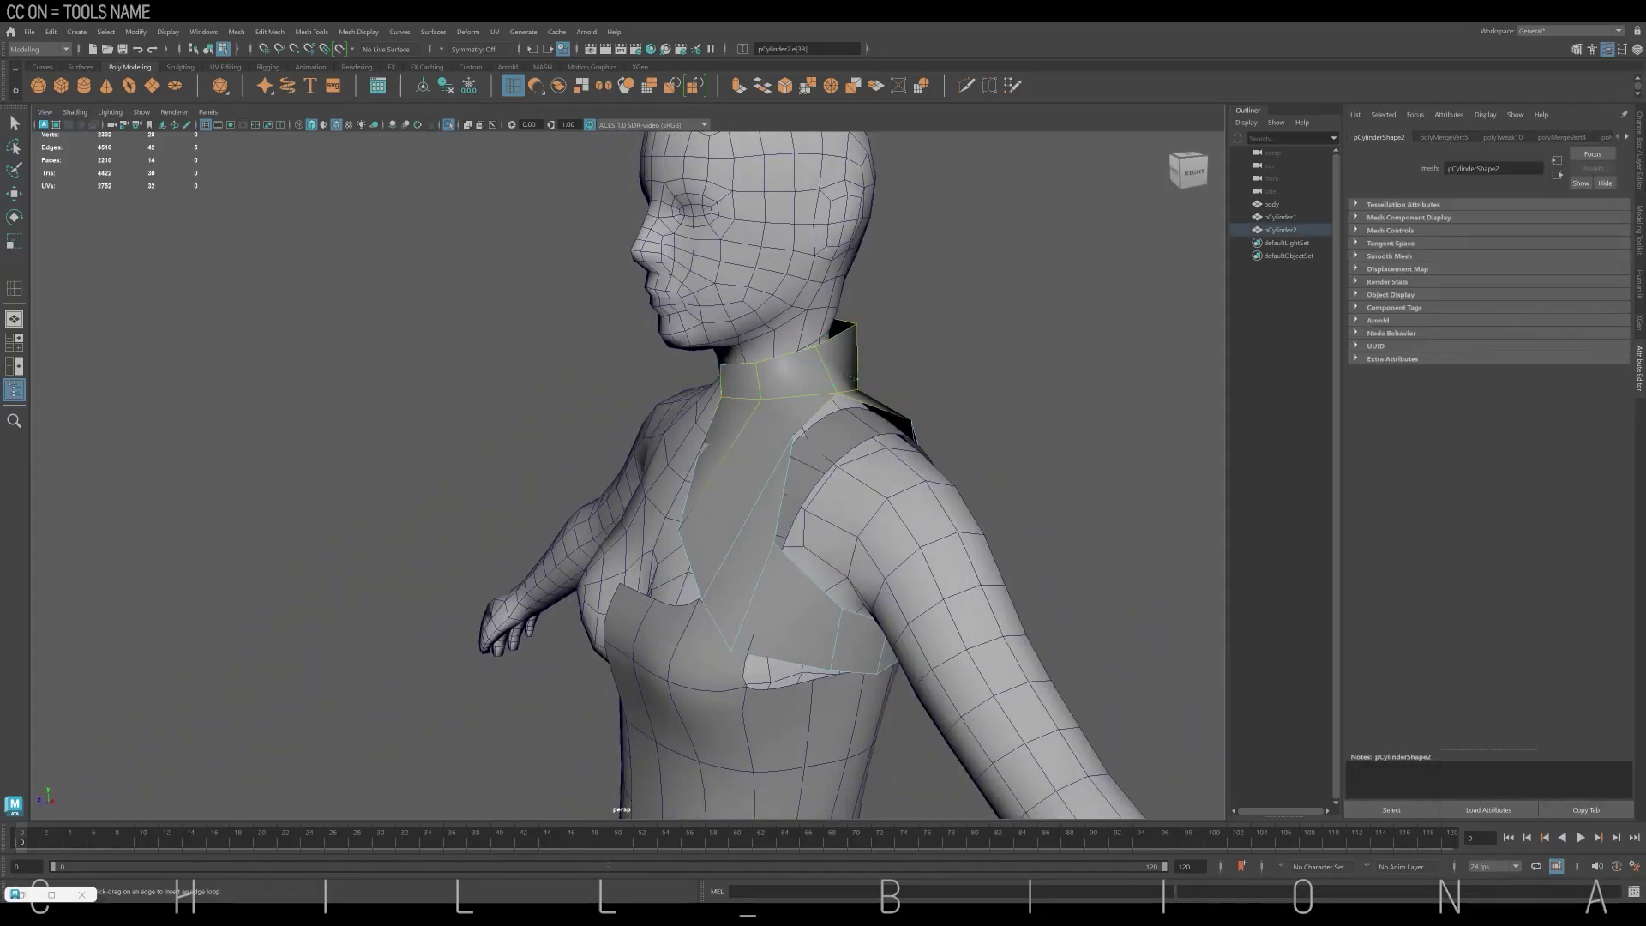
ctrl+click(789, 382)
alt+drag(789, 382, 771, 377)
right_drag(771, 377, 772, 343)
key(w)
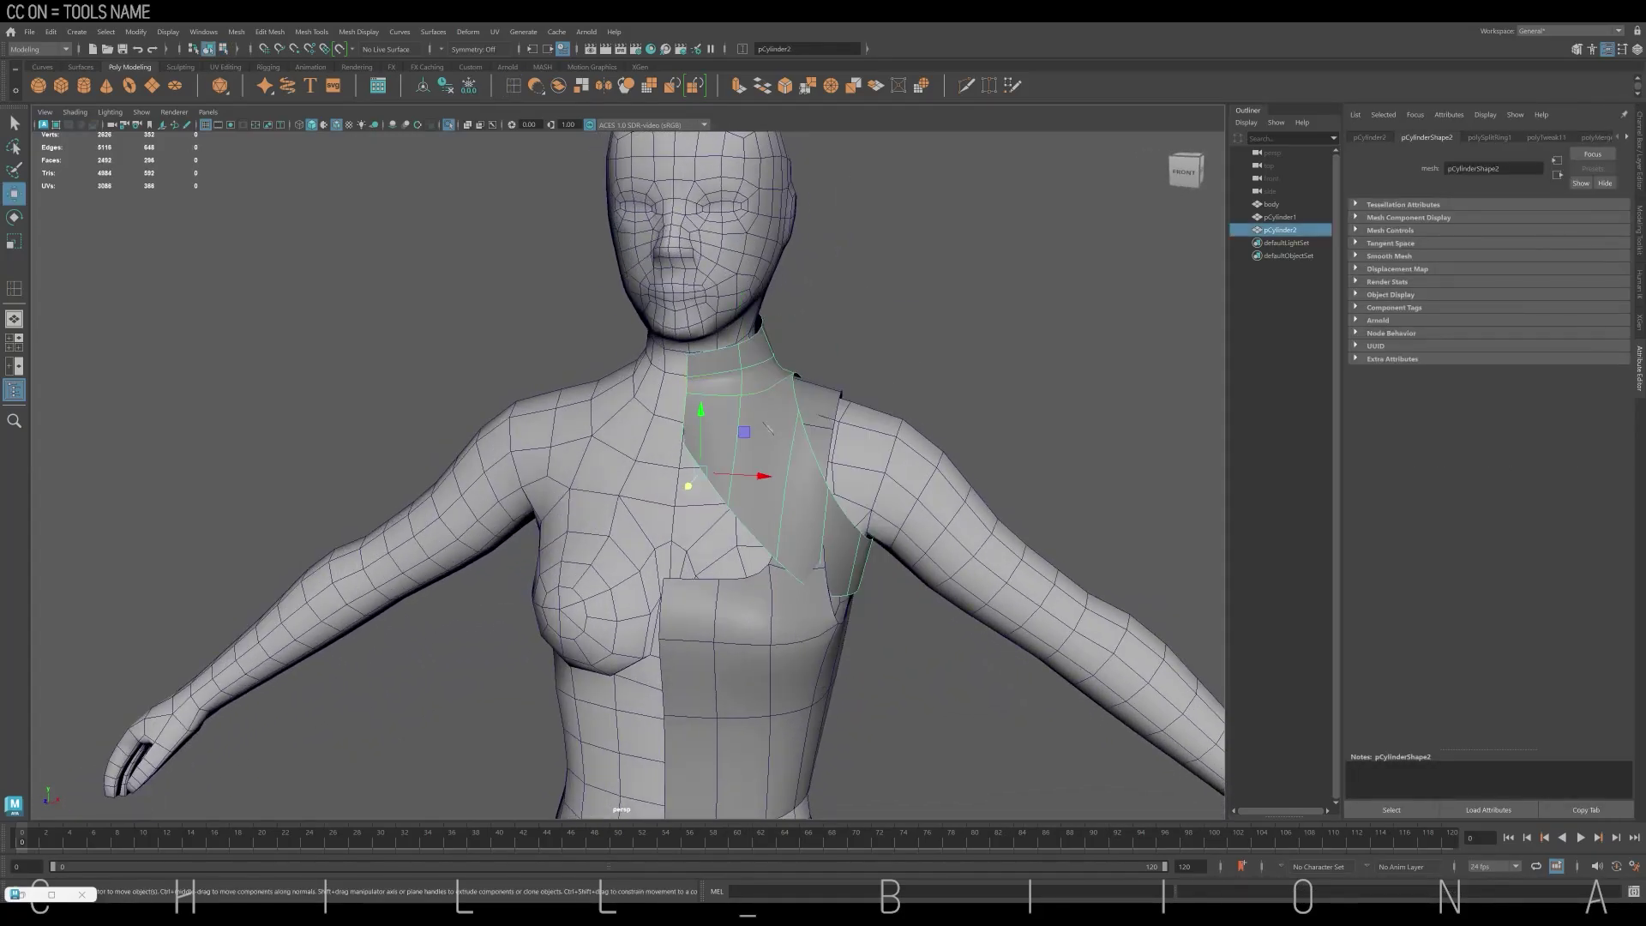
alt+drag(771, 377, 809, 367)
Select the strap's neck edge and adjust the vertex near the neck
right_drag(746, 301, 703, 301)
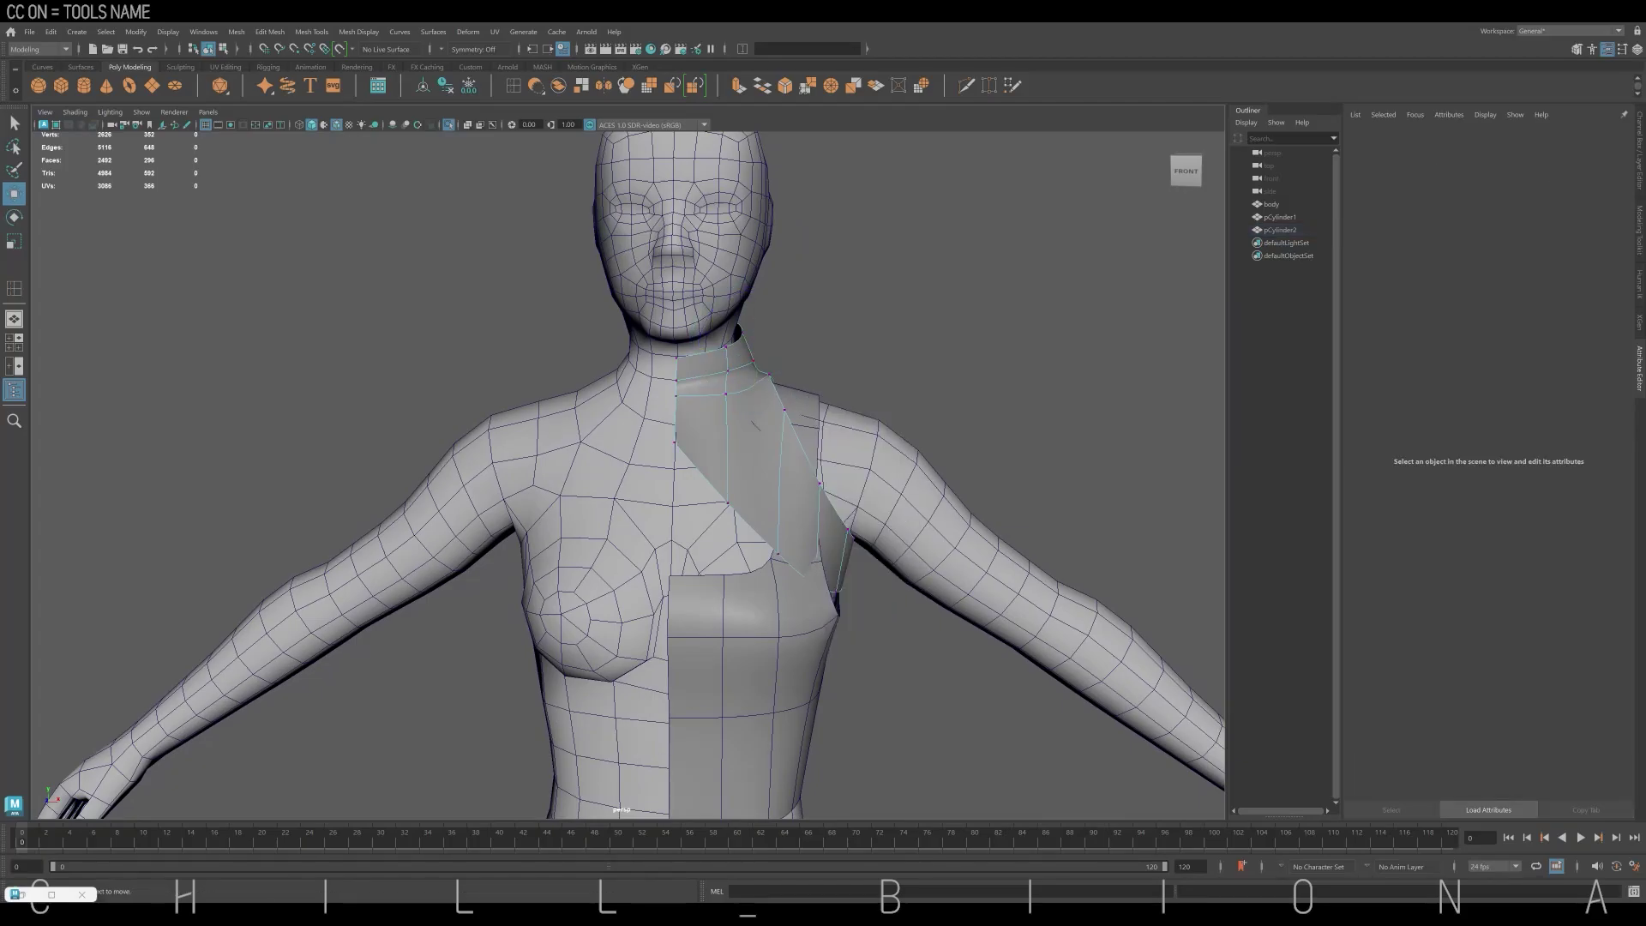
shift+right_drag(754, 426, 738, 463)
mouse_move(737, 463)
alt+mouse_down()
mouse_move(720, 263)
mouse_move(738, 296)
mouse_move(857, 257)
mouse_move(712, 257)
alt+mouse_up()
click(811, 280)
key(F9)
click(828, 262)
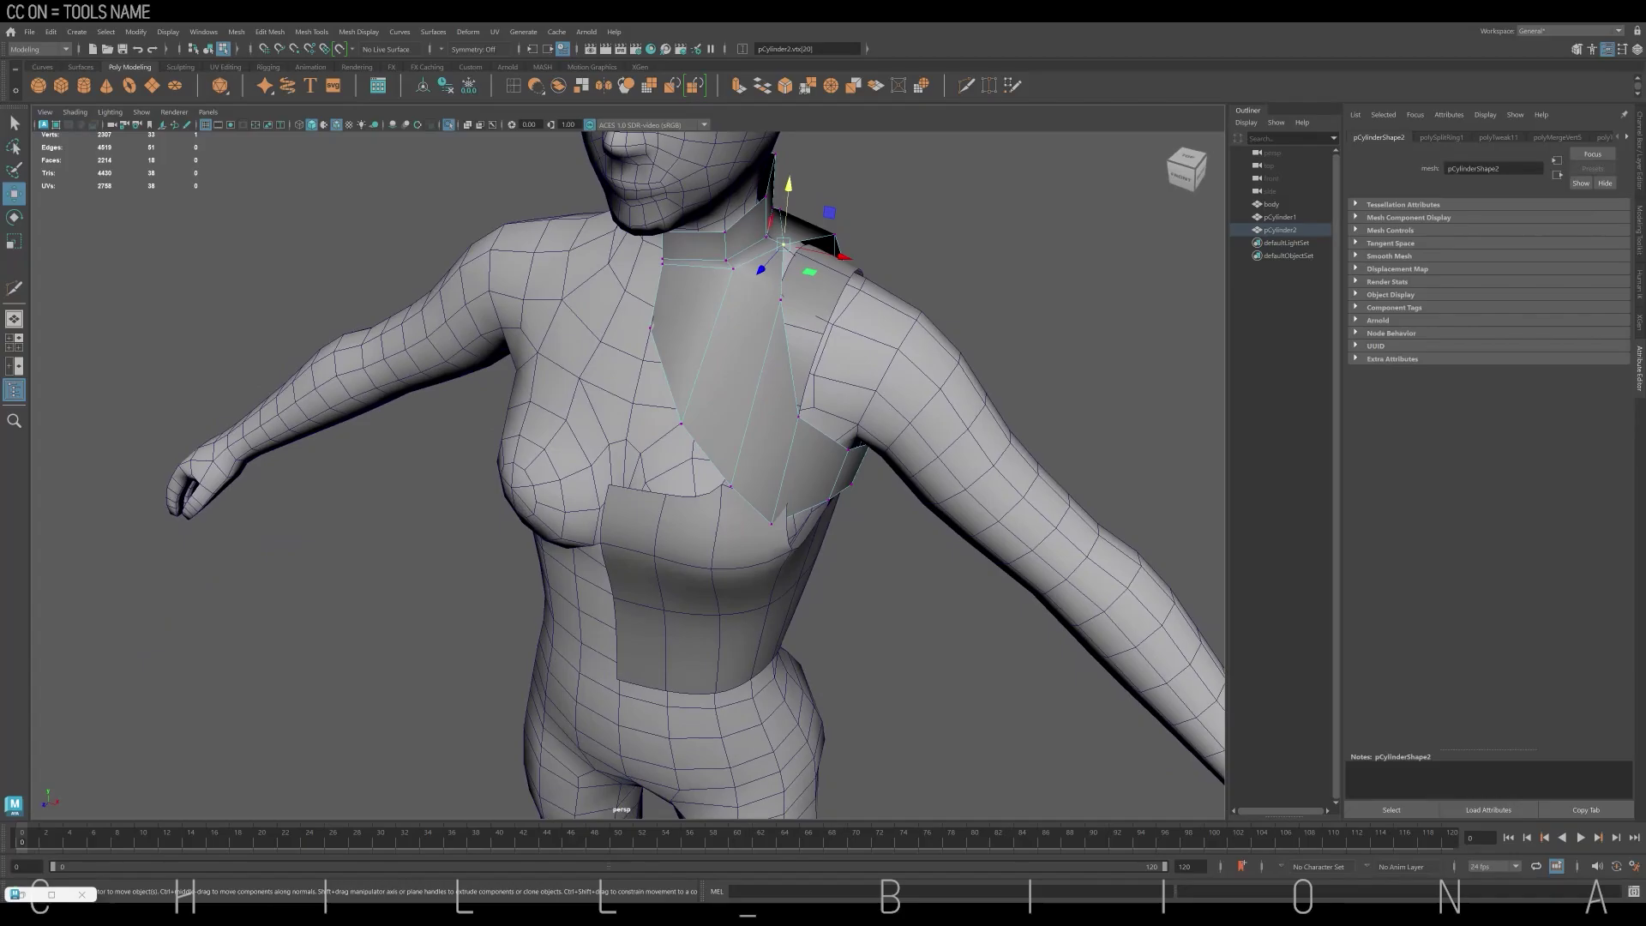
Add a new edge across the strap strip on the back of the shoulder
shift+right_drag(712, 257, 707, 342)
mouse_move(780, 299)
alt+mouse_down()
mouse_move(699, 439)
mouse_move(792, 349)
alt+mouse_up()
click(698, 439)
key(Return)
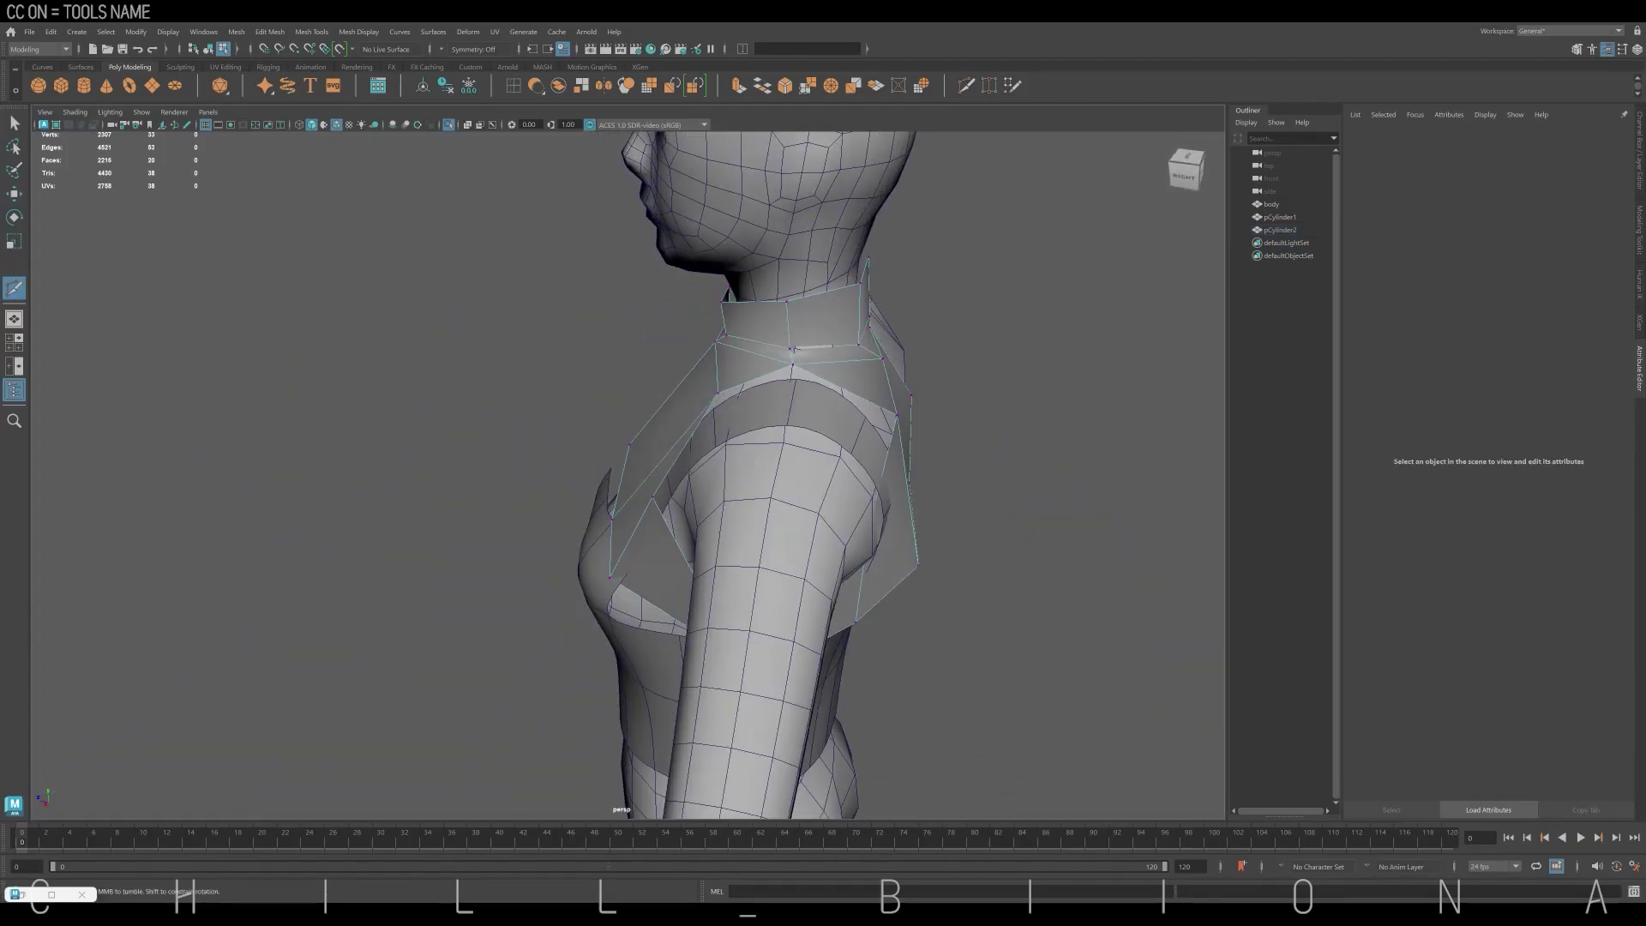
key(w)
click(792, 349)
Preview the shoulder piece smoothed, then adjust a collar vertex
key(4)
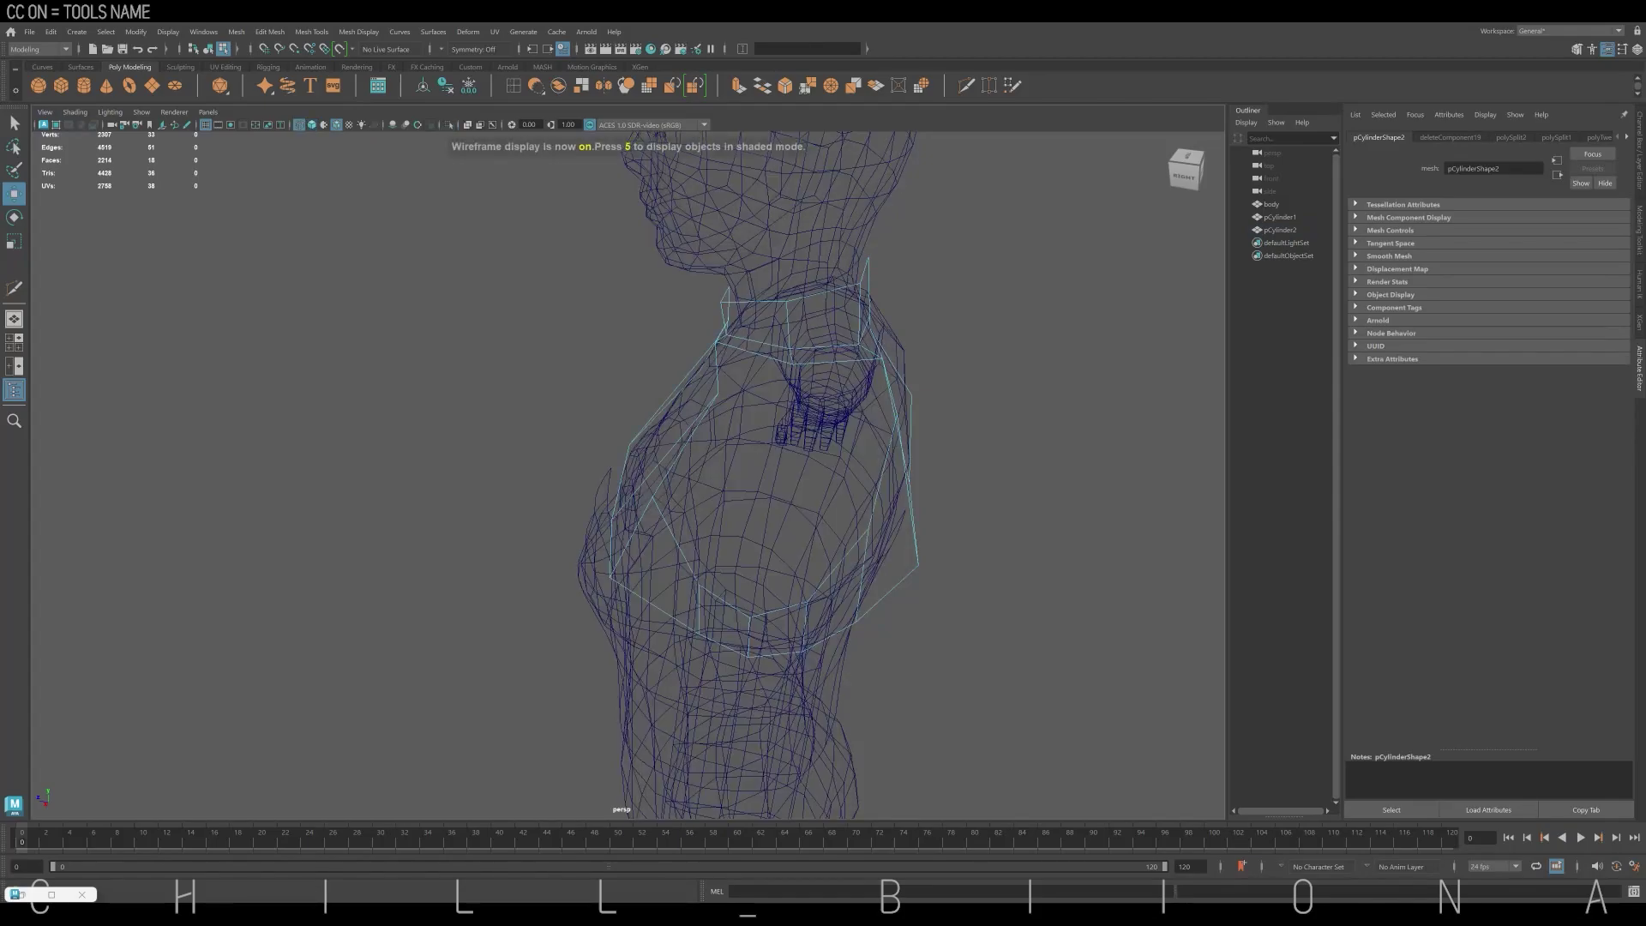
key(3)
key(5)
click(834, 352)
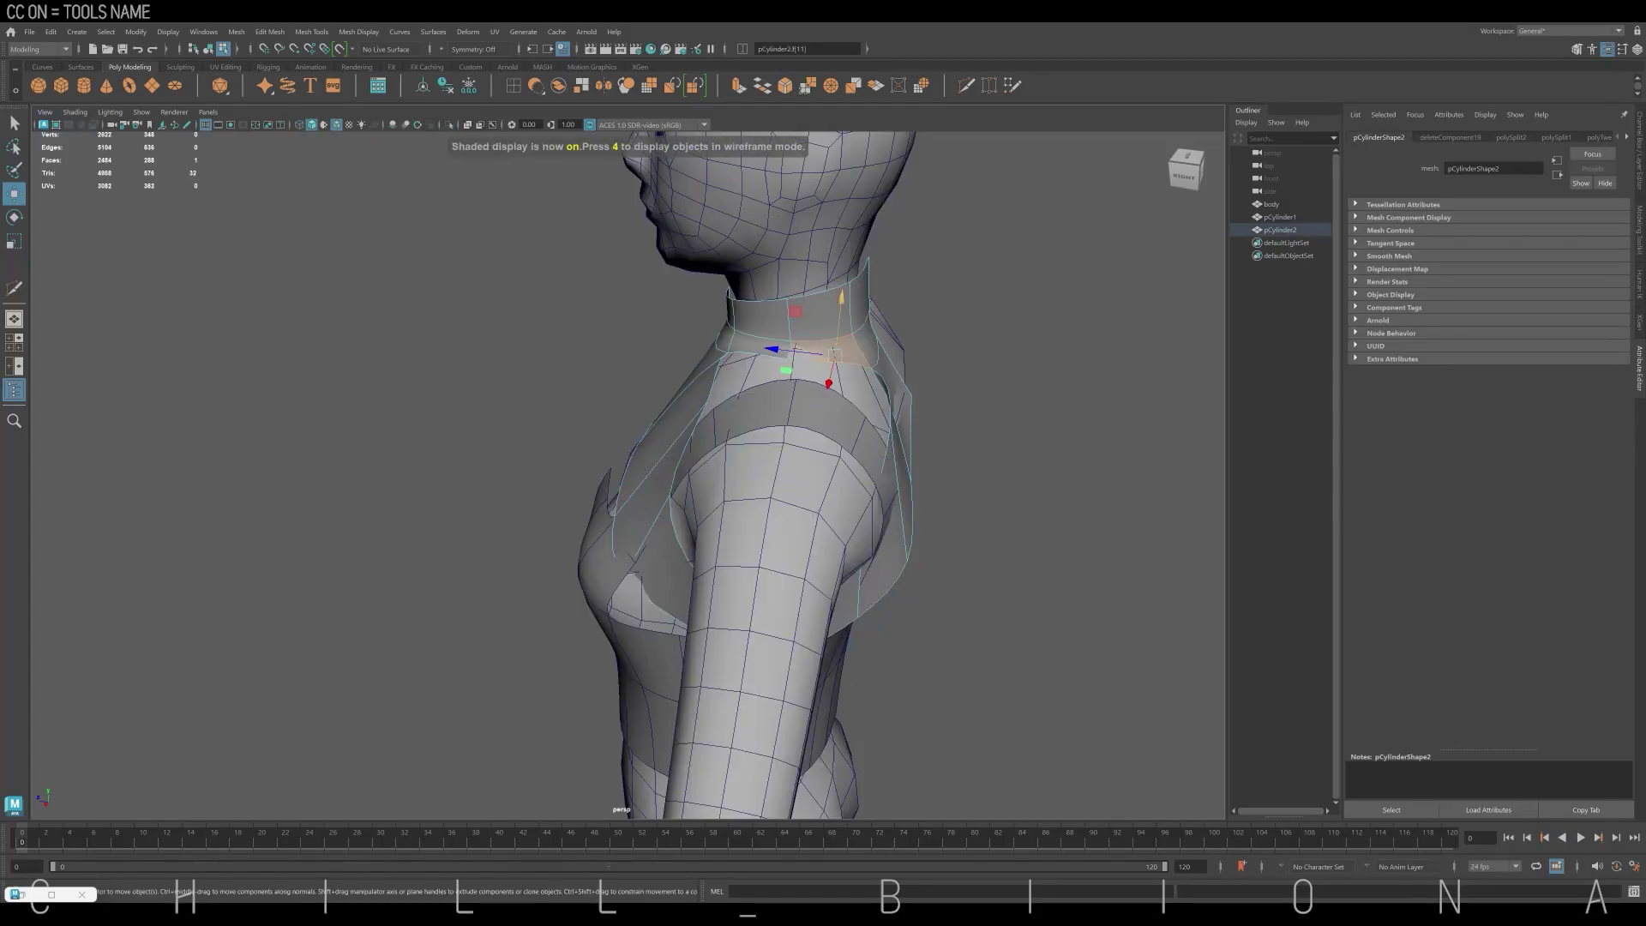
key(F9)
click(736, 343)
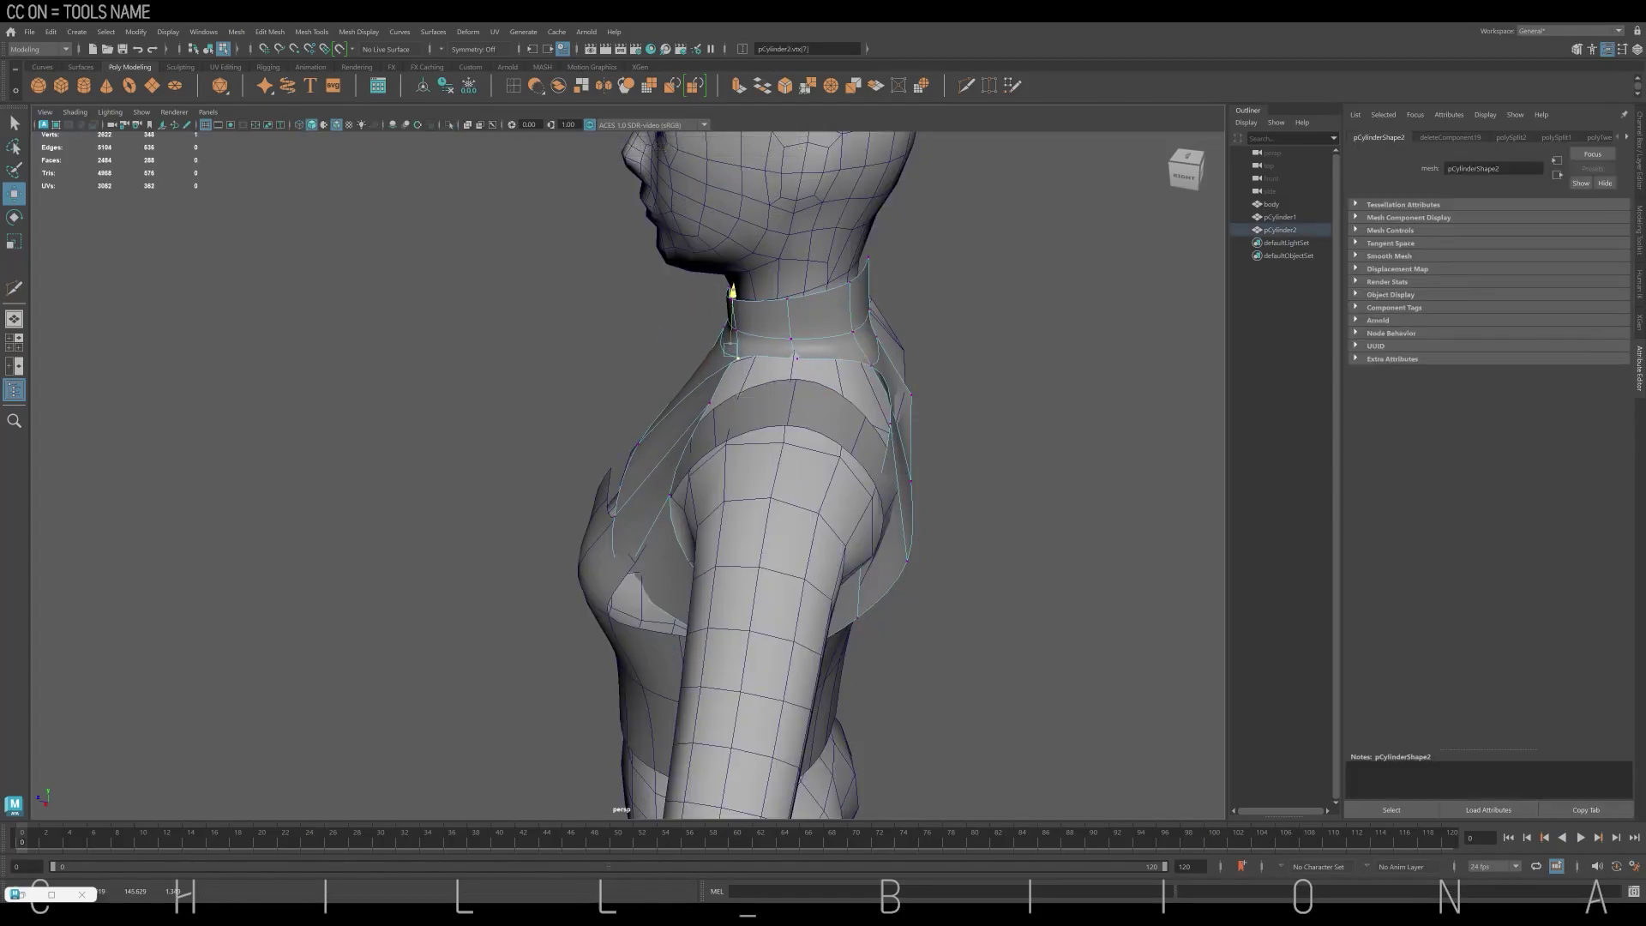
Select edges on the back of the shoulder strap
alt+drag(792, 358, 823, 412)
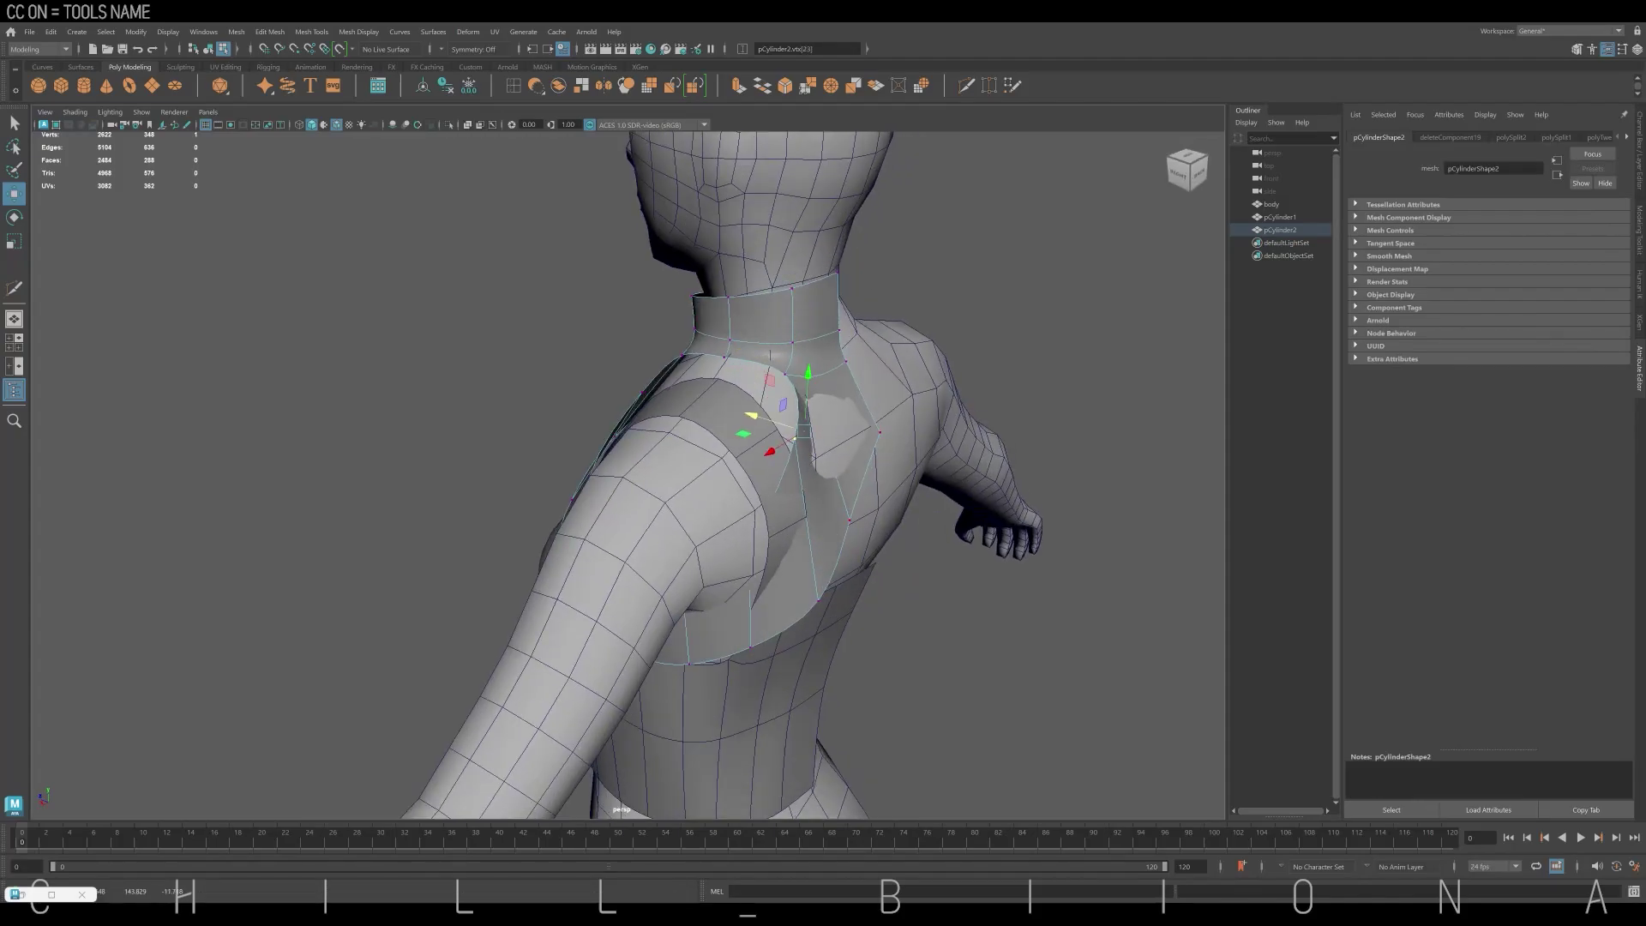
key(F10)
click(844, 435)
click(655, 514)
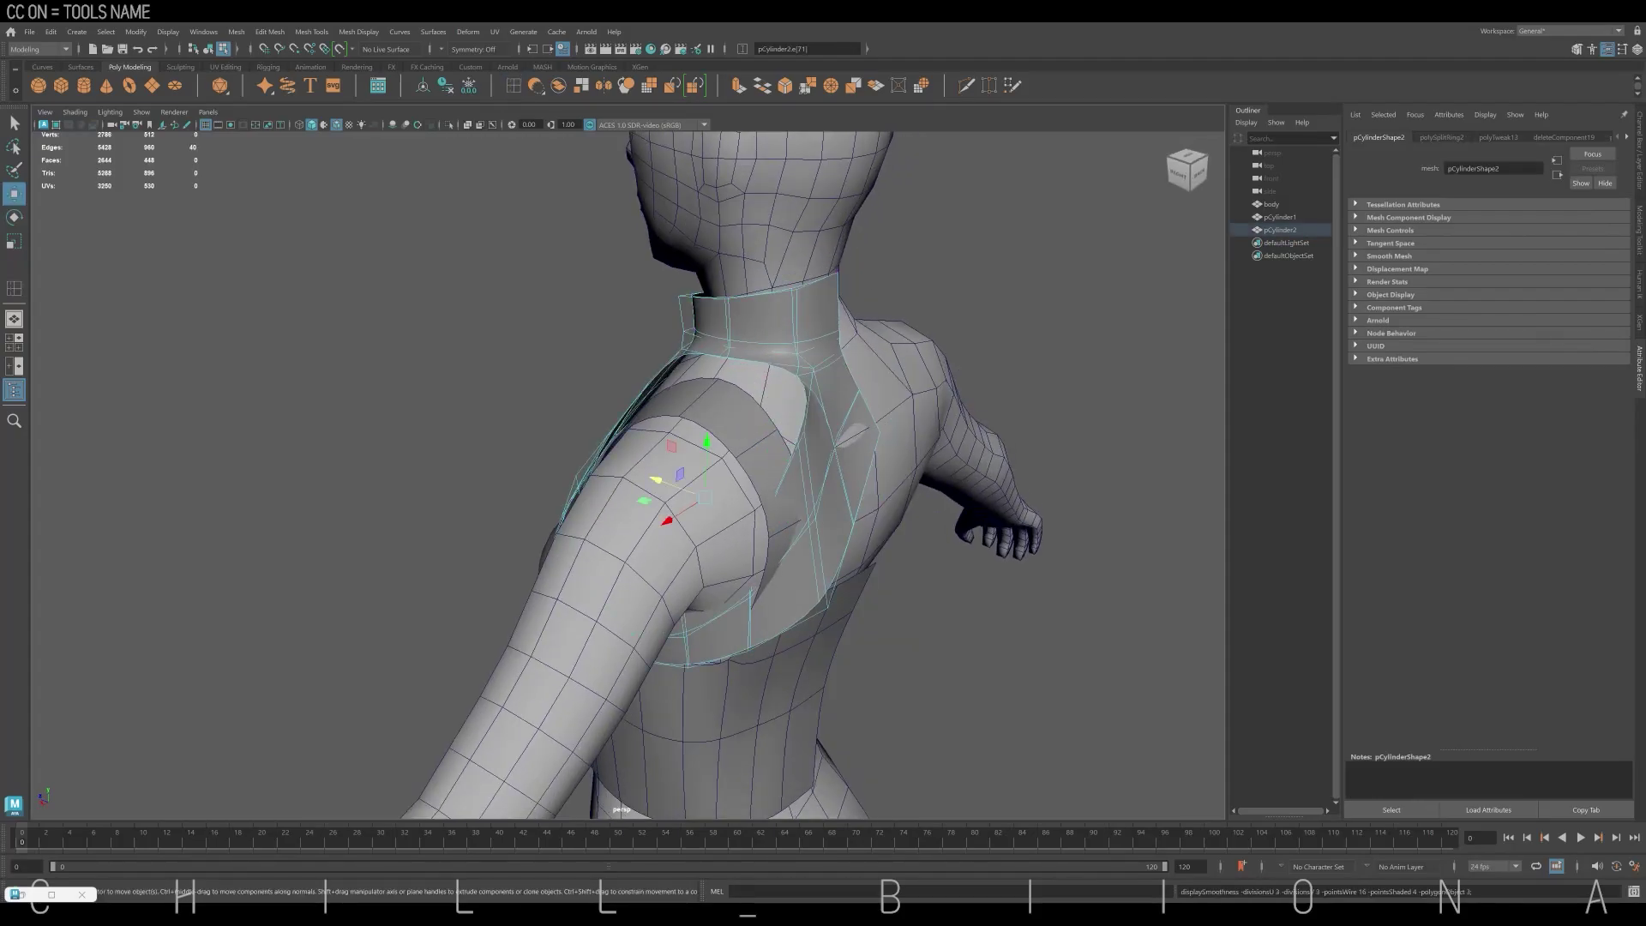
alt+drag(660, 505, 772, 506)
scroll(660, 428, up, 2)
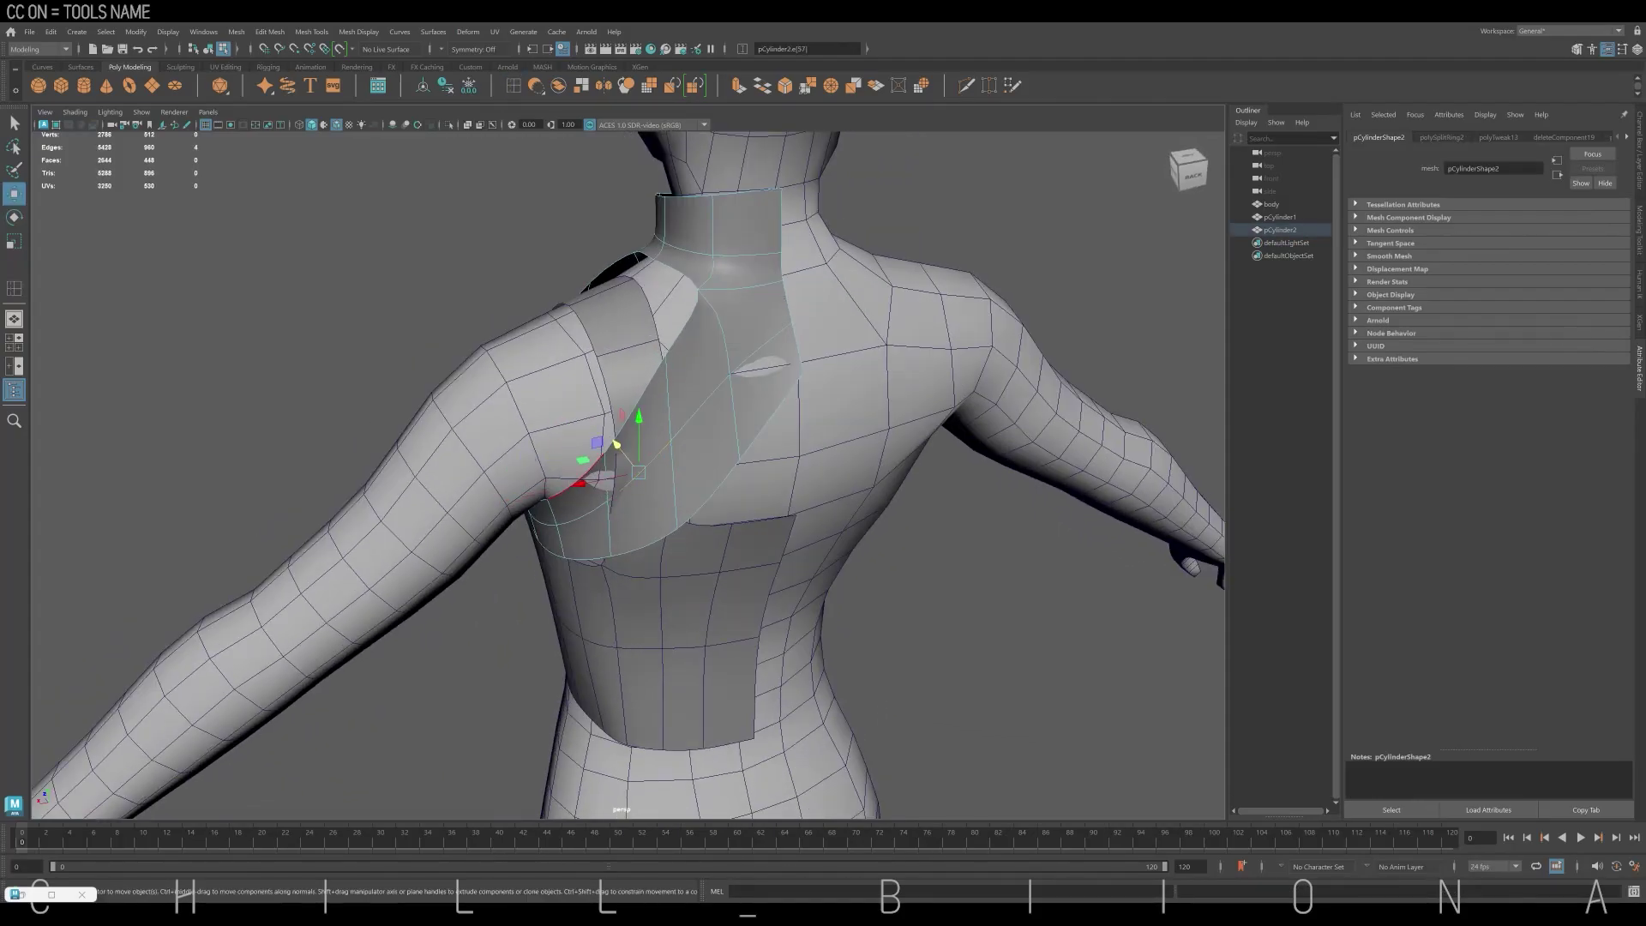
alt+drag(772, 428, 429, 429)
Reshape strap vertices on the chest and near the armpit, then select a strap edge
key(F8)
alt+drag(772, 428, 600, 386)
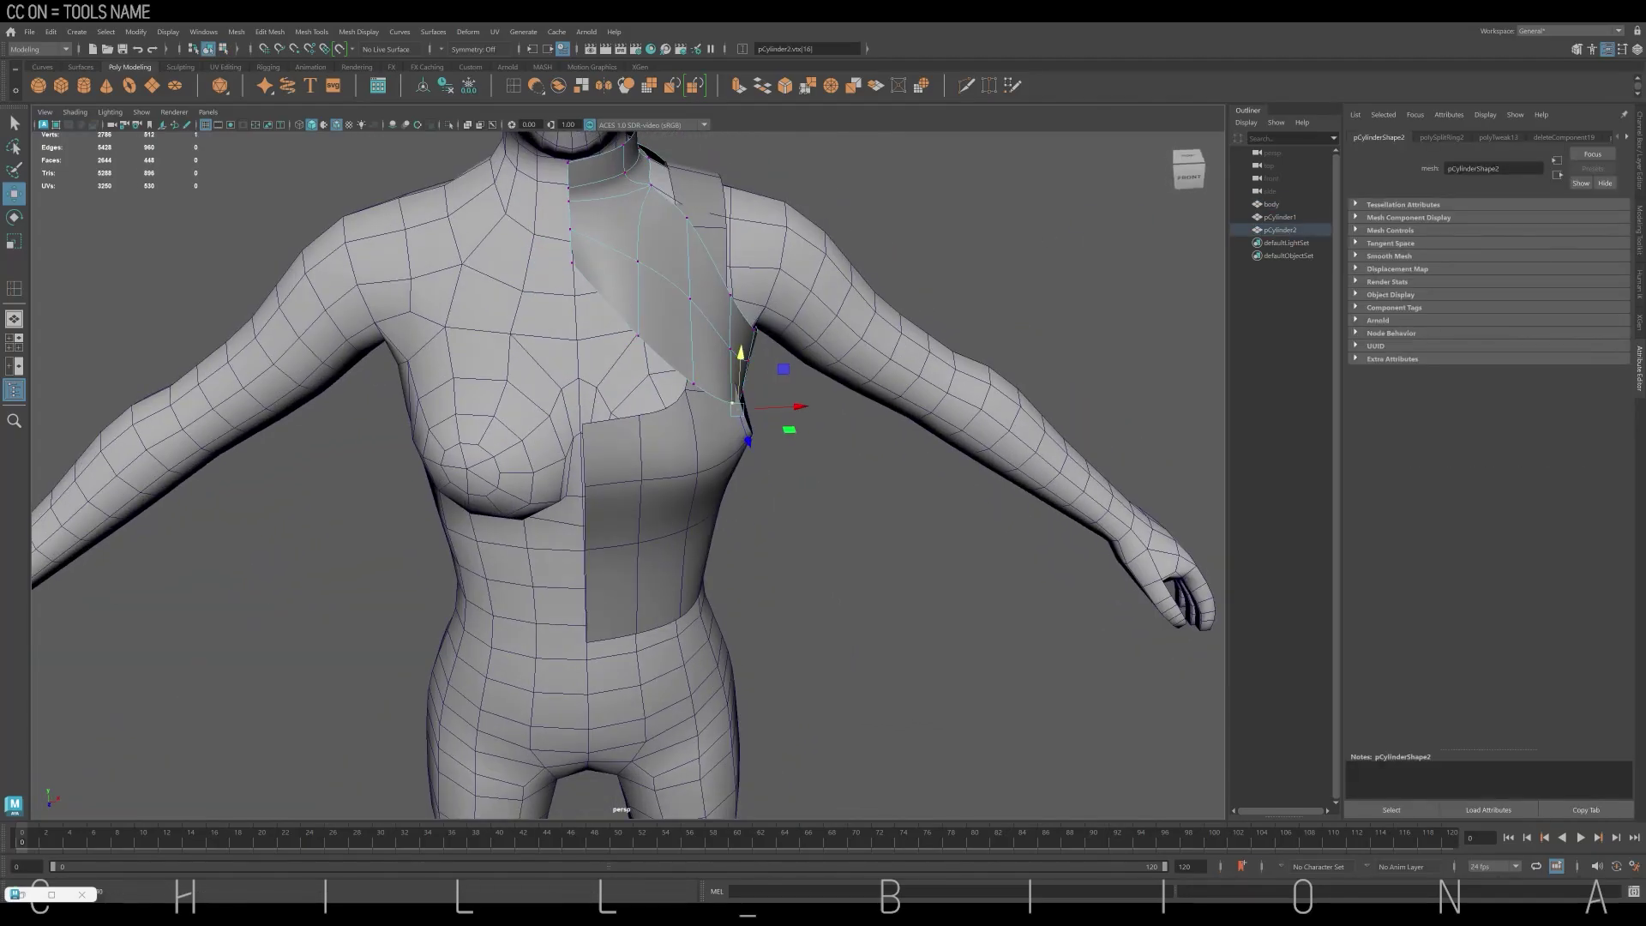
key(F9)
click(574, 257)
click(696, 428)
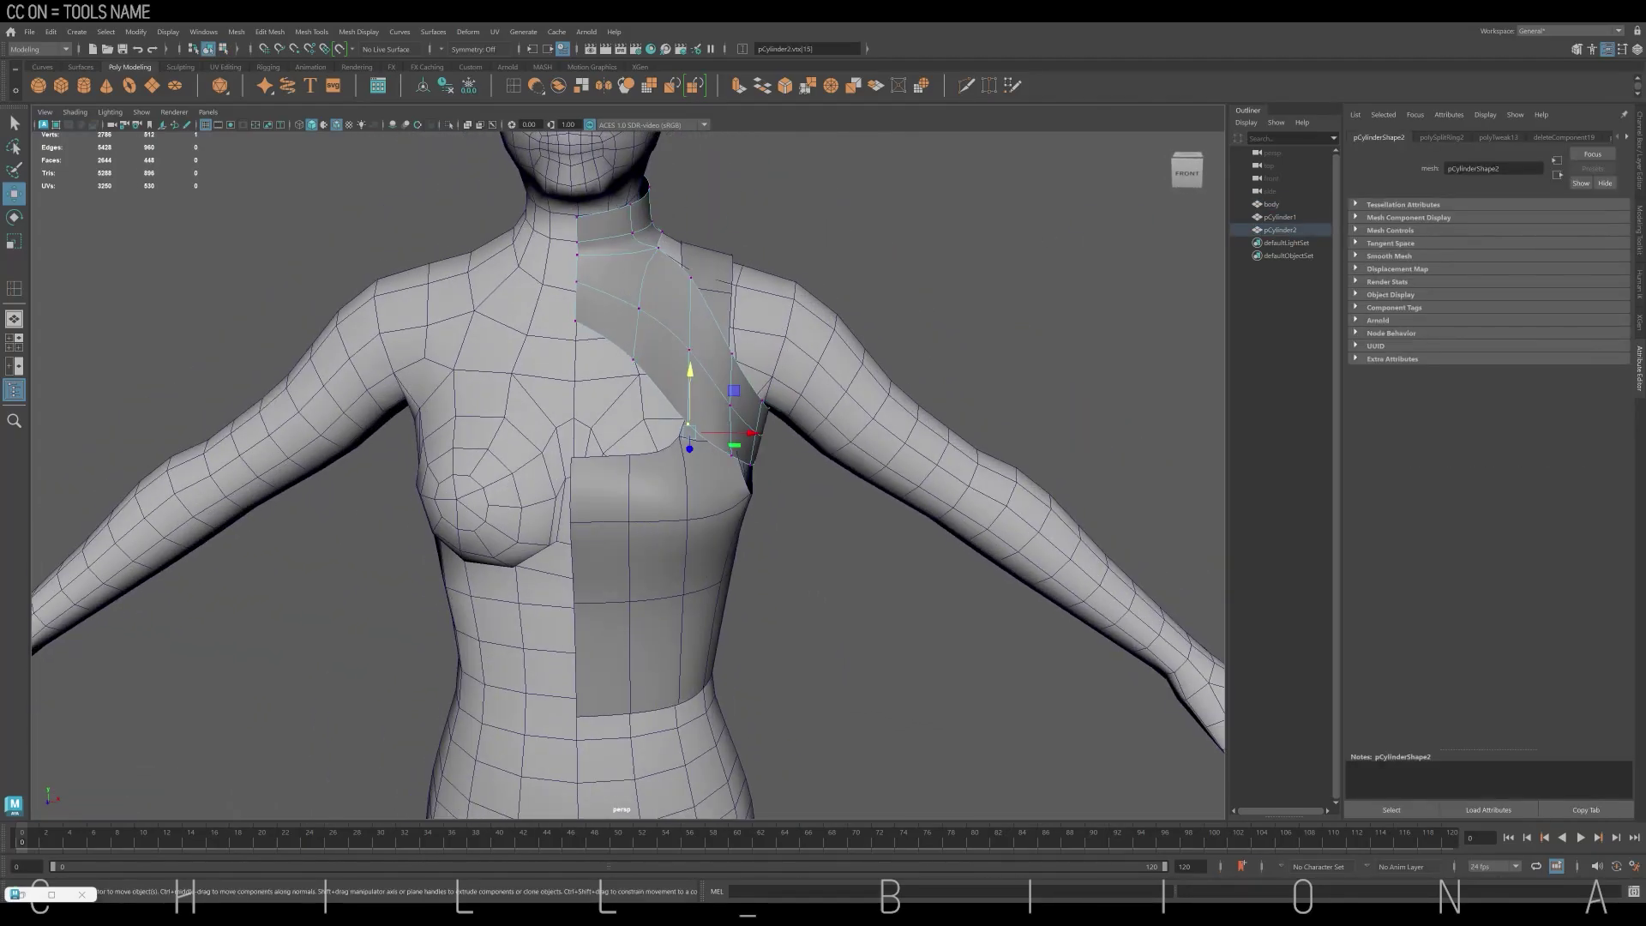
alt+drag(771, 428, 515, 429)
key(F10)
click(737, 283)
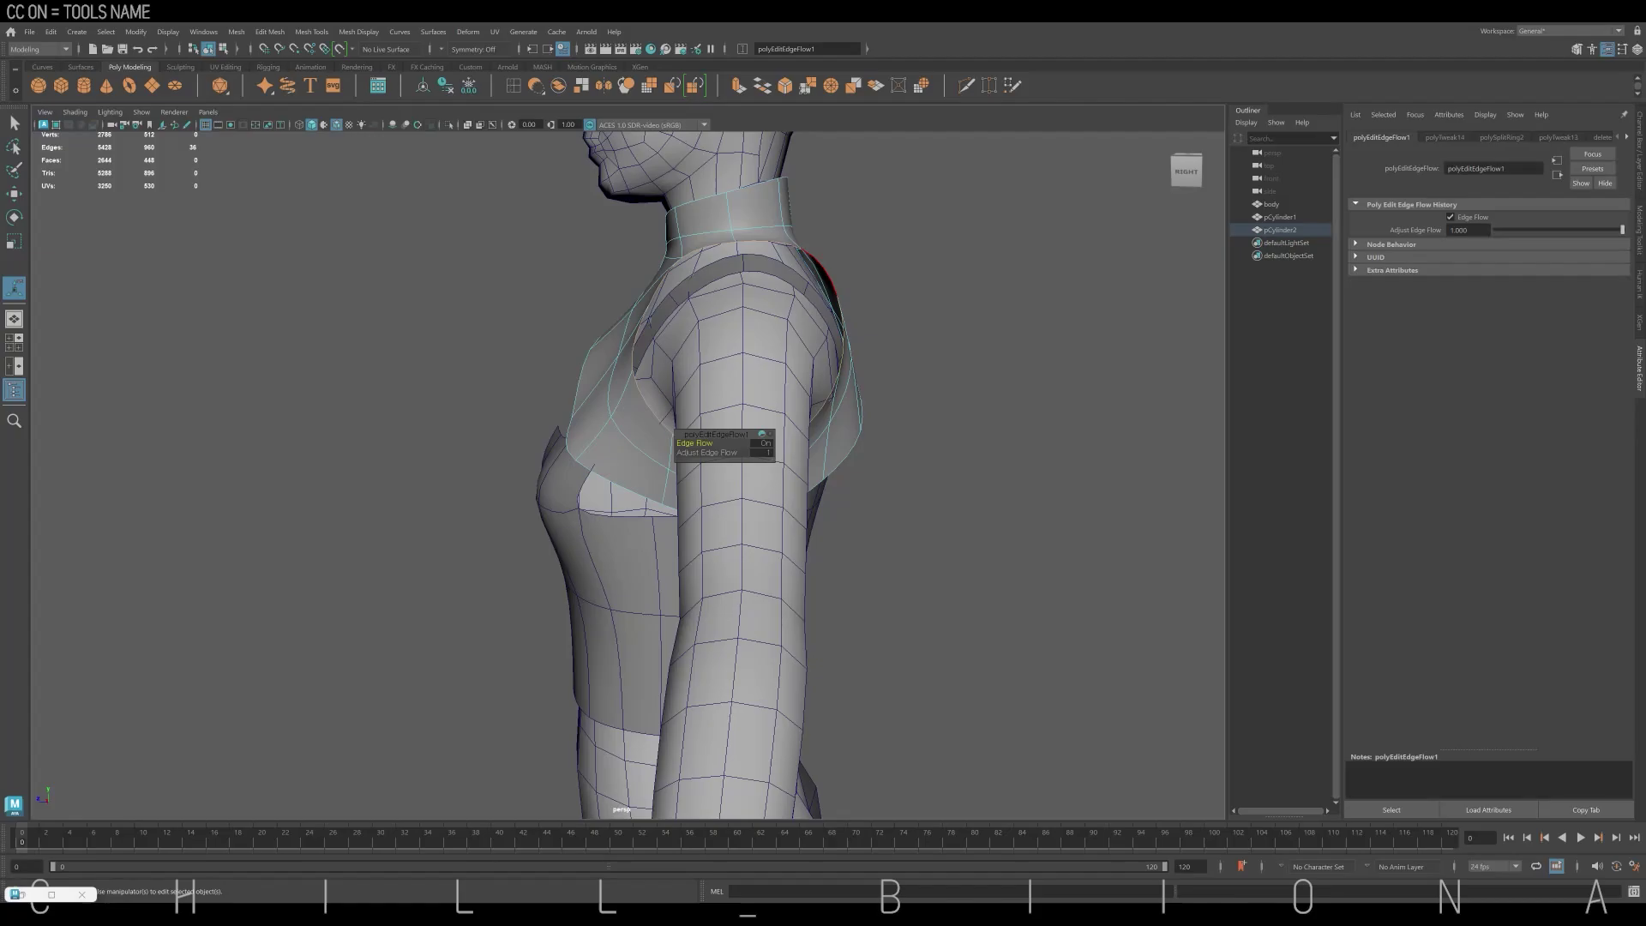
Select and move strap vertices around the shoulder in vertex mode
mouse_move(771, 428)
alt+mouse_down()
mouse_move(600, 429)
mouse_move(729, 429)
mouse_move(652, 429)
alt+mouse_up()
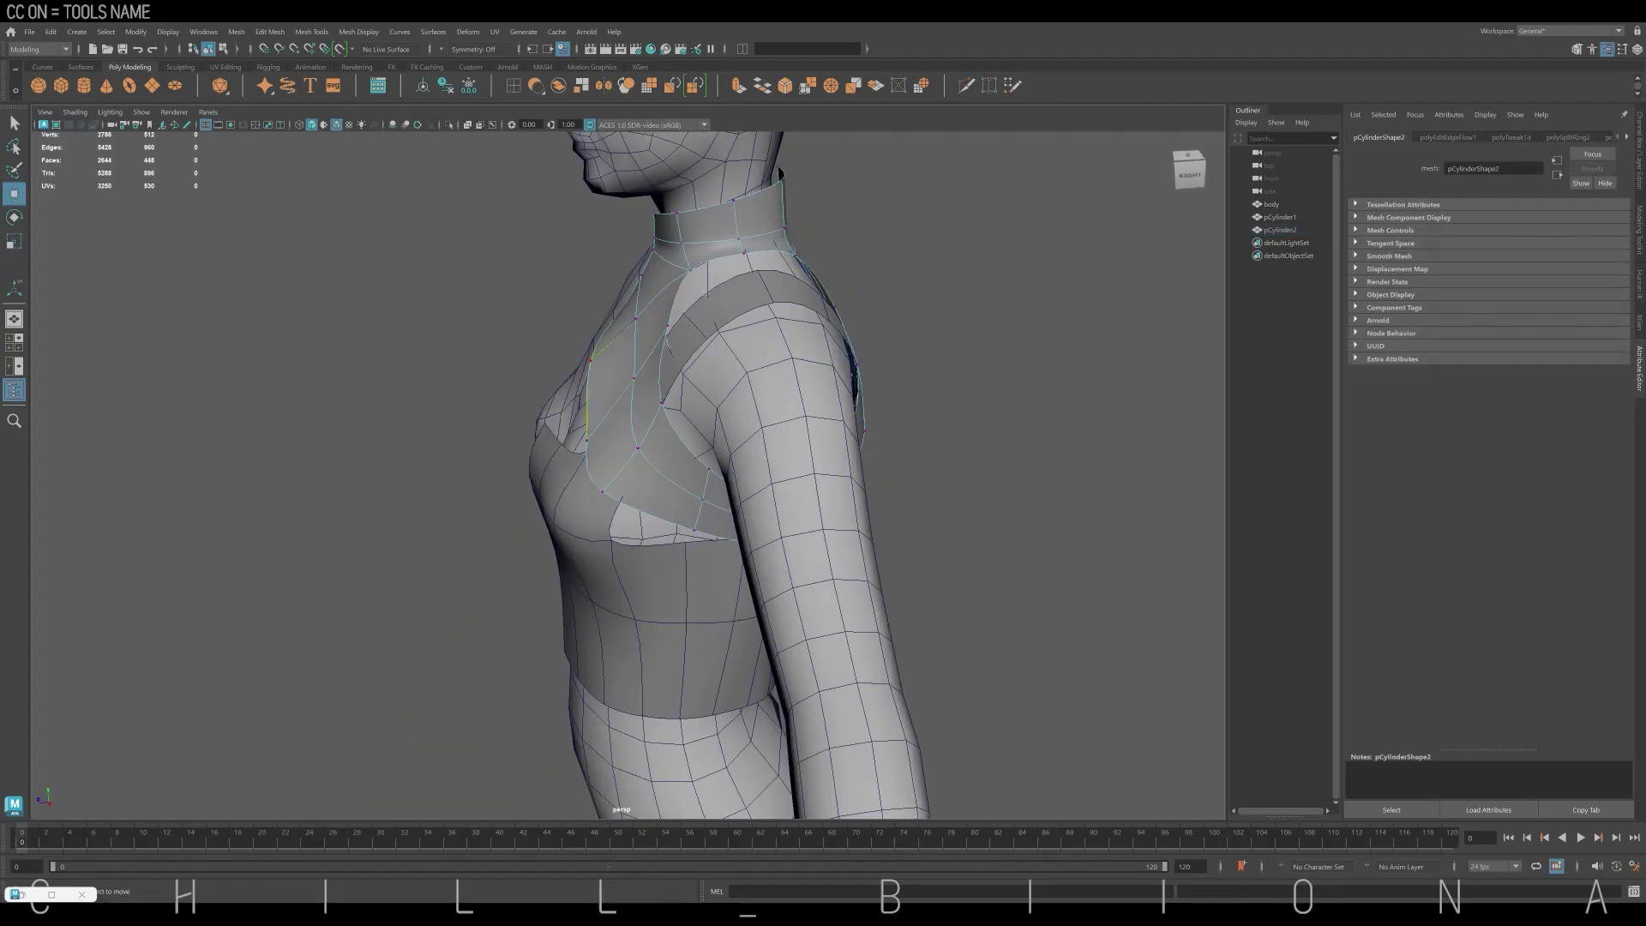
alt+drag(772, 428, 908, 429)
click(694, 514)
alt+drag(772, 429, 600, 428)
scroll(737, 343, up, 3)
right_click(735, 313)
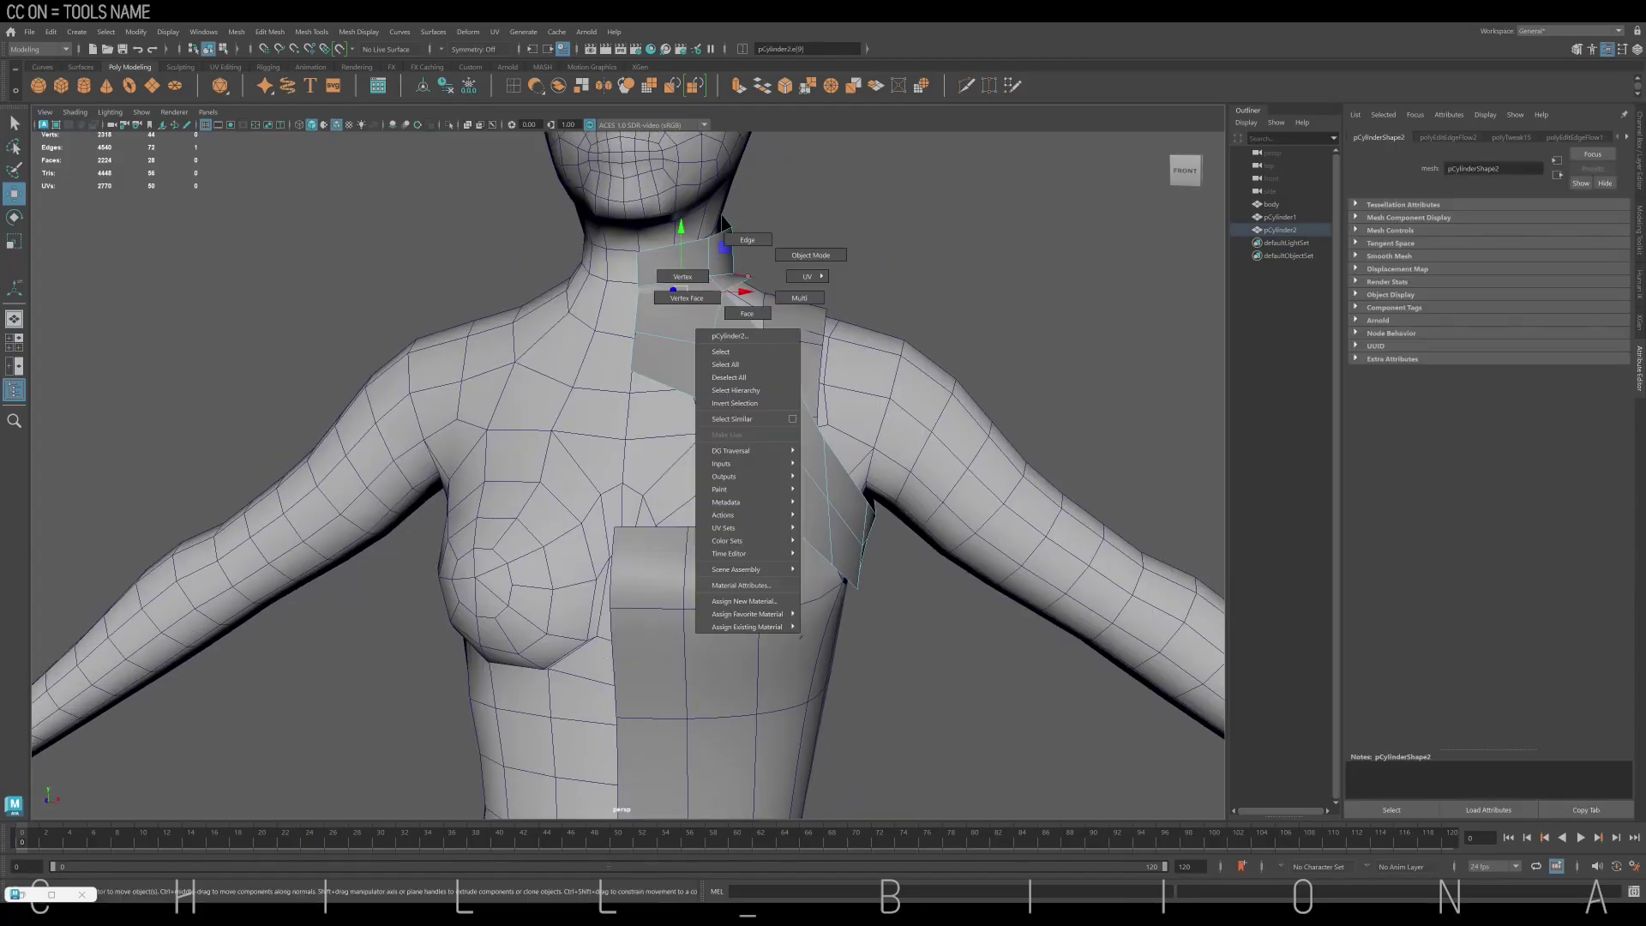
click(735, 276)
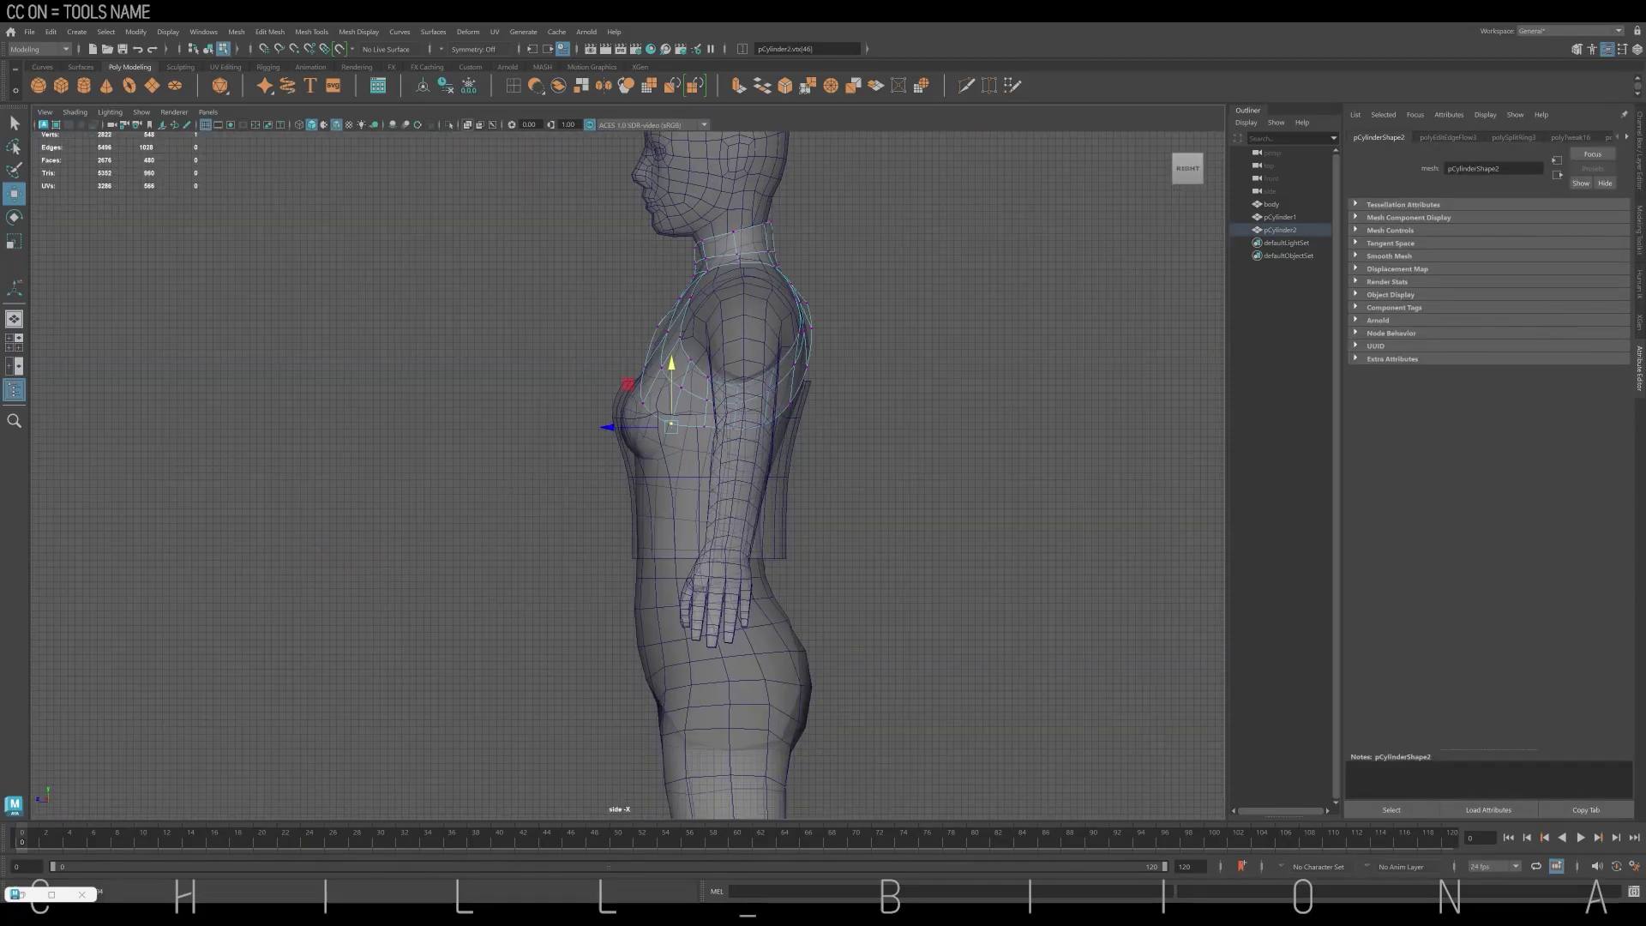
drag(797, 340, 755, 418)
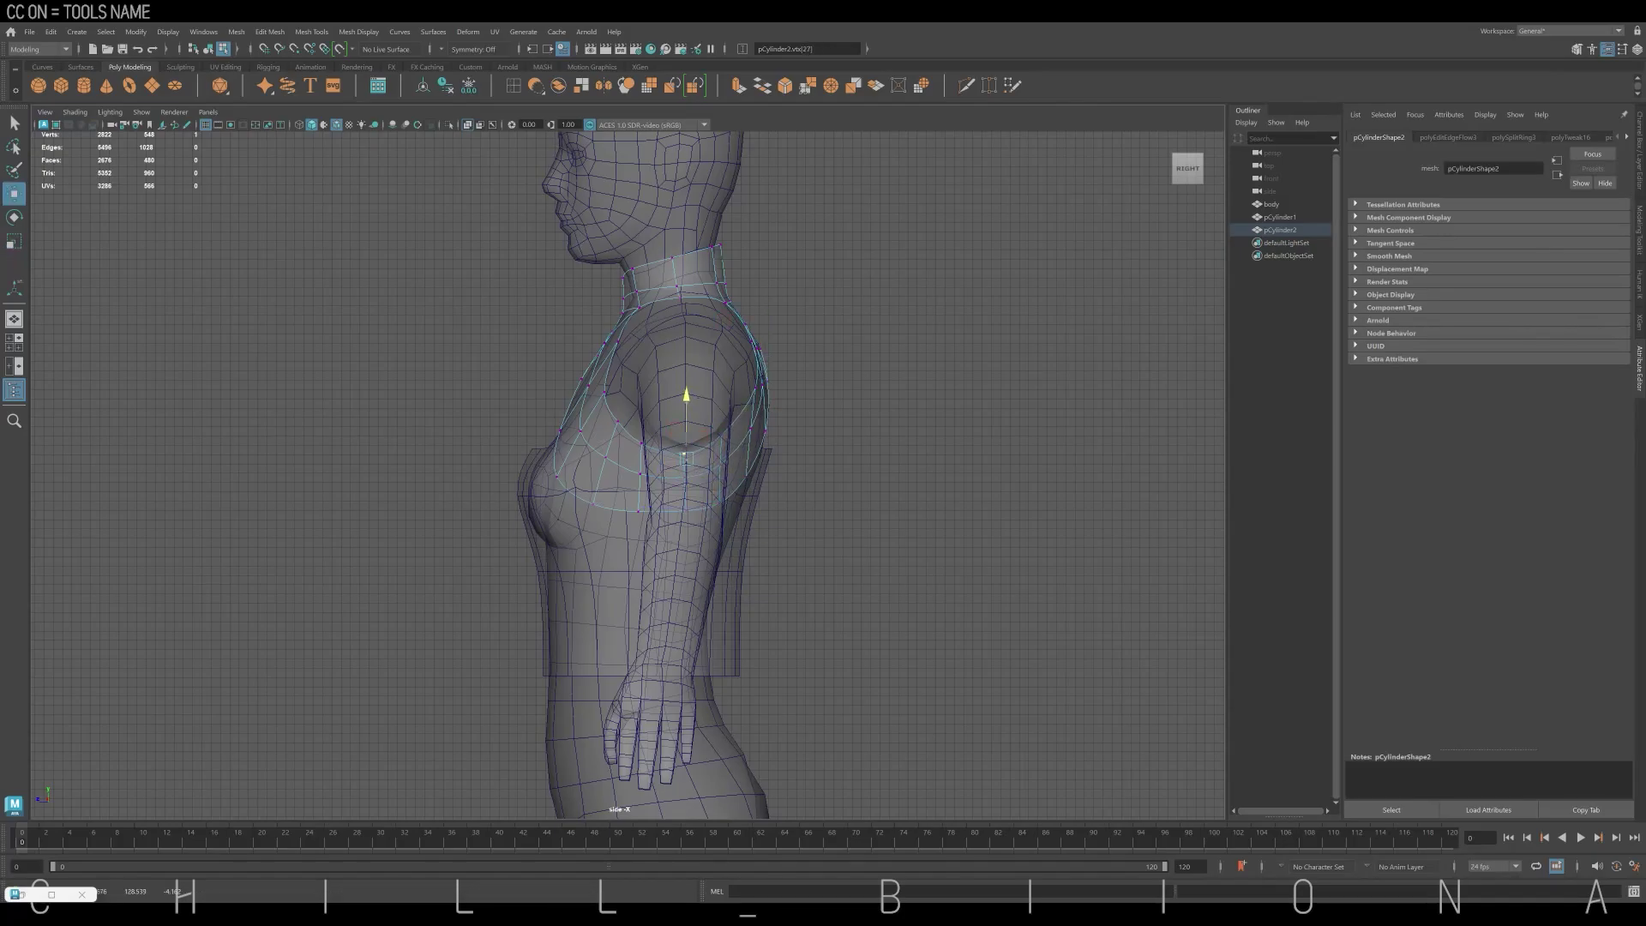
Check the collar in the four-view layout and pick a strap vertex behind the neck
key(space)
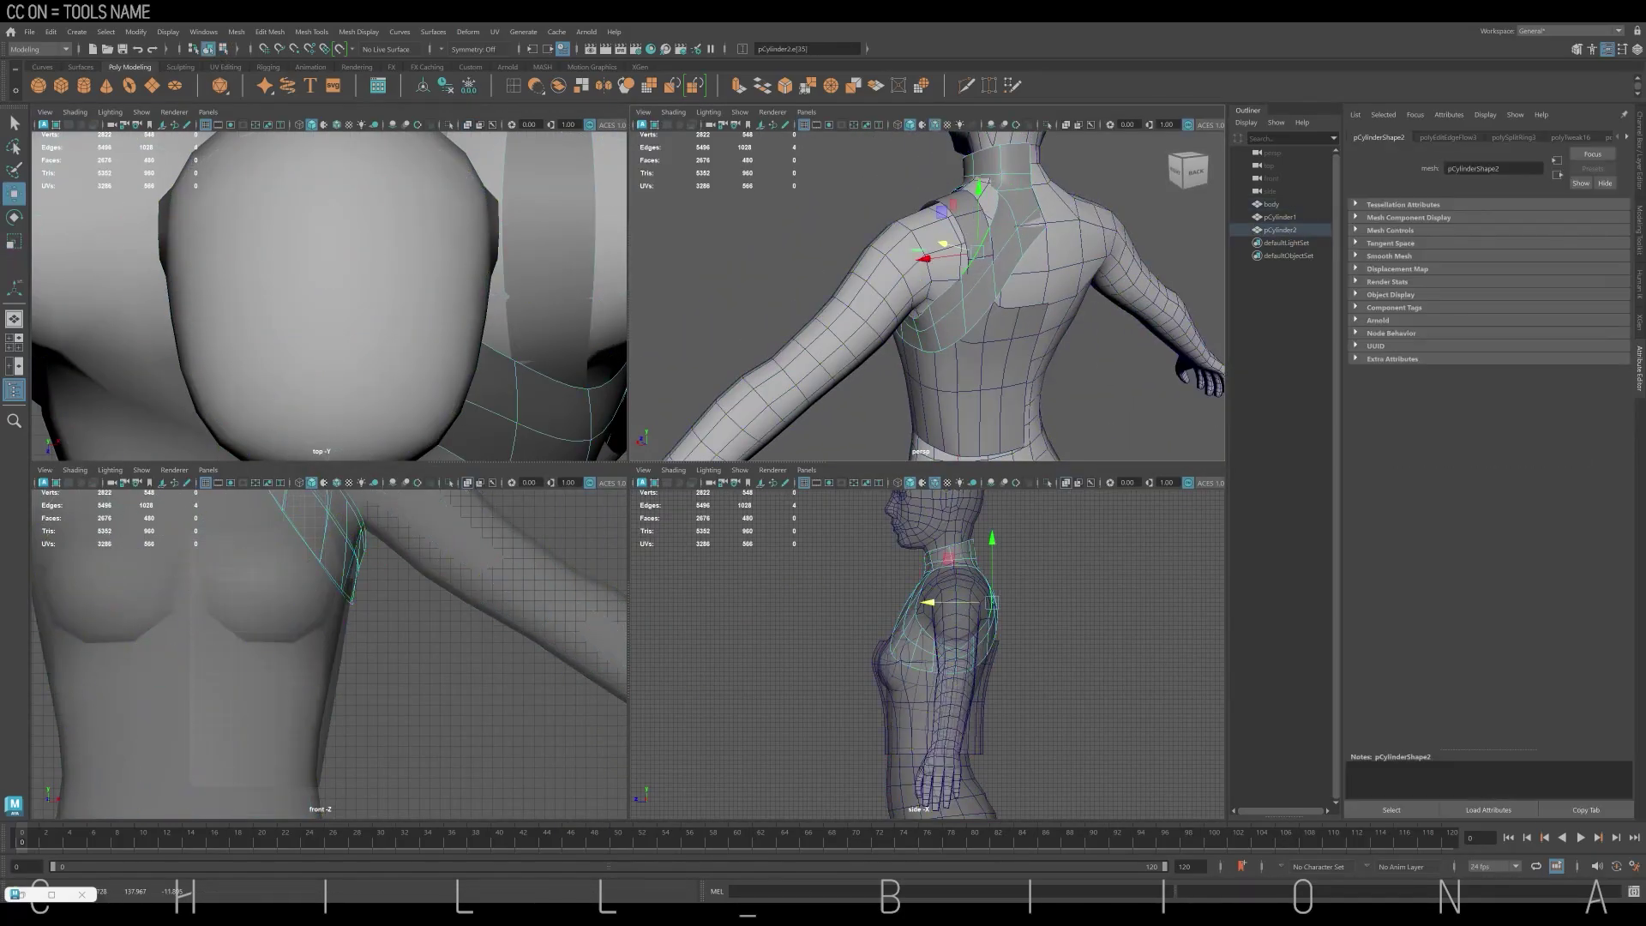
key(space)
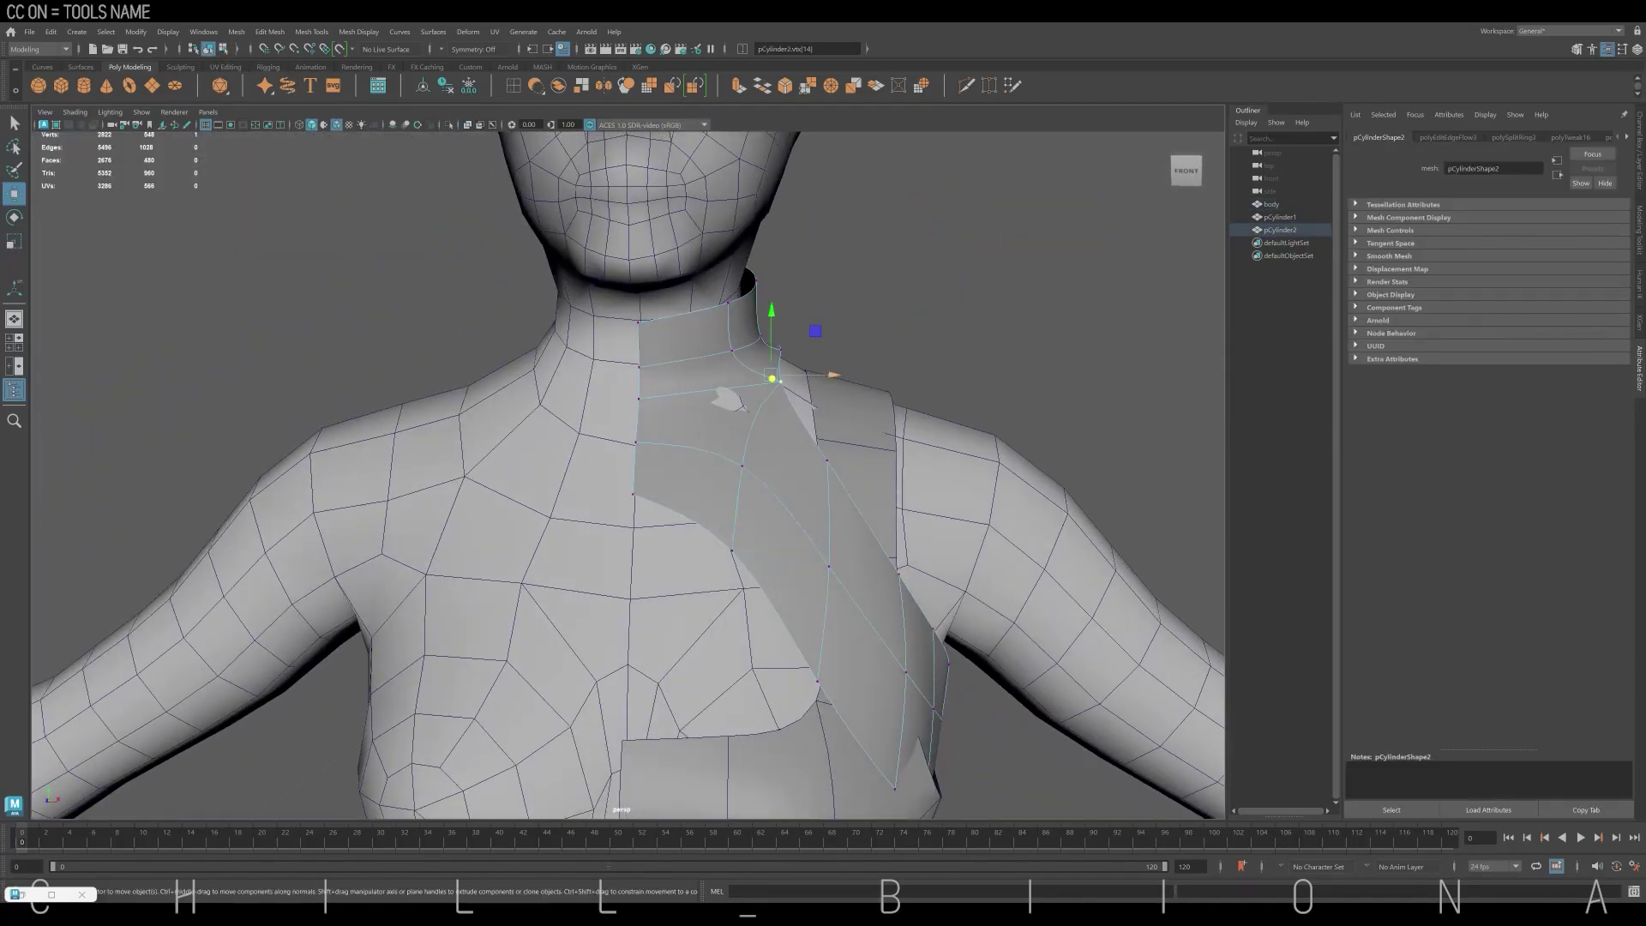
alt+drag(772, 429, 600, 429)
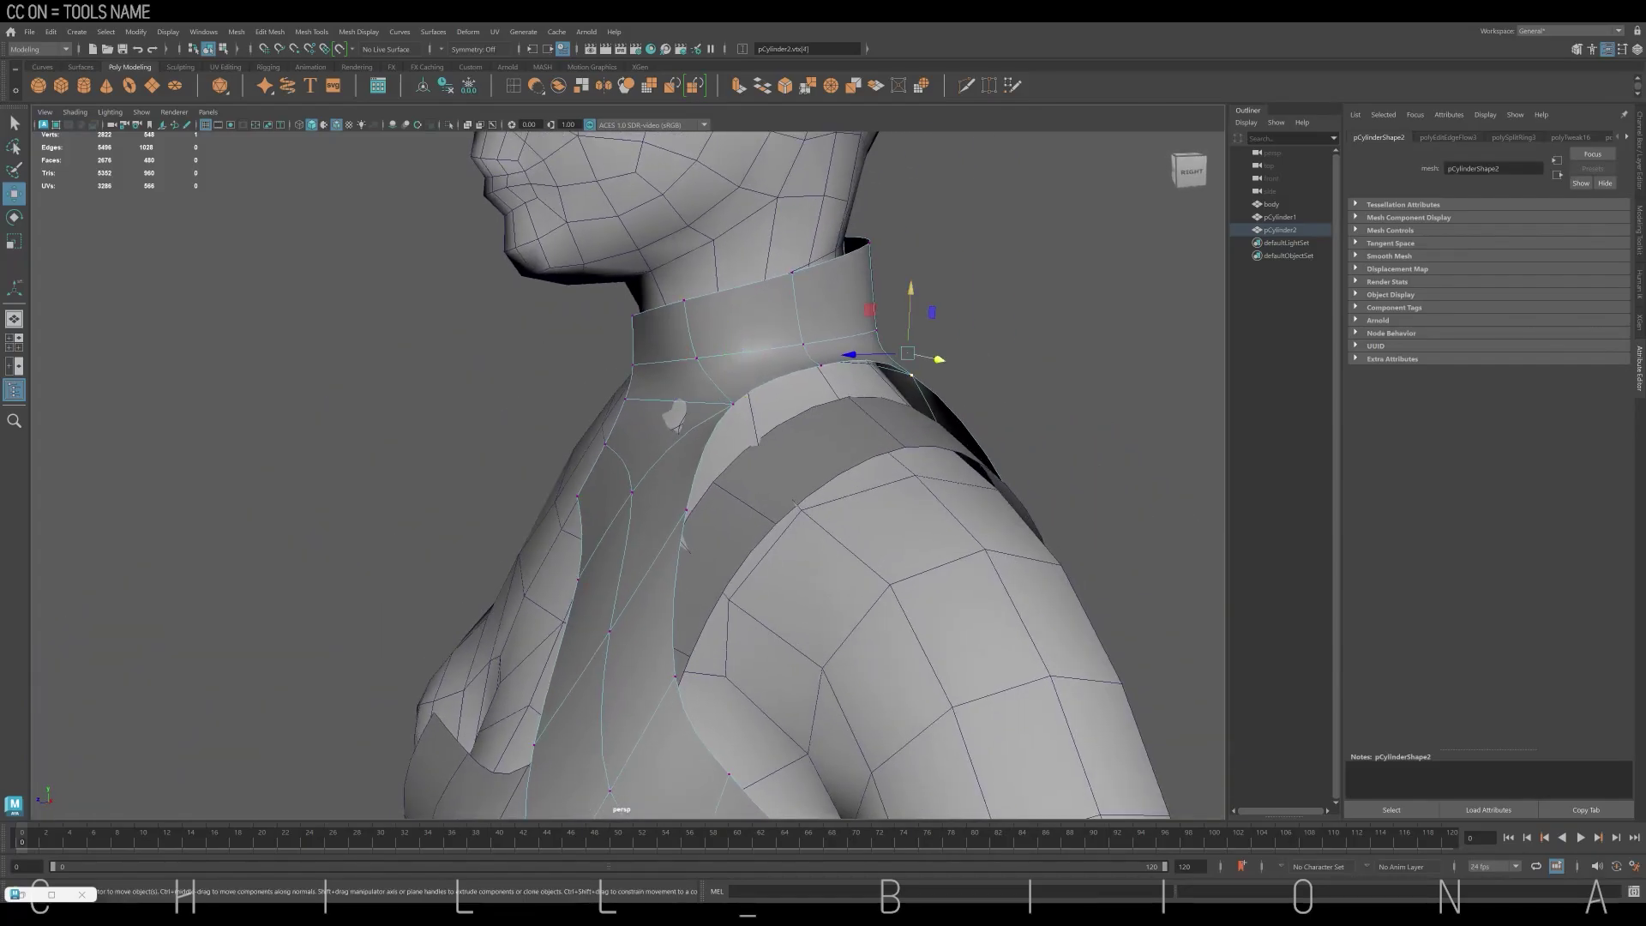
mouse_move(772, 428)
alt+mouse_down()
mouse_move(600, 437)
mouse_move(669, 424)
alt+mouse_up()
click(692, 579)
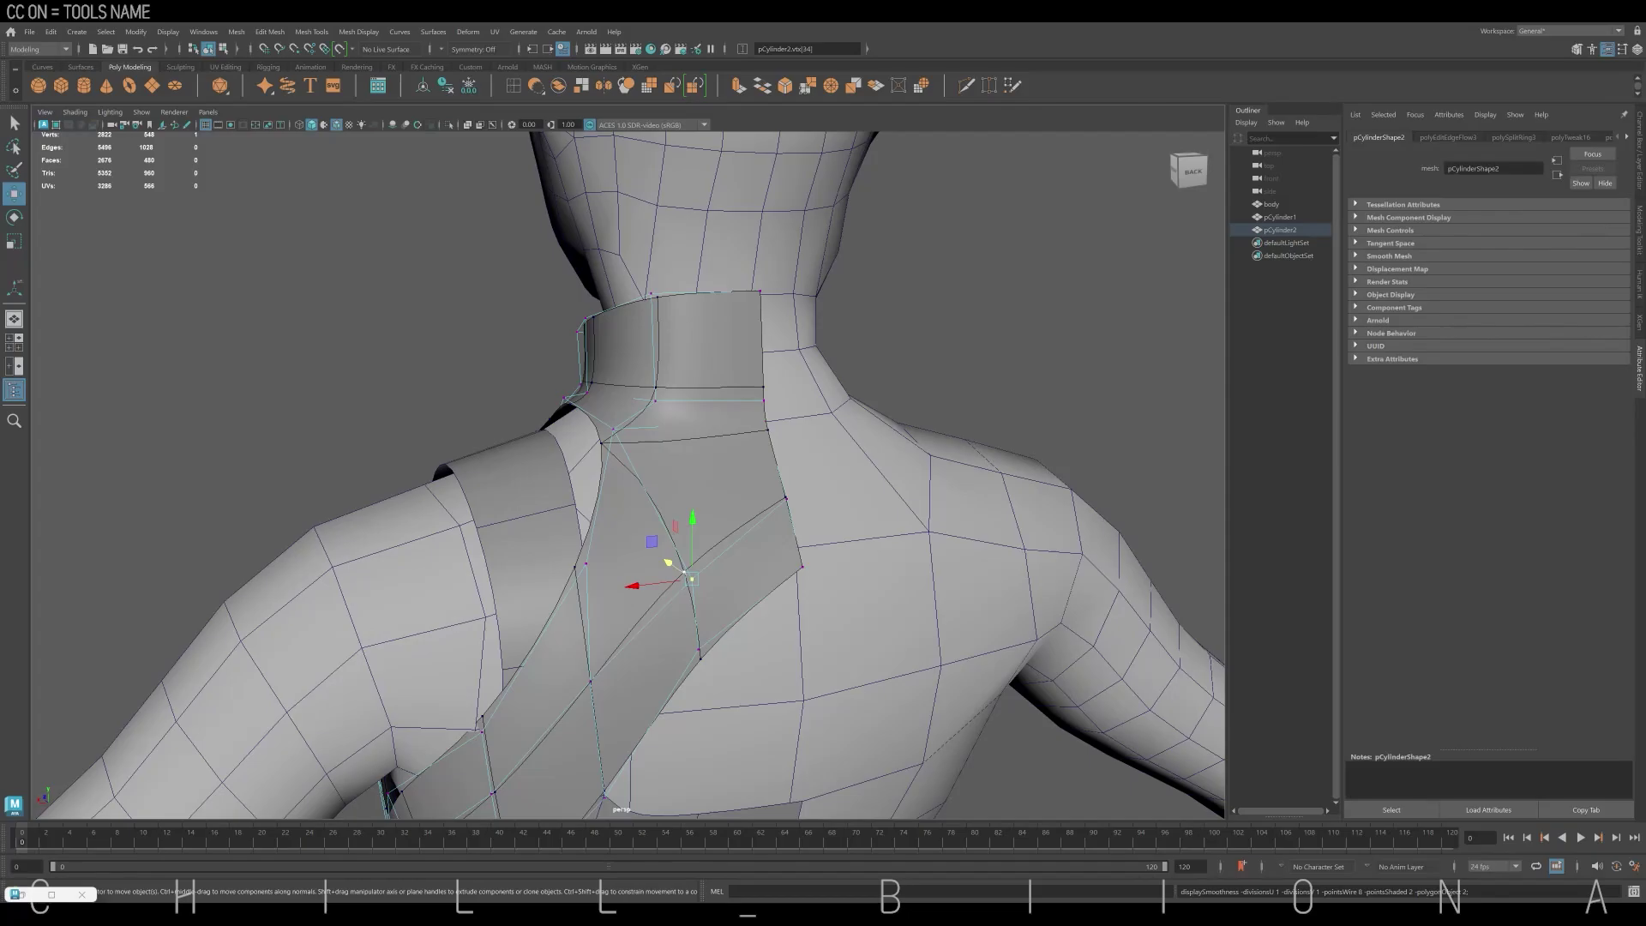
Cut new edges across the strap's back and front near the collar
shift+right_drag(692, 578, 677, 617)
key(Return)
mouse_move(677, 618)
alt+mouse_down()
mouse_move(514, 514)
mouse_move(681, 418)
alt+mouse_up()
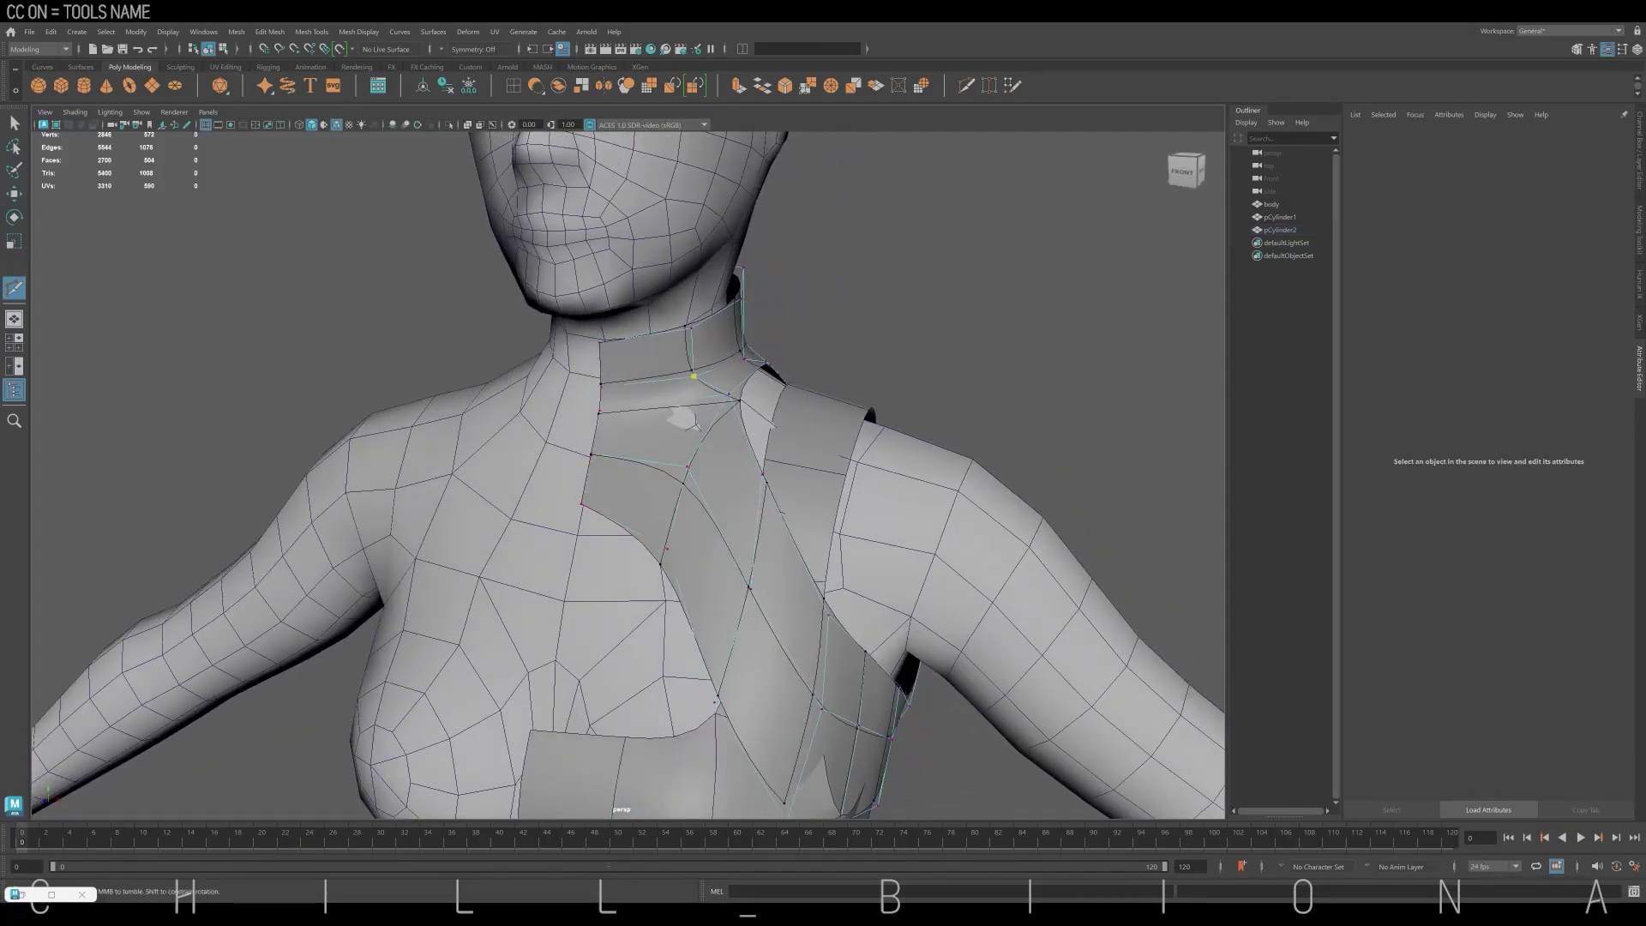
key(Return)
alt+drag(683, 418, 573, 417)
key(ctrl+z)
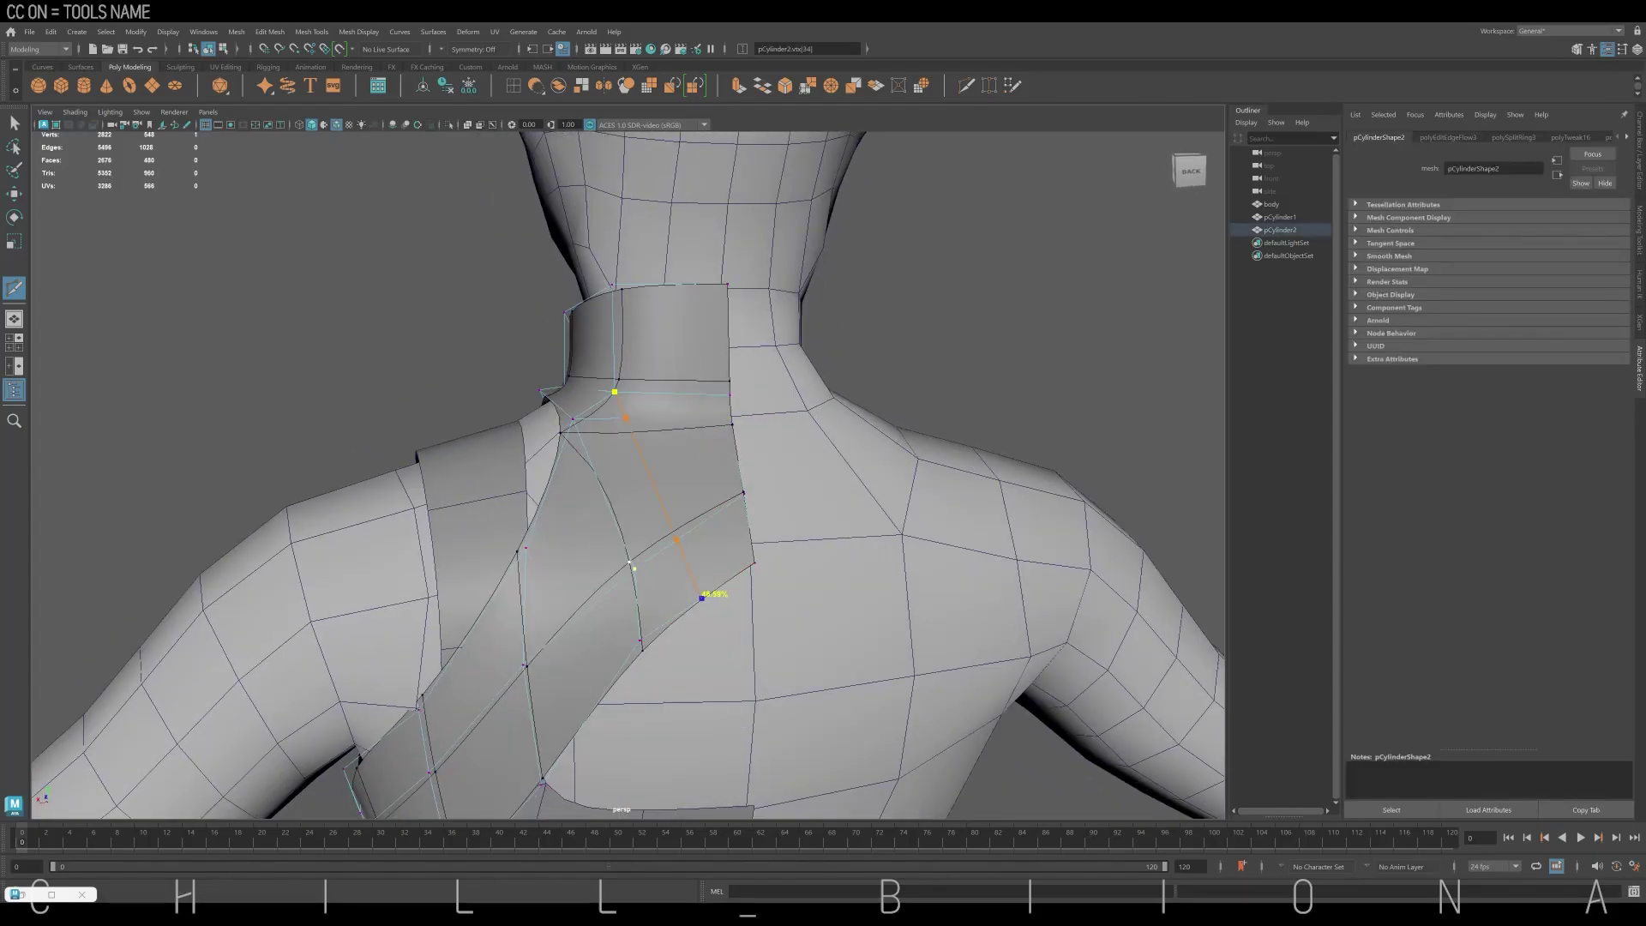
key(Return)
alt+drag(702, 598, 683, 419)
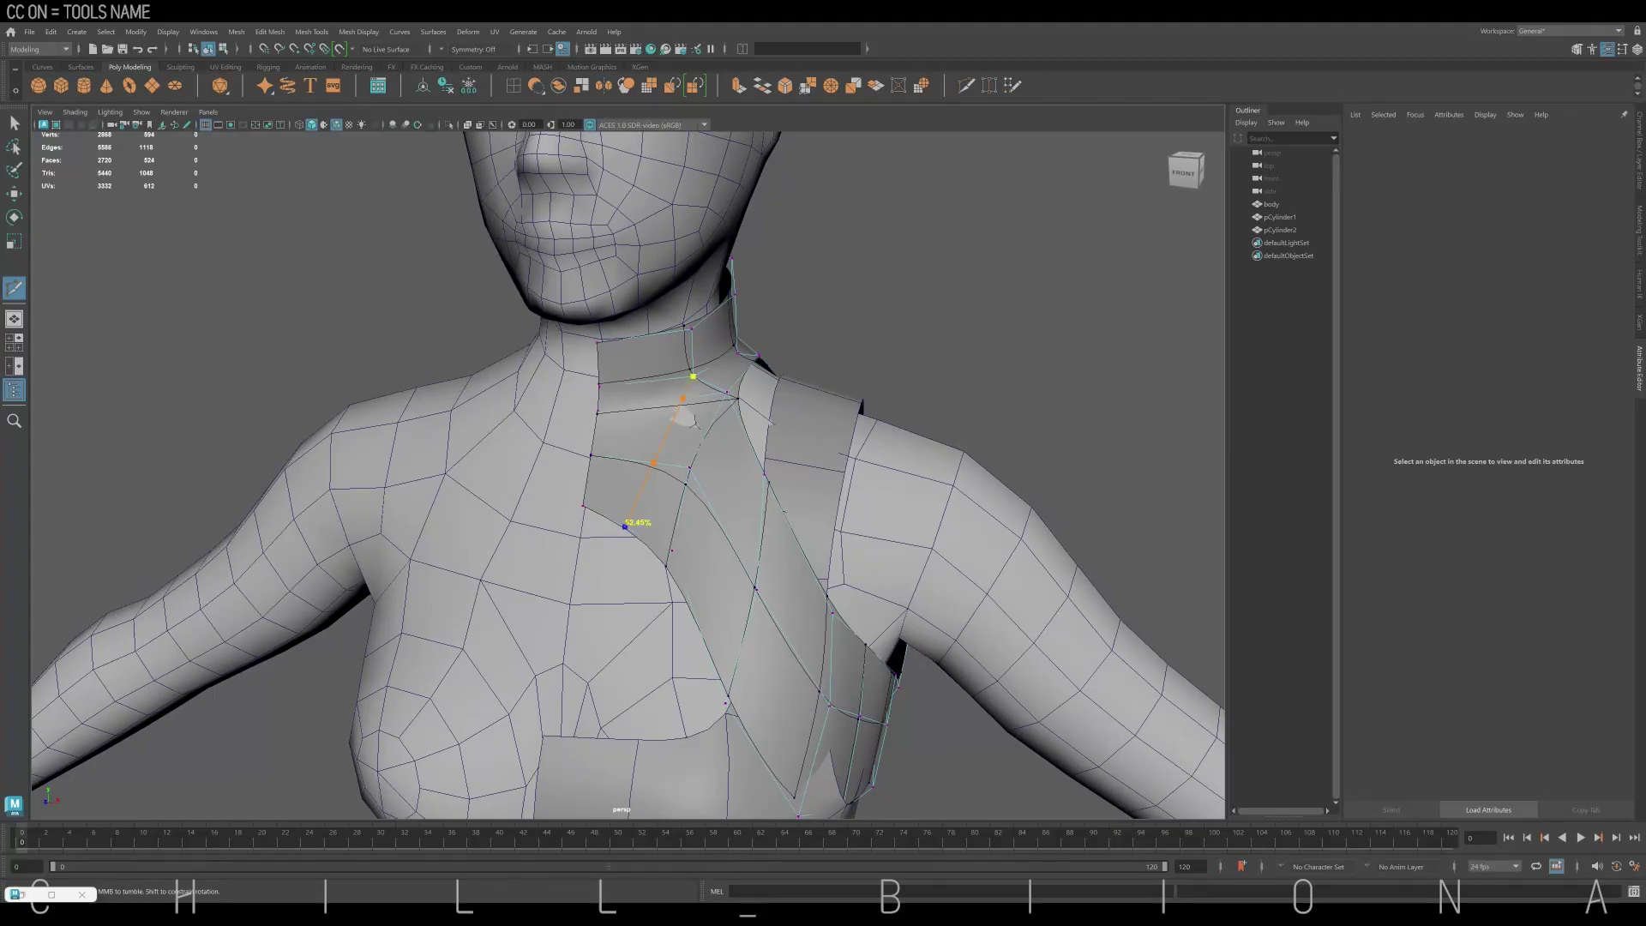
key(Return)
Preview the strap smoothed and delete the unneeded edge loop
key(3)
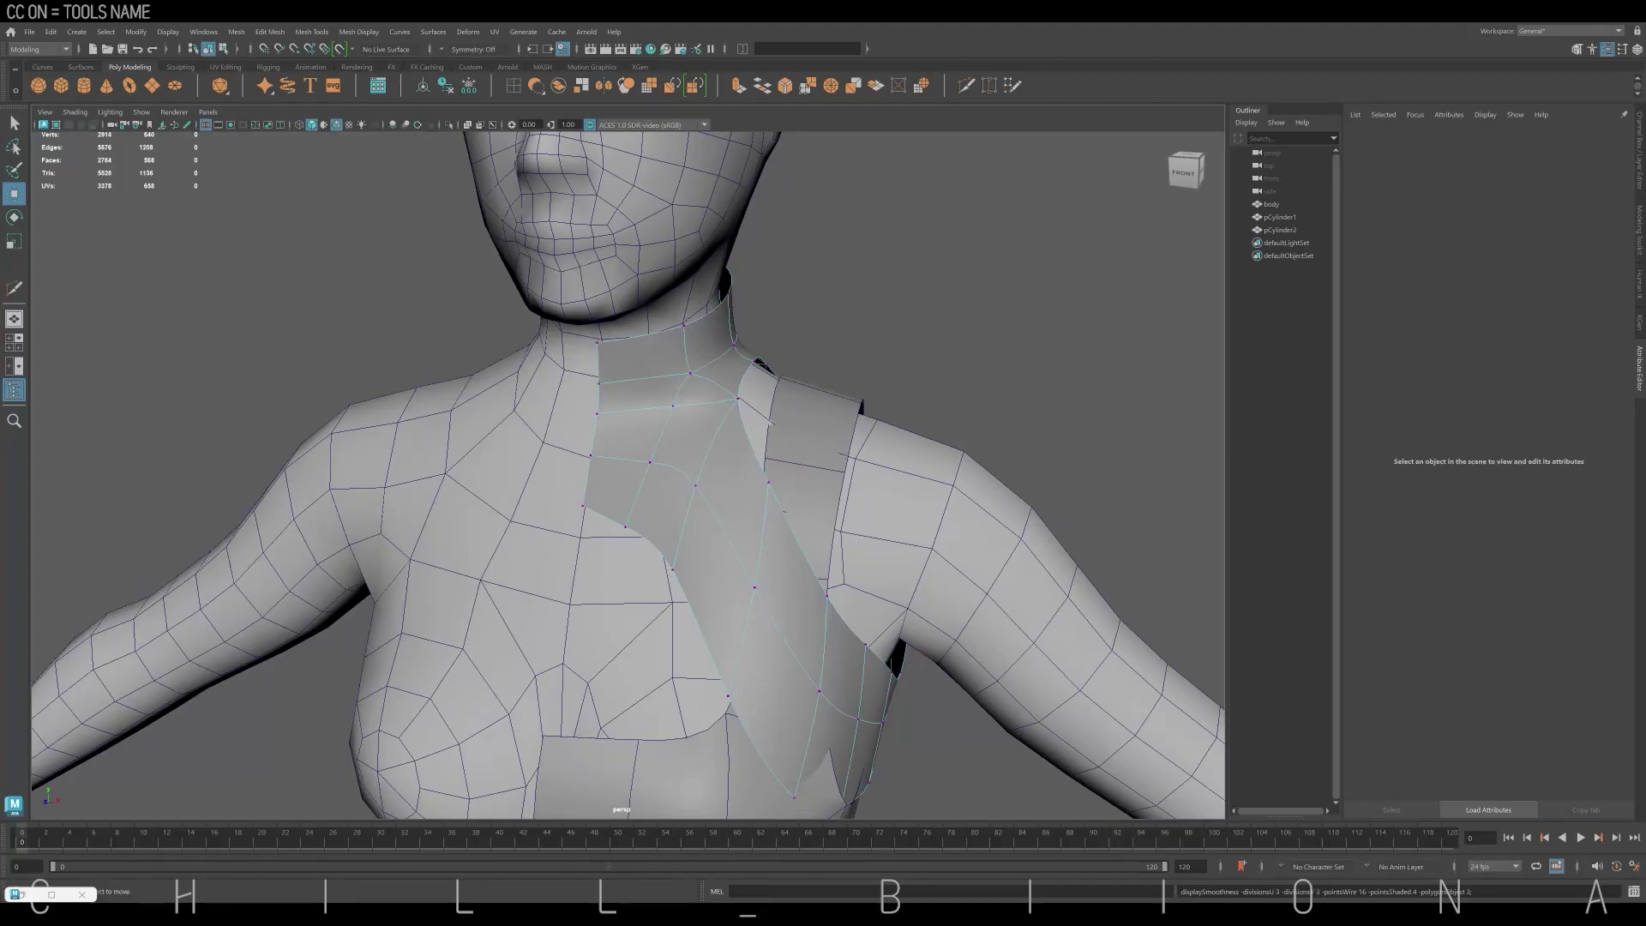
mouse_move(600, 412)
alt+mouse_down()
mouse_move(716, 411)
mouse_move(754, 435)
mouse_move(675, 434)
alt+mouse_up()
right_click(716, 411)
click(716, 373)
key(ctrl+Delete)
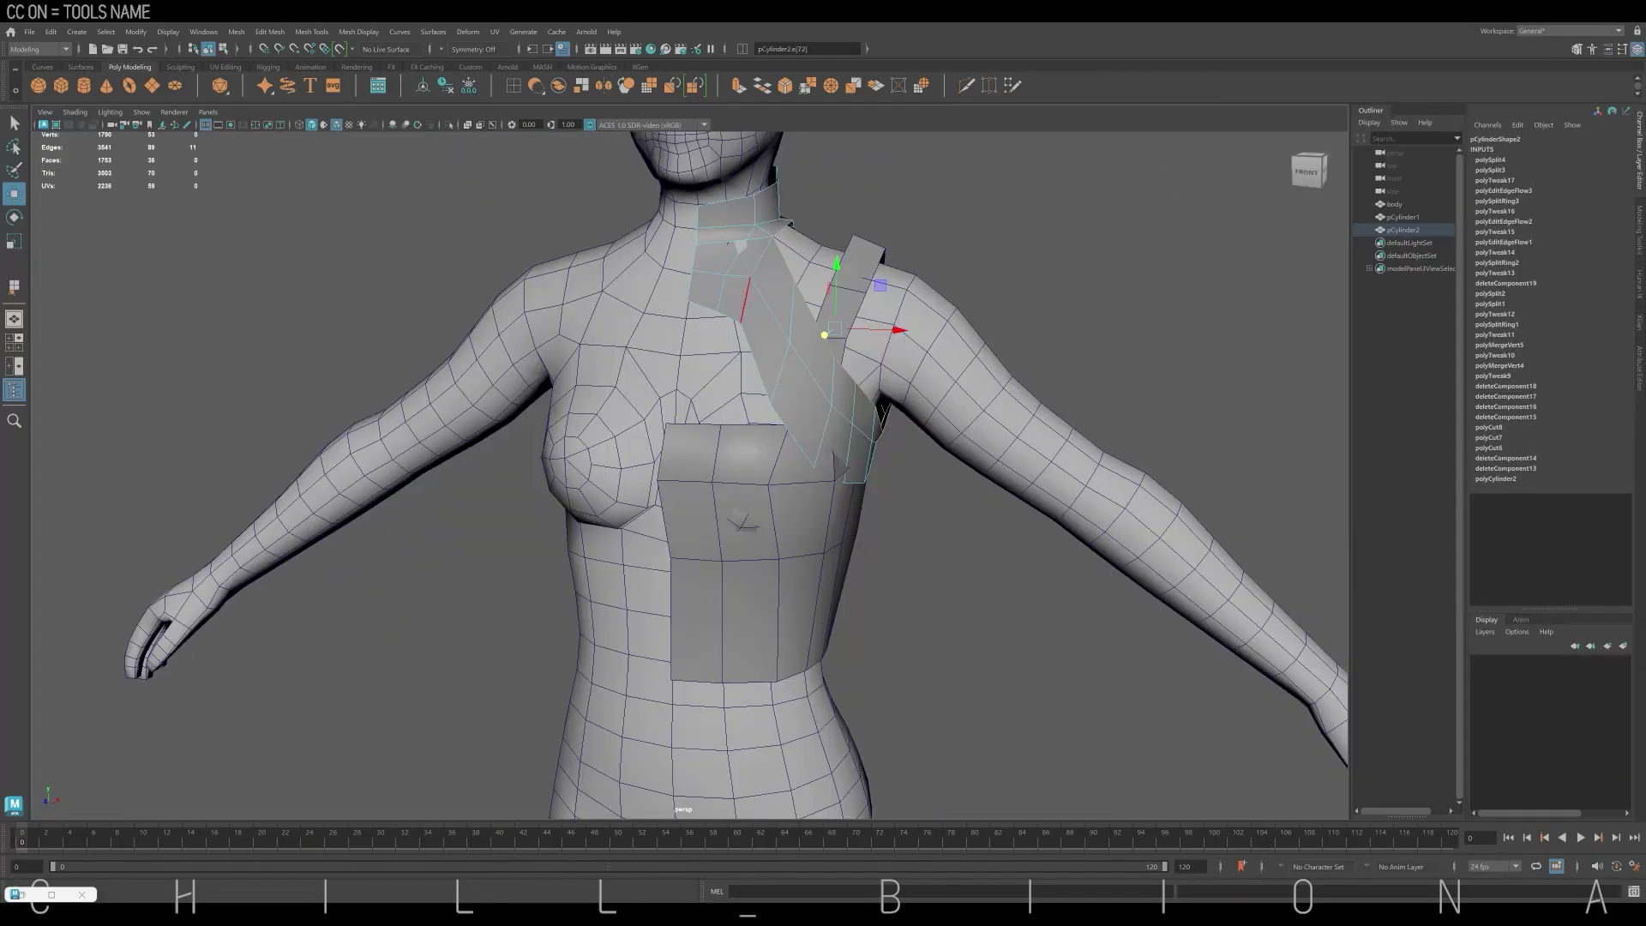
Extrude the strap's loop of border edges
double_click(801, 275)
alt+drag(686, 428, 943, 429)
key(ctrl+e)
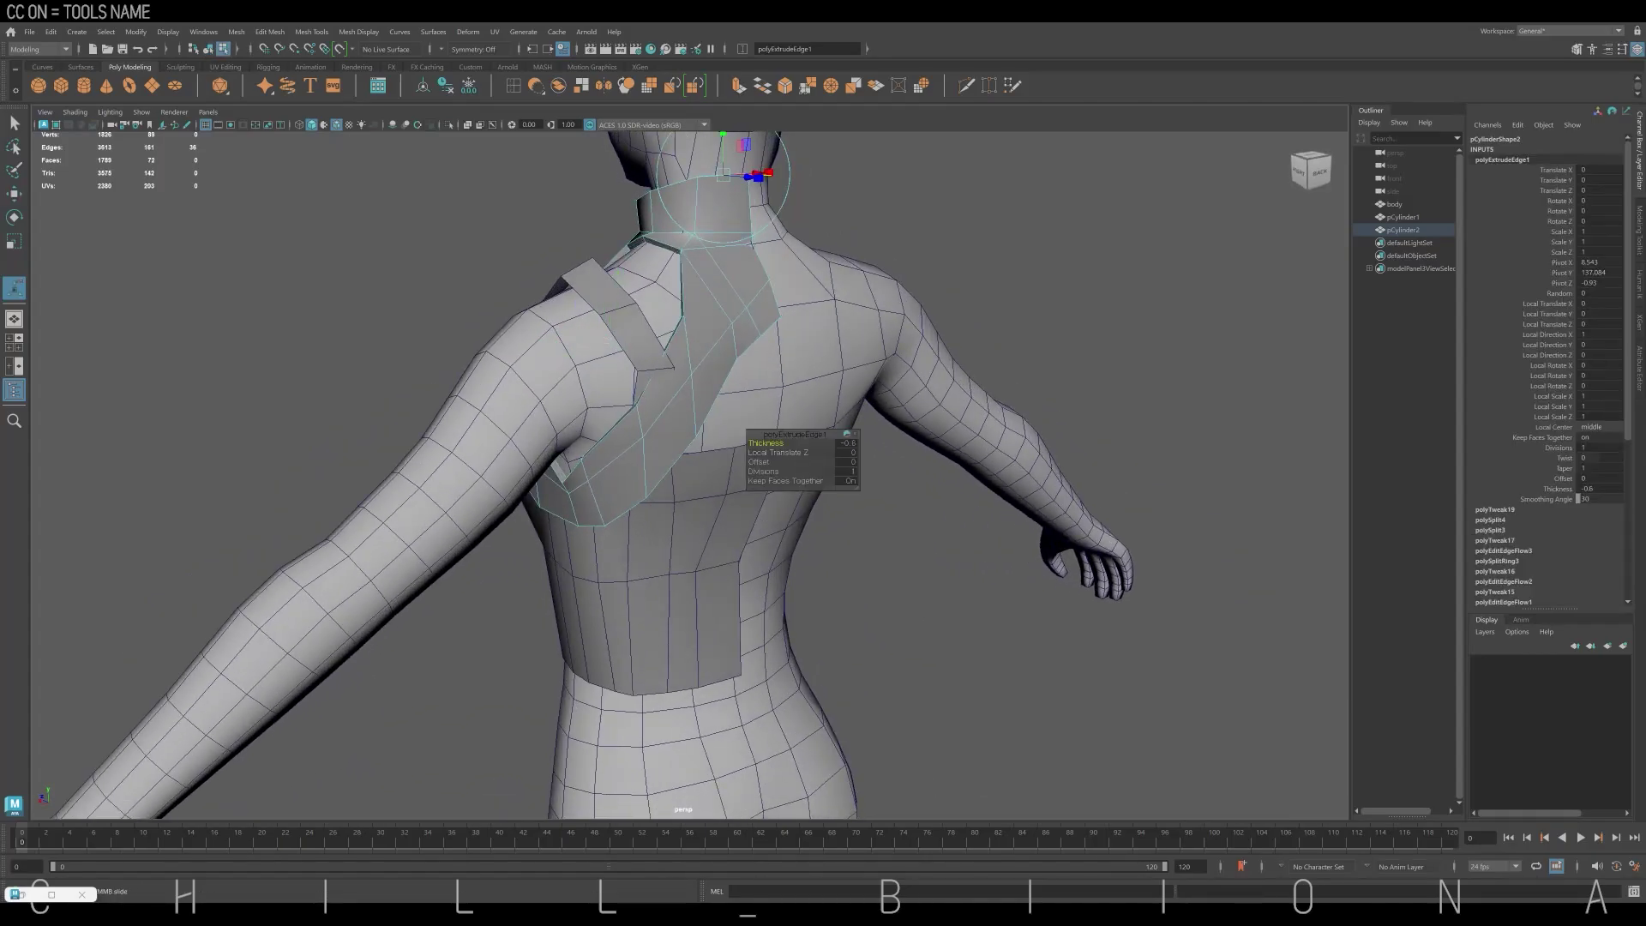
alt+drag(686, 428, 858, 429)
click(1114, 686)
alt+drag(685, 428, 814, 428)
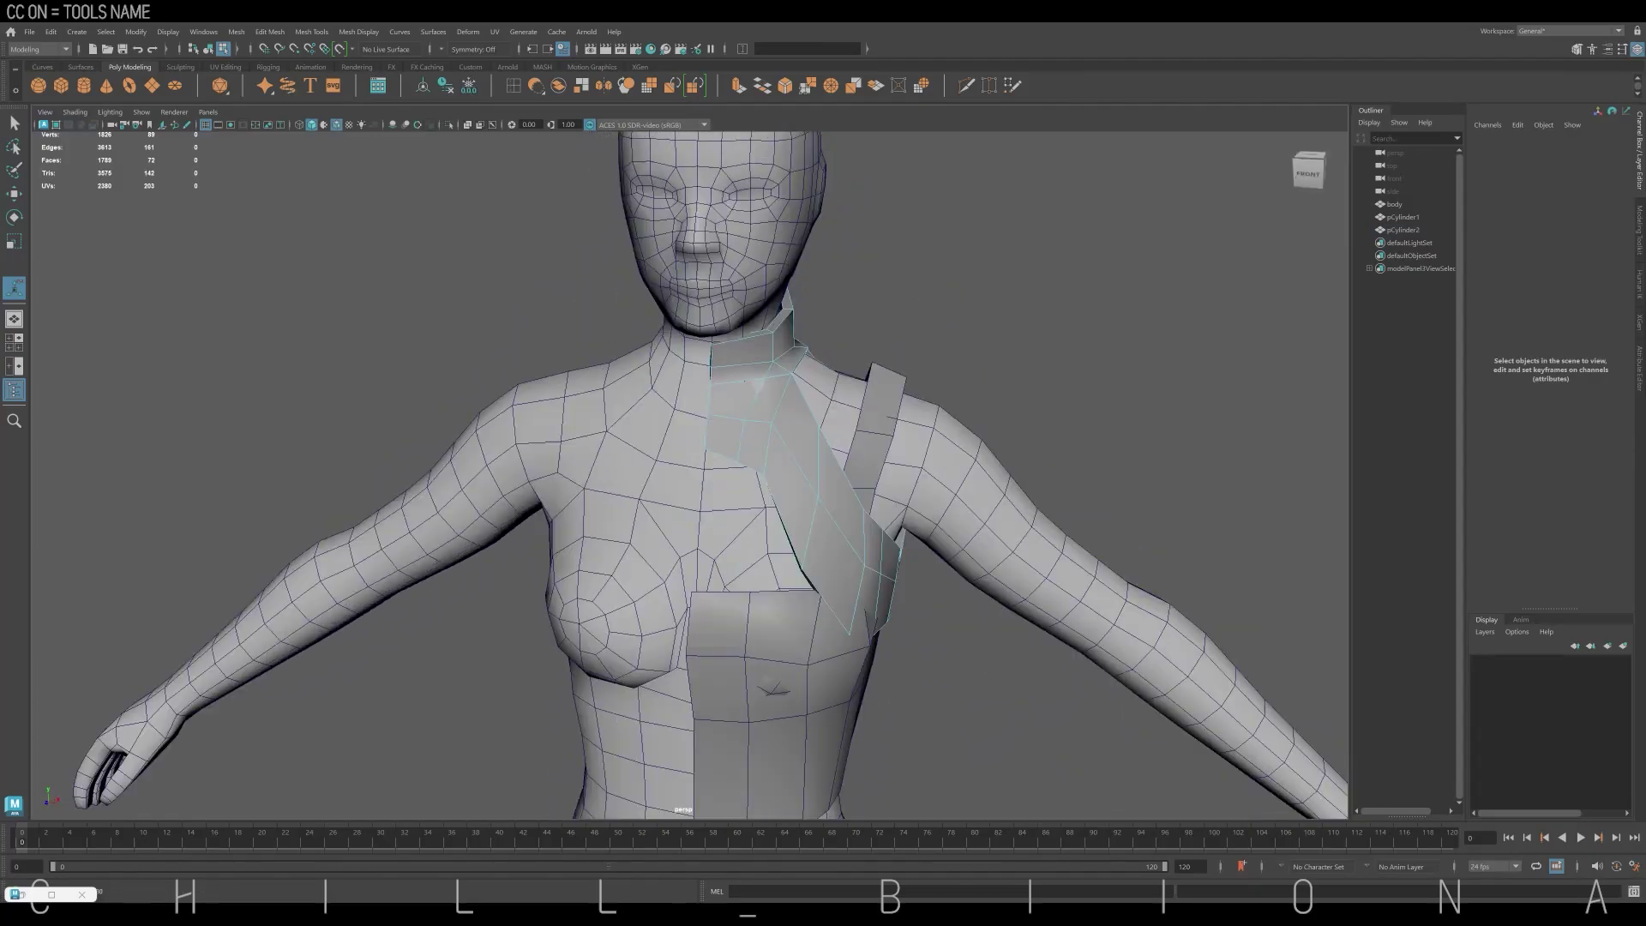
Isolate the strap and extrude its rim face strip with 0 offset and 0.5 thickness
key(shift+i)
click(678, 333)
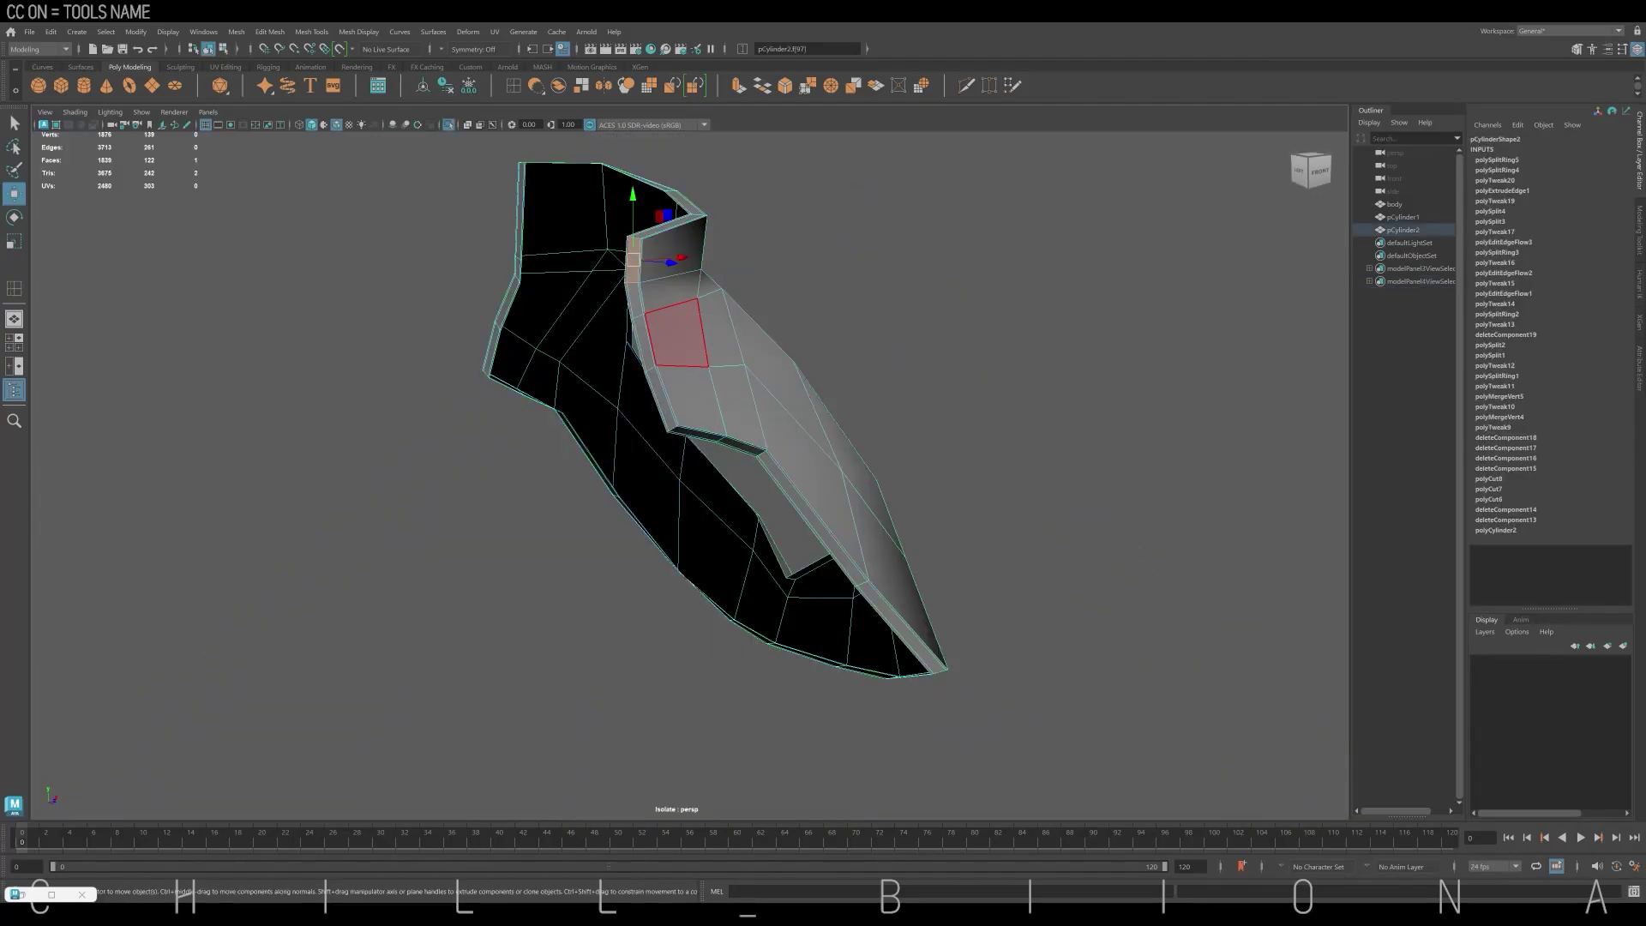
shift+double_click(633, 309)
mouse_move(686, 429)
alt+mouse_down()
mouse_move(558, 429)
mouse_move(549, 403)
mouse_move(677, 428)
alt+mouse_up()
key(ctrl+e)
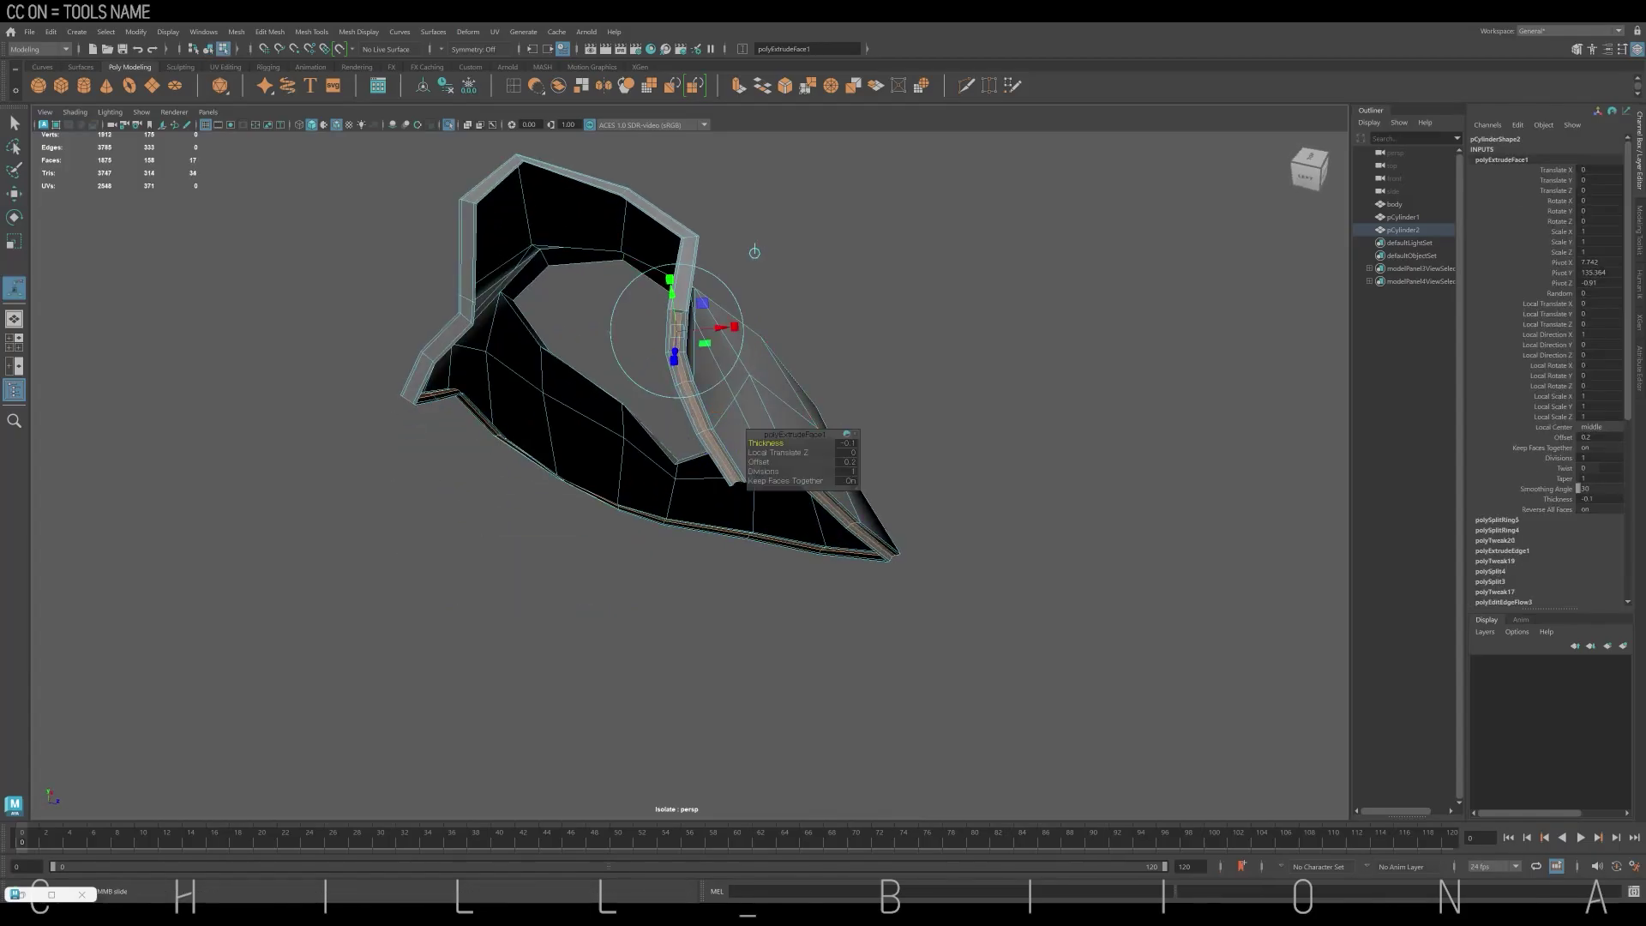
mouse_move(754, 326)
alt+mouse_down()
mouse_move(682, 186)
mouse_move(753, 205)
mouse_move(609, 248)
alt+mouse_up()
text(00)
key(Return)
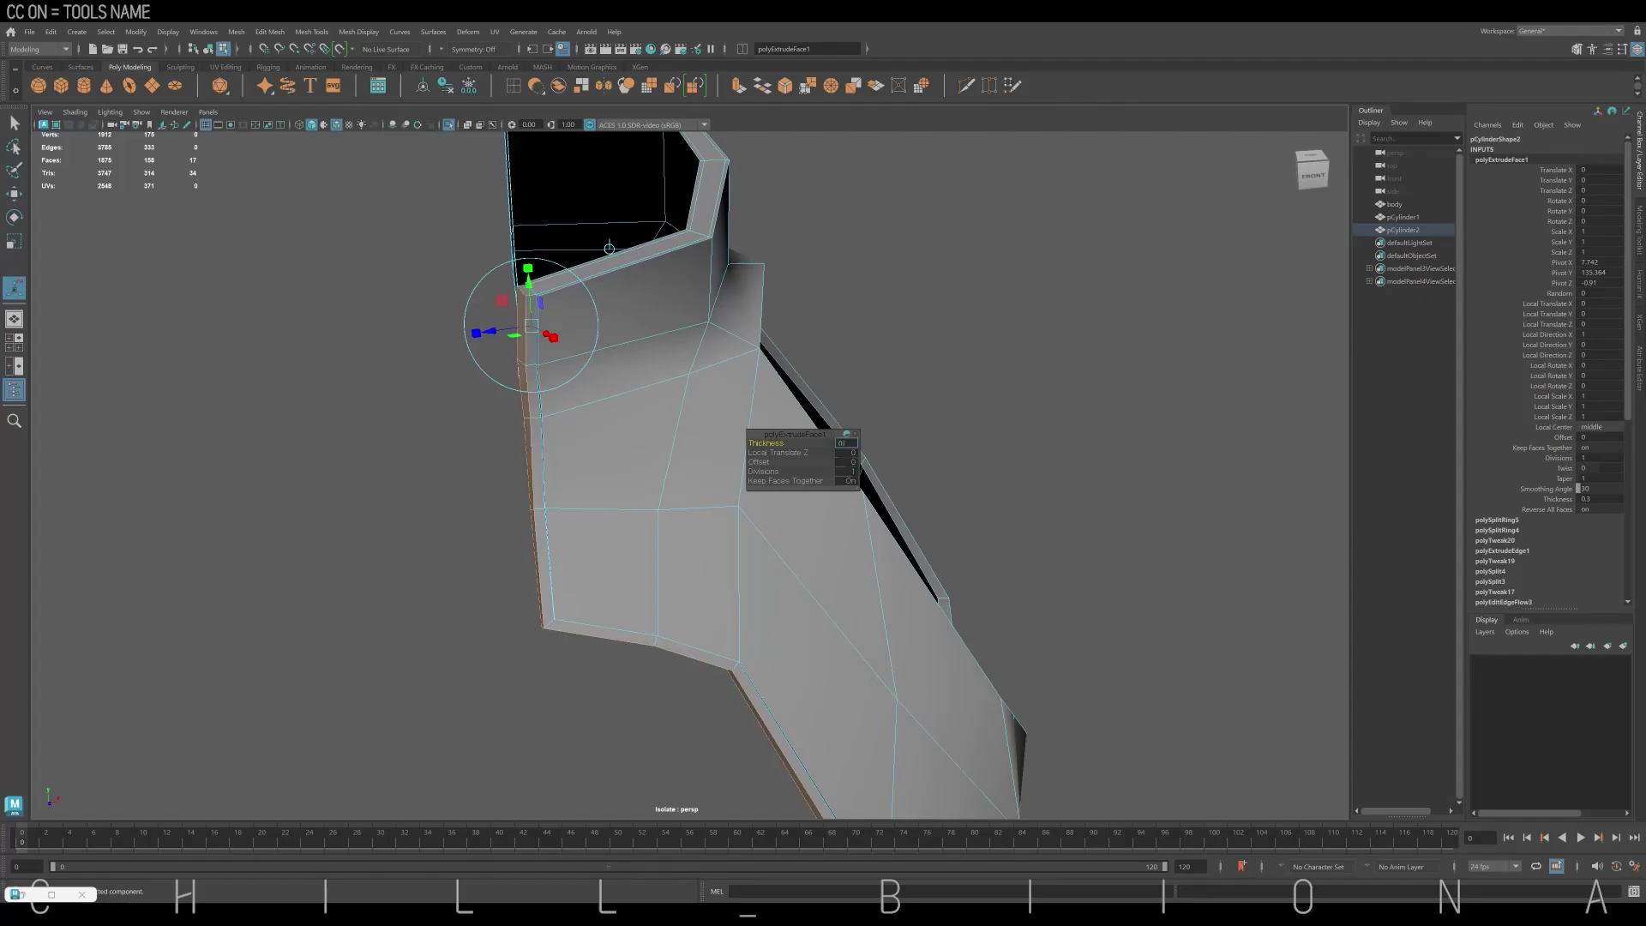
text(.5)
key(Return)
click(608, 249)
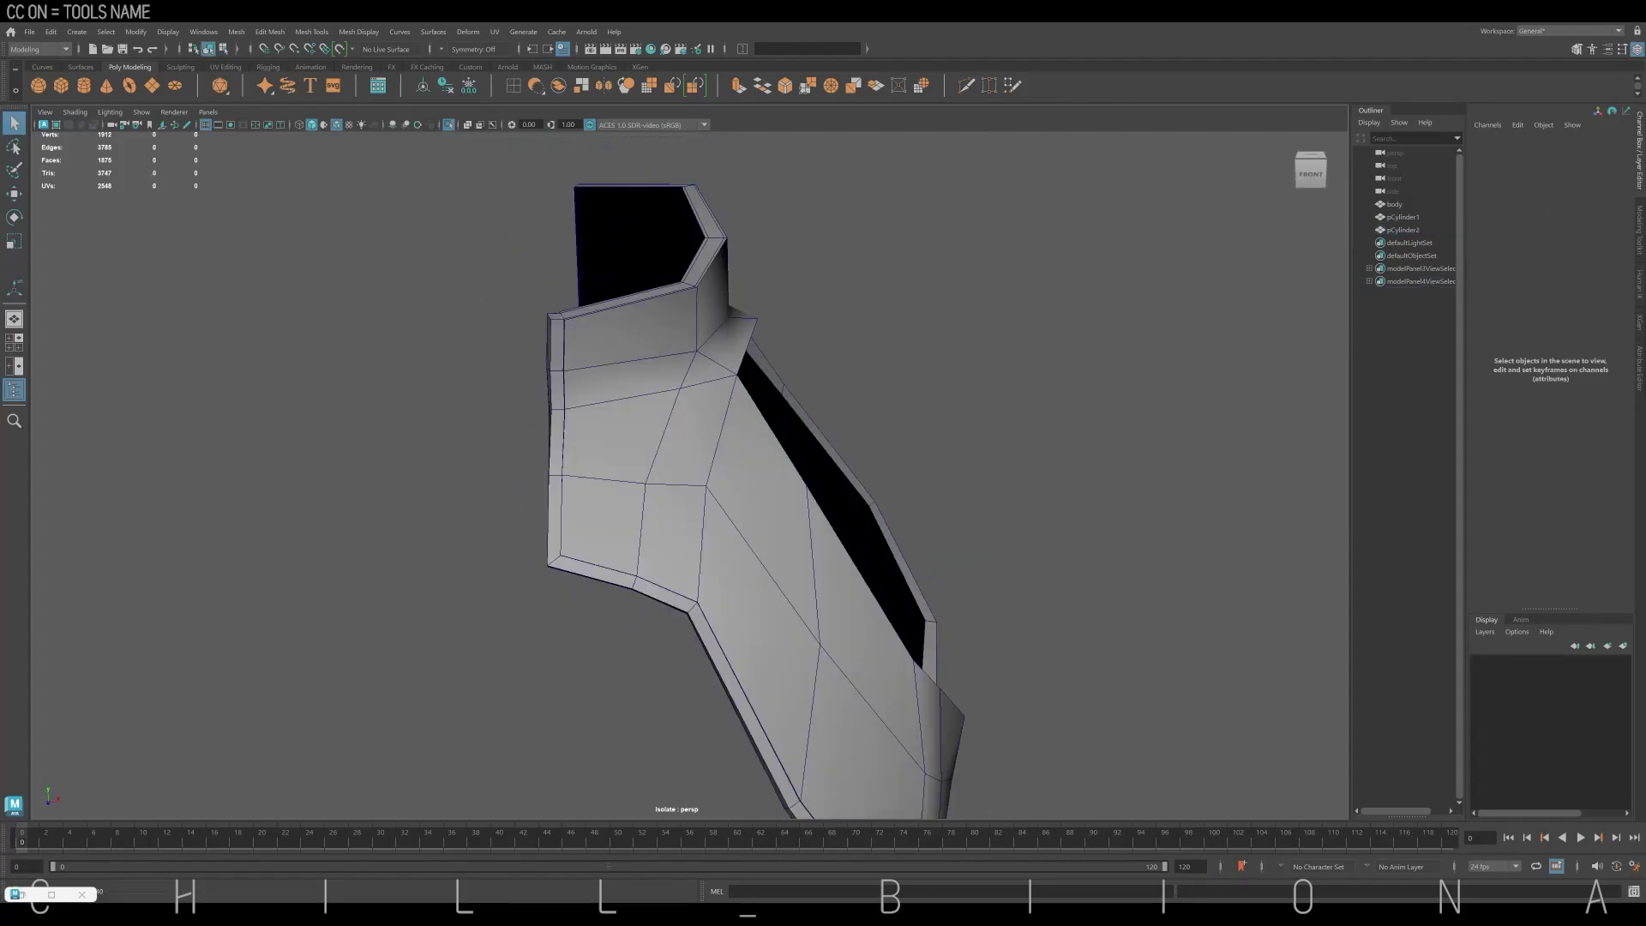
Delete the inner thin rim faces on the strap
alt+drag(609, 249, 754, 352)
click(755, 351)
shift+click(776, 480)
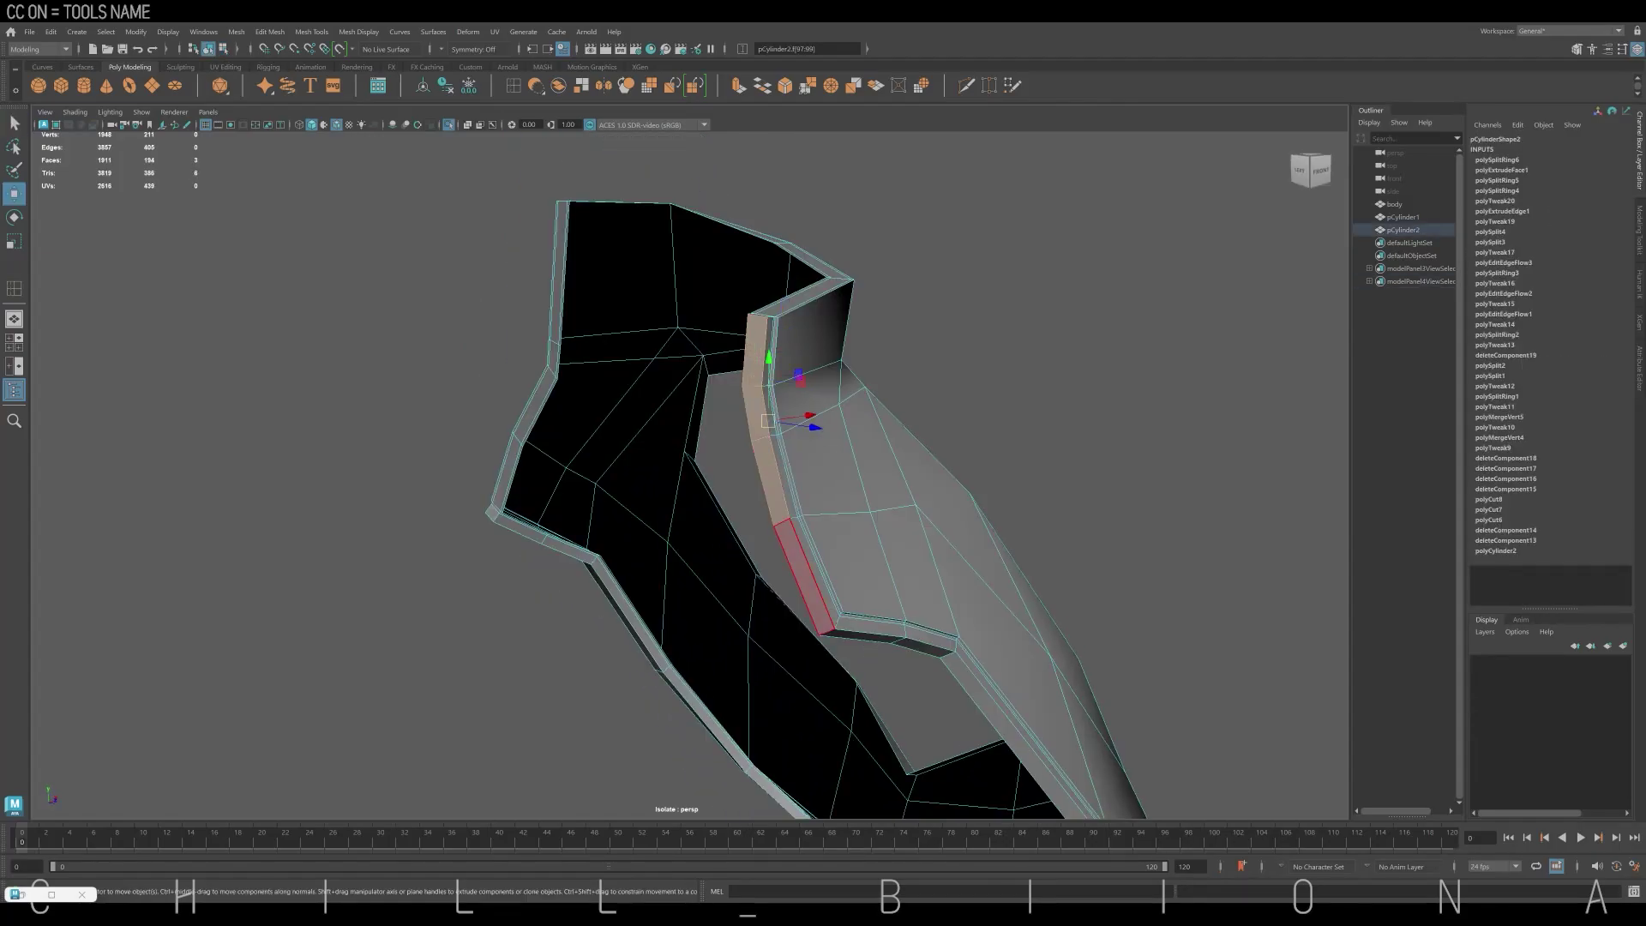
key(Delete)
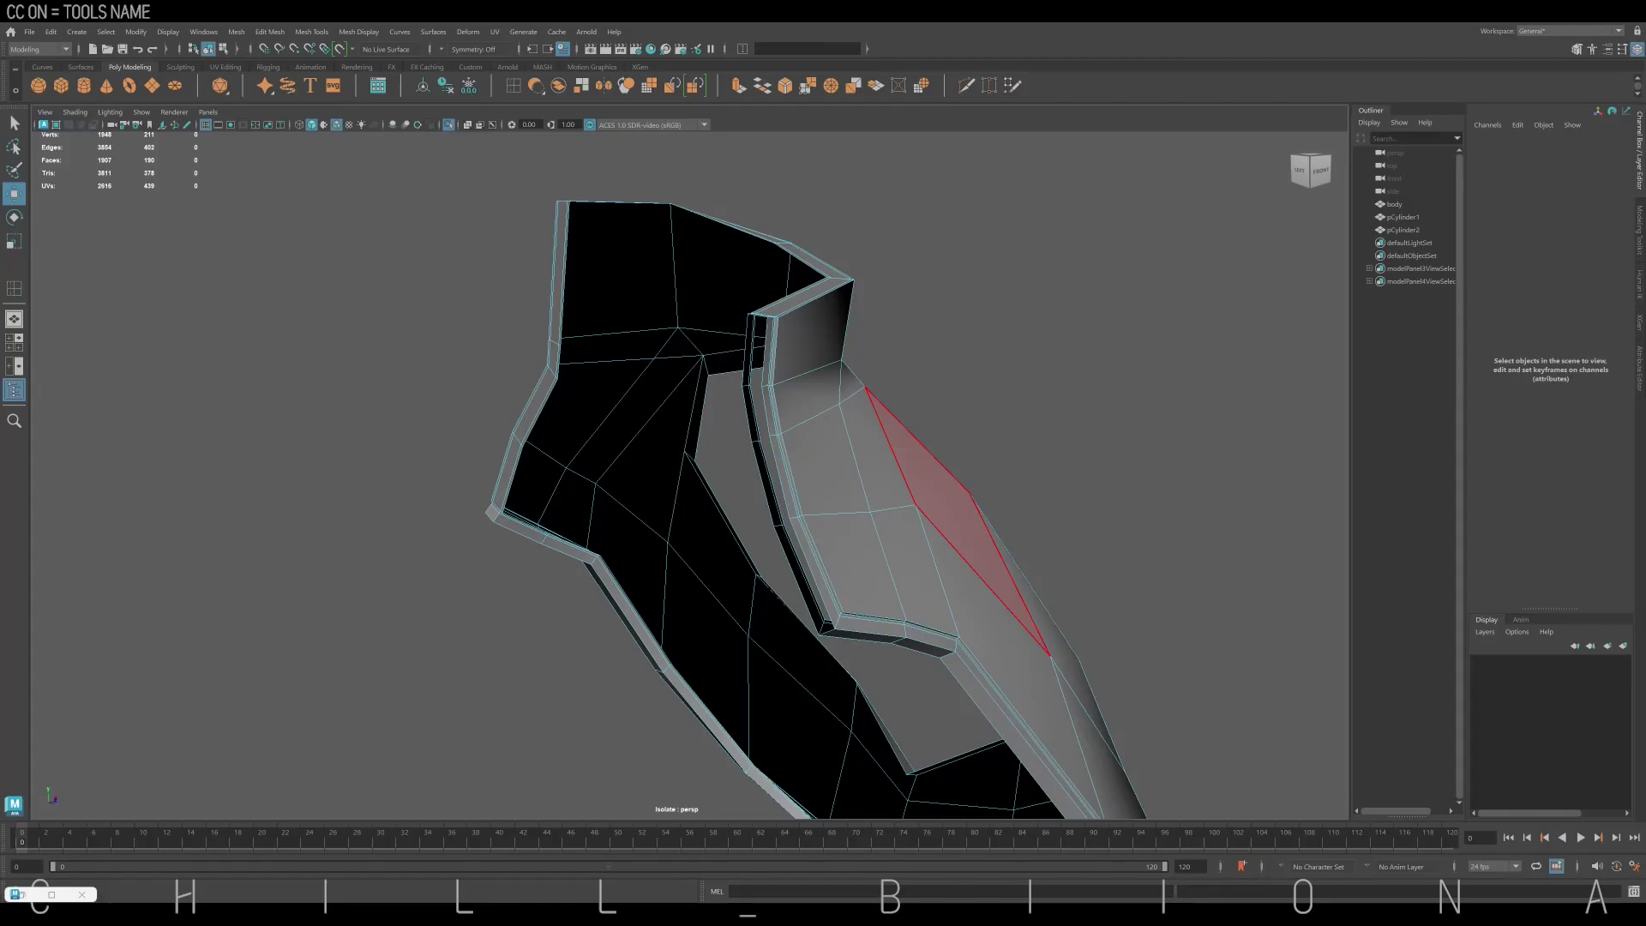
click(788, 480)
mouse_move(960, 523)
alt+mouse_down()
mouse_move(772, 463)
mouse_move(768, 476)
alt+mouse_up()
key(Delete)
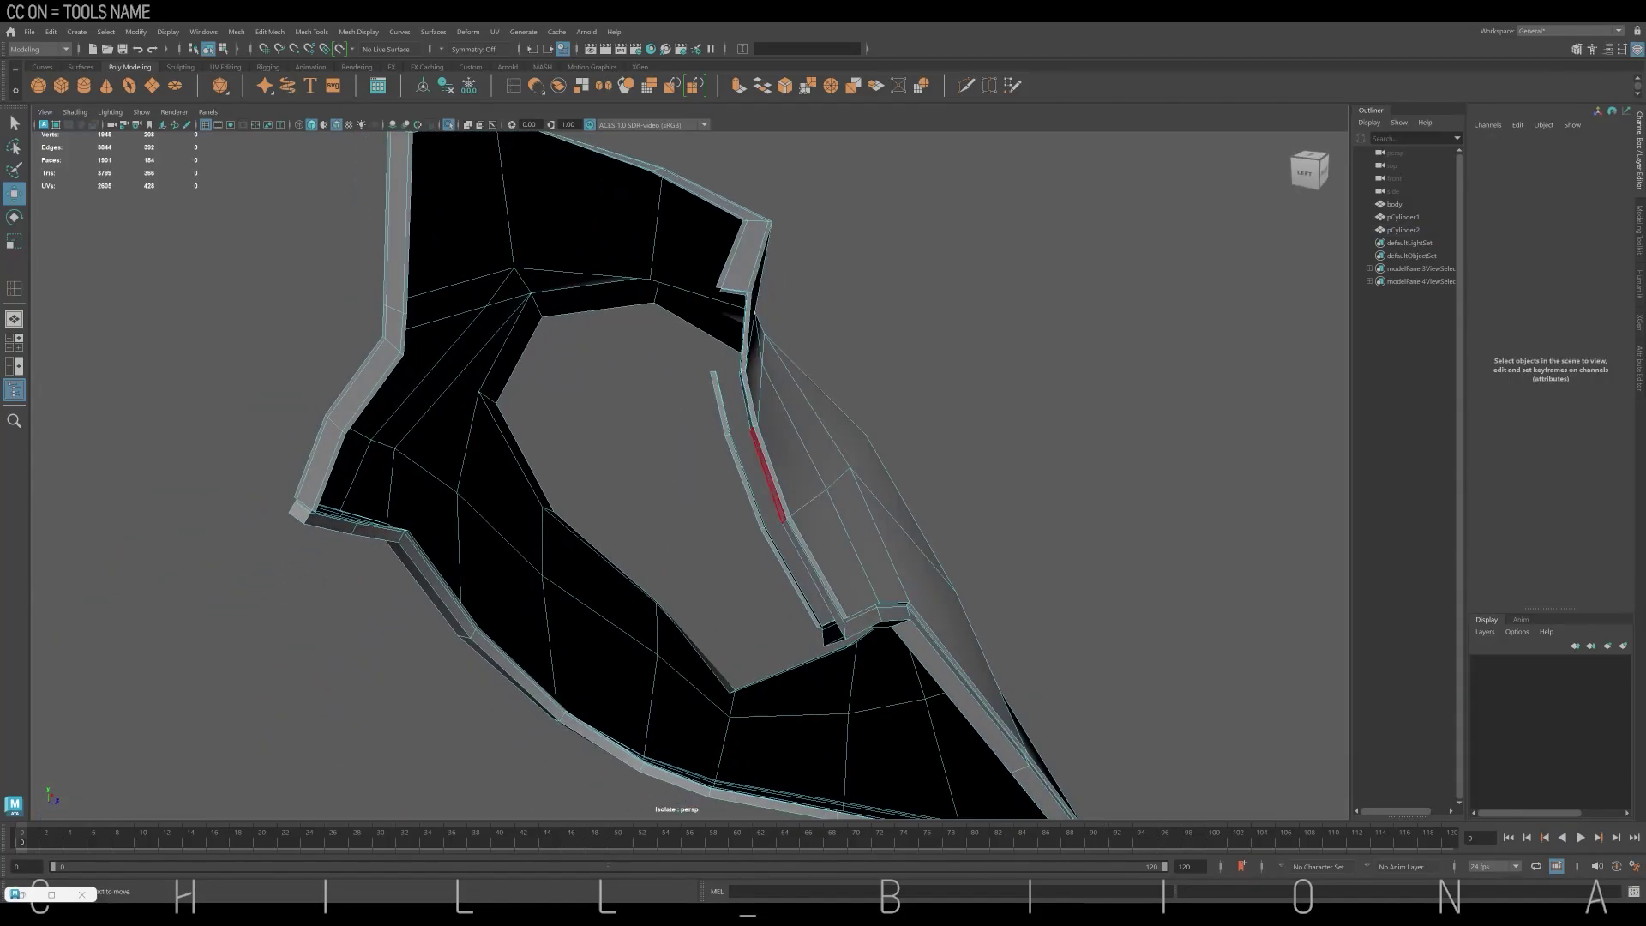
key(Delete)
mouse_move(680, 369)
mouse_down()
mouse_move(726, 451)
mouse_move(480, 463)
mouse_up()
Delete the thin rim faces on the strap's back-left side
click(438, 471)
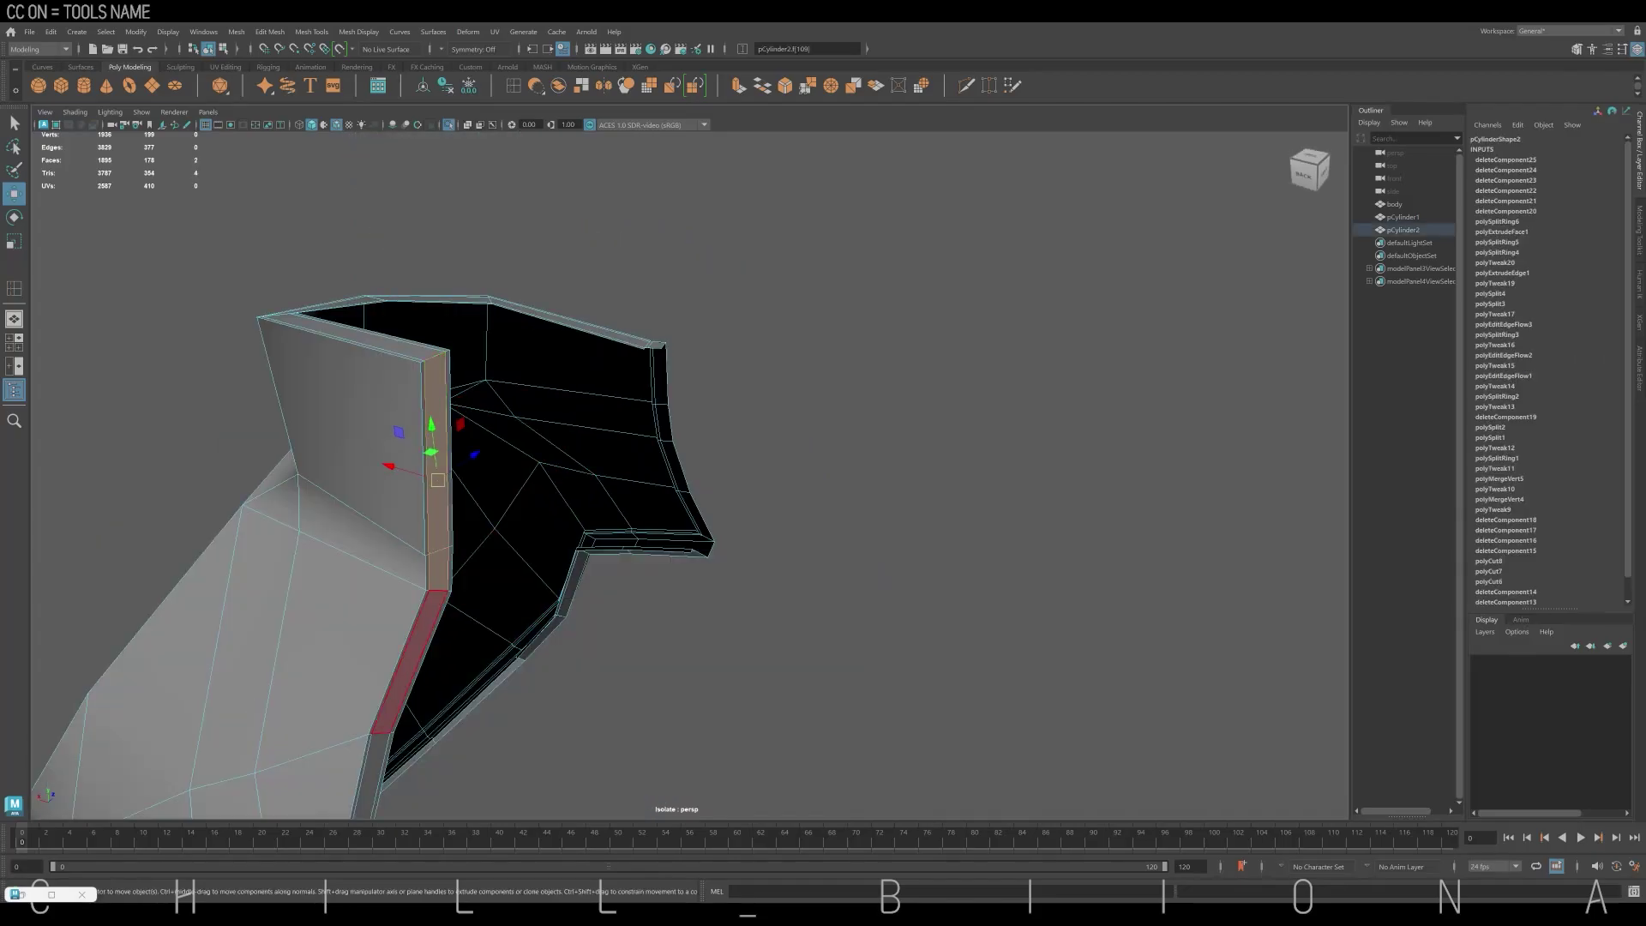
shift+click(410, 661)
alt+drag(410, 660, 531, 575)
key(Delete)
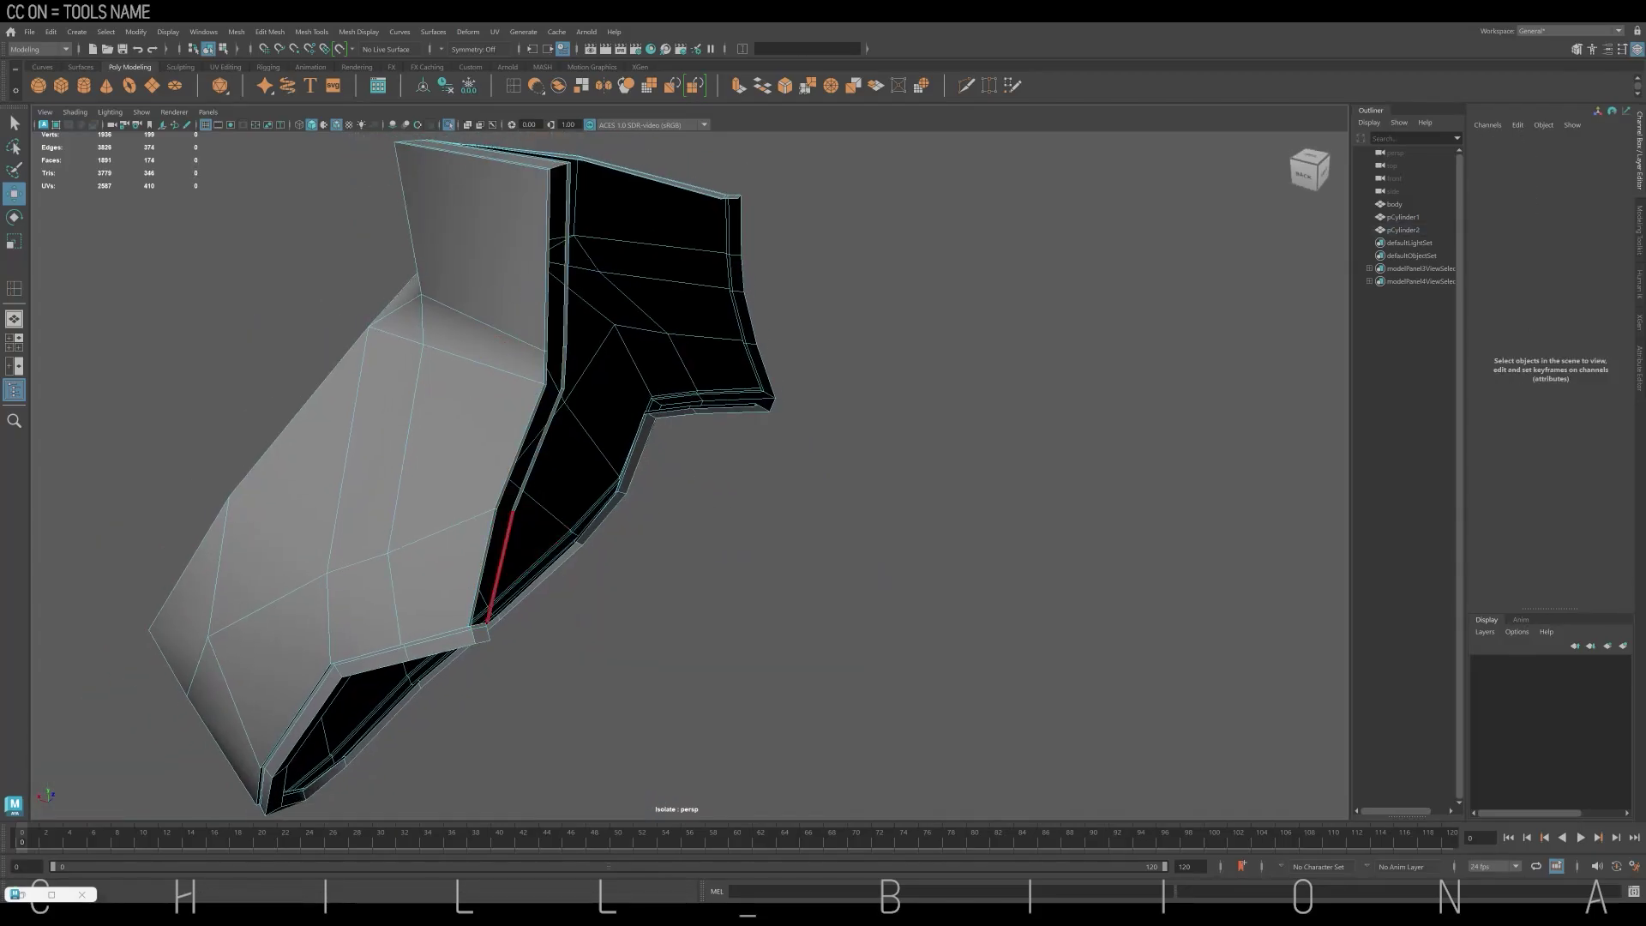
key(ctrl+z)
key(Delete)
alt+drag(532, 514, 686, 514)
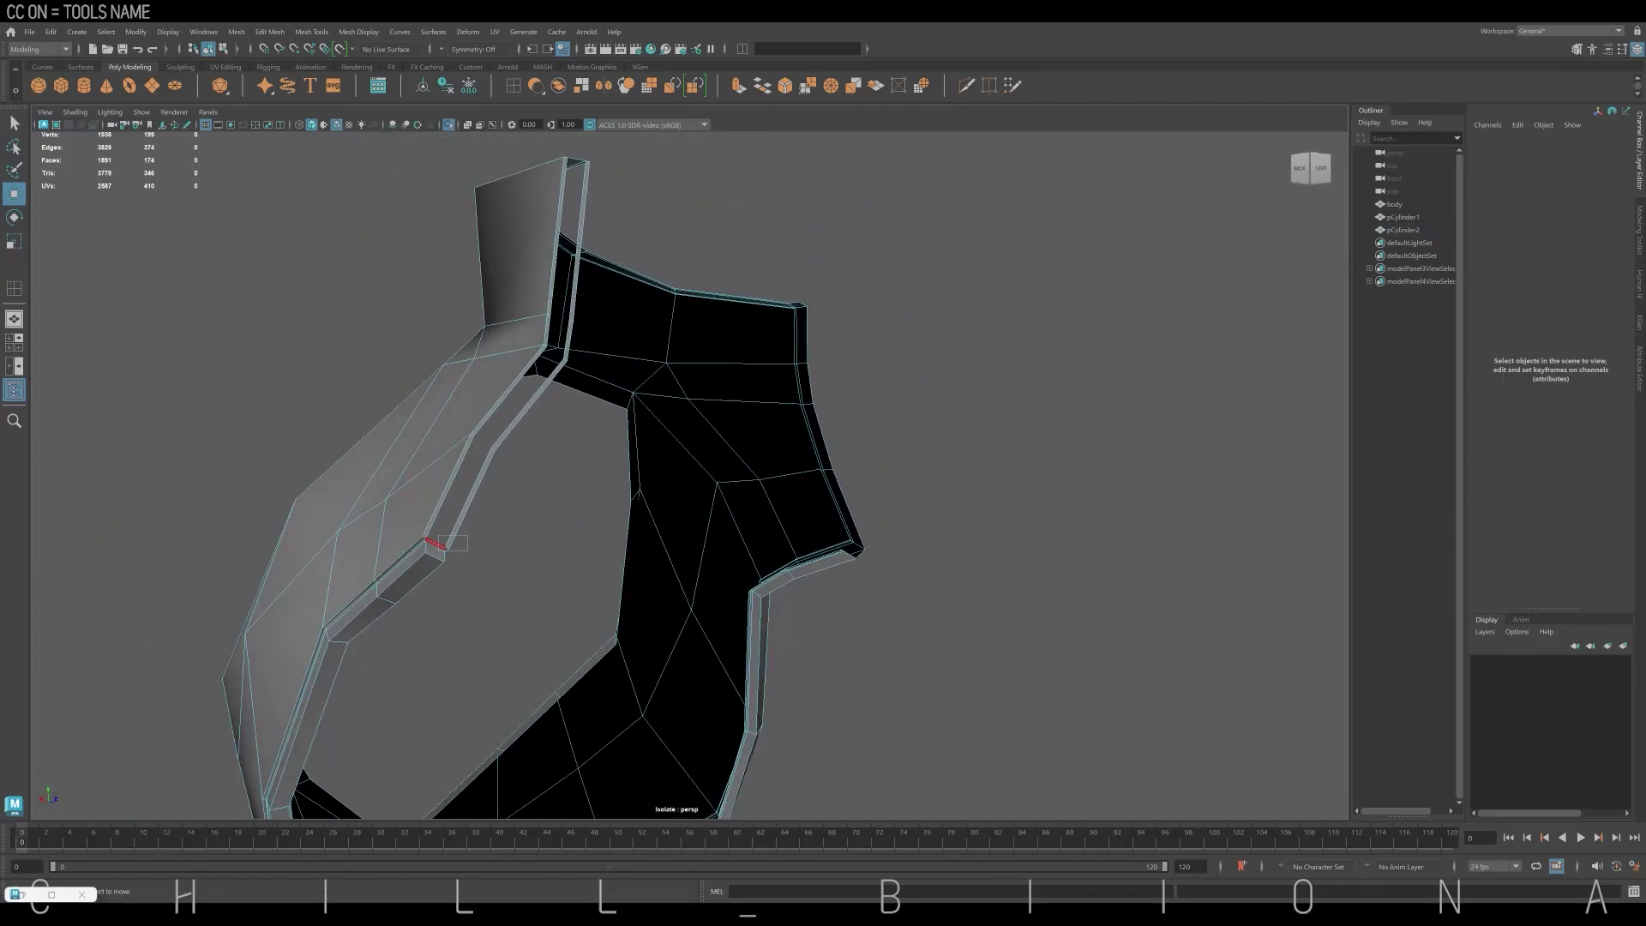
click(454, 543)
key(Delete)
click(454, 543)
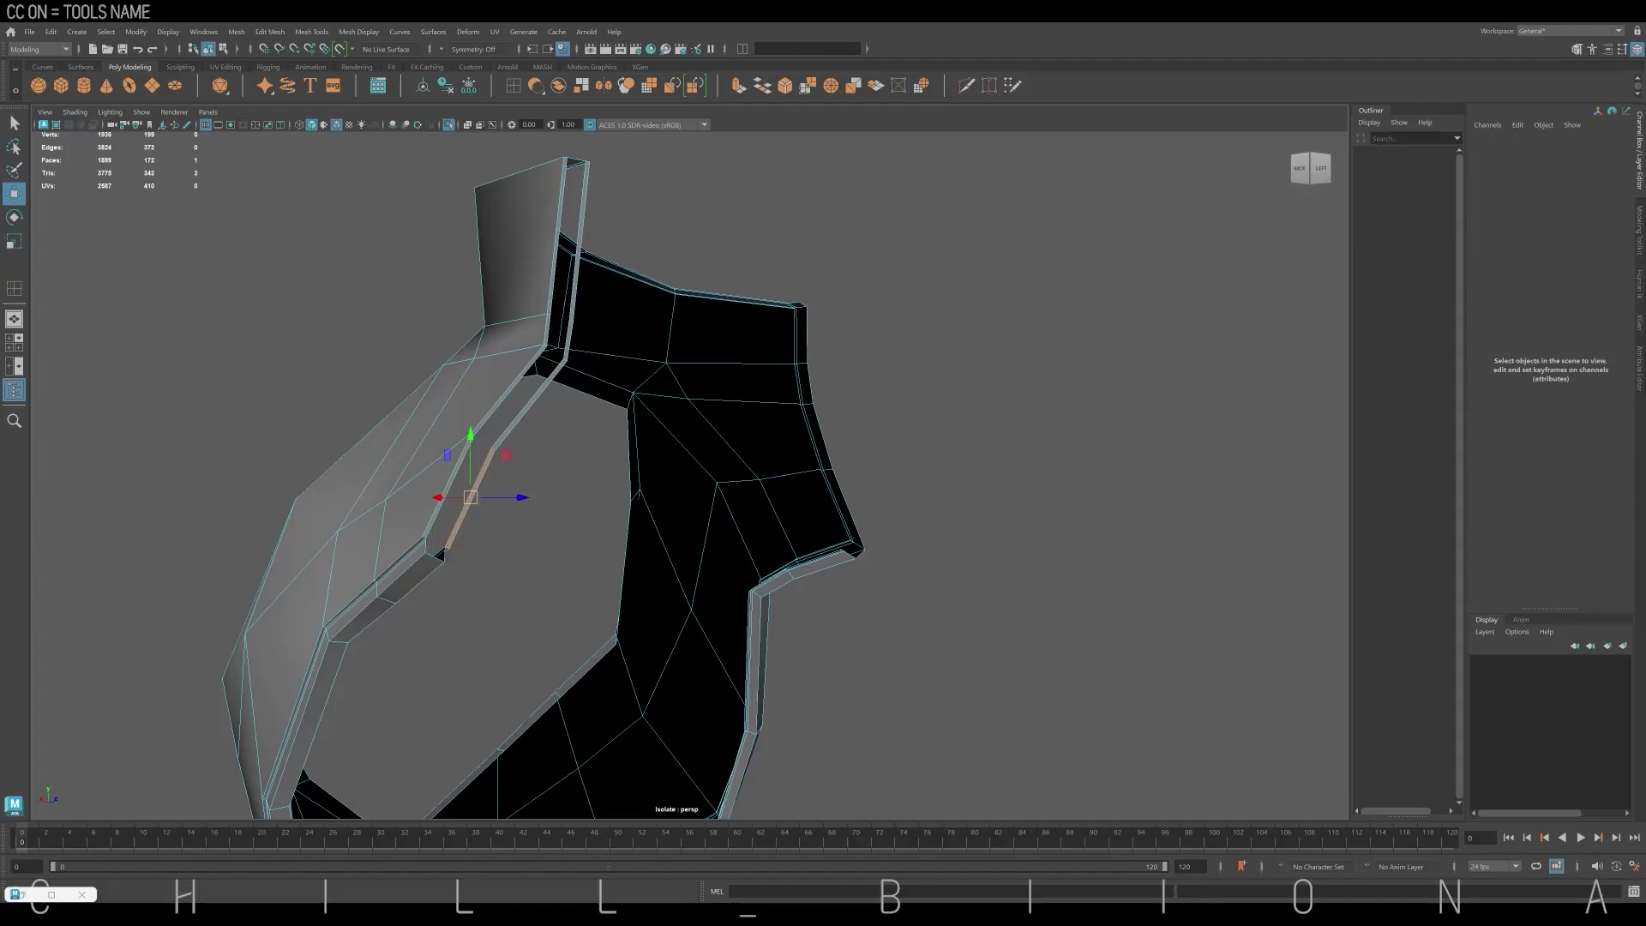
key(Delete)
Delete the remaining thin faces beside the top edge and return to four panels
click(573, 257)
key(Delete)
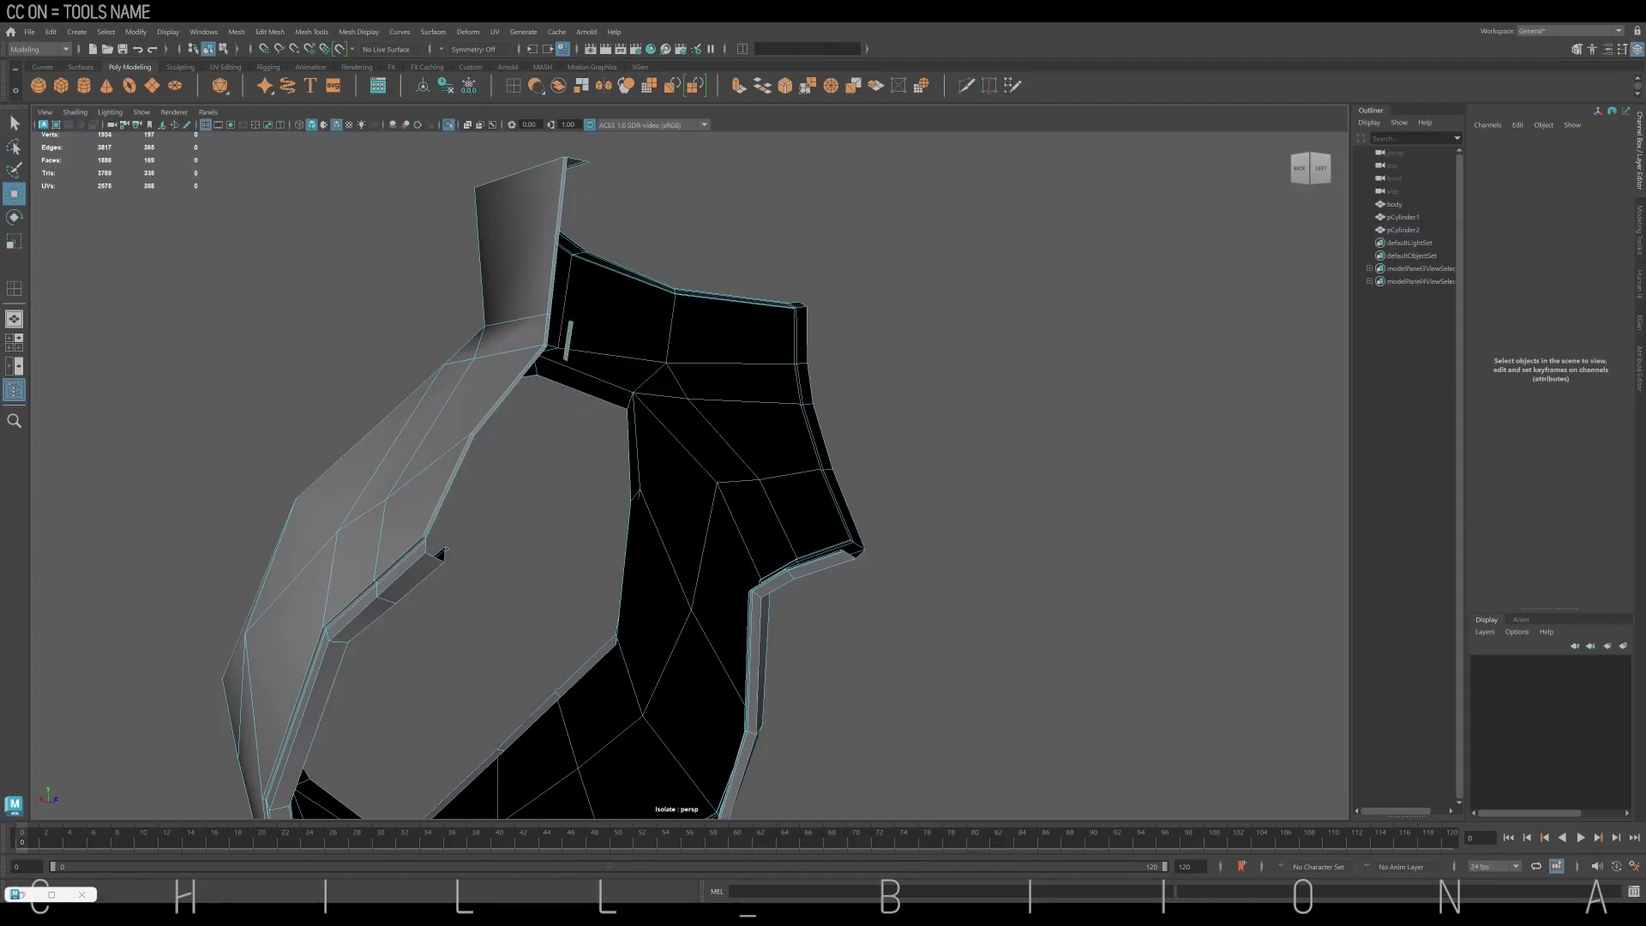
click(567, 326)
key(Delete)
alt+drag(685, 471, 943, 429)
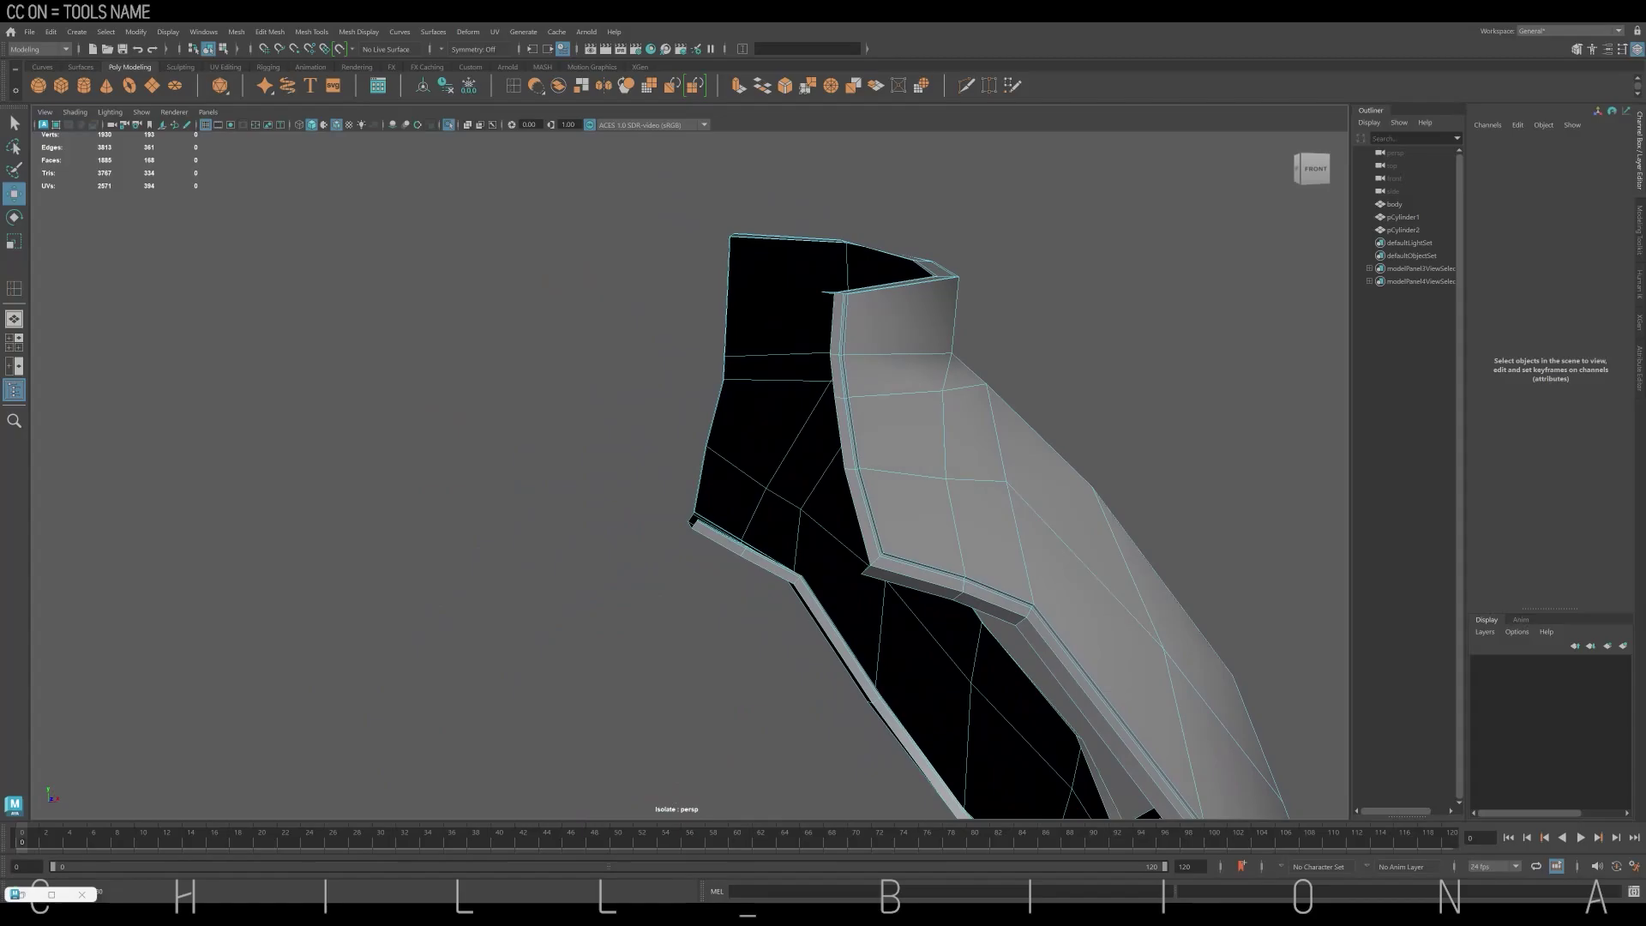
key(space)
Move the neckline vertex column slightly right in the front view
key(F9)
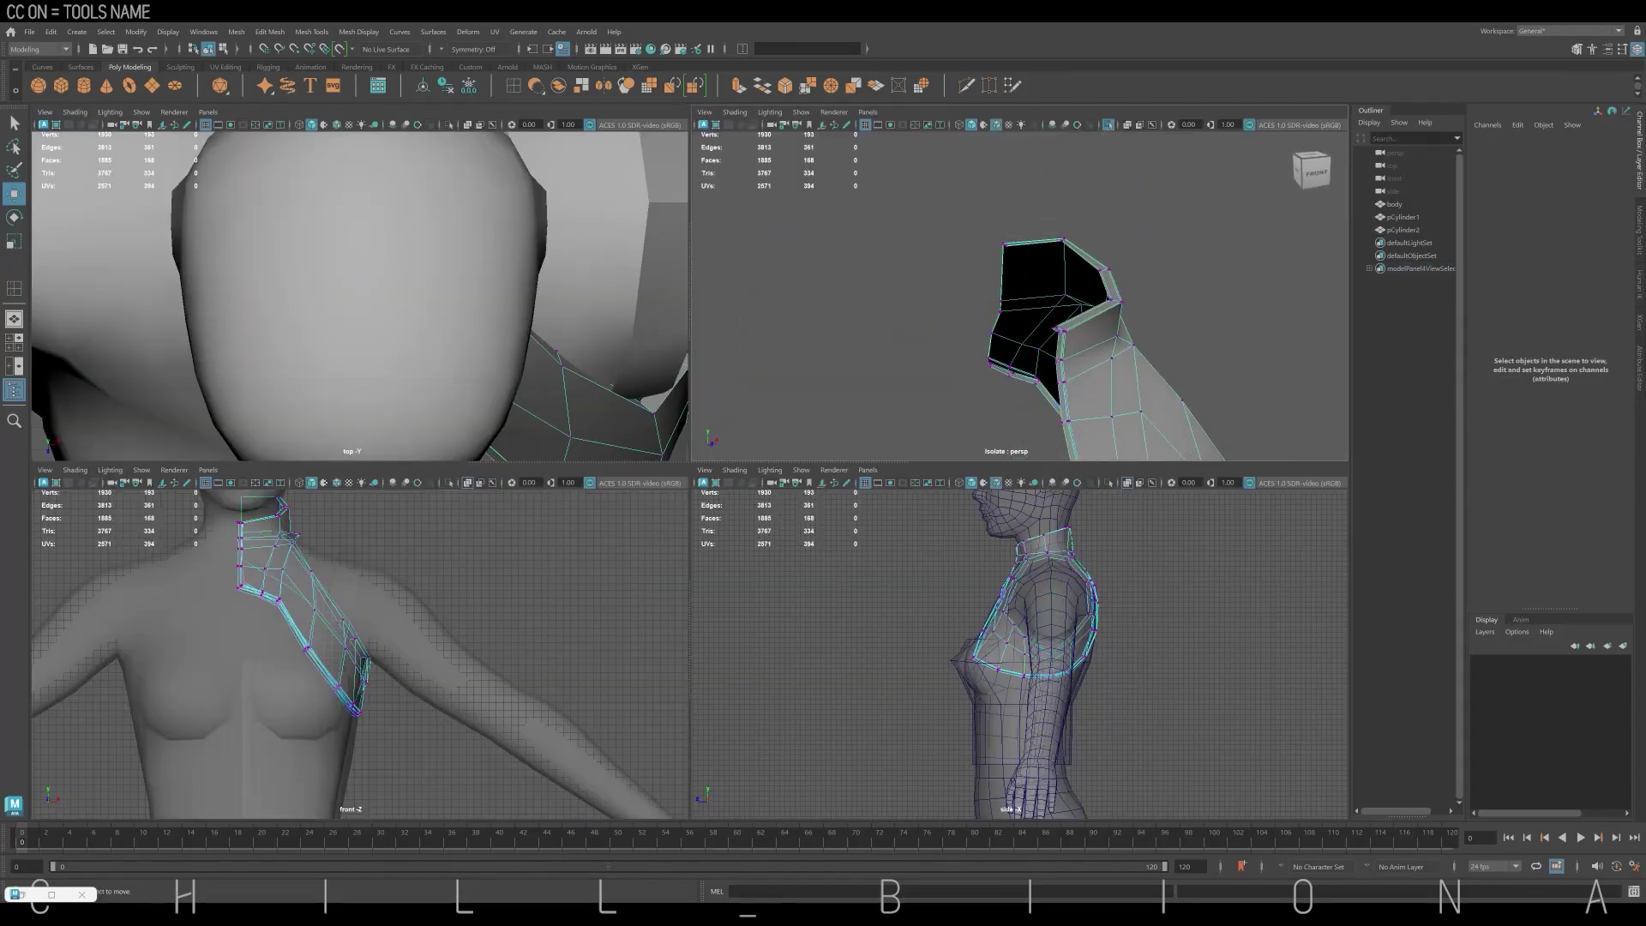
drag(928, 208, 1009, 384)
key(r)
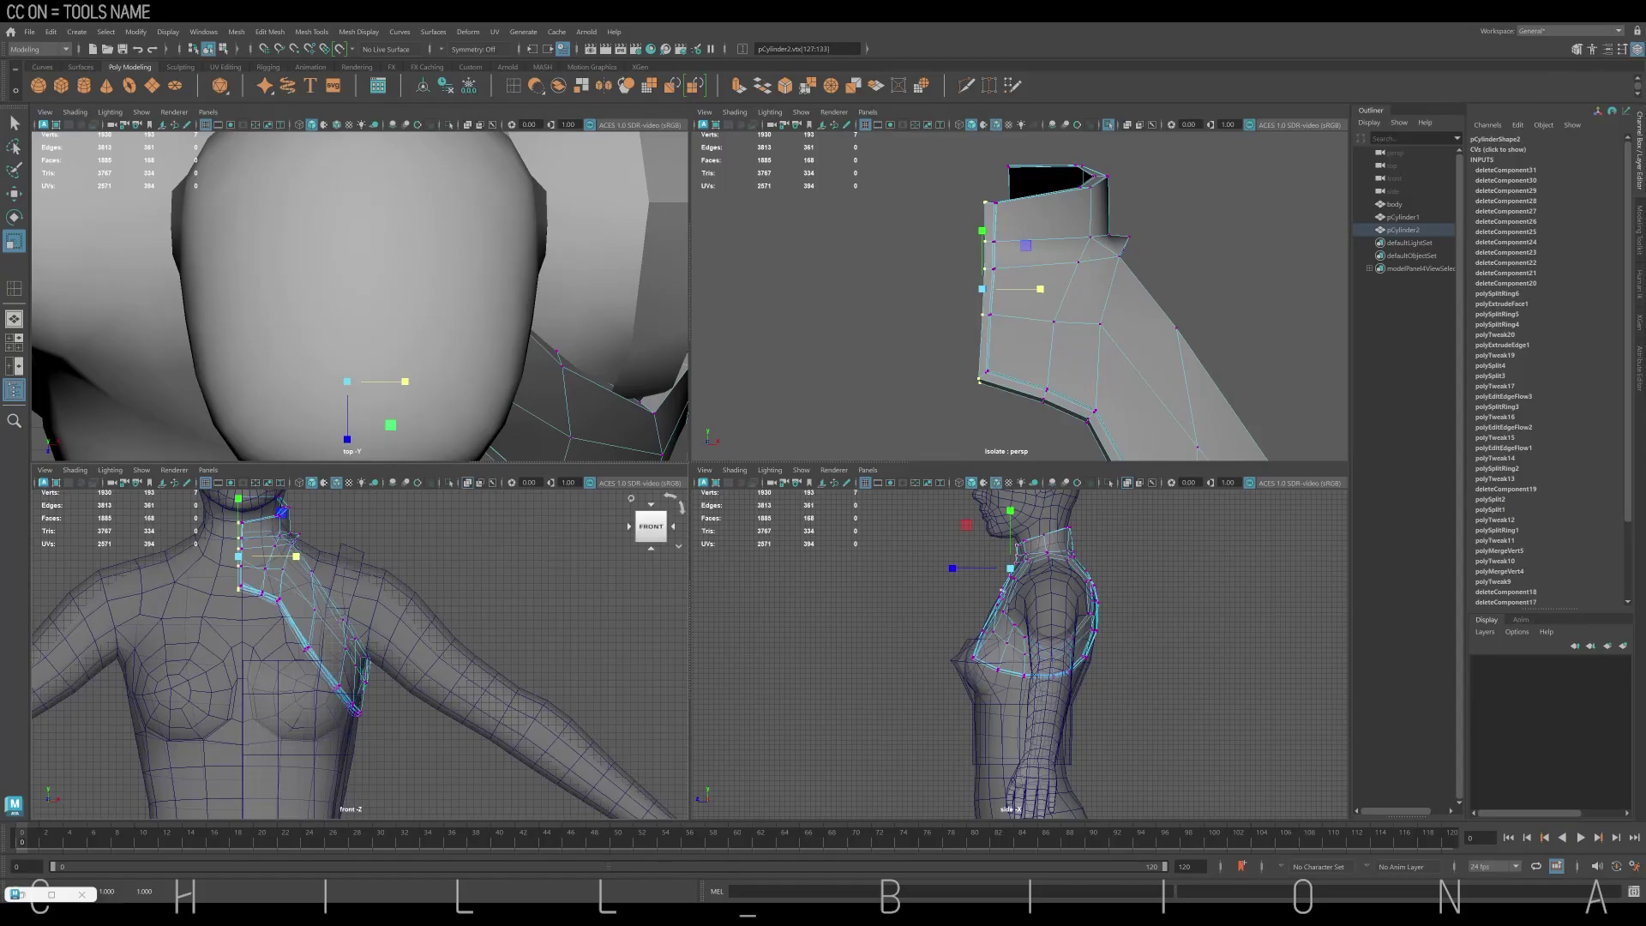
alt+drag(969, 175, 937, 173)
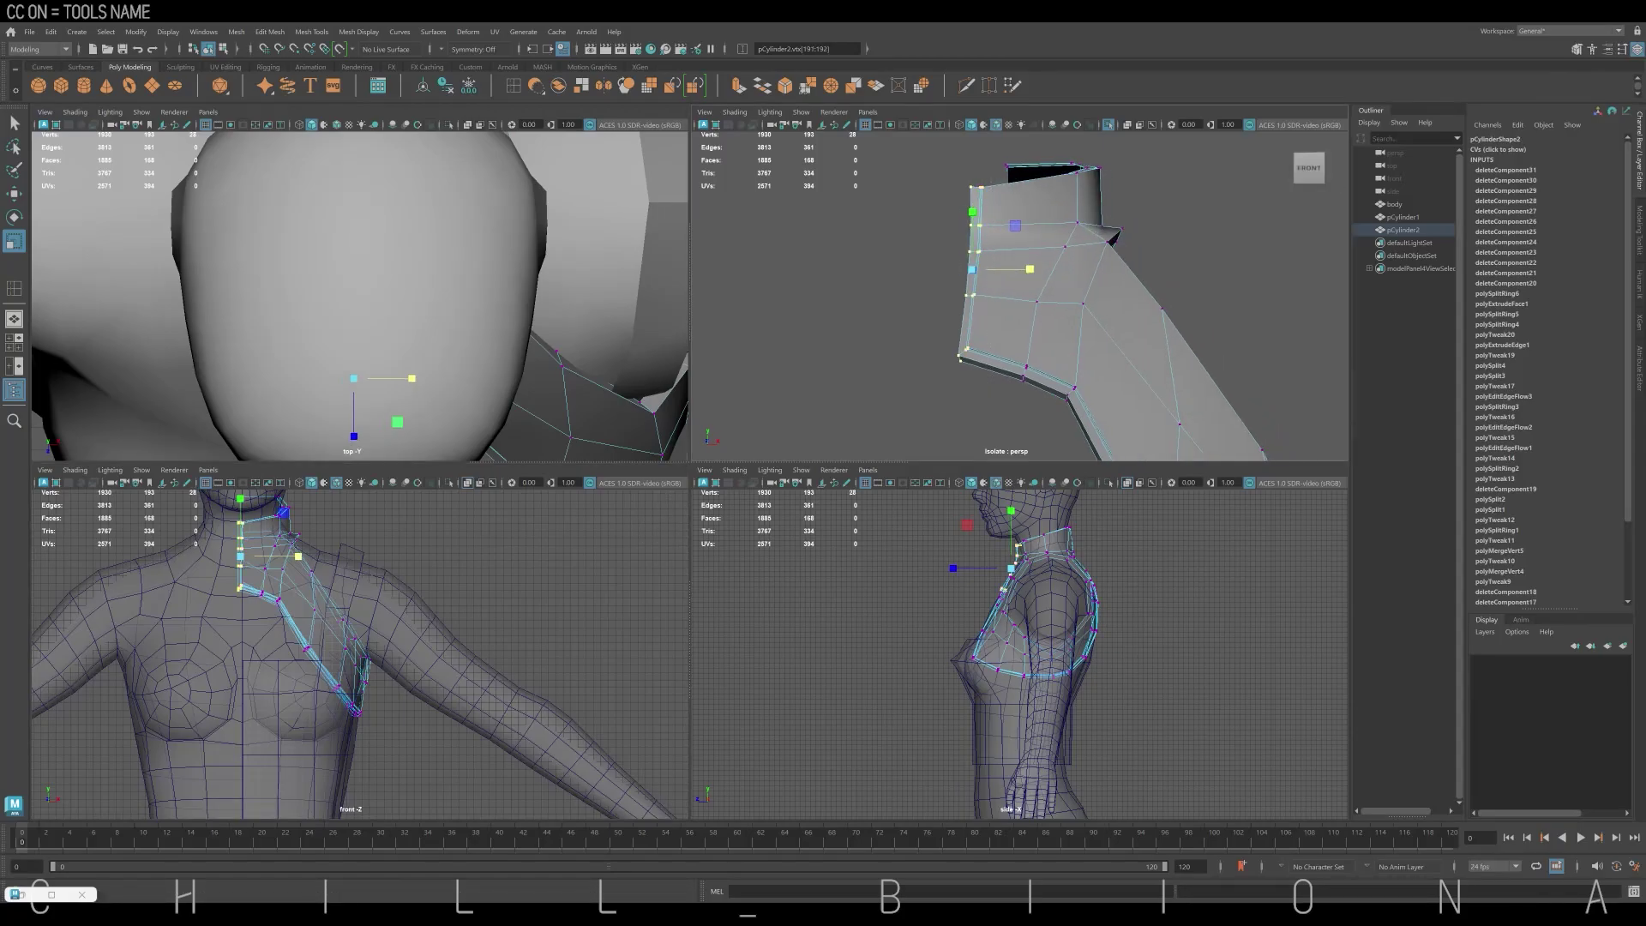
key(space)
scroll(686, 472, down, 2)
key(w)
drag(600, 381, 606, 381)
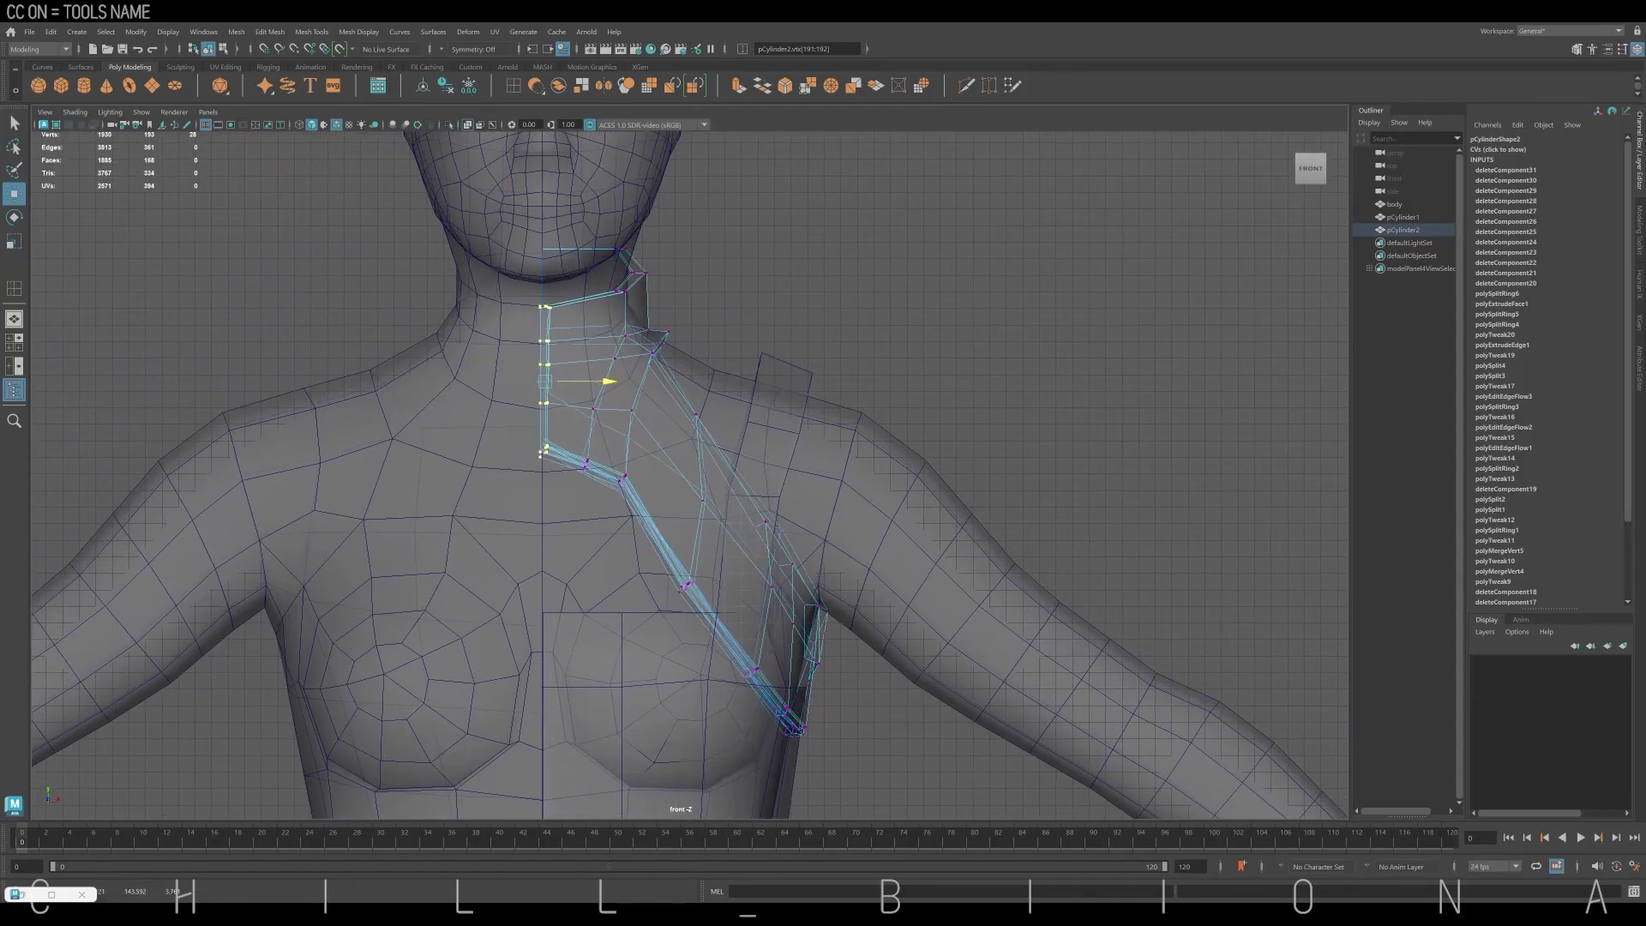
key(ctrl+z)
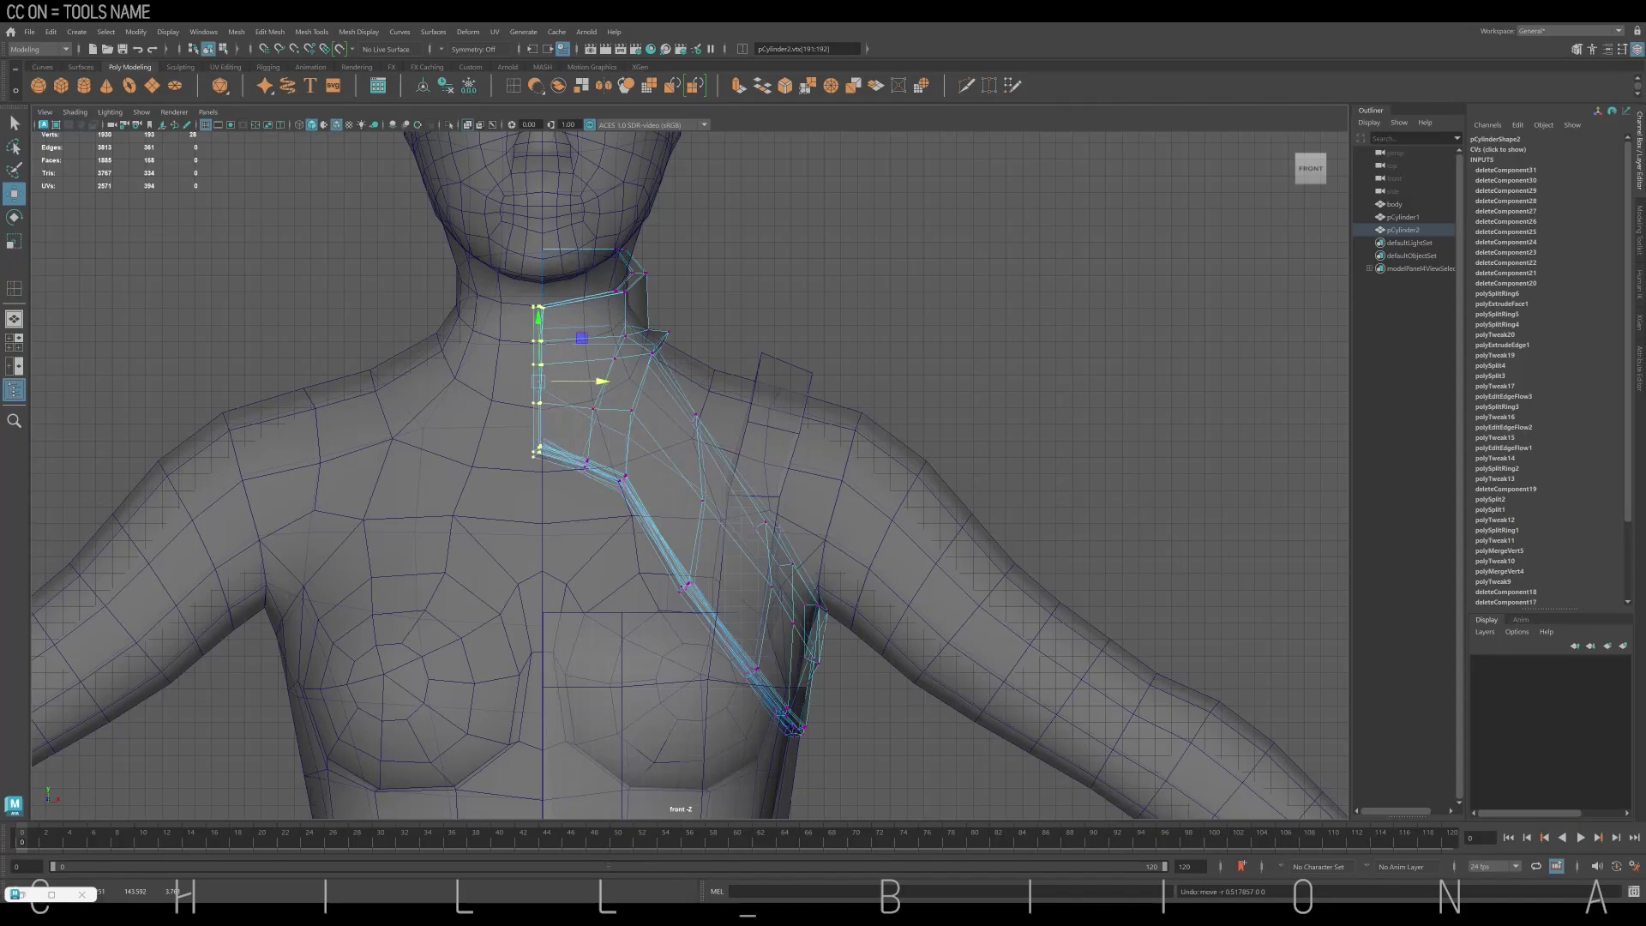
drag(600, 380, 608, 381)
key(space)
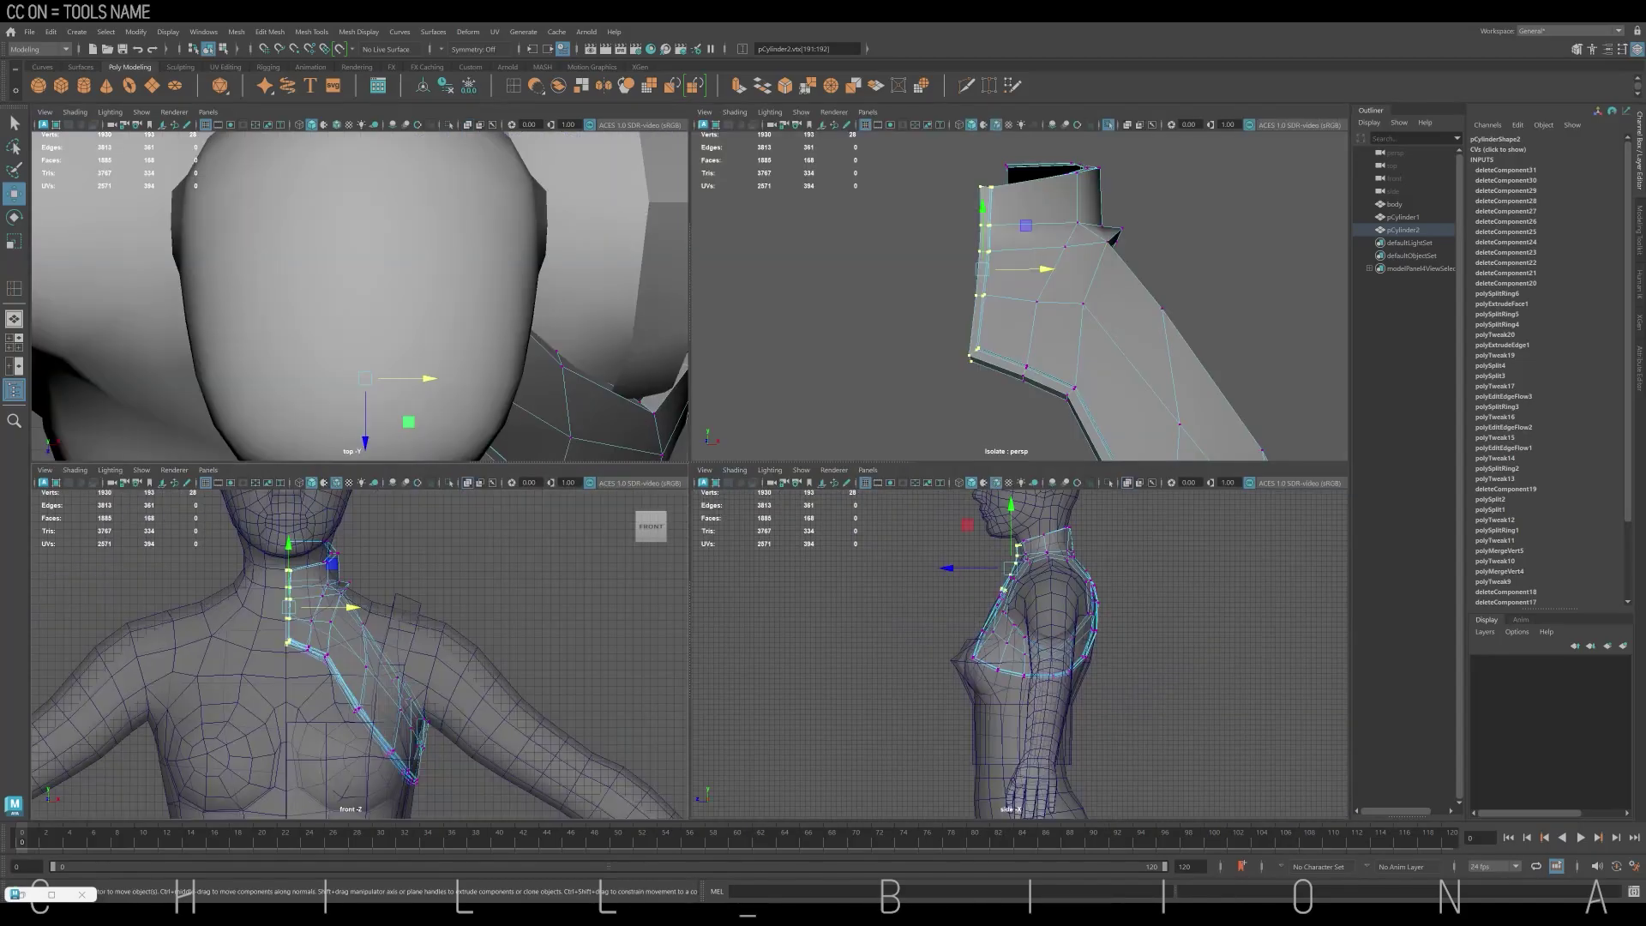
key(space)
Preview smoothed, adjust the neck ring and rear collar vertices, then reselect the body
key(3)
alt+drag(771, 429, 600, 428)
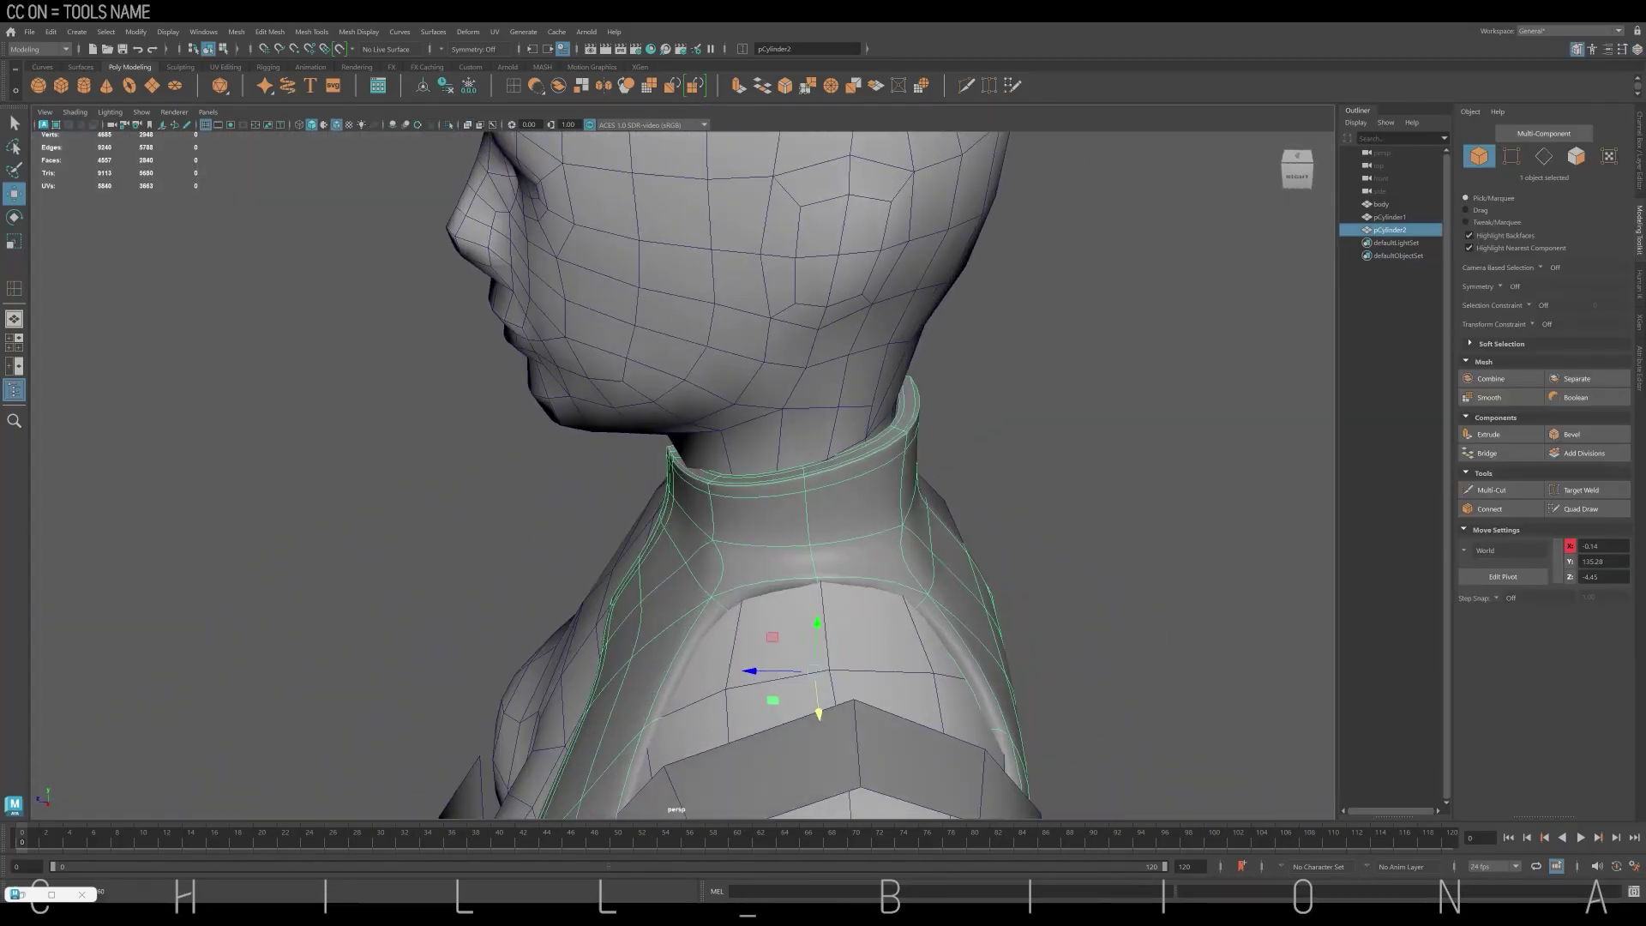
key(F9)
drag(921, 369, 874, 450)
scroll(857, 428, up, 1)
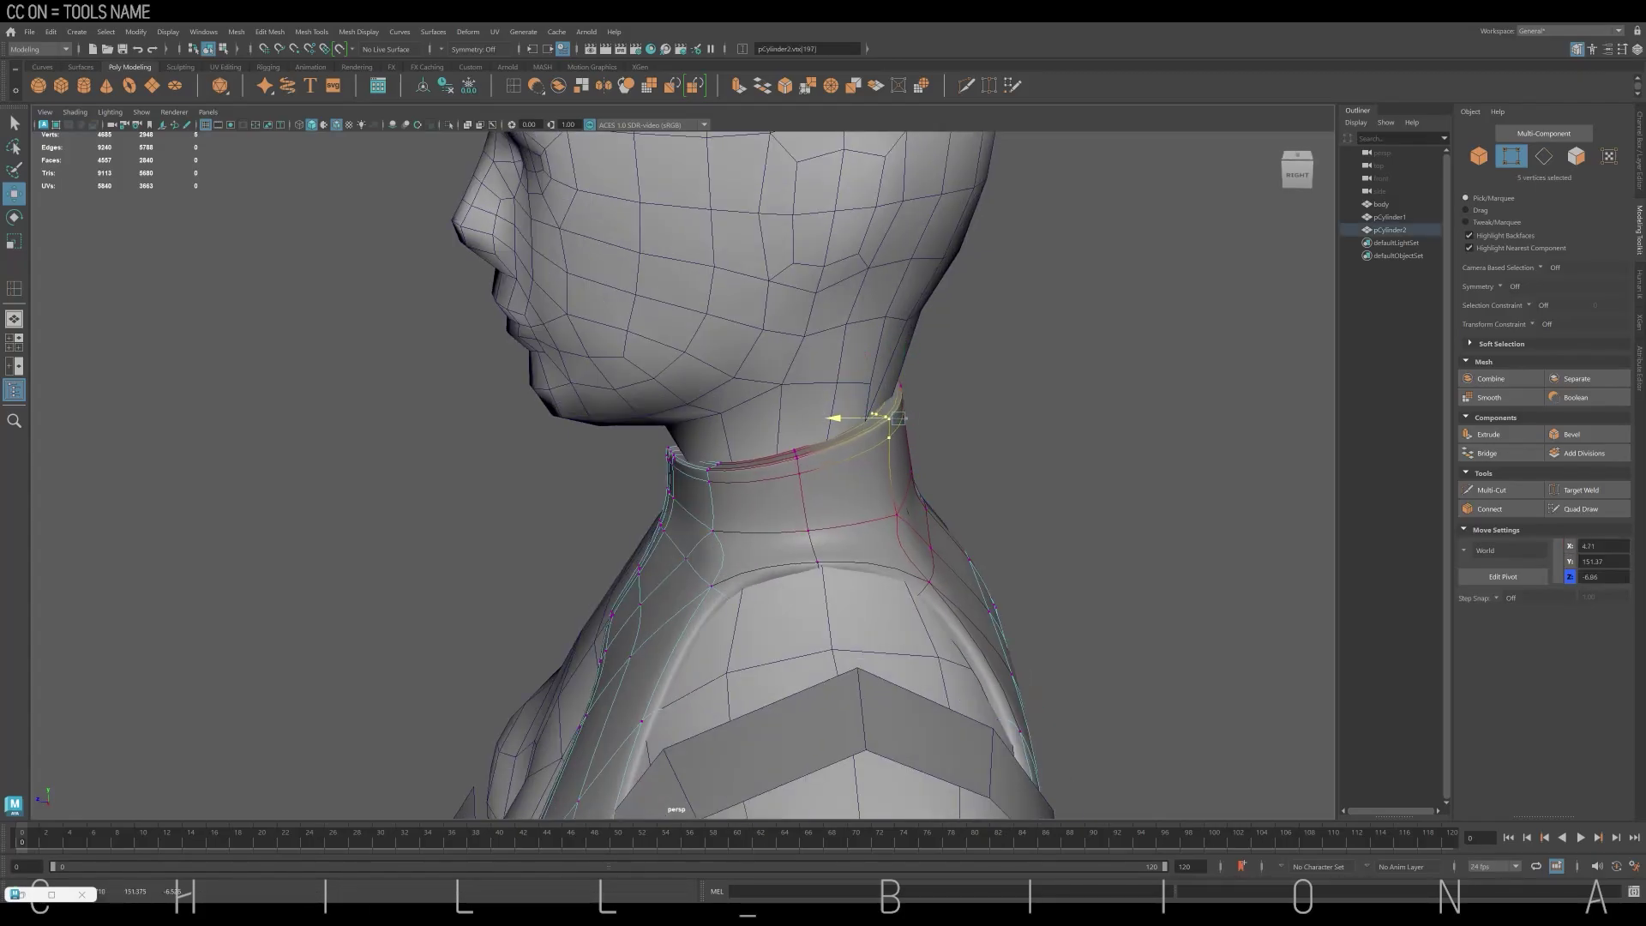
alt+drag(857, 514, 823, 515)
mouse_move(874, 378)
mouse_down()
mouse_move(909, 428)
mouse_move(471, 428)
mouse_up()
drag(480, 489, 518, 527)
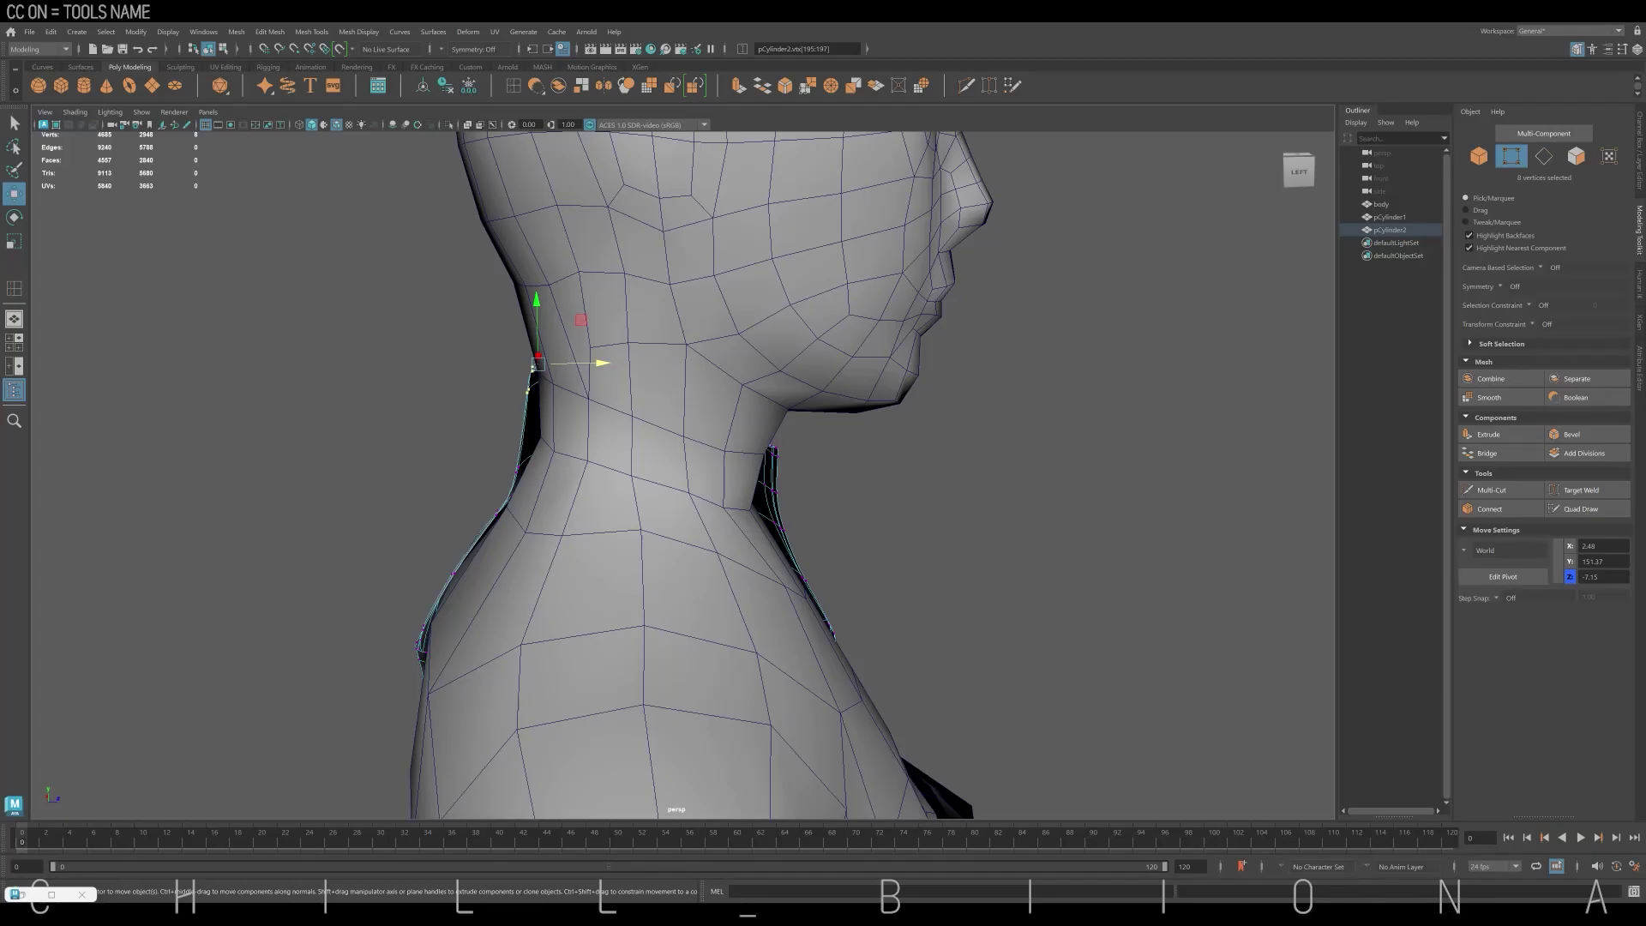
alt+drag(771, 428, 515, 411)
key(F8)
click(943, 514)
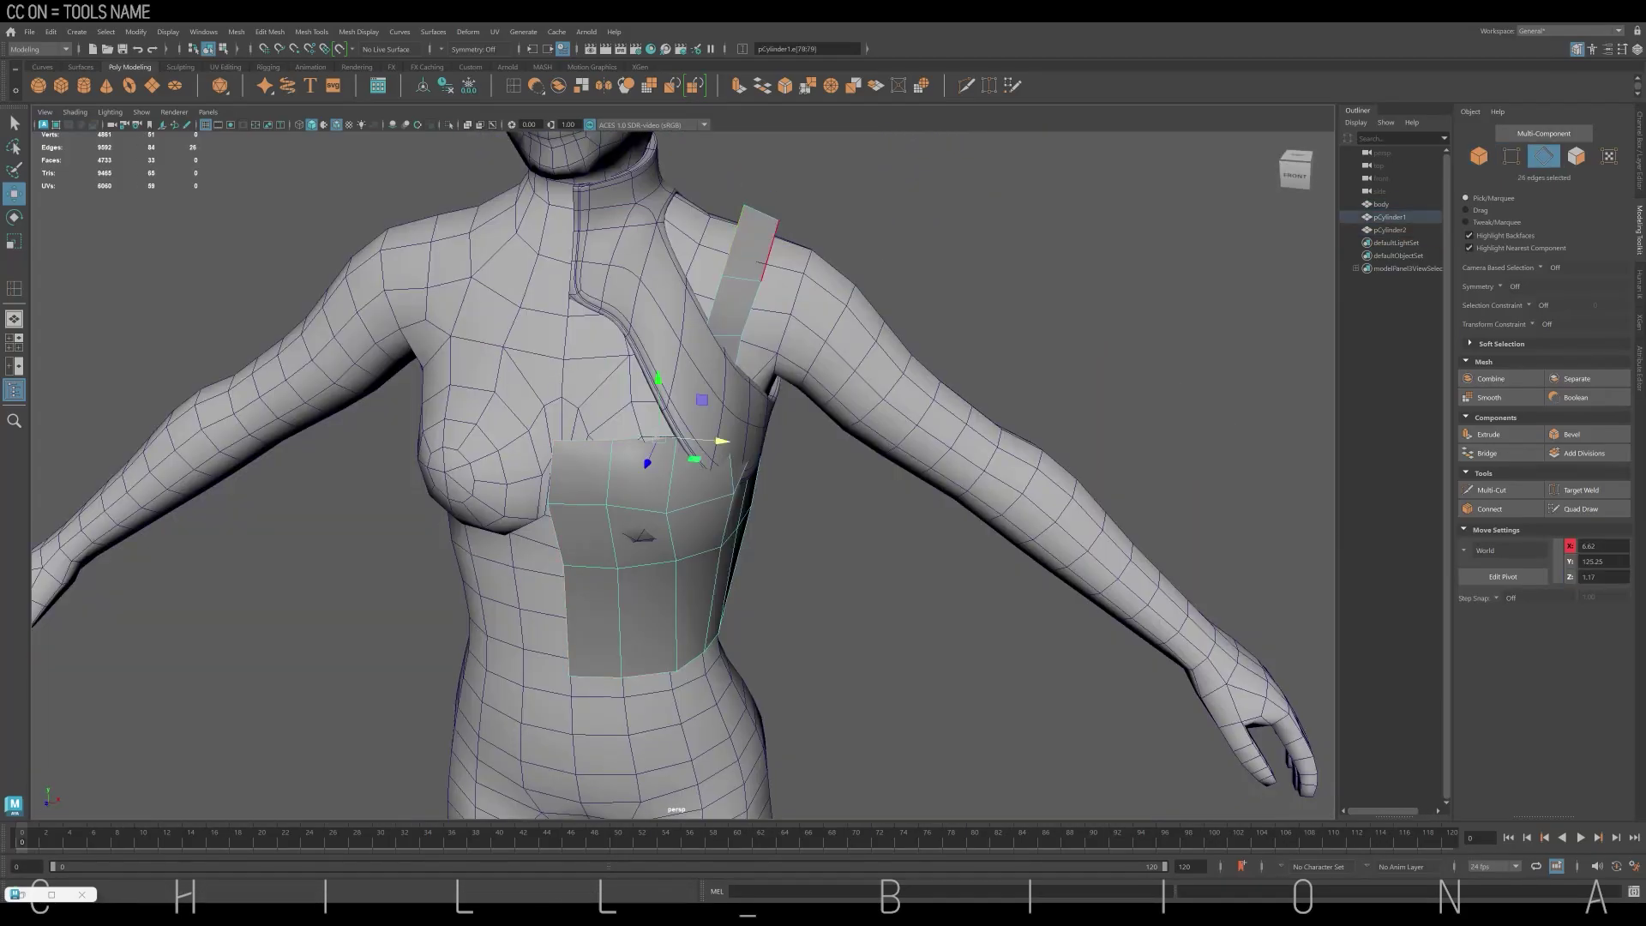
Extrude the chest panel's border edges into a strip and delete unwanted strip faces
click(738, 85)
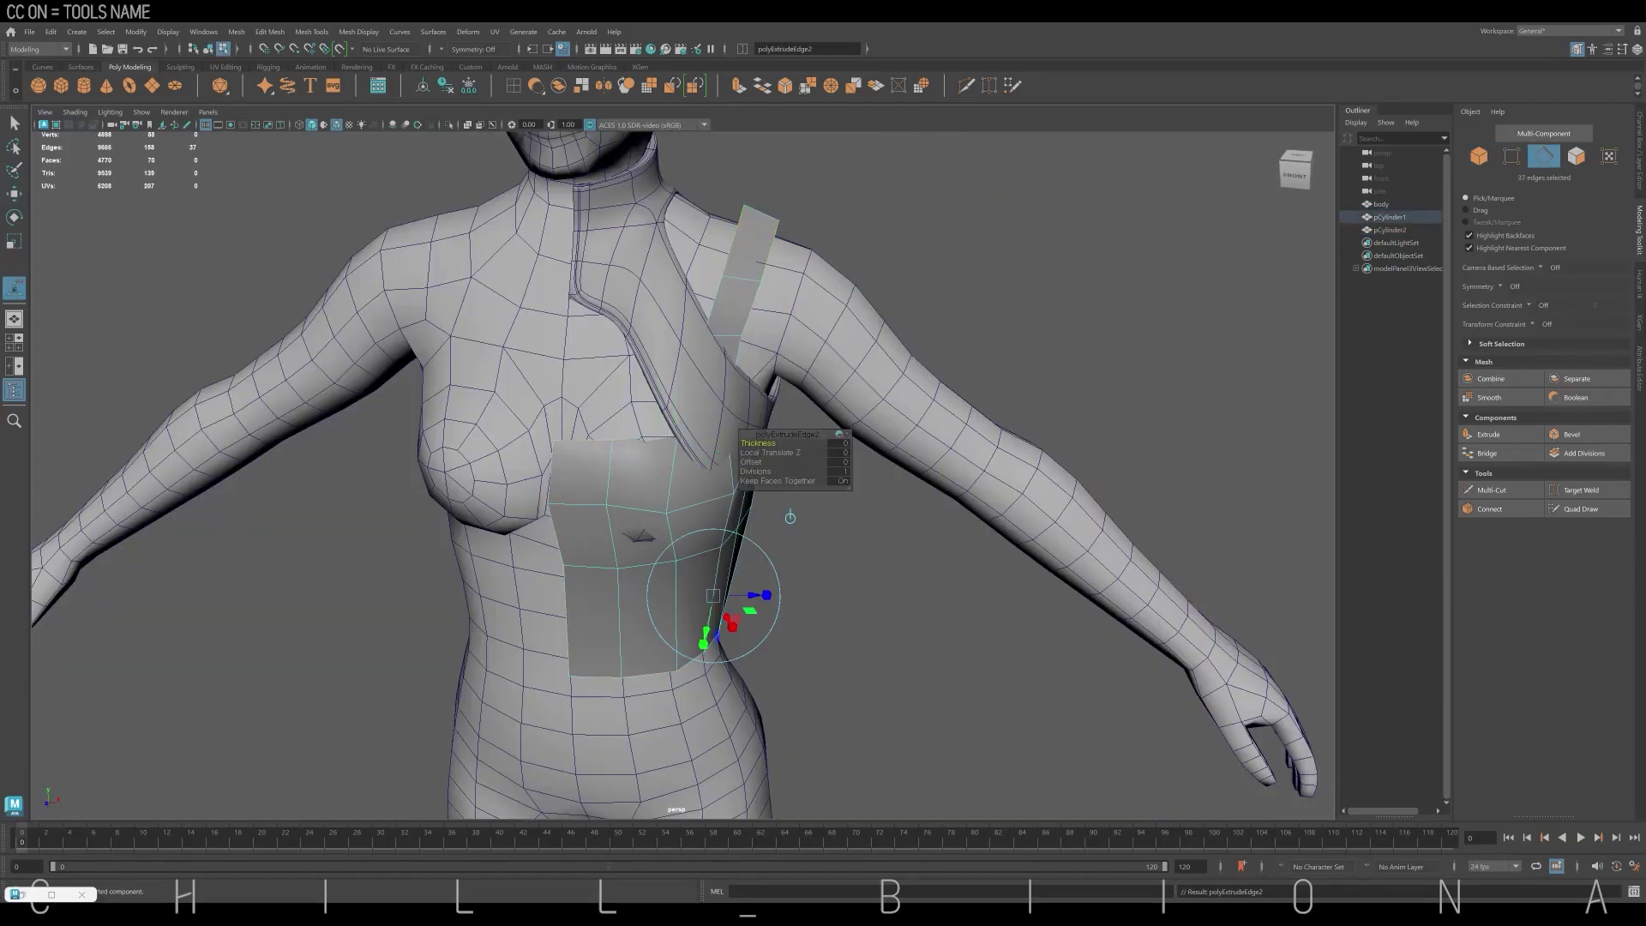
mouse_move(789, 516)
alt+mouse_down()
mouse_move(651, 514)
mouse_move(729, 364)
mouse_move(671, 398)
mouse_move(600, 480)
alt+mouse_up()
key(F11)
click(730, 365)
key(Delete)
Insert edge loops across the new strip and the strap
click(512, 85)
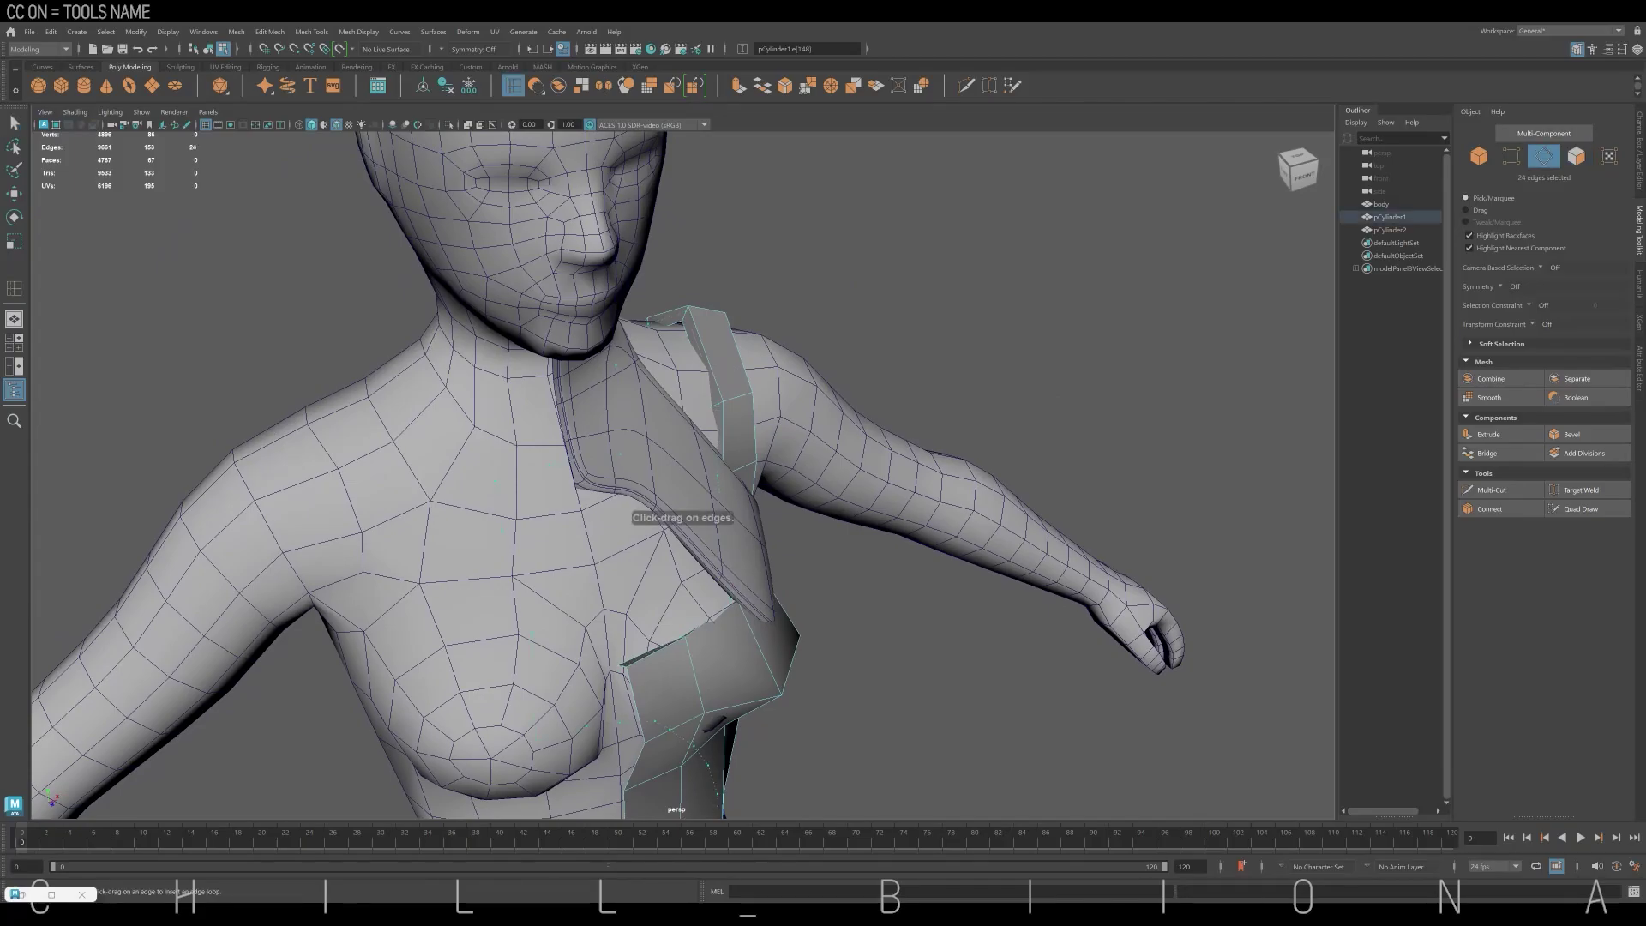
drag(729, 403, 857, 403)
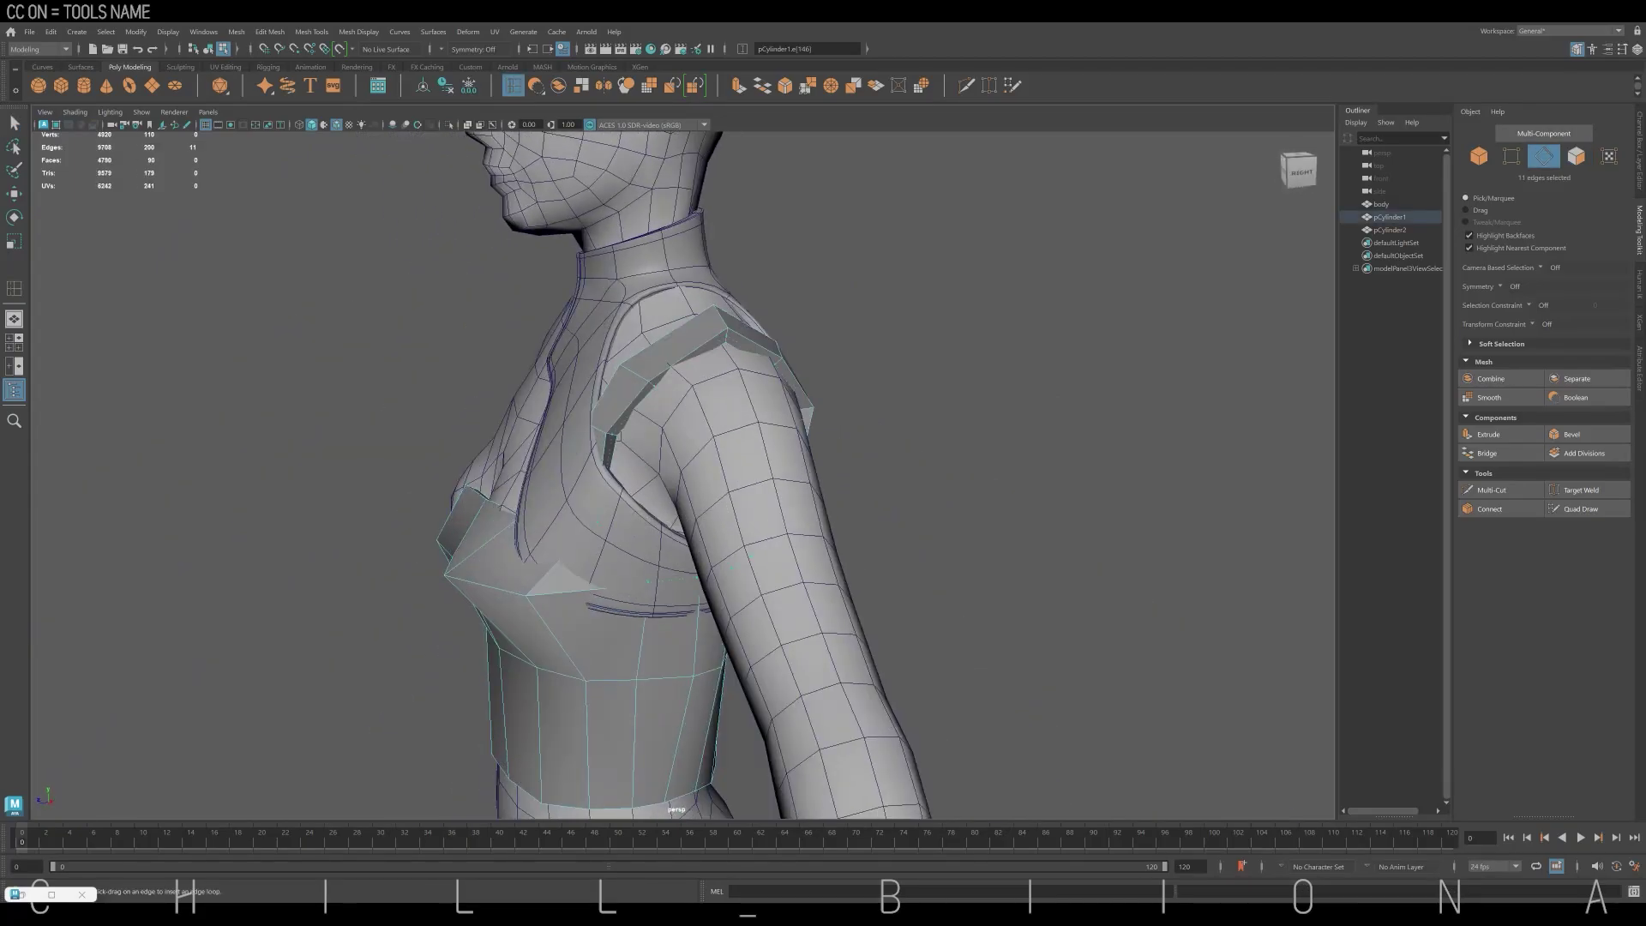
drag(686, 360, 687, 362)
alt+drag(772, 514, 865, 377)
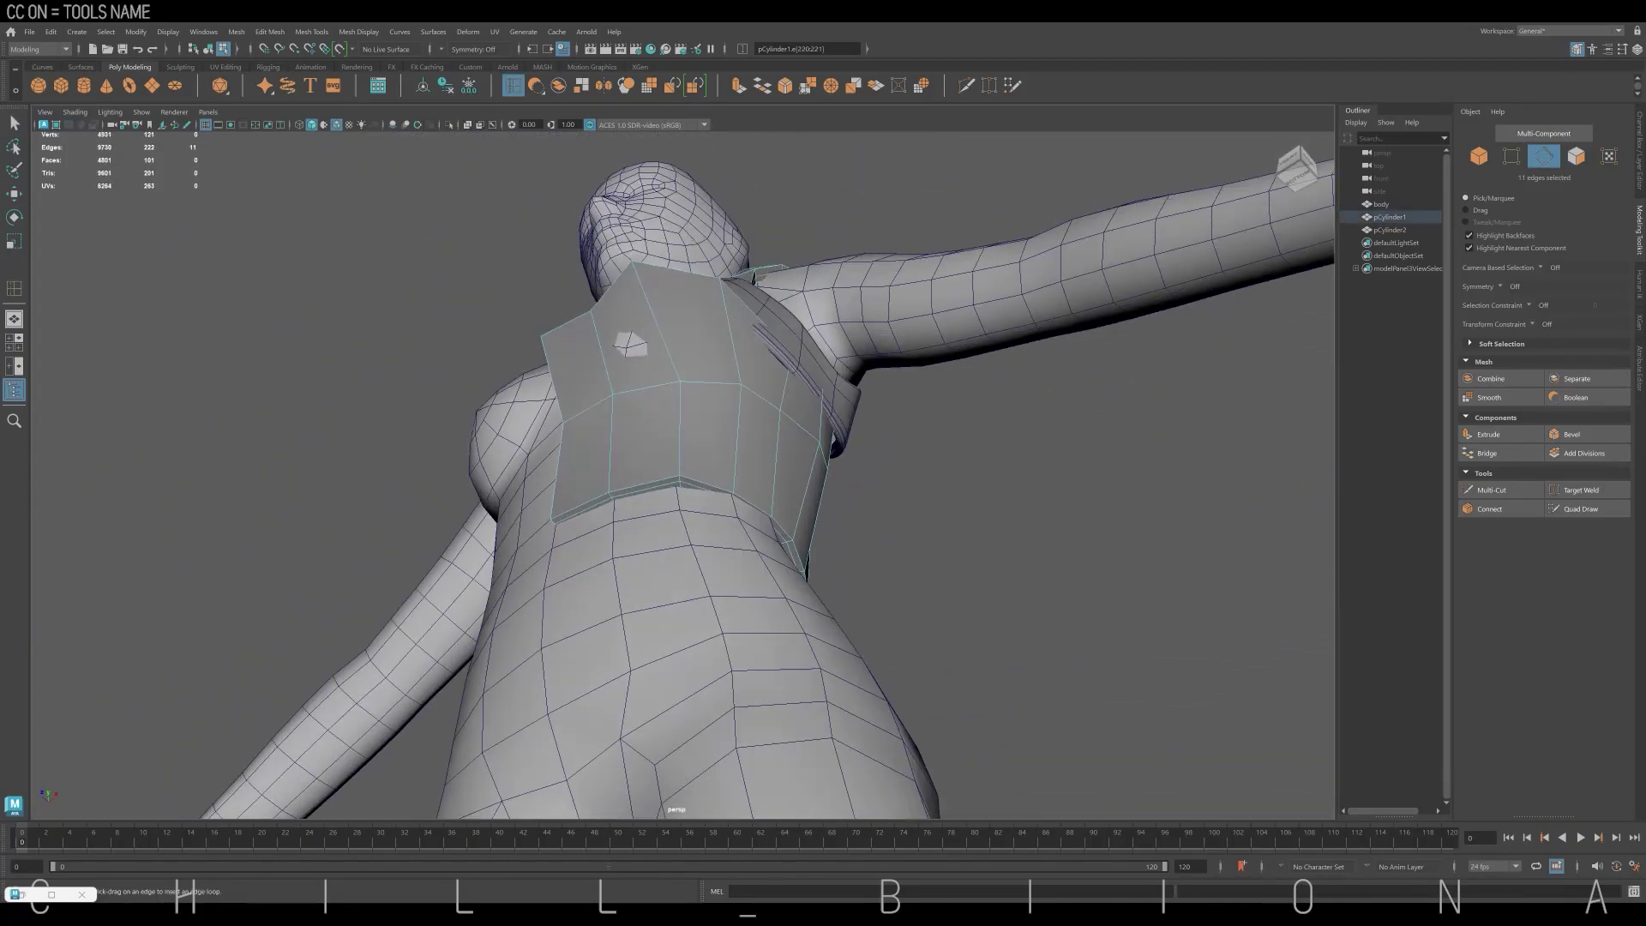
mouse_move(686, 429)
alt+mouse_down()
mouse_move(771, 386)
mouse_move(728, 428)
mouse_move(685, 412)
alt+mouse_up()
Switch to vertex editing with the Move tool in the four-panel layout
key(F8)
key(w)
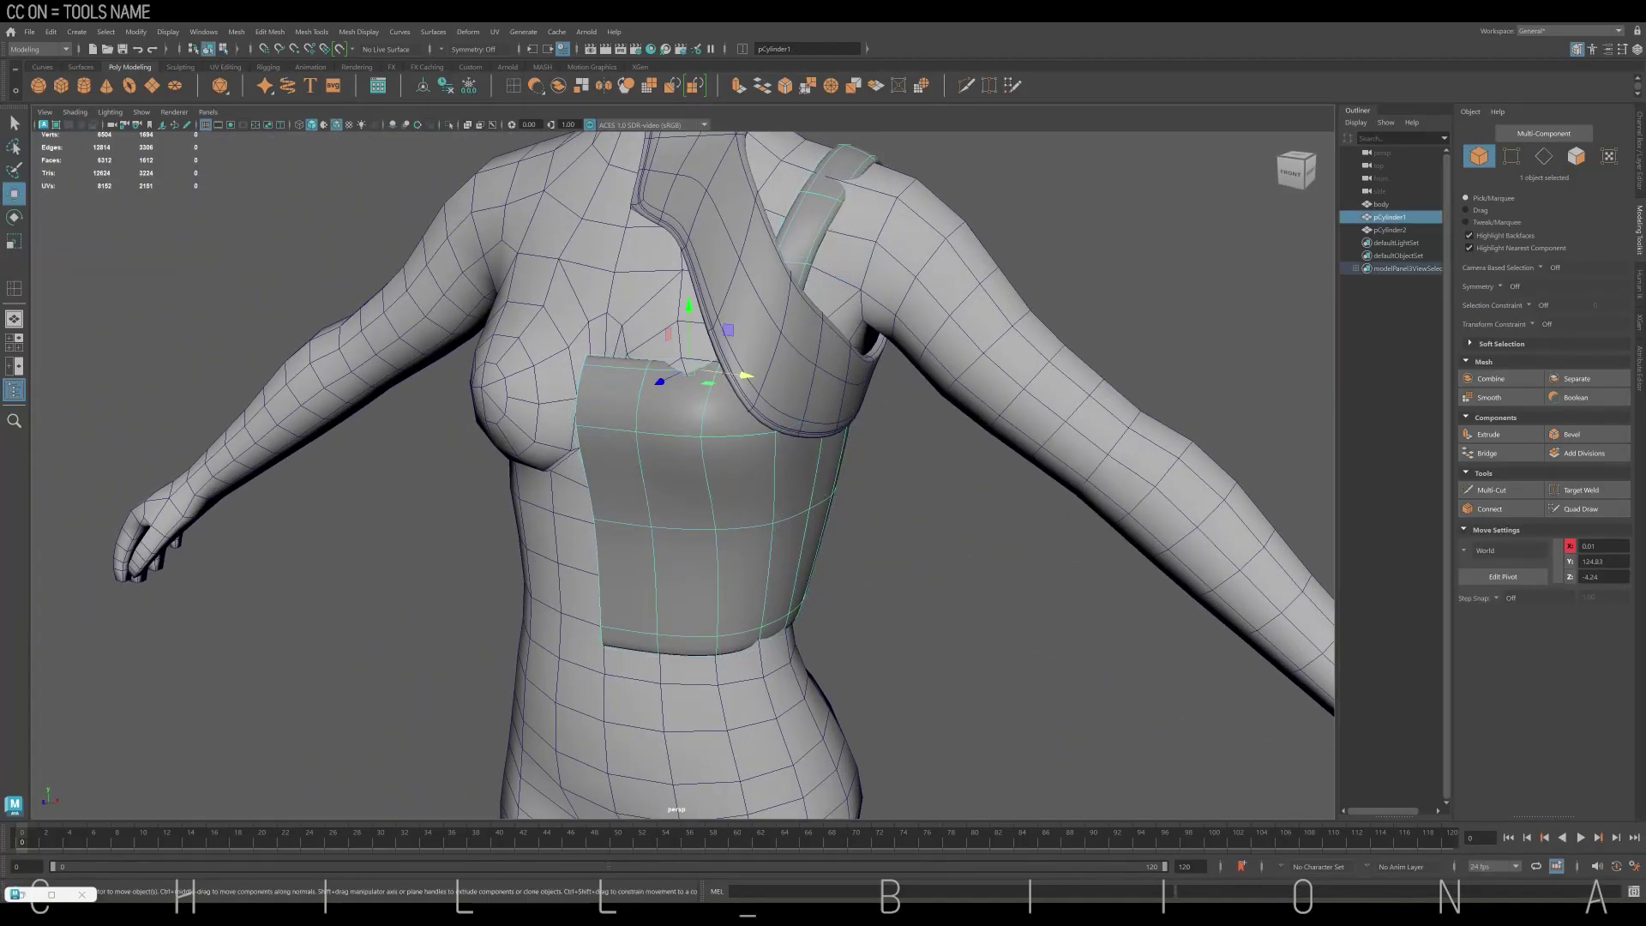
key(F9)
key(space)
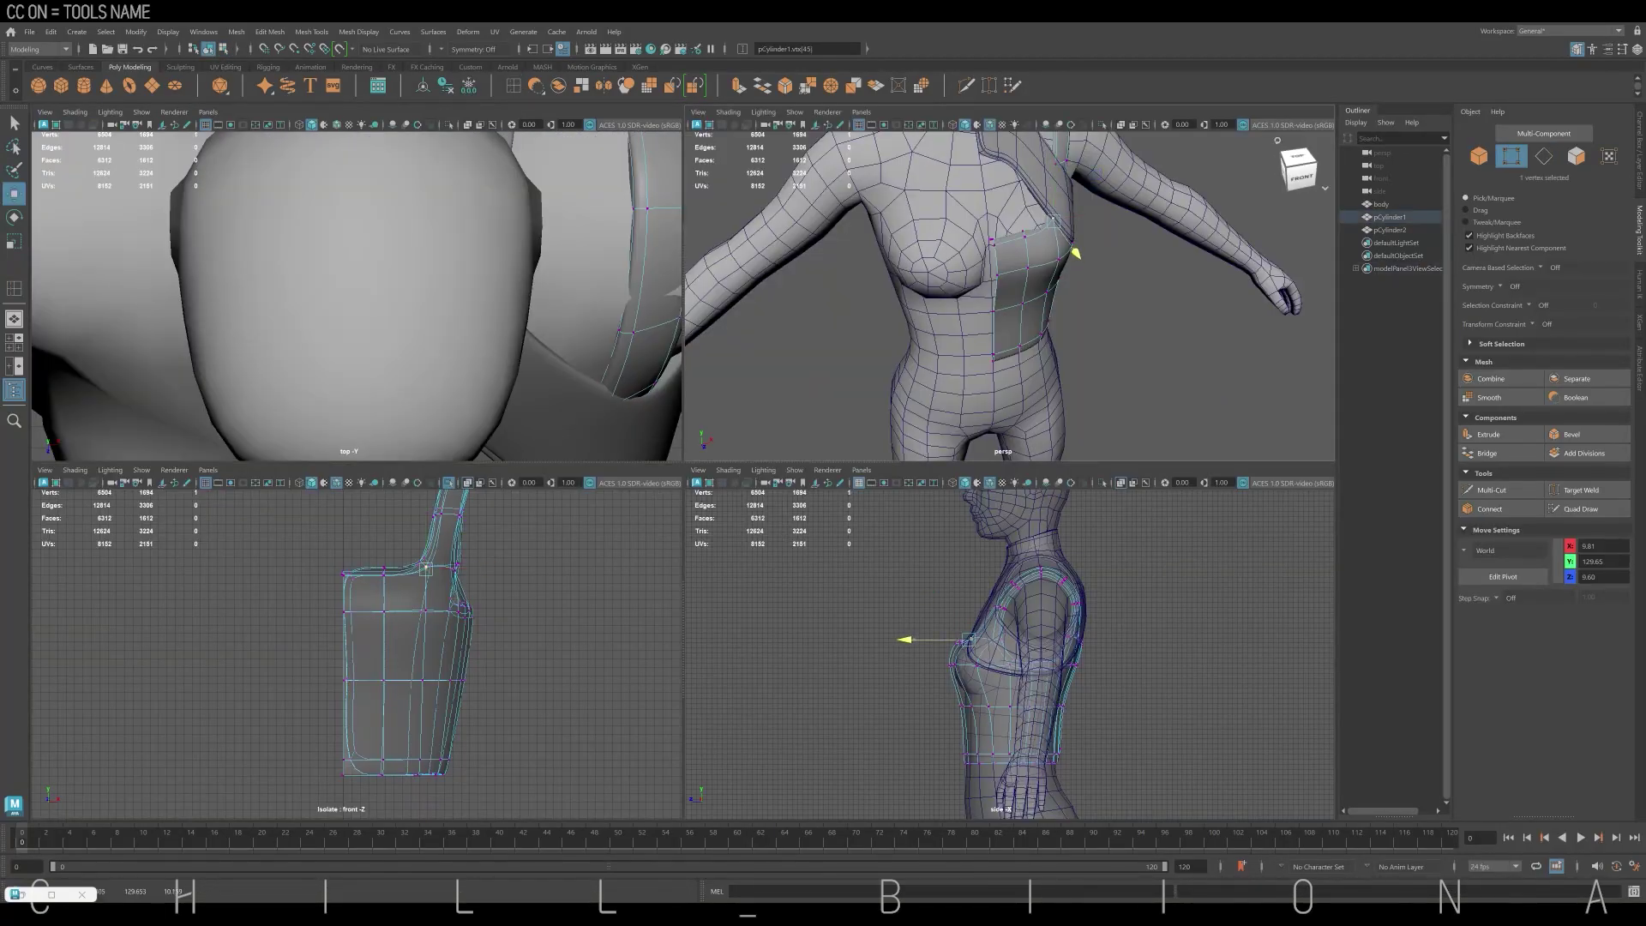
Select rows of panel vertices and shift the extruded edge strip slightly left
shift+click(992, 240)
mouse_move(994, 257)
alt+mouse_down()
mouse_move(909, 266)
mouse_move(1114, 257)
alt+mouse_up()
click(988, 276)
shift+click(1042, 277)
click(992, 242)
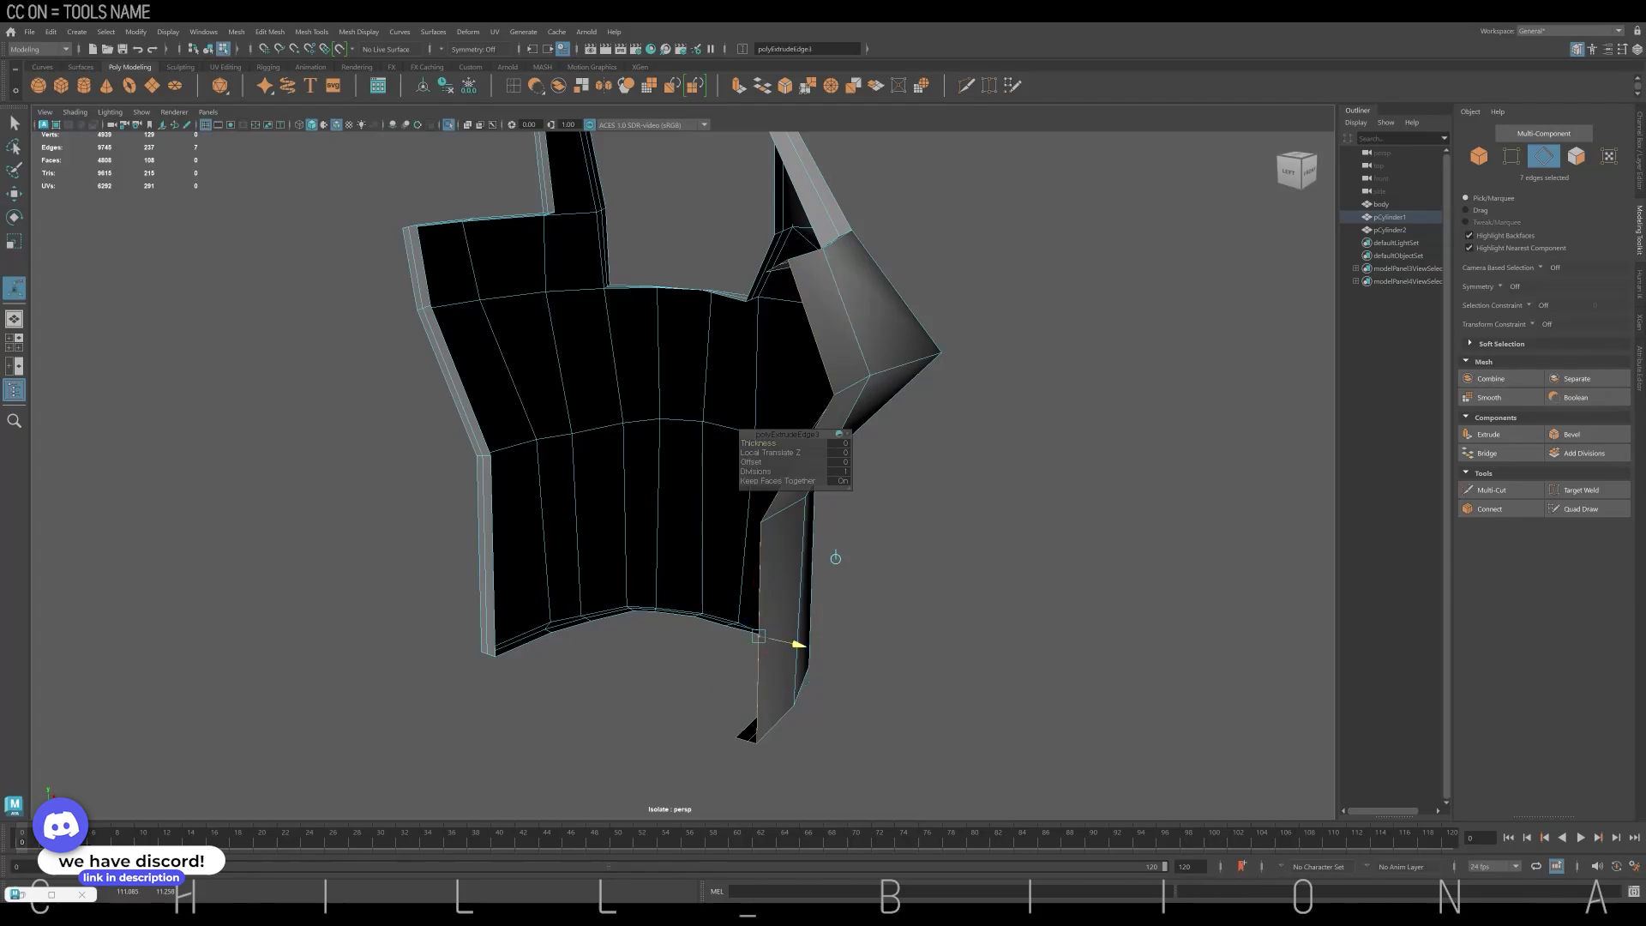
drag(797, 643, 754, 649)
Extrude the panel's side edges again and briefly preview it smoothed
key(ctrl+e)
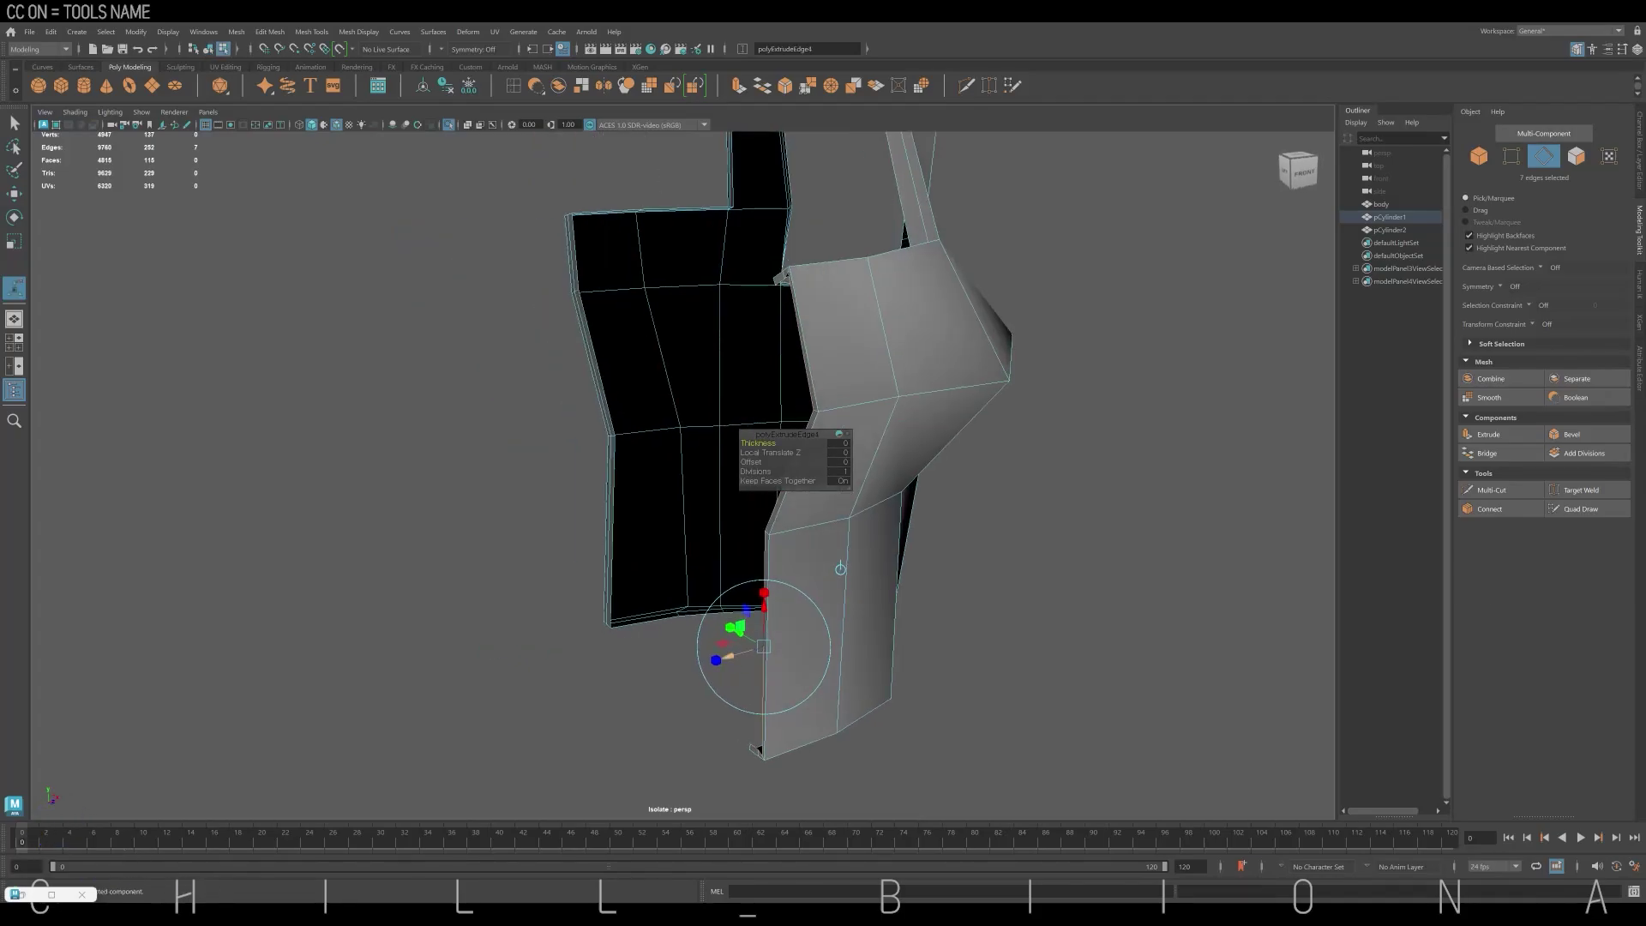
click(754, 649)
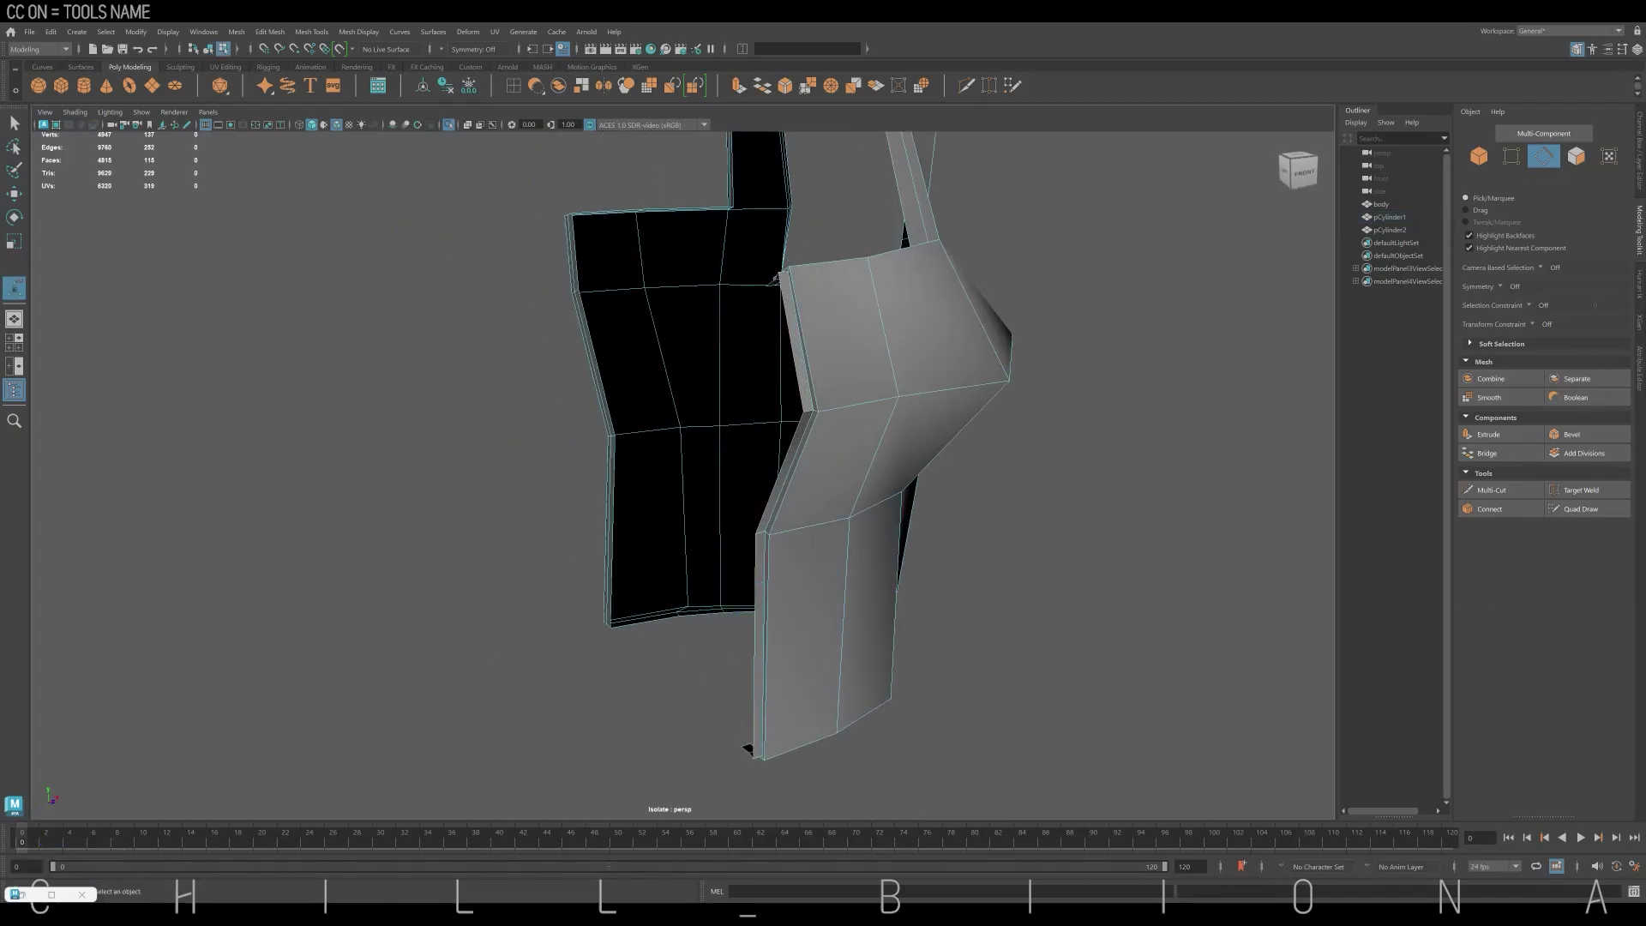
scroll(755, 649, up, 5)
key(3)
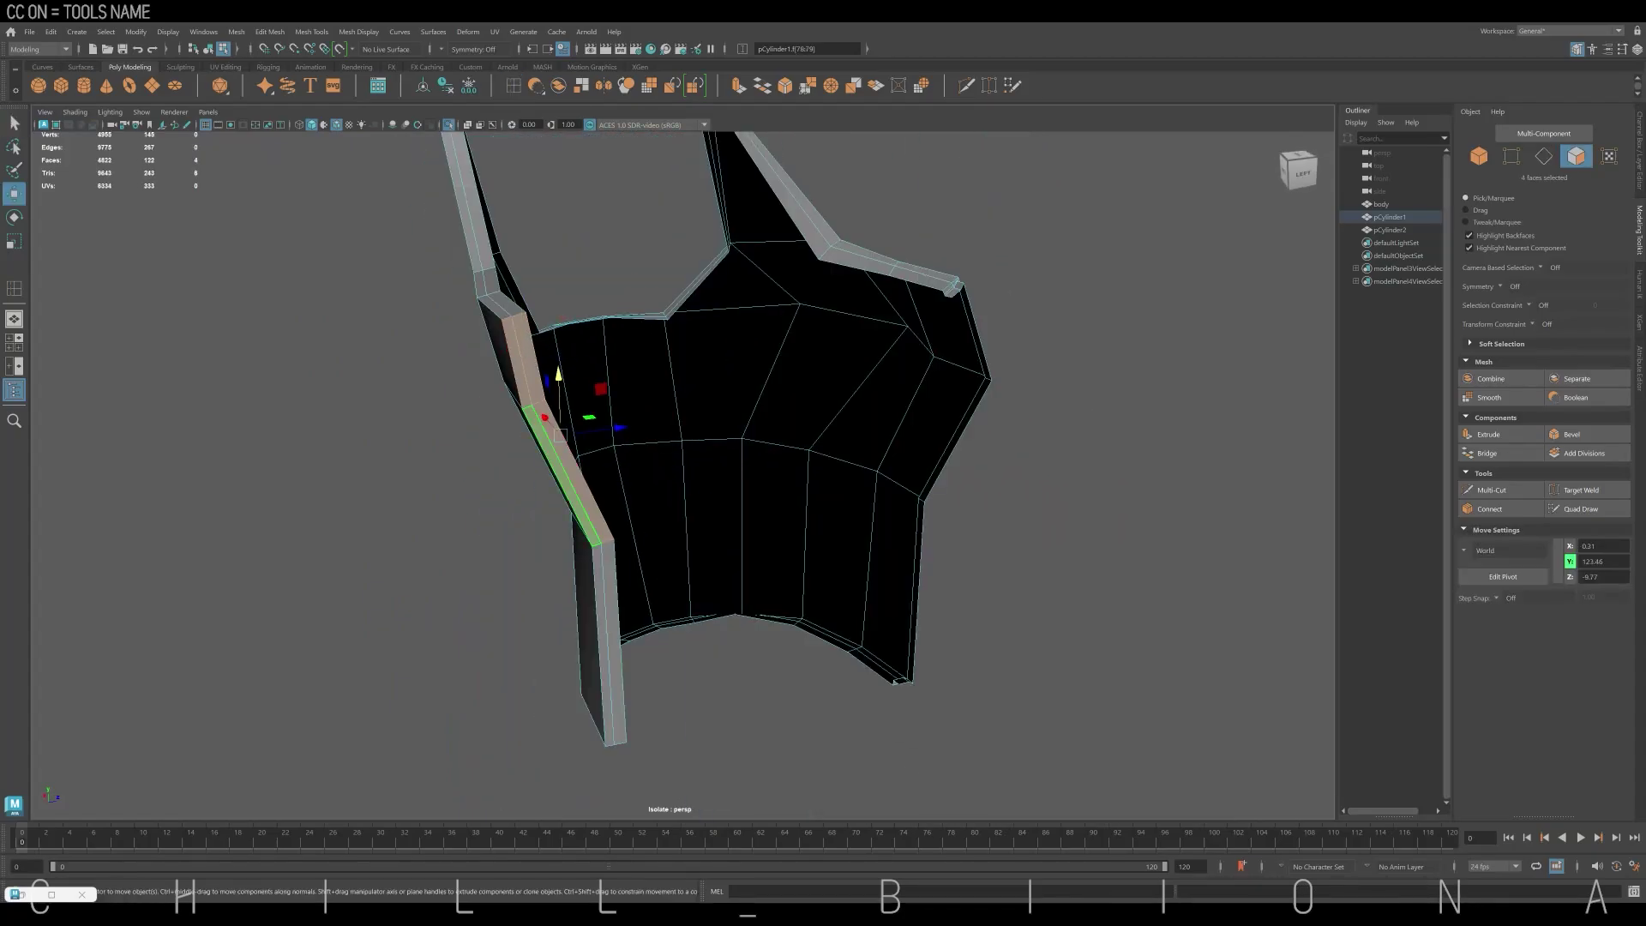
key(Delete)
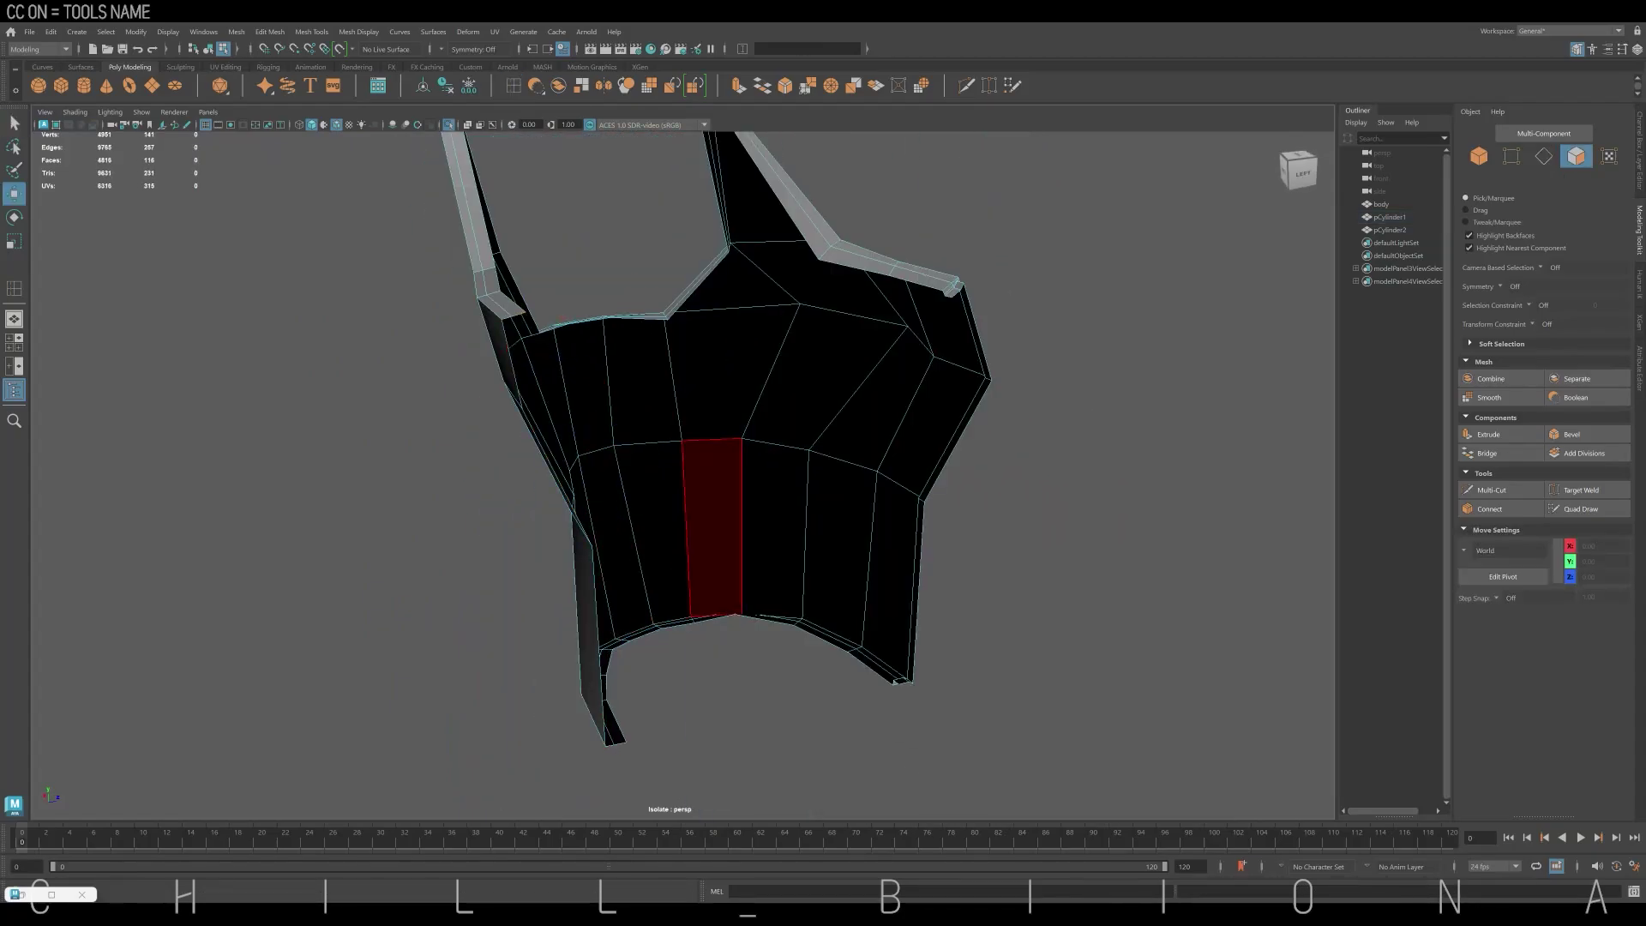
Select vertices on the panel's lower edge and at the strap base for adjustment
alt+drag(698, 478, 823, 514)
key(F9)
click(805, 491)
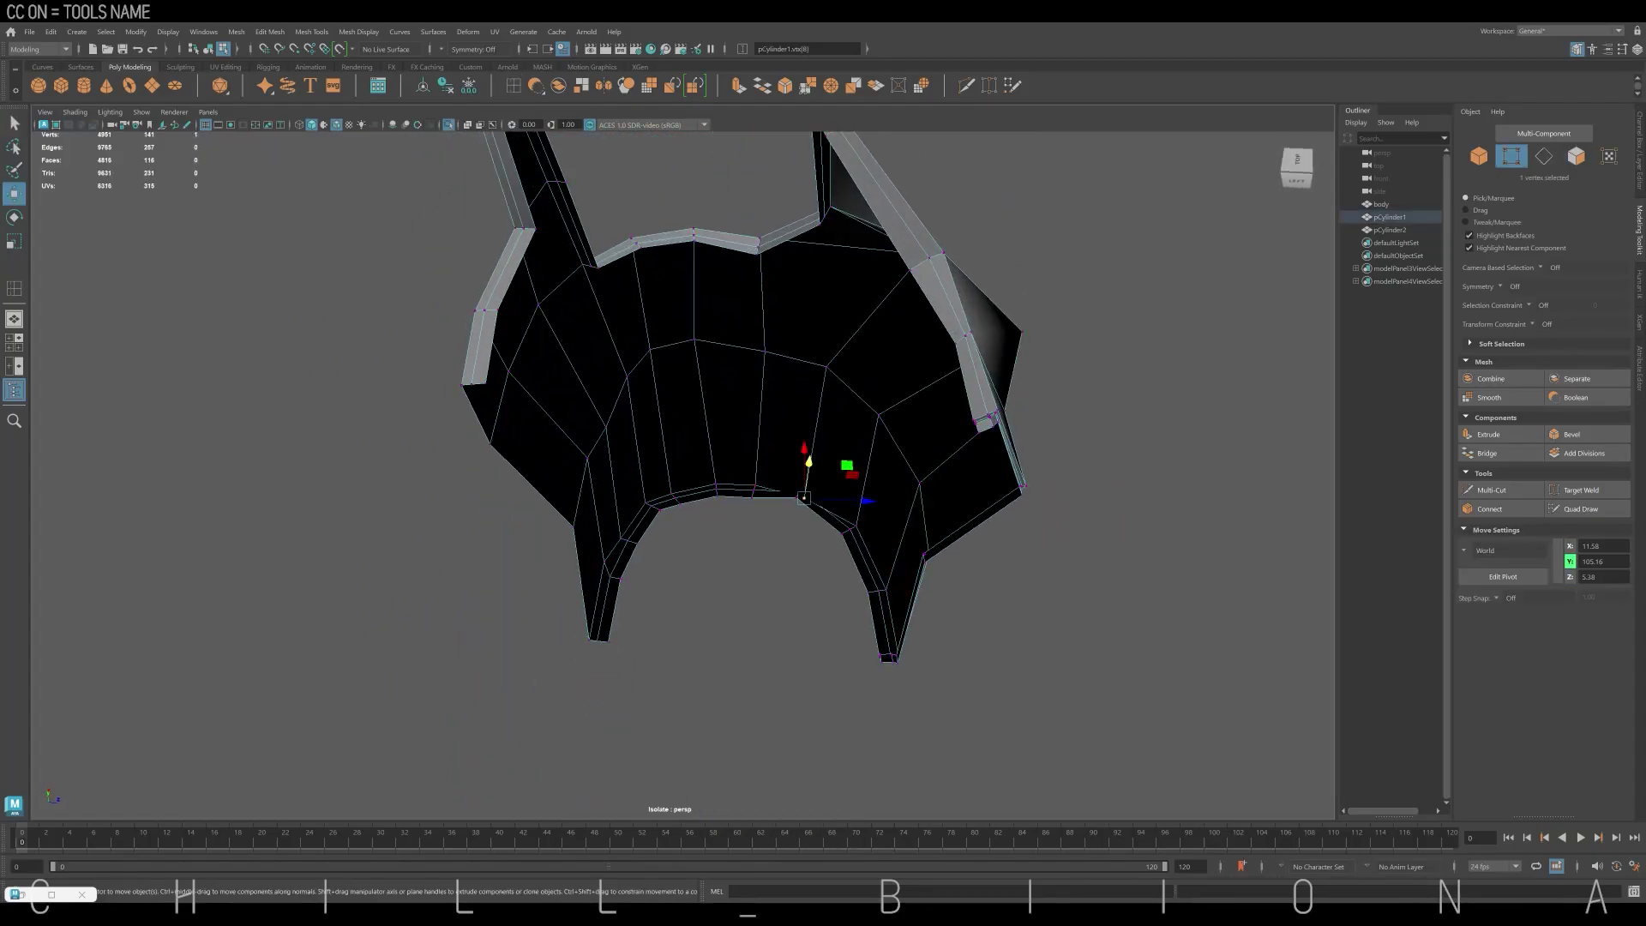
mouse_move(771, 514)
alt+mouse_down()
mouse_move(600, 480)
mouse_move(789, 523)
alt+mouse_up()
alt+drag(857, 428, 926, 403)
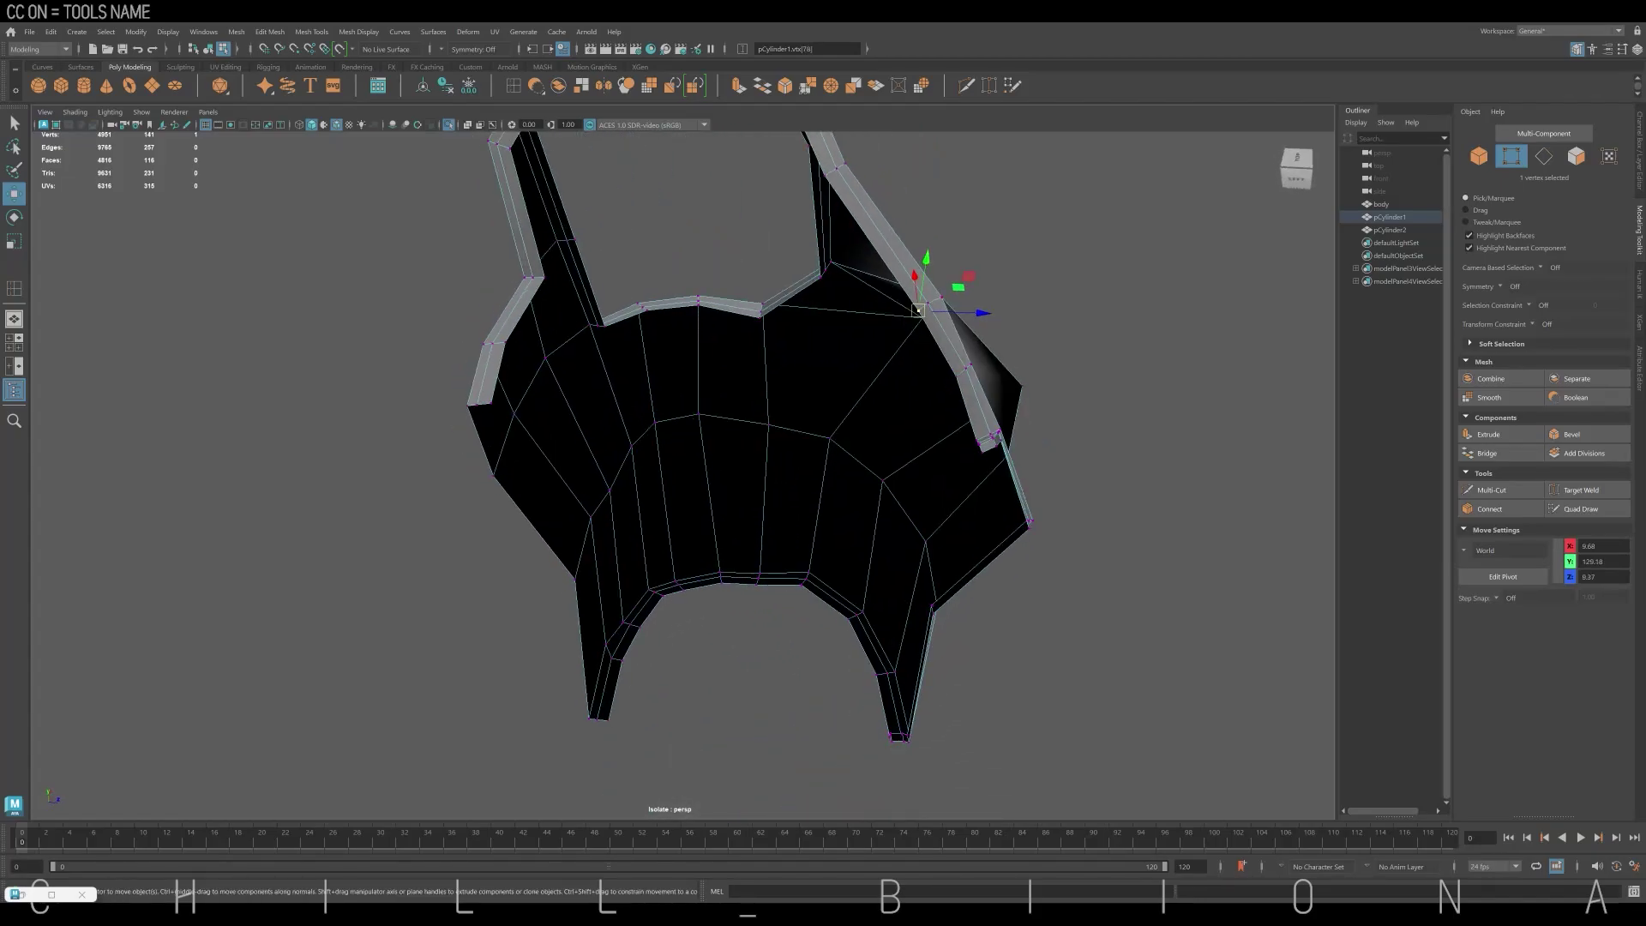
click(975, 365)
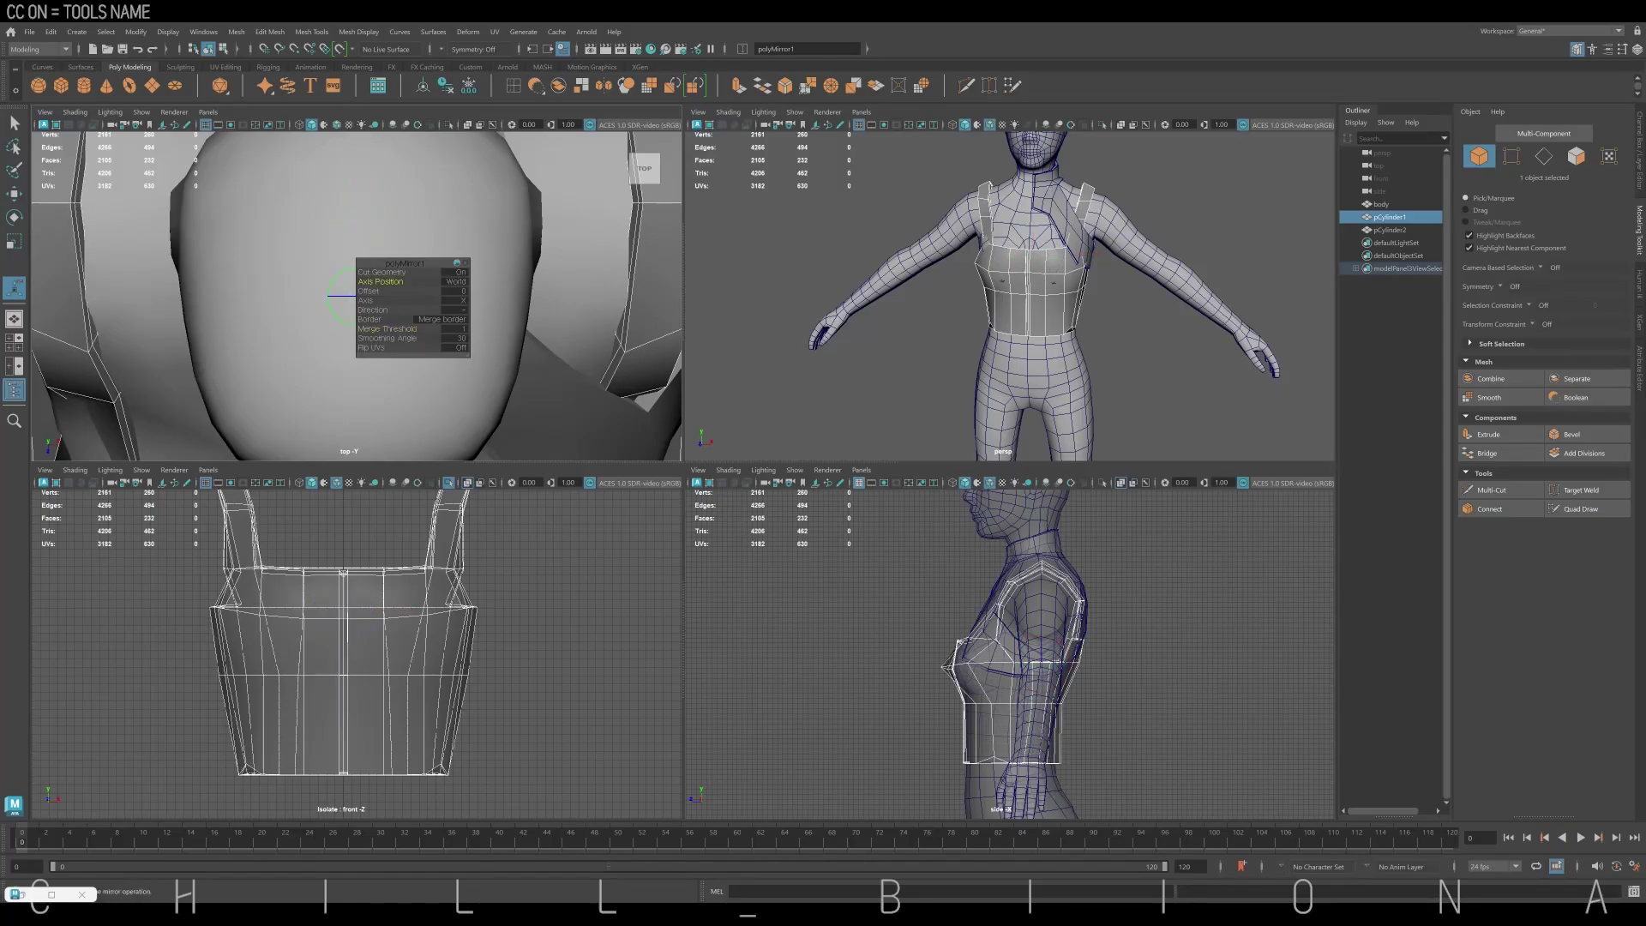
Mirror the collar strap to the other shoulder for a symmetric harness
click(1201, 257)
click(1063, 214)
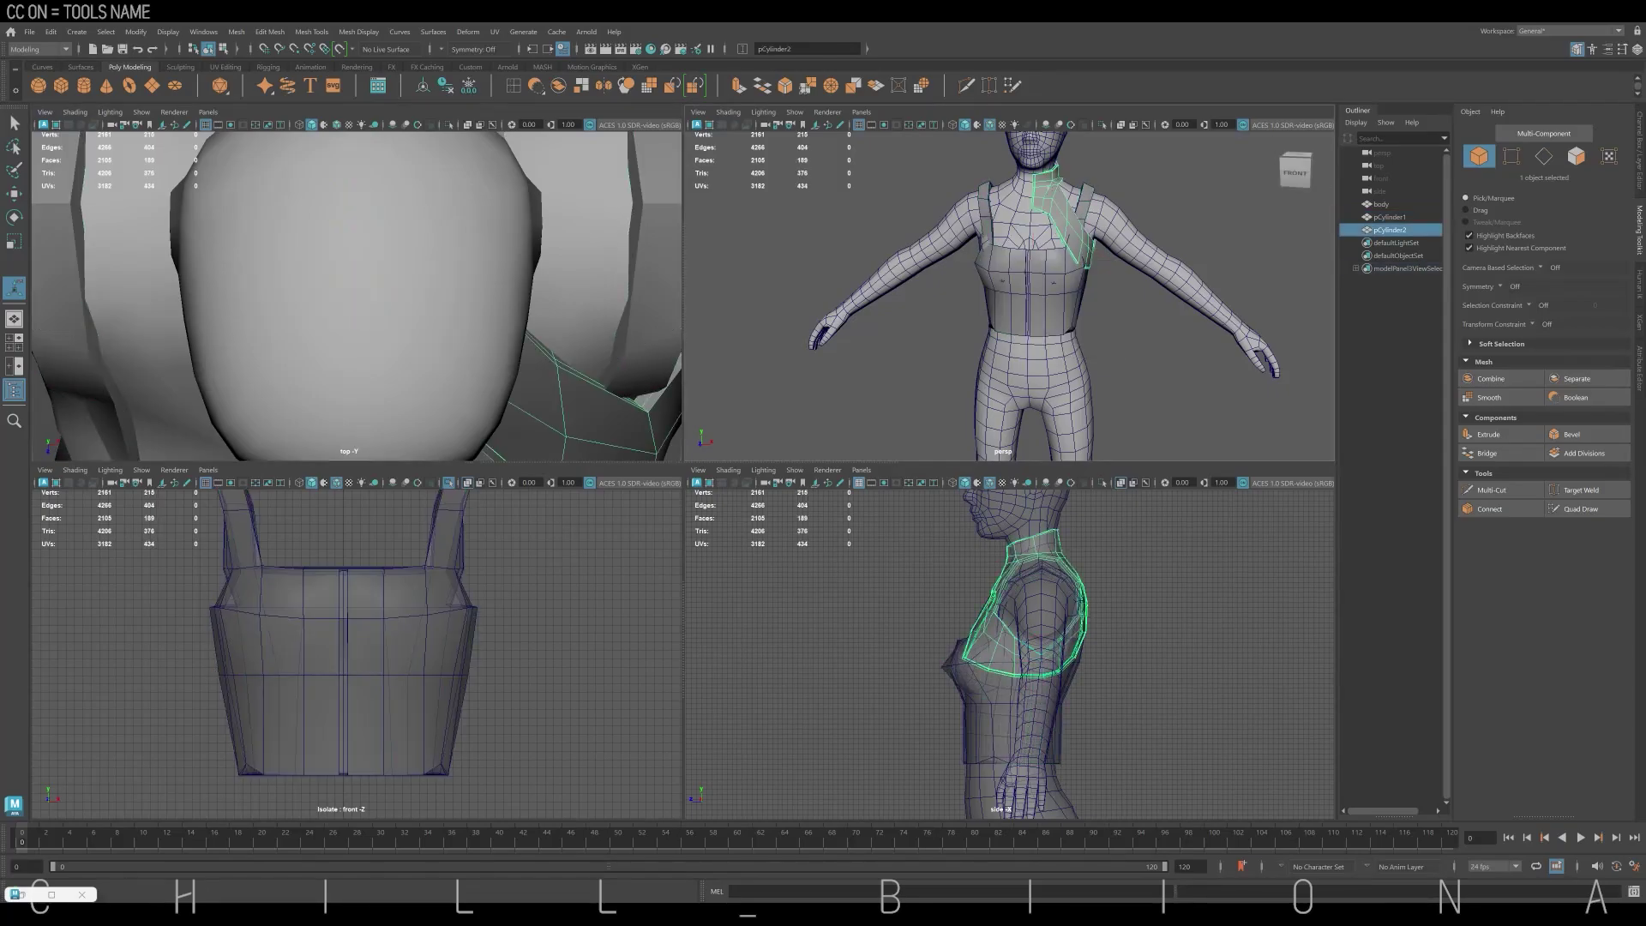
click(449, 482)
key(w)
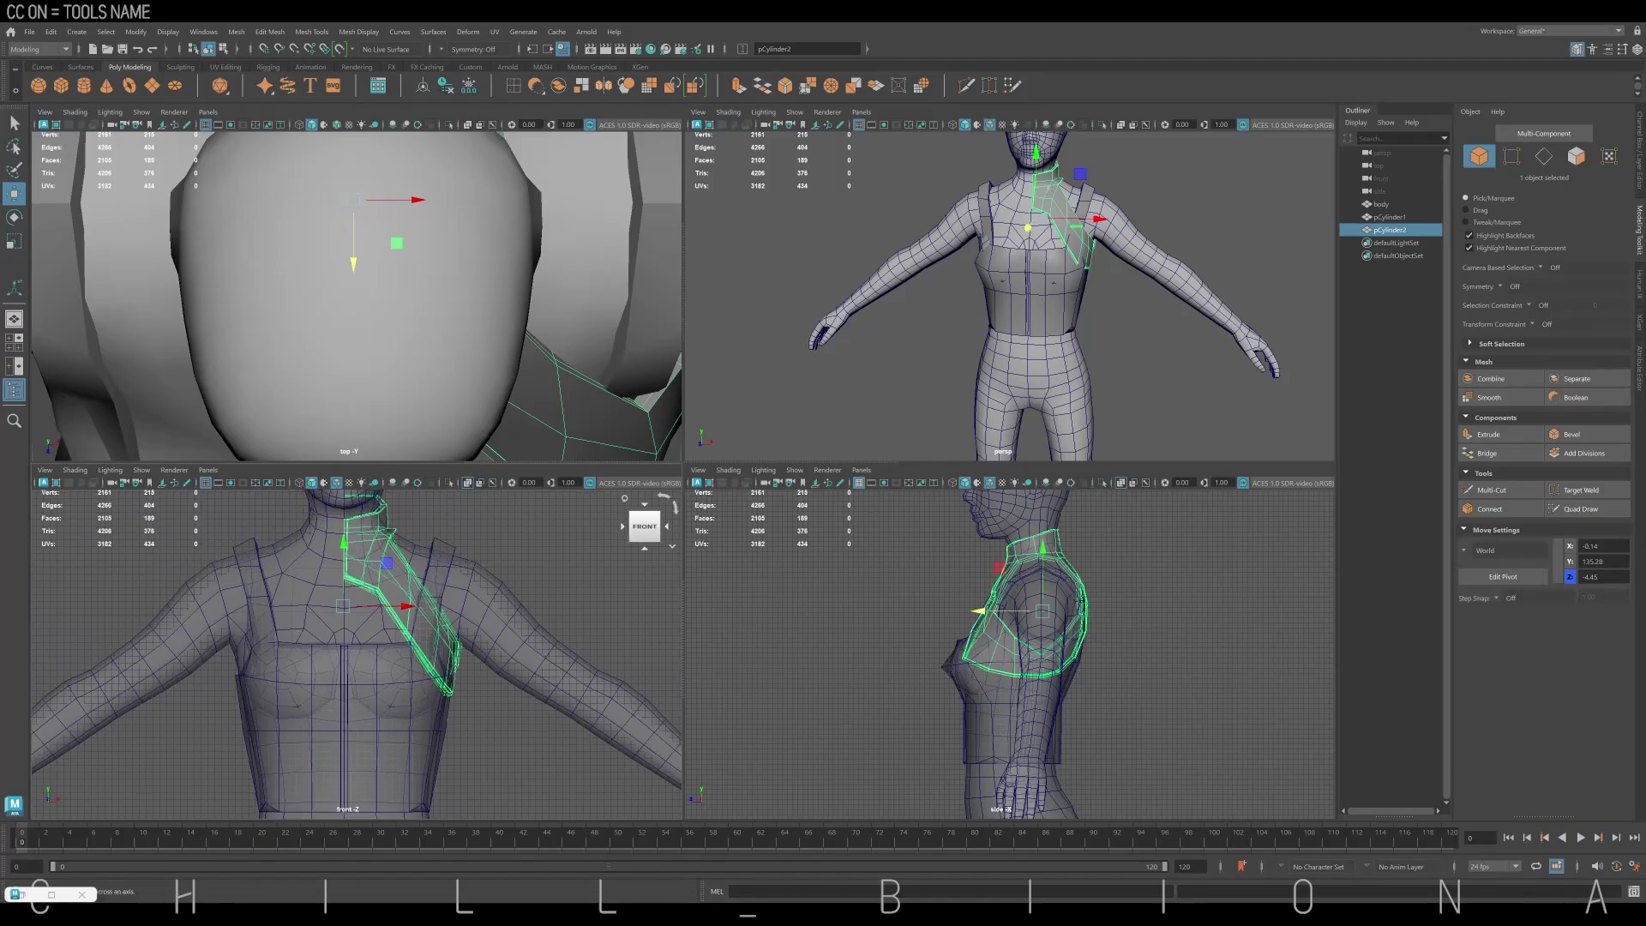
click(602, 85)
key(q)
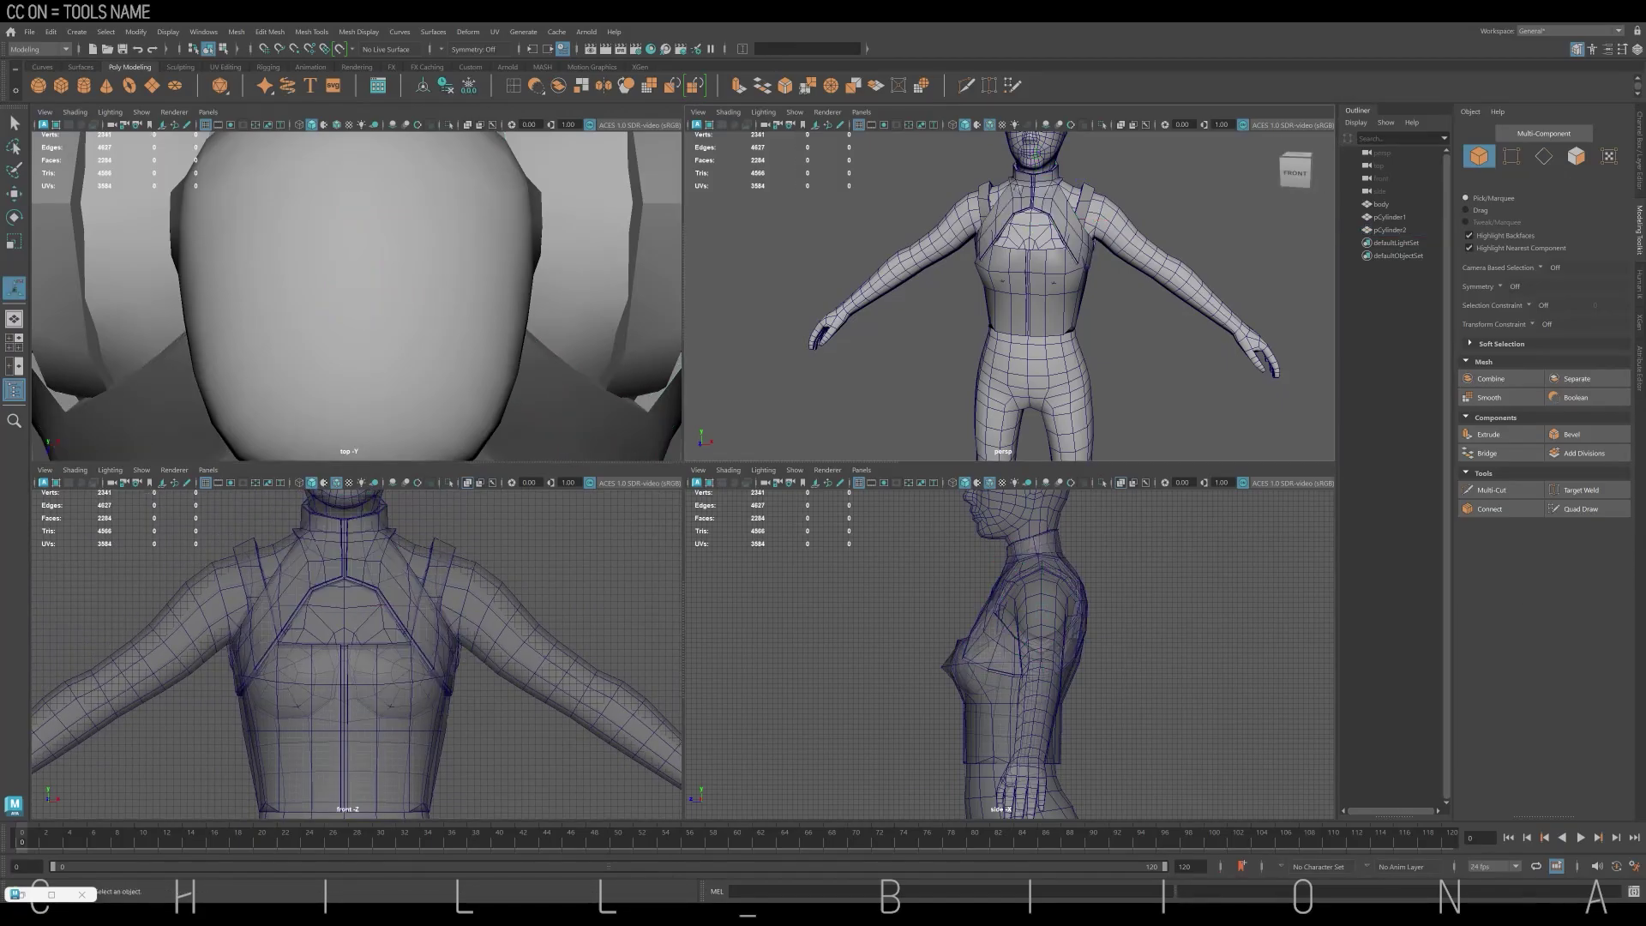
key(space)
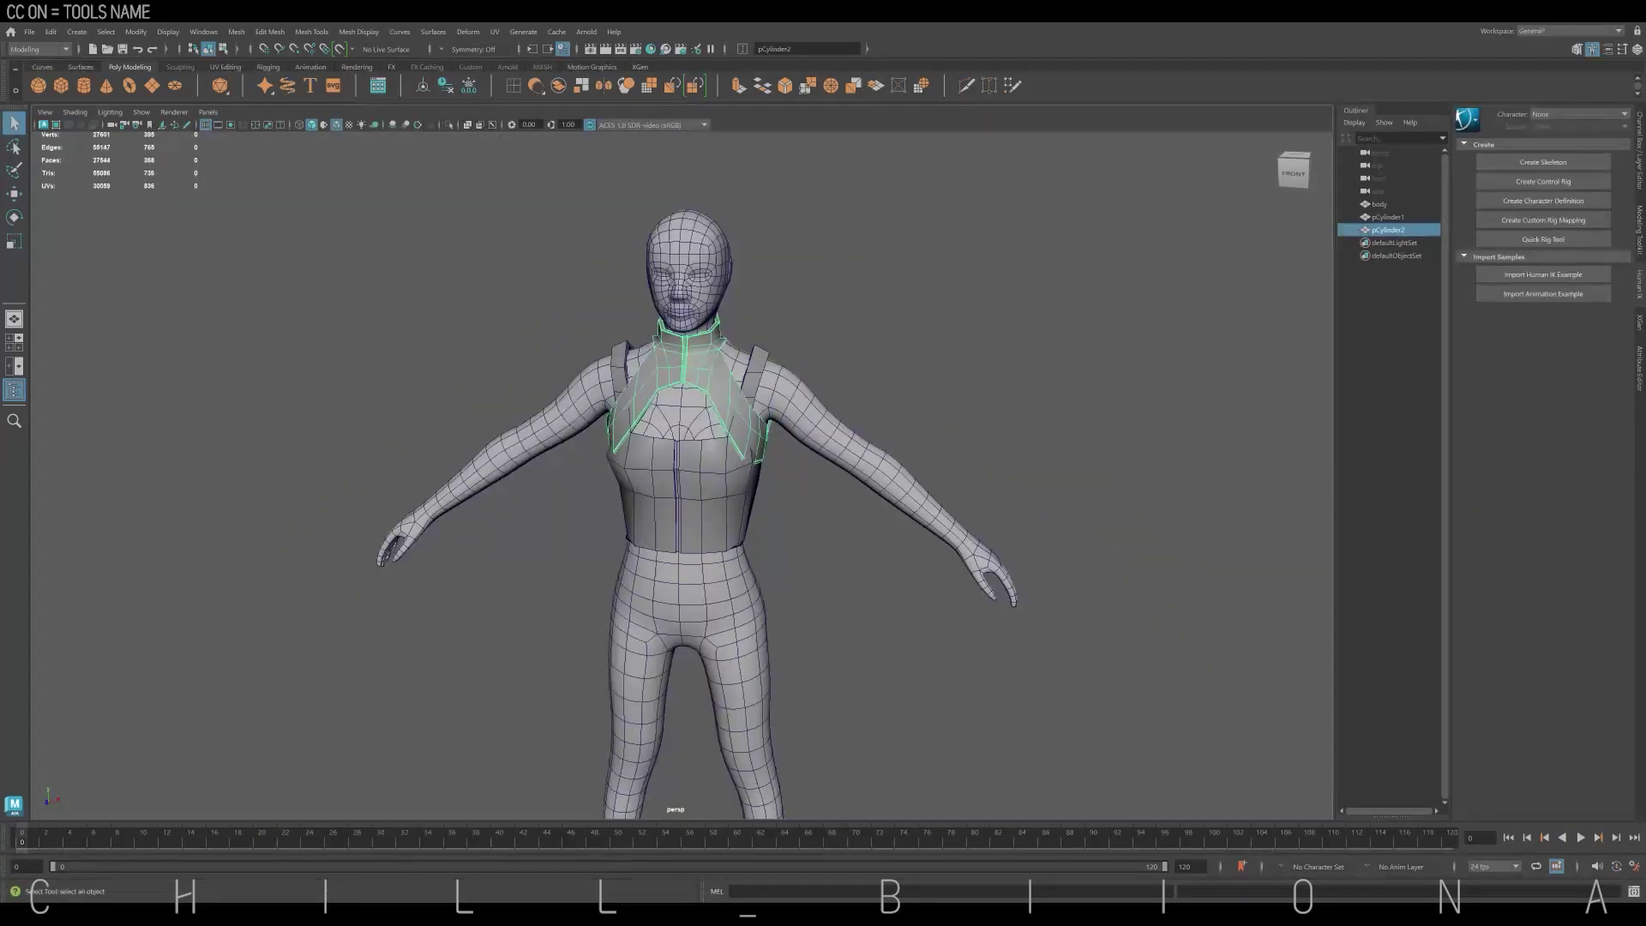
Select the smoothed corset, frame it, and make it the live surface
click(755, 446)
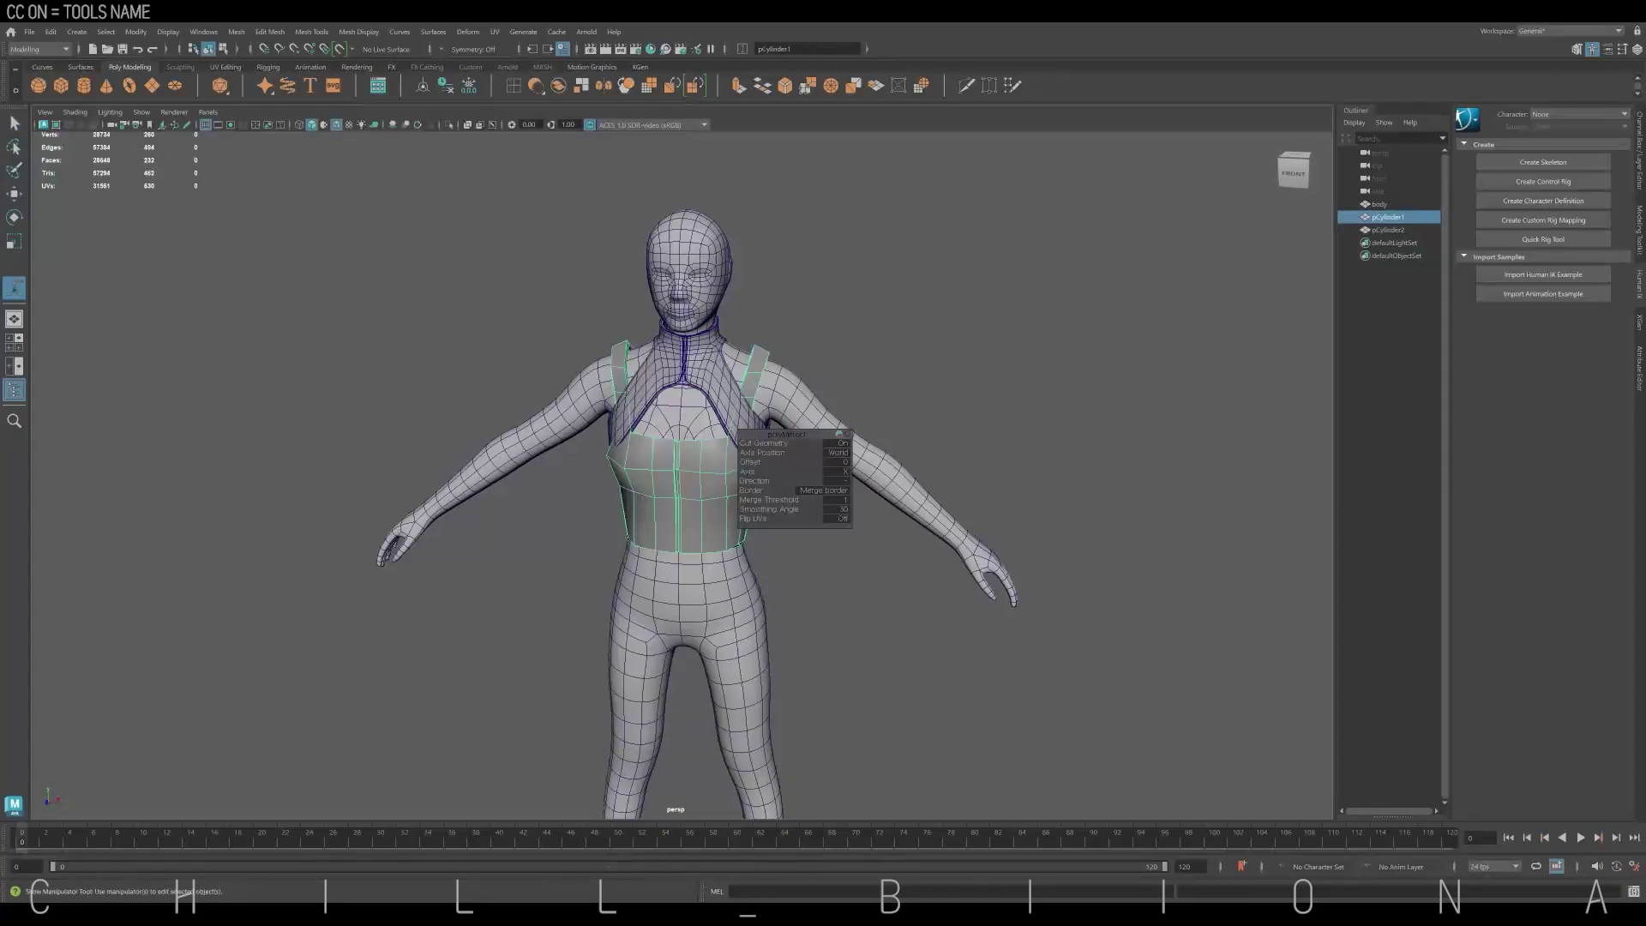
shift+right_drag(771, 437, 789, 463)
key(w)
alt+drag(686, 471, 1072, 471)
key(f)
key(ctrl+a)
click(340, 49)
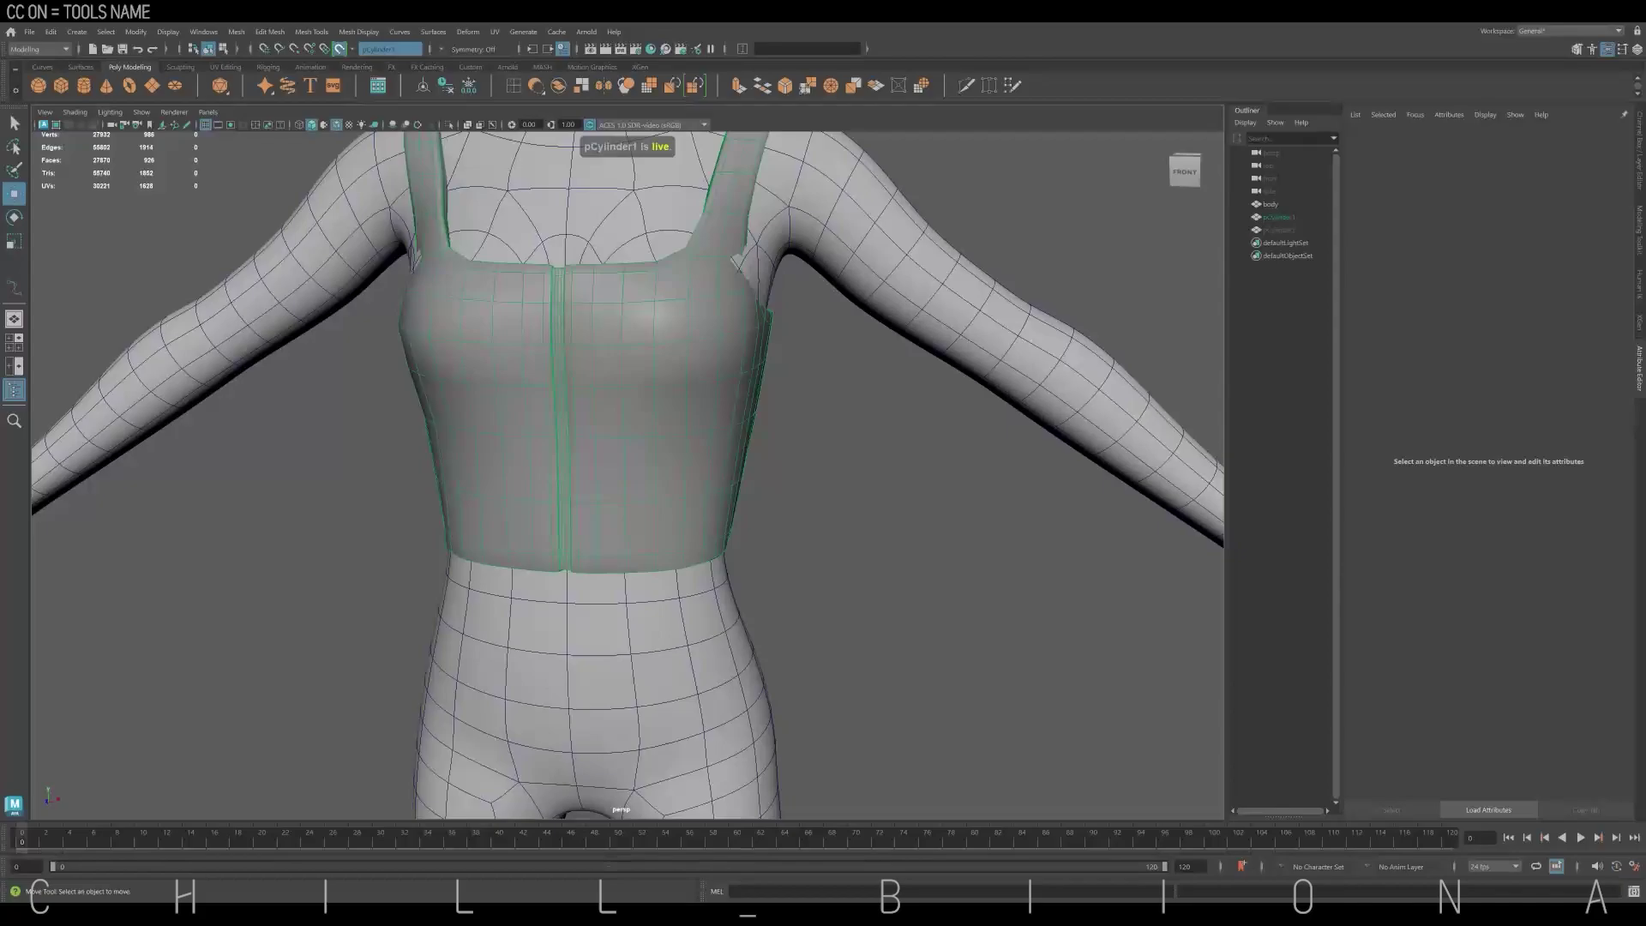
Quad-draw faces down the corset's right front into two narrow vertical strips
alt+right_drag(651, 428, 703, 428)
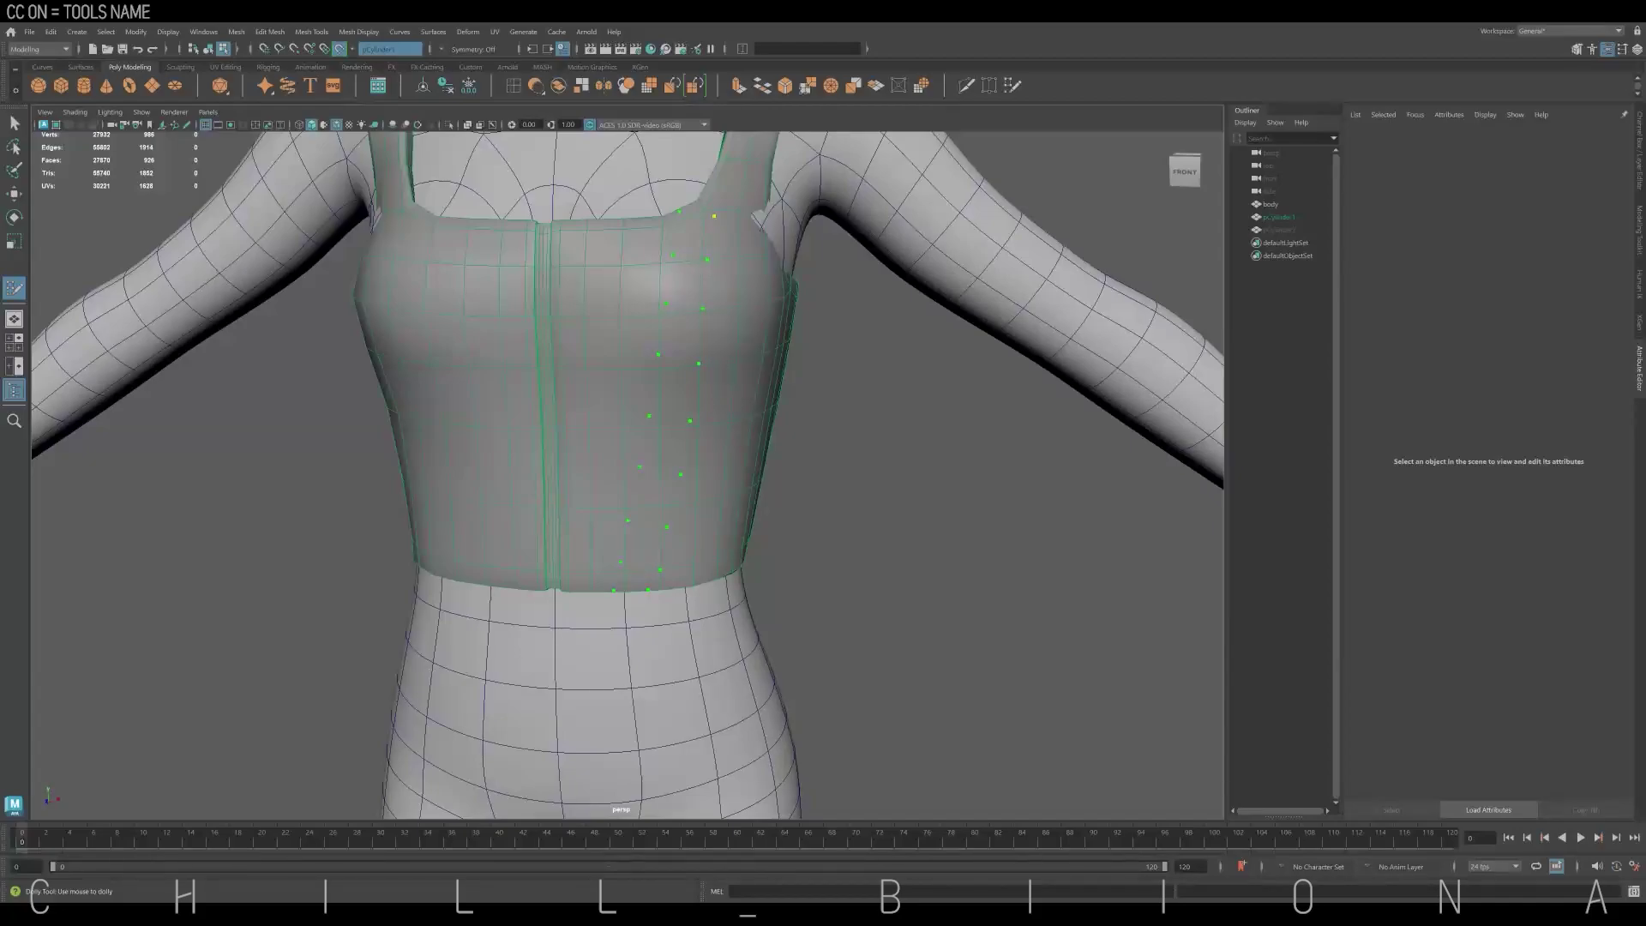
shift+click(686, 334)
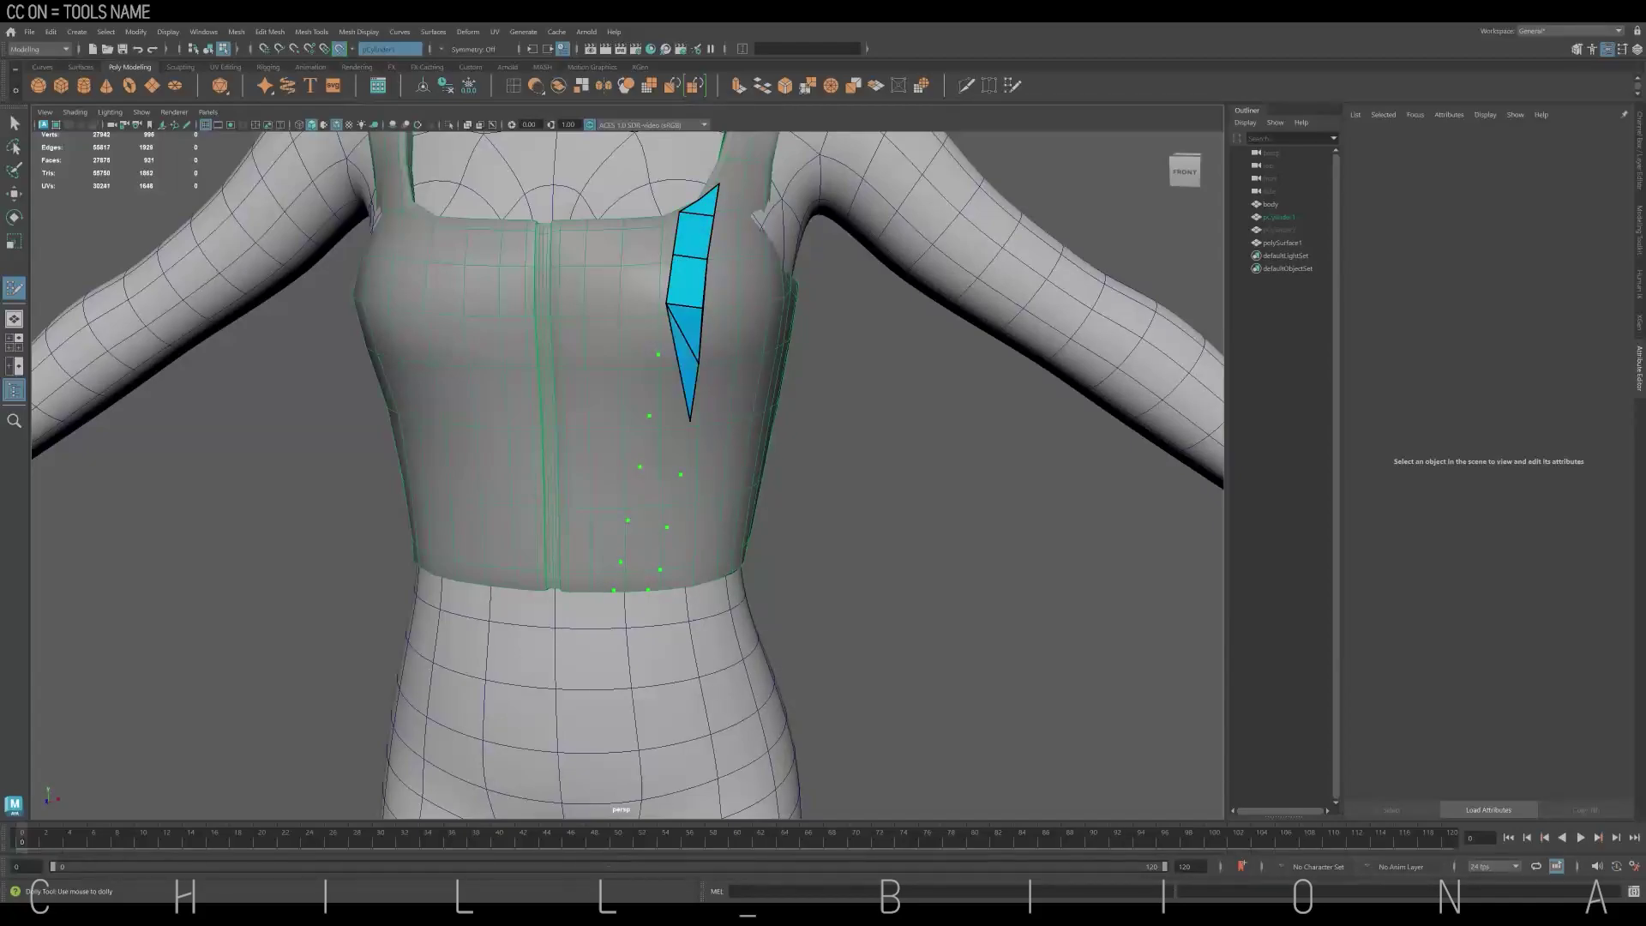
shift+click(674, 388)
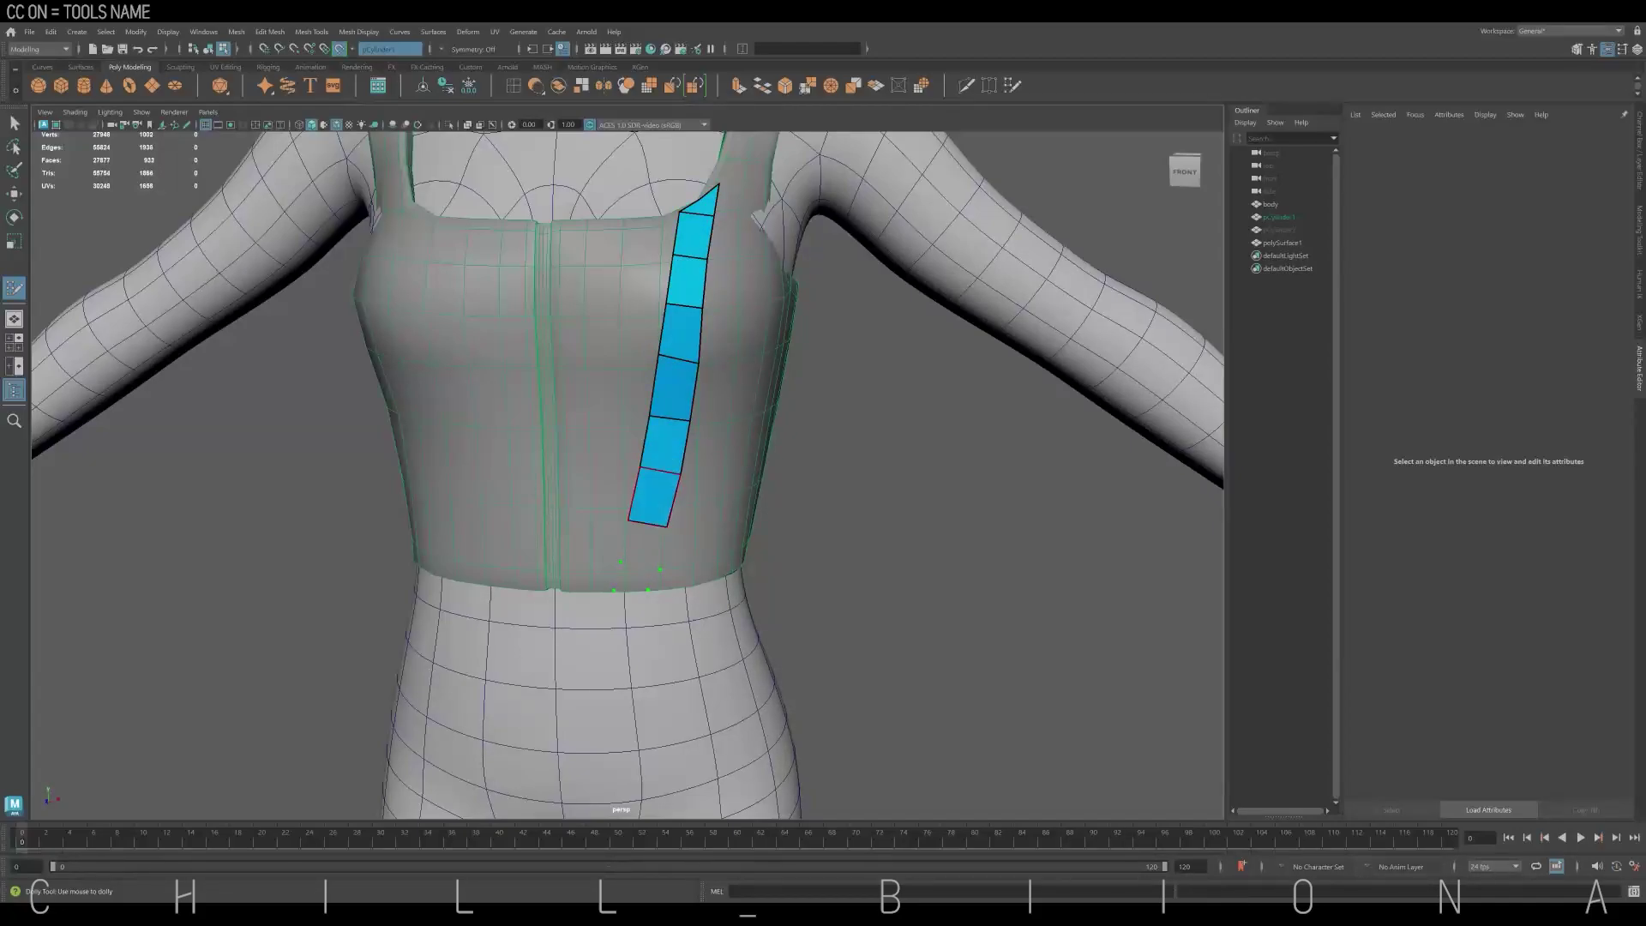
shift+click(635, 576)
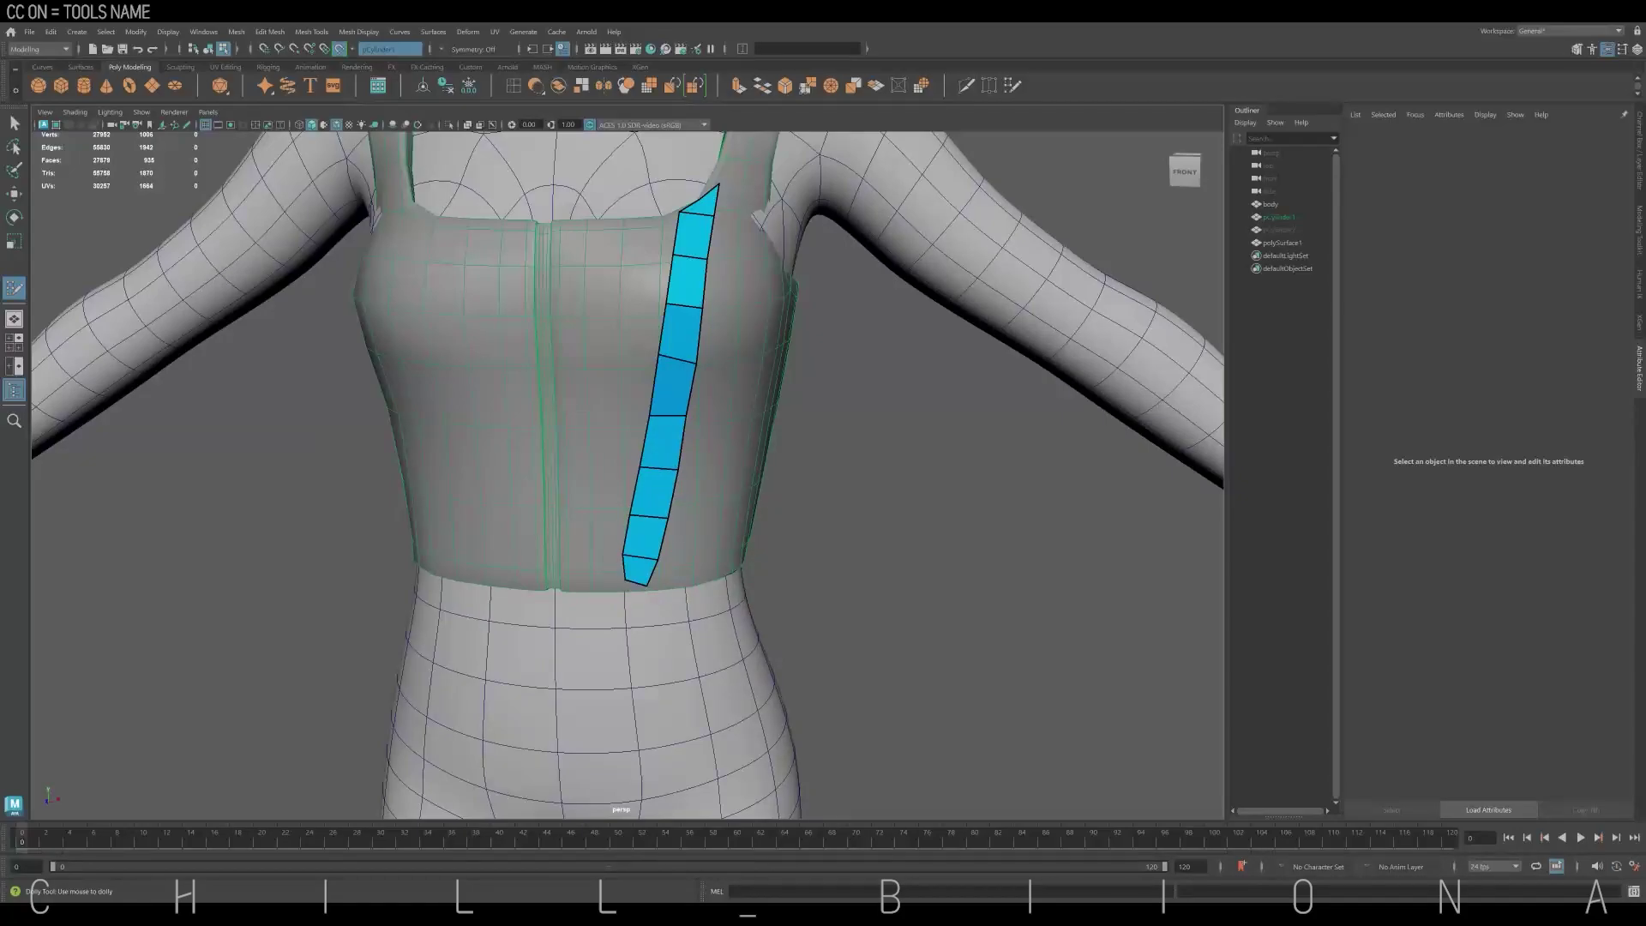
alt+drag(626, 462, 549, 446)
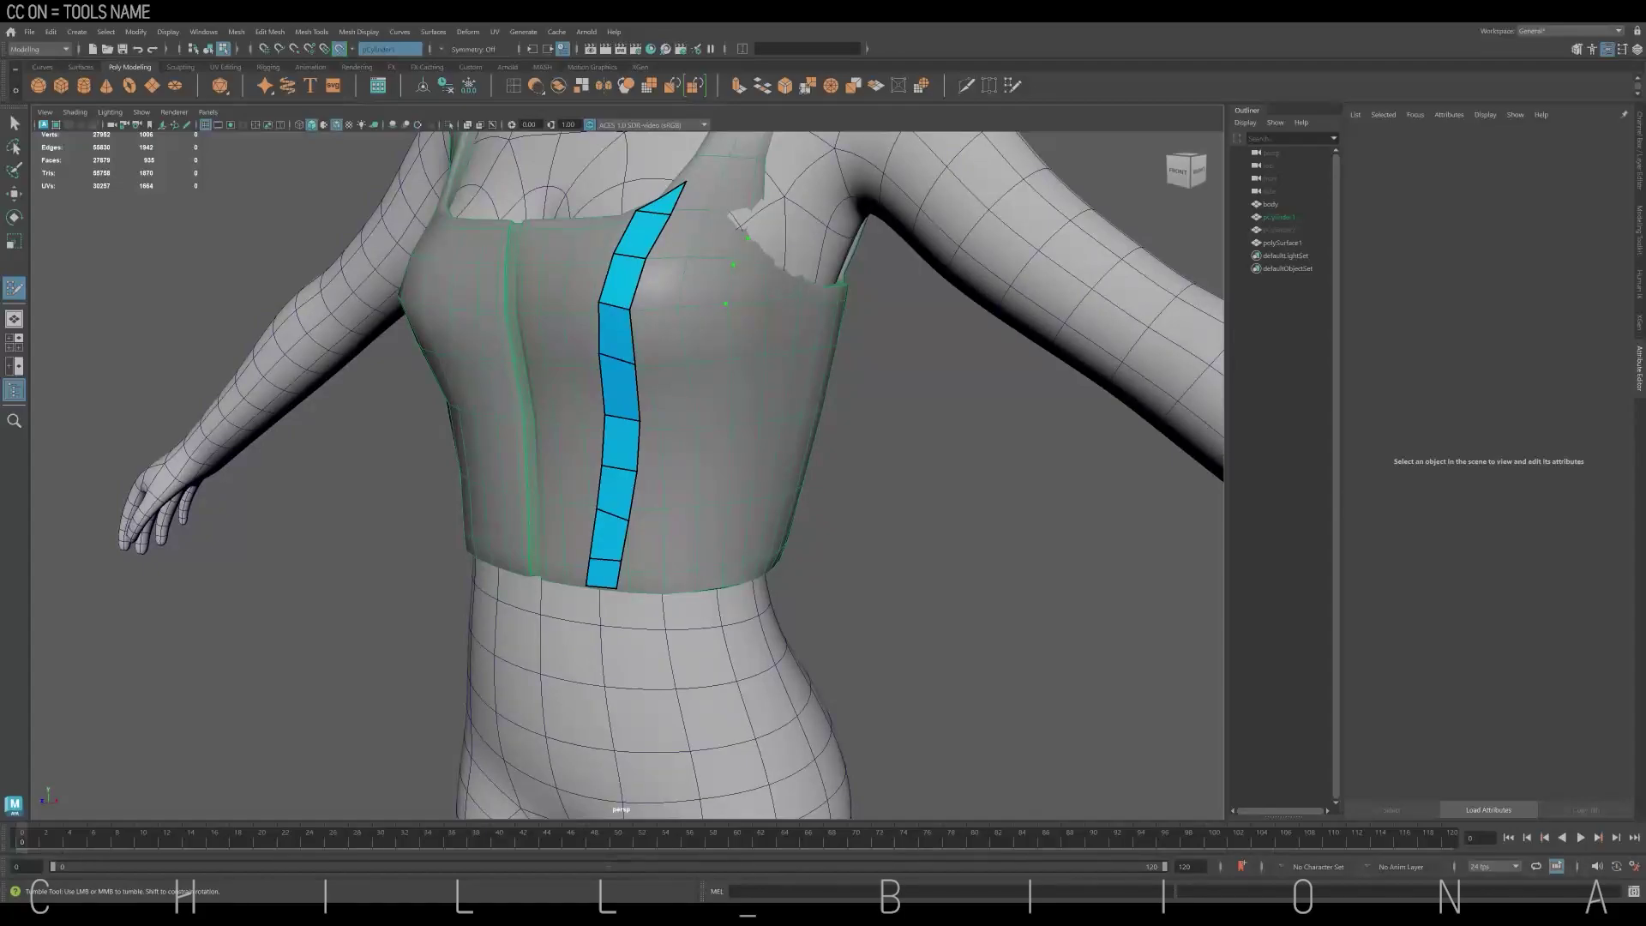
alt+drag(549, 446, 527, 442)
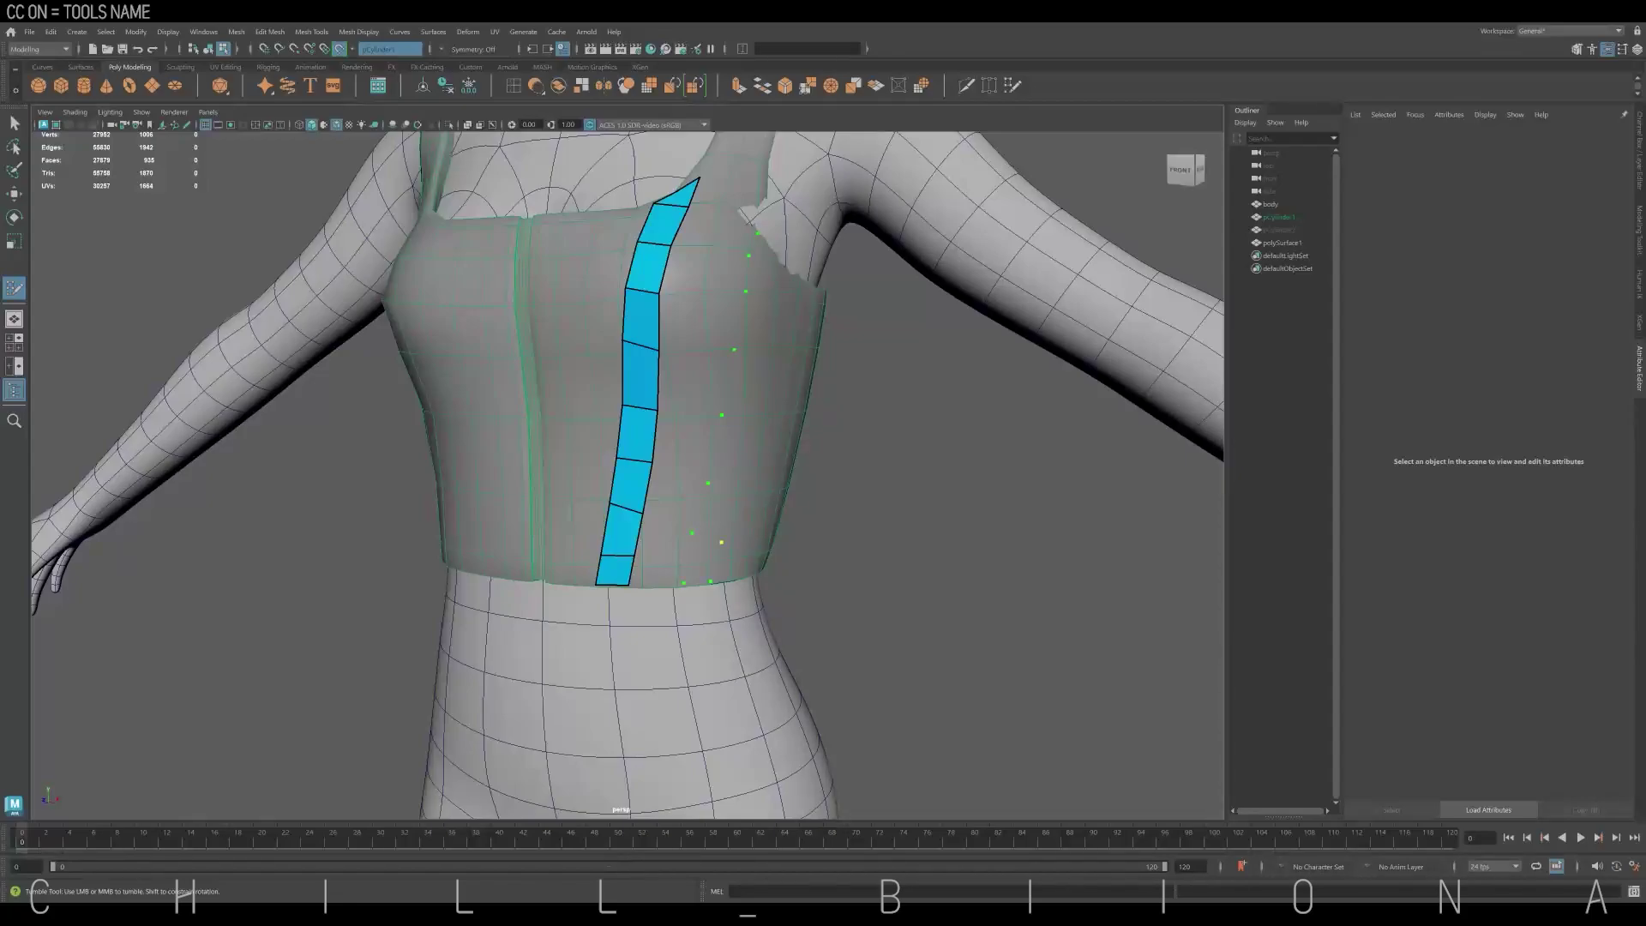
alt+drag(724, 557, 690, 558)
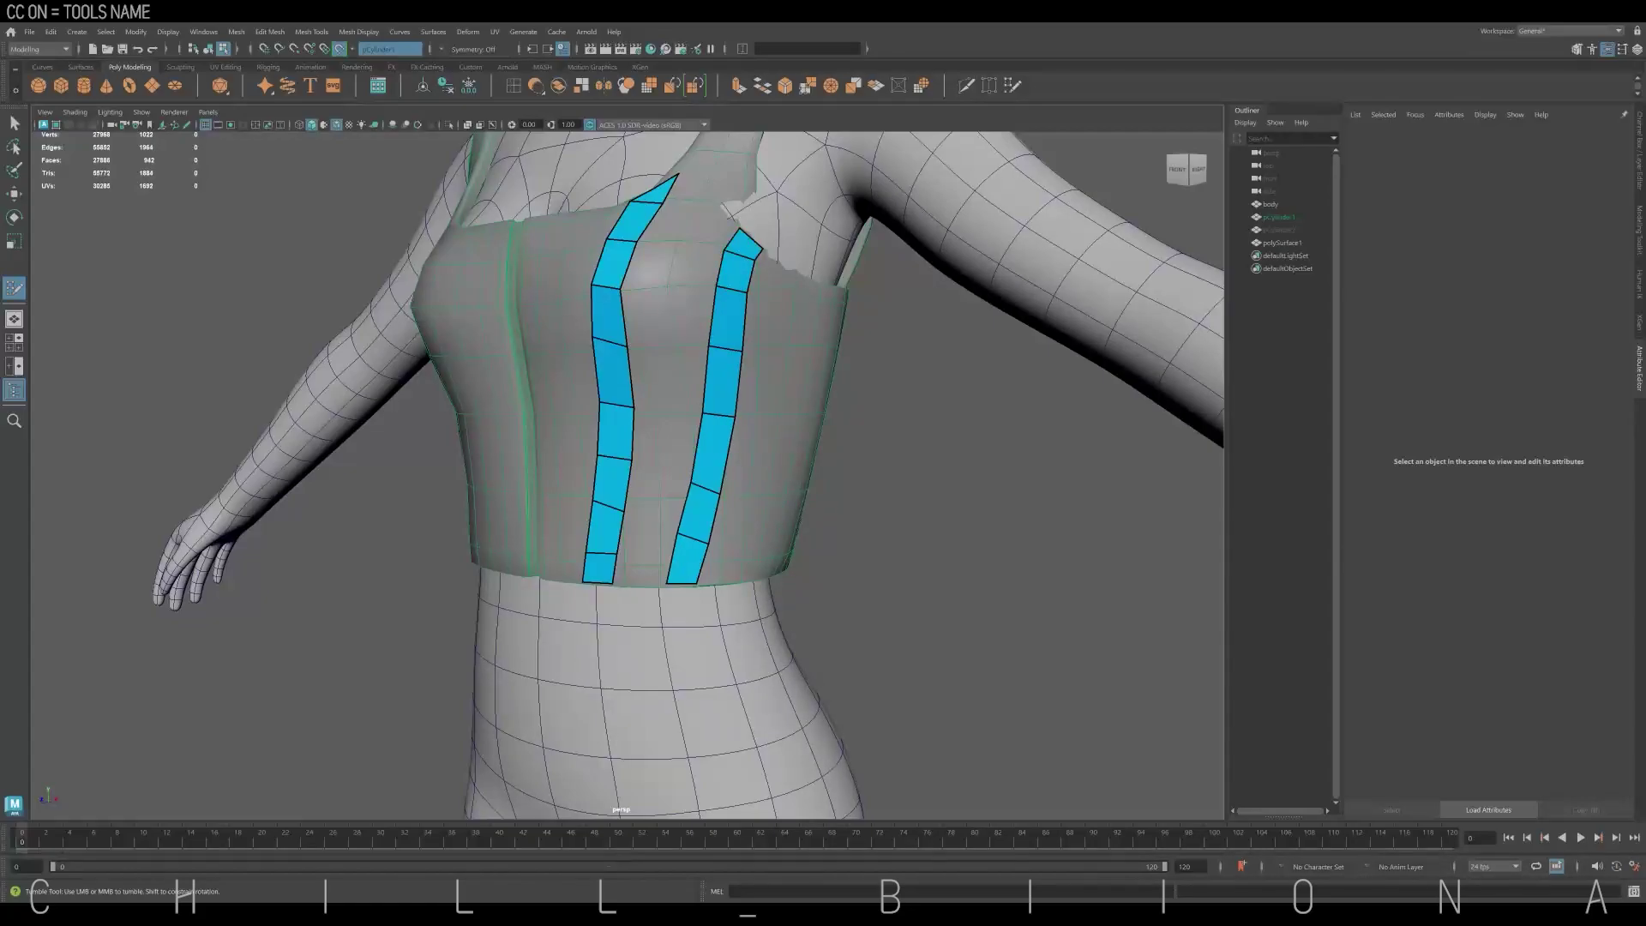
drag(600, 429, 651, 429)
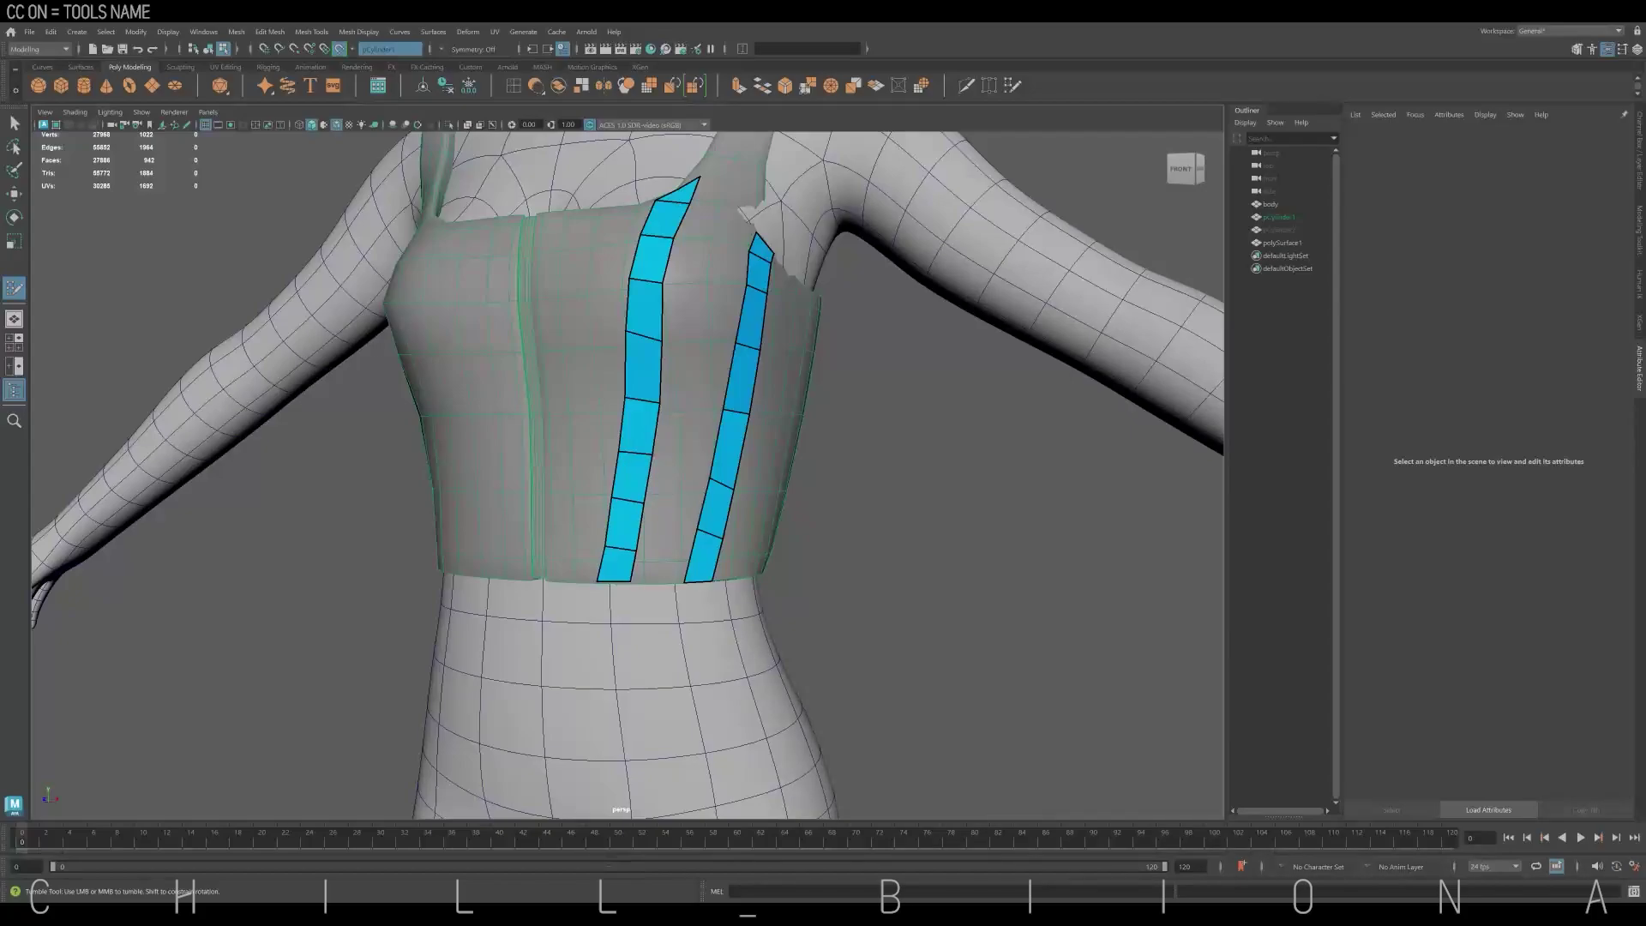
mouse_move(626, 428)
mouse_down()
mouse_move(652, 411)
mouse_move(582, 420)
mouse_move(703, 428)
mouse_move(635, 403)
mouse_move(639, 454)
mouse_move(639, 402)
mouse_move(745, 470)
mouse_move(668, 467)
mouse_up()
Select the drawn strip mesh polySurface1 and extrude an edge for depth
key(q)
click(746, 428)
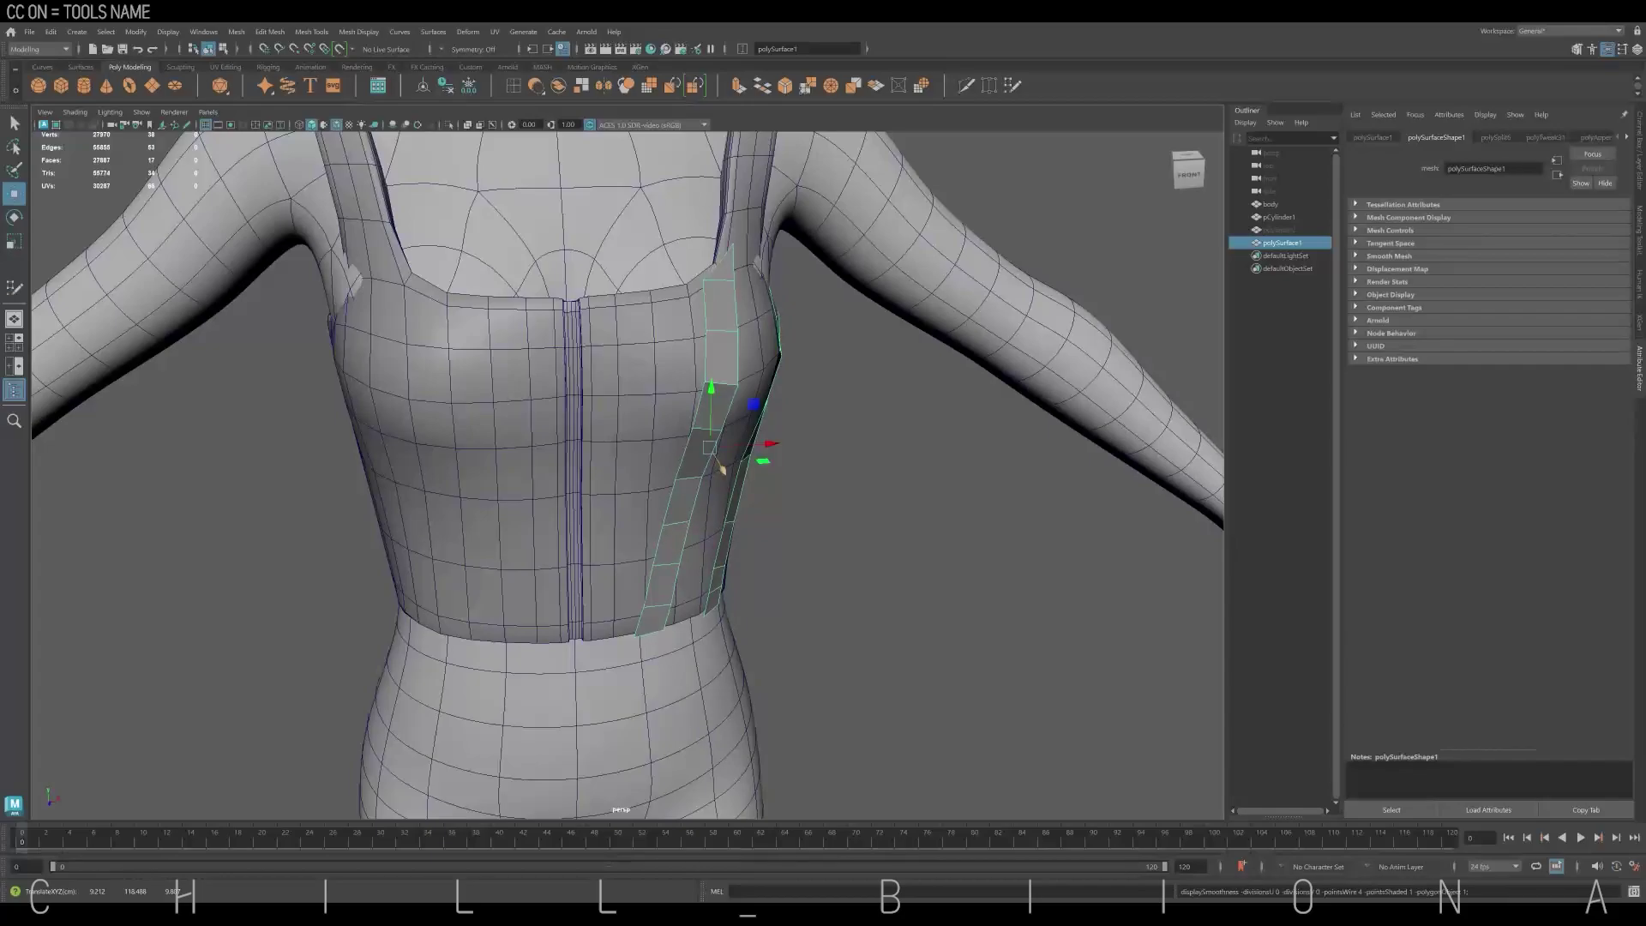
key(ctrl+e)
alt+drag(755, 343, 810, 164)
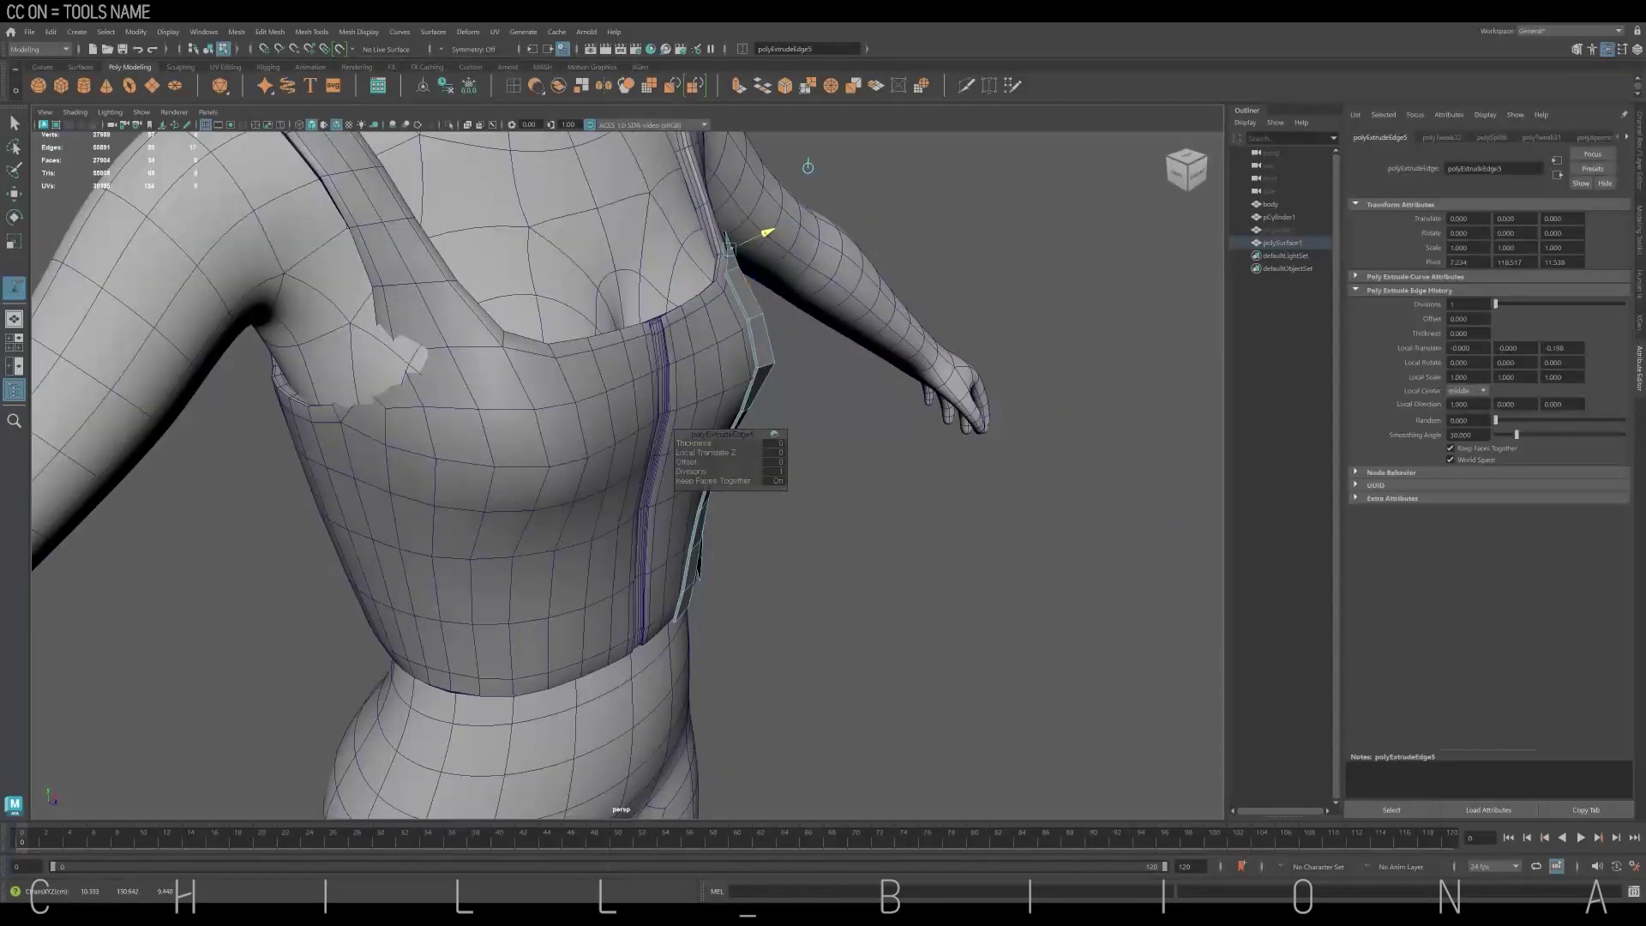
key(q)
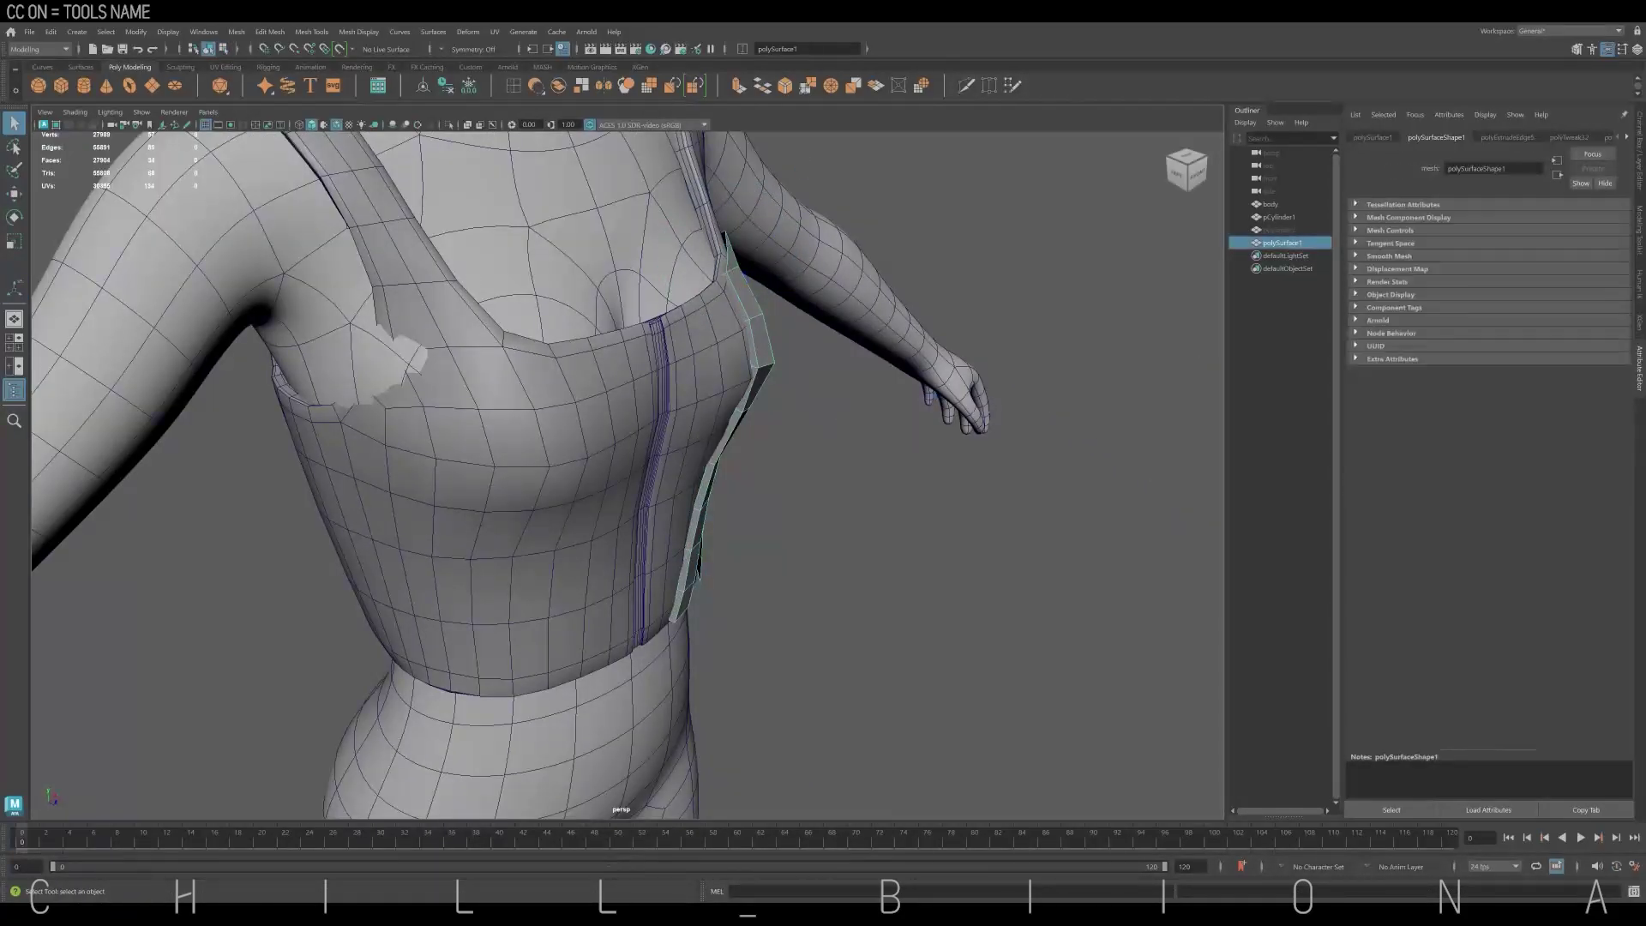
key(w)
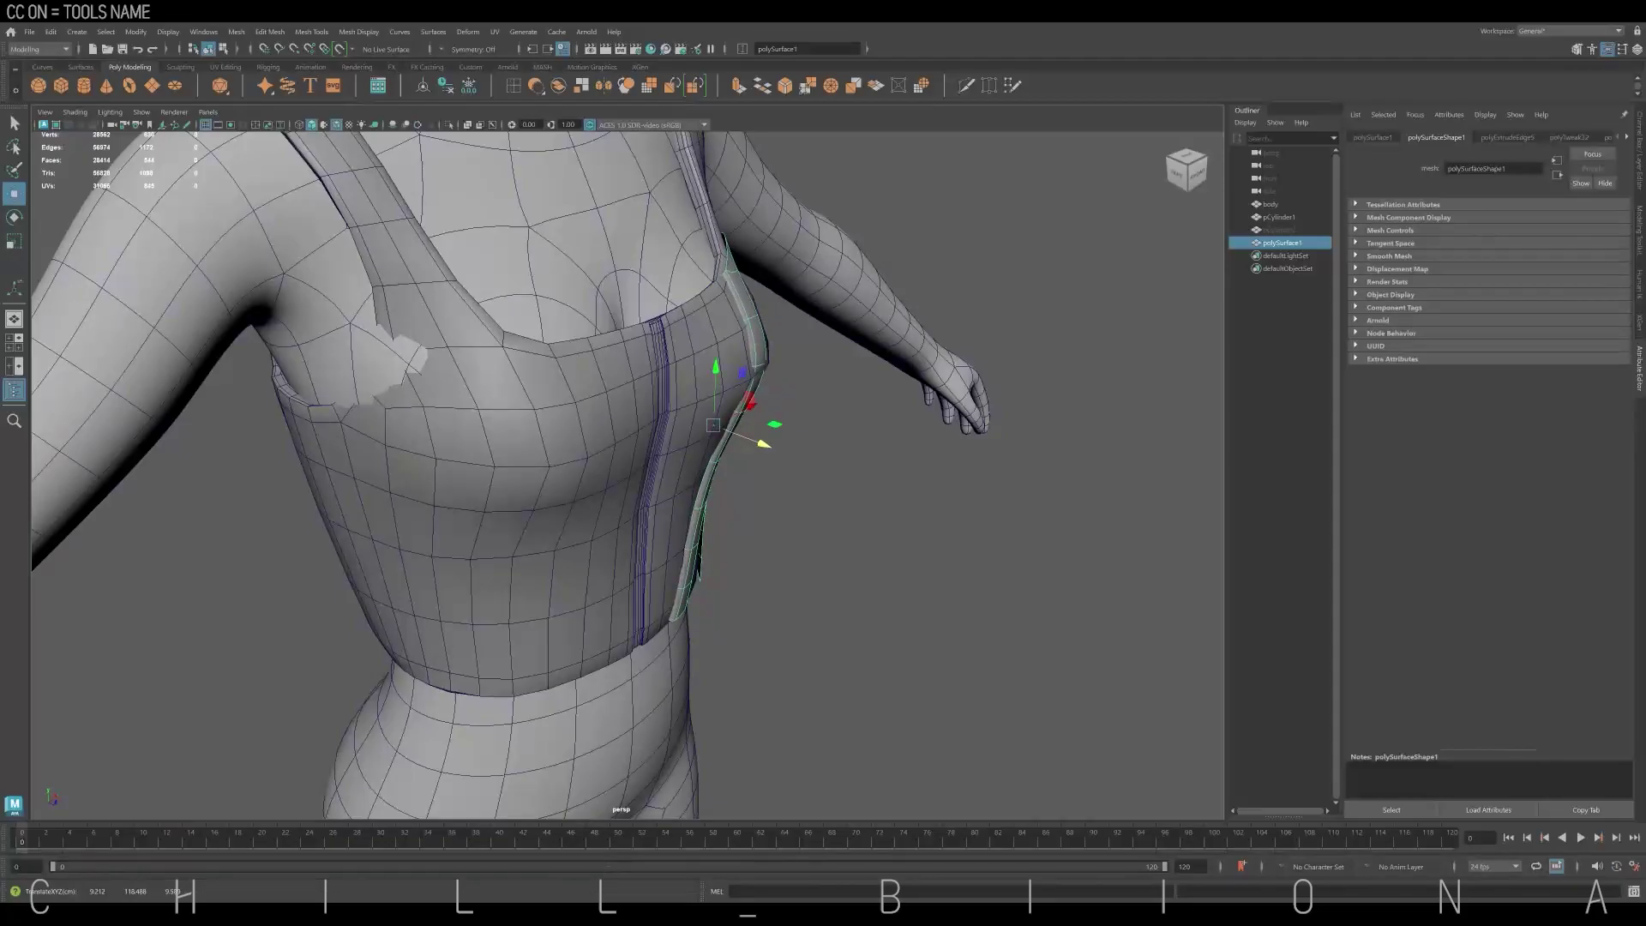
Extrude the strip's border edges outward to give it full thickness
alt+drag(600, 428, 771, 429)
shift+right_drag(753, 368, 754, 429)
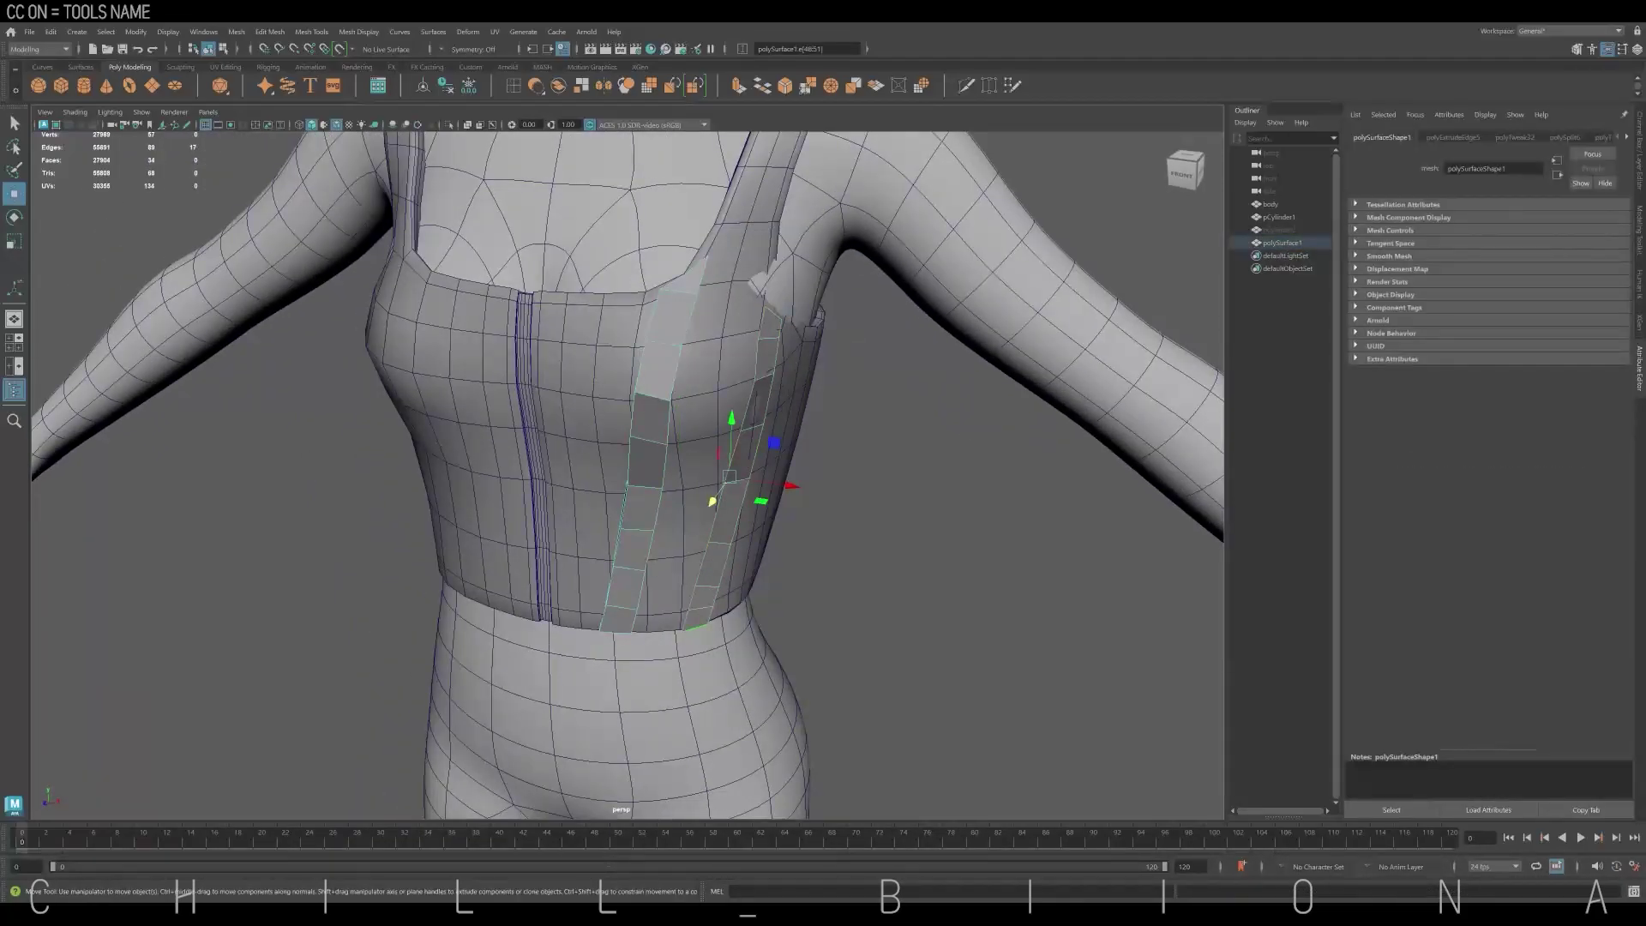
key(ctrl+e)
mouse_move(857, 515)
alt+mouse_down()
mouse_move(686, 497)
mouse_move(814, 480)
mouse_move(729, 497)
mouse_move(686, 480)
mouse_move(815, 463)
mouse_move(686, 480)
mouse_move(771, 463)
mouse_move(686, 480)
mouse_move(772, 463)
mouse_move(729, 480)
mouse_move(729, 385)
alt+mouse_up()
click(1029, 685)
double_click(520, 566)
key(w)
Move the strip-bottom vertices down to meet the corset's lower edge, previewing smoothed
click(566, 754)
click(845, 331)
click(765, 507)
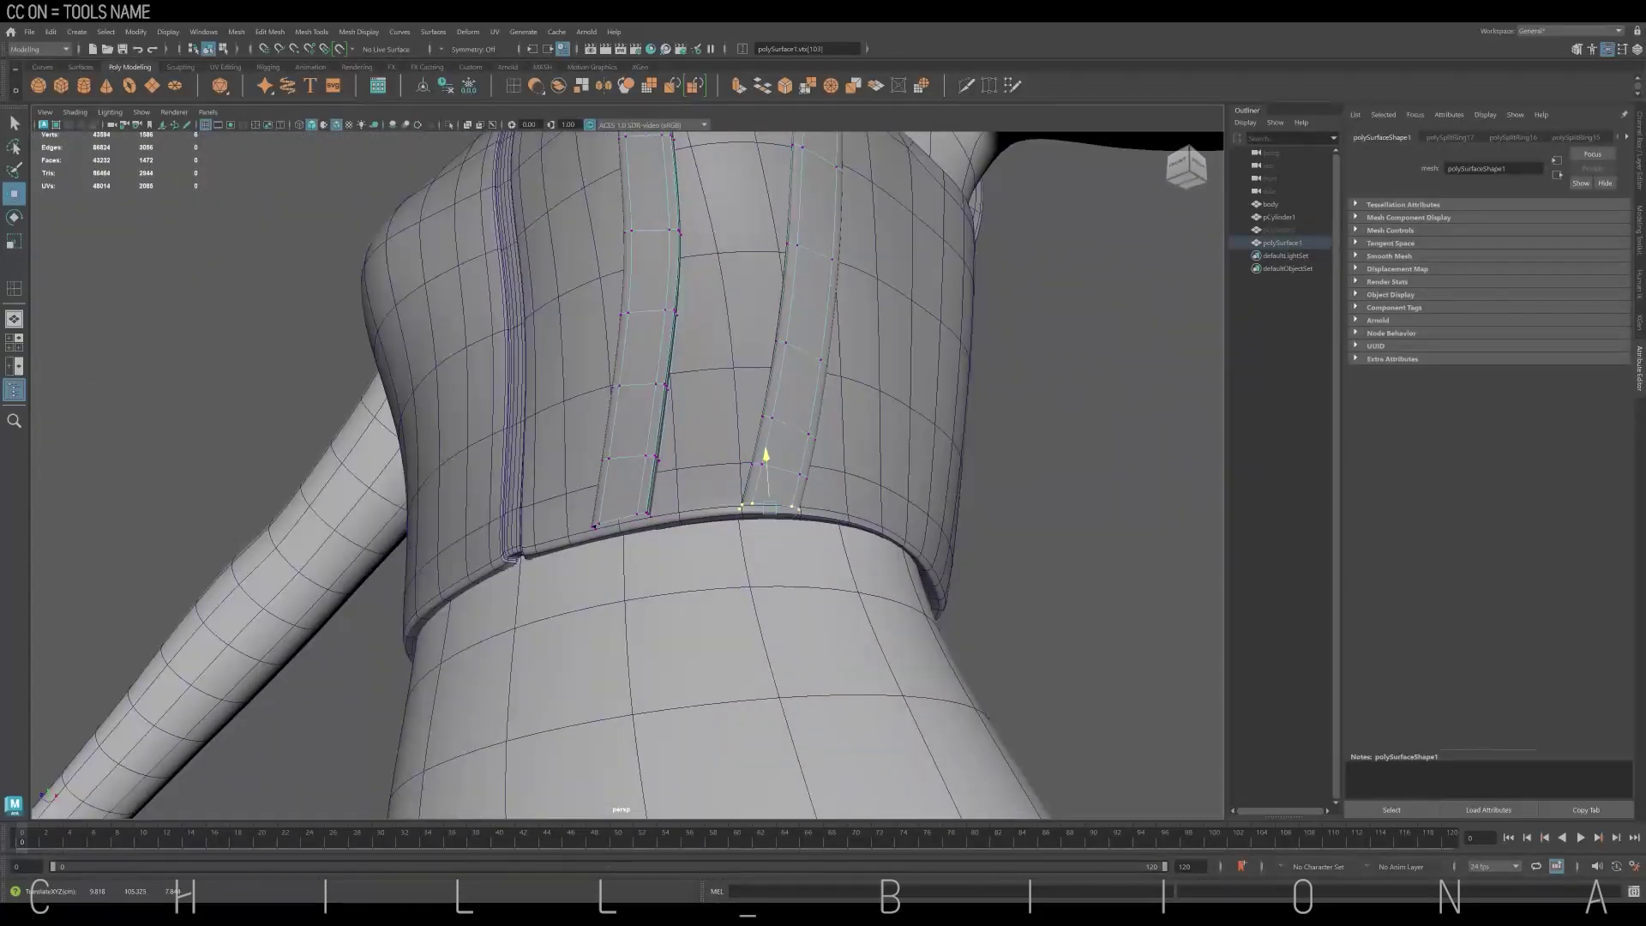
mouse_move(772, 471)
alt+mouse_down()
mouse_move(686, 480)
mouse_move(728, 463)
alt+mouse_up()
click(690, 606)
drag(652, 583, 745, 621)
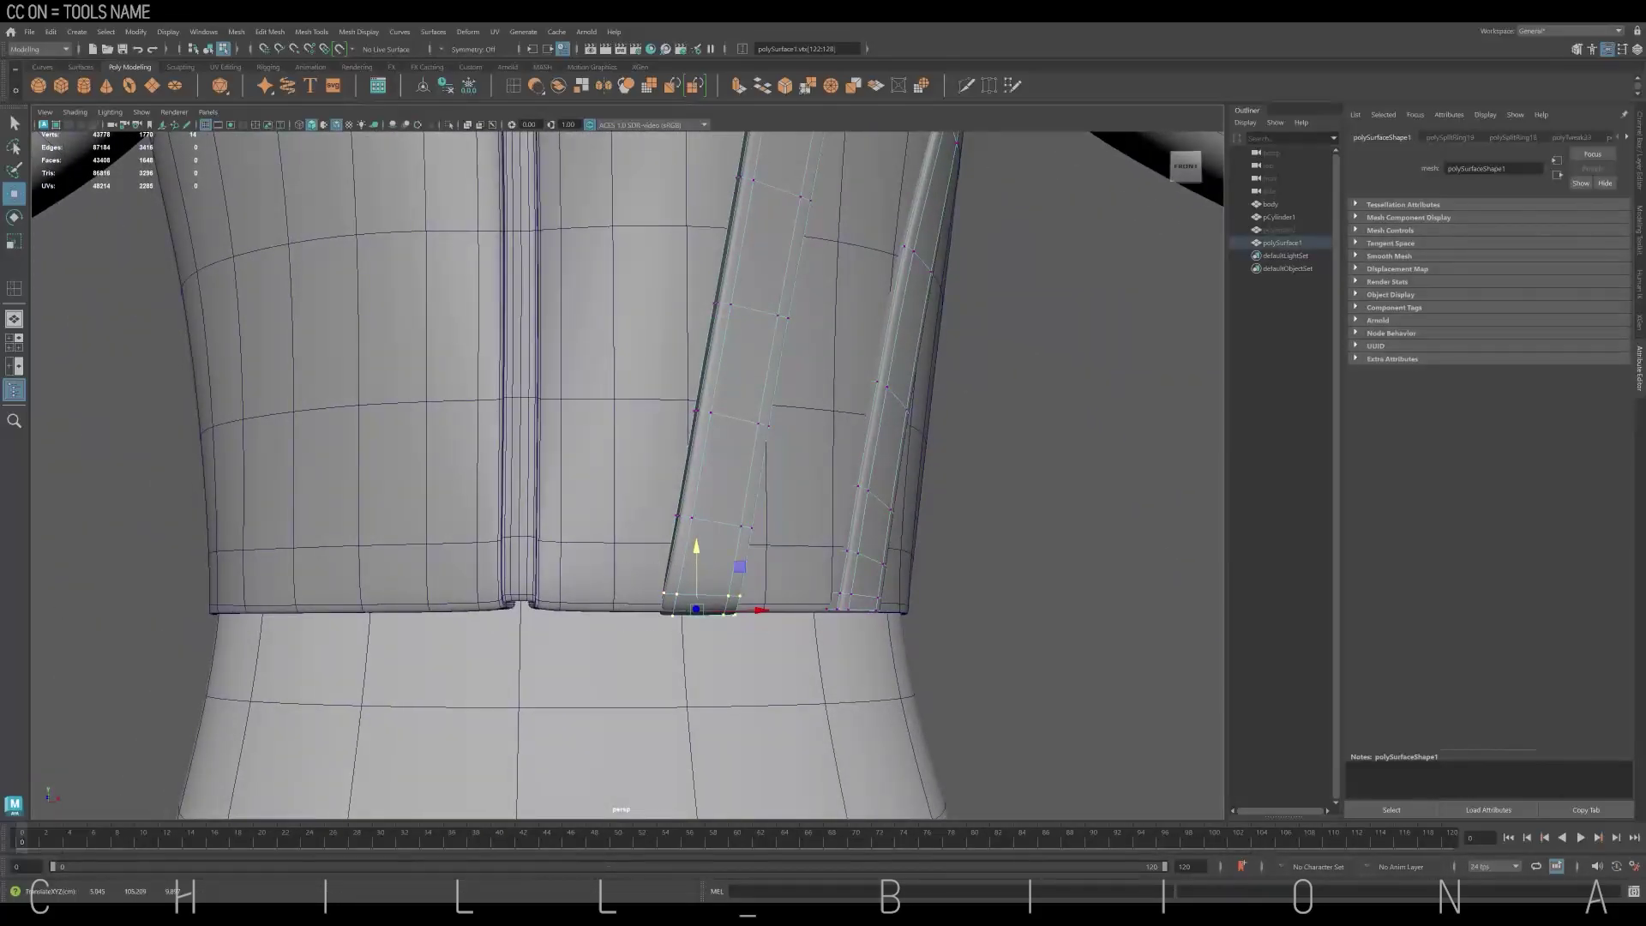
mouse_move(686, 480)
alt+mouse_down()
mouse_move(771, 471)
mouse_move(685, 480)
mouse_move(755, 472)
mouse_move(686, 480)
mouse_move(755, 471)
mouse_move(720, 360)
alt+mouse_up()
click(857, 600)
key(F8)
click(753, 349)
Create a small poly torus eyelet at the chest and frame it
key(w)
alt+drag(754, 480, 771, 446)
shift+right_drag(780, 434, 771, 497)
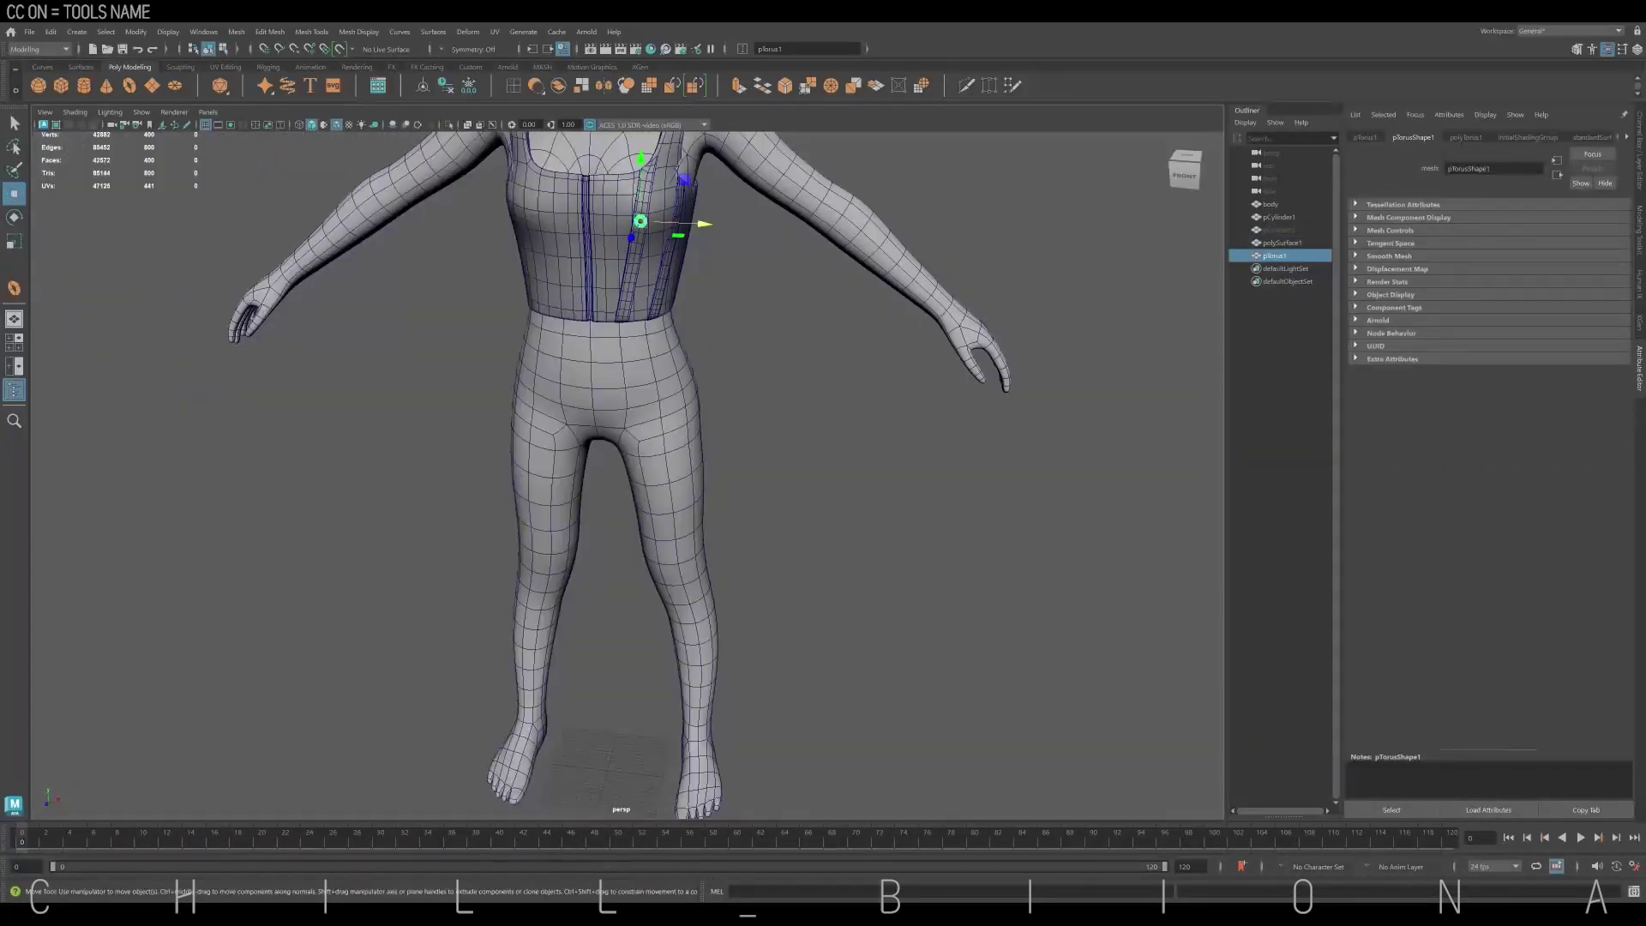
key(f)
scroll(627, 475, down, 3)
key(ctrl+a)
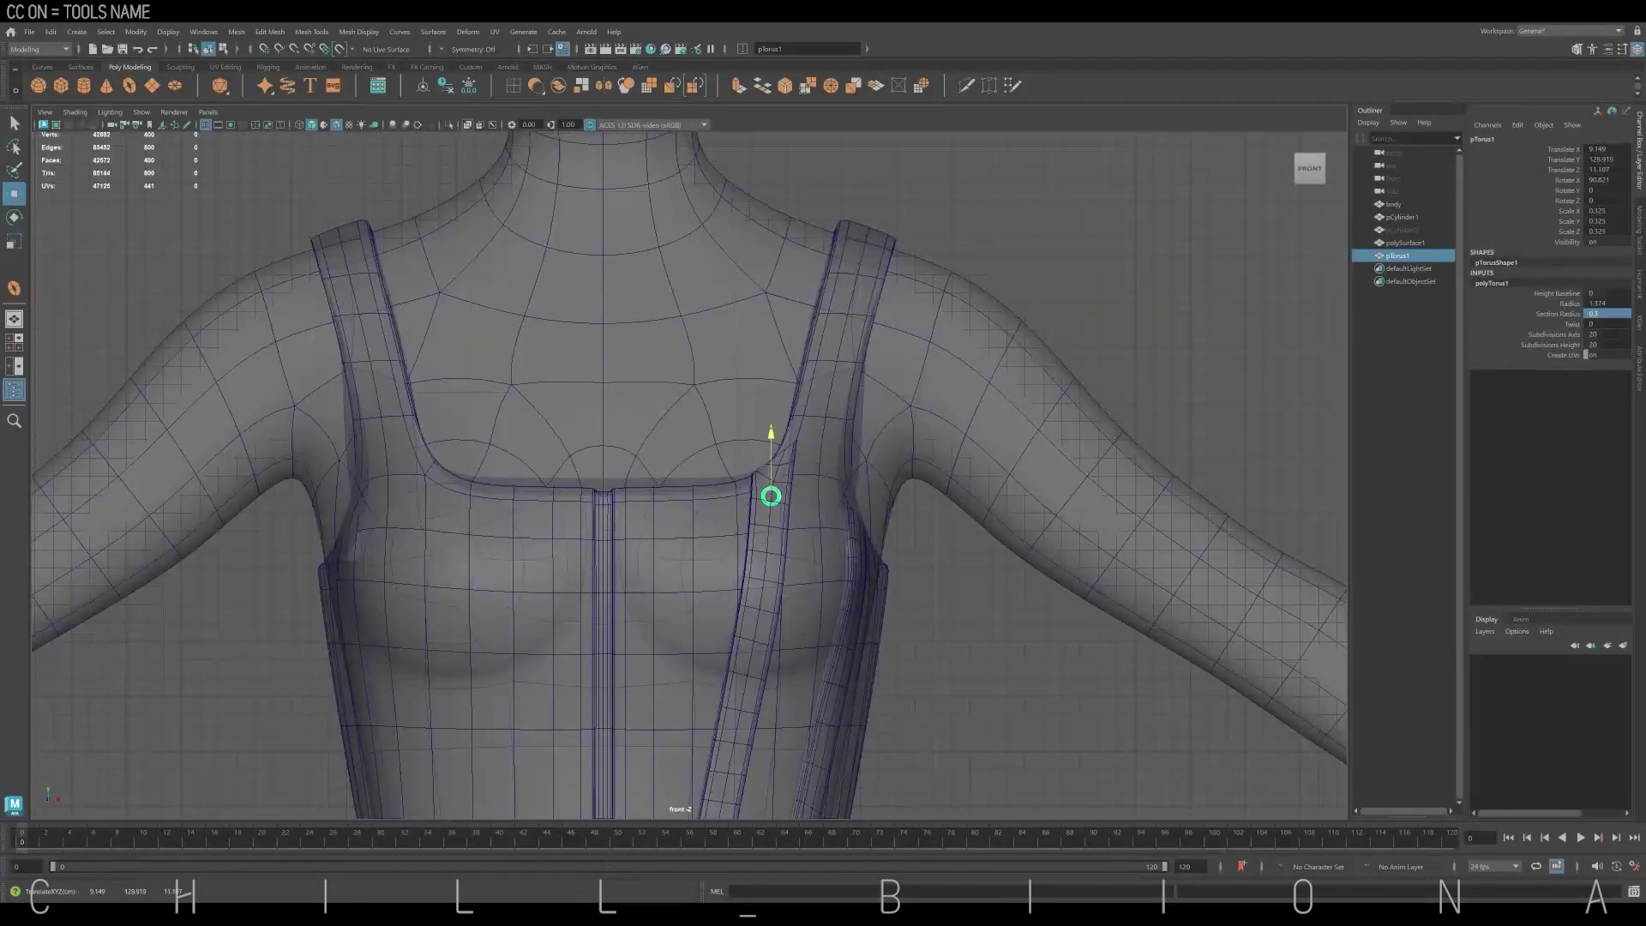
Duplicate the eyelet repeatedly to fill a column down the strip
key(shift+d)
key(shift+d)
key(shift+d)
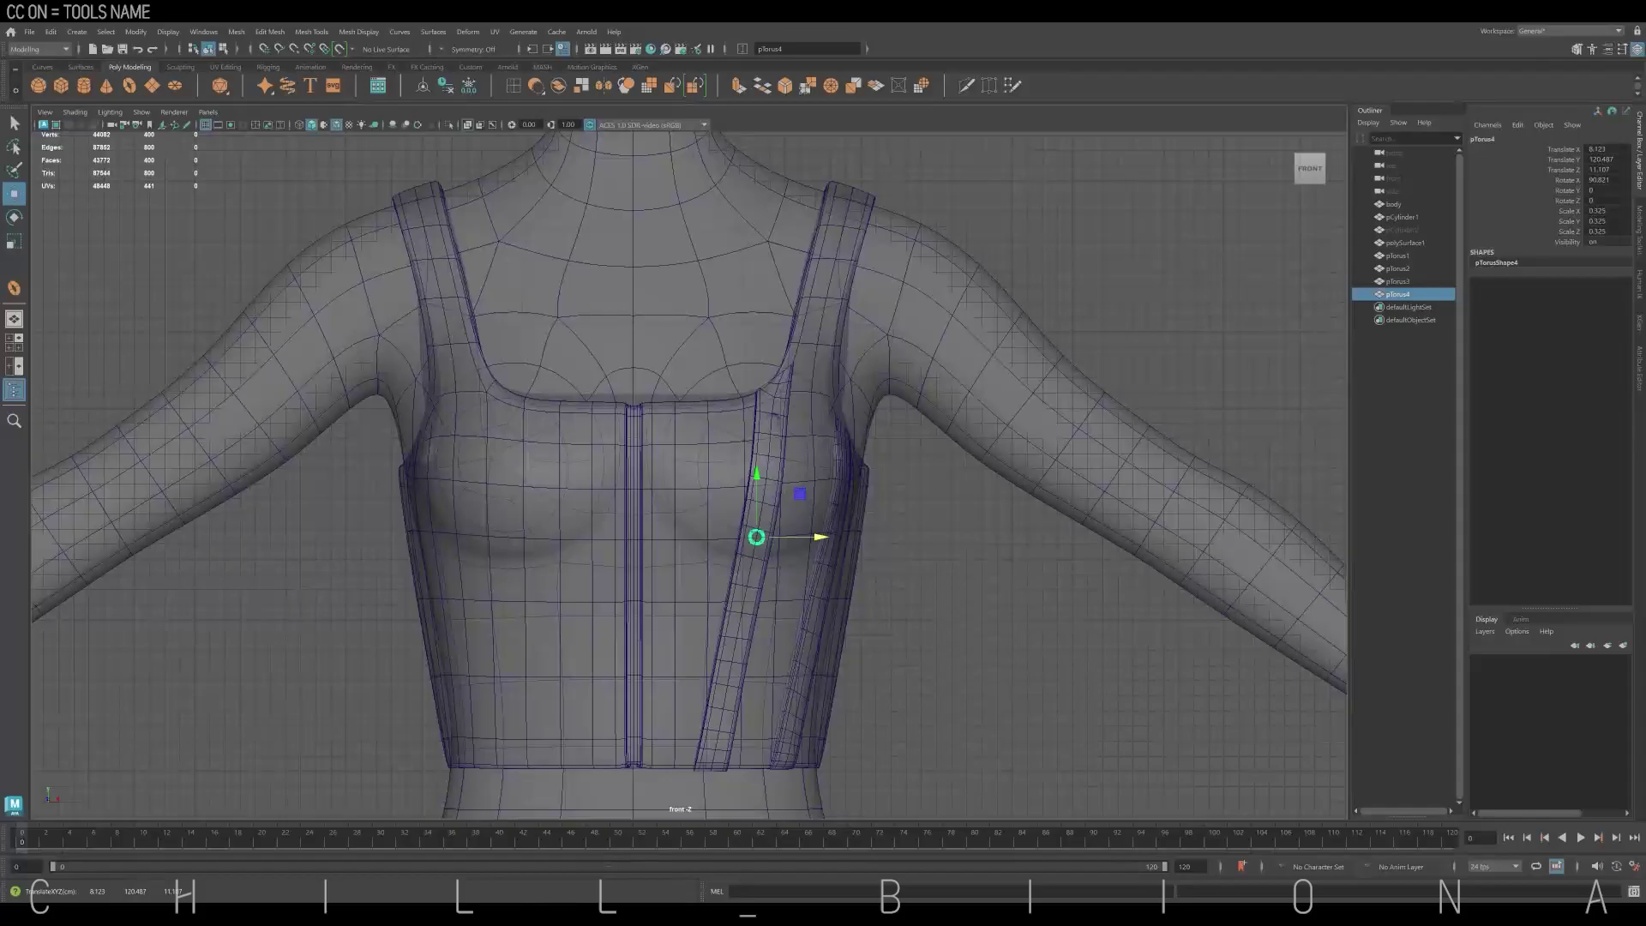
key(shift+d)
key(shift+d)
key(shift+d)
key(shift+d)
key(shift+d)
key(shift+d)
key(shift+d)
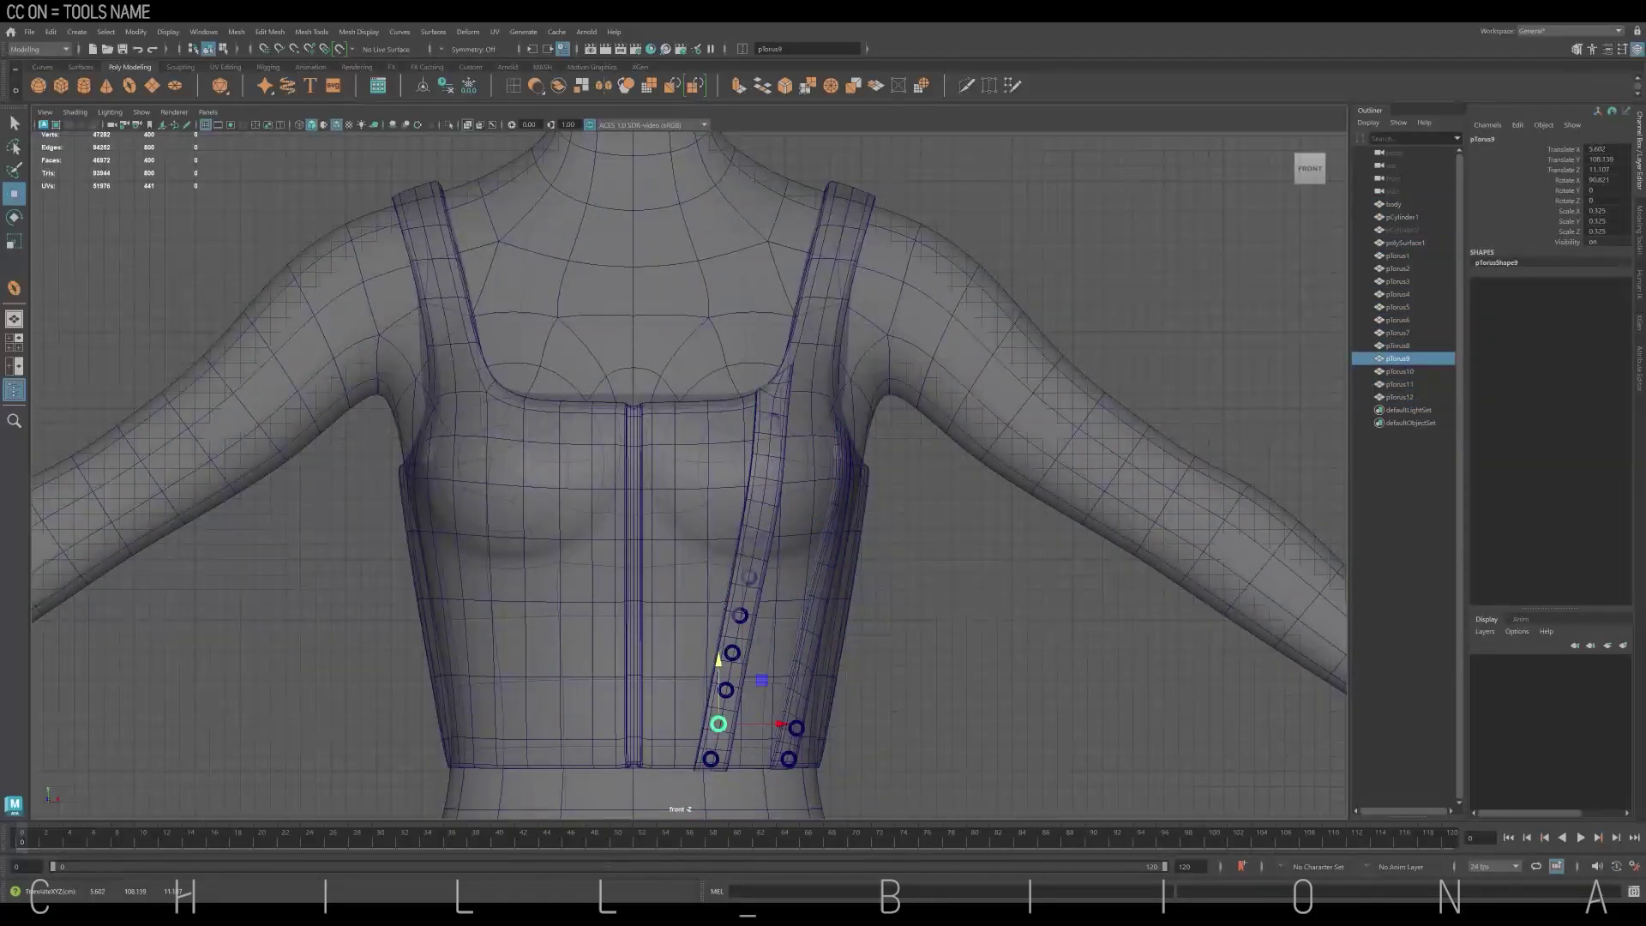
key(shift+d)
key(shift+d)
key(shift+d)
key(shift+d)
key(space)
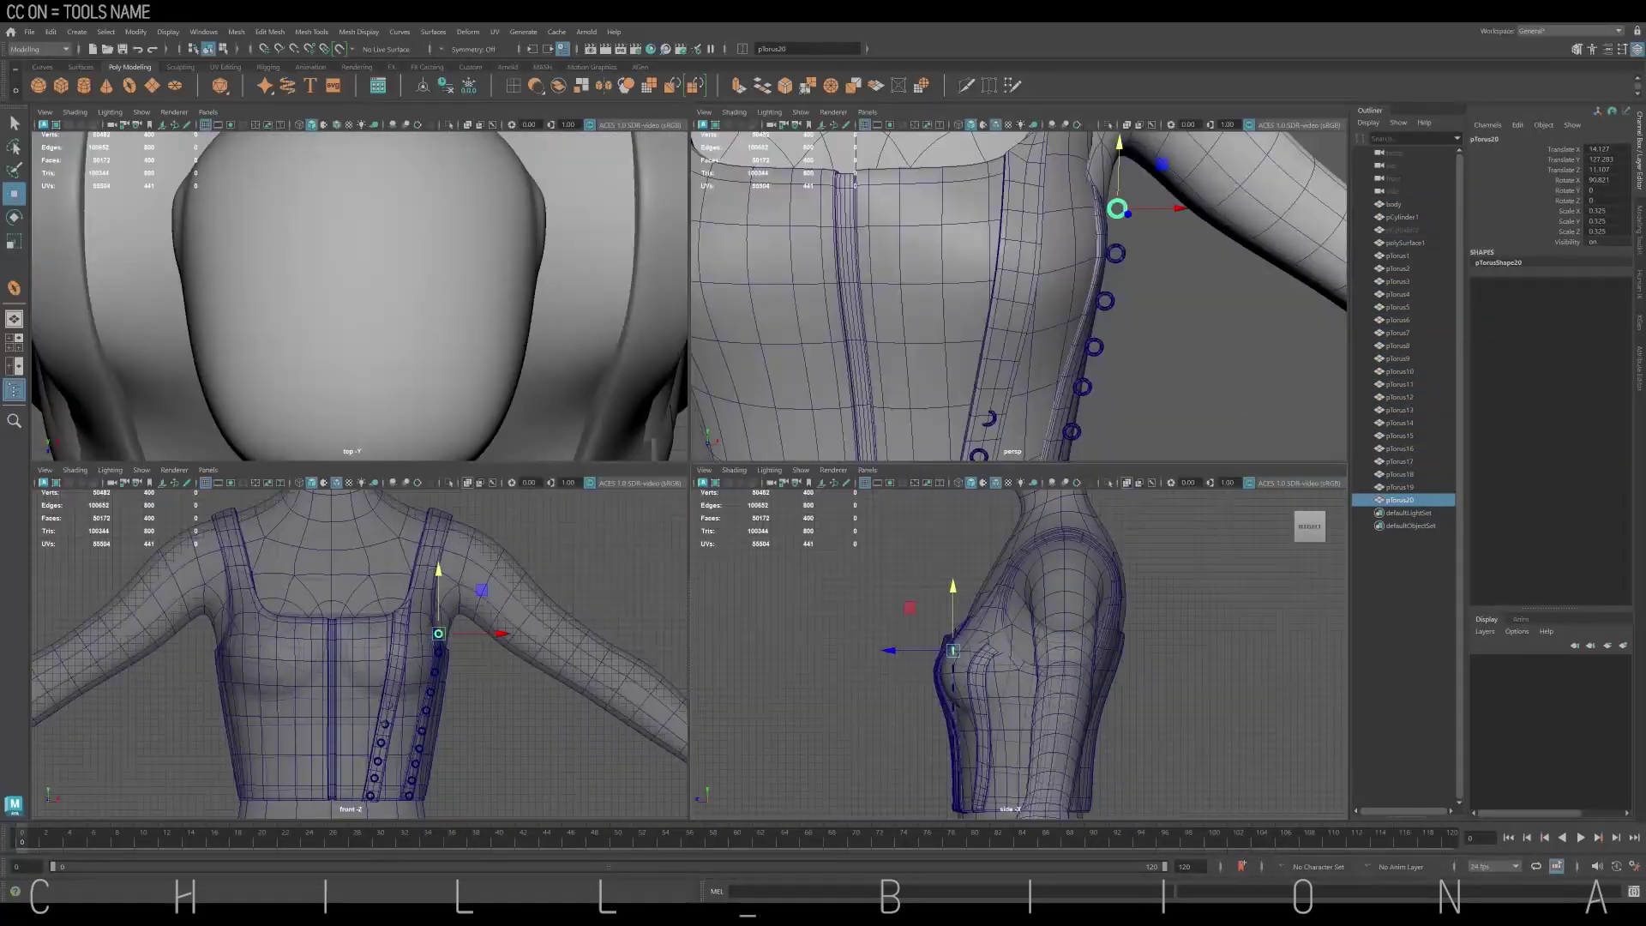
key(shift+d)
key(shift+d)
Step through the eyelets down the column and rotate them to sit on the strip
click(1397, 268)
scroll(943, 652, up, 3)
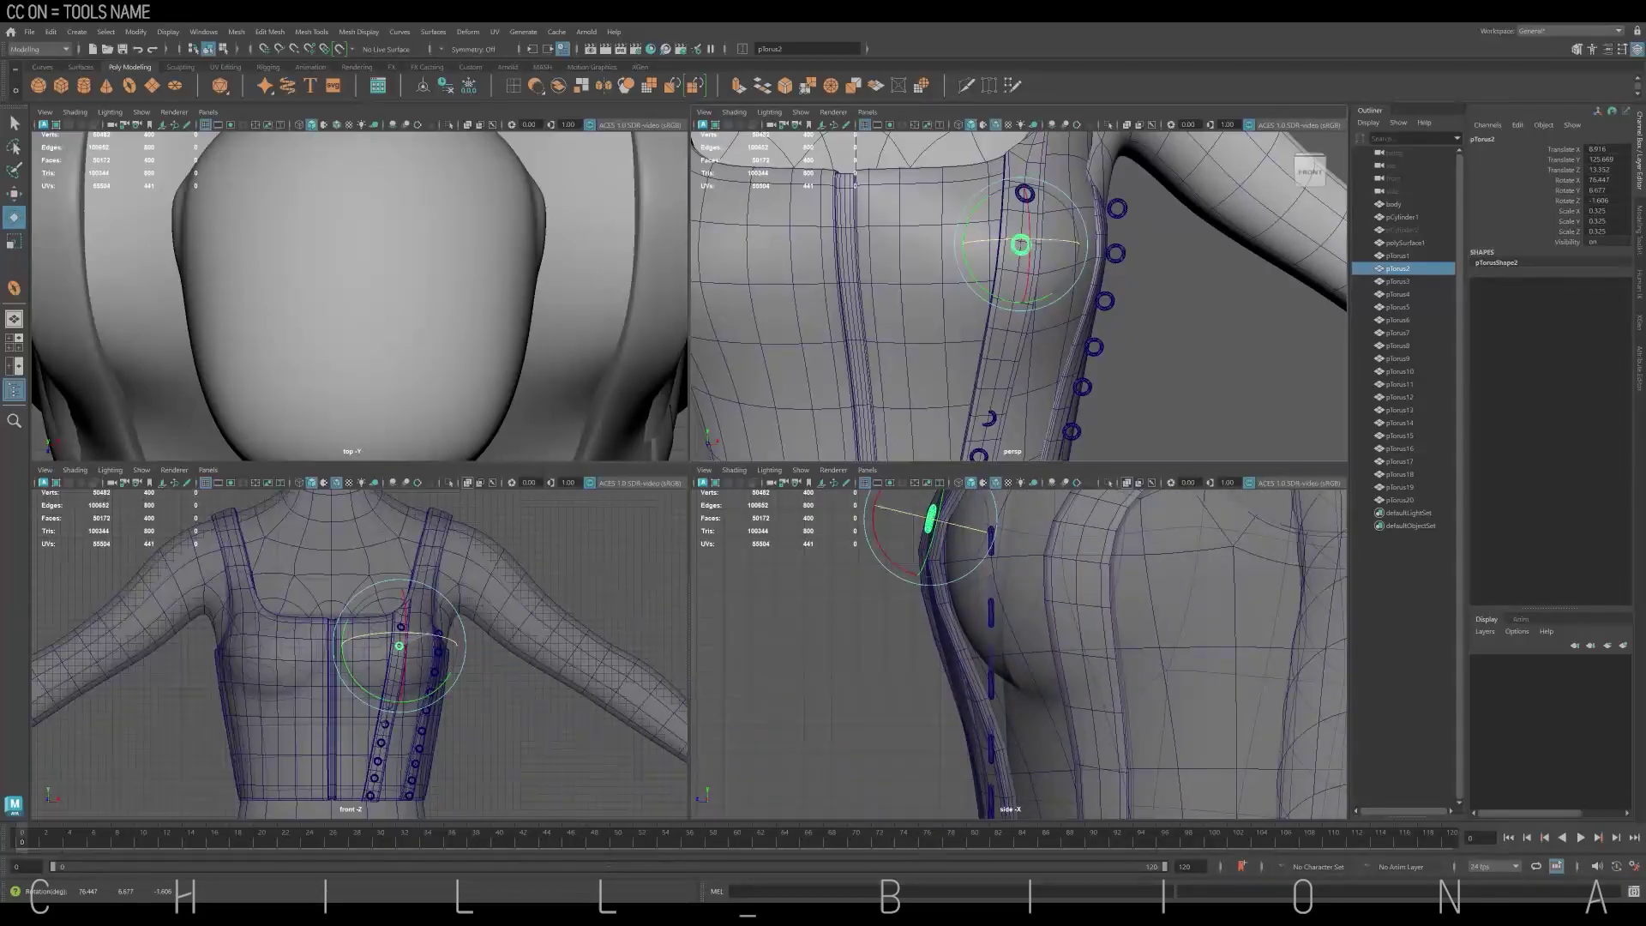
click(1397, 281)
key(Down)
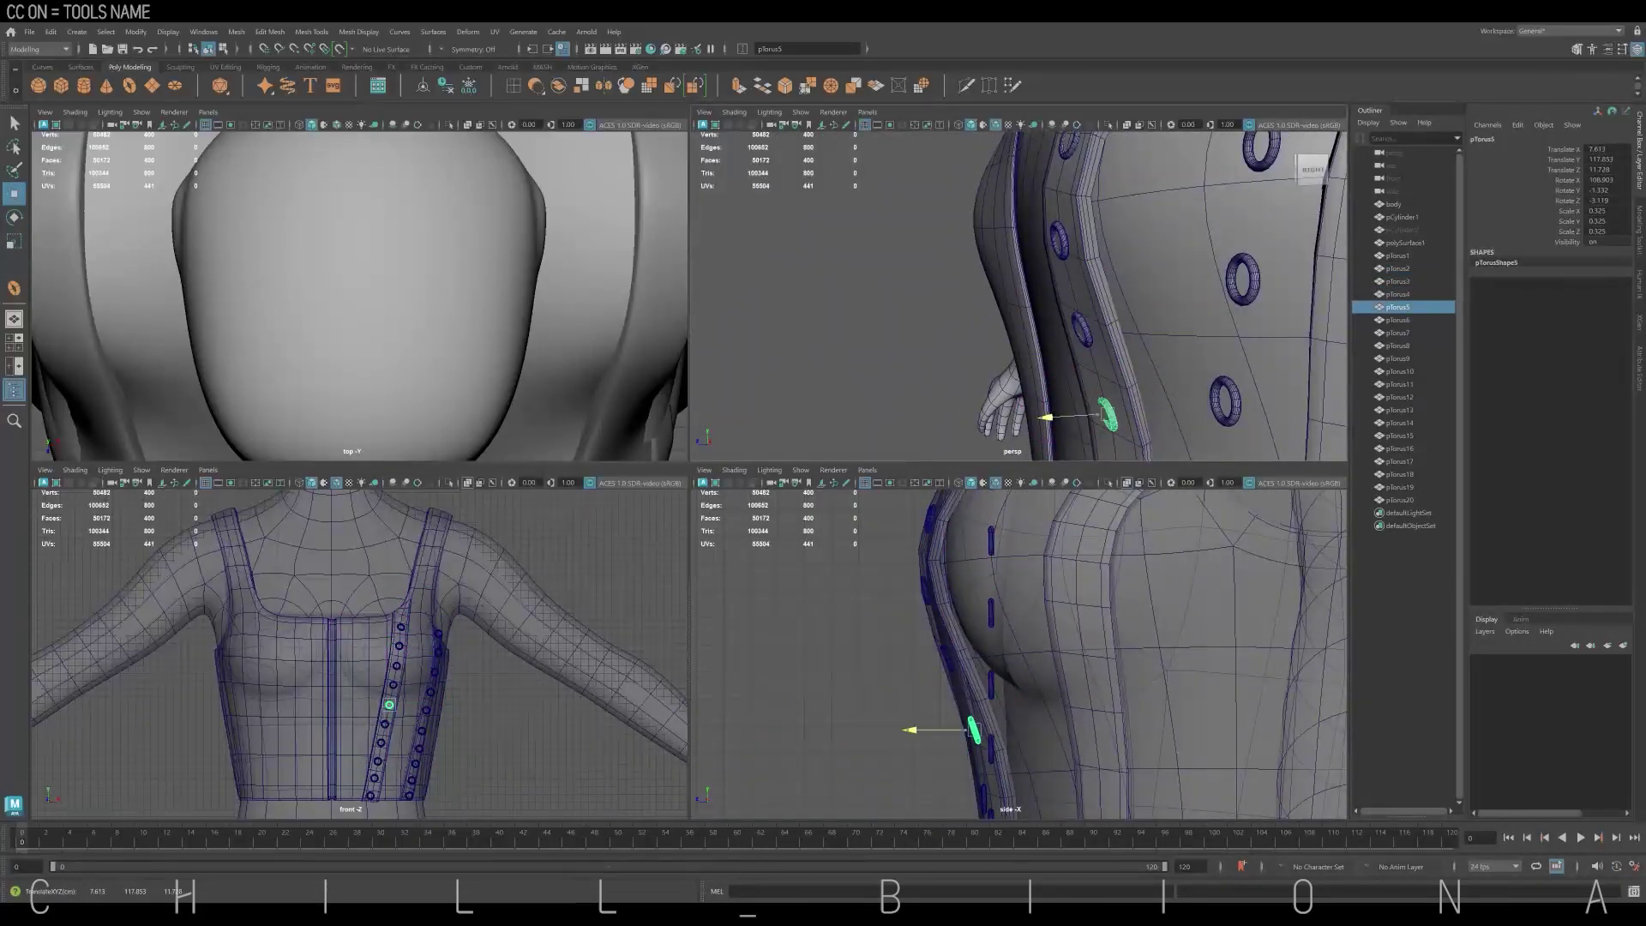
key(Down)
key(Down)
key(space)
key(Down)
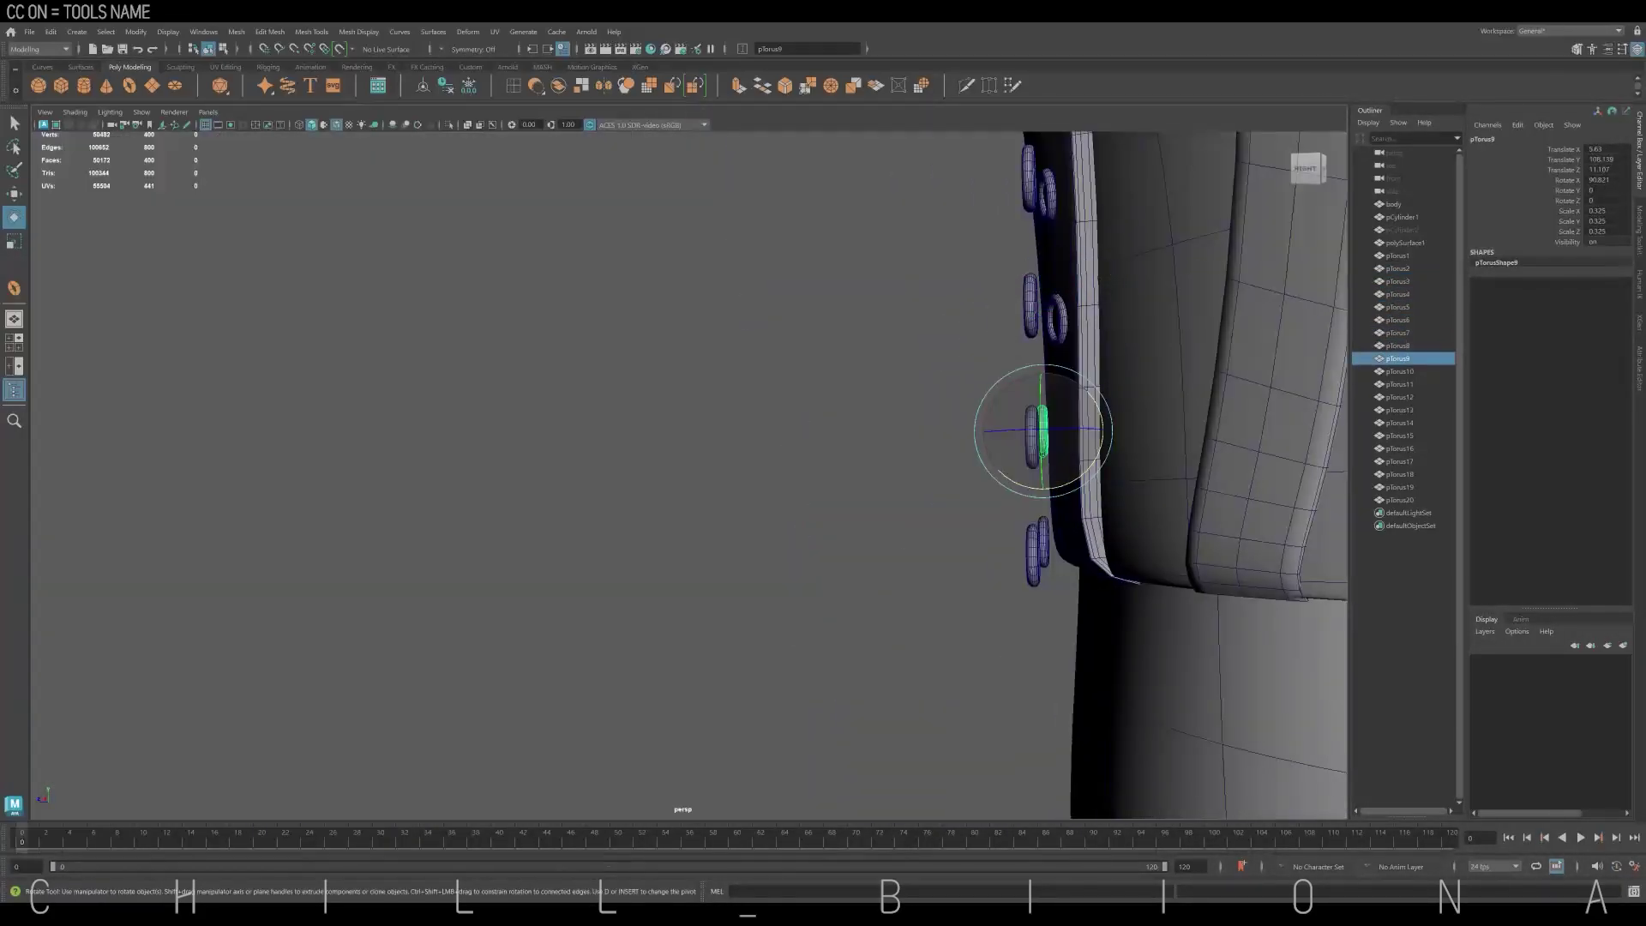
key(Down)
key(Down)
key(e)
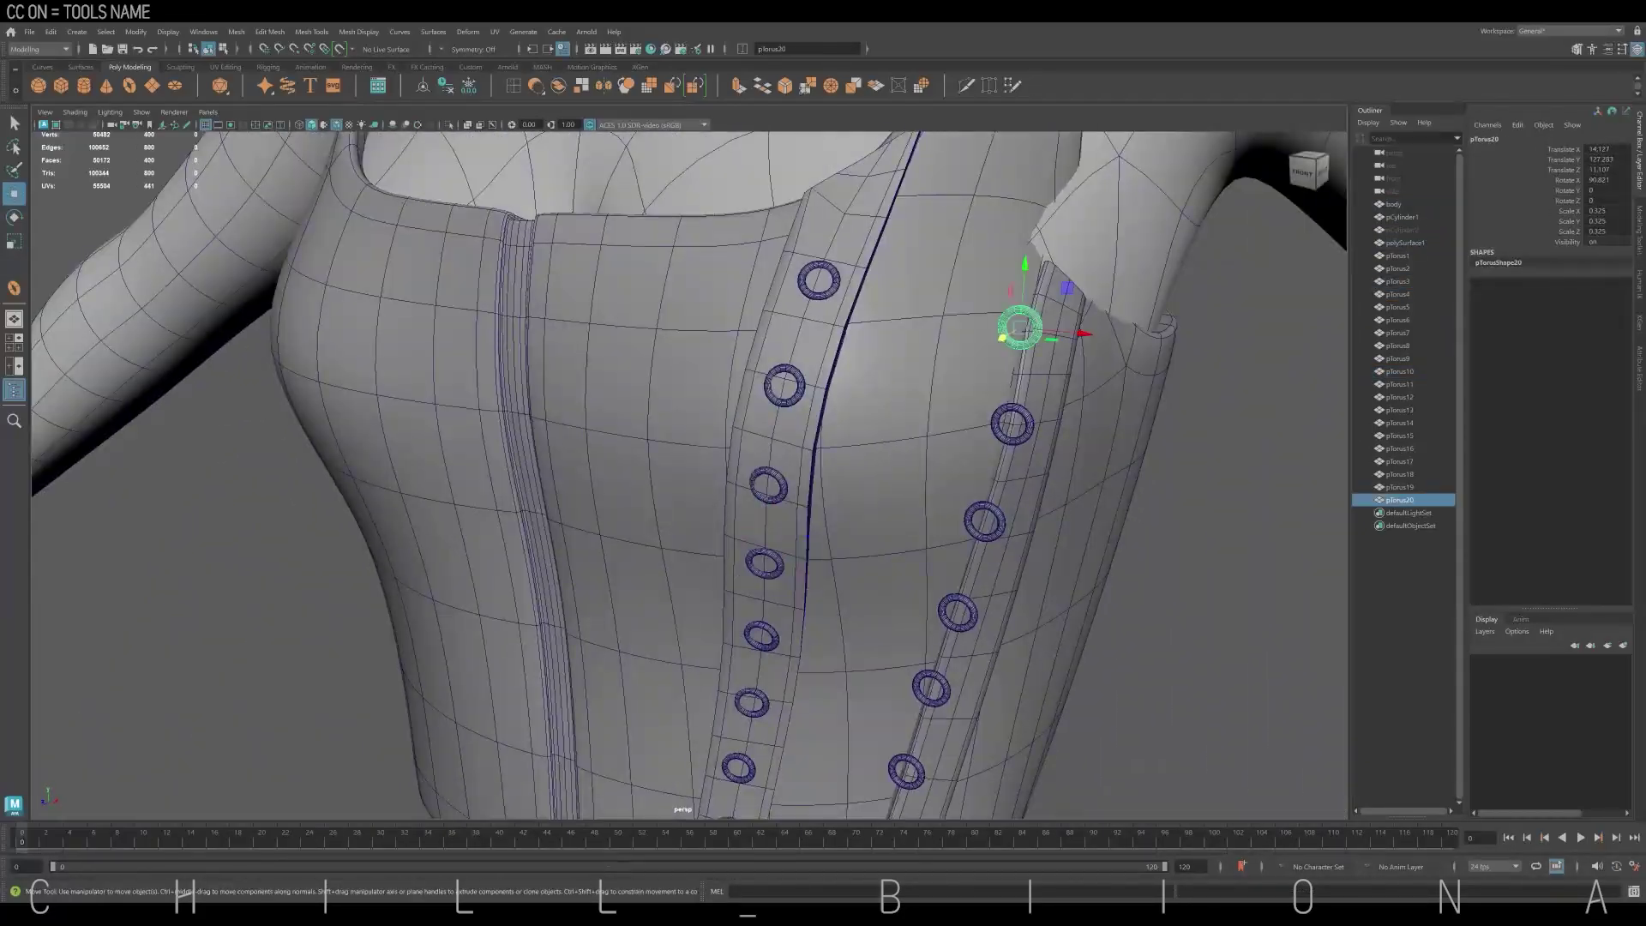
Move the remaining eyelets onto both strips' surfaces from chest to hem
key(Up)
key(Up)
key(f)
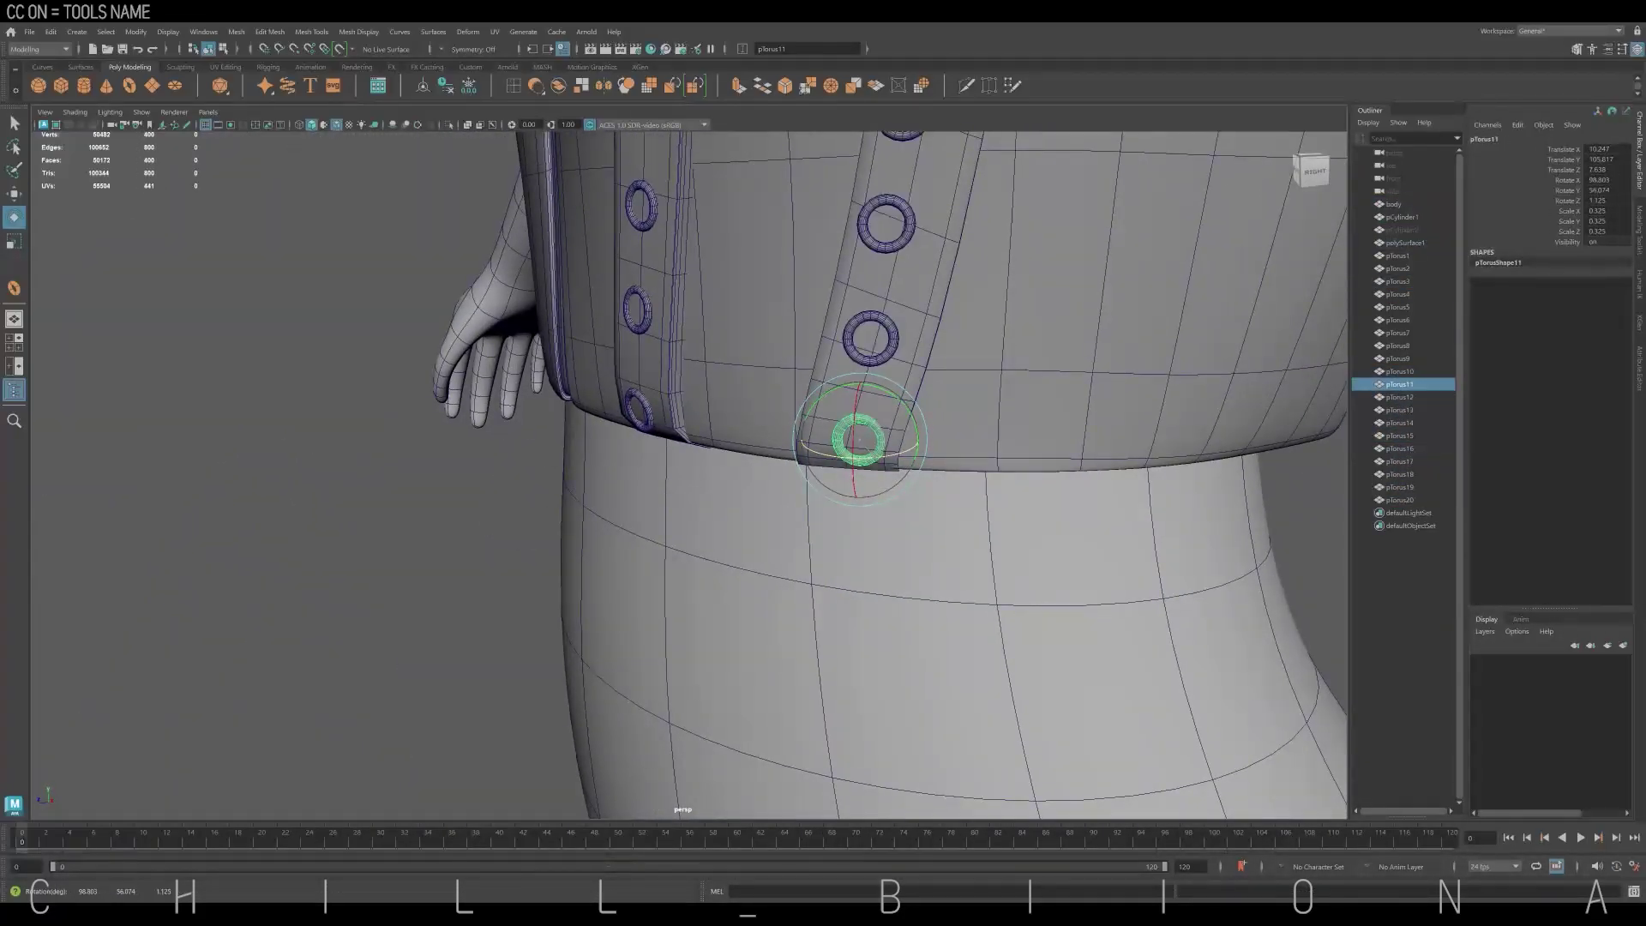
key(w)
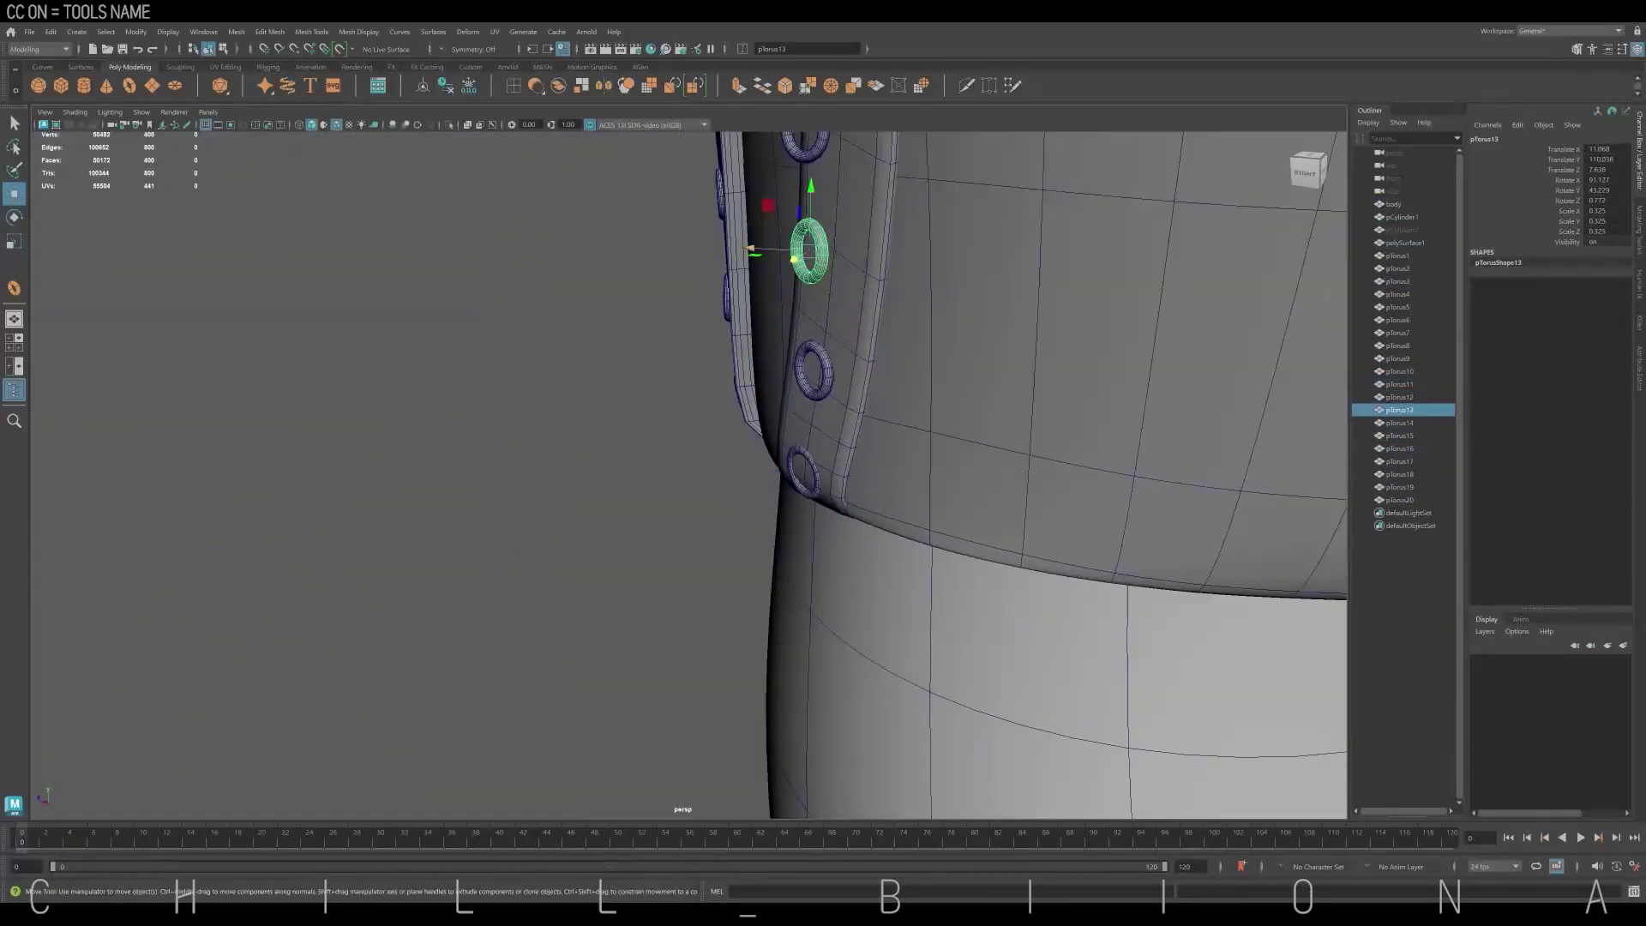
key(Down)
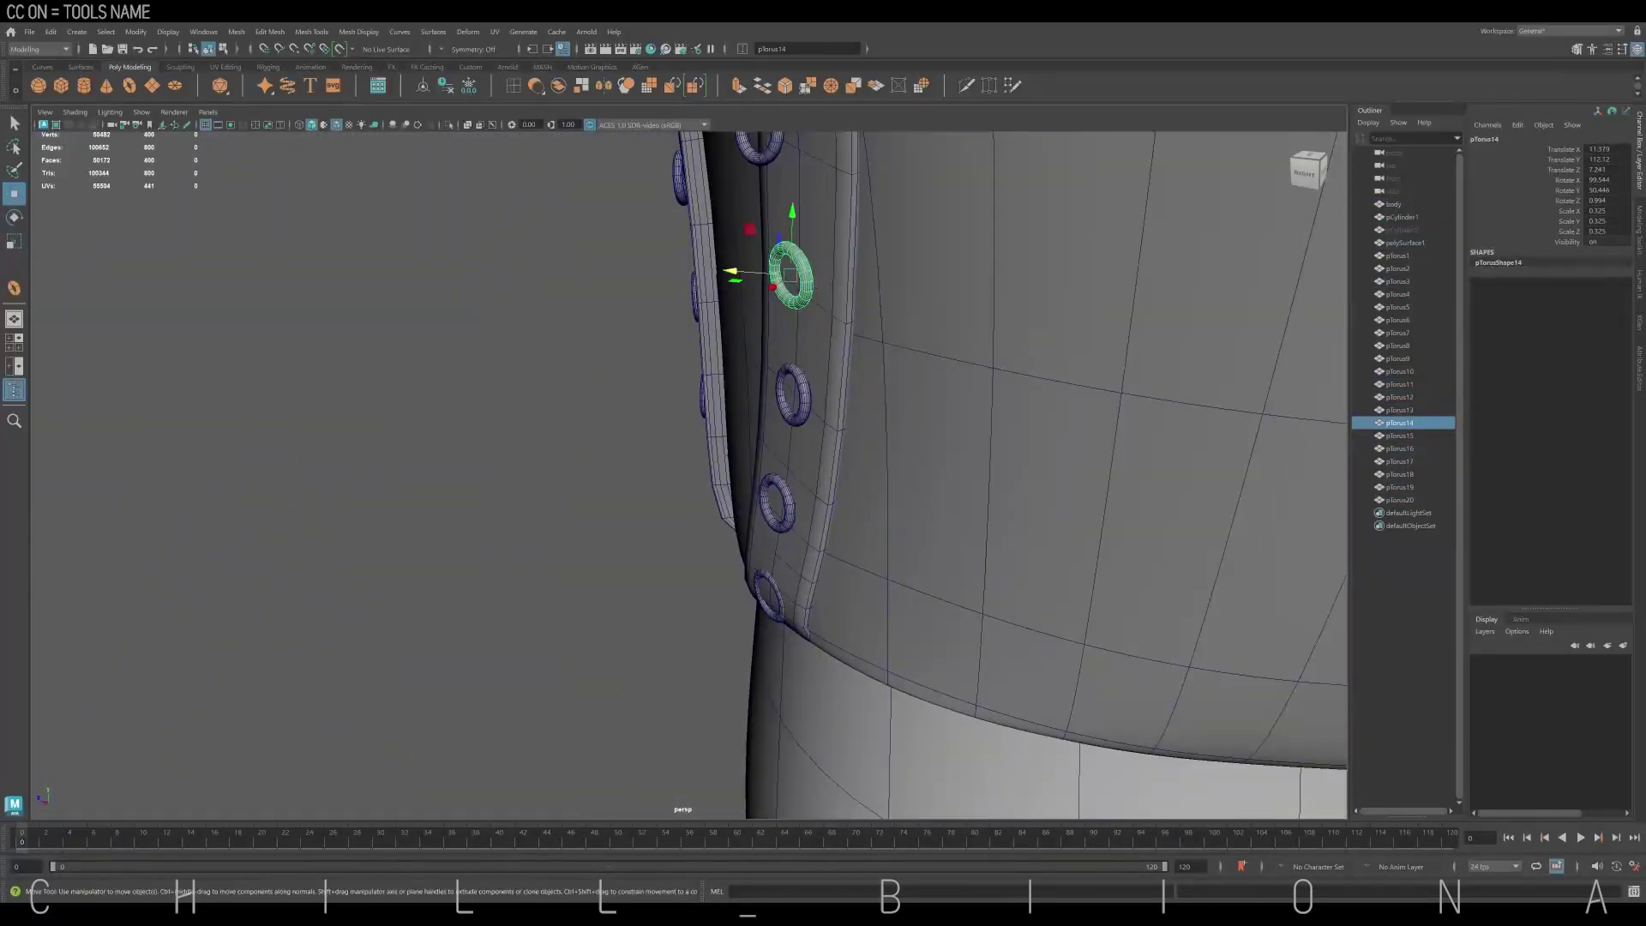
key(Down)
key(Down)
key(f)
scroll(969, 360, down, 3)
key(Down)
key(Down)
key(Down)
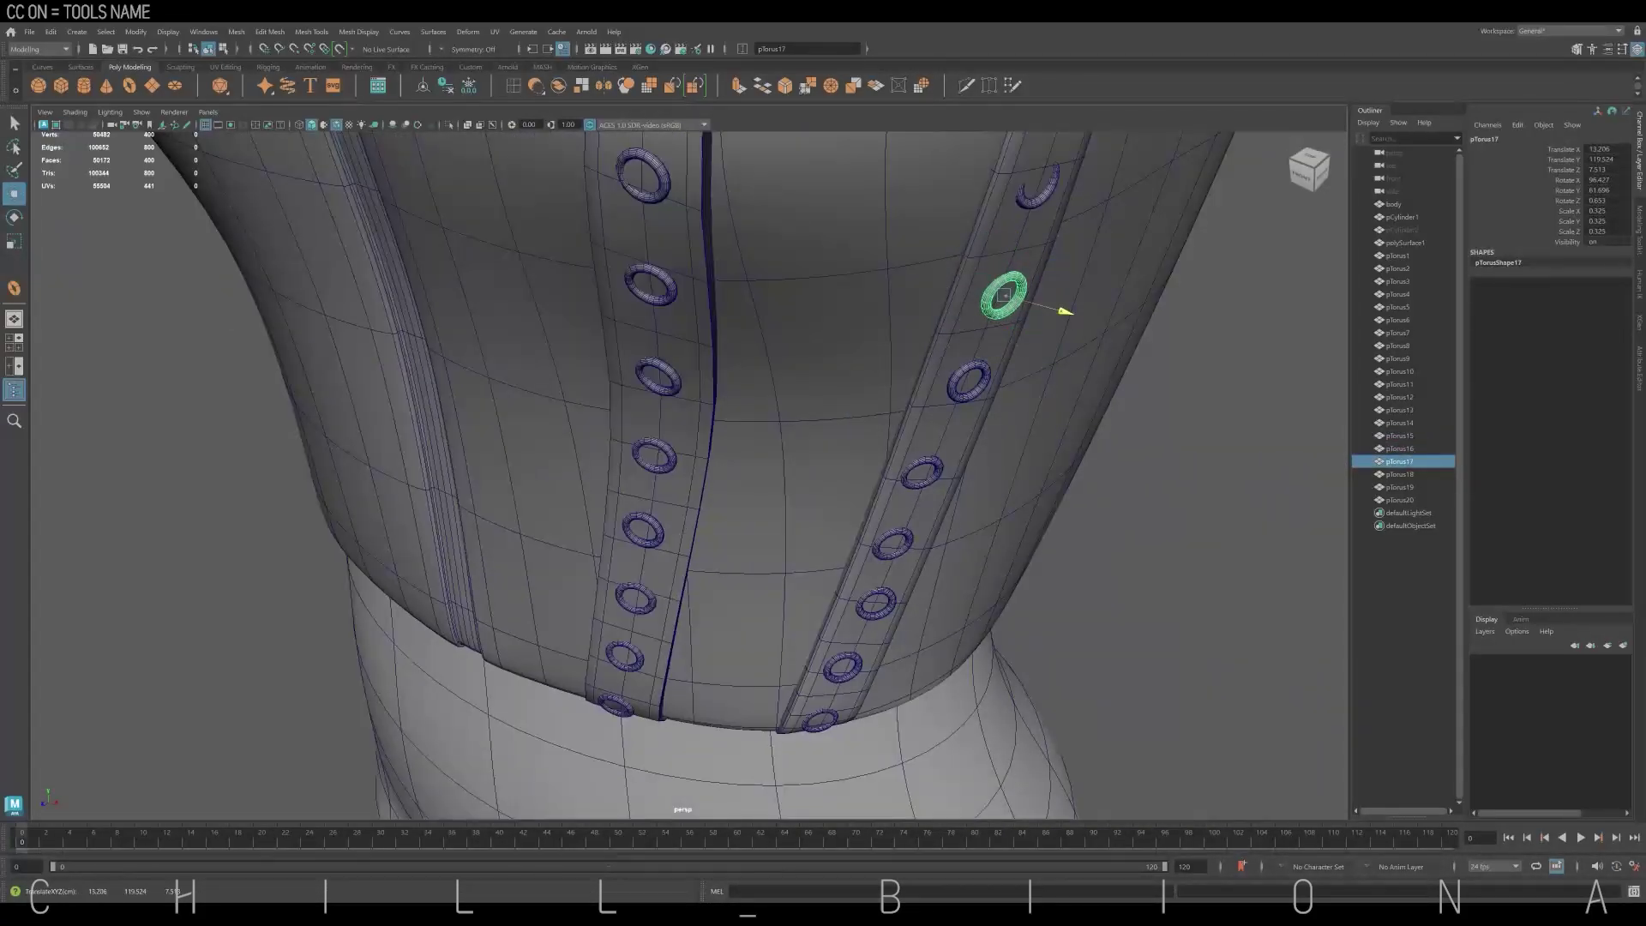
alt+drag(1065, 312, 882, 393)
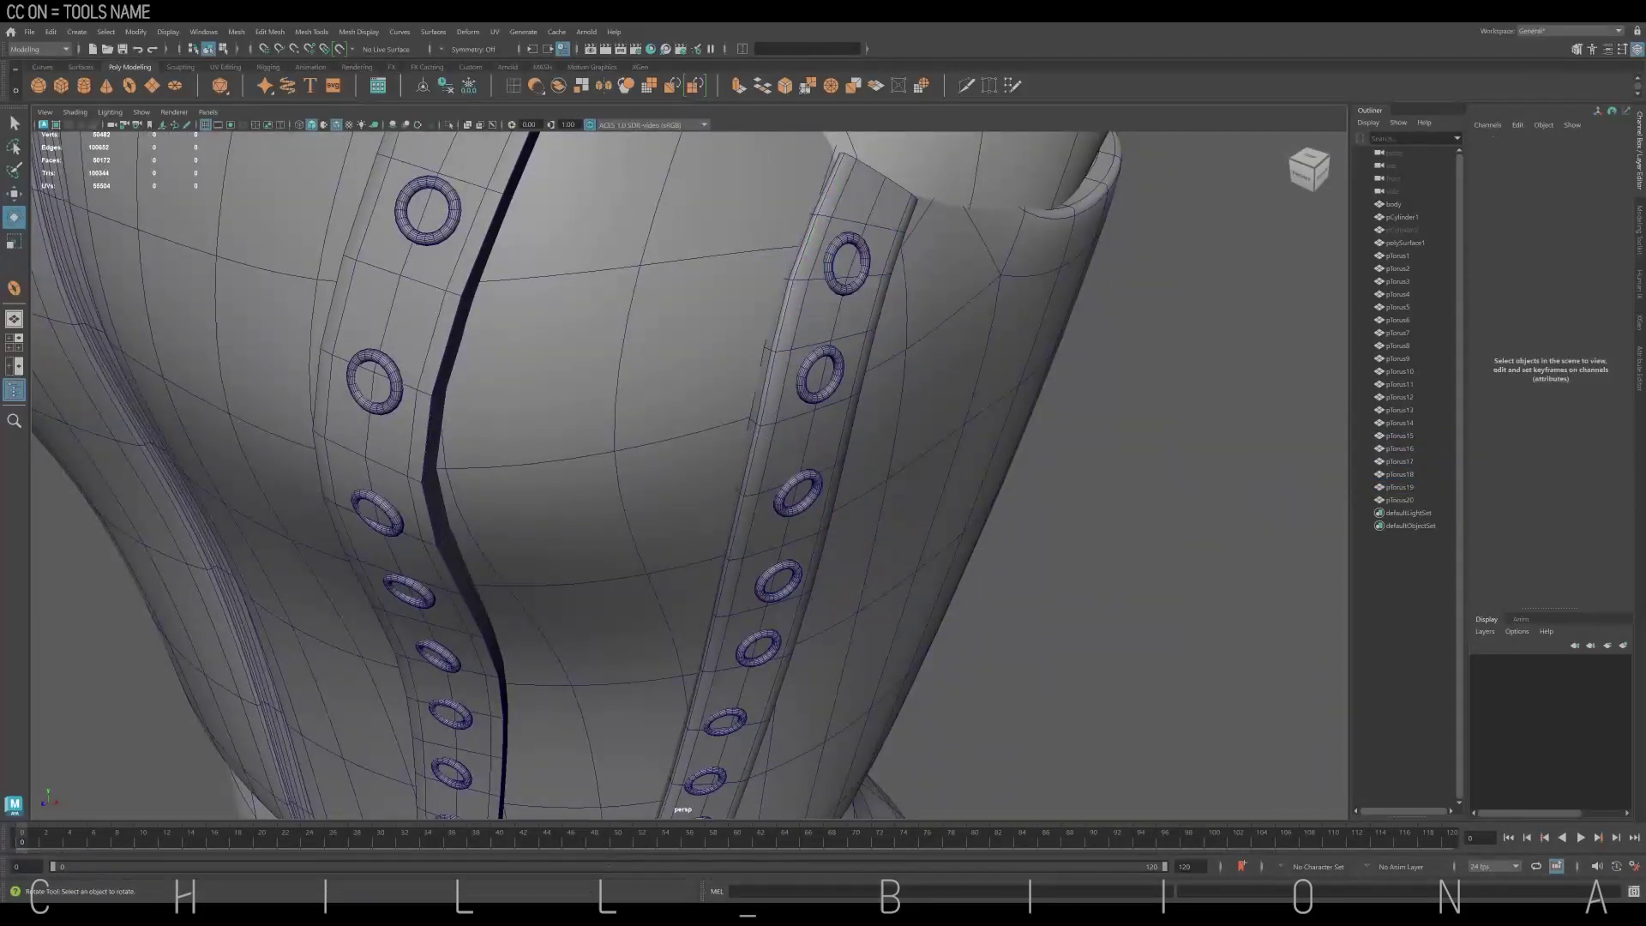
alt+drag(771, 429, 772, 257)
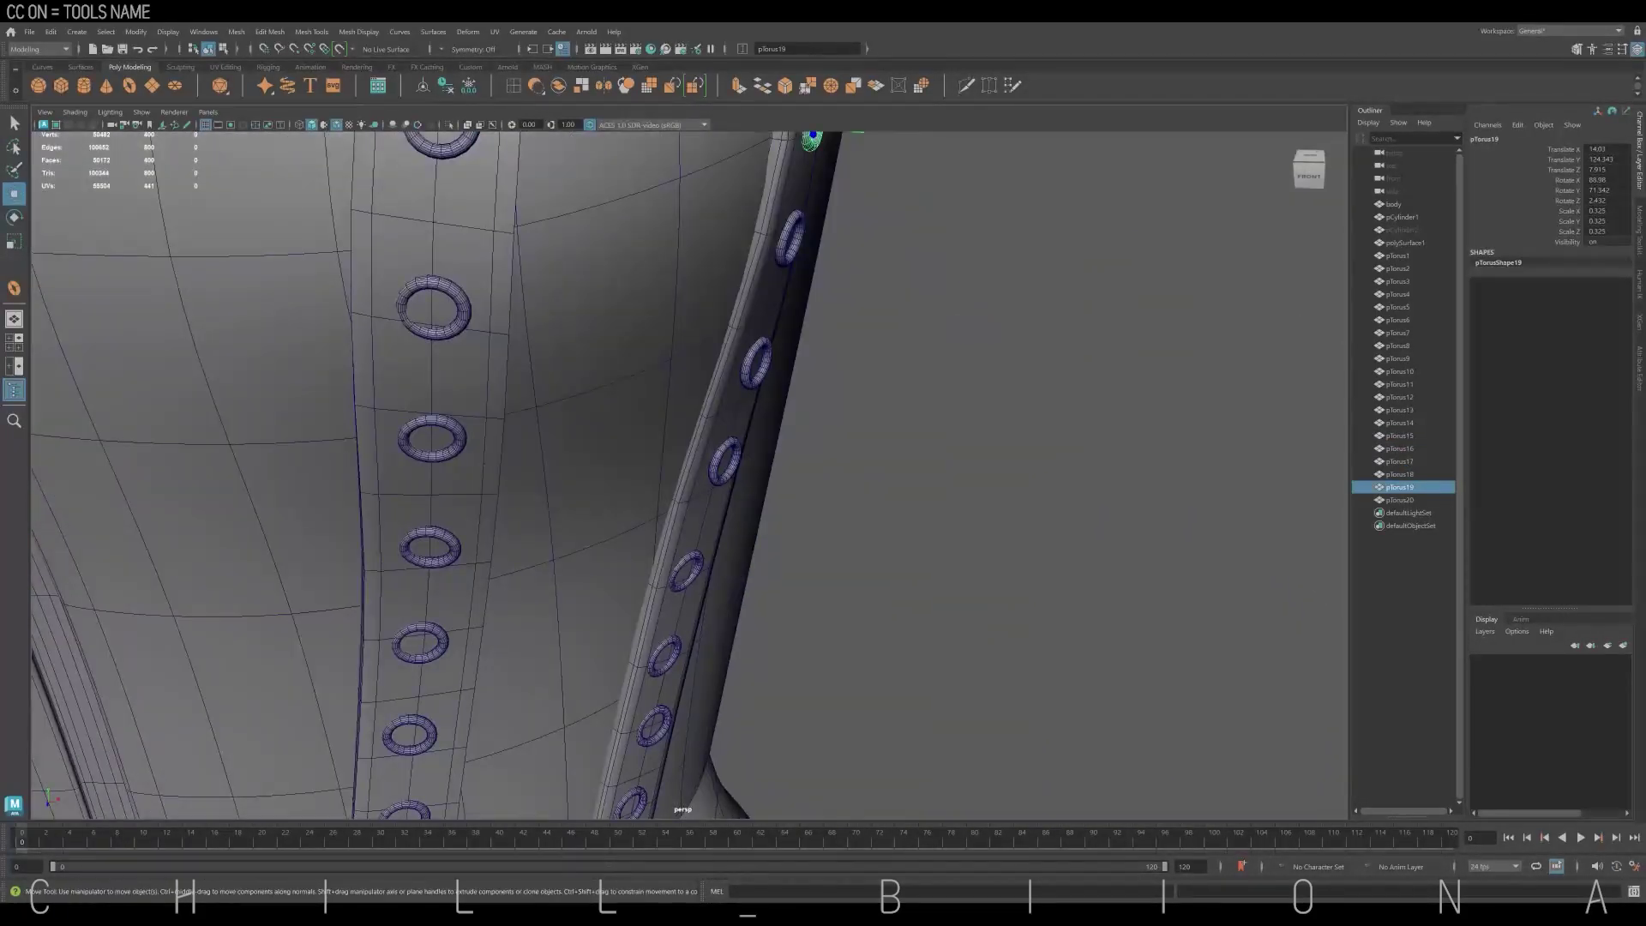
click(631, 460)
alt+drag(686, 471, 685, 385)
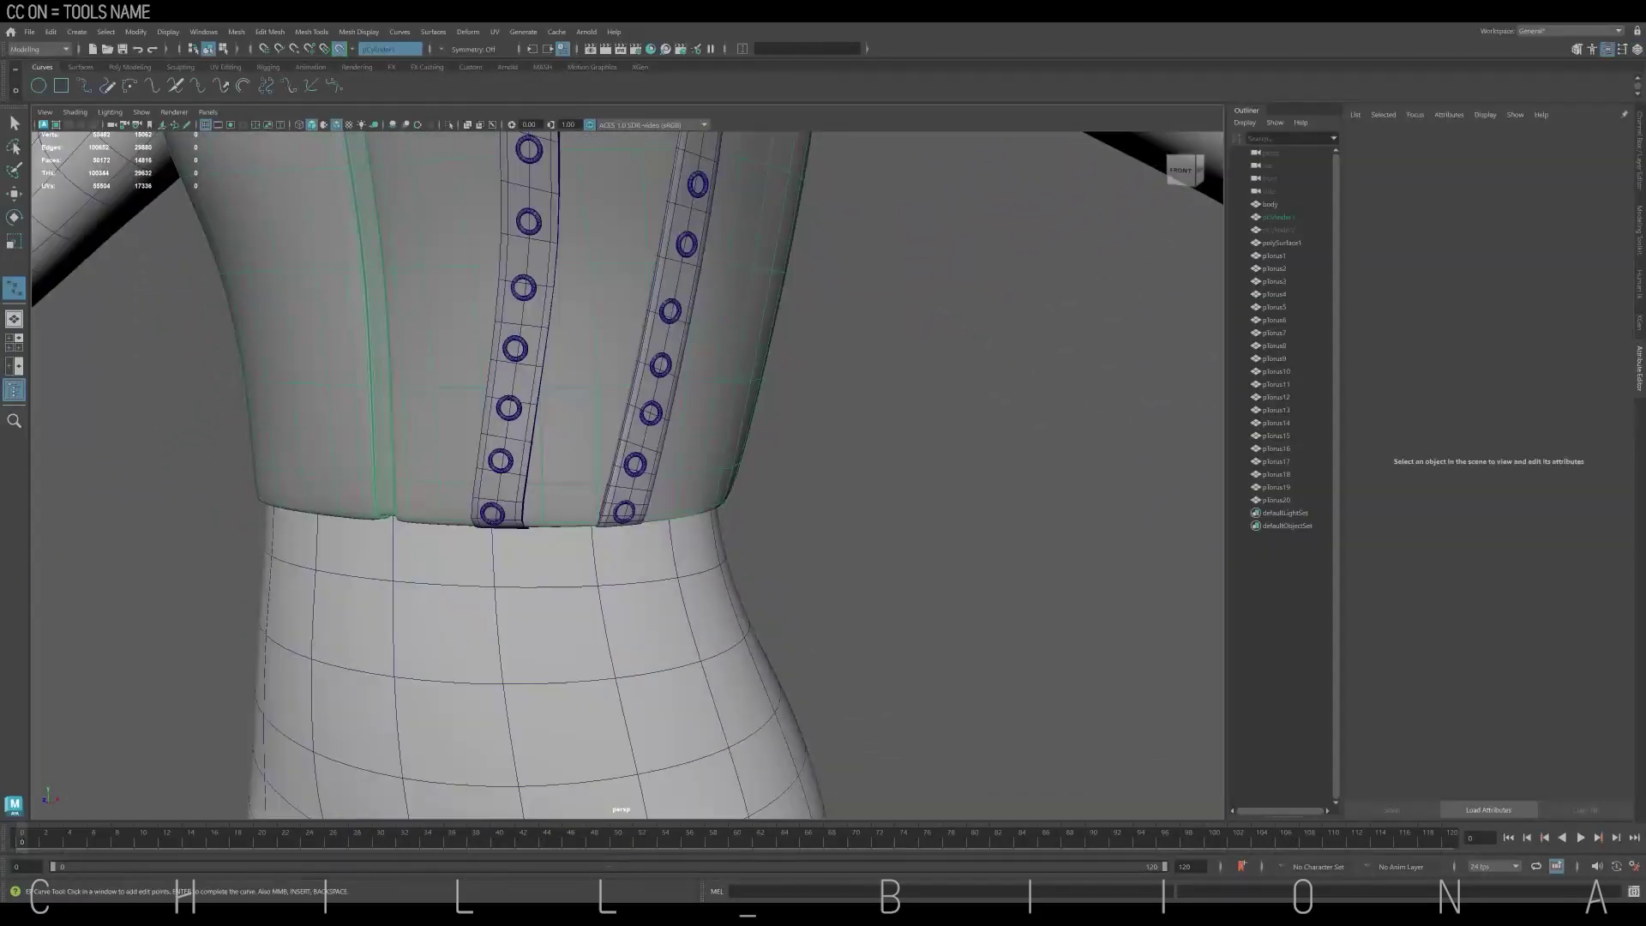
Draw an EP curve zigzagging between the two eyelet rows down toward the hem
click(548, 360)
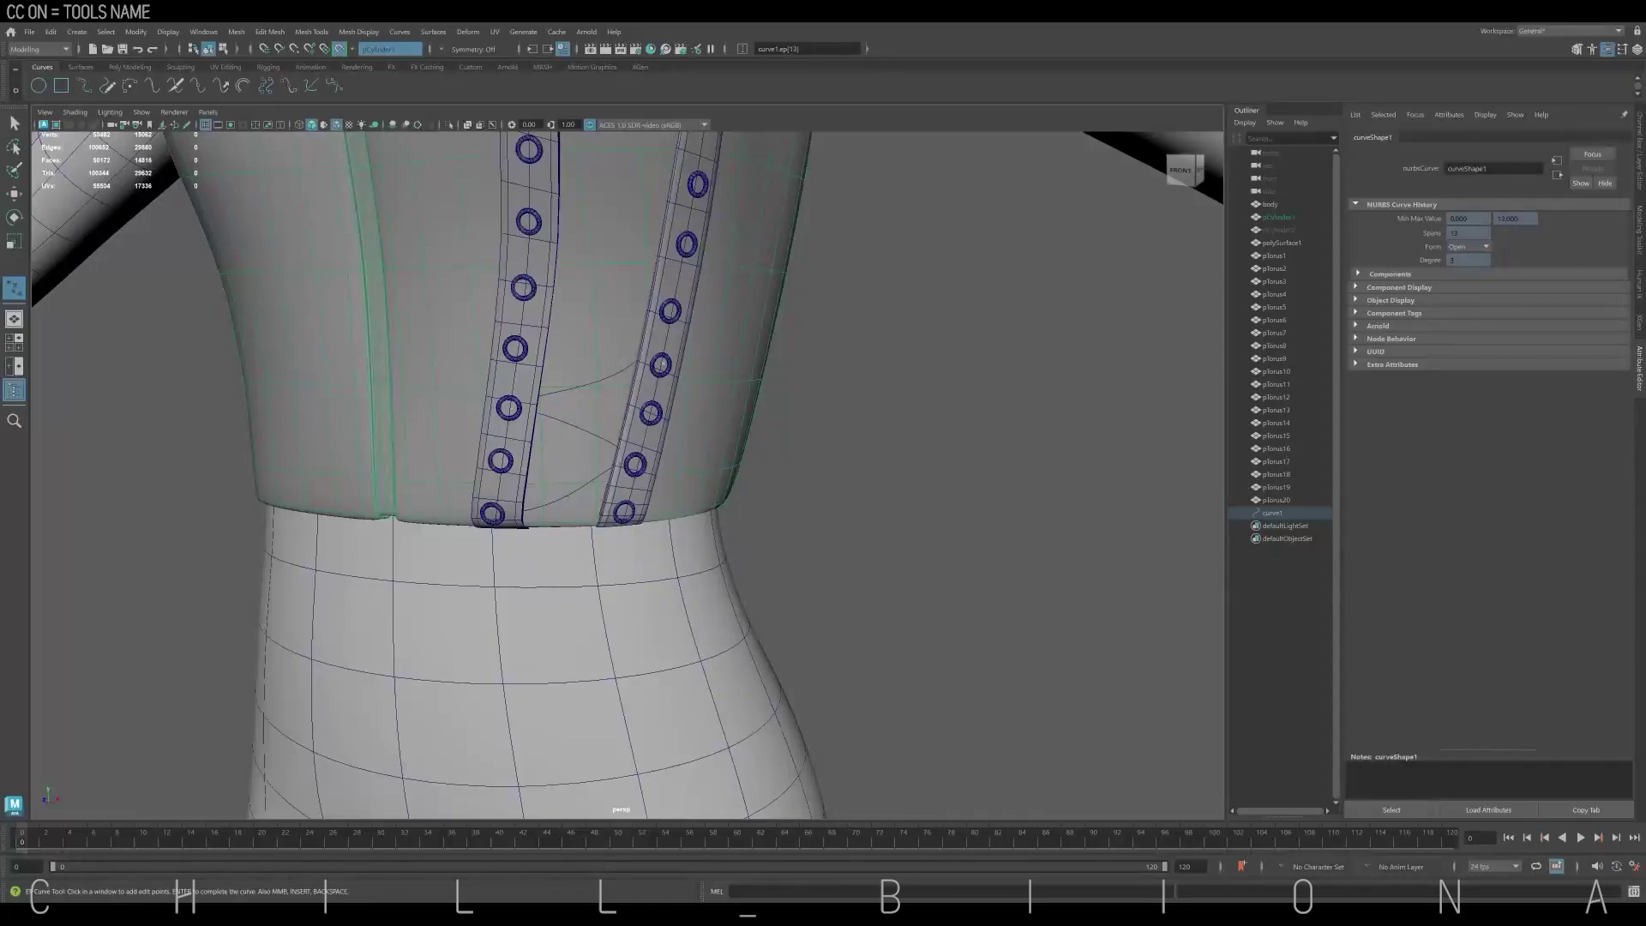
alt+drag(559, 305, 600, 311)
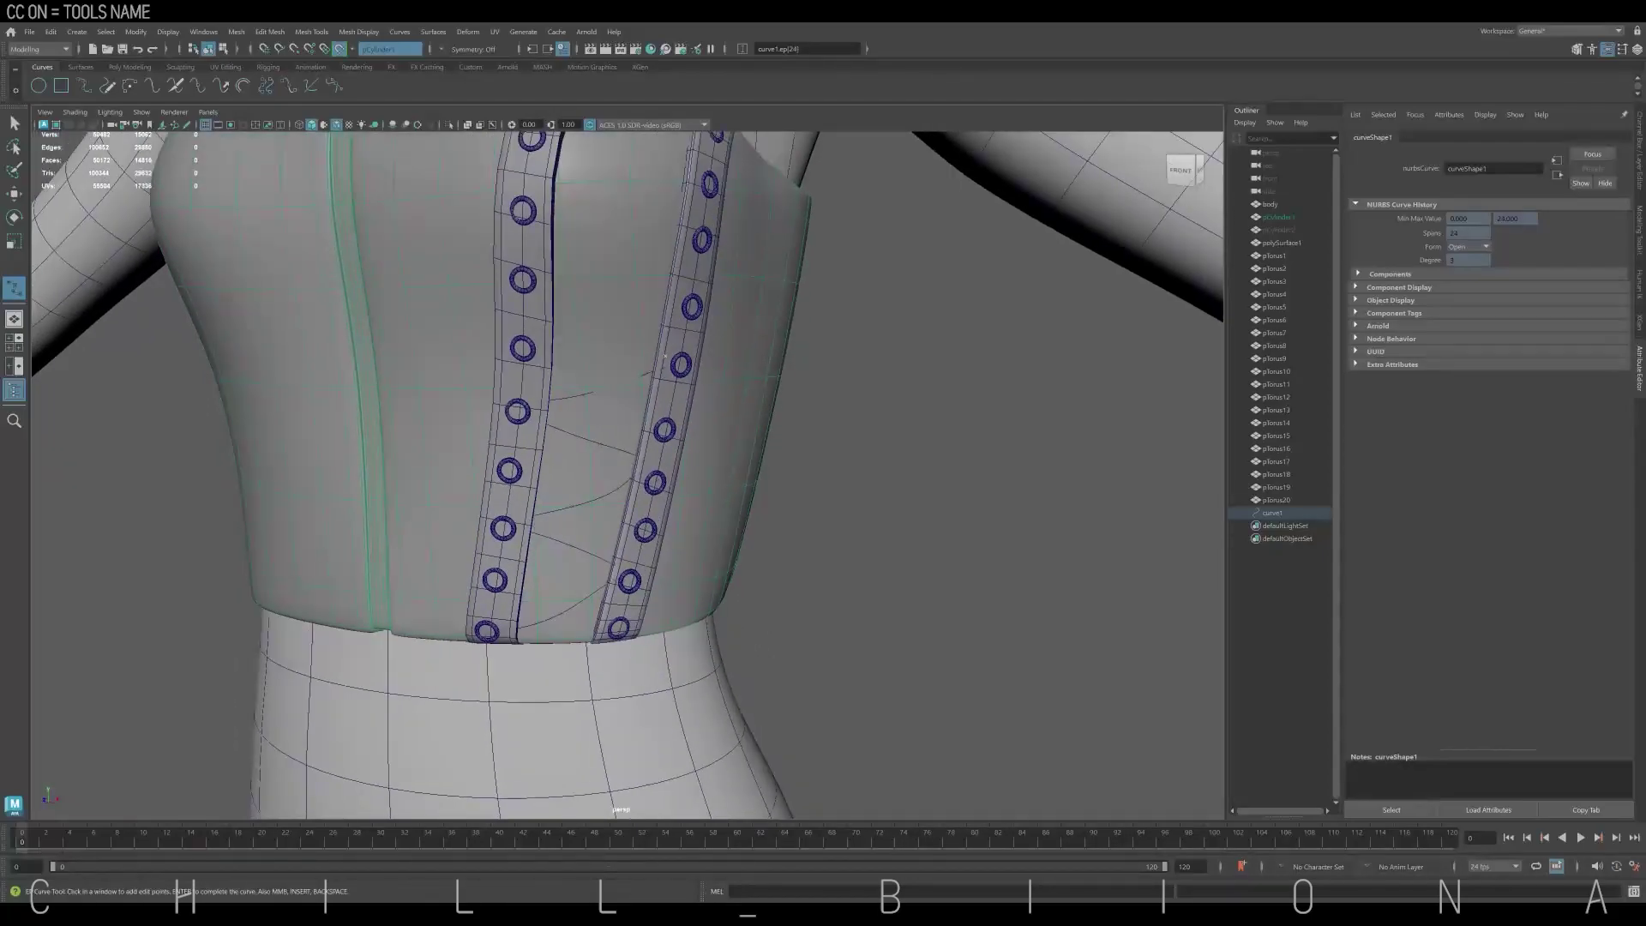
click(618, 336)
alt+right_drag(600, 310, 618, 314)
alt+drag(506, 326, 529, 330)
click(529, 330)
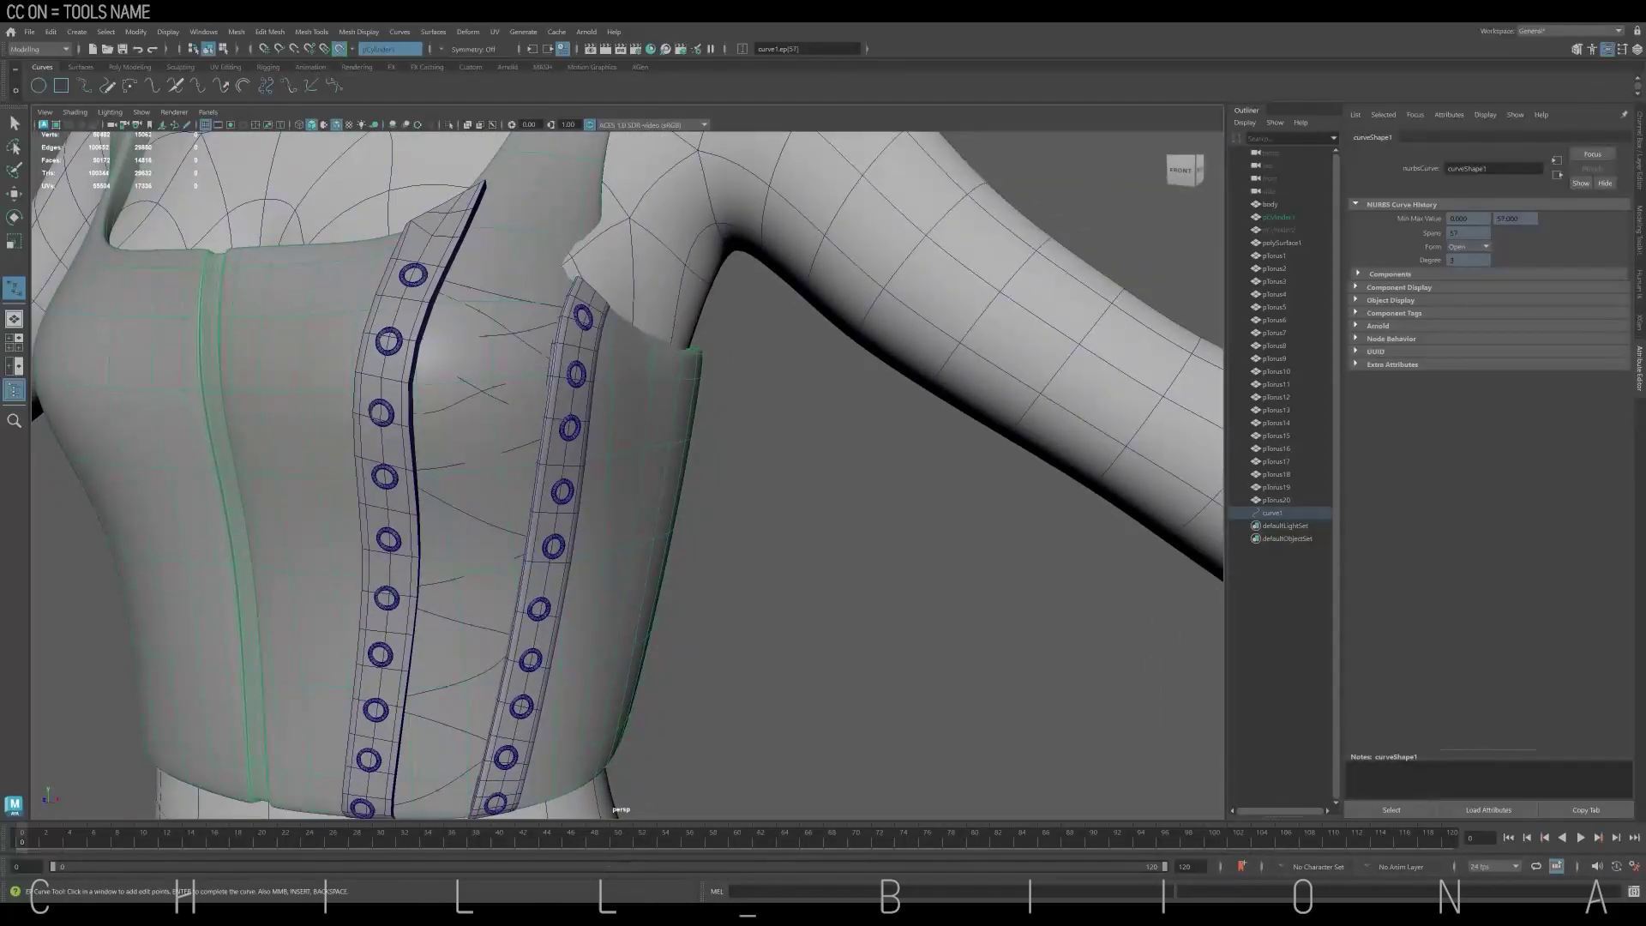
alt+drag(562, 493, 471, 455)
alt+drag(521, 516, 499, 474)
click(499, 474)
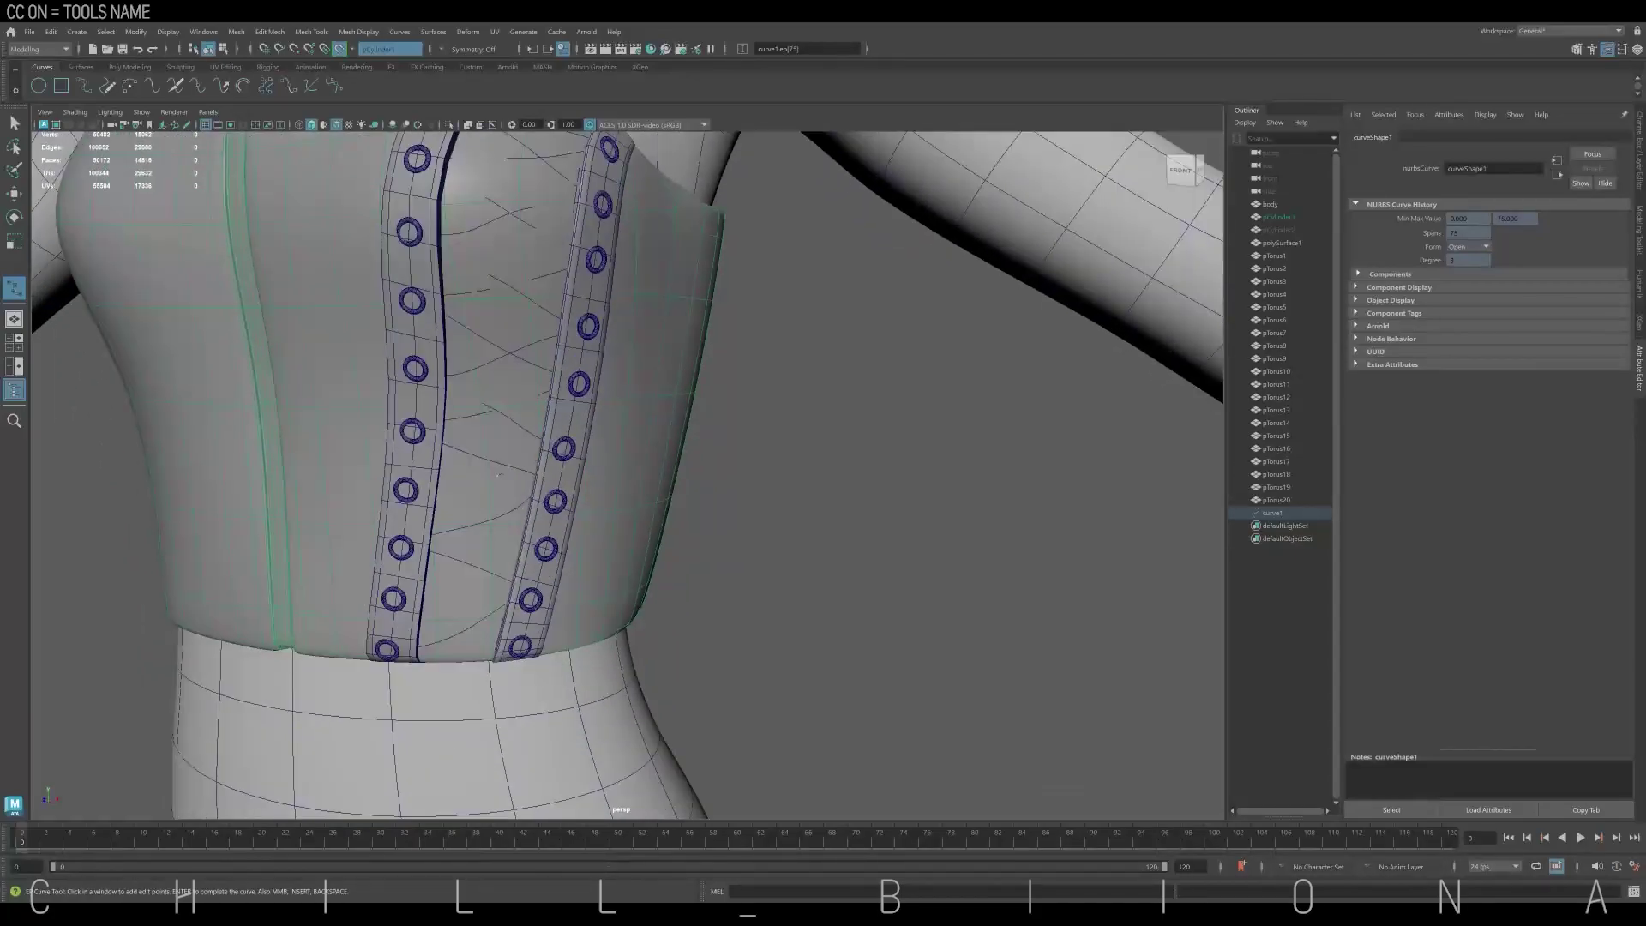
alt+drag(491, 531, 460, 505)
click(460, 506)
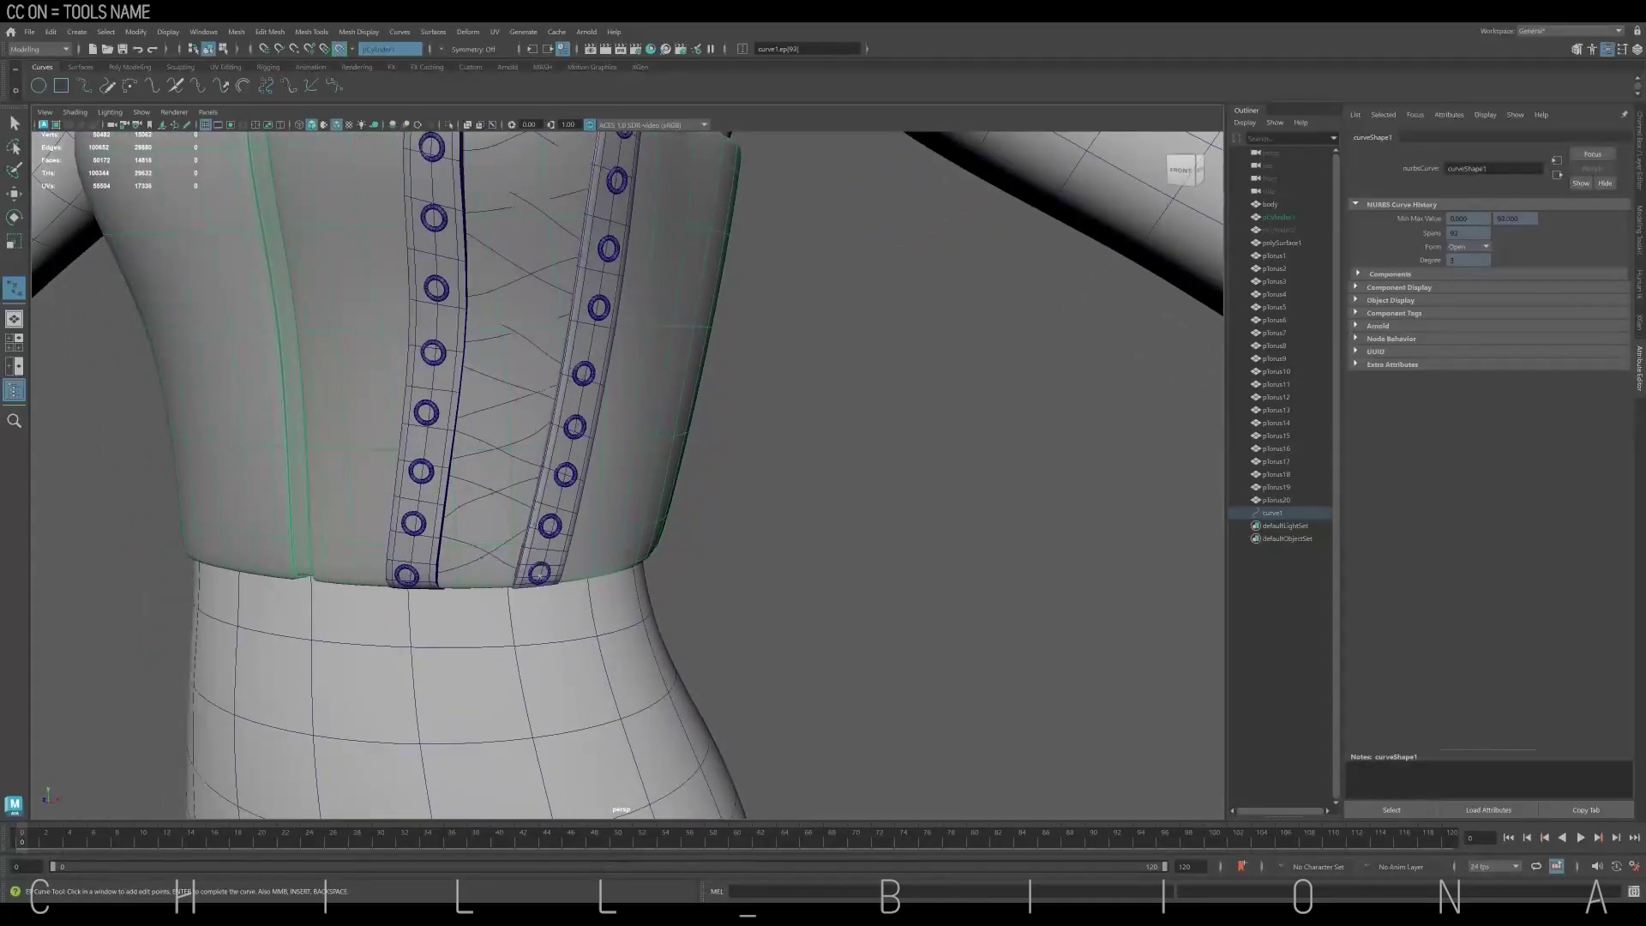
Finish the lacing curve and start editing its control vertices in four views
key(Return)
alt+drag(514, 429, 480, 403)
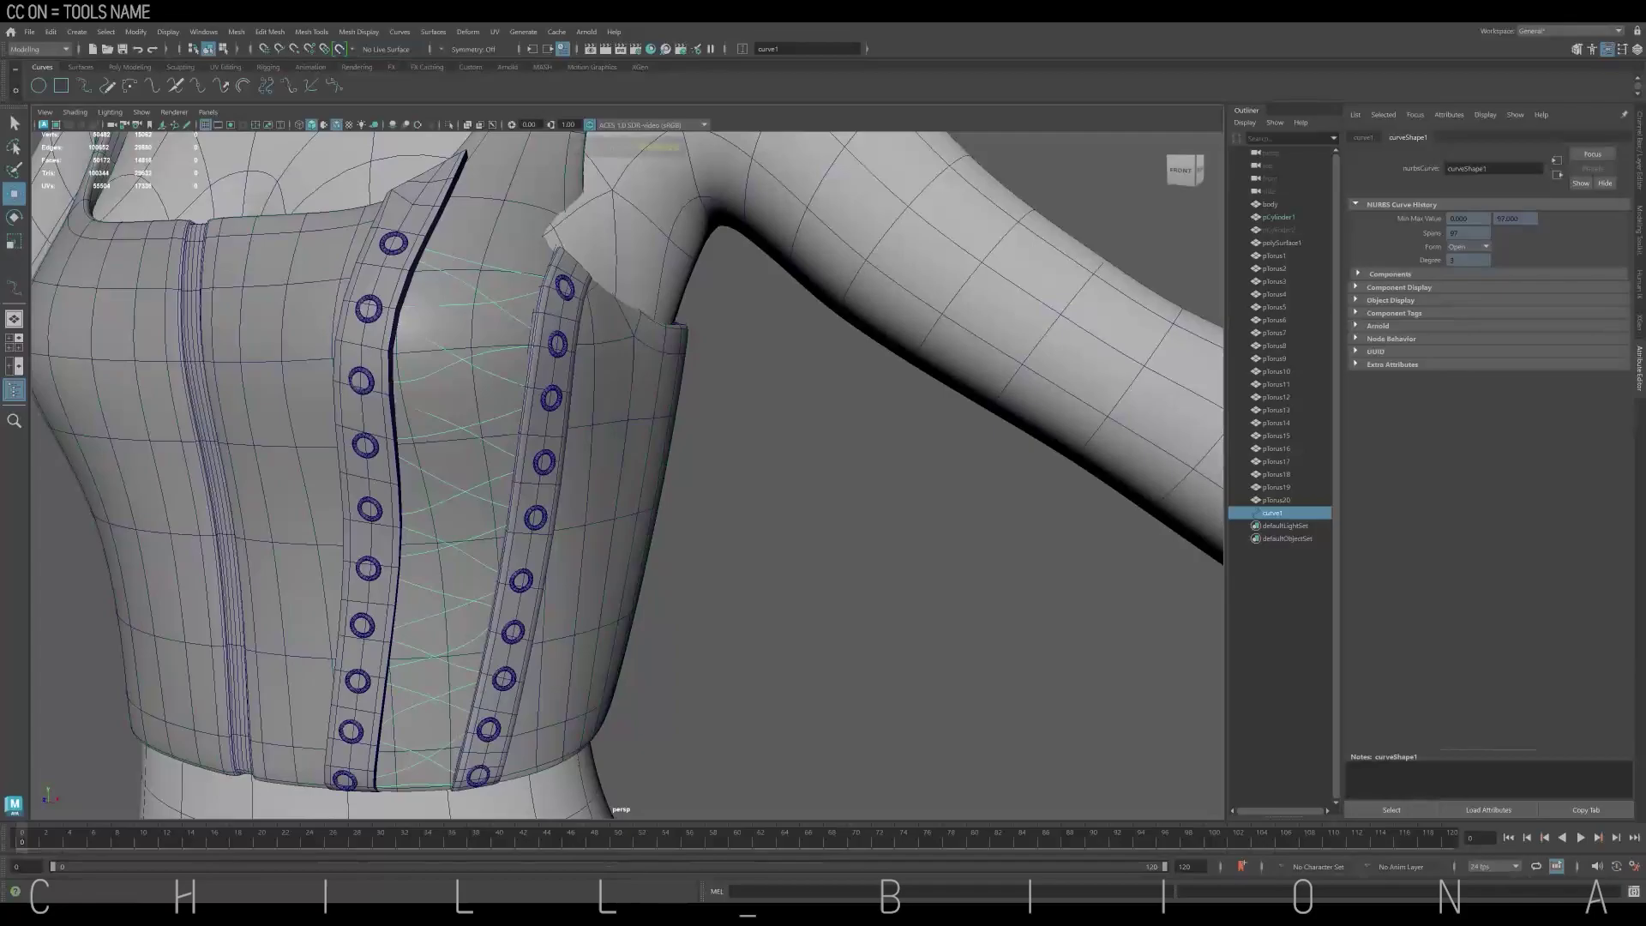
key(w)
key(space)
key(ctrl+1)
Move the top lace CVs so the upper crossings meet their eyelets
right_drag(467, 591, 467, 548)
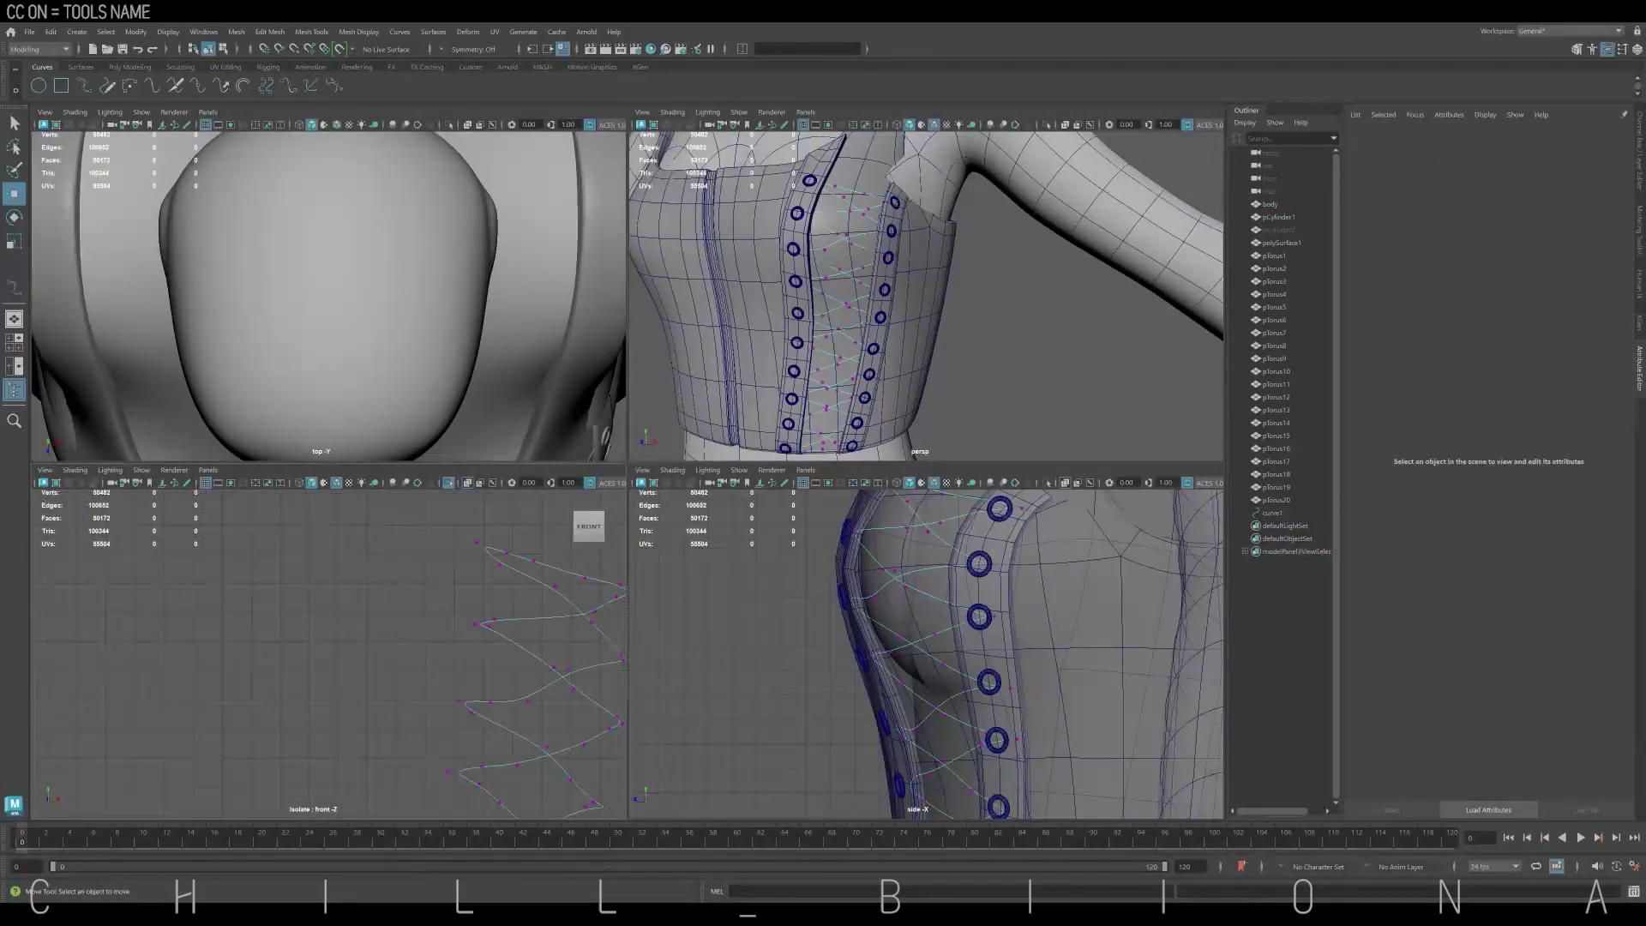
click(506, 552)
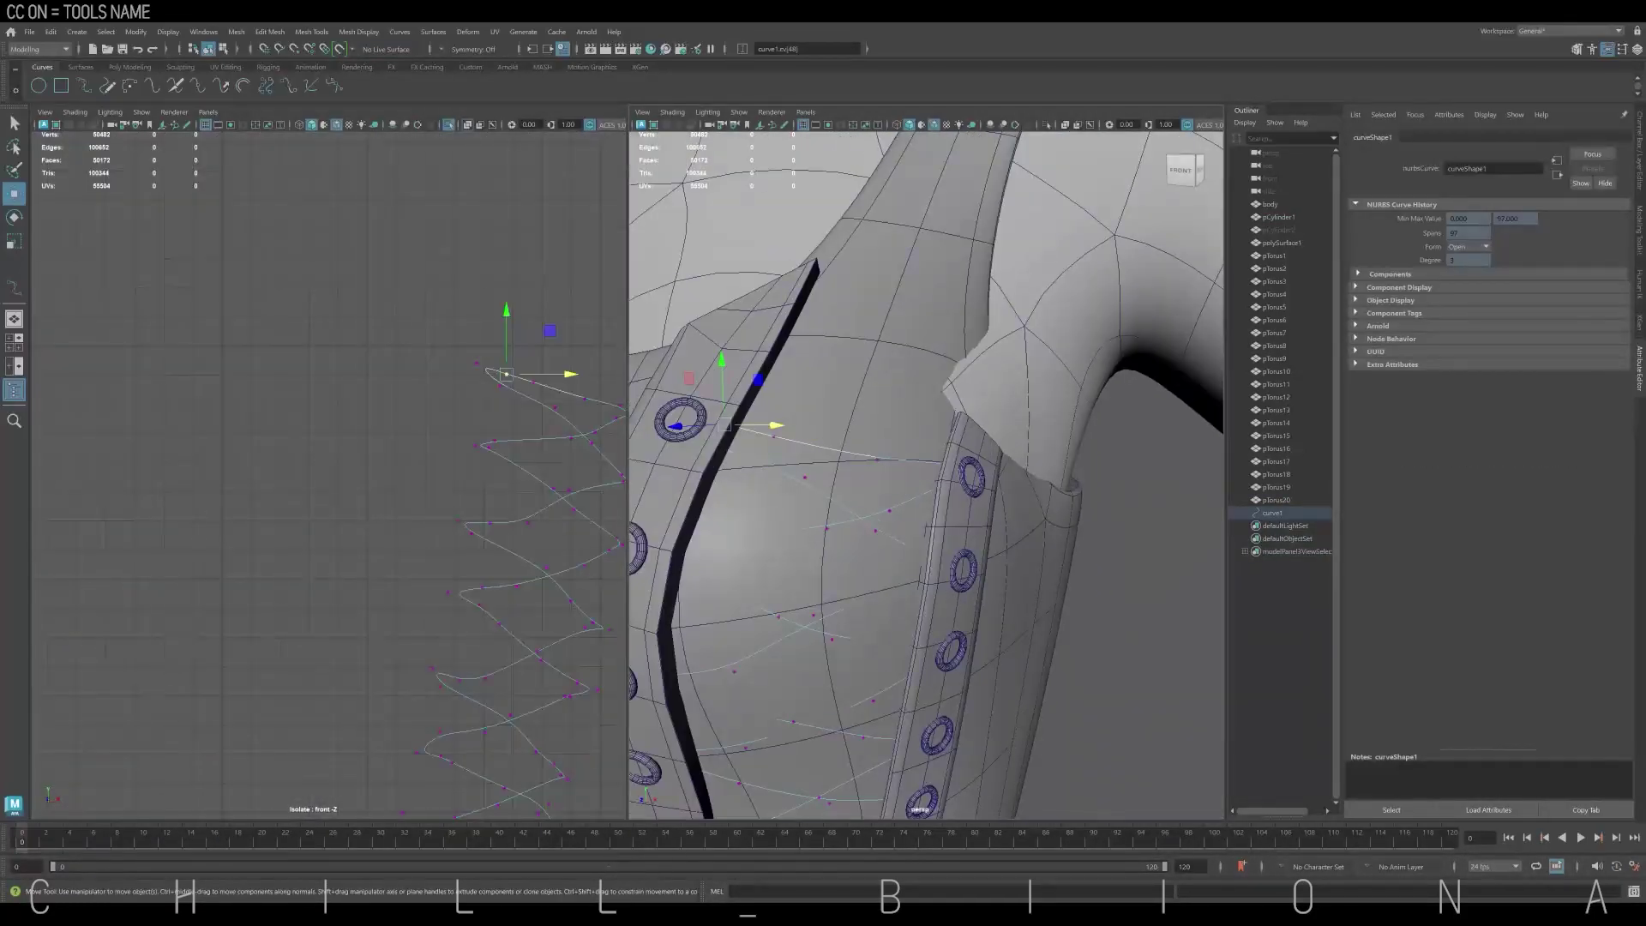
alt+drag(926, 429, 857, 412)
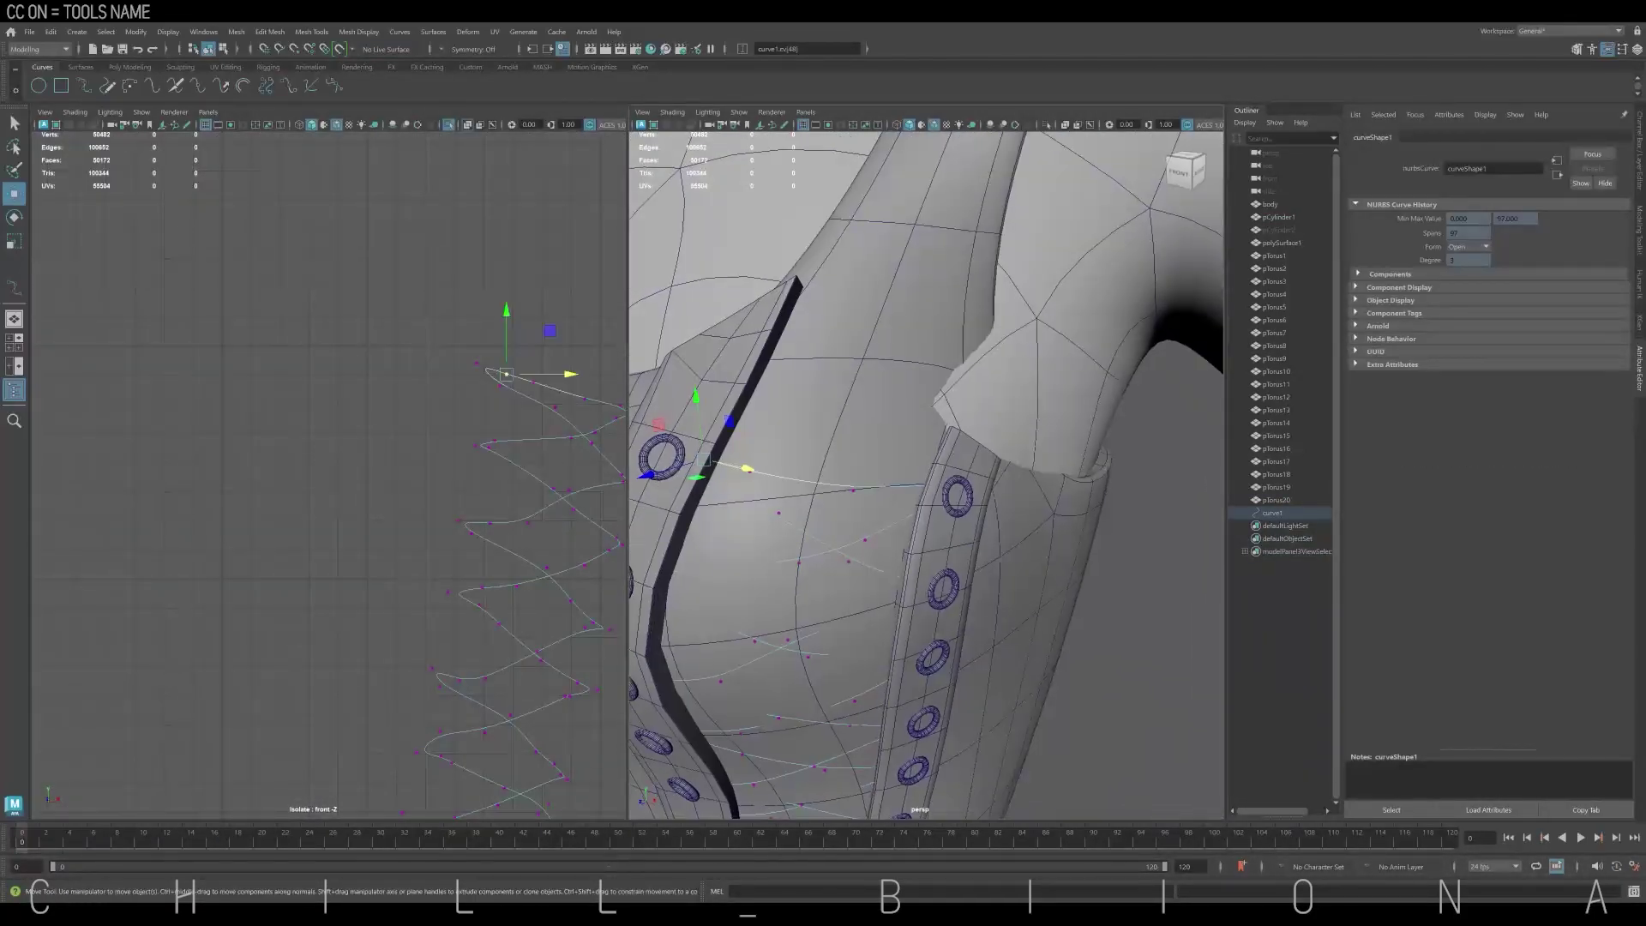
key(Right)
key(Right)
drag(728, 474, 705, 483)
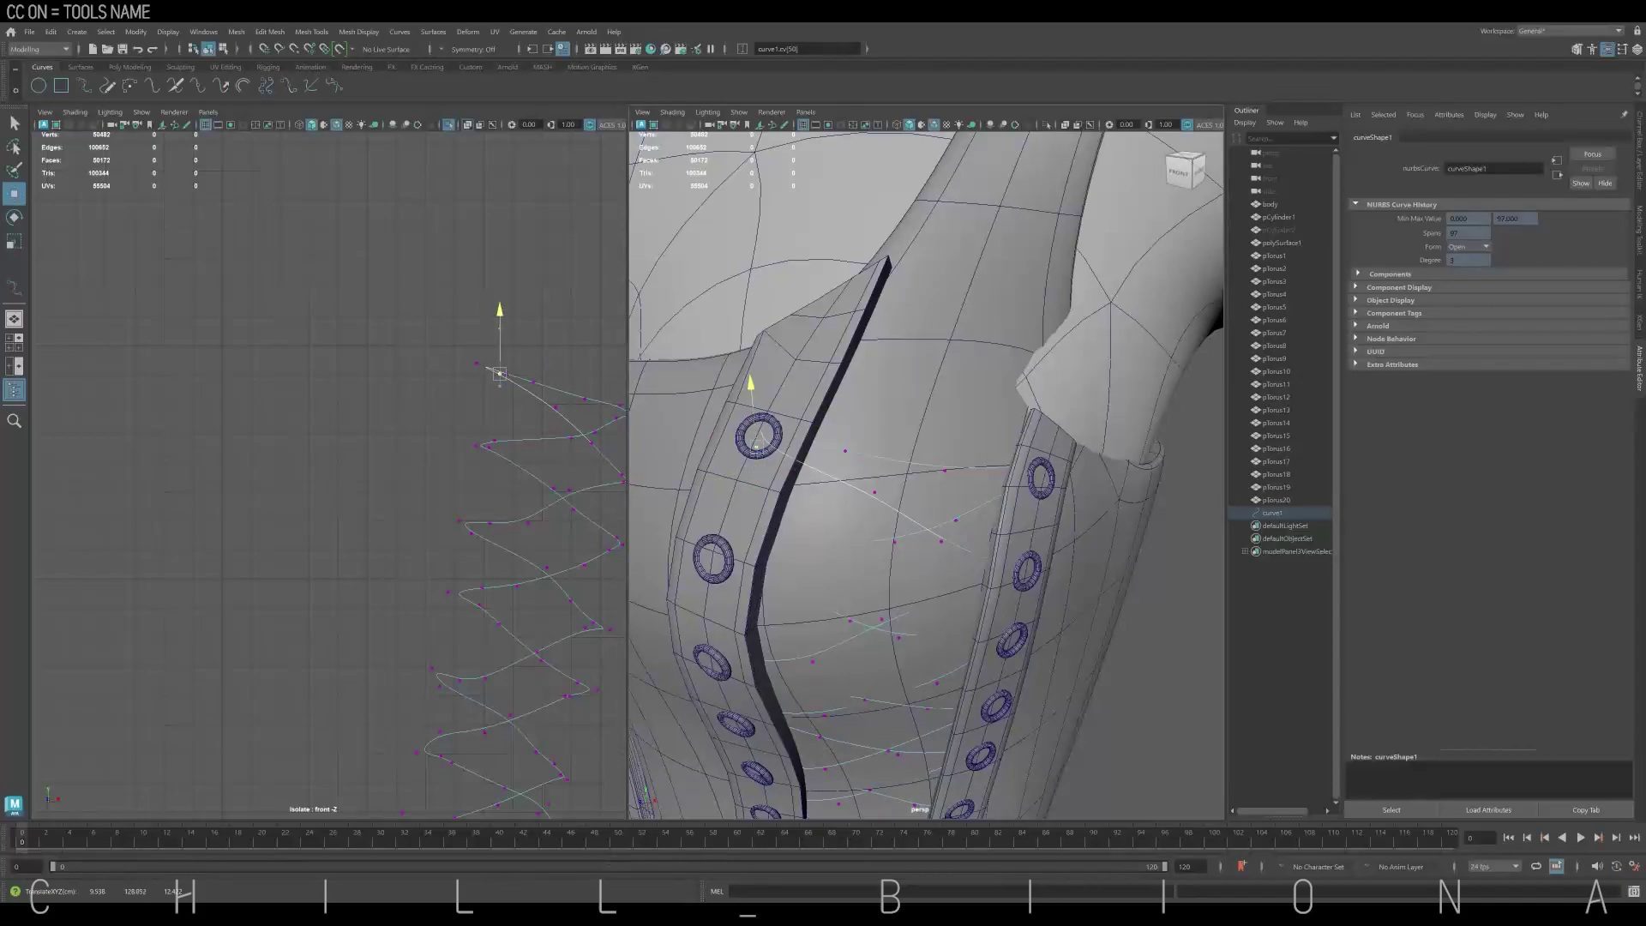
alt+drag(926, 471, 857, 463)
click(538, 405)
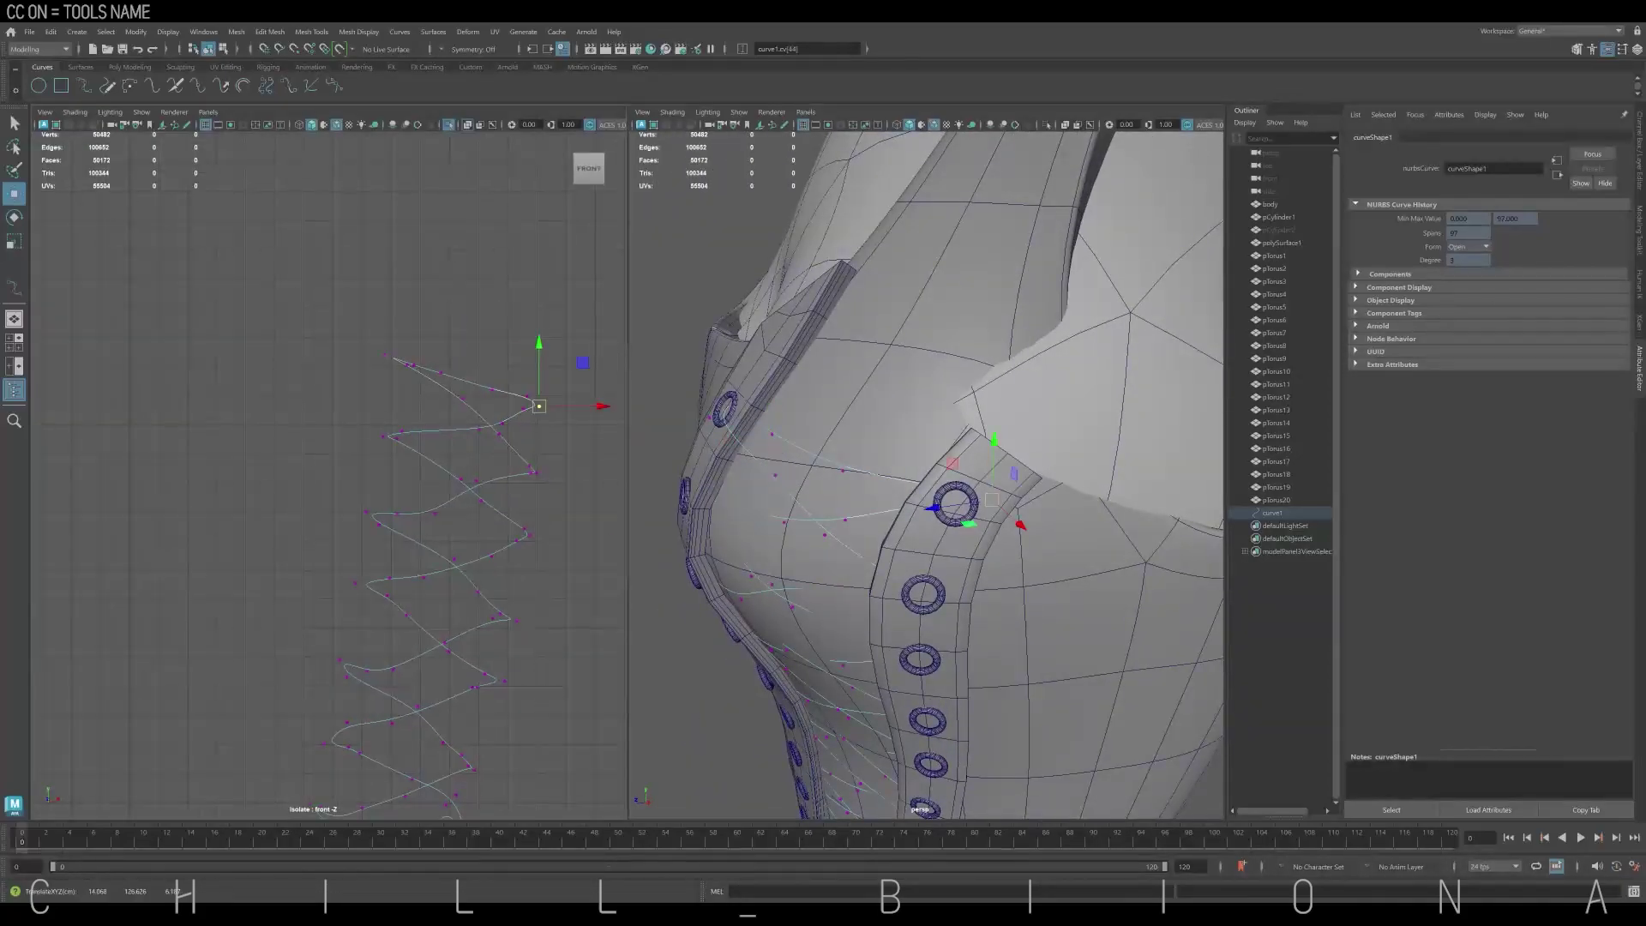
drag(518, 418, 521, 417)
mouse_move(895, 509)
mouse_down()
mouse_move(847, 514)
mouse_move(926, 476)
mouse_up()
Align the lower lace CVs with the eyelets near the bottom of the corset
click(493, 551)
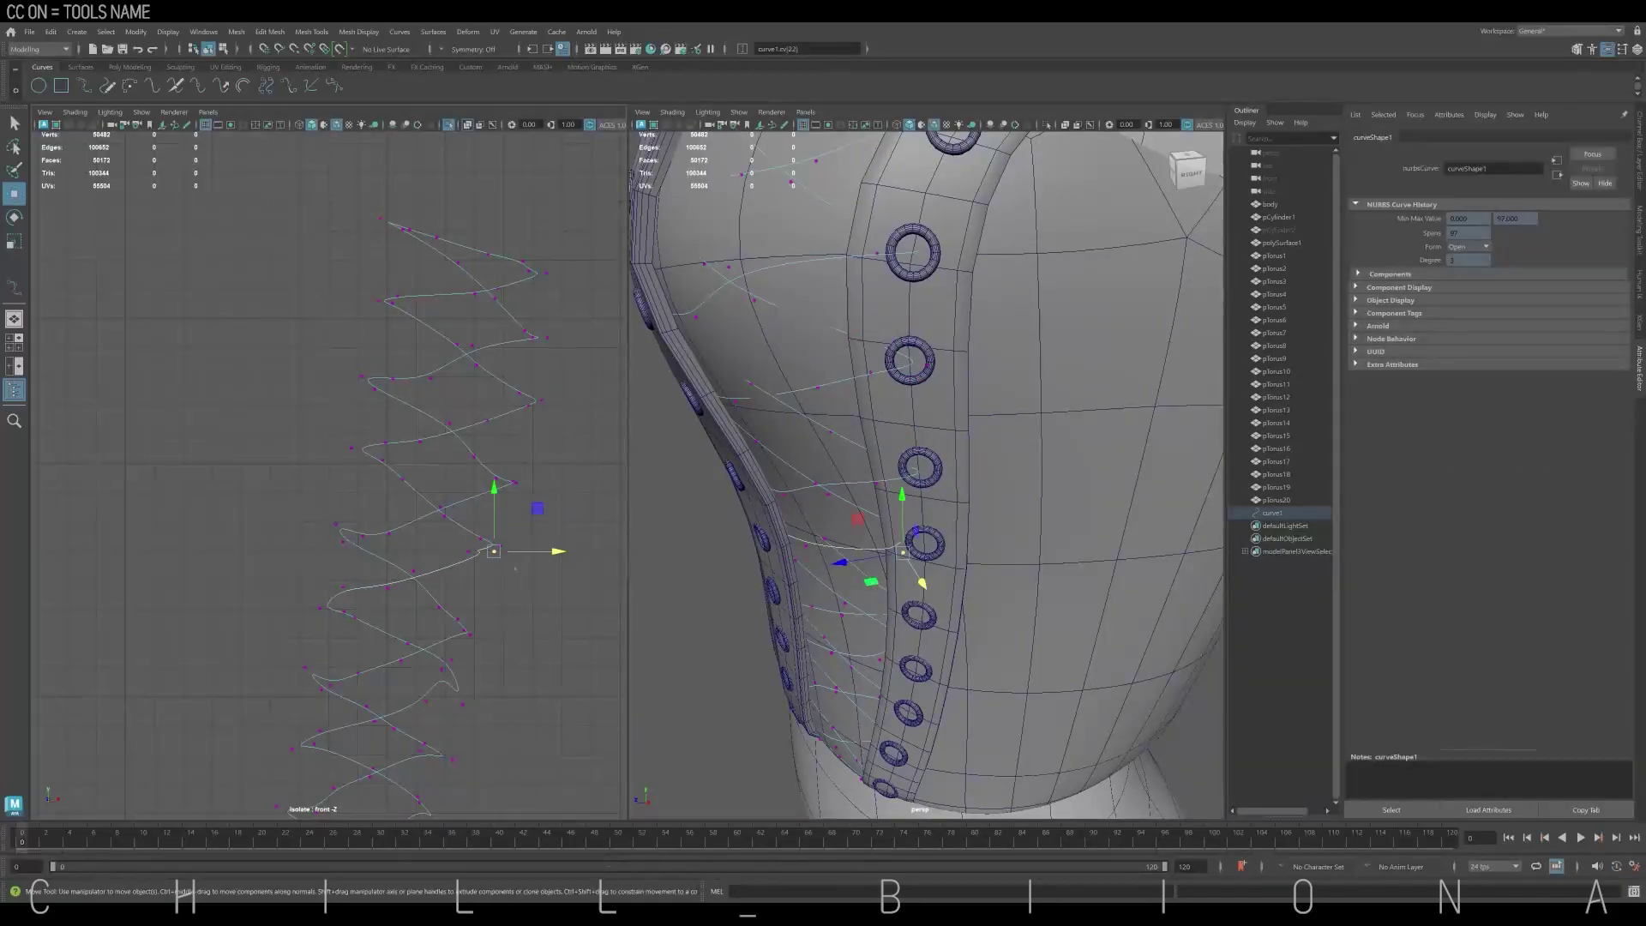
alt+middle_drag(514, 568, 514, 488)
click(482, 559)
alt+drag(908, 614, 922, 685)
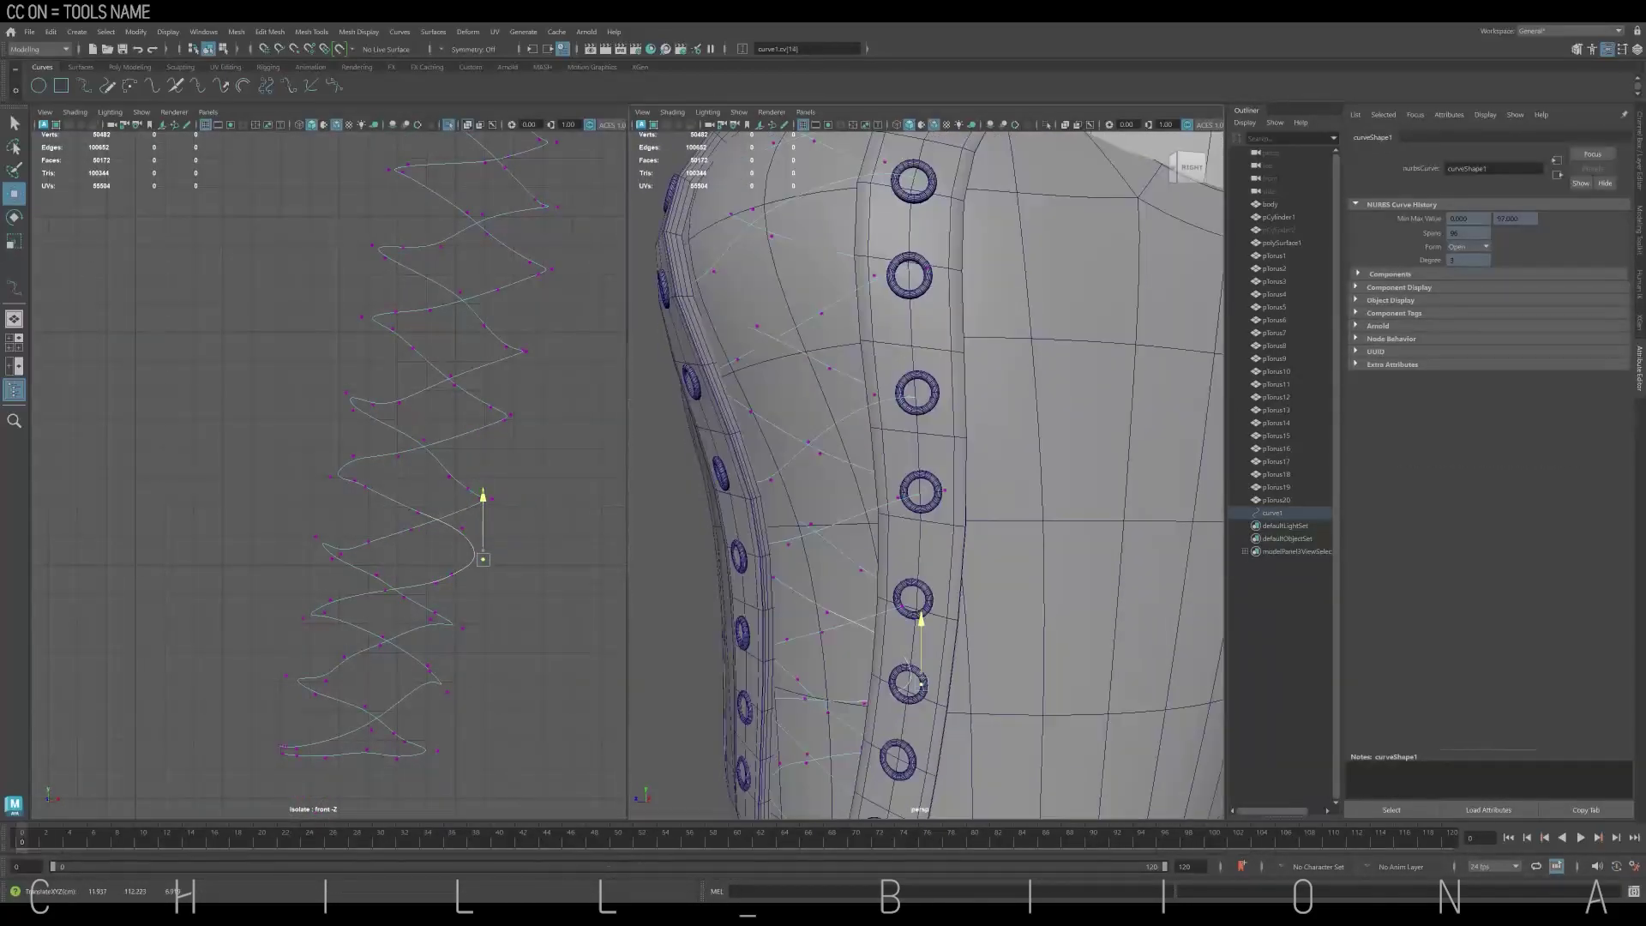
click(430, 697)
alt+drag(857, 600, 909, 651)
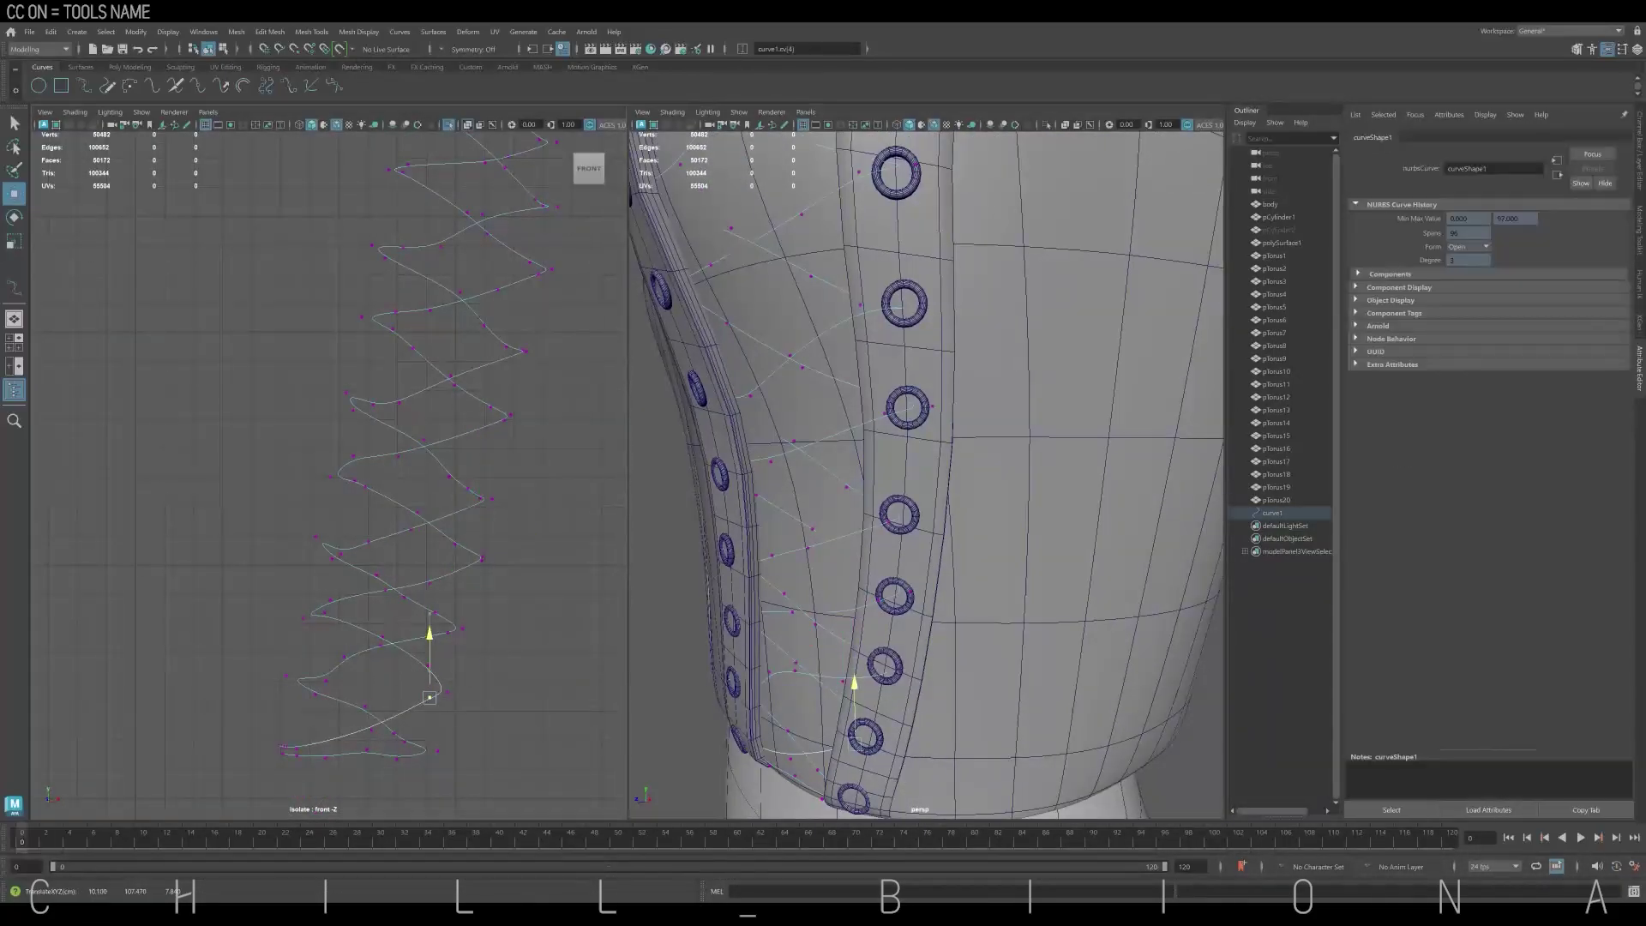
click(400, 756)
key(w)
alt+drag(858, 514, 925, 565)
click(324, 612)
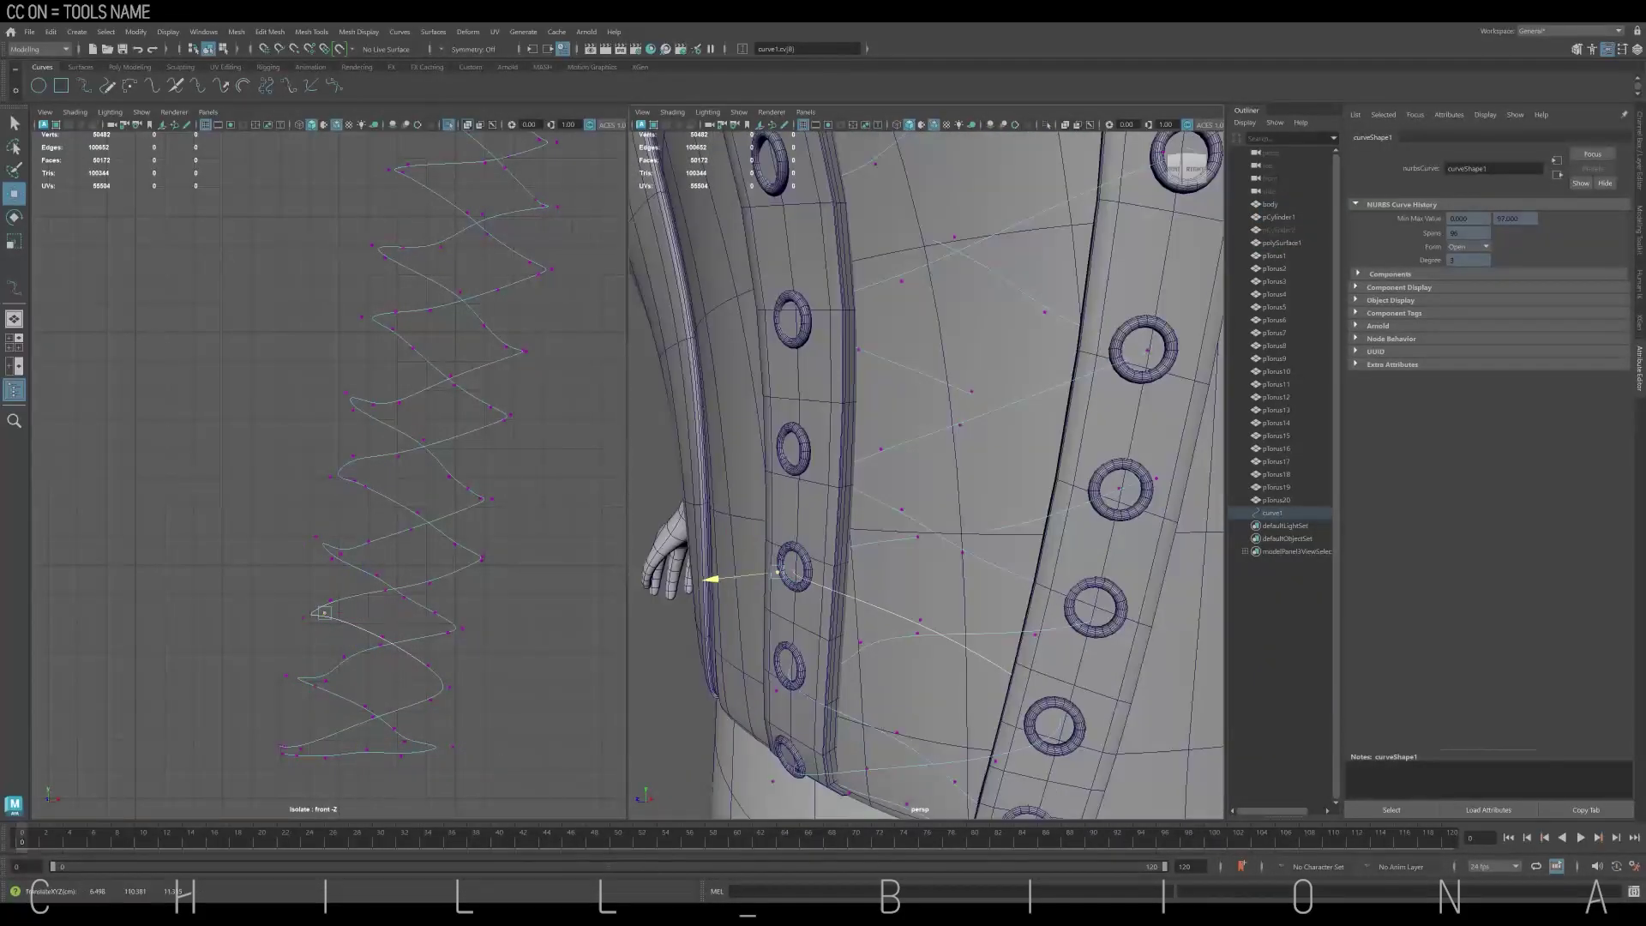
mouse_move(776, 571)
alt+mouse_down()
mouse_move(859, 349)
mouse_move(845, 480)
mouse_move(909, 480)
mouse_move(943, 445)
alt+mouse_up()
Move a group of lace CVs and the mid-chest point onto their eyelets
click(354, 480)
drag(339, 380, 416, 405)
mouse_move(911, 283)
alt+mouse_down()
mouse_move(904, 358)
mouse_move(754, 382)
mouse_move(857, 403)
mouse_move(909, 385)
mouse_move(943, 343)
alt+mouse_up()
click(422, 367)
click(477, 349)
alt+drag(857, 385, 942, 471)
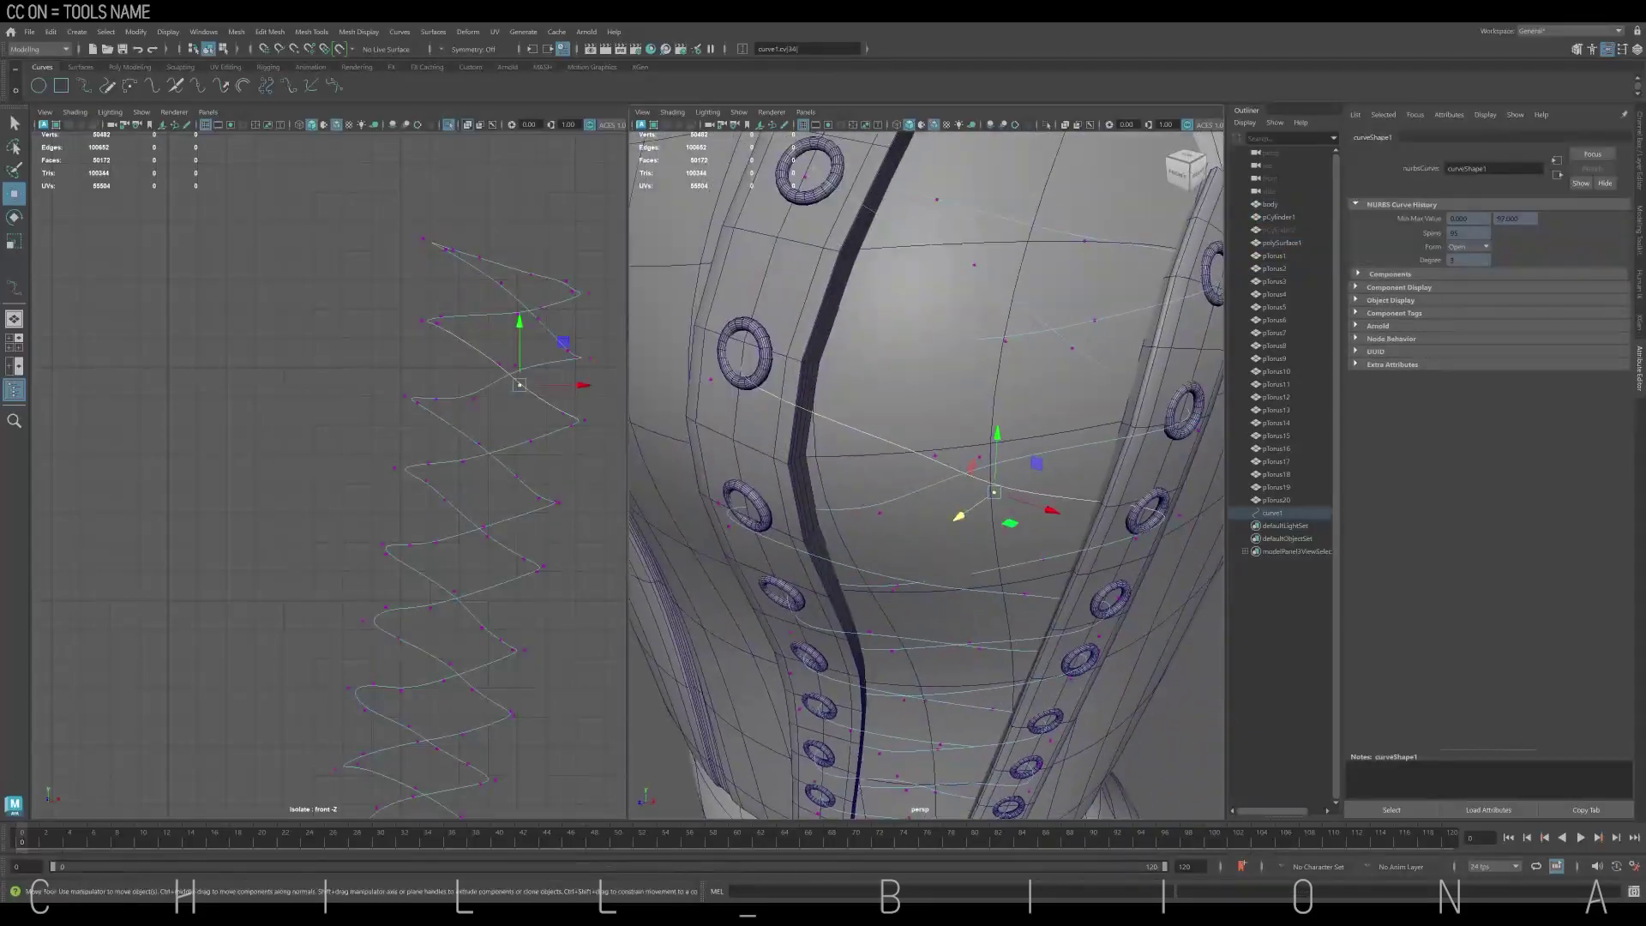
mouse_move(857, 429)
alt+mouse_down()
mouse_move(909, 386)
mouse_move(926, 446)
mouse_move(909, 446)
alt+mouse_up()
Clear the selection and enlarge the perspective view to review the lacing
click(459, 269)
click(473, 399)
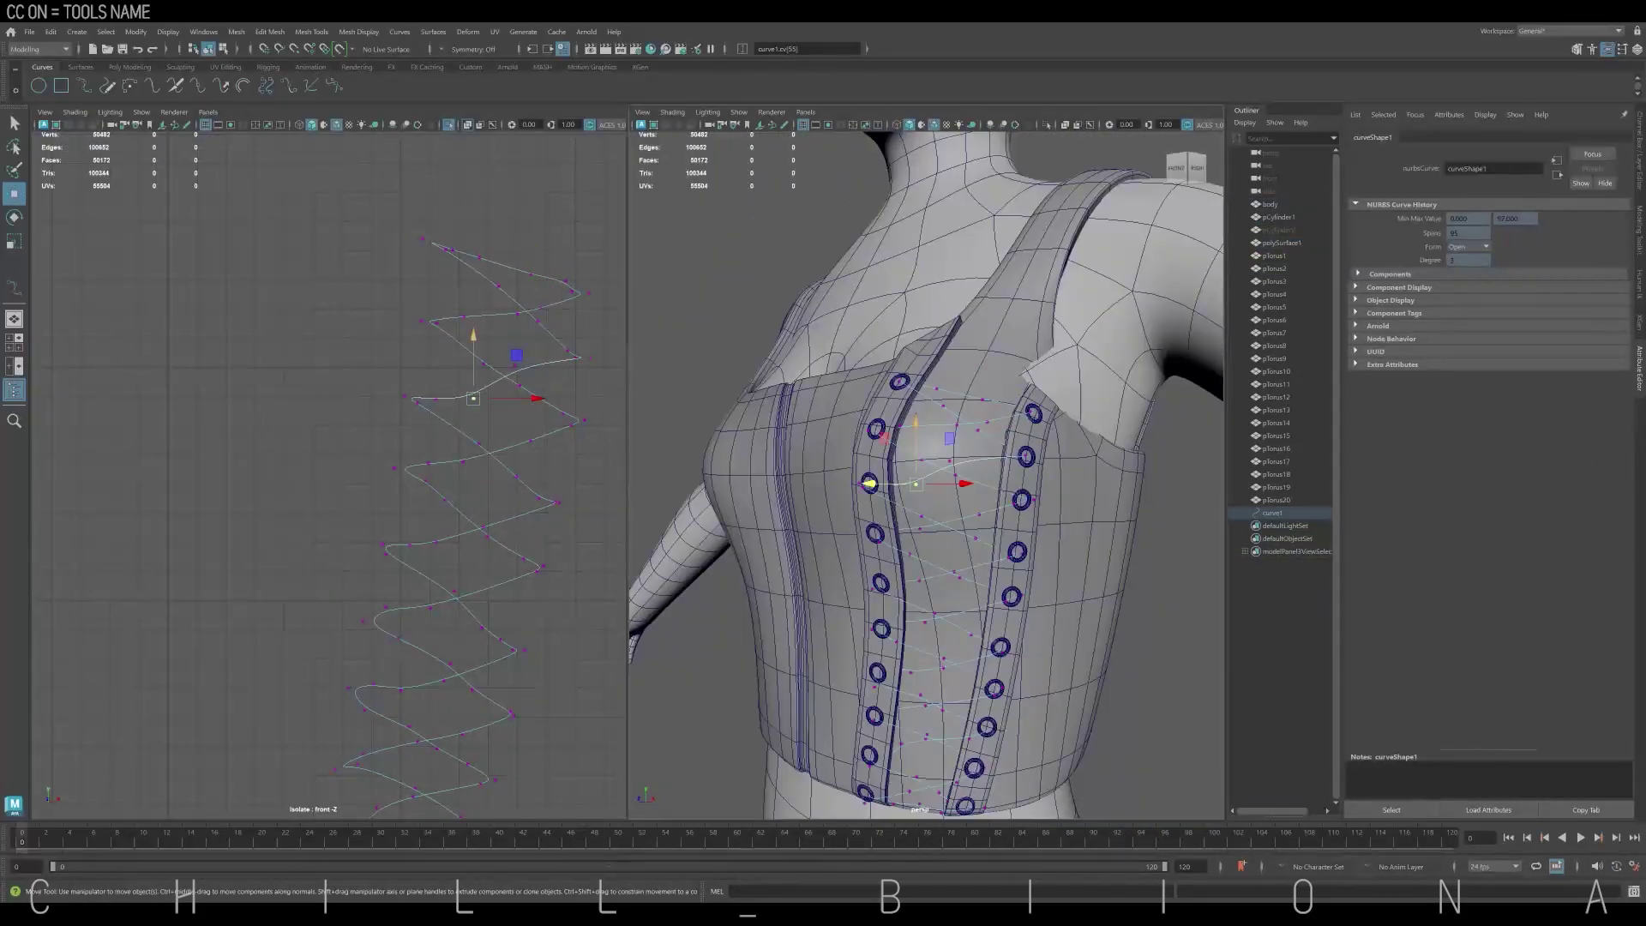
scroll(925, 471, down, 5)
click(1114, 686)
key(space)
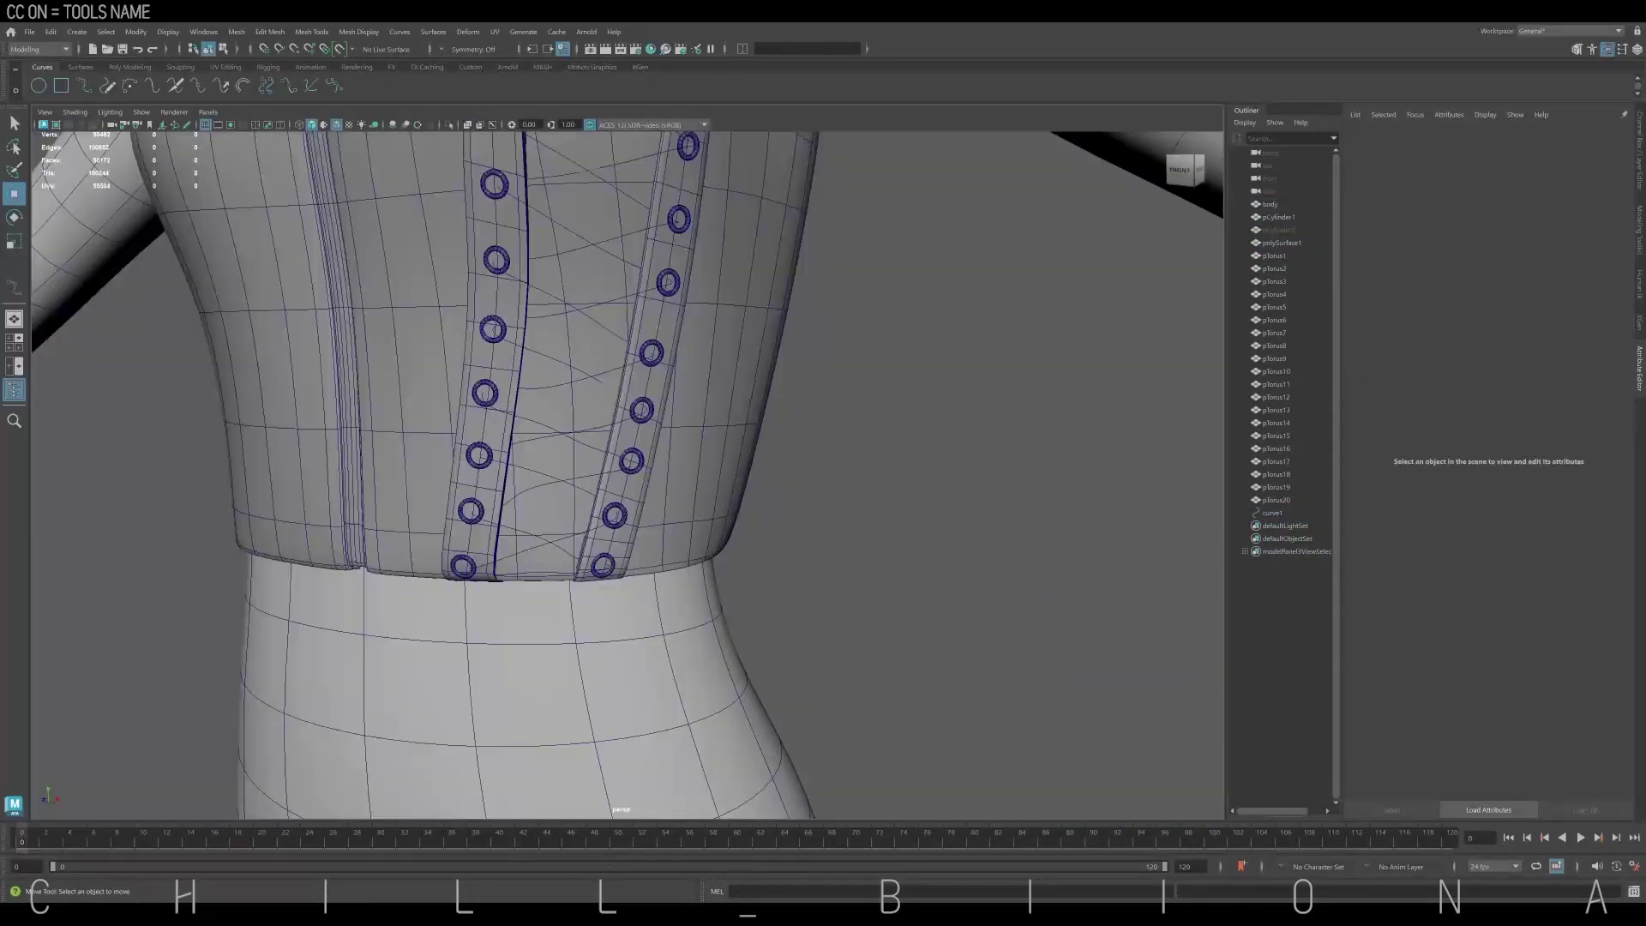
Sweep the lacing curve into a cord mesh with Scale Profile 0.150 and Precision about 90
click(130, 67)
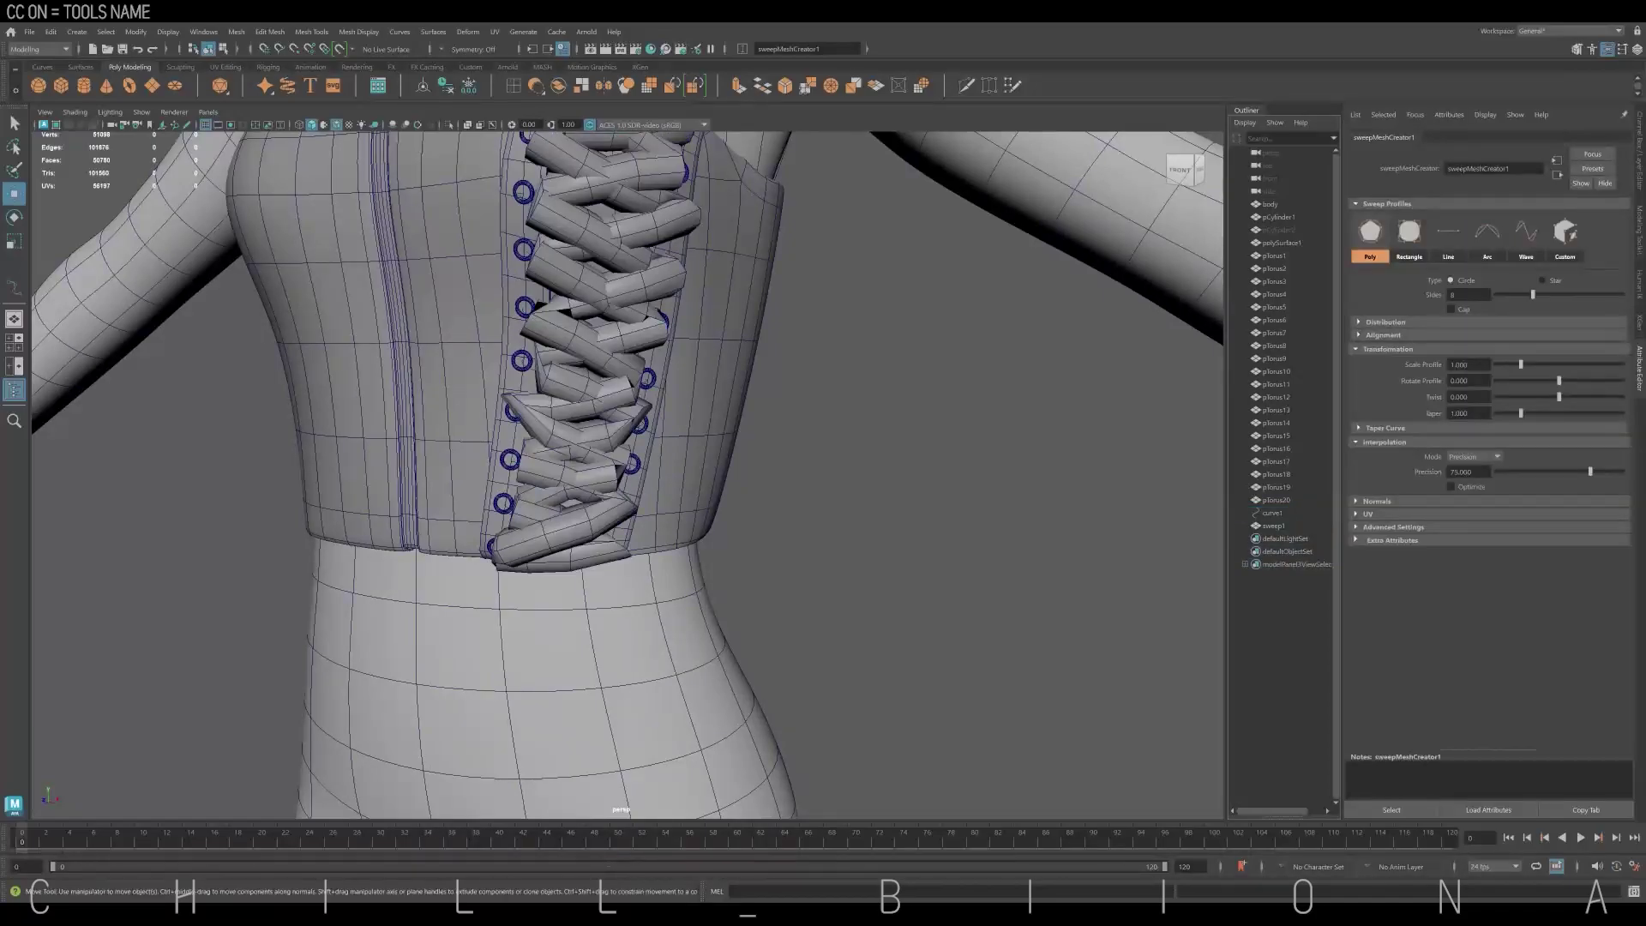
drag(1521, 364, 1501, 365)
drag(1590, 471, 1610, 471)
alt+drag(771, 429, 686, 429)
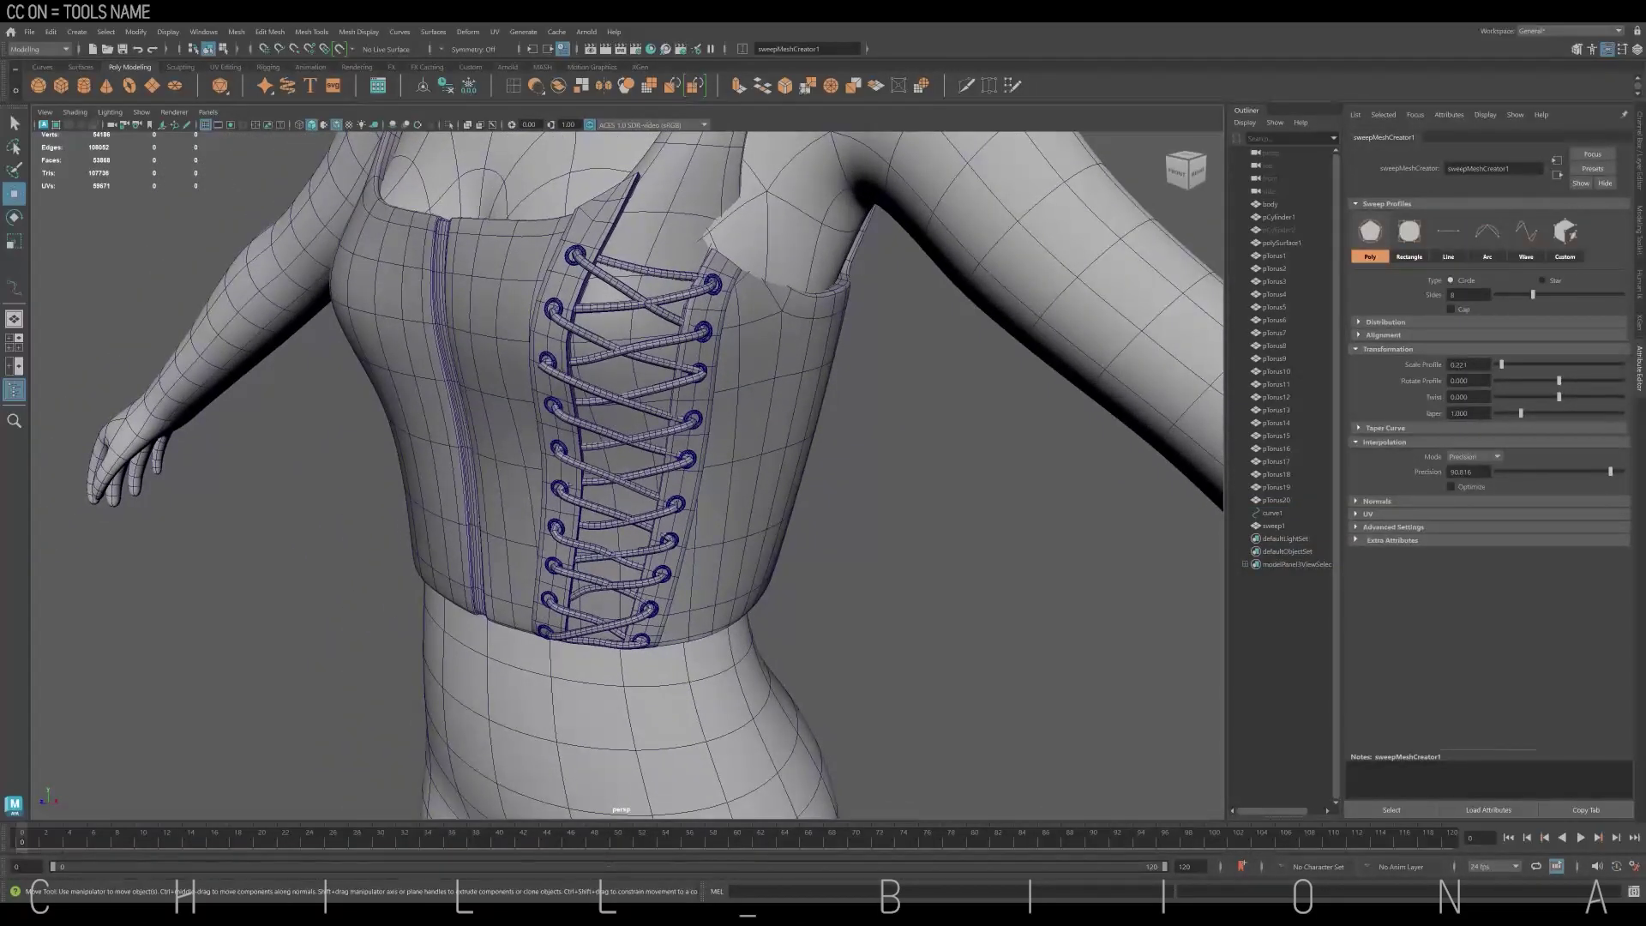
text(5)
key(Return)
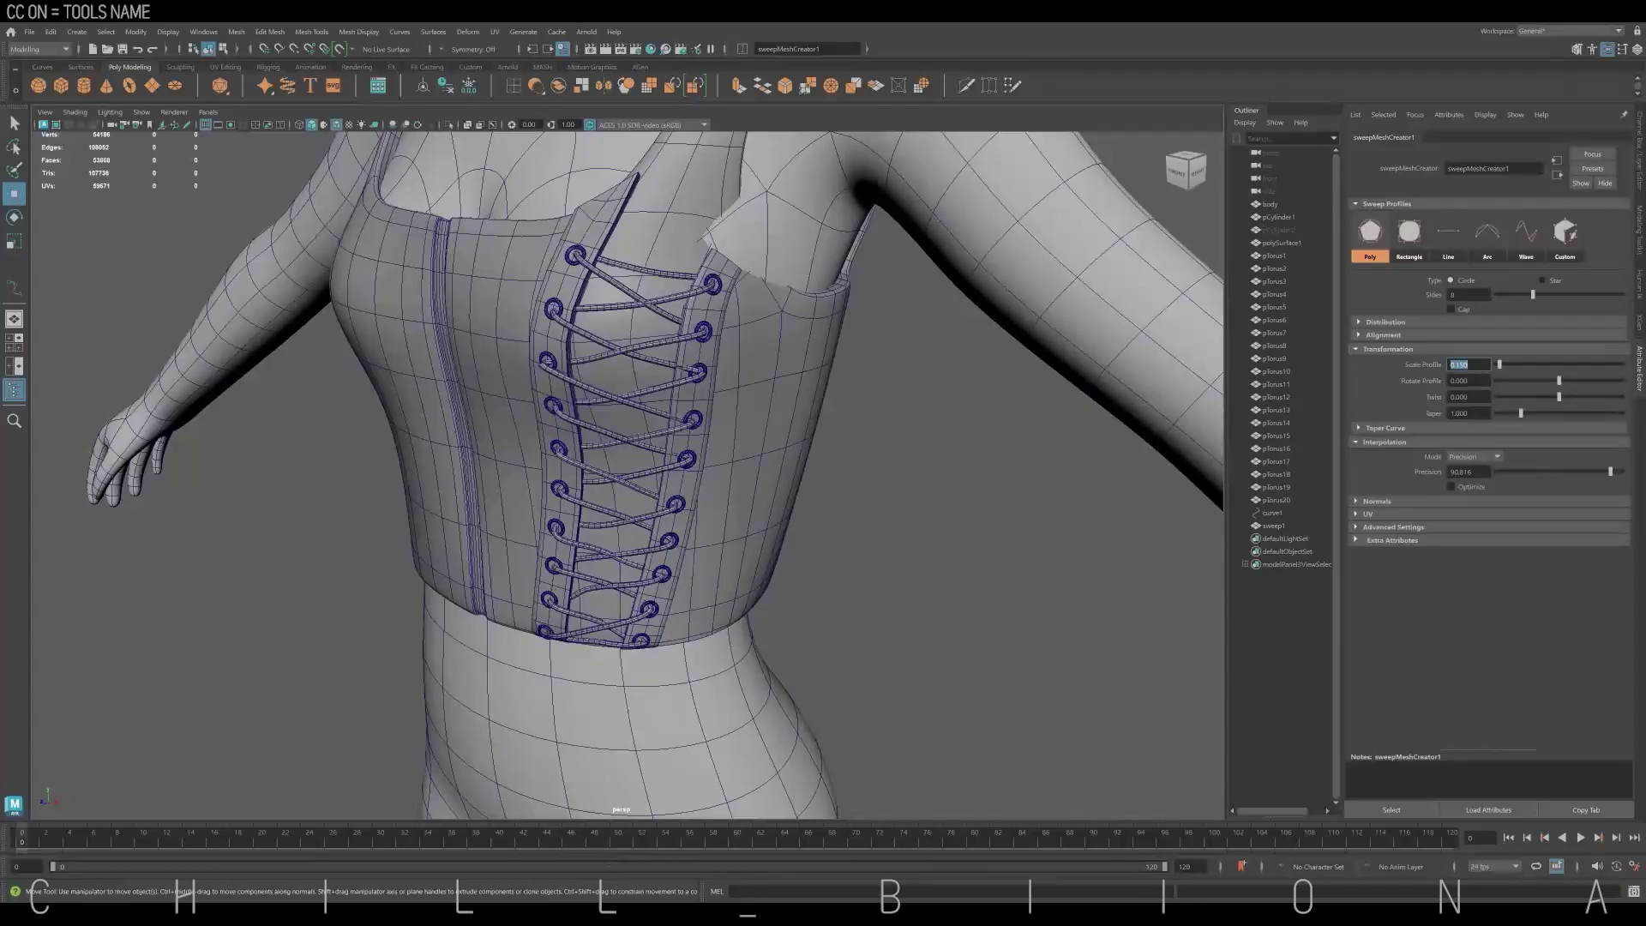
Reveal hidden objects, keep the shoulder strap hidden, and frame the lacing cords
alt+drag(771, 428, 686, 411)
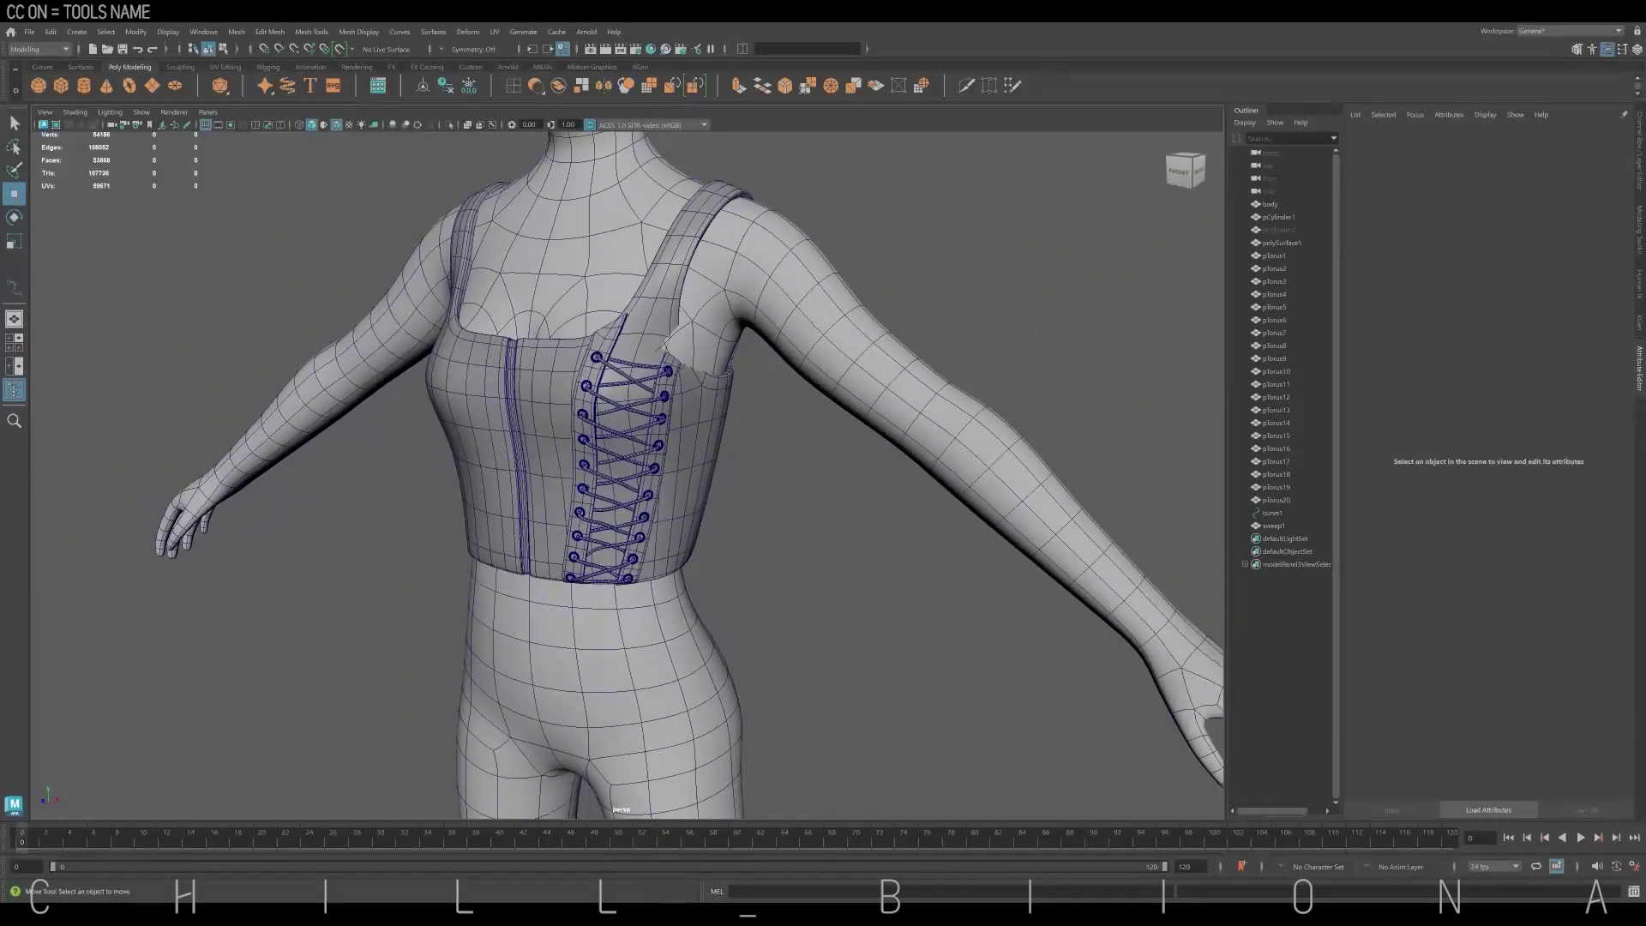
click(1278, 230)
key(shift+h)
key(ctrl+z)
key(ctrl+z)
key(f)
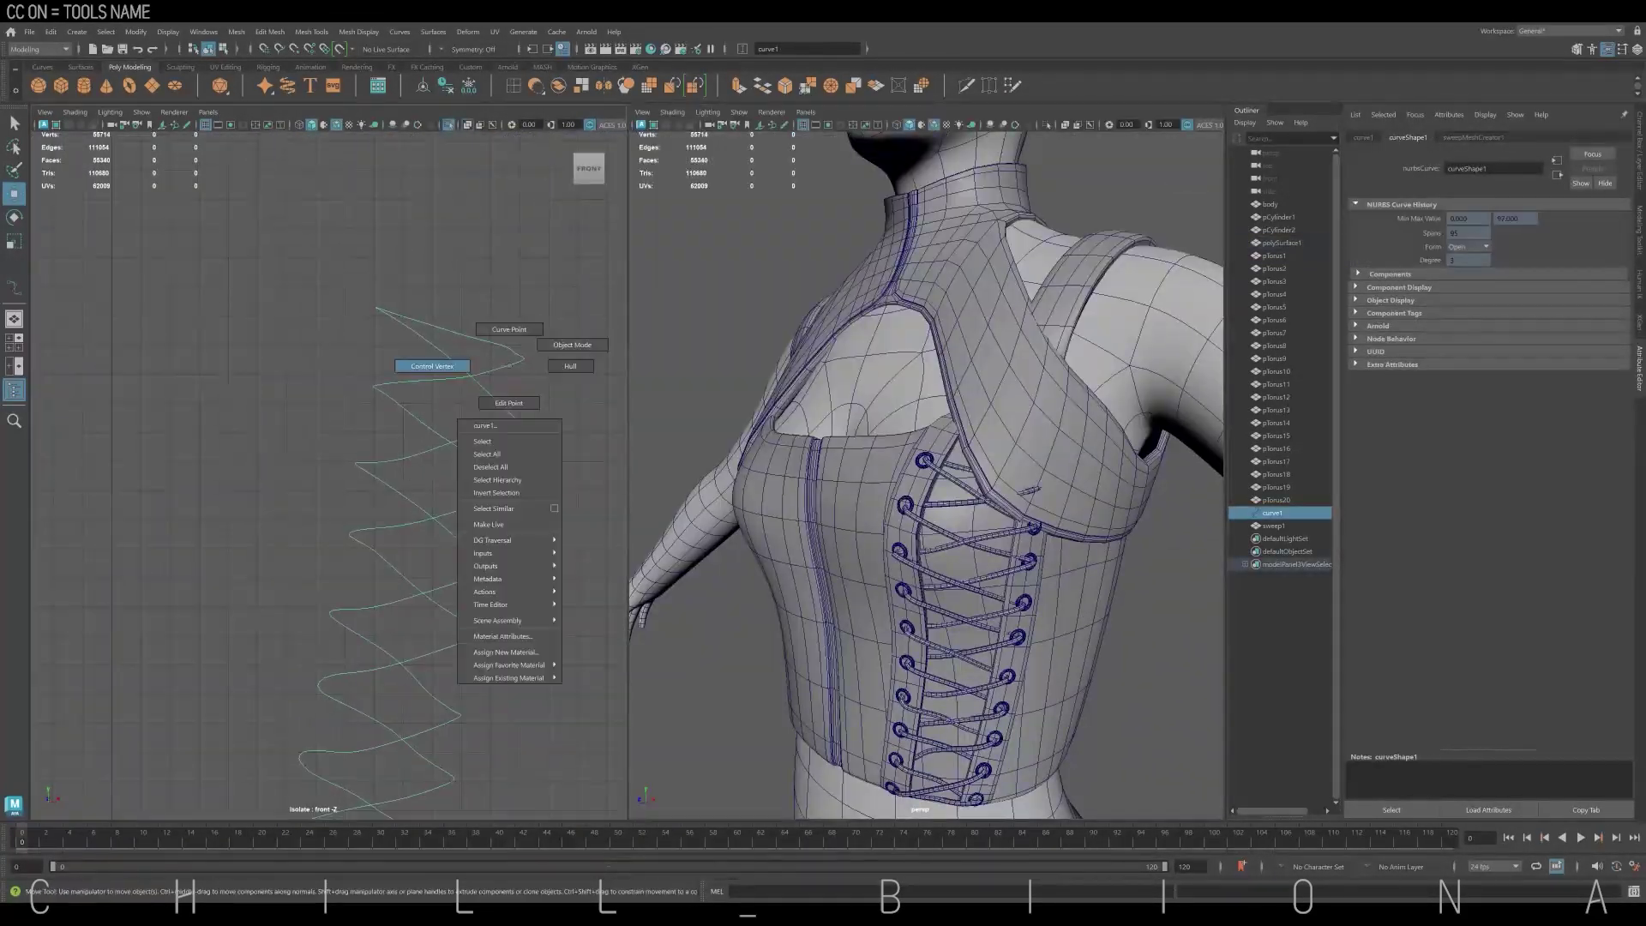
scroll(1035, 518, up, 5)
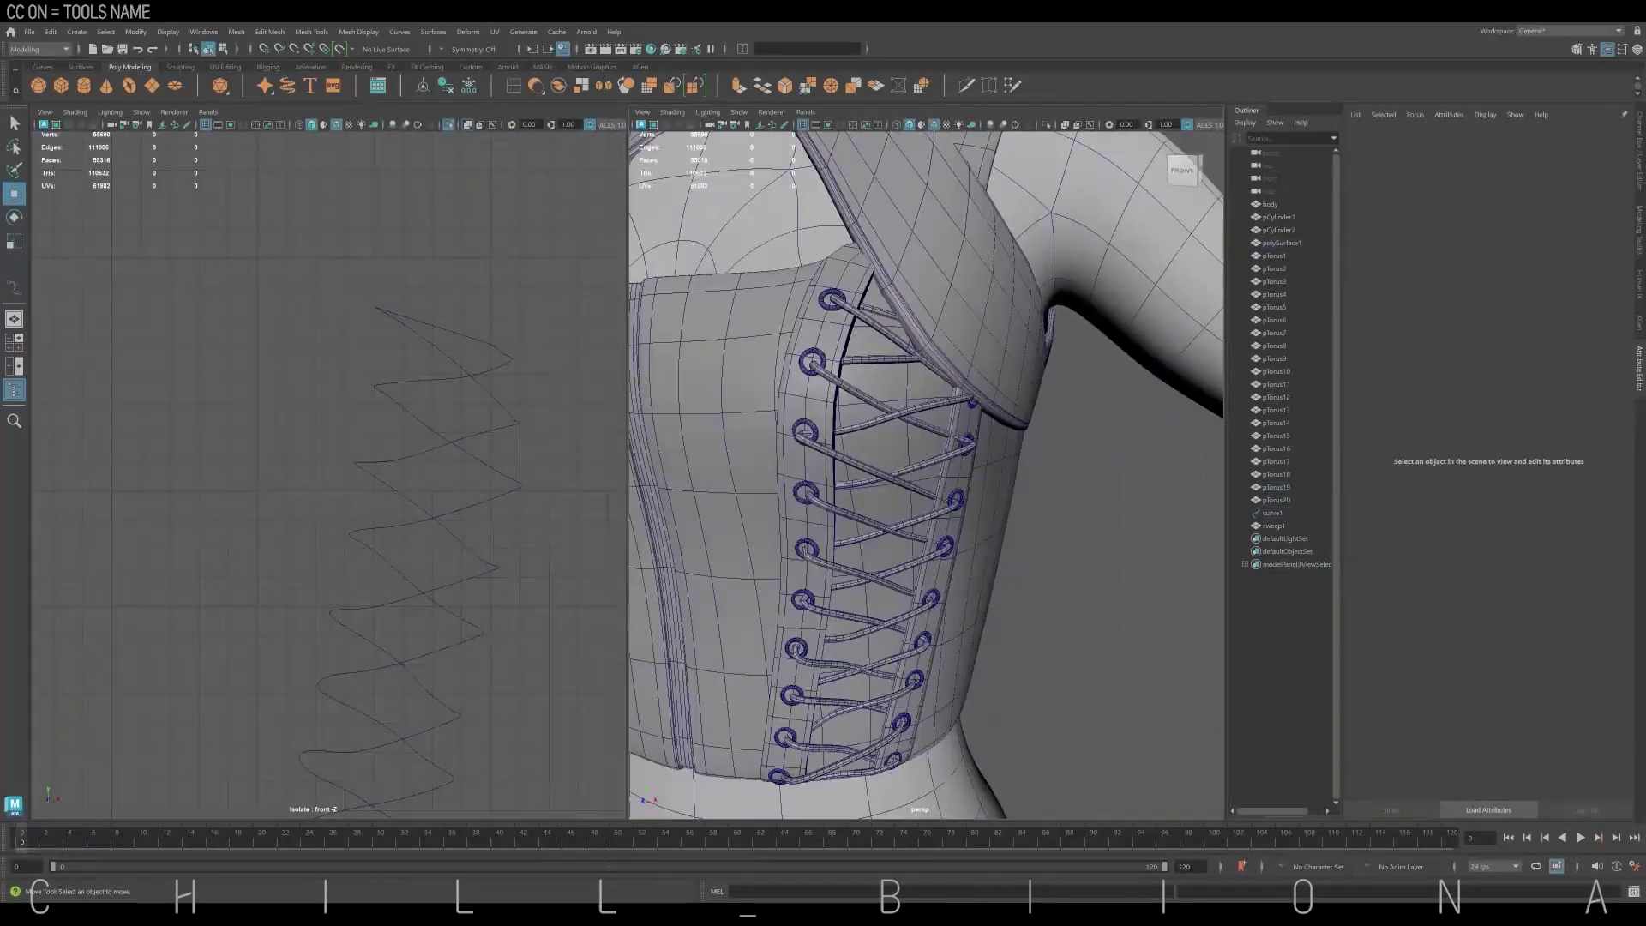
scroll(926, 471, down, 5)
Select the lacing curve and make the body the live surface for drawing
click(1272, 512)
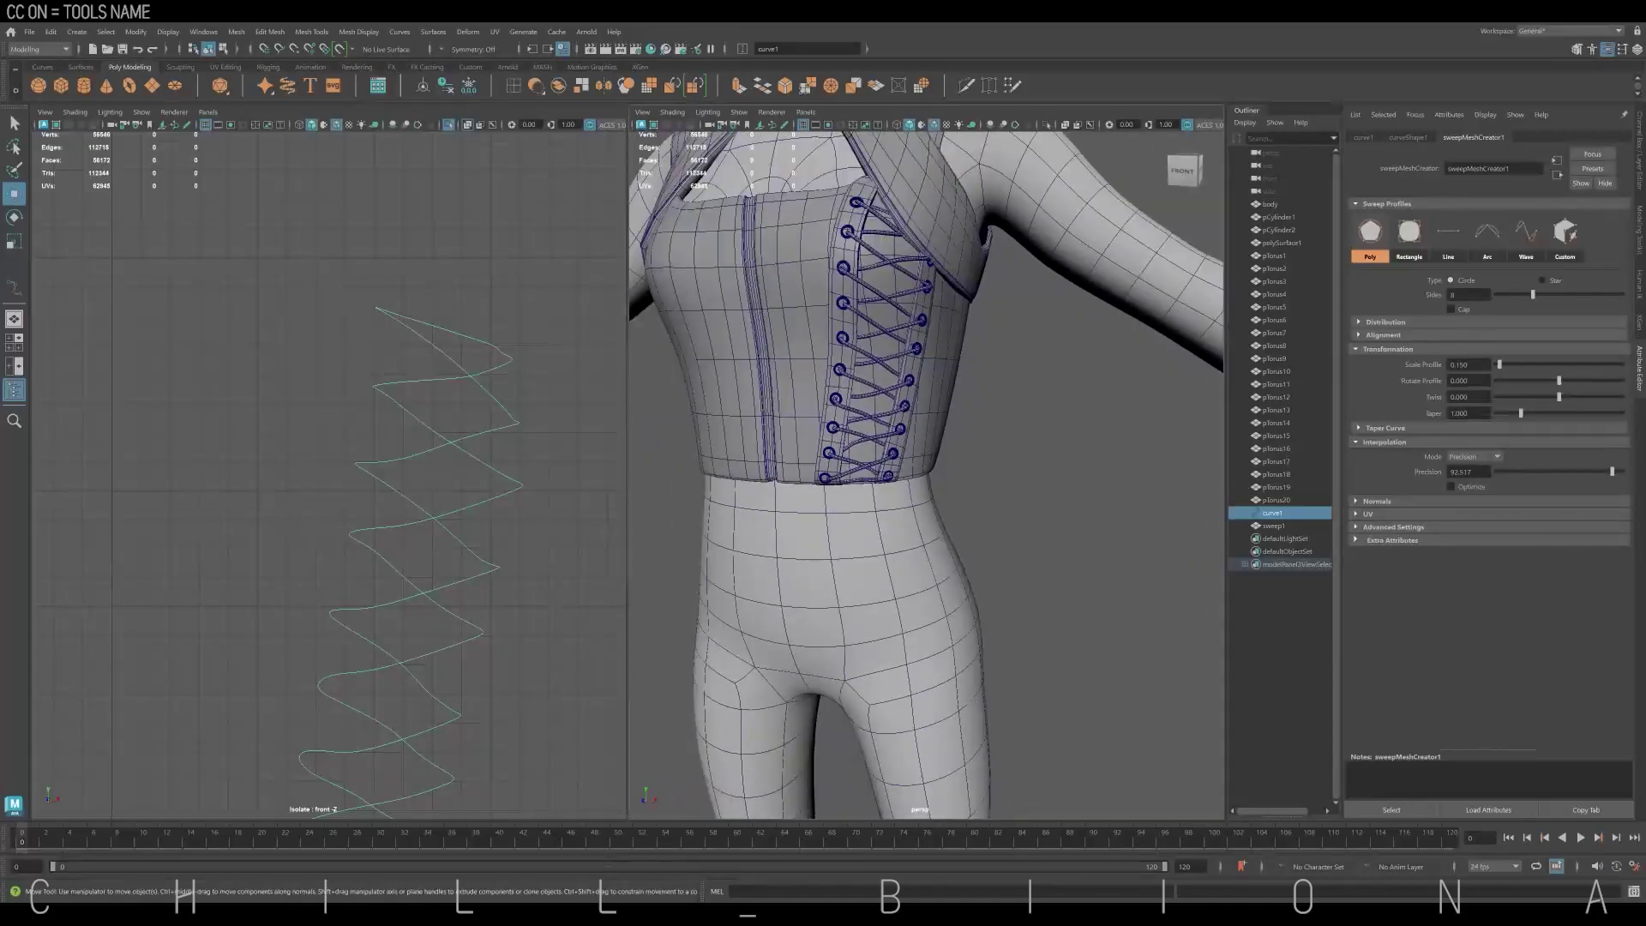
scroll(926, 472, down, 3)
key(space)
click(1270, 204)
click(339, 49)
Draw the bow loop curve and a hanging tail curve below the corset with EP curves
click(42, 67)
click(83, 85)
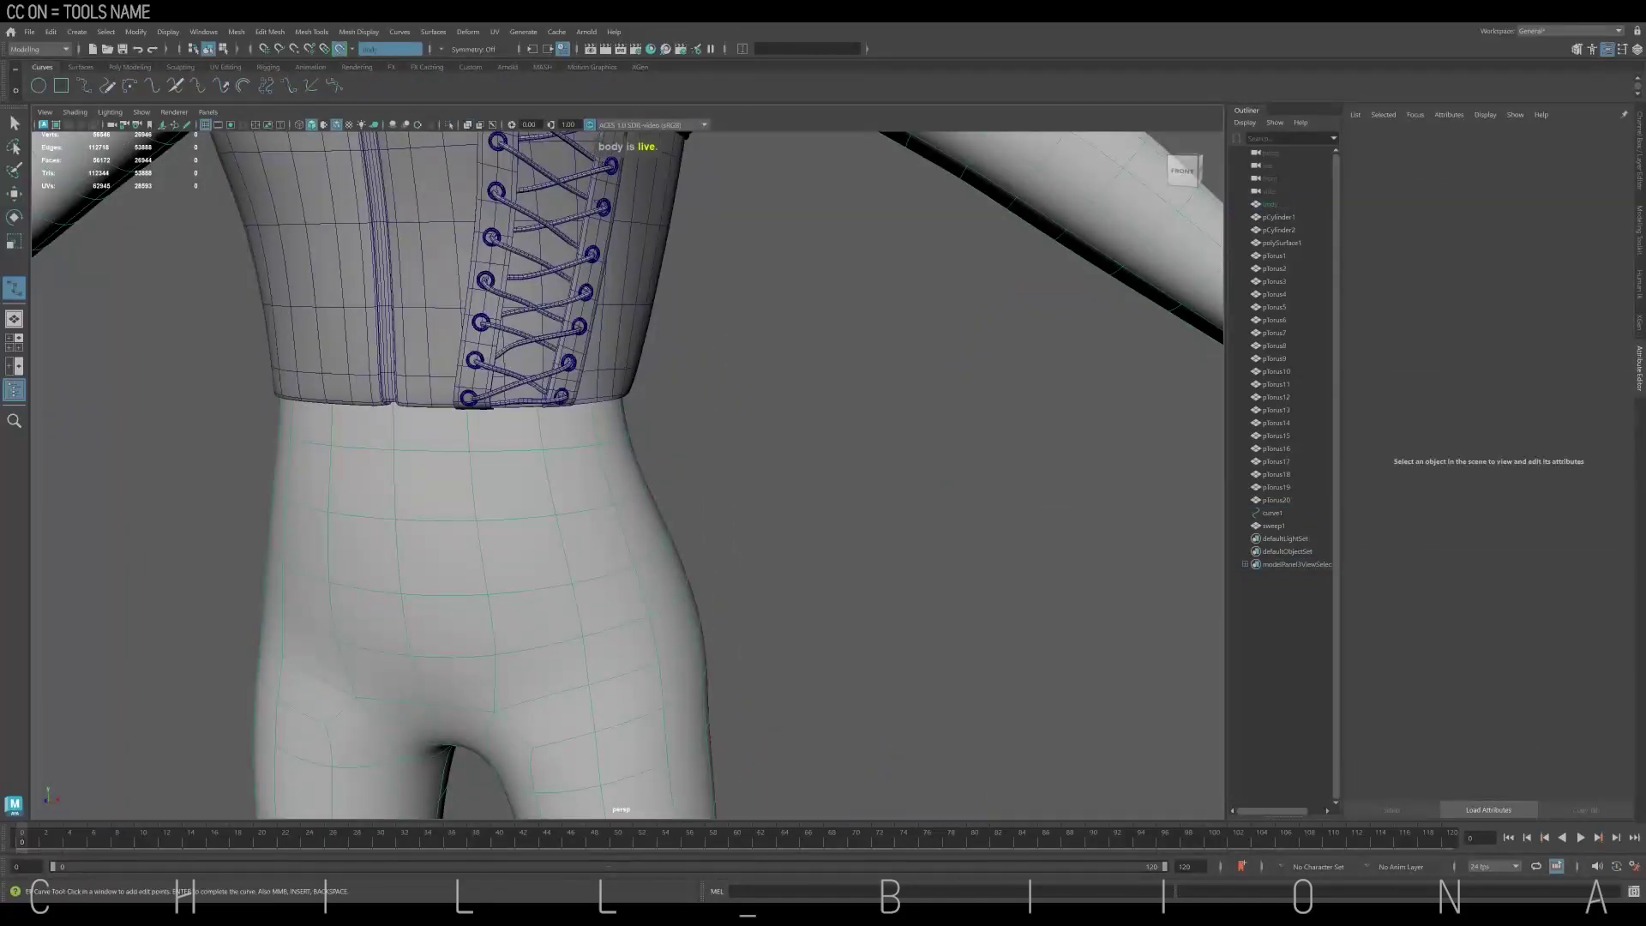
click(447, 436)
click(480, 423)
click(511, 418)
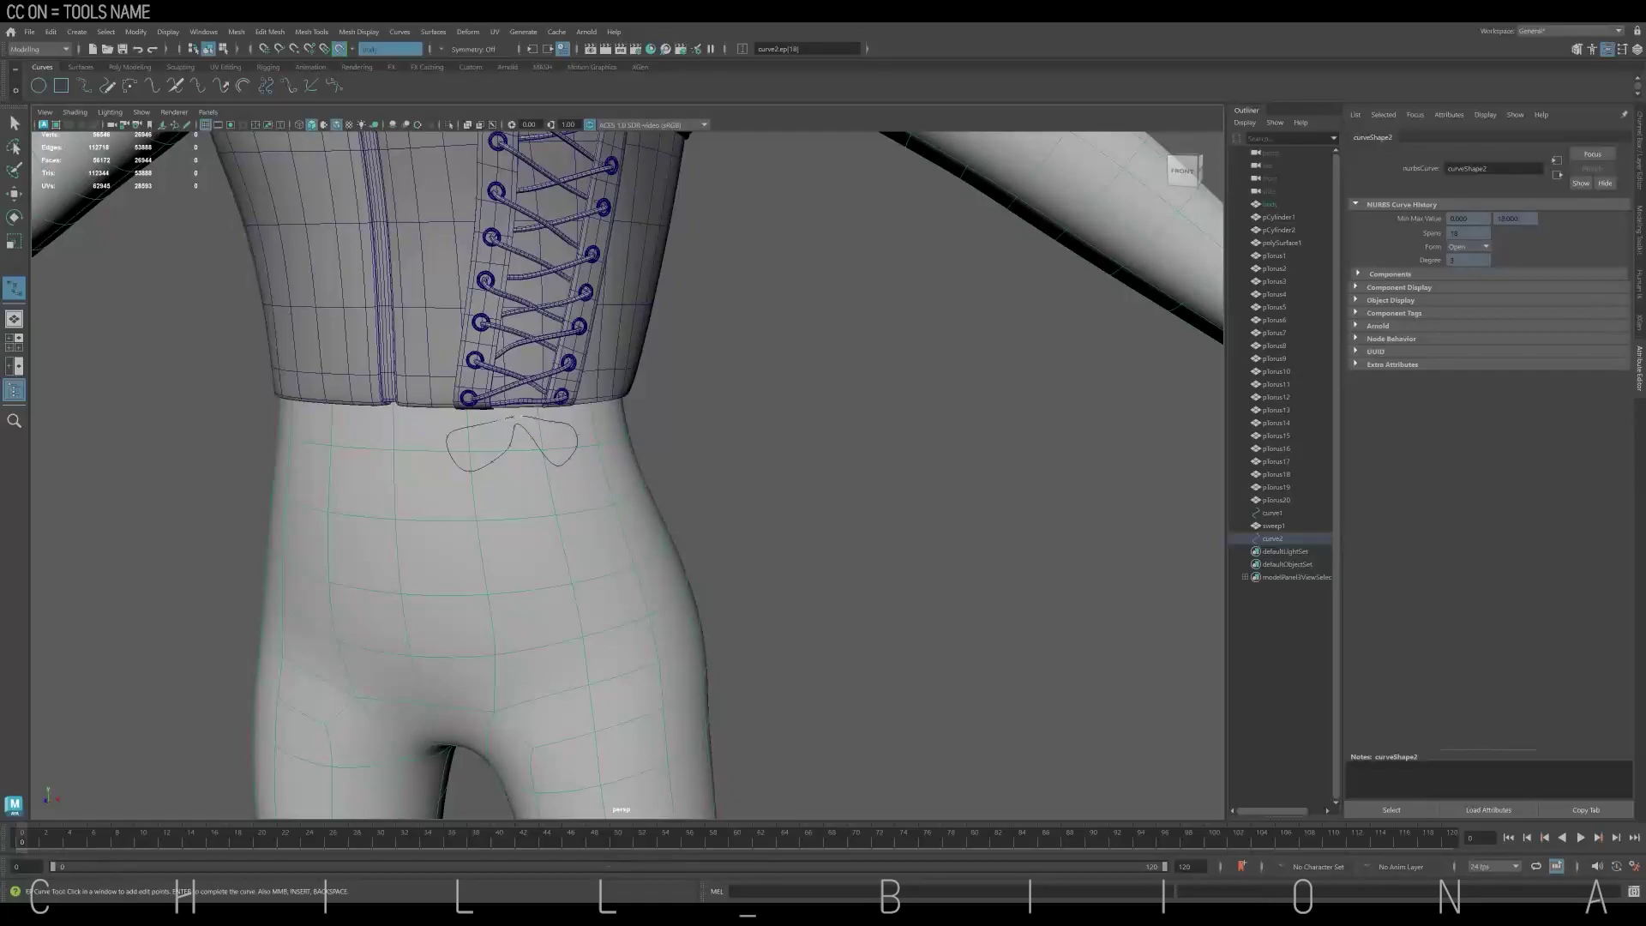
key(Return)
click(532, 463)
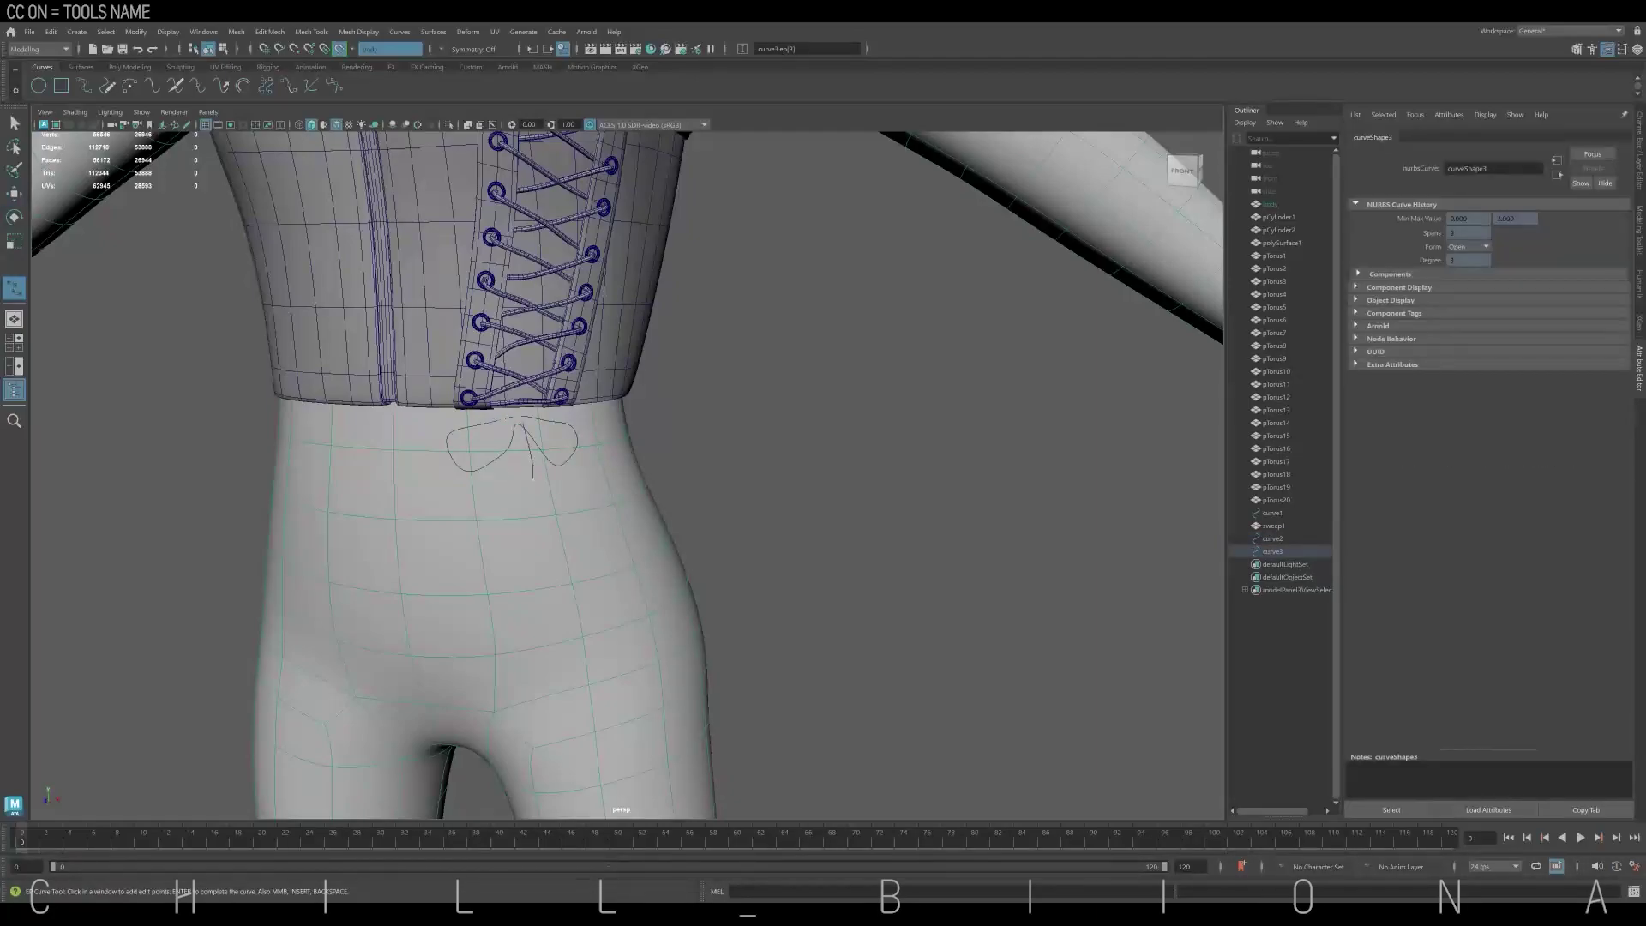
key(w)
key(Delete)
key(y)
key(w)
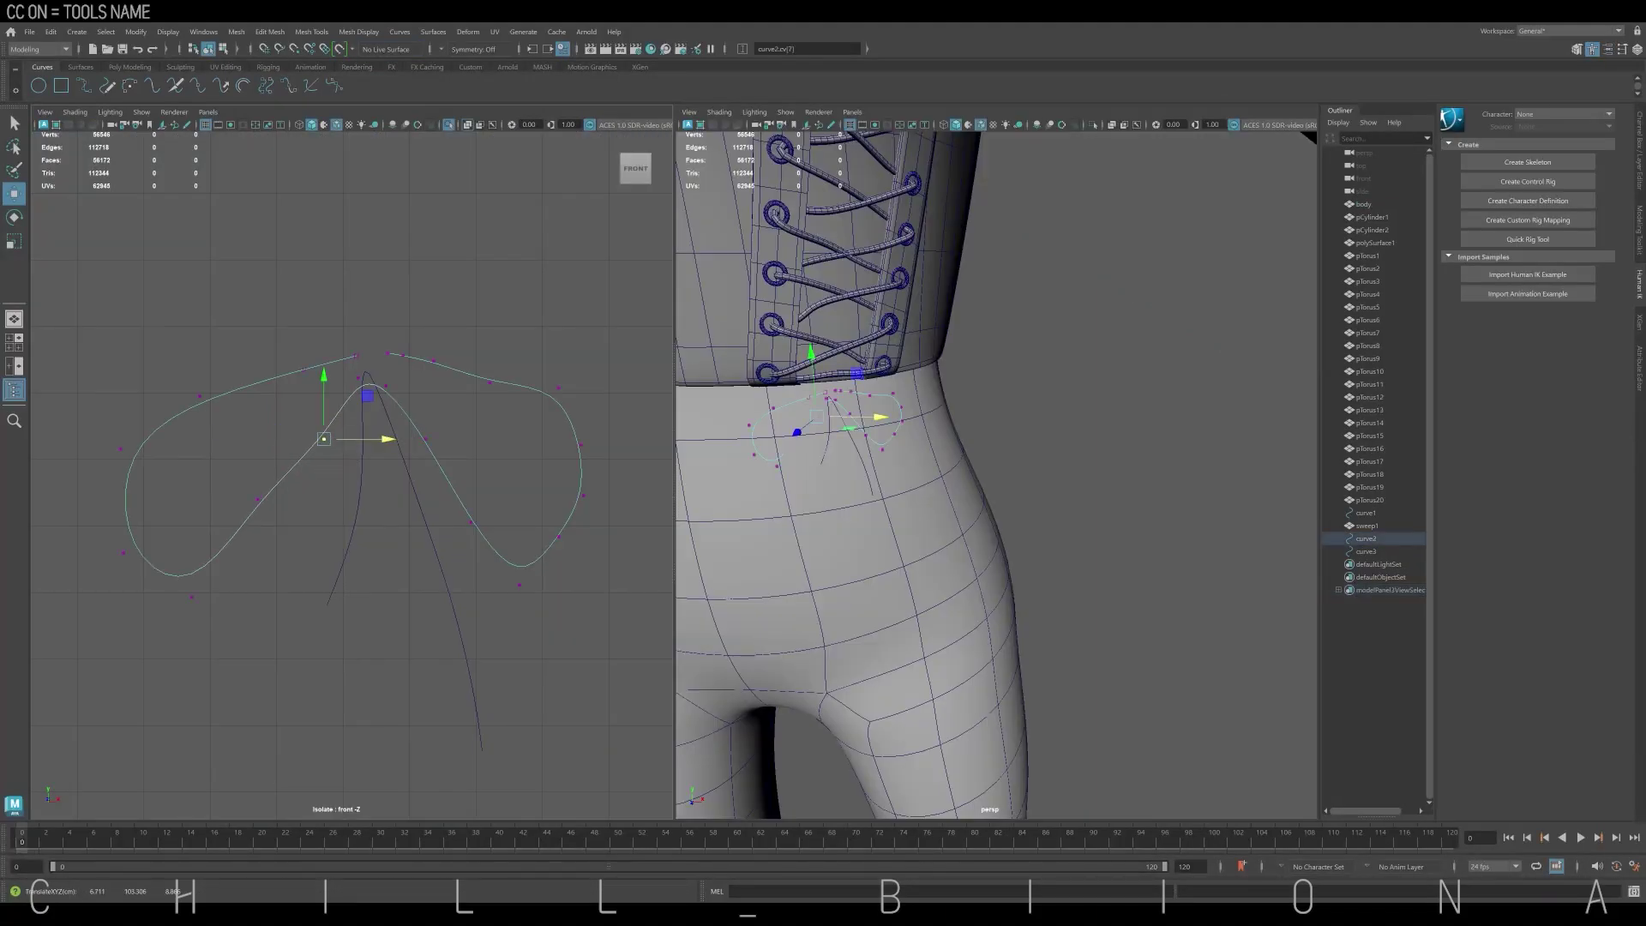
Widen the right lobe of the bow curve by moving its vertices
drag(609, 480, 557, 549)
drag(626, 516, 638, 516)
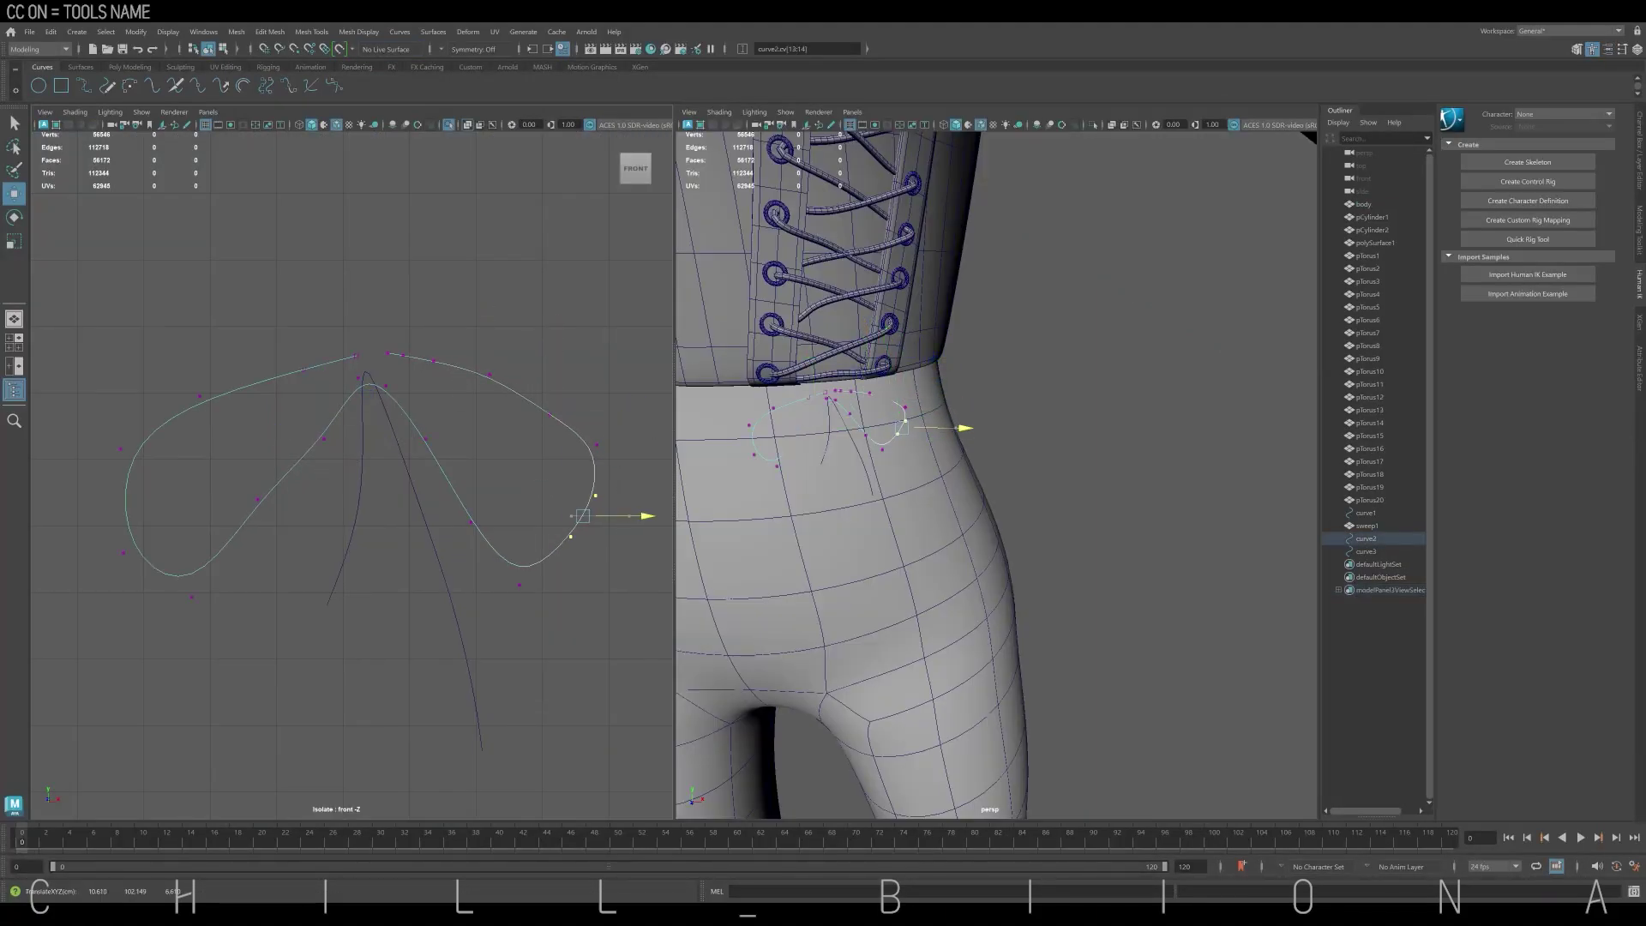
click(593, 558)
key(F8)
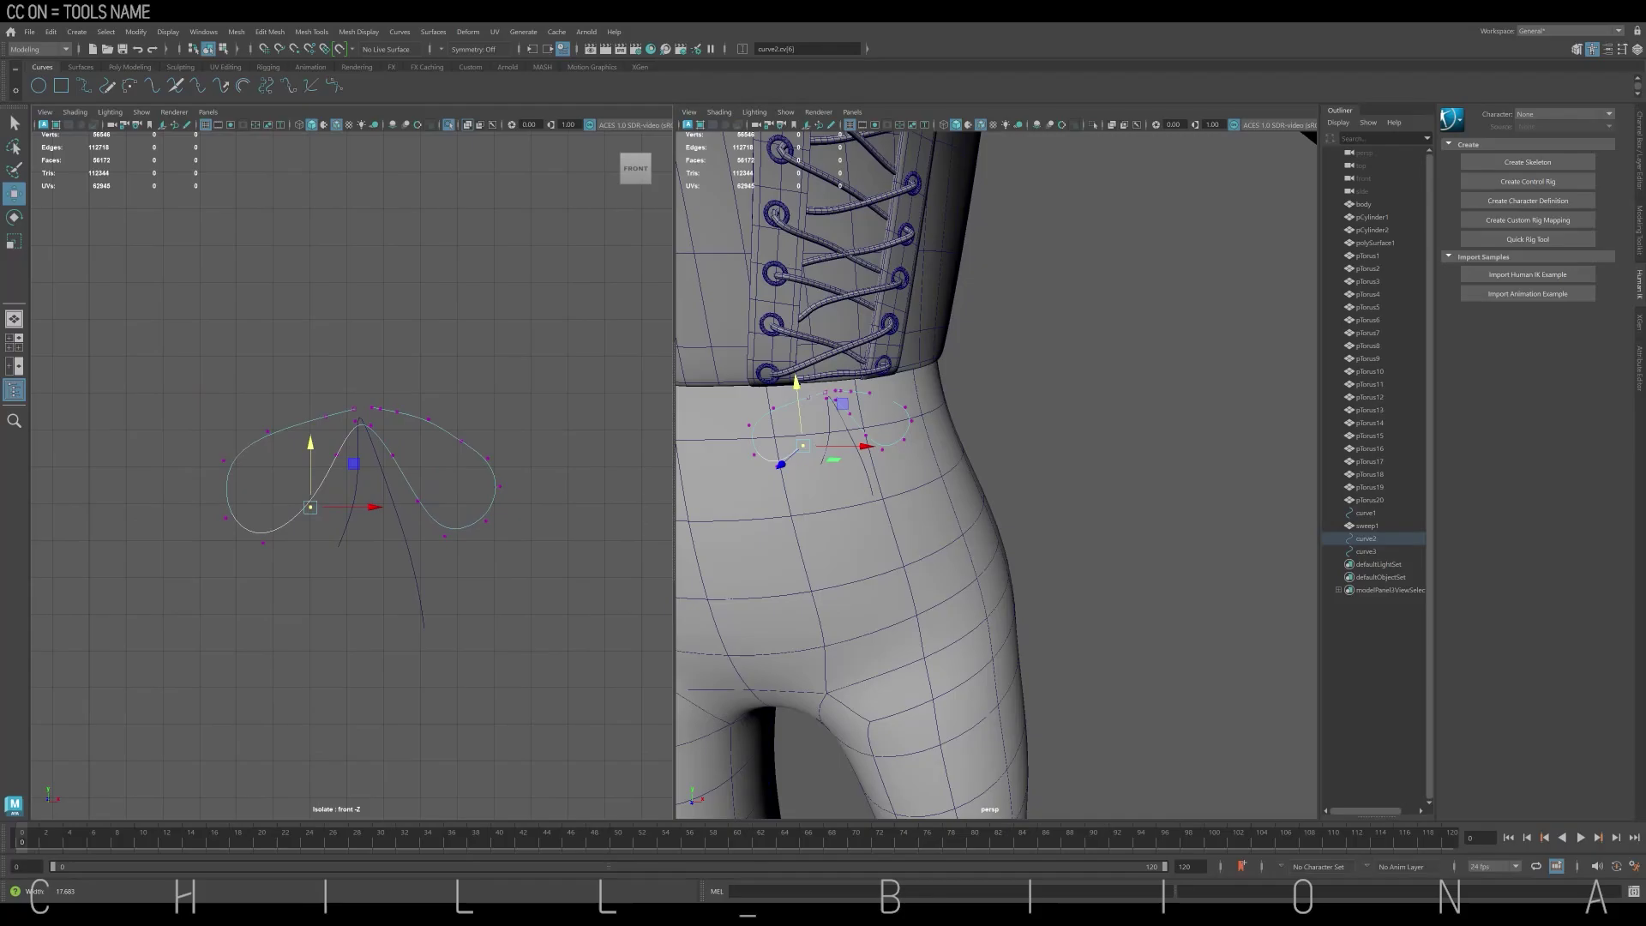
scroll(351, 463, down, 2)
alt+drag(943, 514, 986, 480)
Inspect the bow curves up close in perspective and select the tail curves
click(130, 67)
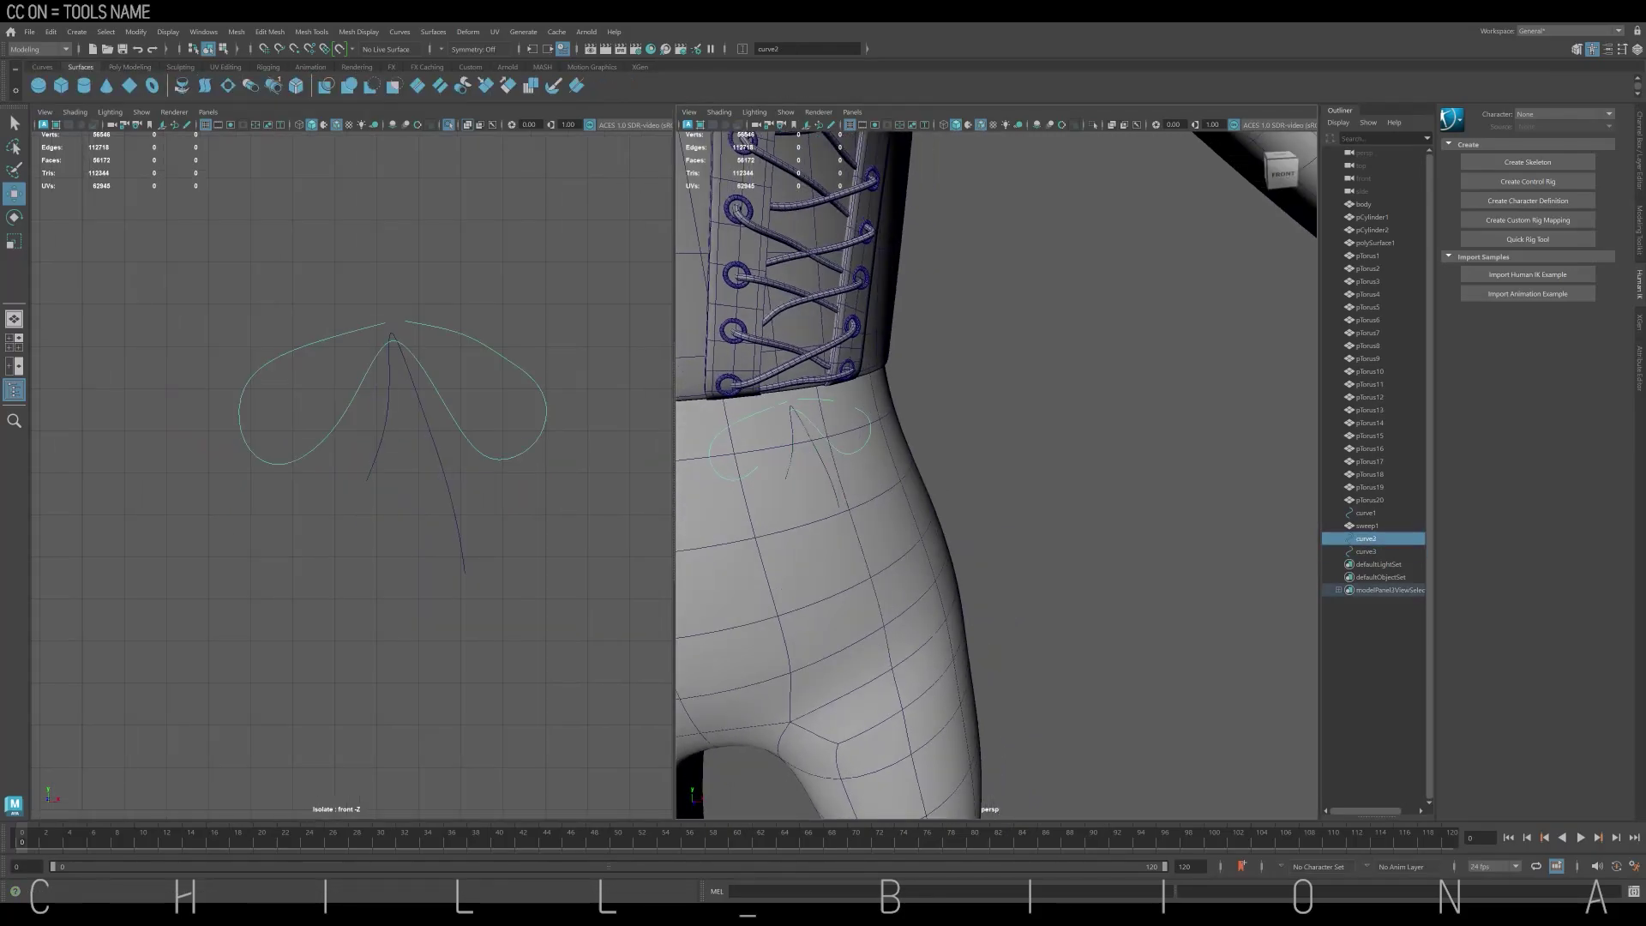
key(space)
alt+drag(600, 471, 514, 445)
scroll(446, 411, up, 3)
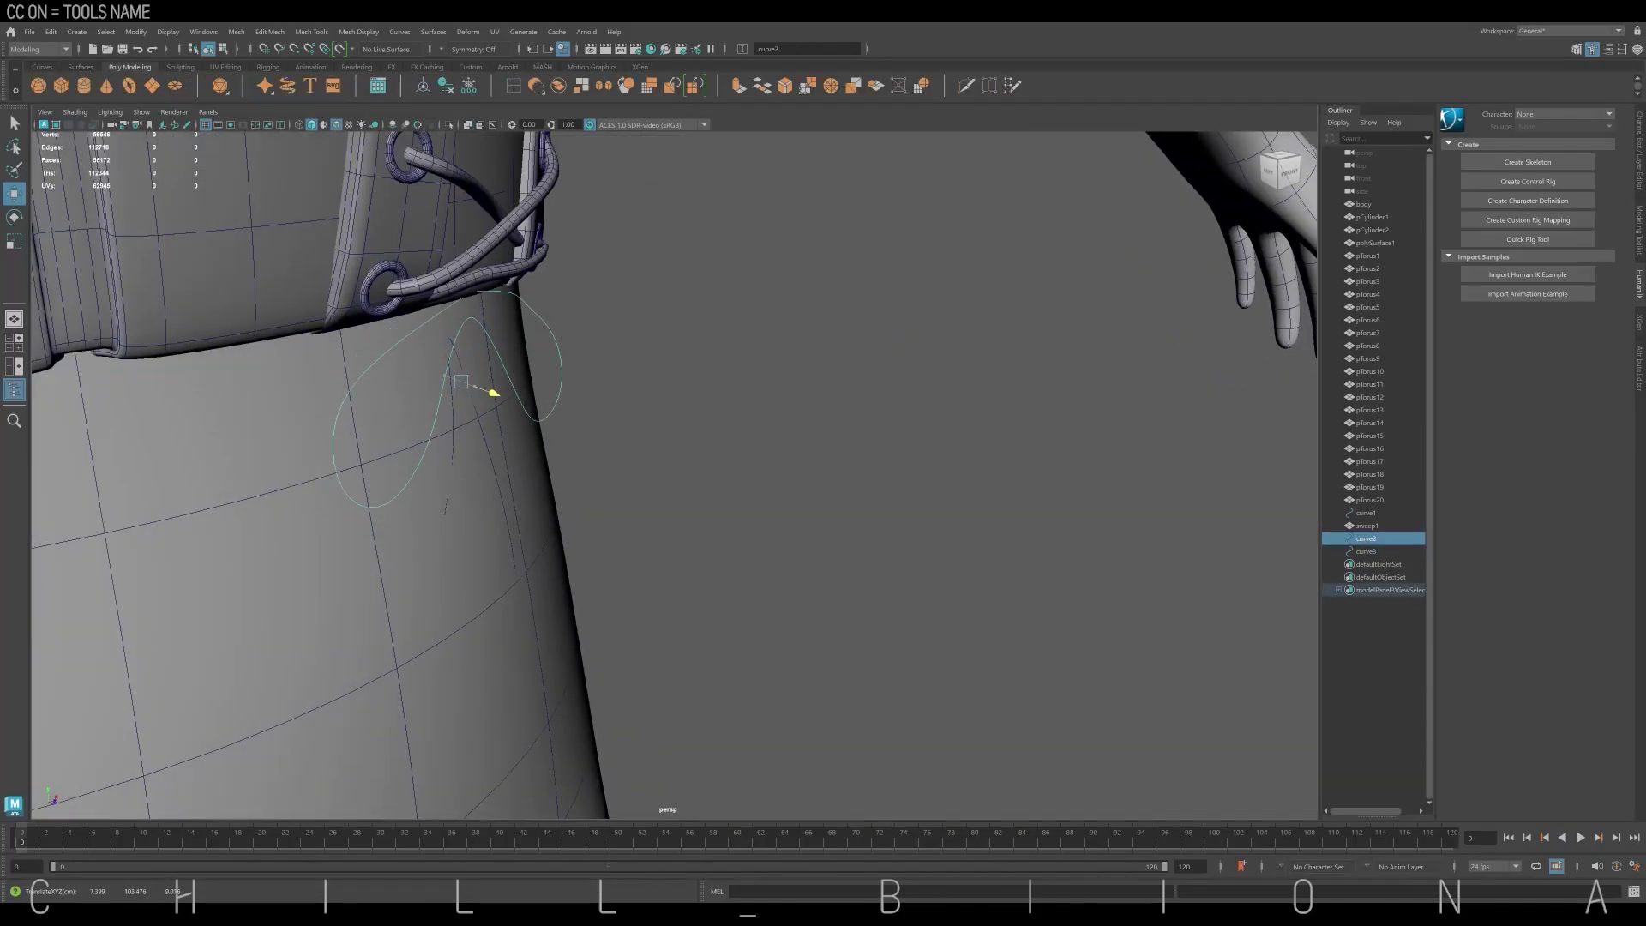
alt+drag(686, 472, 558, 454)
click(525, 549)
shift+click(415, 446)
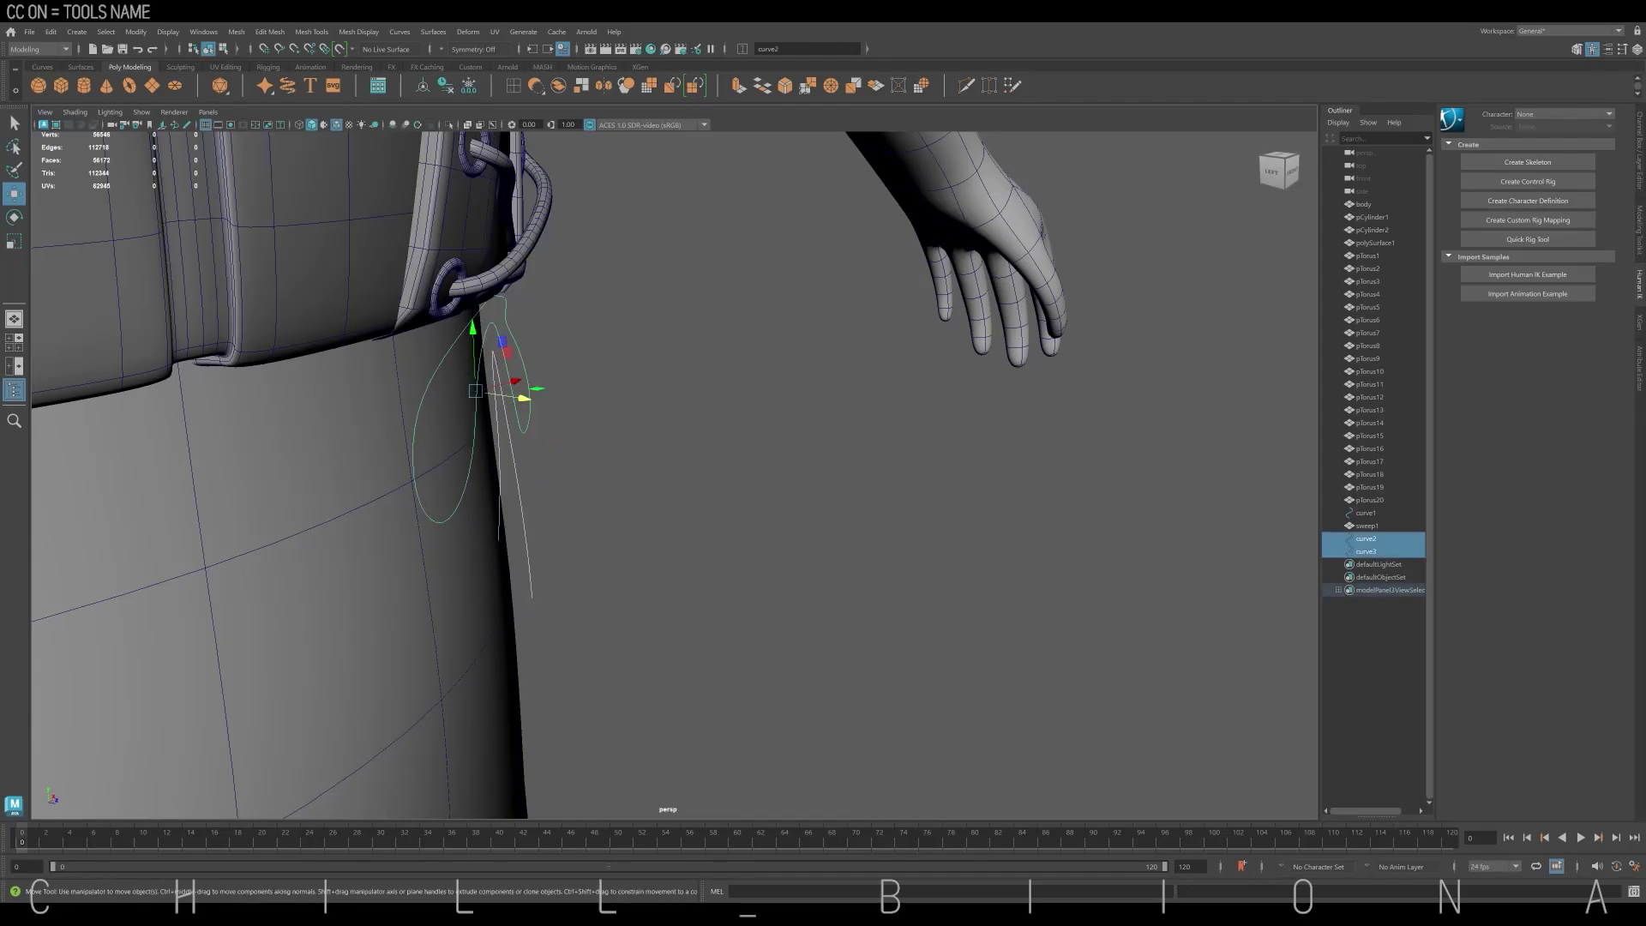
alt+drag(771, 472, 600, 463)
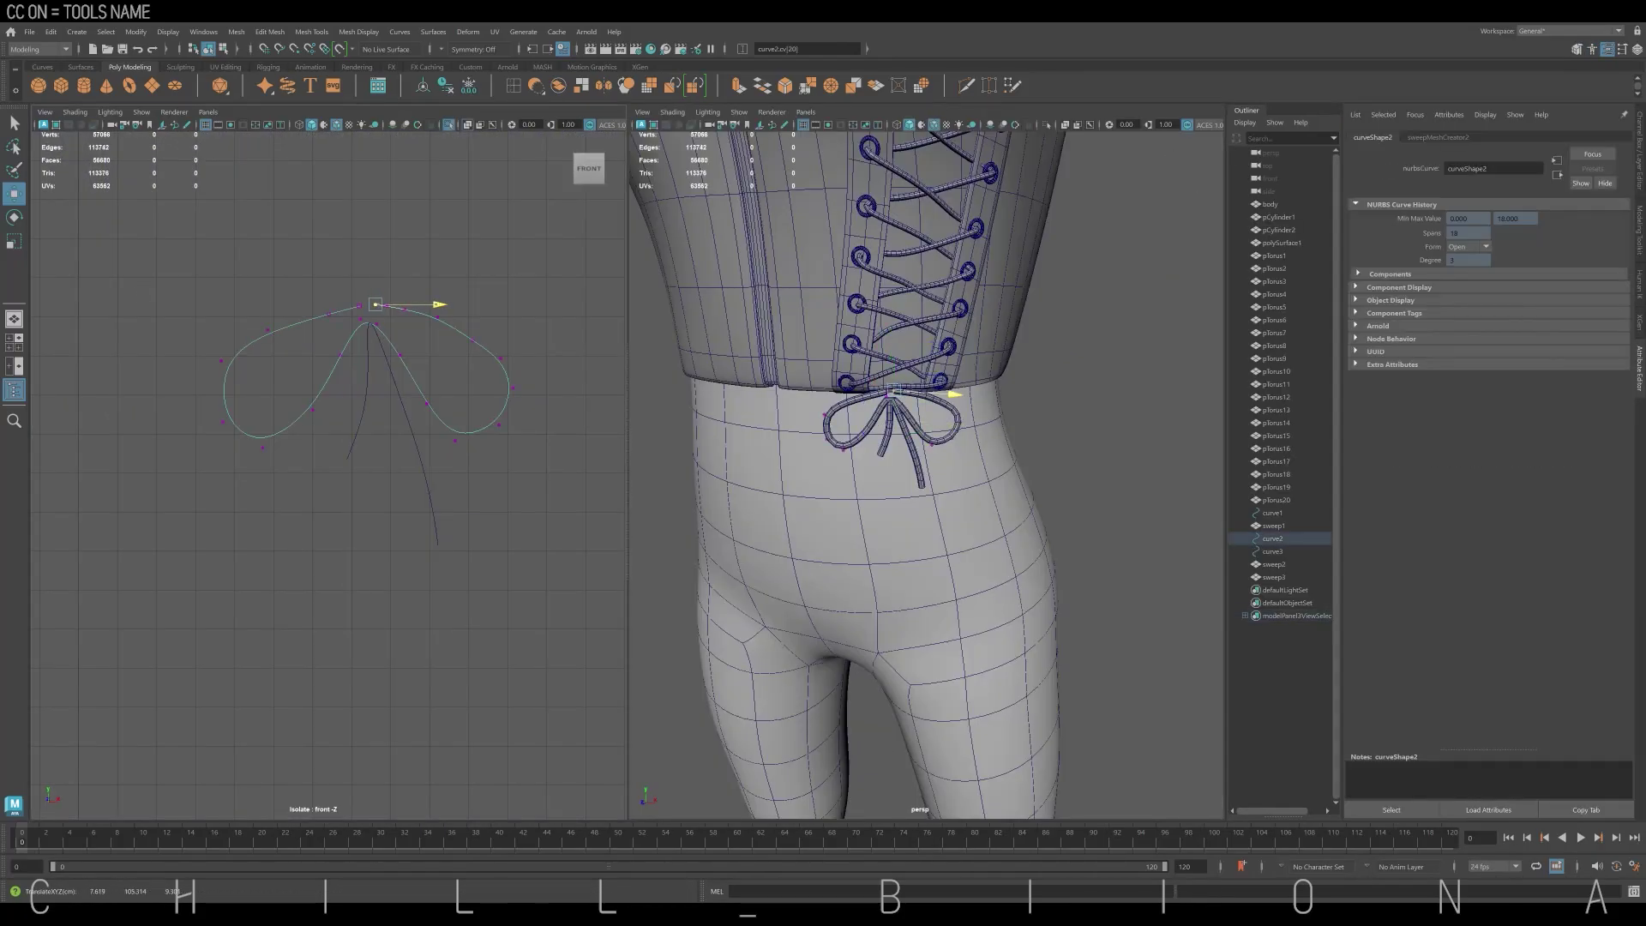
click(385, 360)
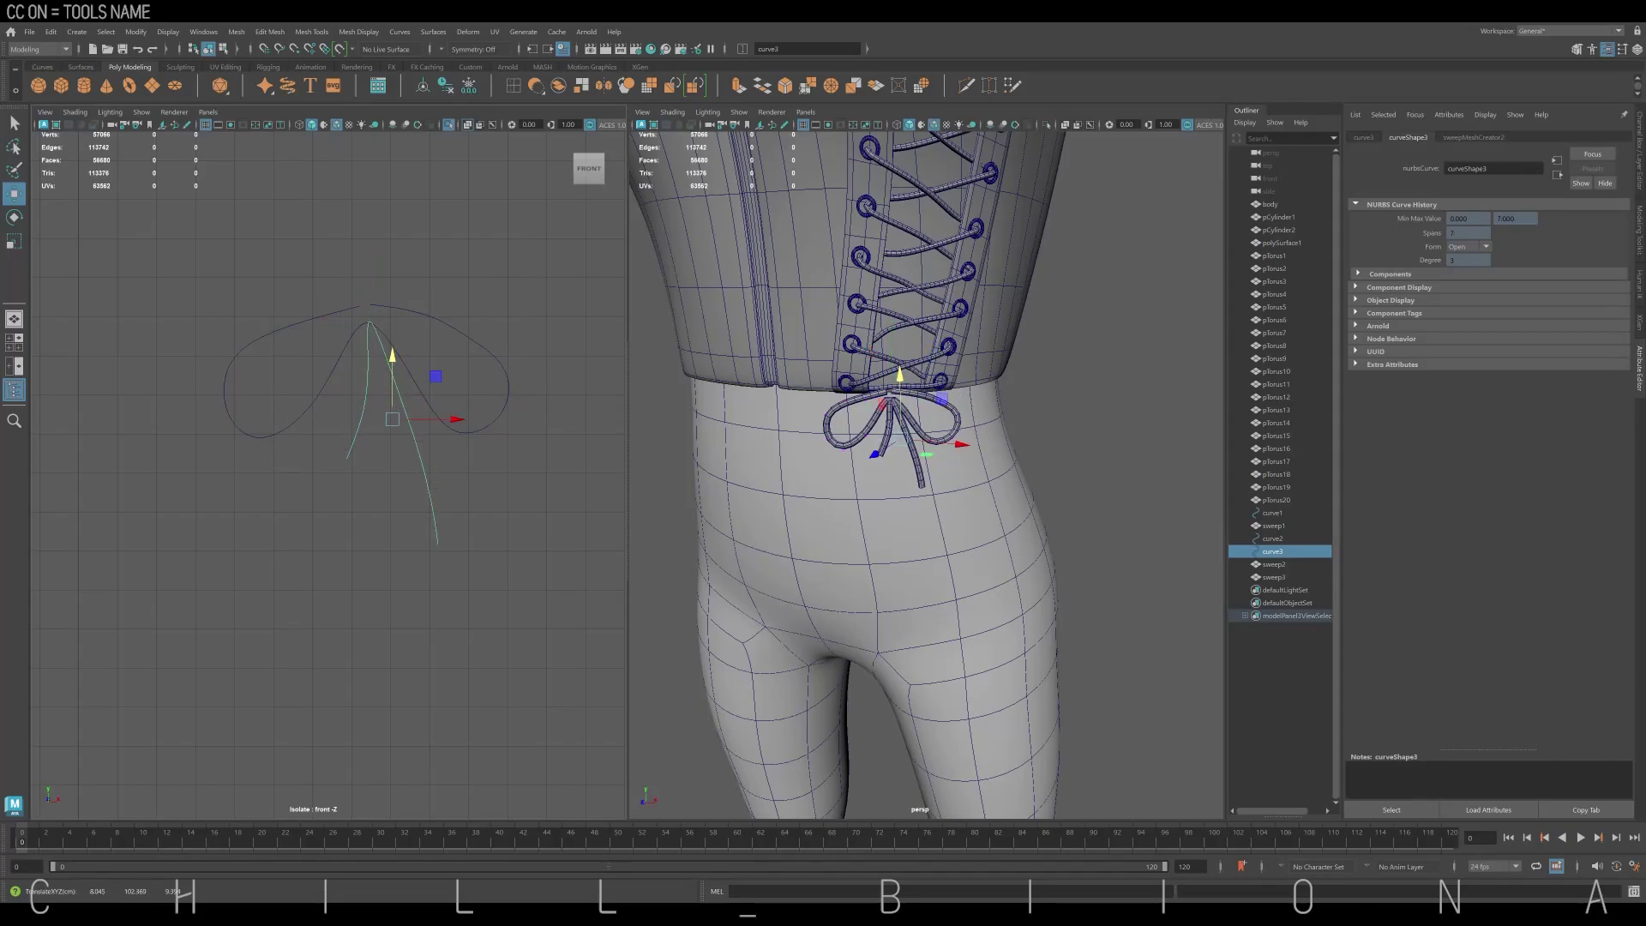
Begin a new EP curve with its first point at the bow's centre knot
click(81, 67)
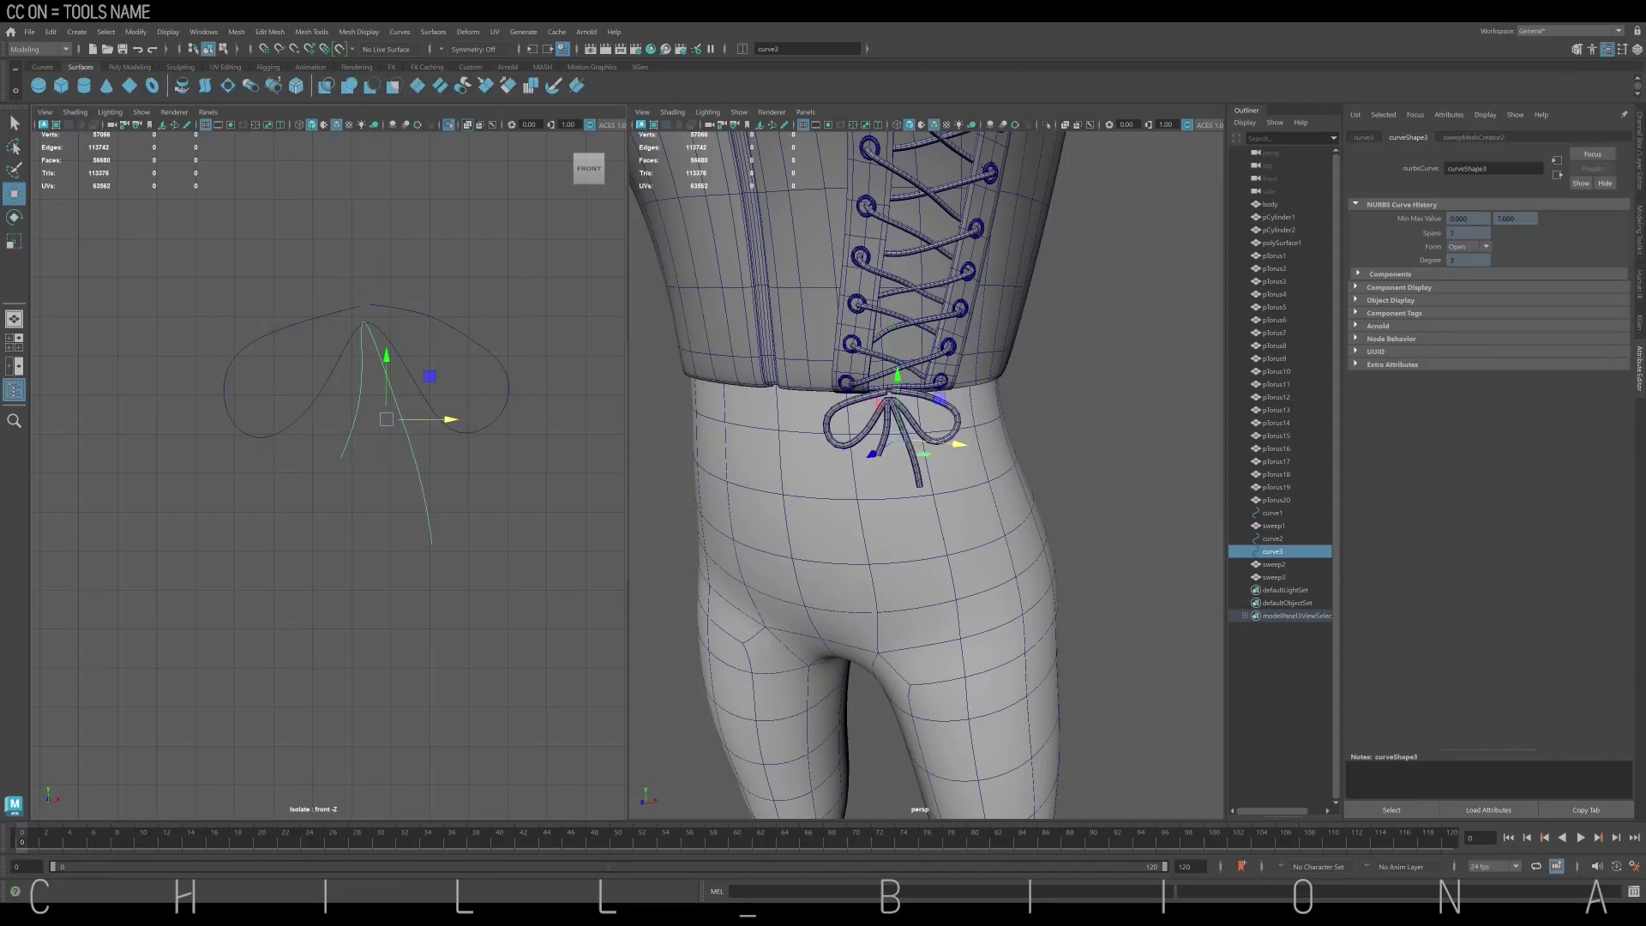
click(42, 67)
click(83, 85)
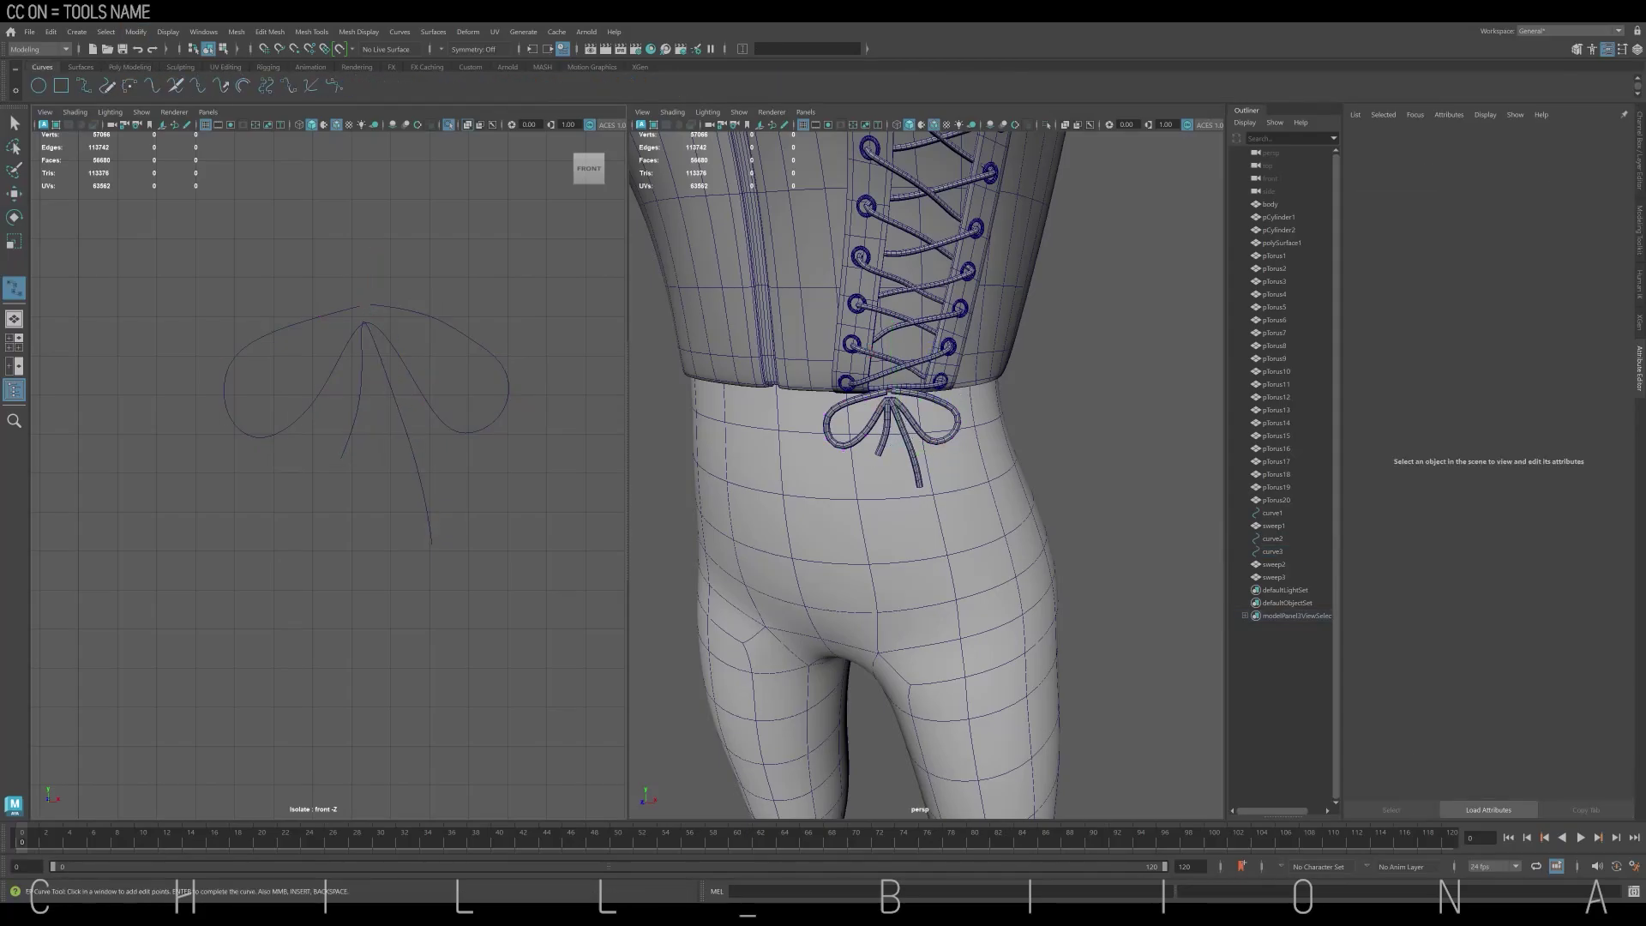
click(364, 323)
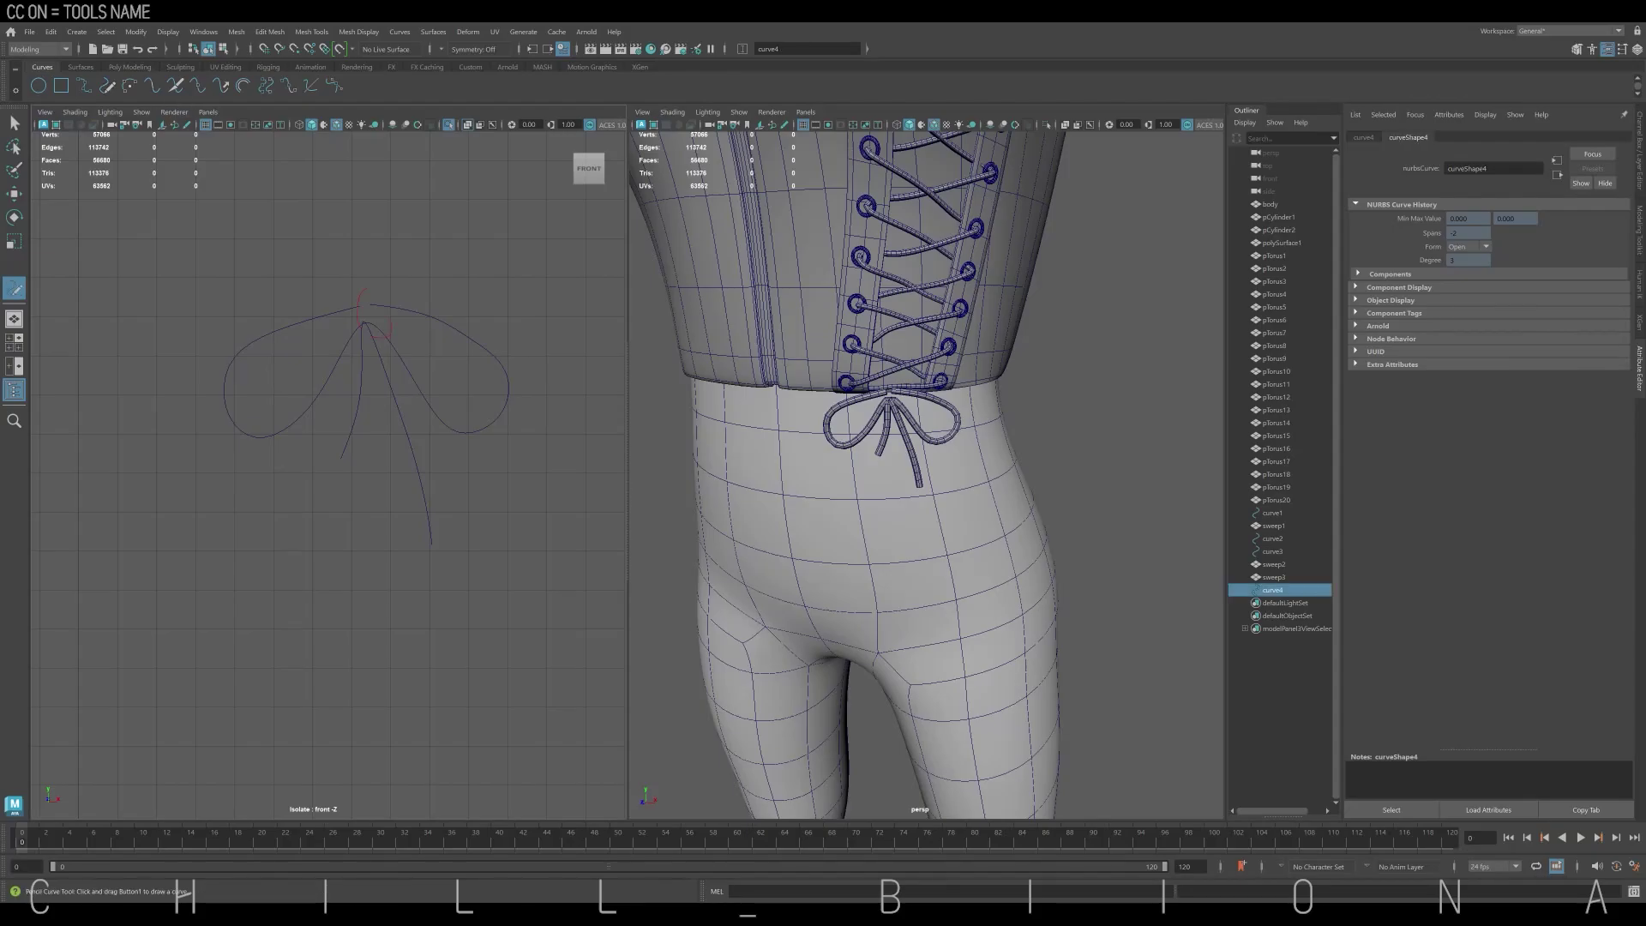
Finish the knot curve and sweep it into a tube with profile scale 0.2
key(w)
key(space)
key(f)
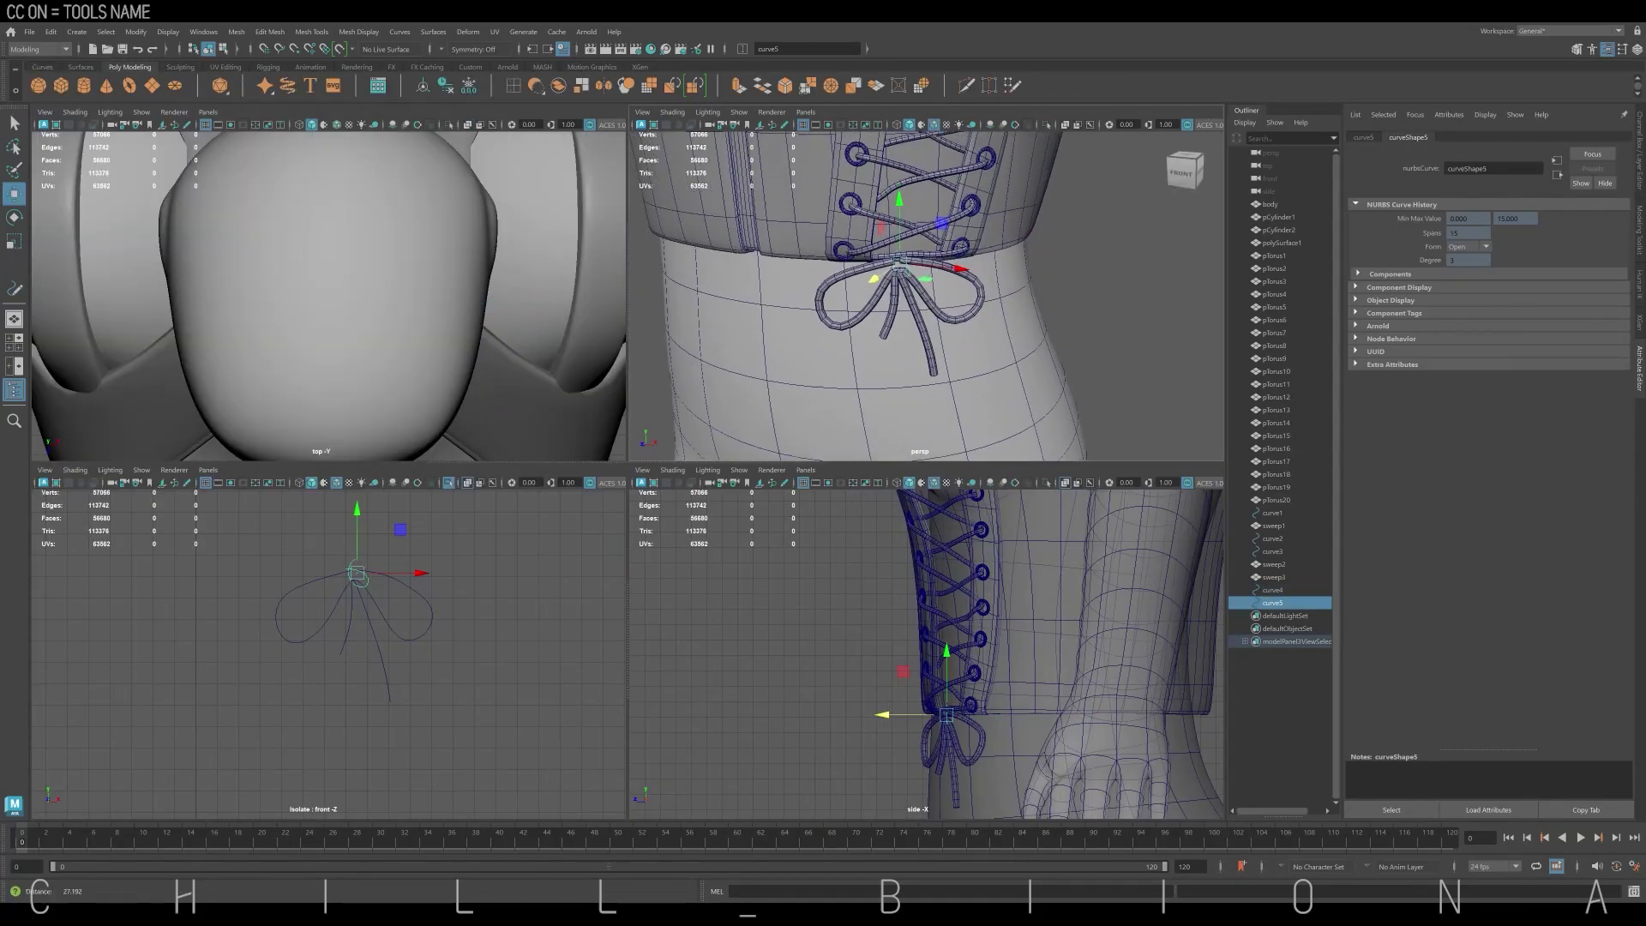
key(w)
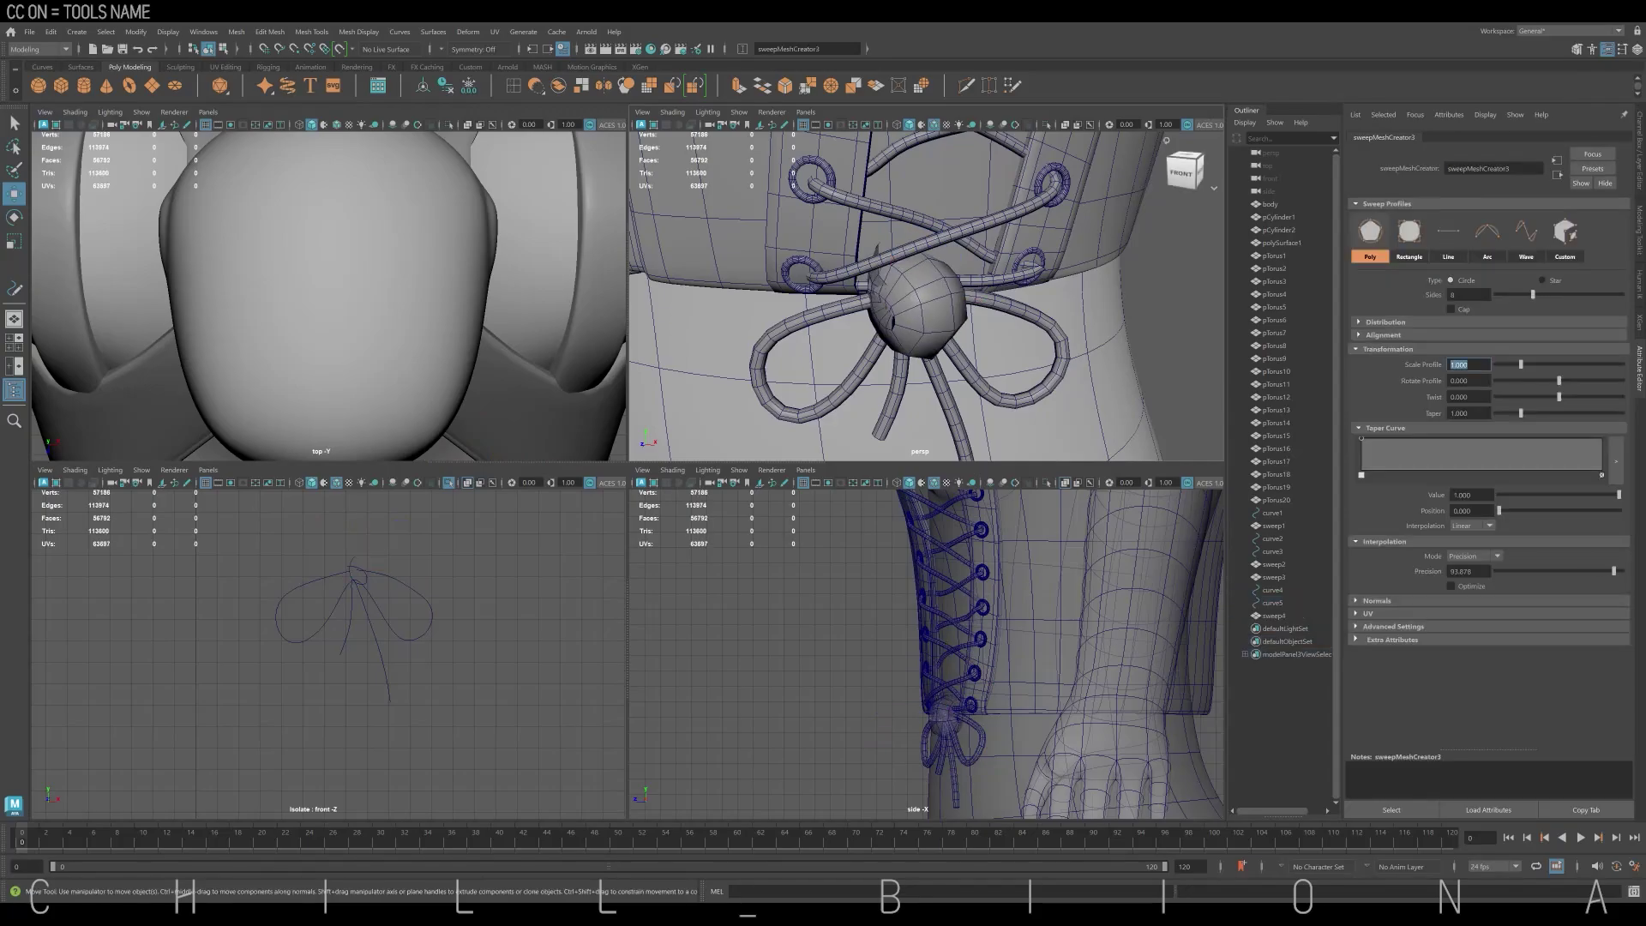
text(0.2)
key(Return)
click(1272, 603)
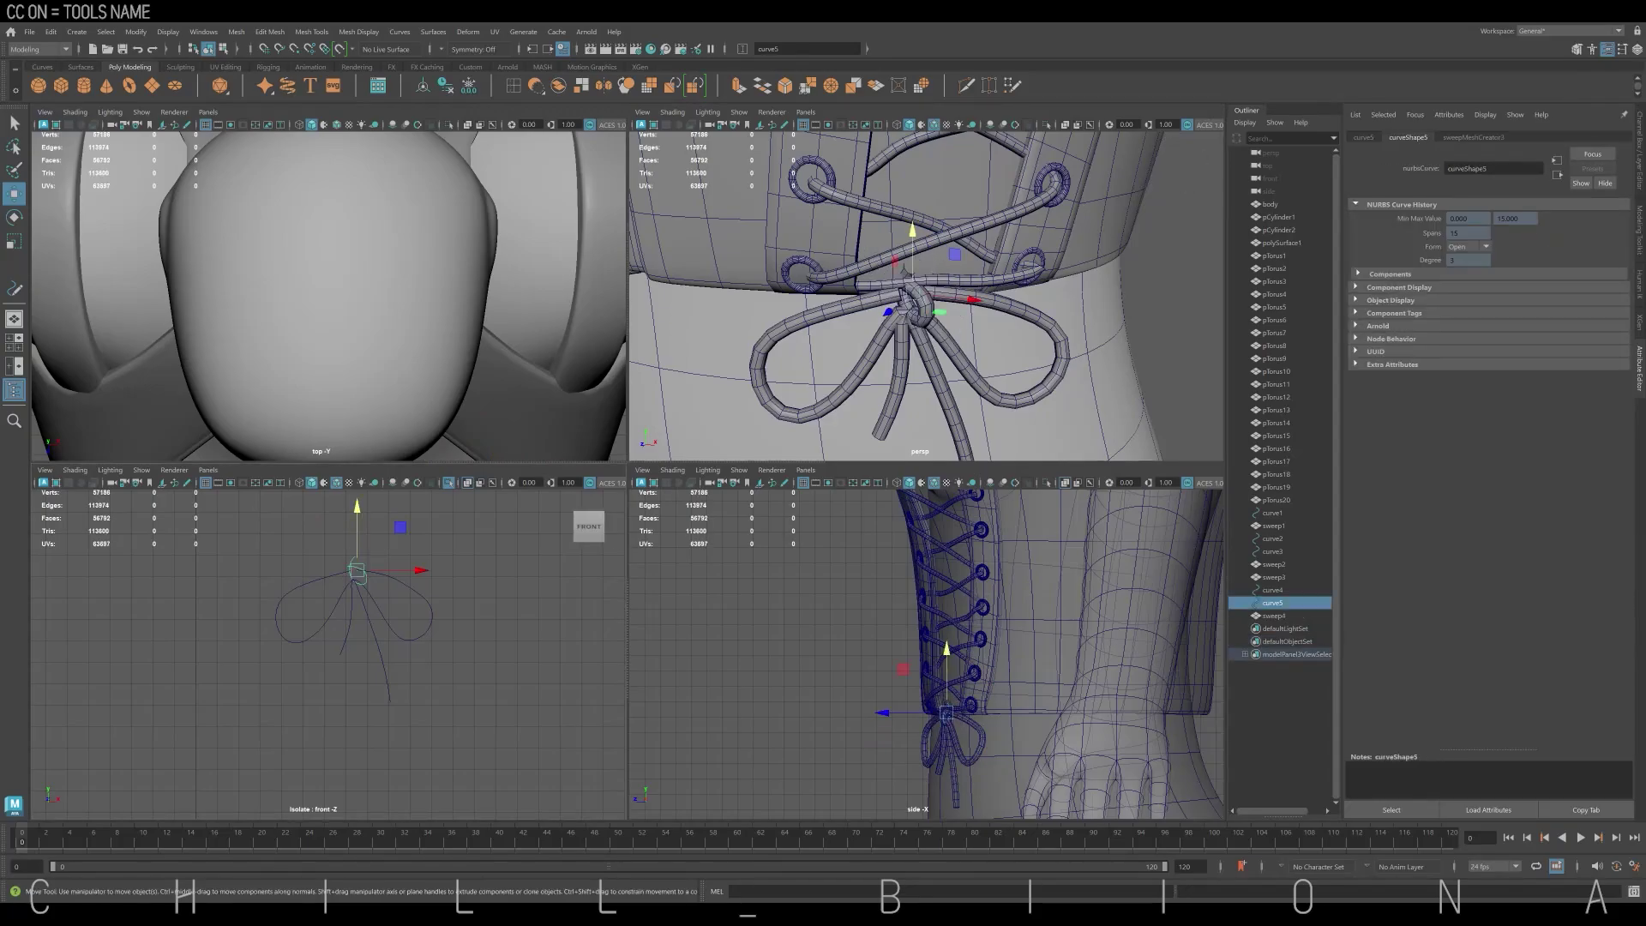
Raise the bow's tail curve up toward the knot and check its sweep settings
mouse_move(943, 300)
alt+mouse_down()
mouse_move(857, 334)
mouse_move(926, 292)
alt+mouse_up()
click(939, 281)
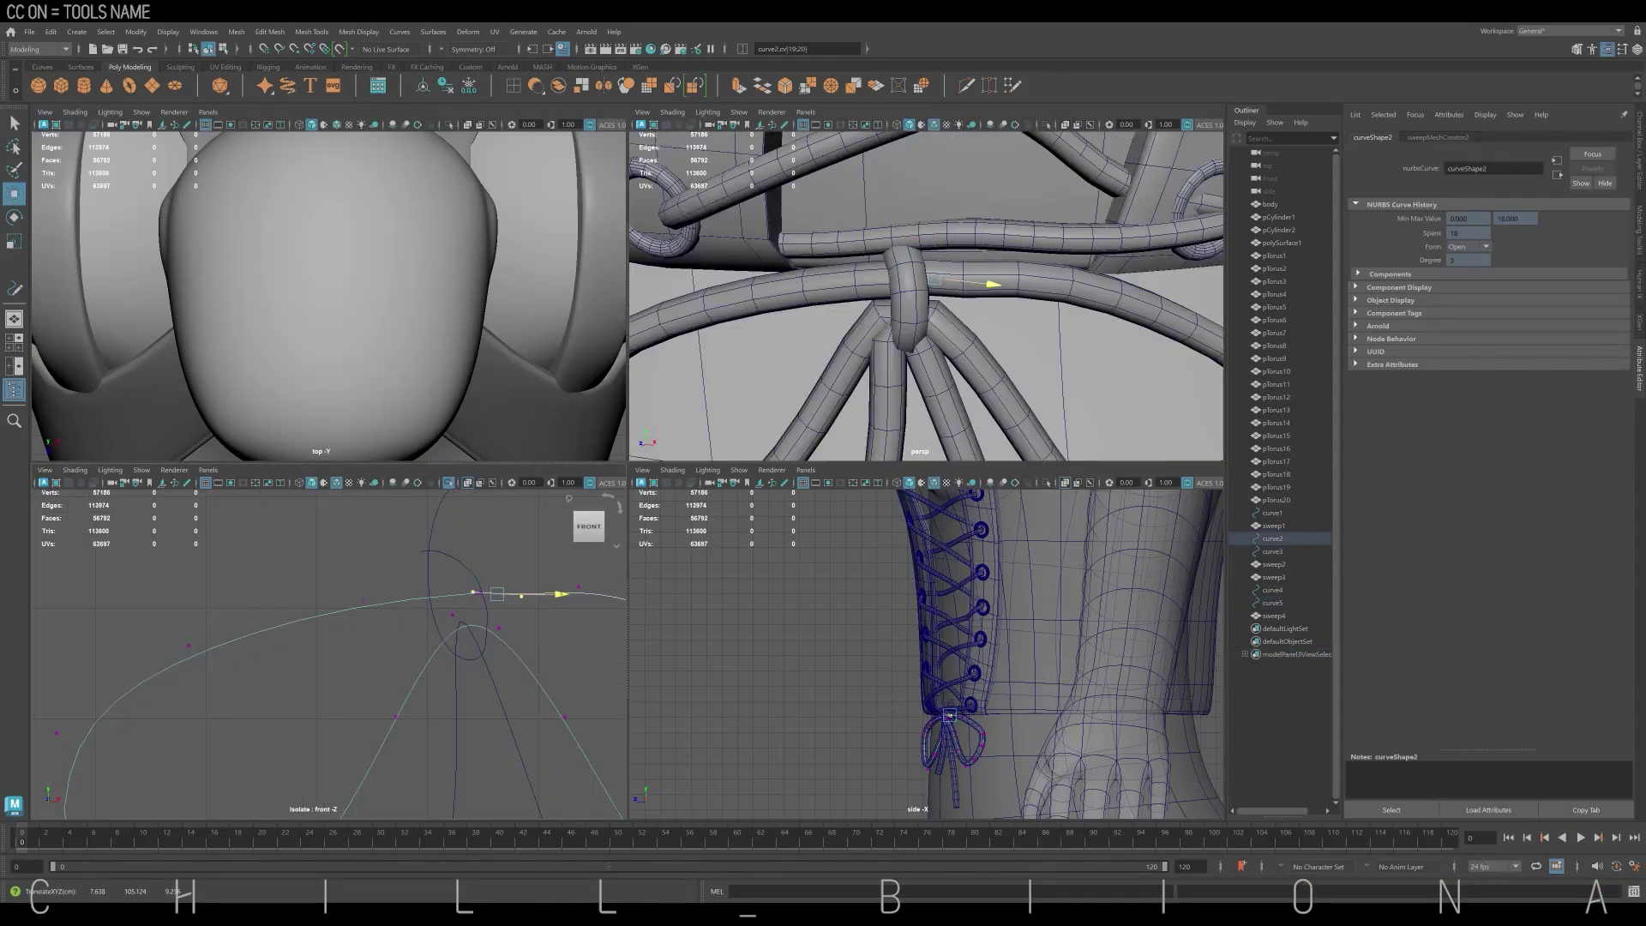
click(1272, 551)
drag(948, 696, 947, 688)
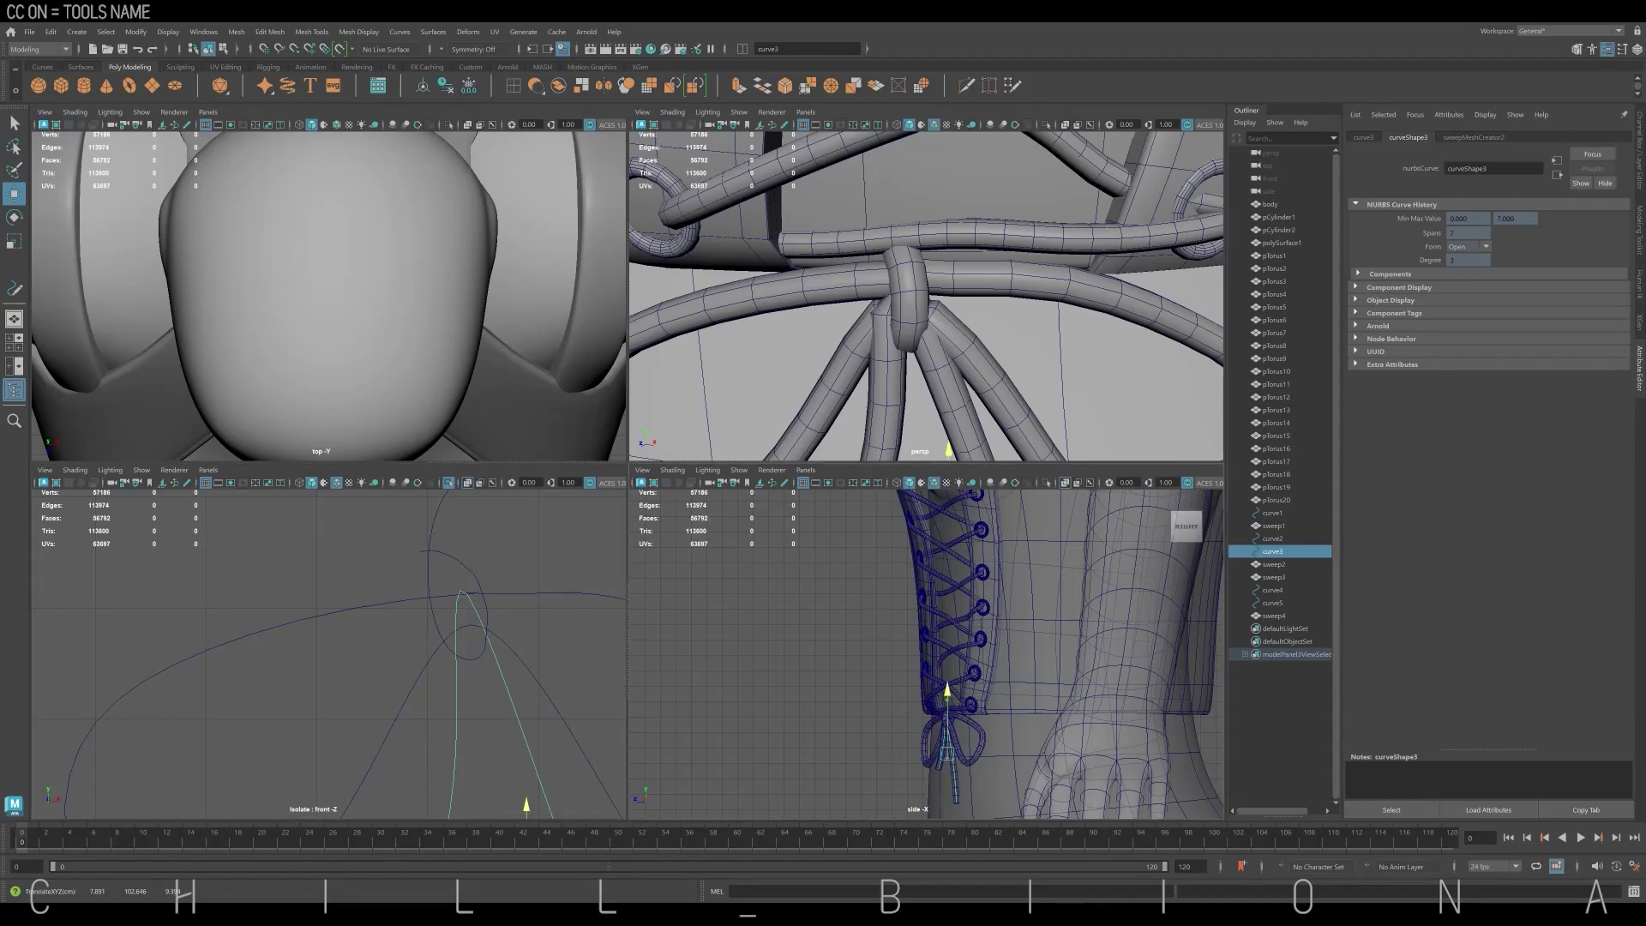
scroll(326, 613, down, 4)
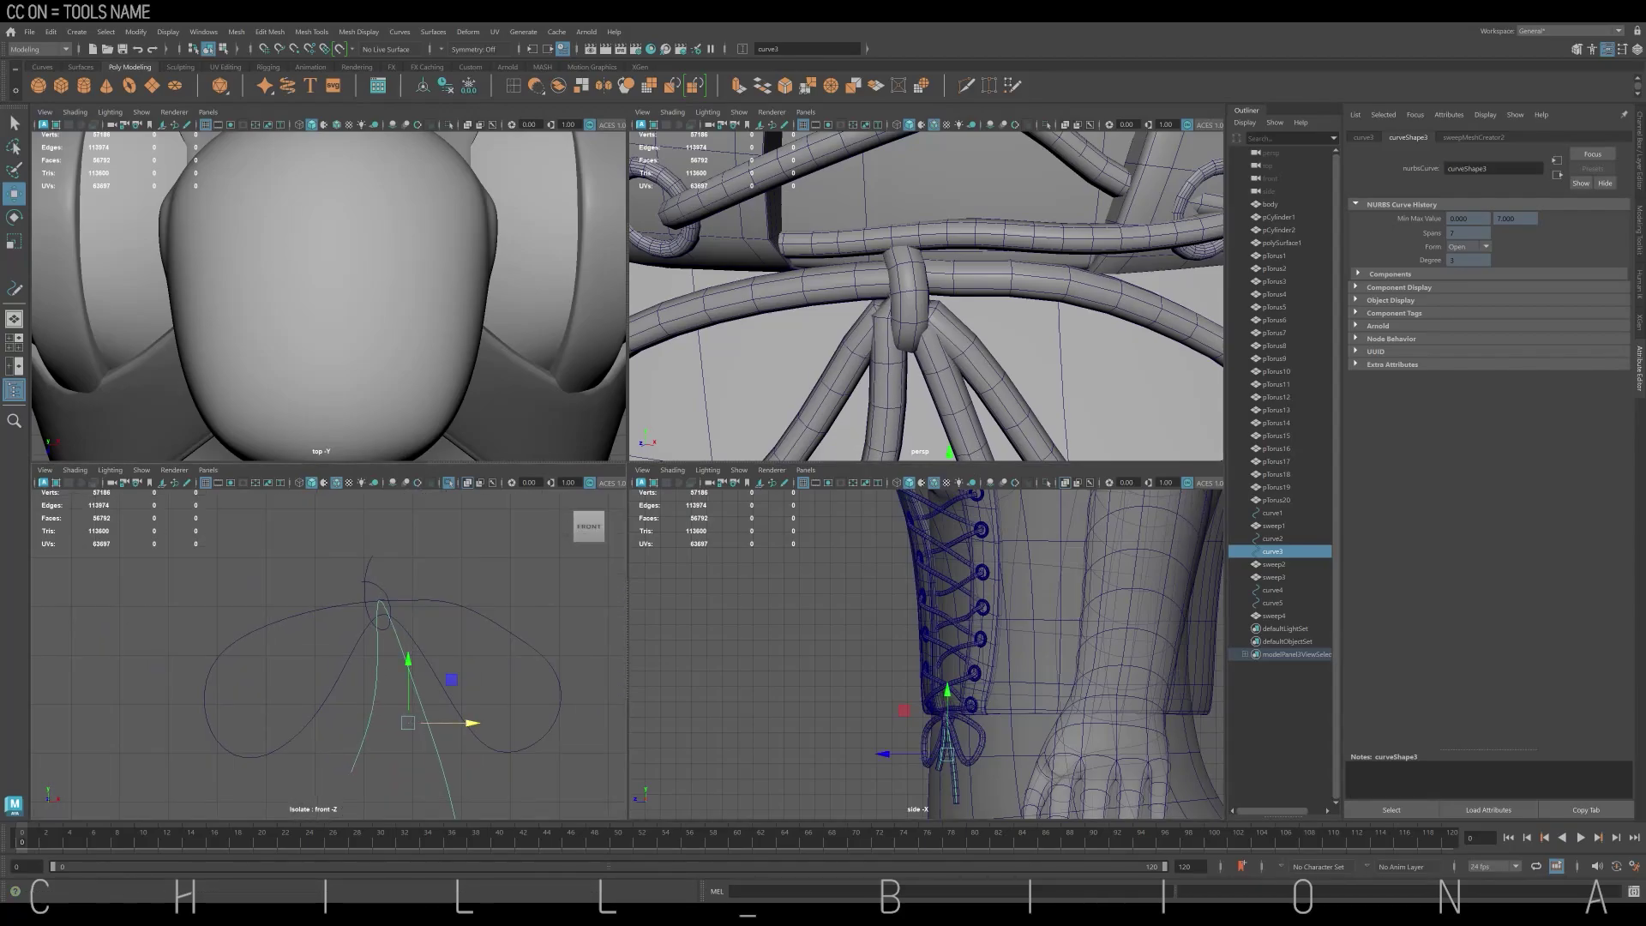
click(1473, 137)
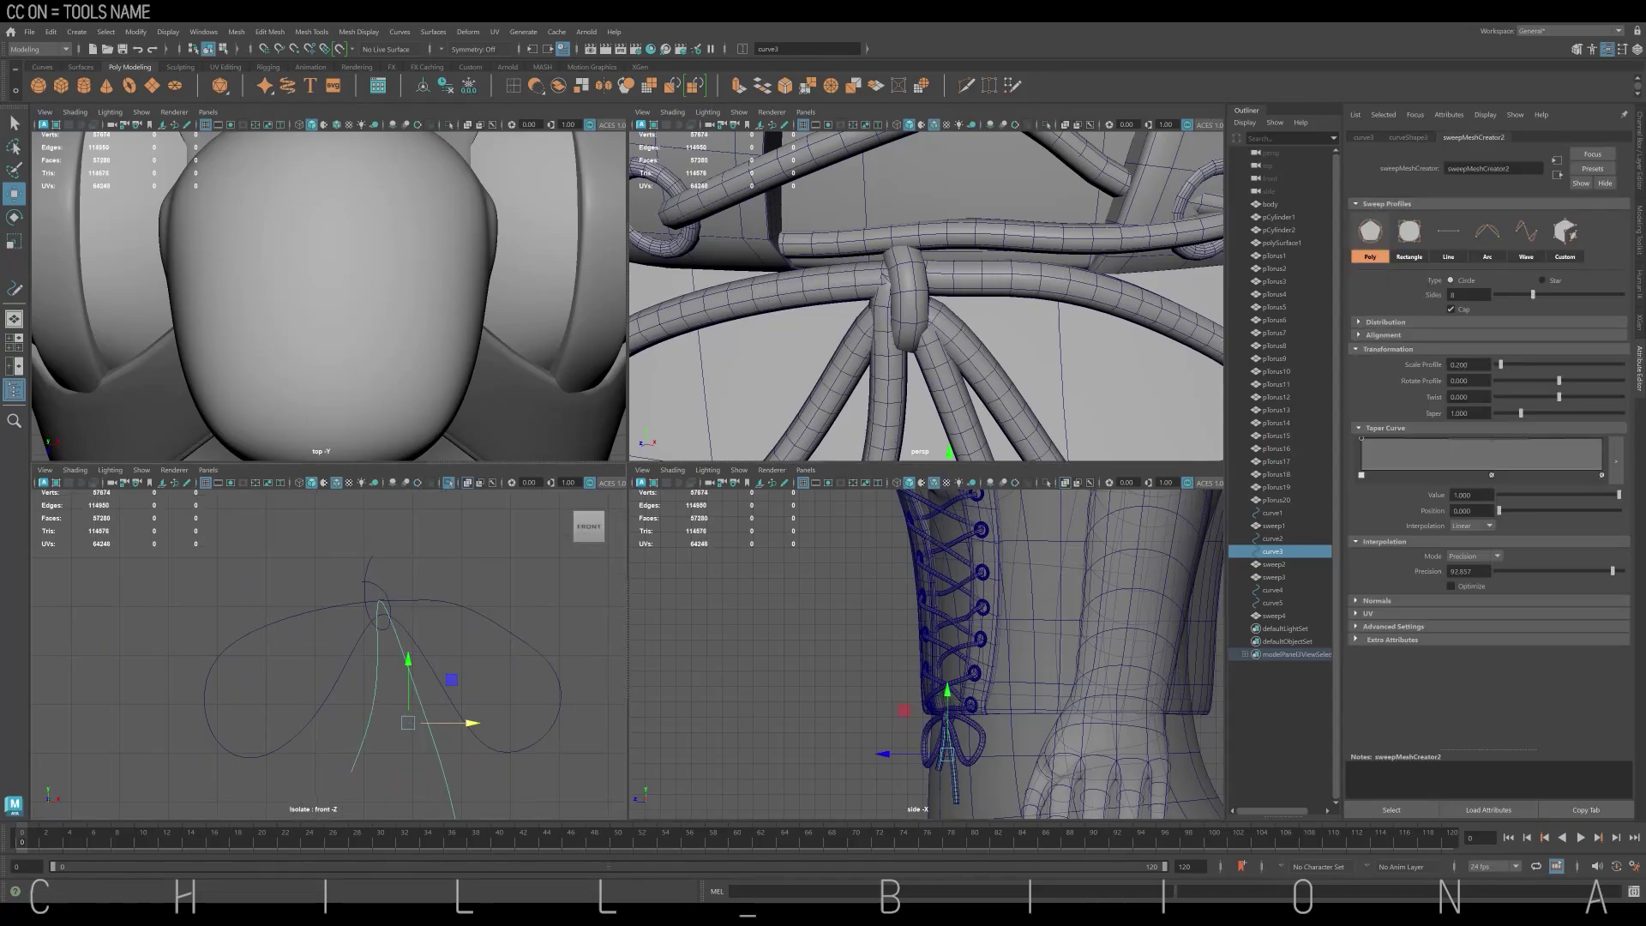
alt+drag(926, 292, 986, 309)
Scale the bow loops down to about two thirds and reframe the whole body
click(1273, 539)
key(r)
drag(409, 642, 378, 643)
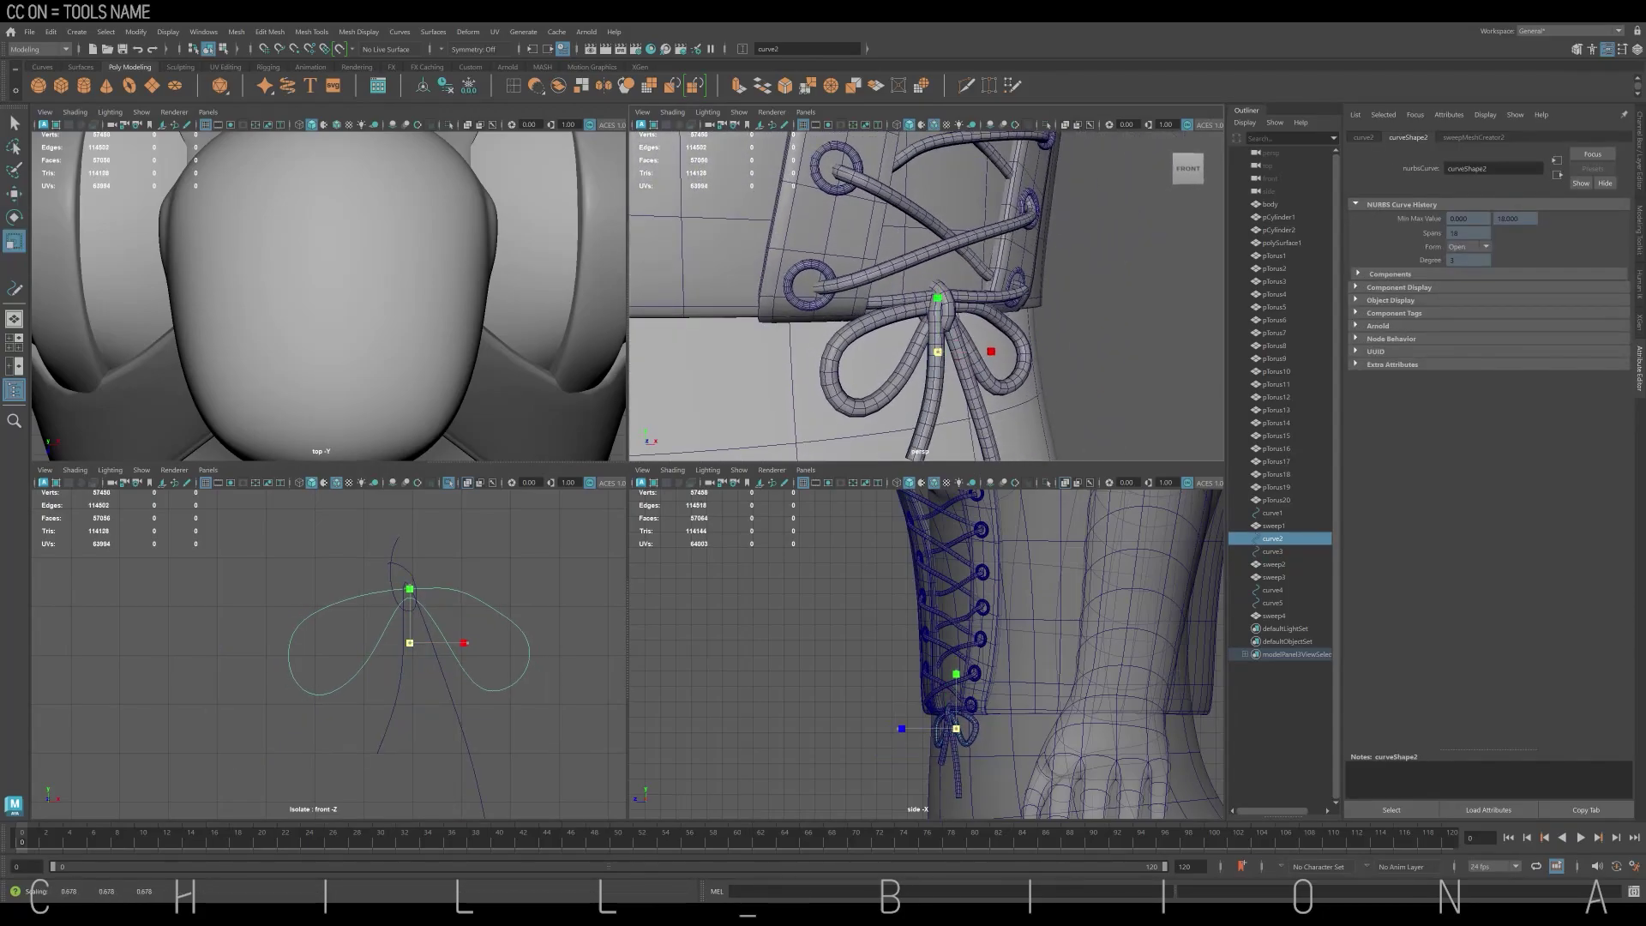
key(w)
mouse_move(909, 342)
alt+mouse_down()
mouse_move(995, 353)
mouse_move(908, 343)
alt+mouse_up()
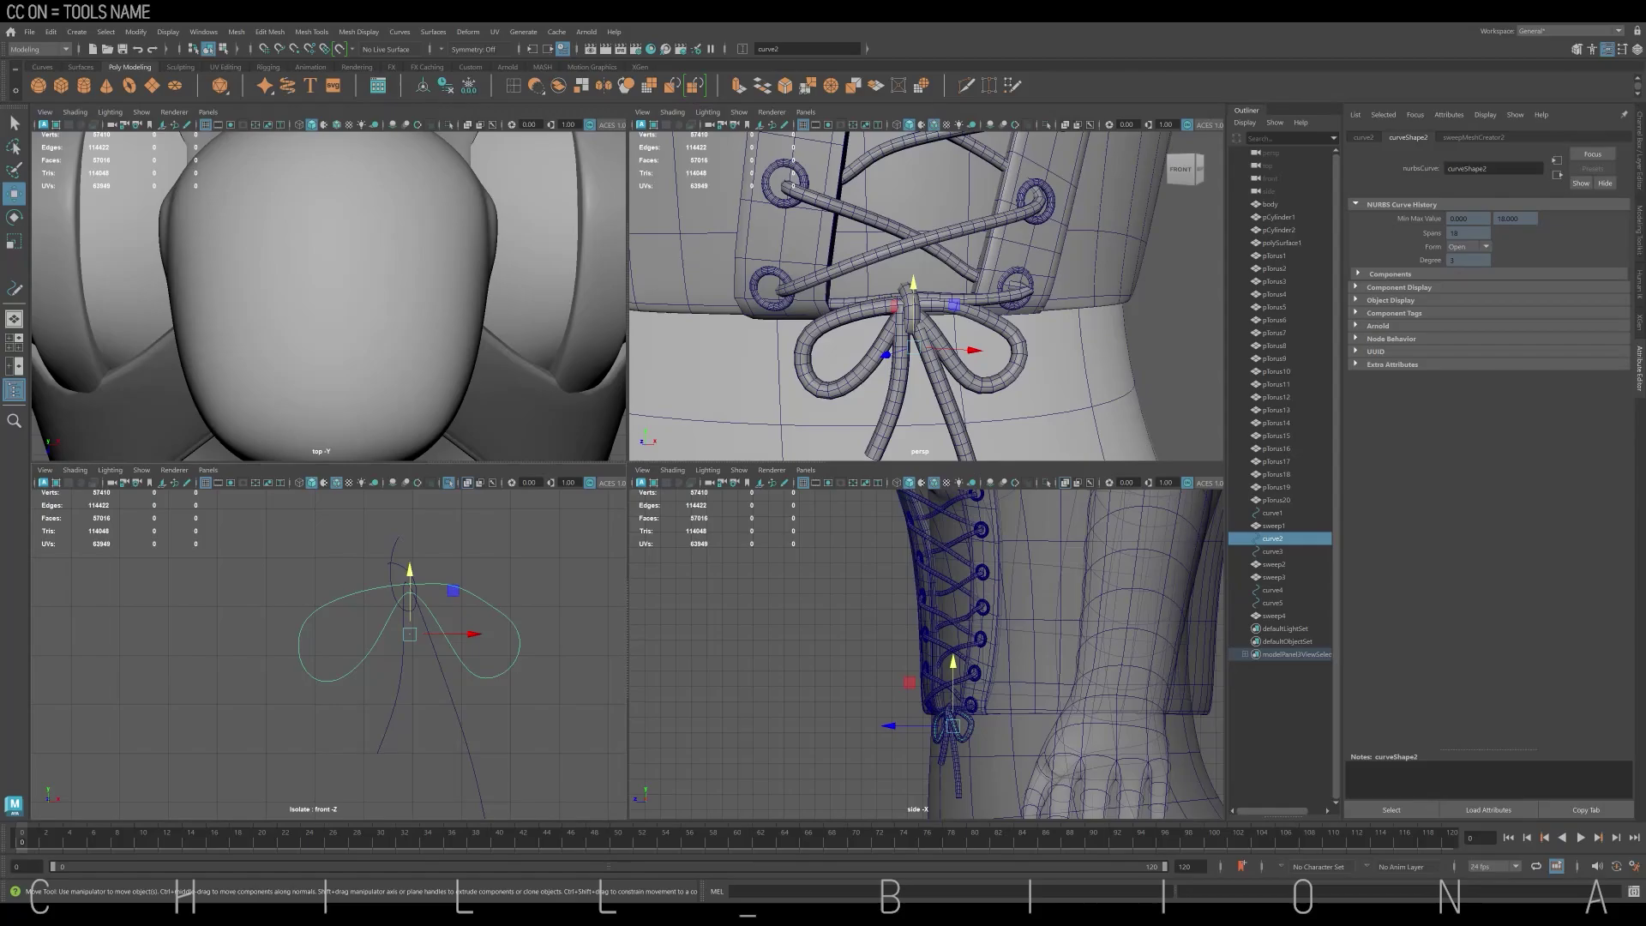
click(396, 685)
key(a)
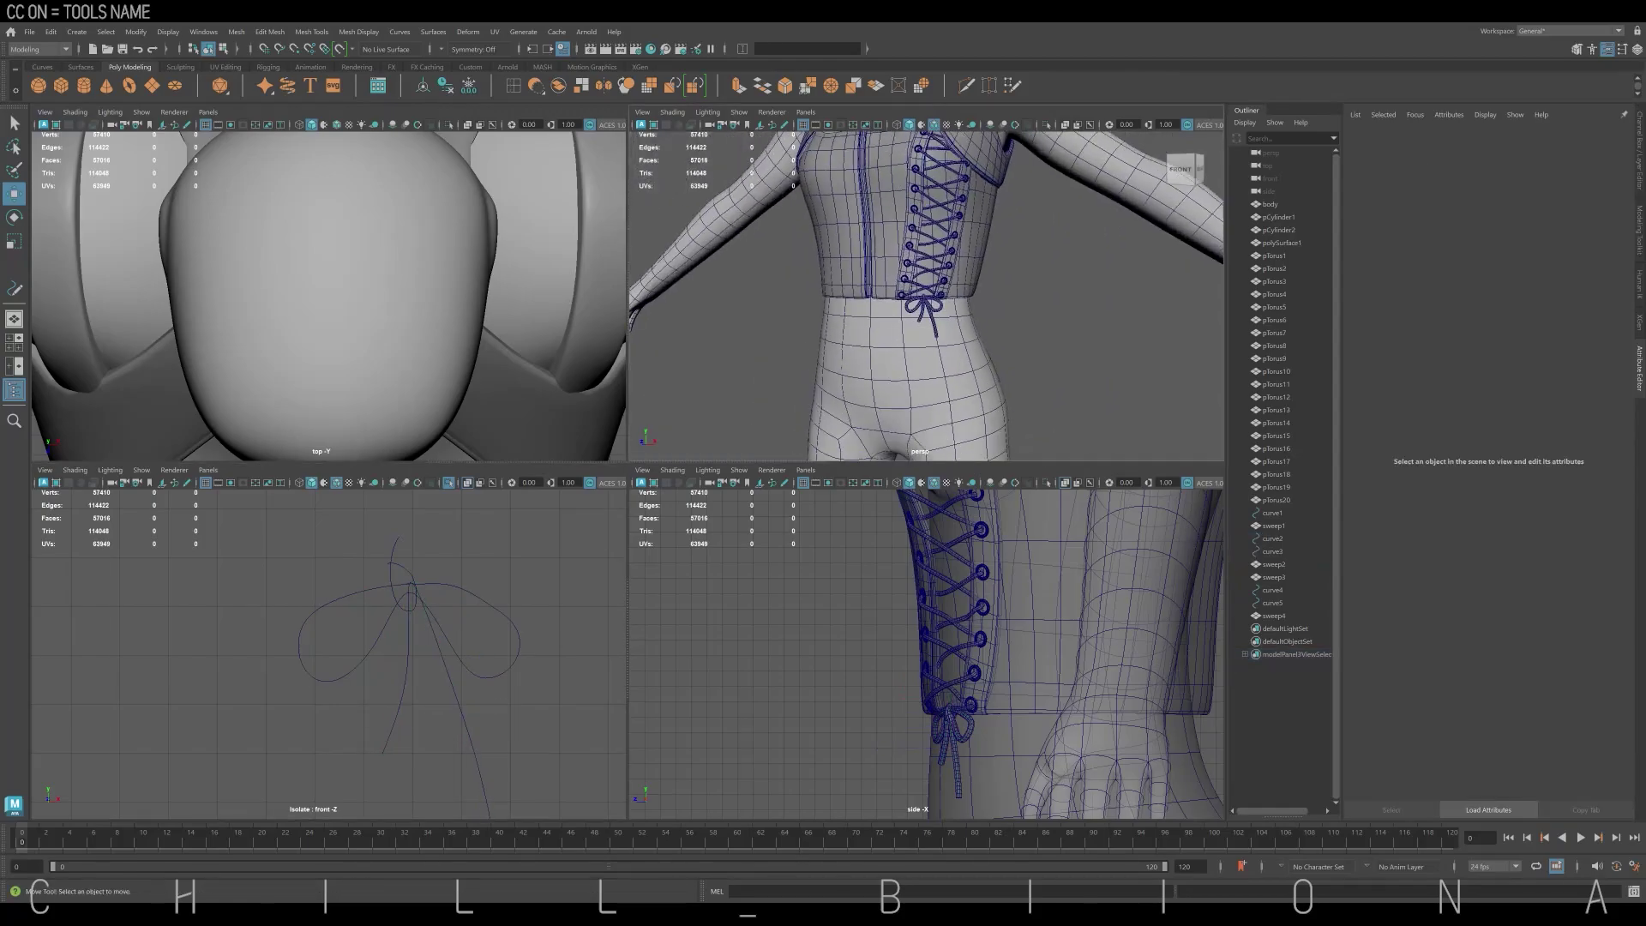
key(space)
scroll(691, 513, up, 5)
key(e)
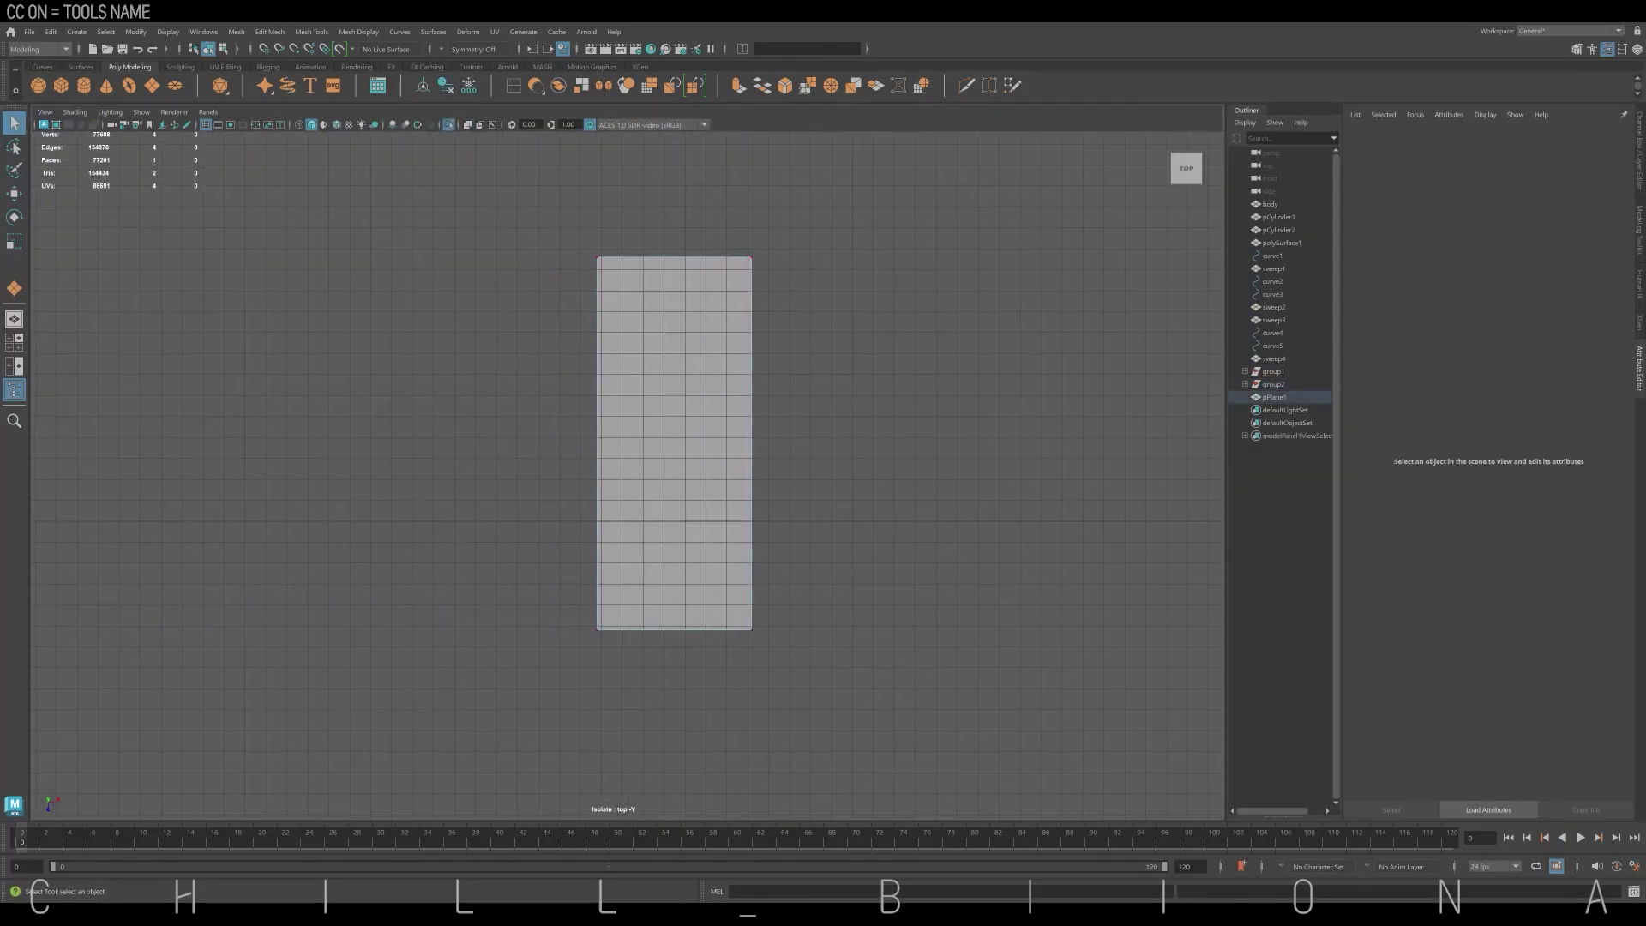
Arc the plane's top point upward, flare the bottom edge, and pull the bottom to a tip
click(597, 257)
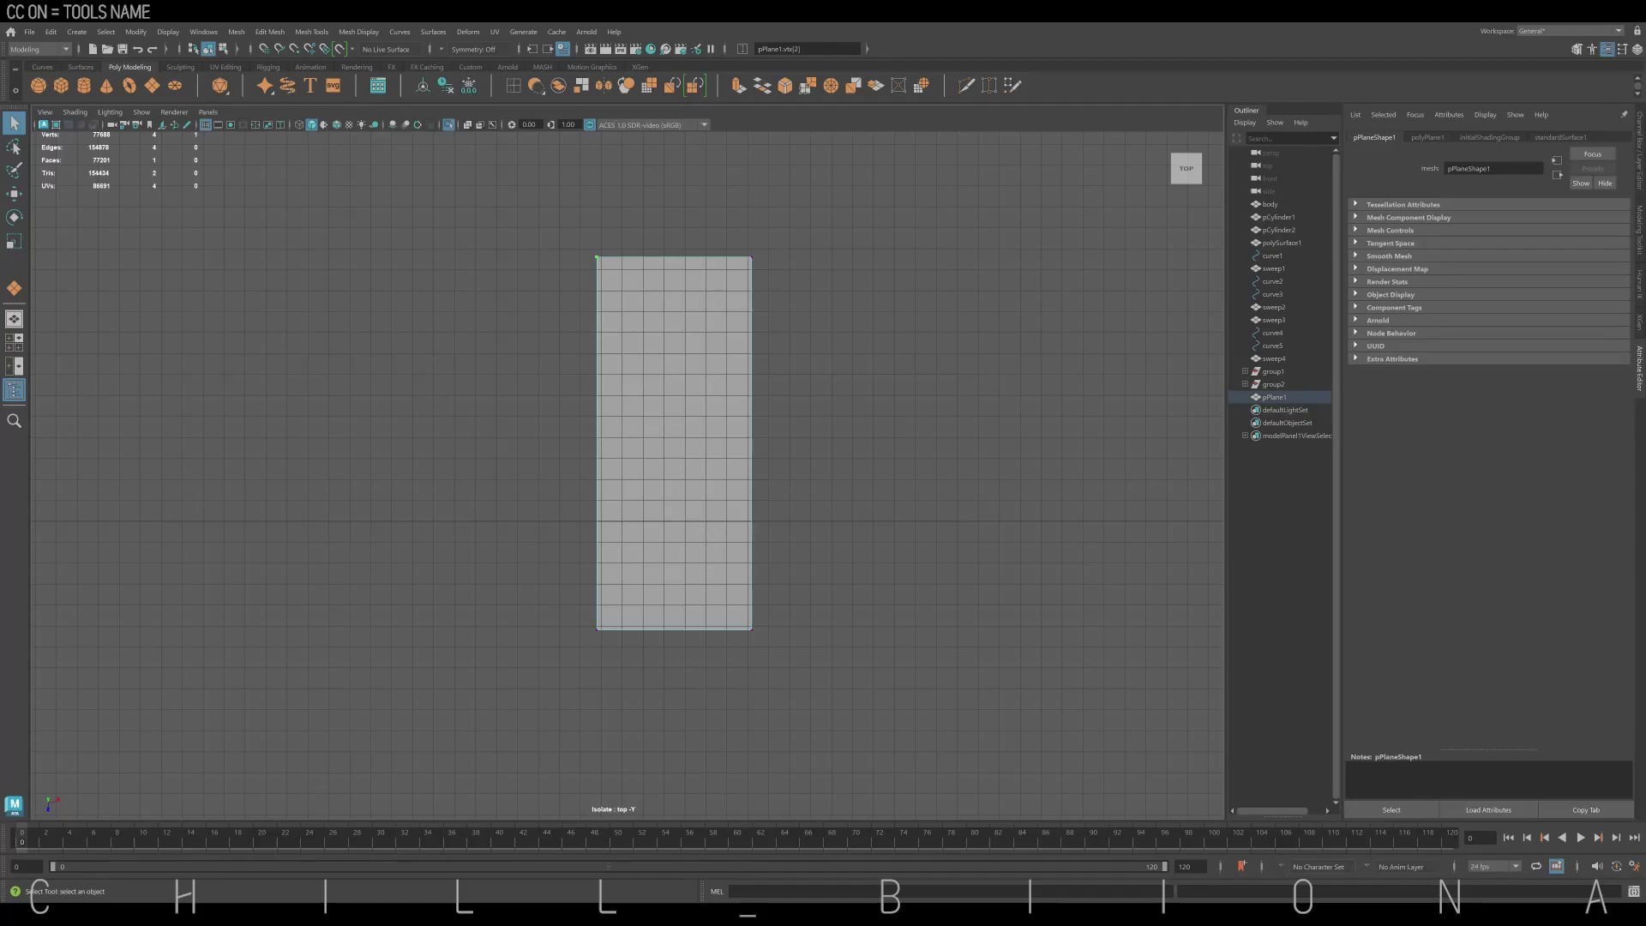
click(625, 85)
key(w)
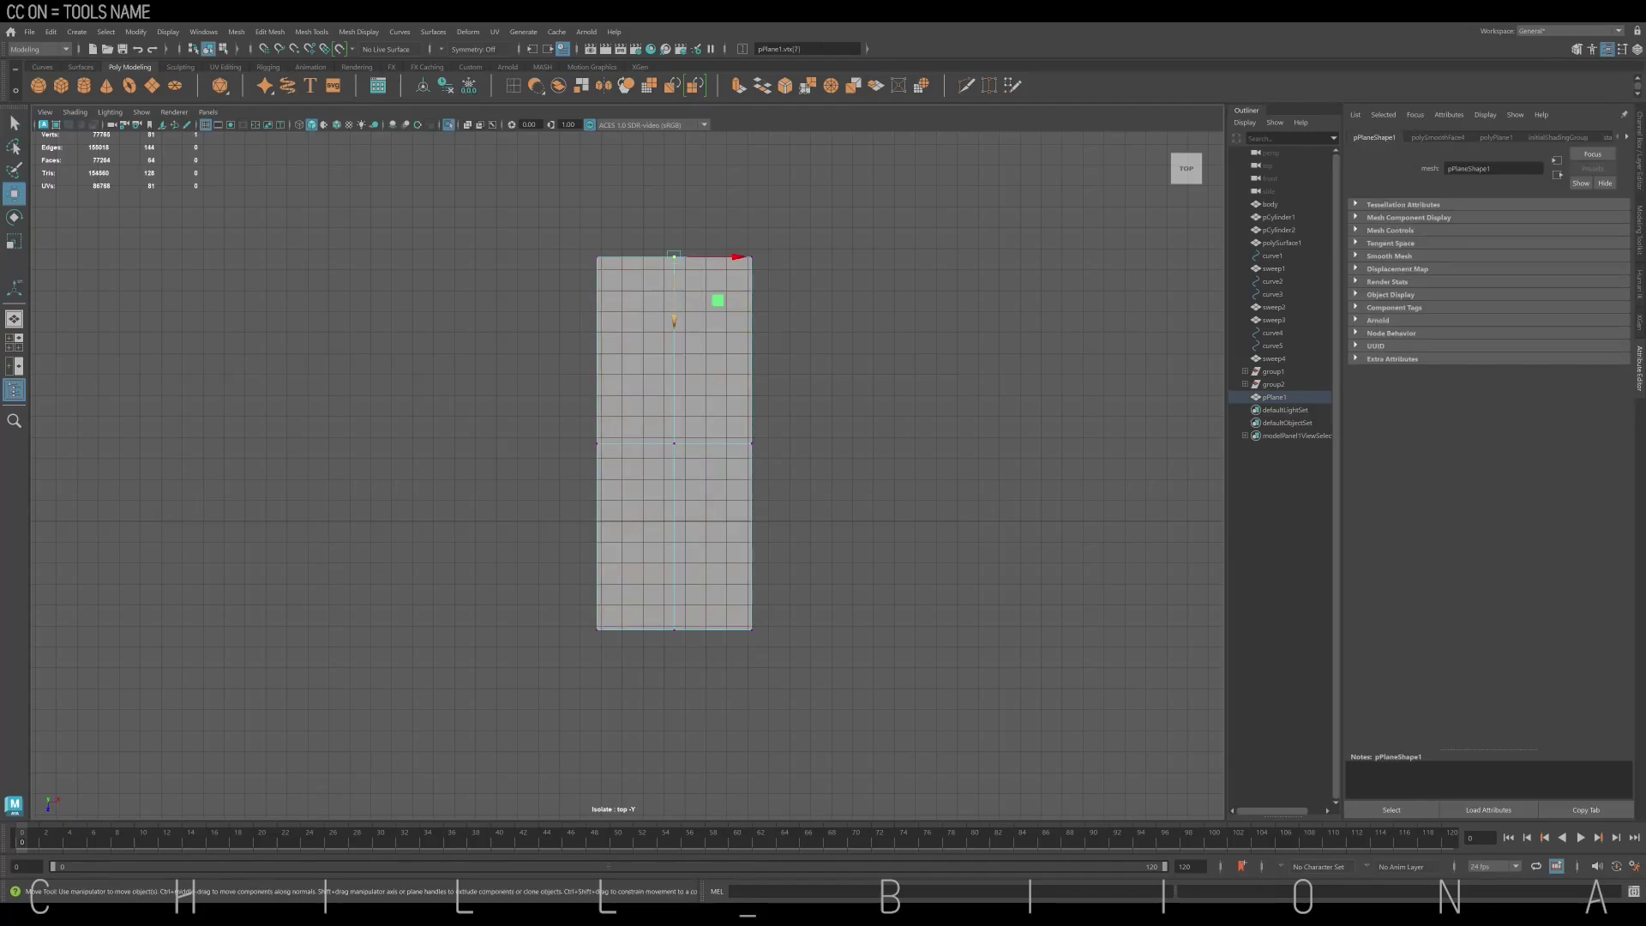
drag(674, 257, 674, 230)
click(674, 630)
key(r)
drag(732, 630, 772, 630)
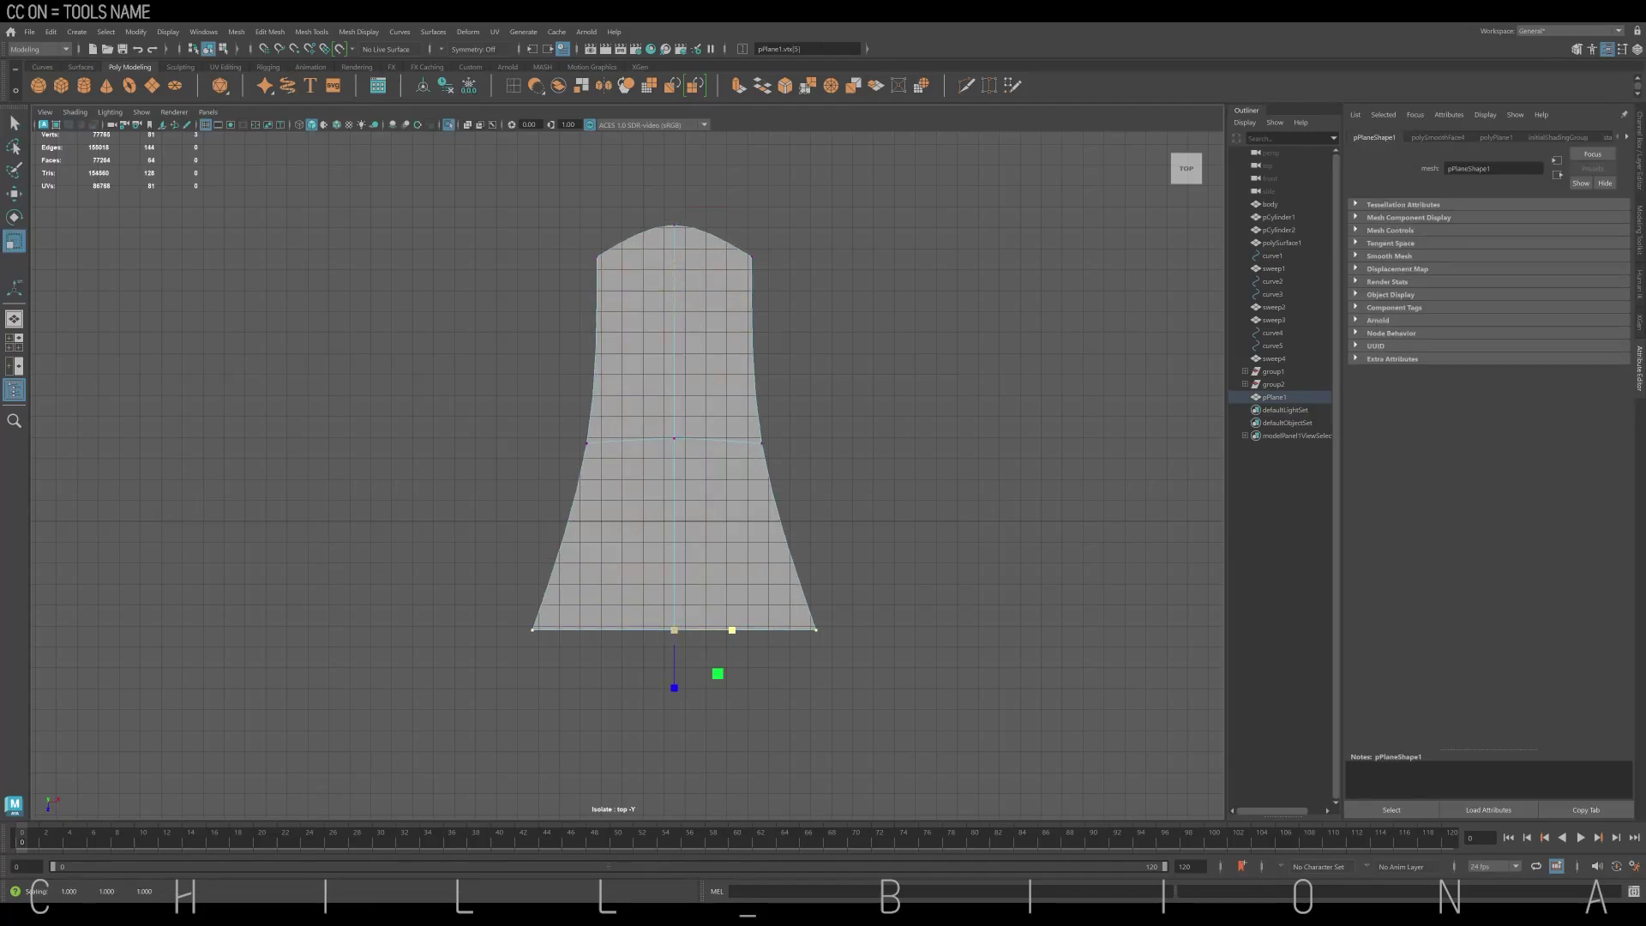
key(1)
key(w)
drag(674, 694, 674, 769)
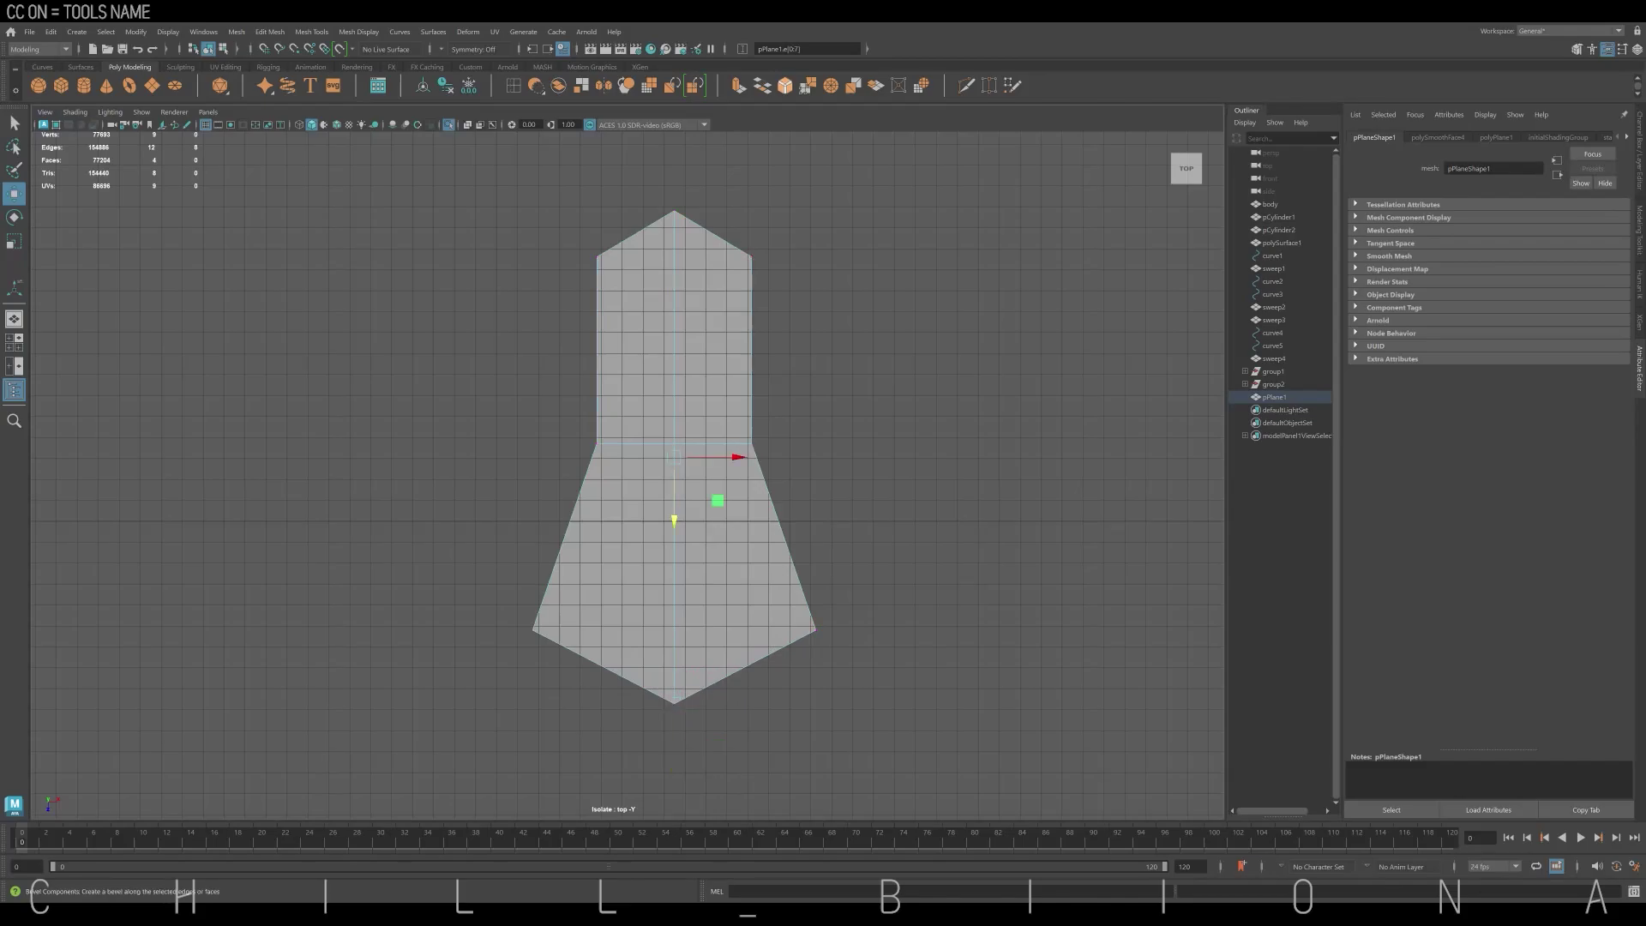
key(ctrl+b)
key(ctrl+z)
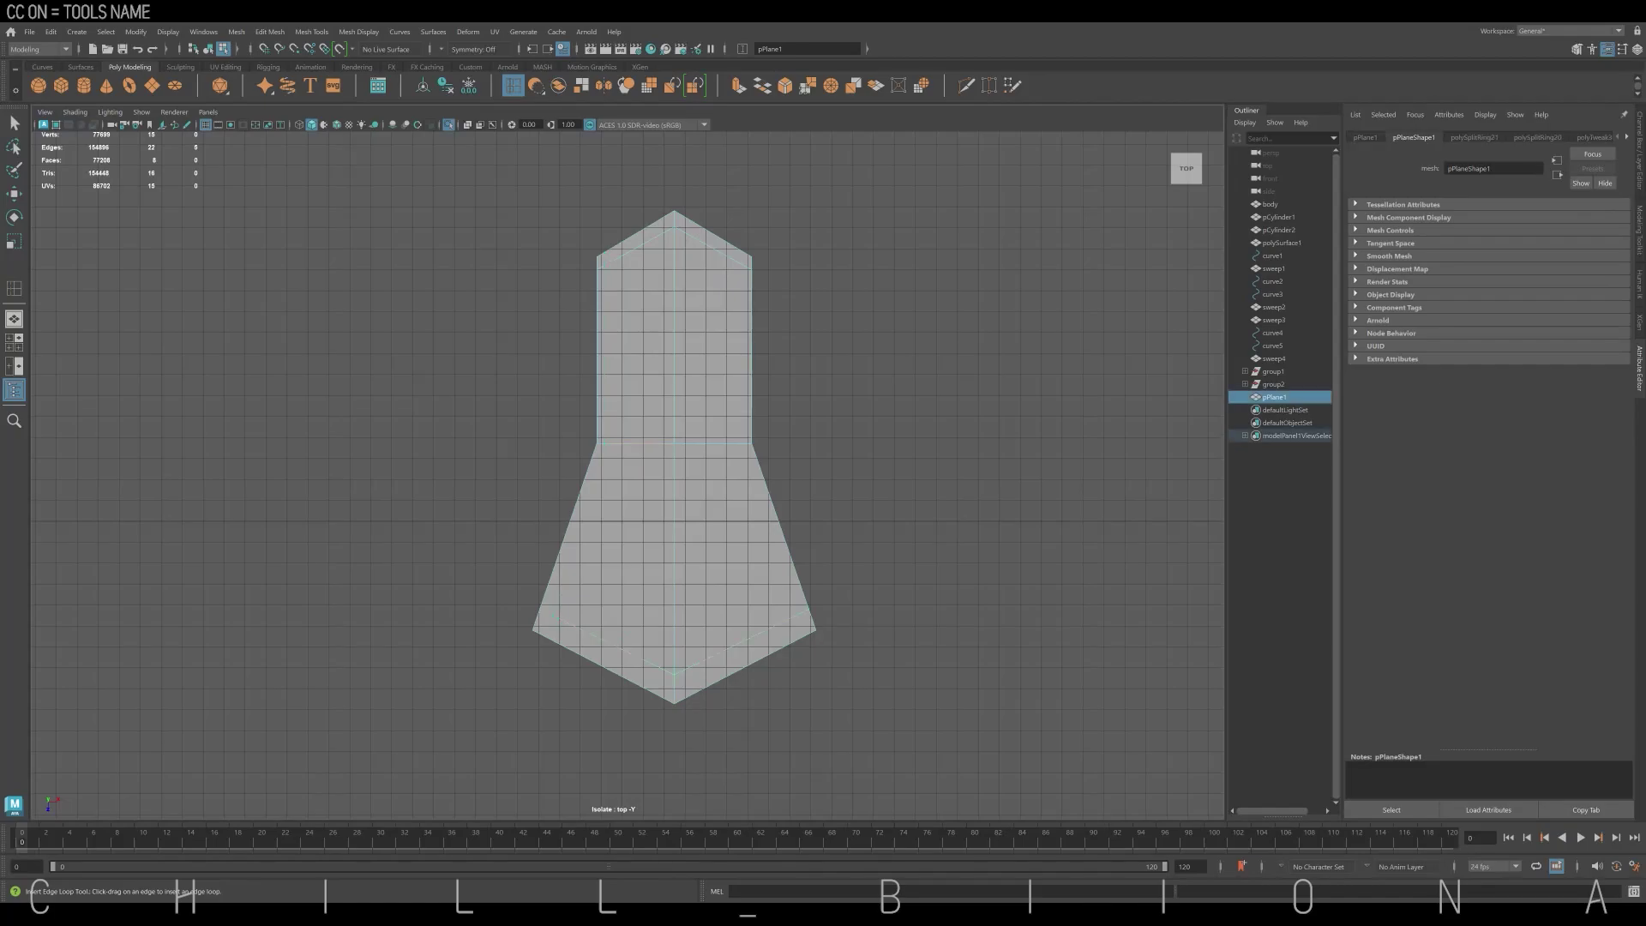
Insert an edge loop and delete faces to cut the holes, previewing smoothed with 3
click(751, 354)
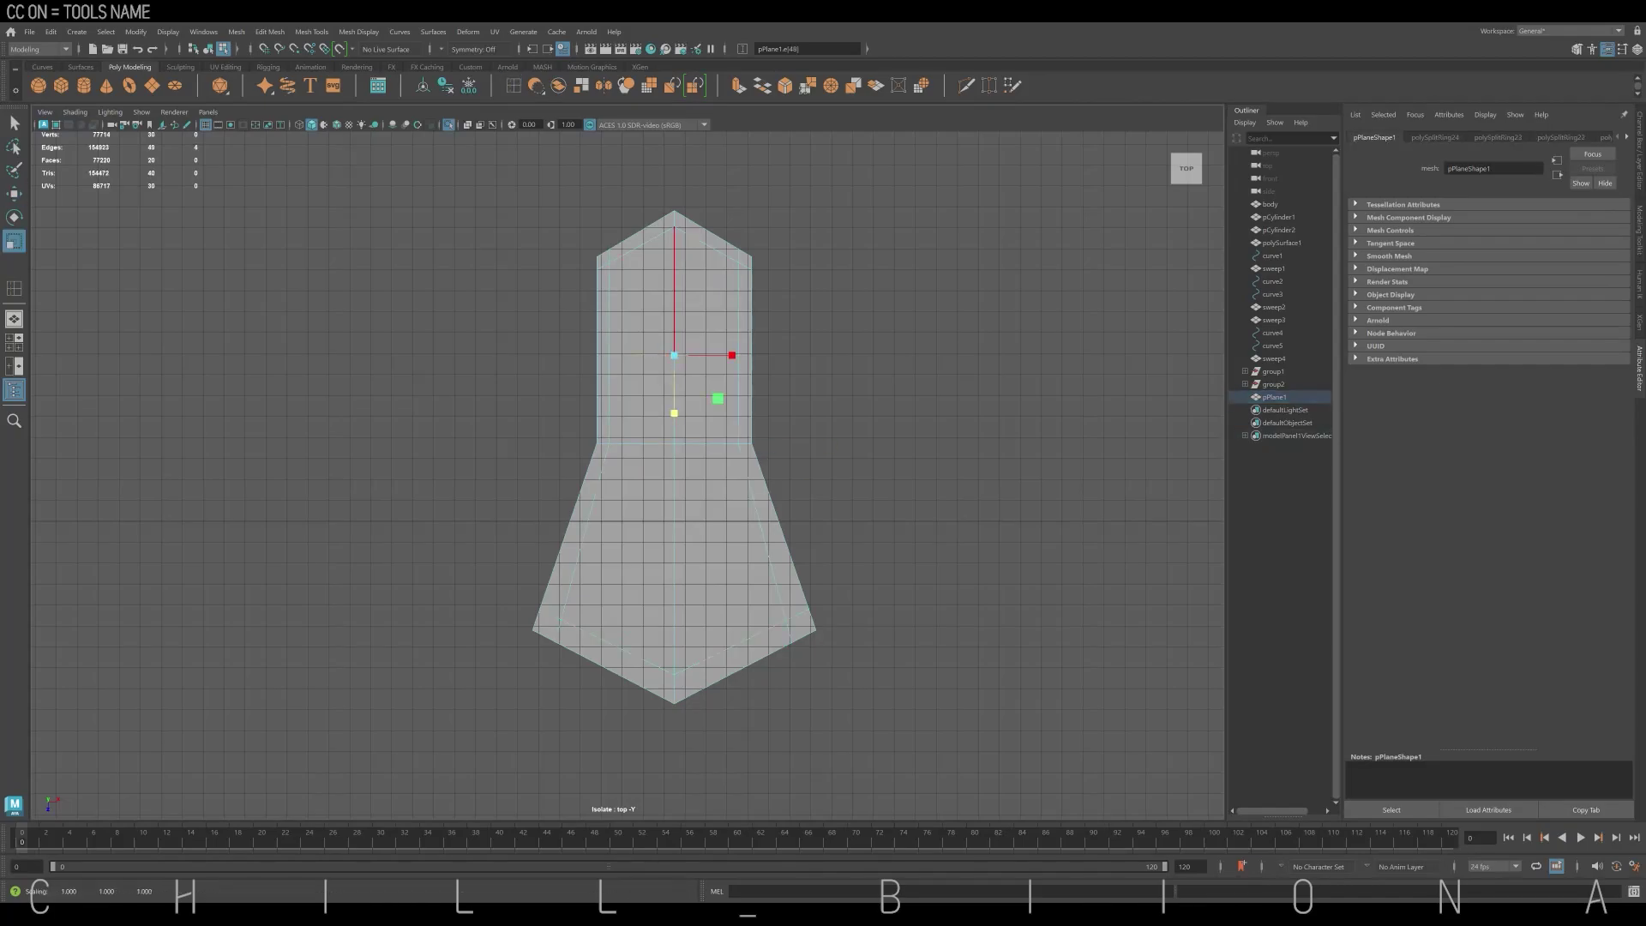
key(w)
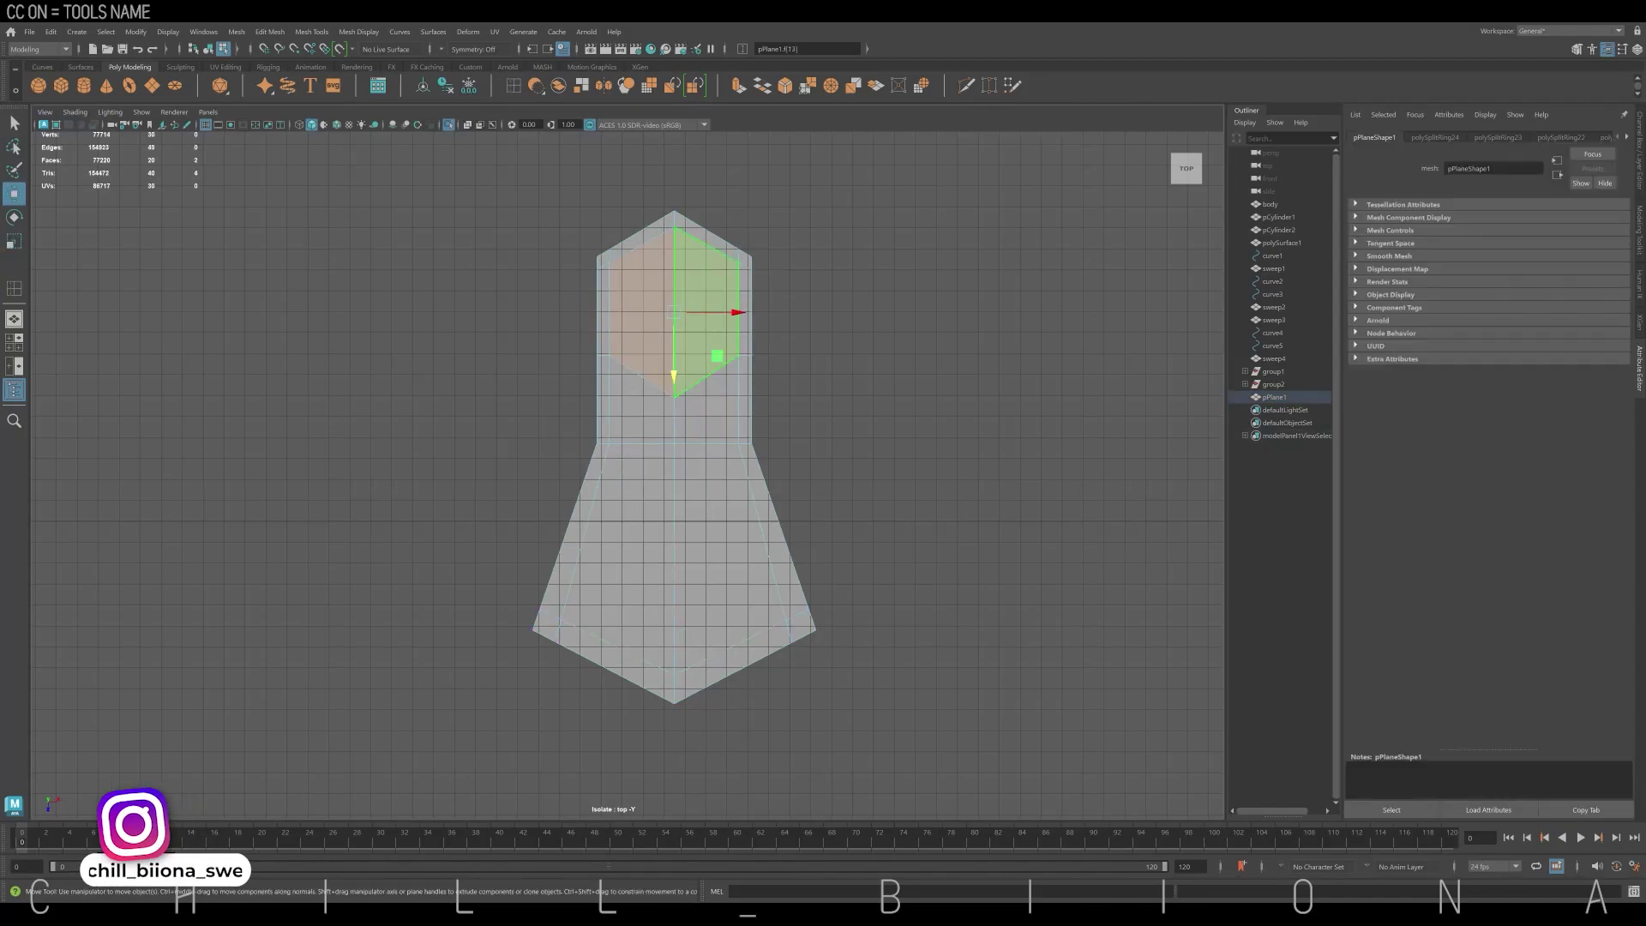
click(674, 581)
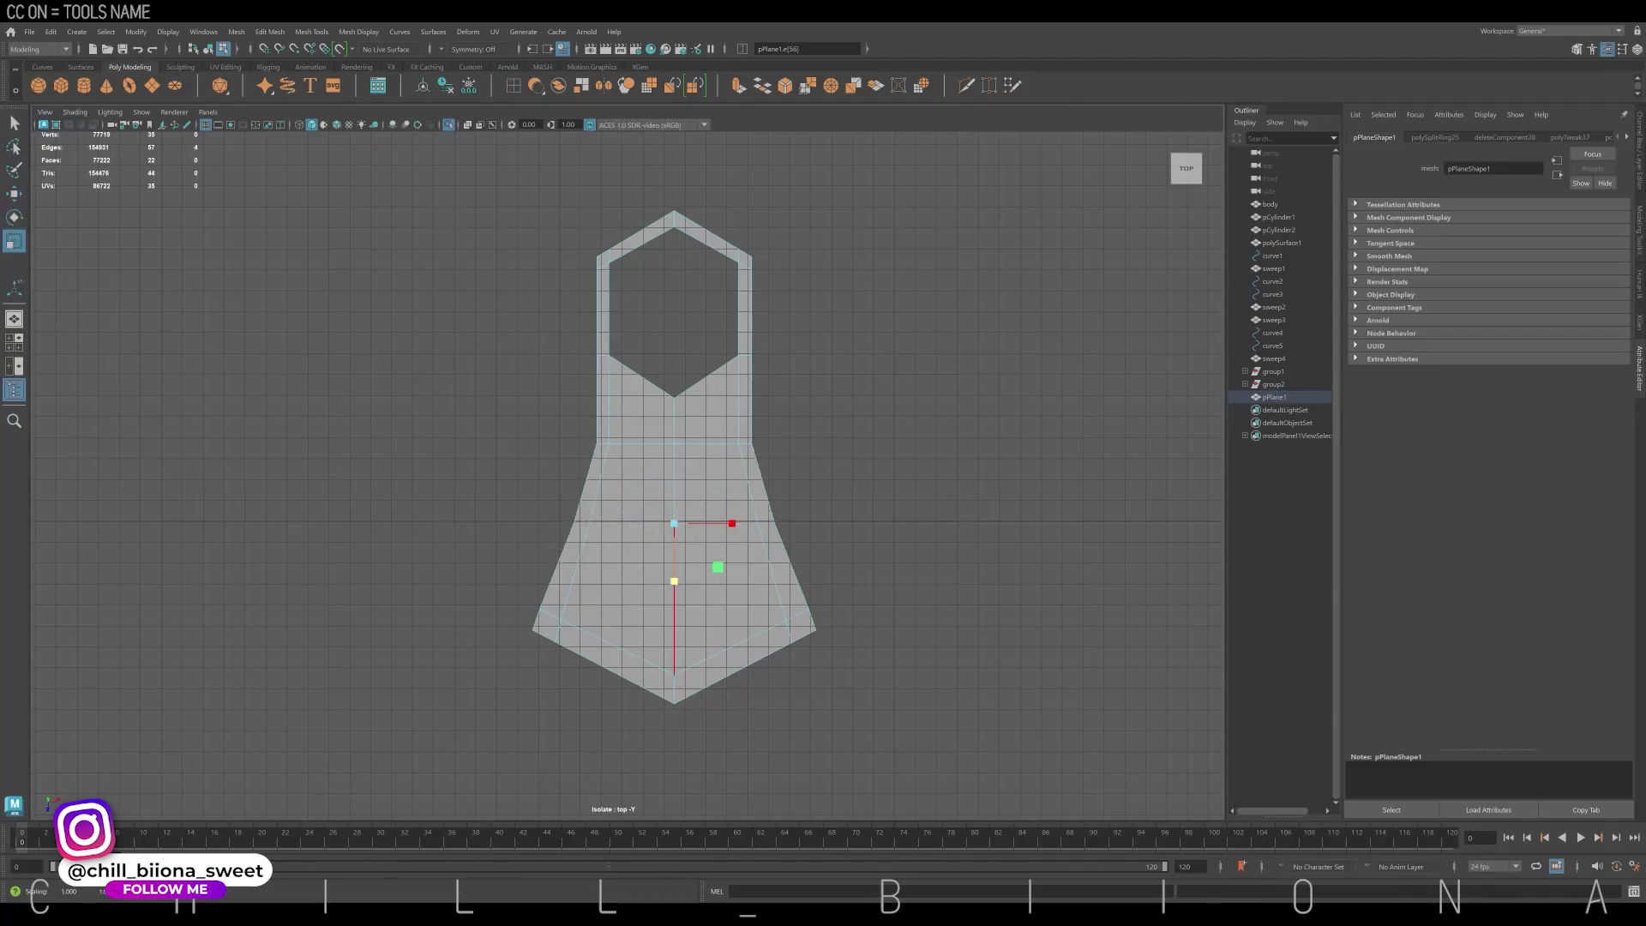
key(Delete)
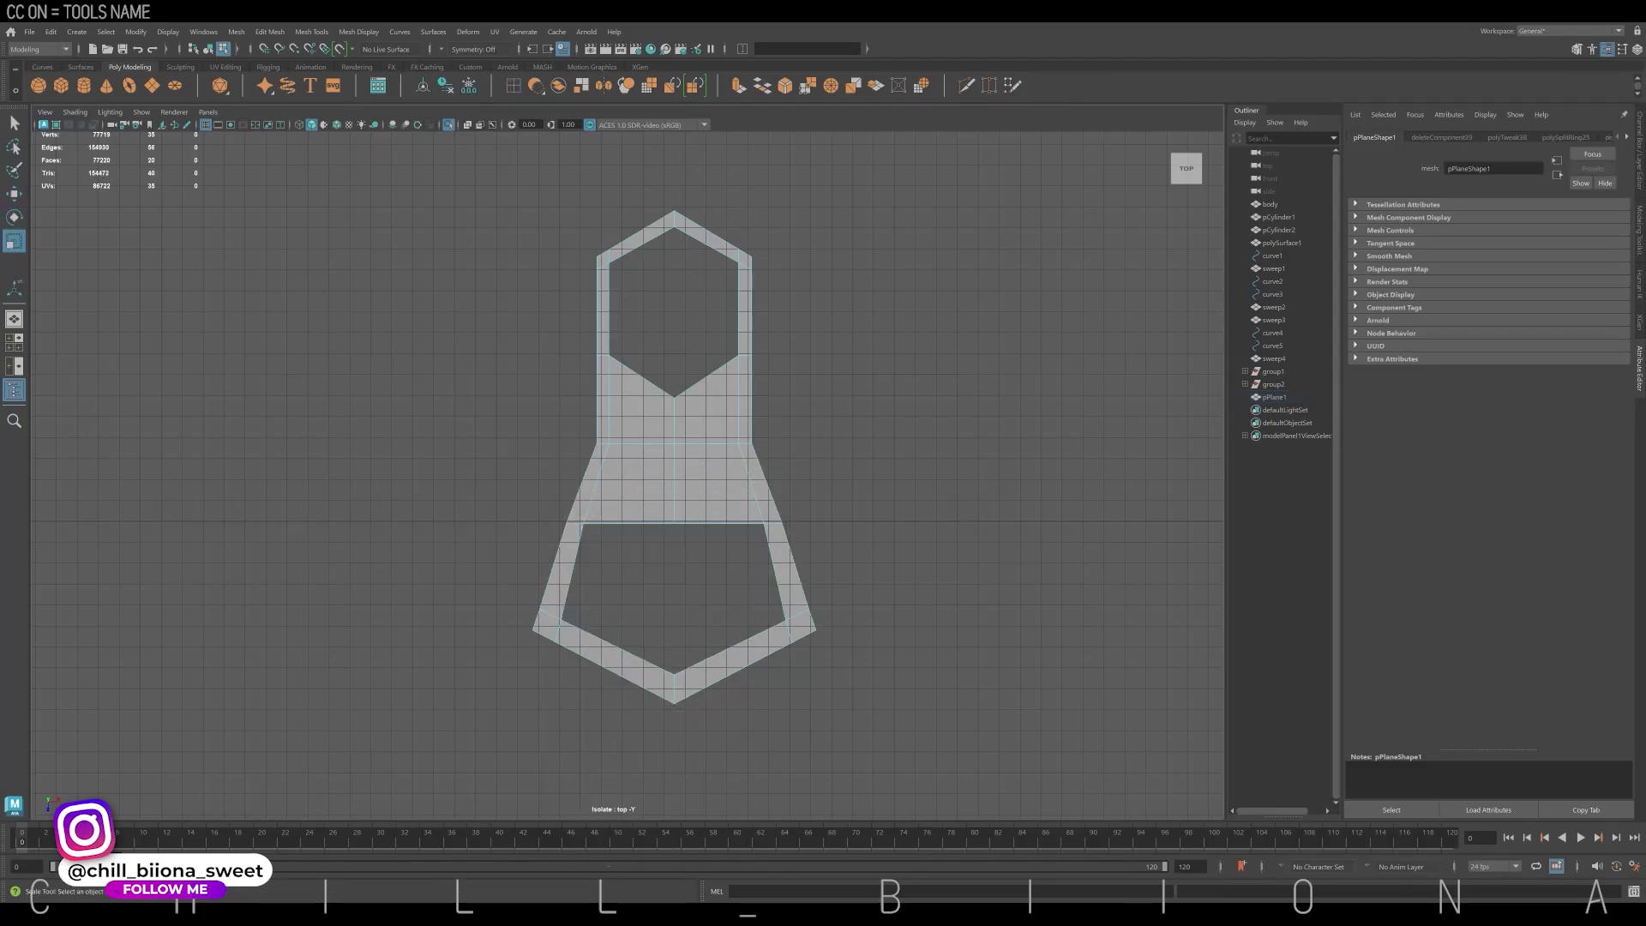
key(3)
Narrow the tab's bottom and flatten the lower hole into a wide oval
right_drag(558, 569, 527, 569)
mouse_move(531, 613)
mouse_down()
mouse_move(814, 648)
mouse_move(698, 630)
mouse_up()
key(w)
drag(674, 576, 674, 559)
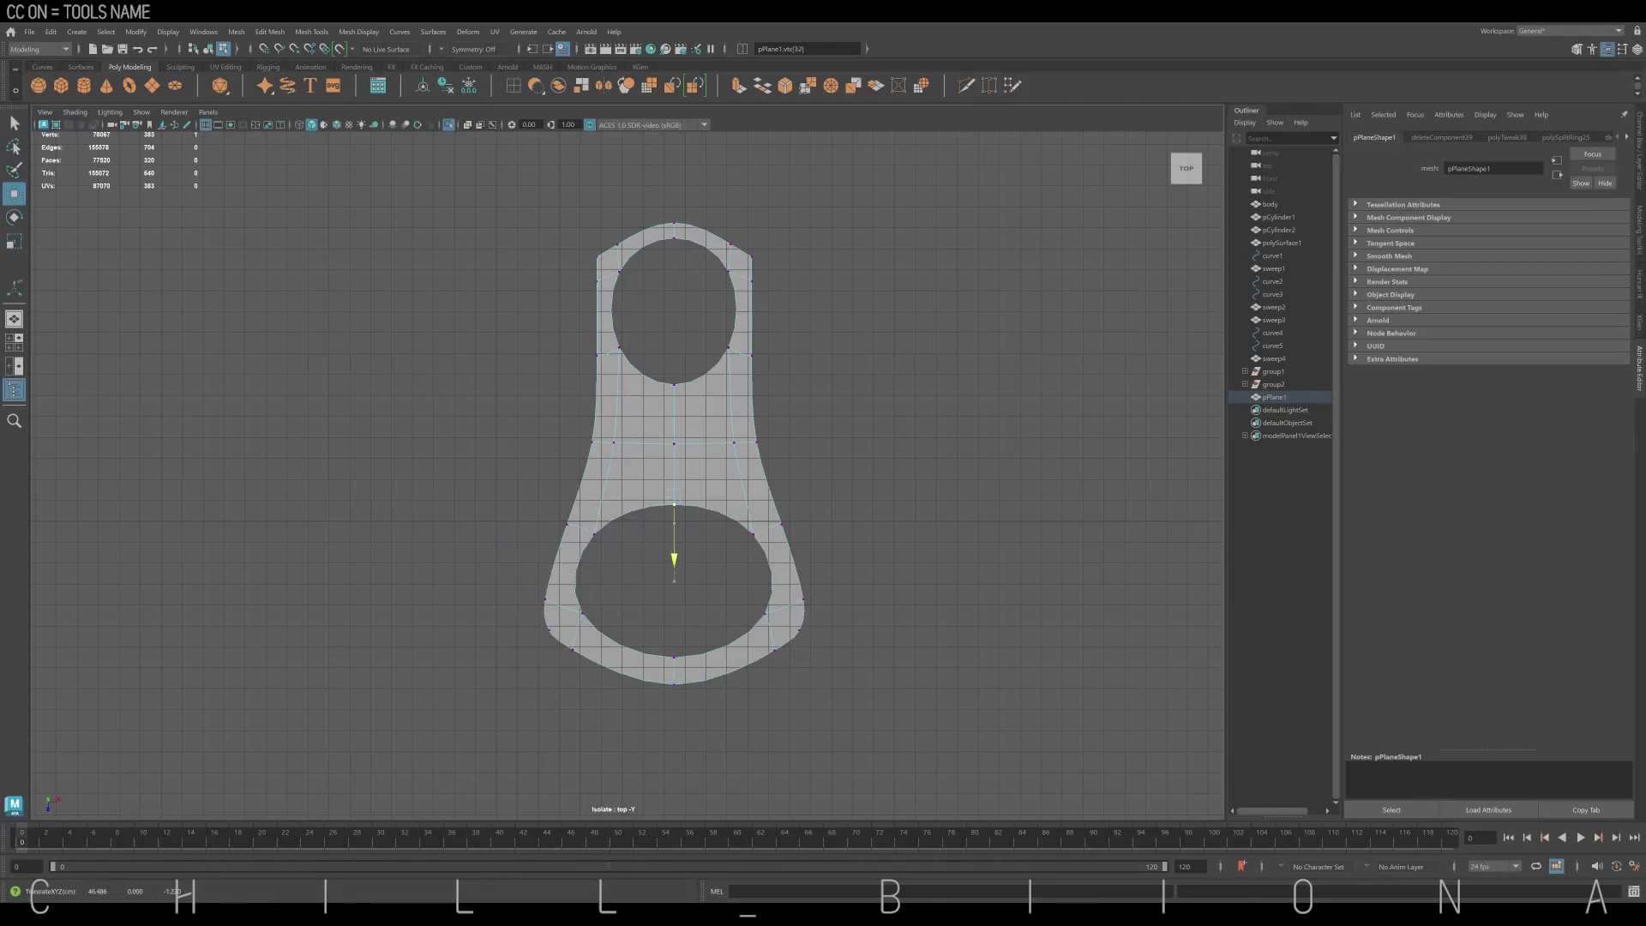
drag(674, 735, 674, 709)
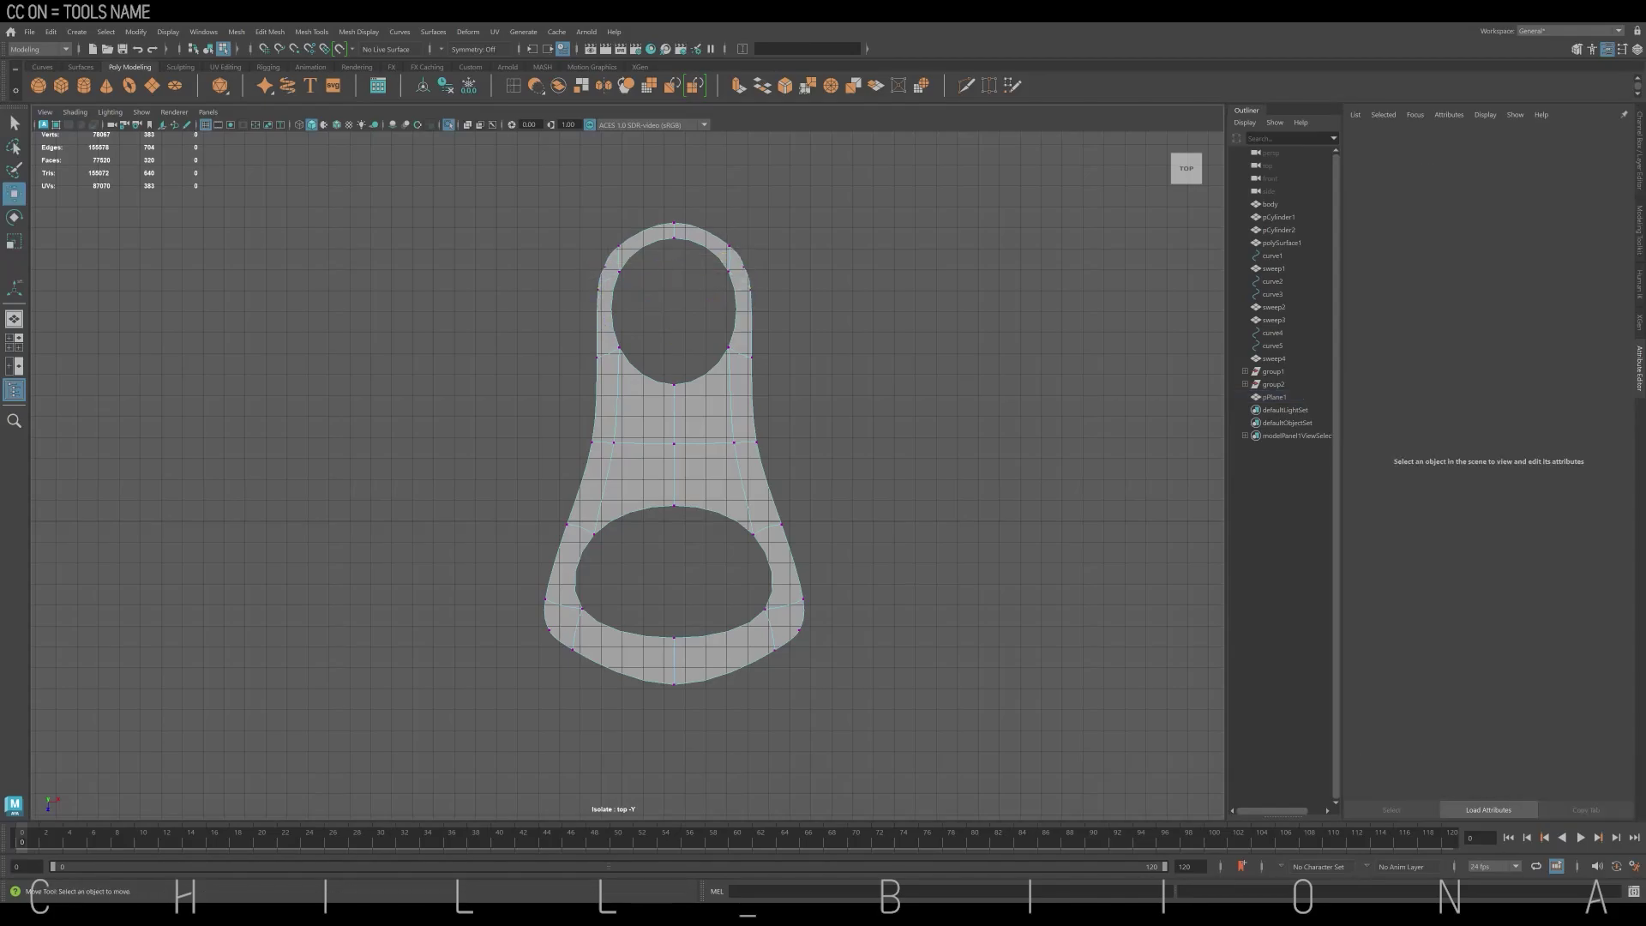
click(61, 85)
Draw a new cube beside the tab and make a thin, upright scaled copy of it
drag(576, 402, 706, 499)
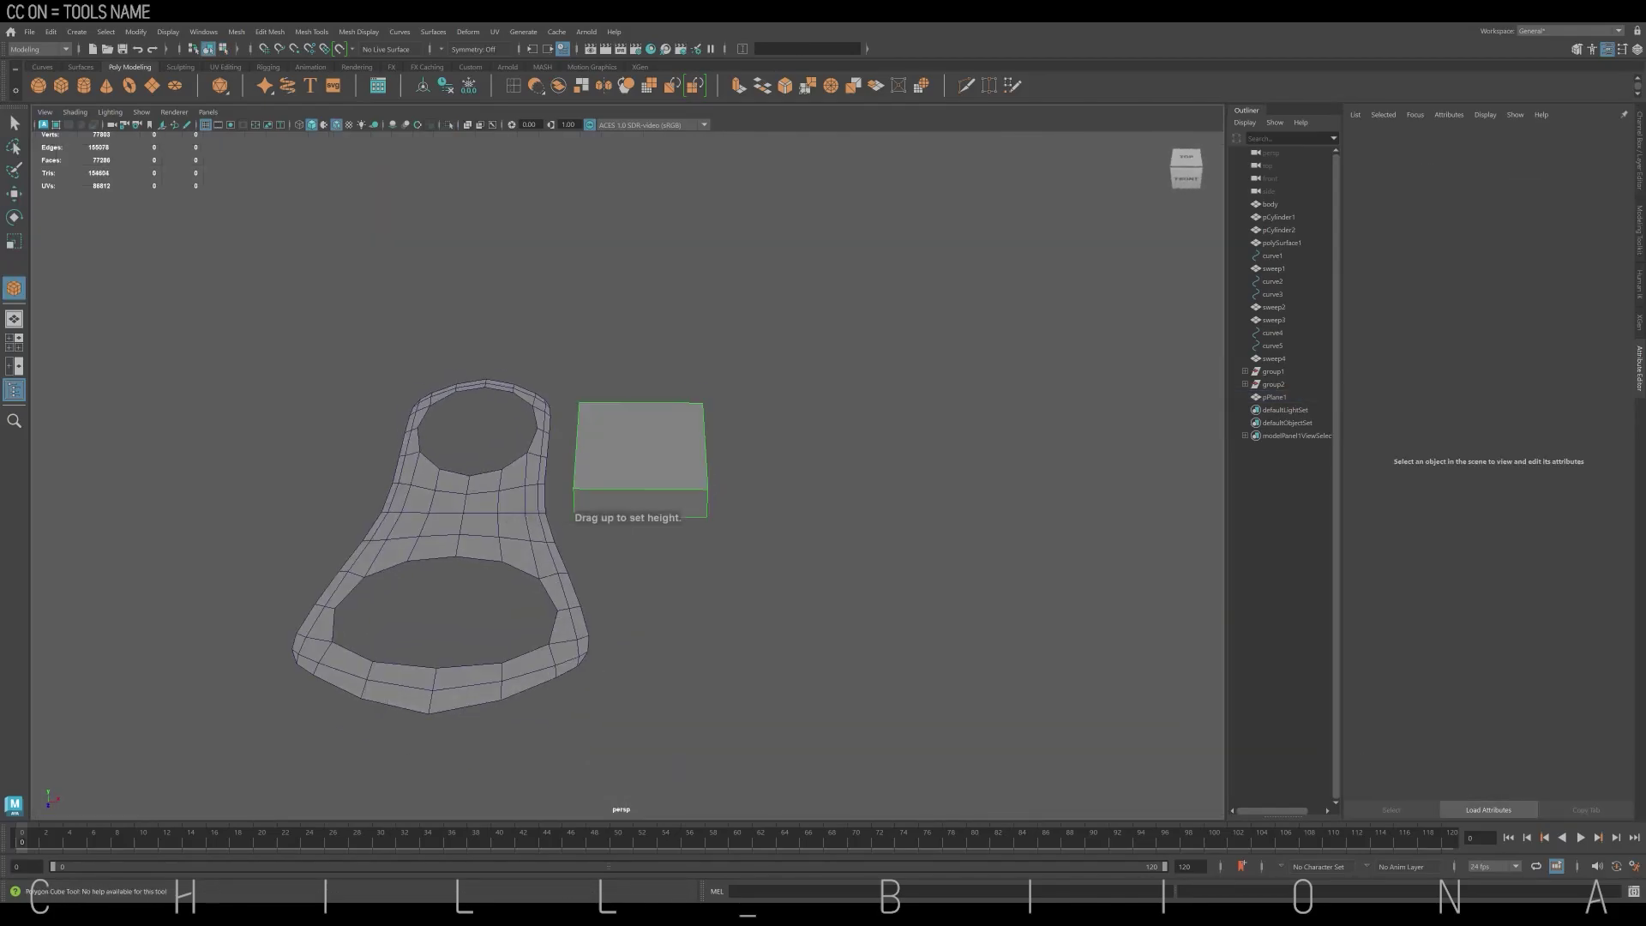
key(r)
key(ctrl+d)
mouse_move(891, 453)
mouse_down()
mouse_move(856, 452)
mouse_move(846, 428)
mouse_move(699, 424)
mouse_up()
key(e)
key(w)
alt+drag(772, 514, 857, 386)
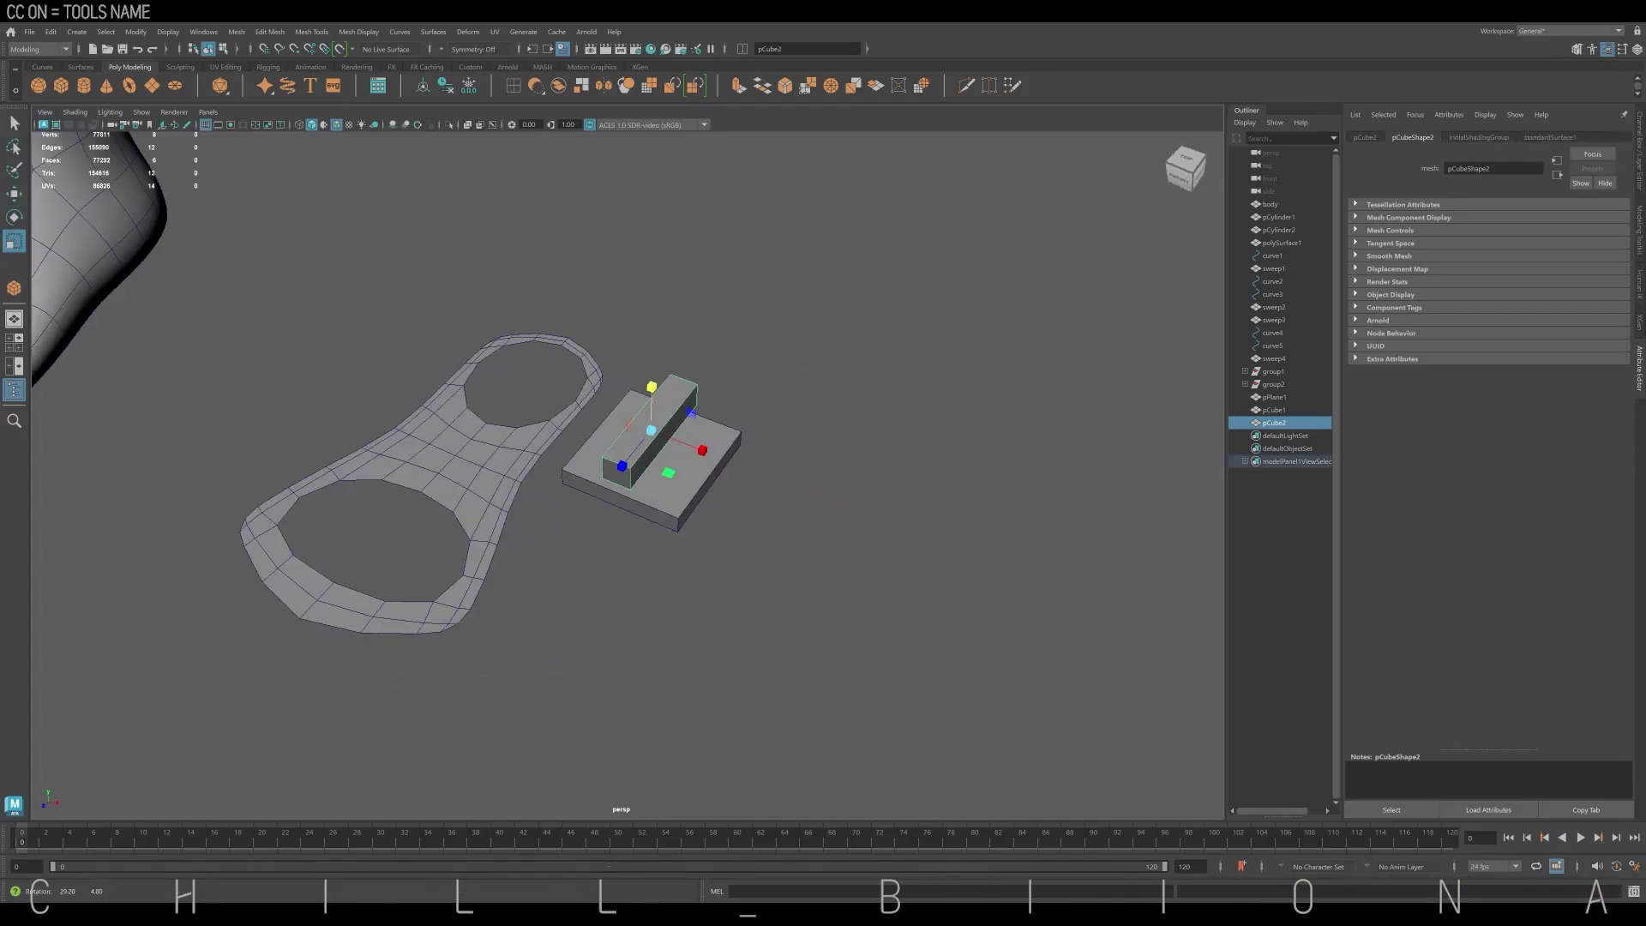
Delete two faces of the box and extrude it with 0.5 thickness into a hollow shell
key(f)
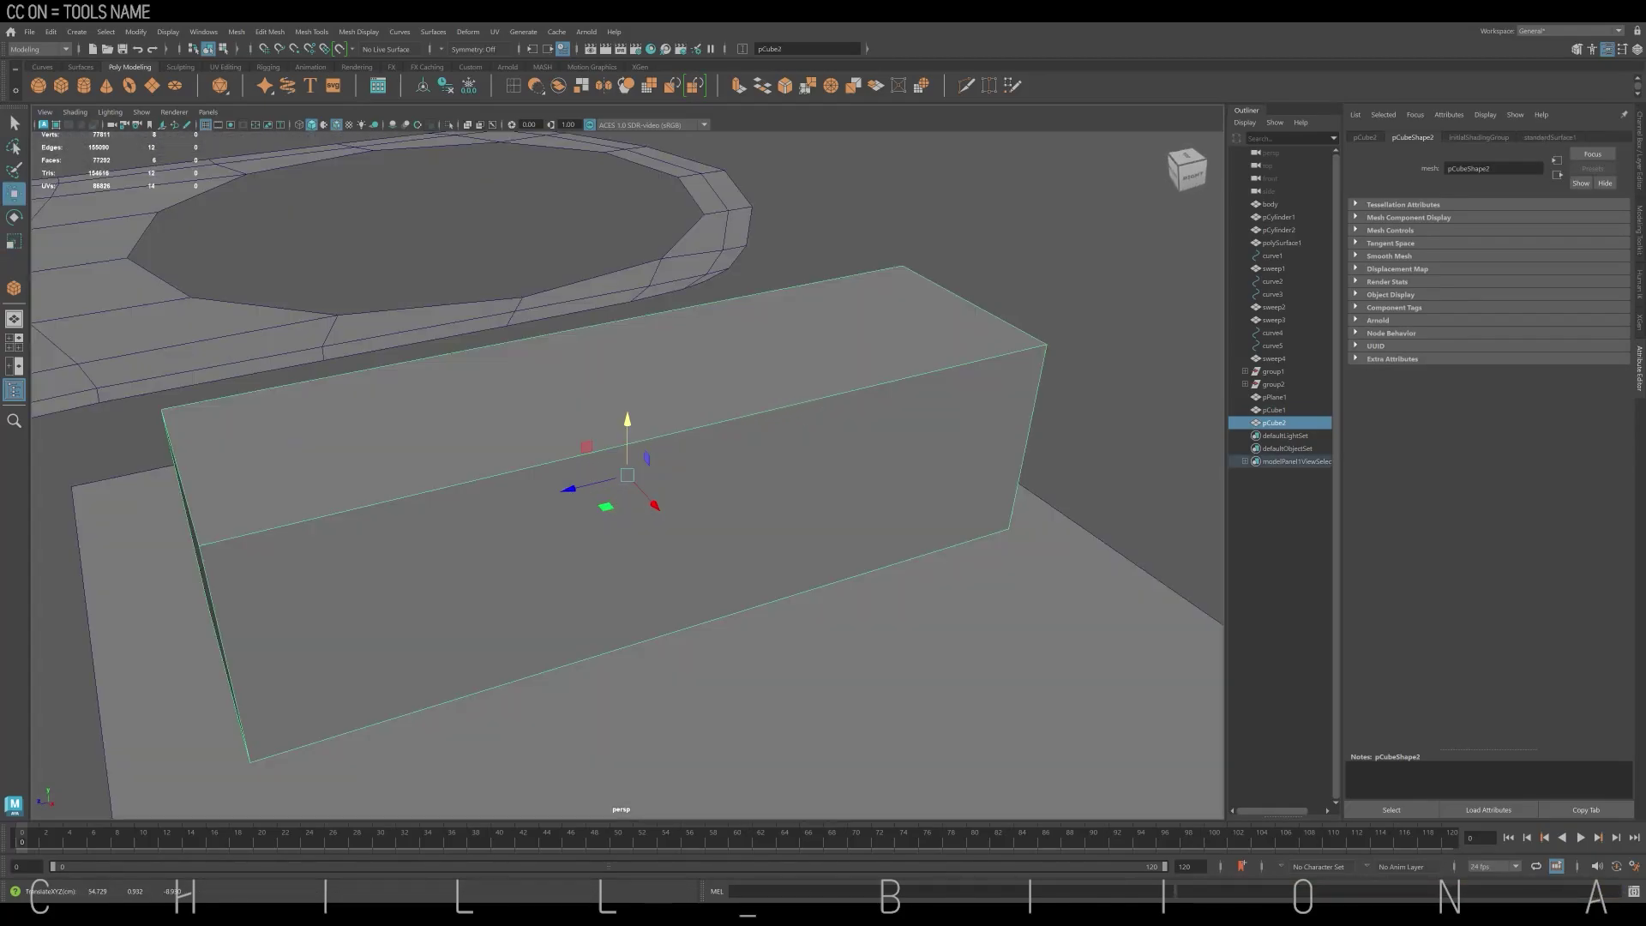
key(Delete)
right_click(1011, 203)
right_drag(1011, 203, 1074, 181)
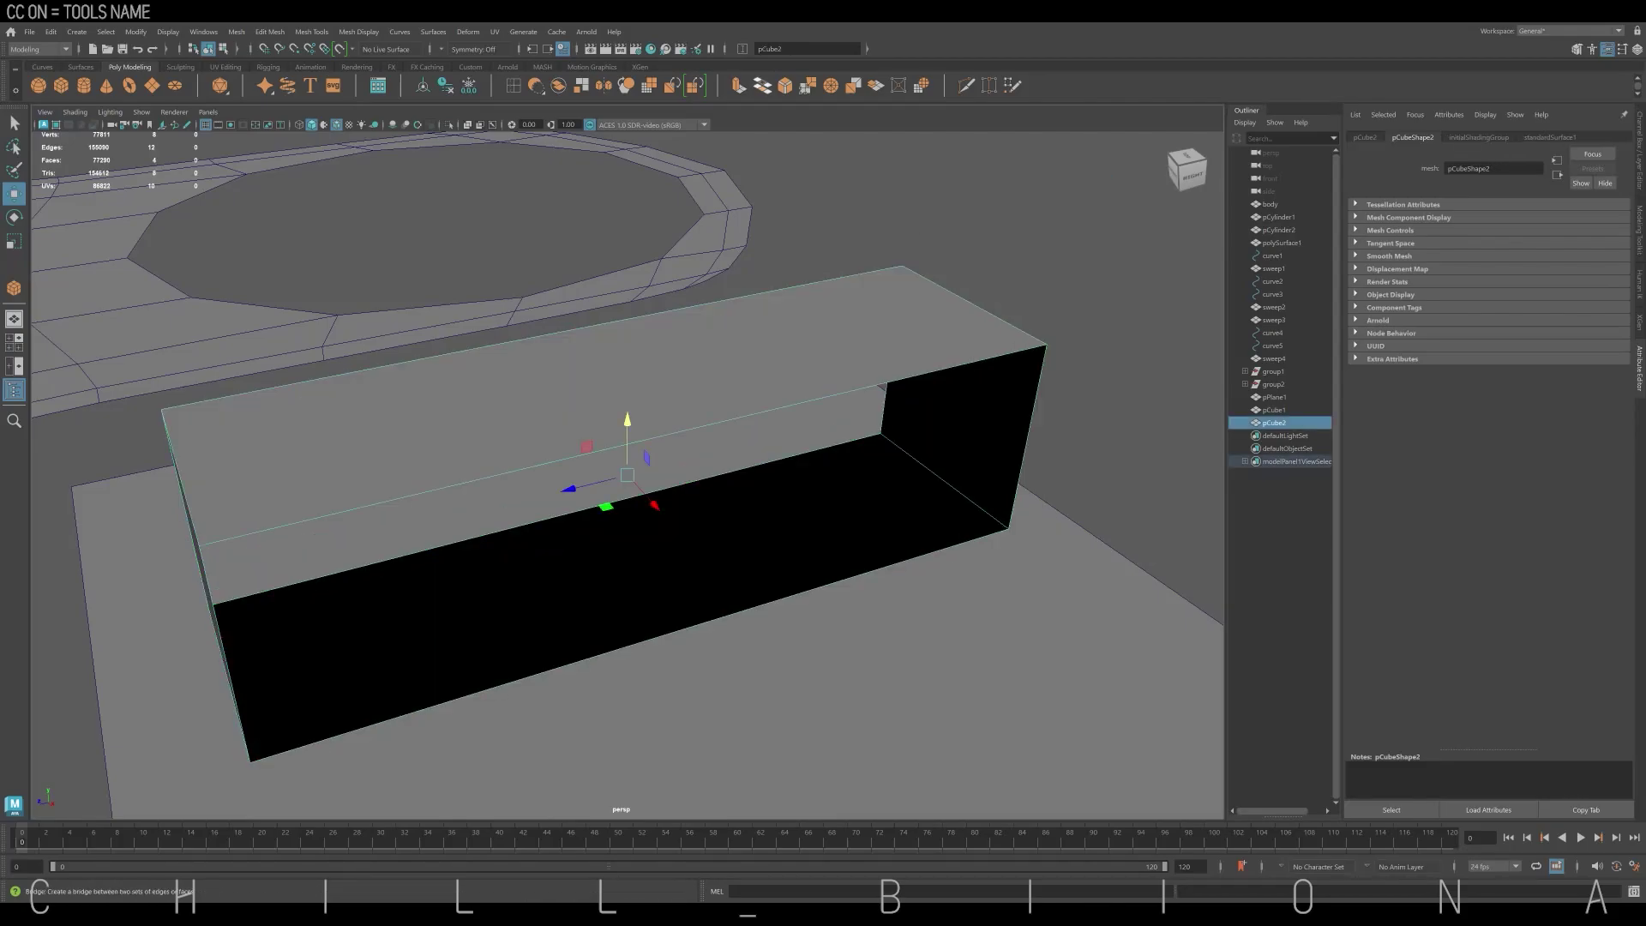
key(ctrl+e)
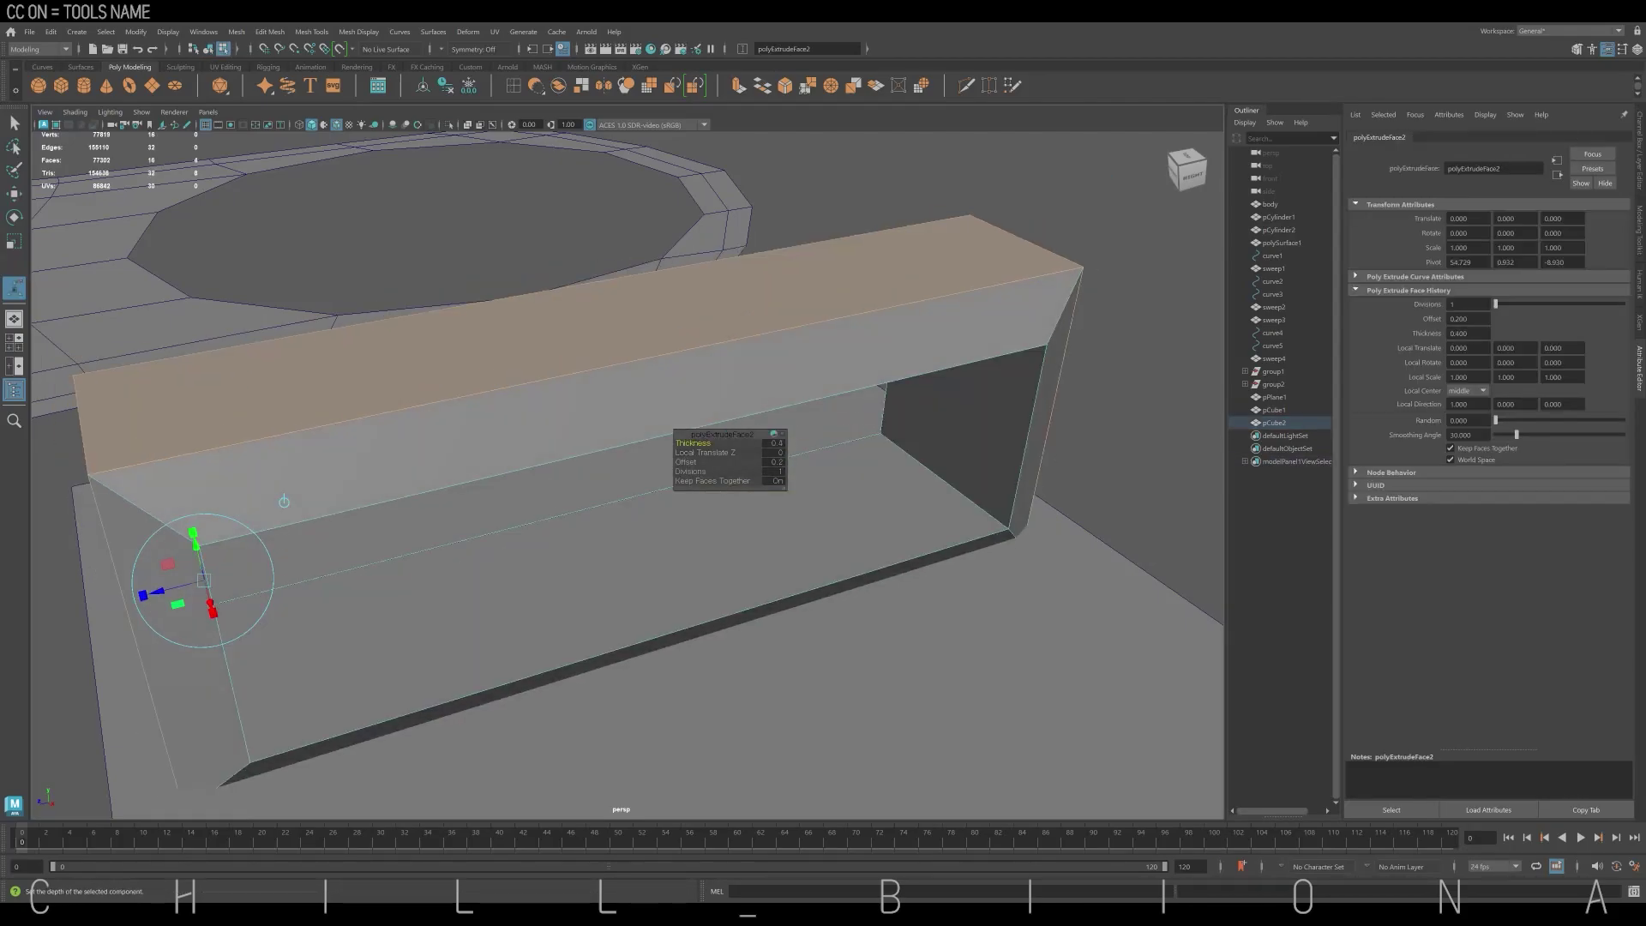
Raise the hollowed box up onto the base plate as an arch
click(600, 385)
key(w)
scroll(627, 428, down, 3)
drag(626, 416, 627, 397)
scroll(625, 459, down, 2)
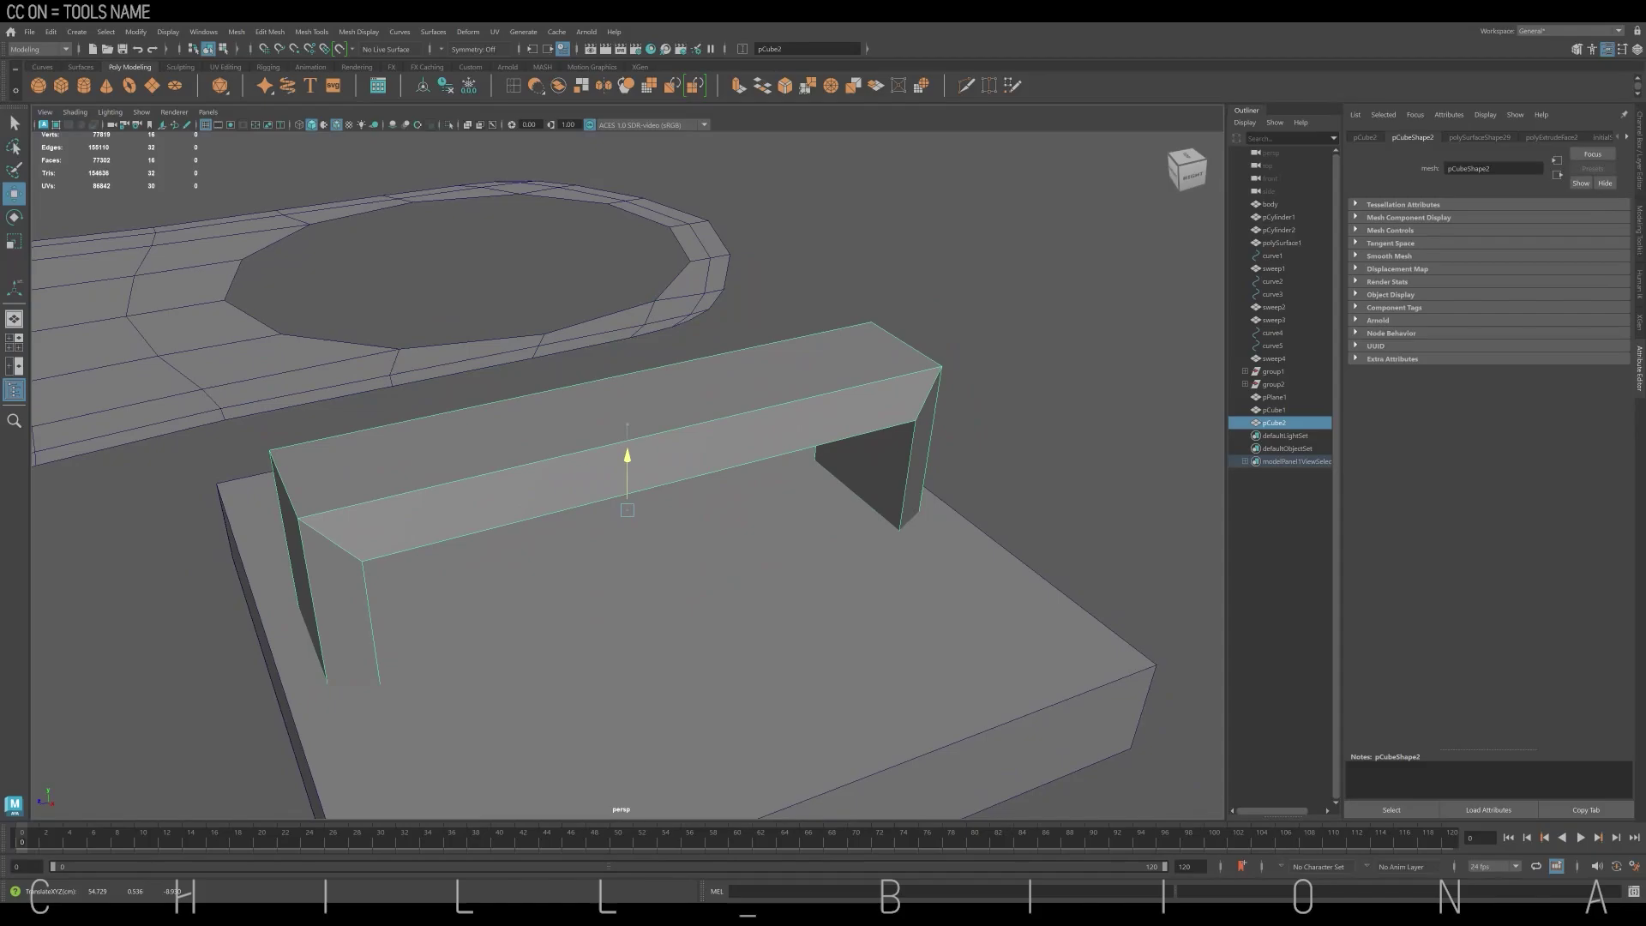
alt+drag(625, 459, 737, 437)
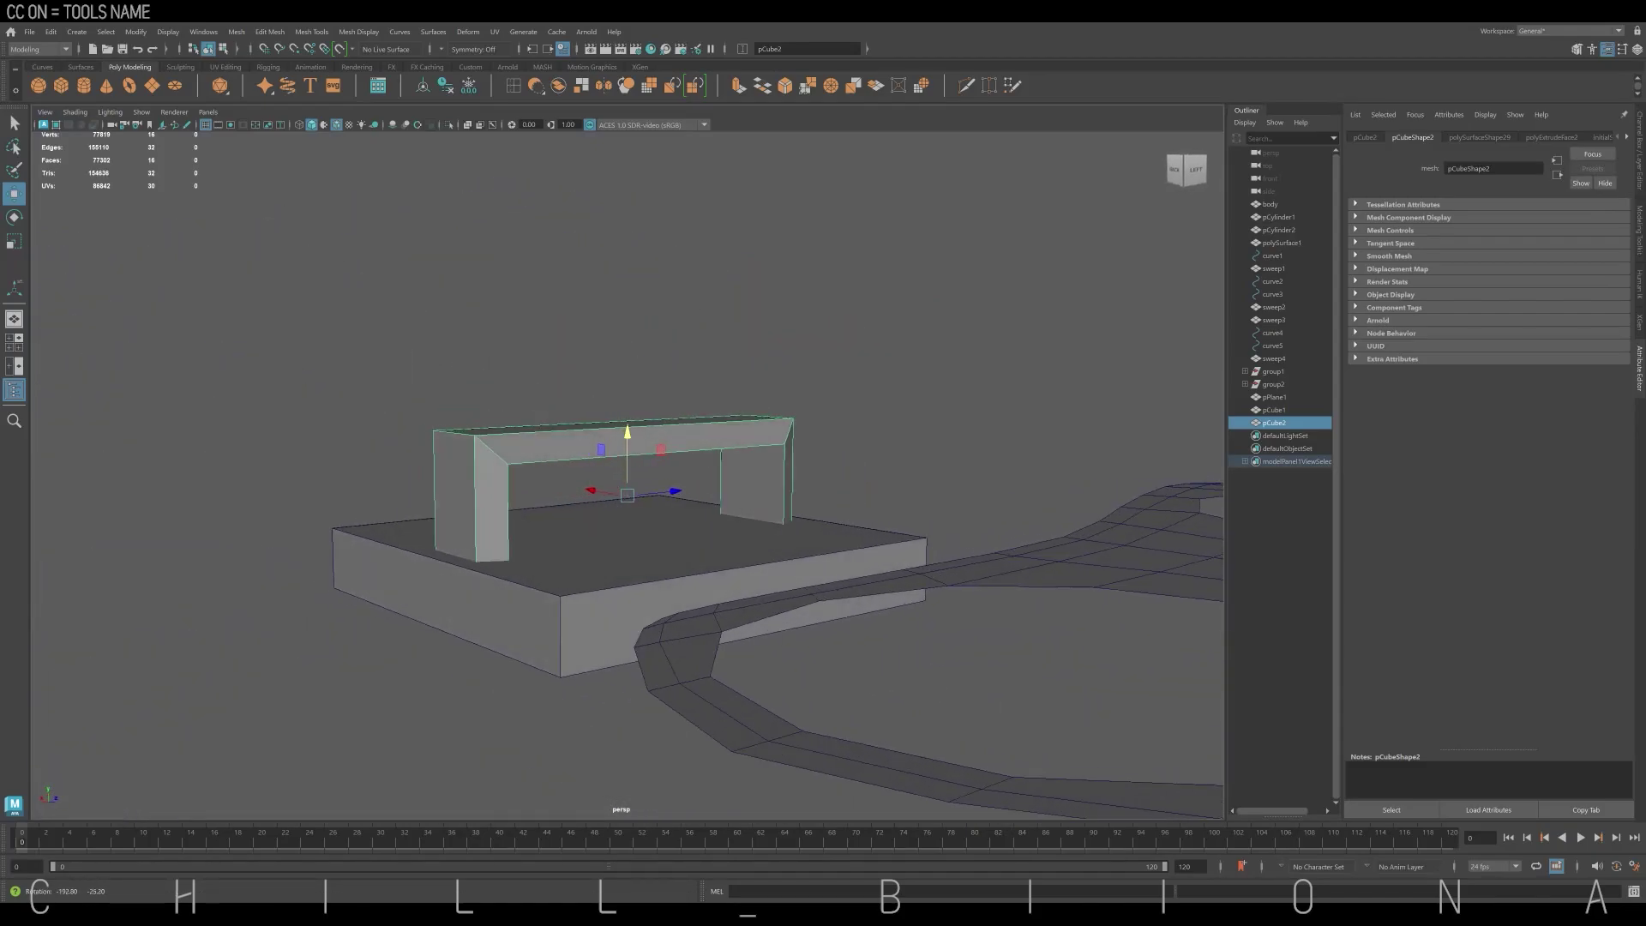
mouse_move(626, 463)
alt+mouse_down()
mouse_move(772, 446)
mouse_move(686, 480)
alt+mouse_up()
scroll(626, 498, down, 3)
Bevel the top edges of the base plate
click(592, 532)
scroll(631, 498, up, 3)
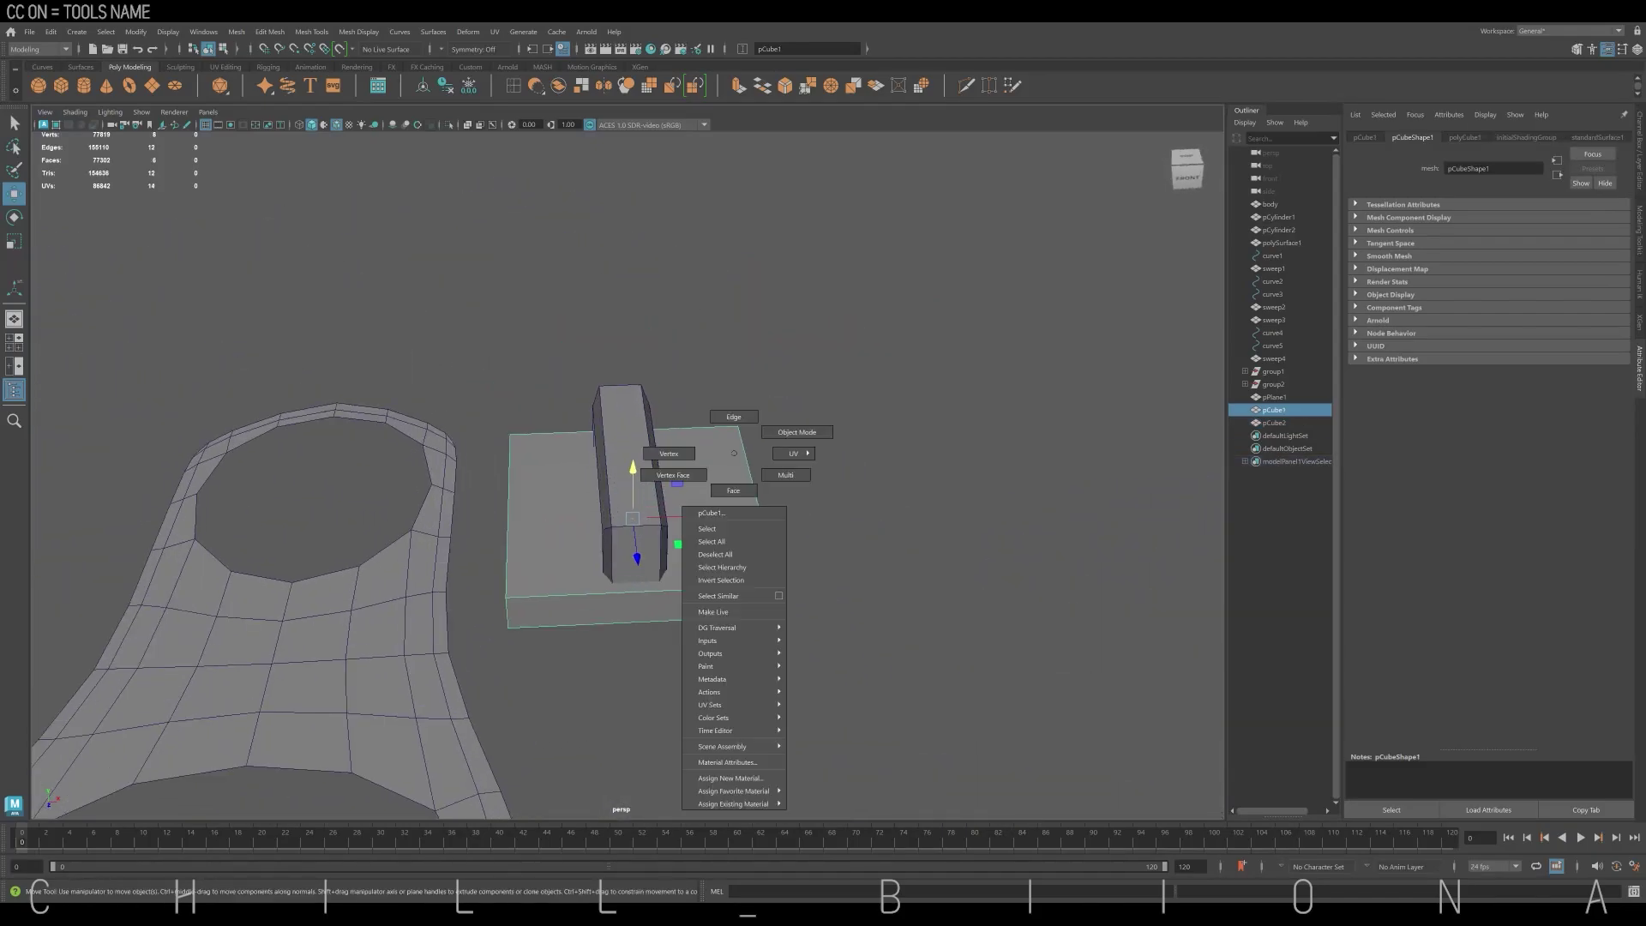
right_drag(660, 484, 660, 446)
click(625, 431)
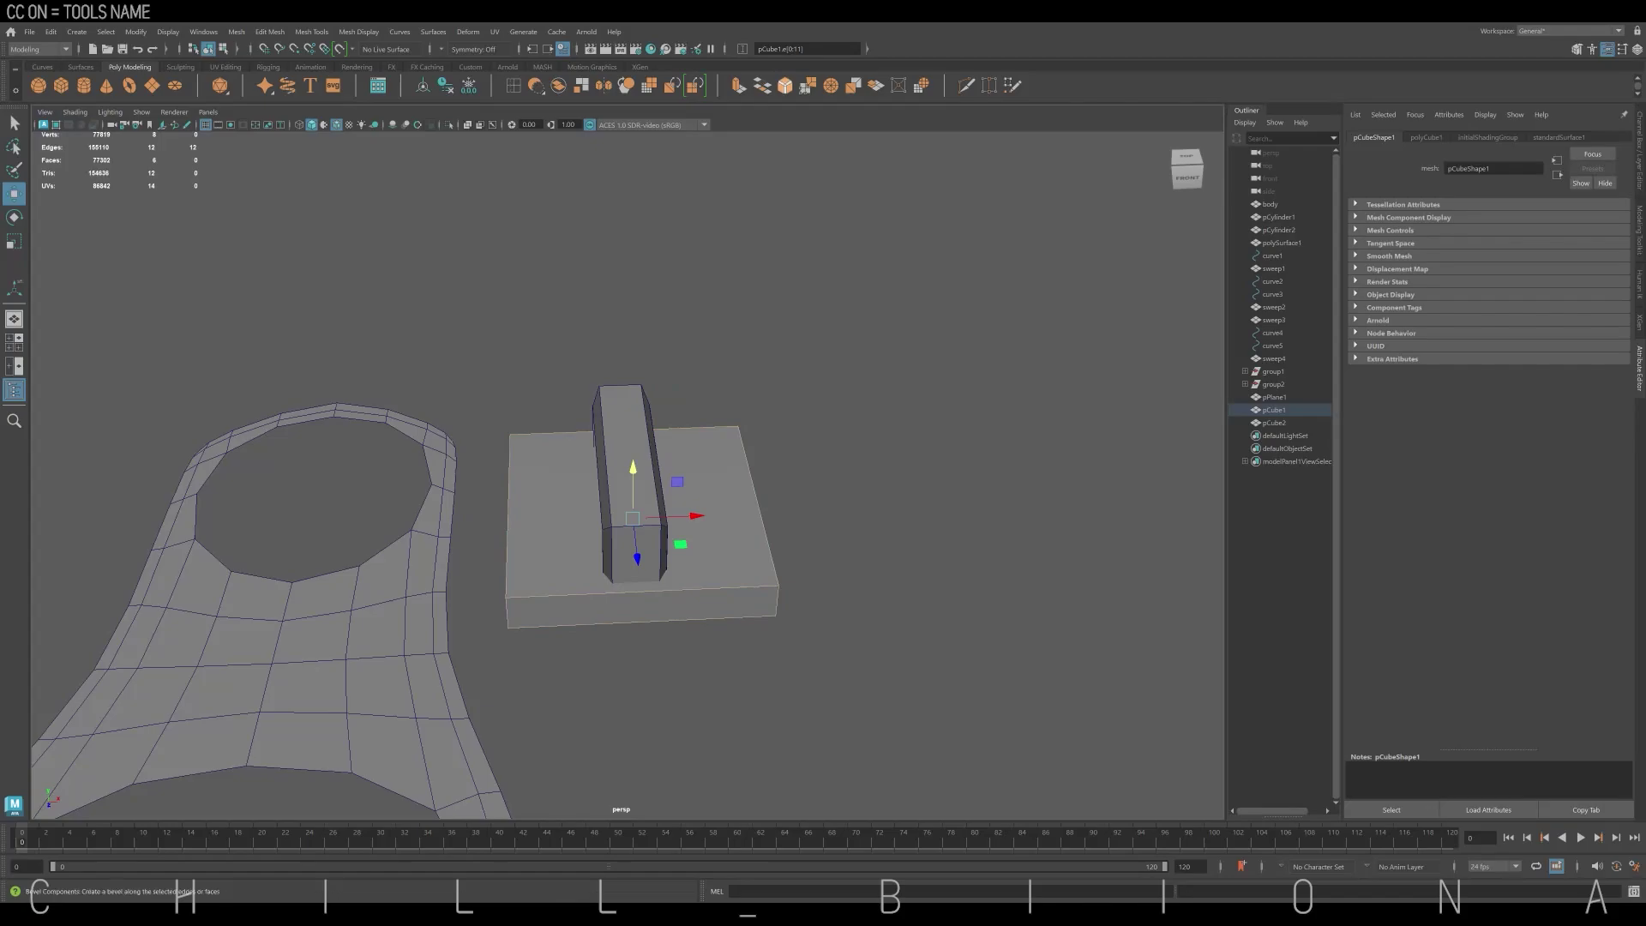
key(ctrl+b)
key(w)
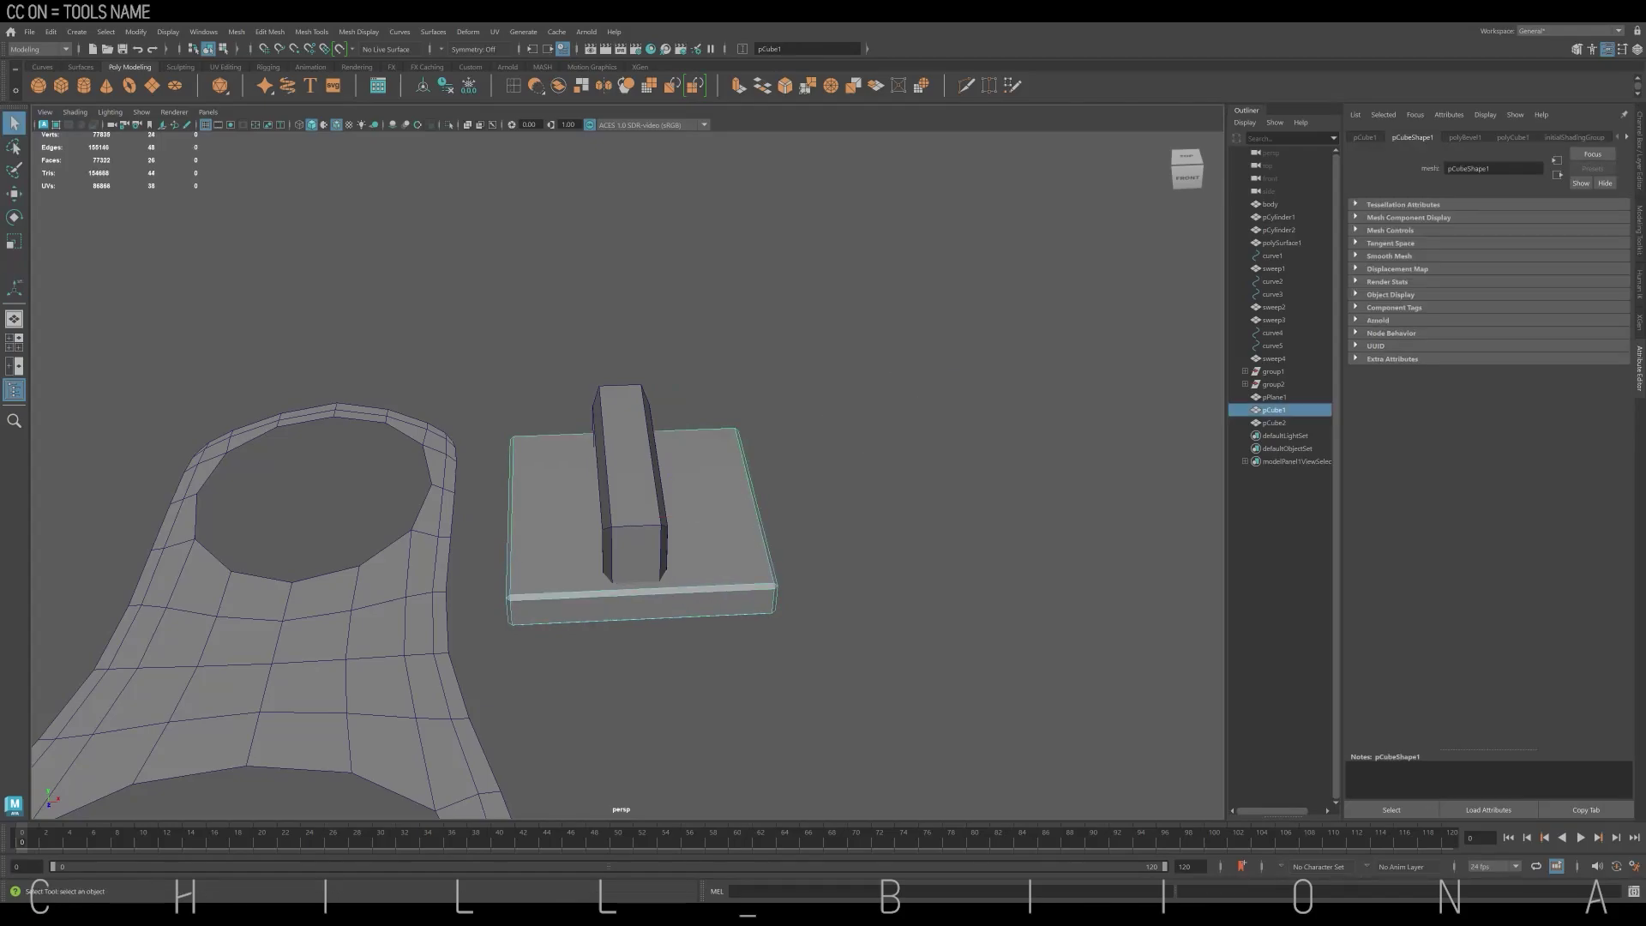
scroll(621, 514, down, 3)
click(480, 651)
Extrude the pull tab for thickness, move it onto the slider and shrink it
key(ctrl+e)
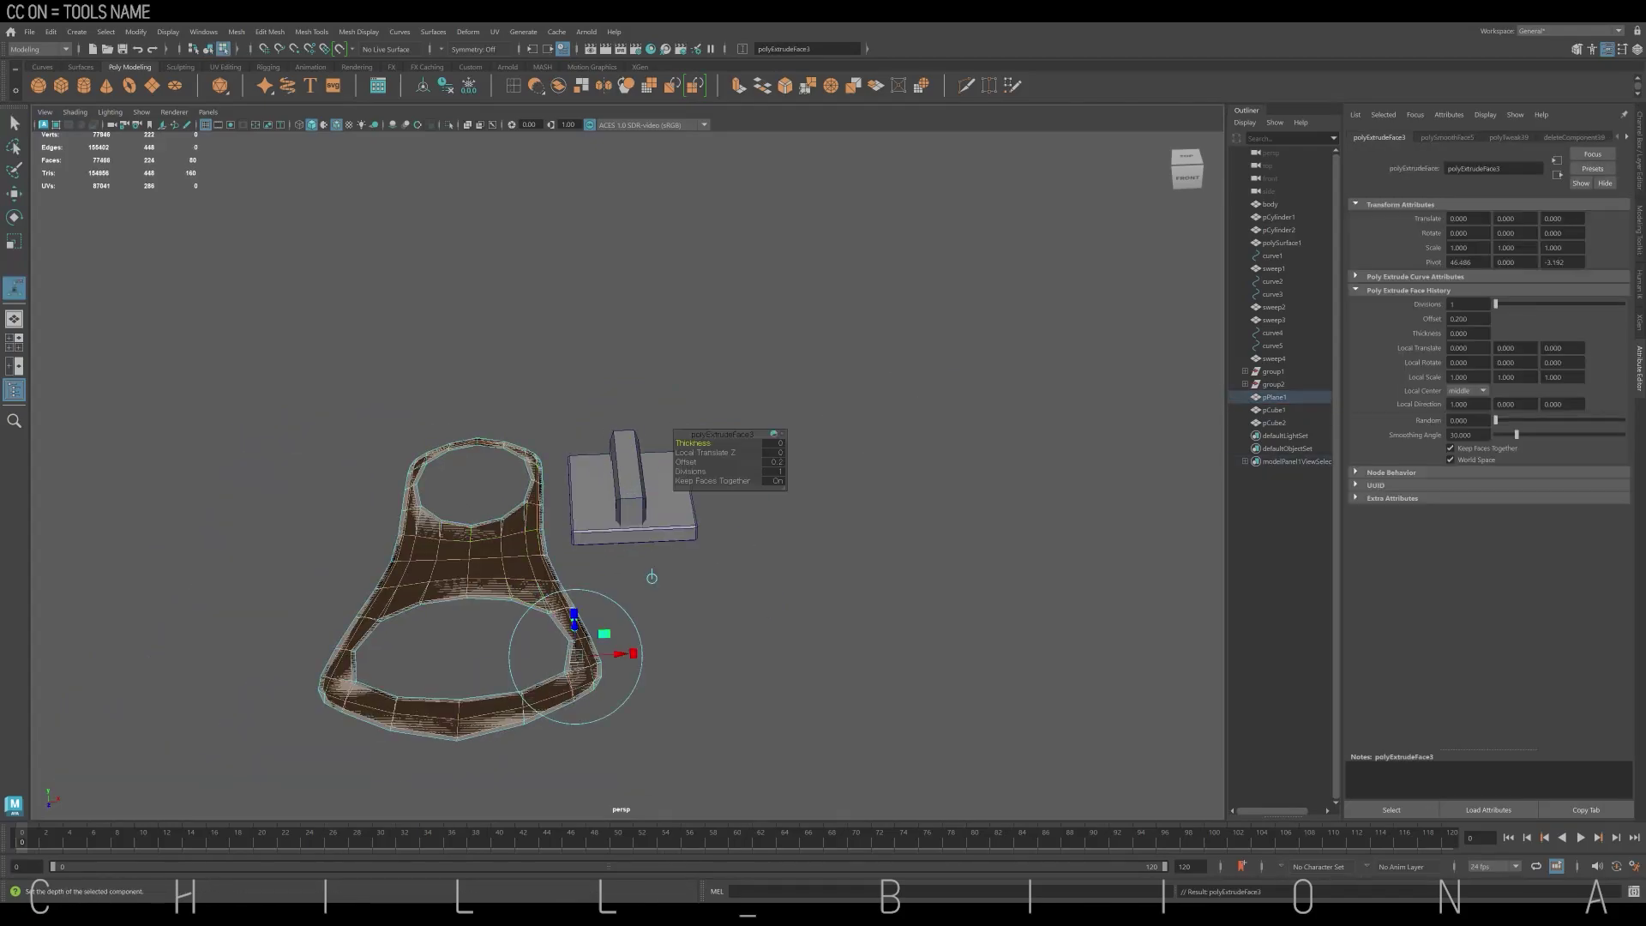
click(652, 566)
alt+drag(621, 514, 651, 480)
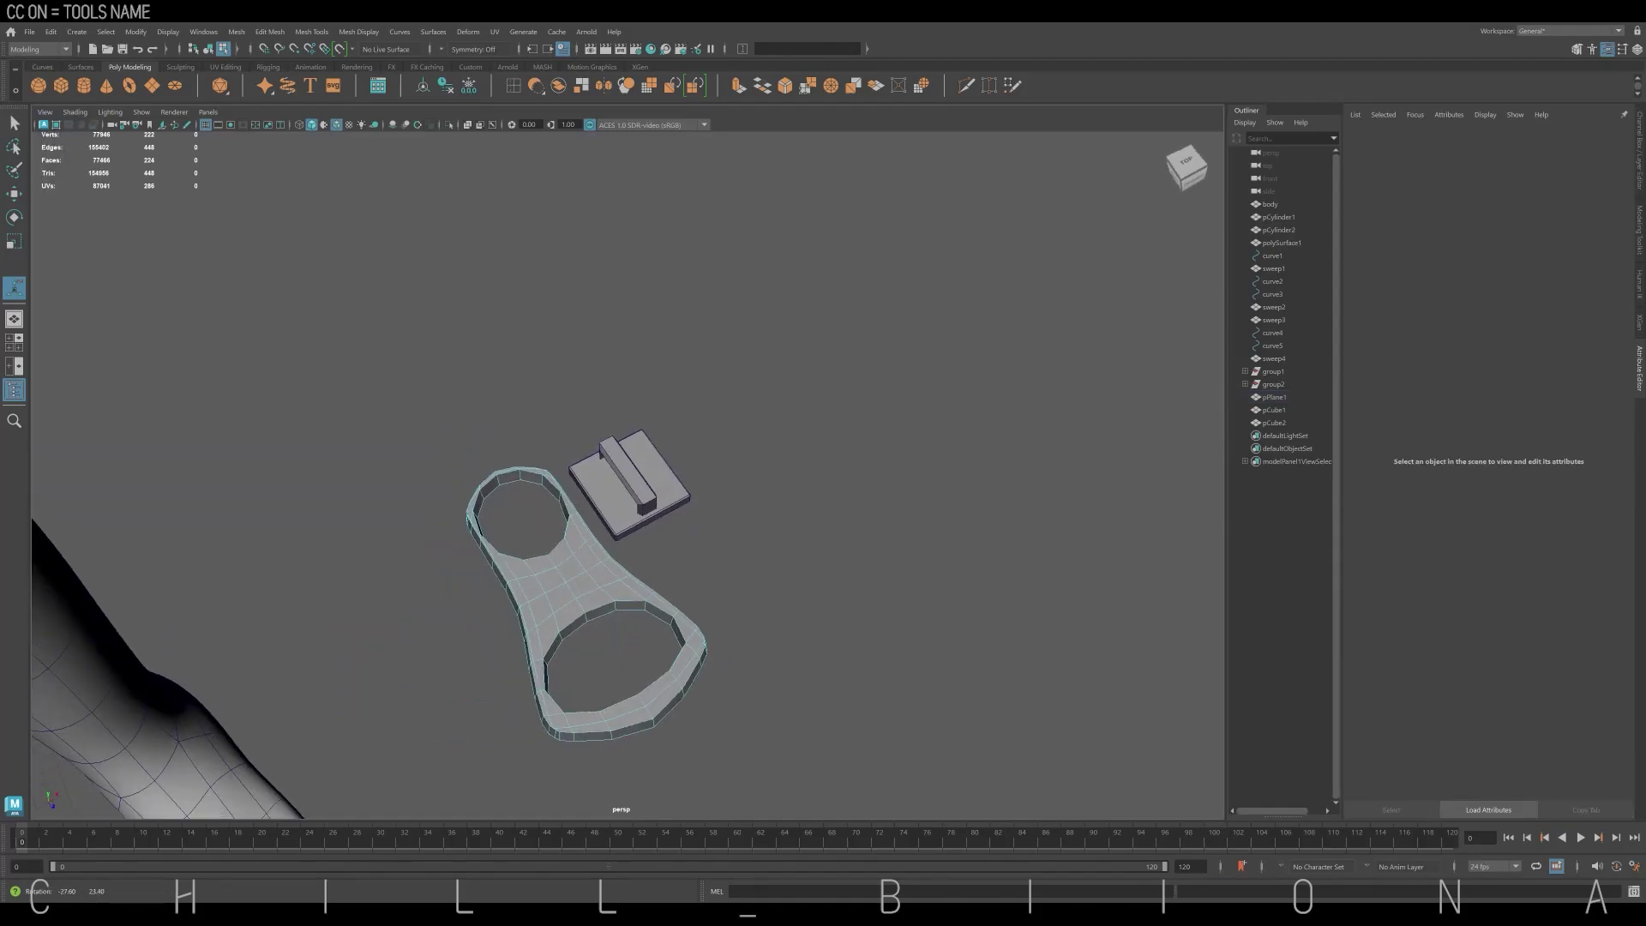
click(600, 651)
key(w)
drag(600, 630, 719, 508)
key(r)
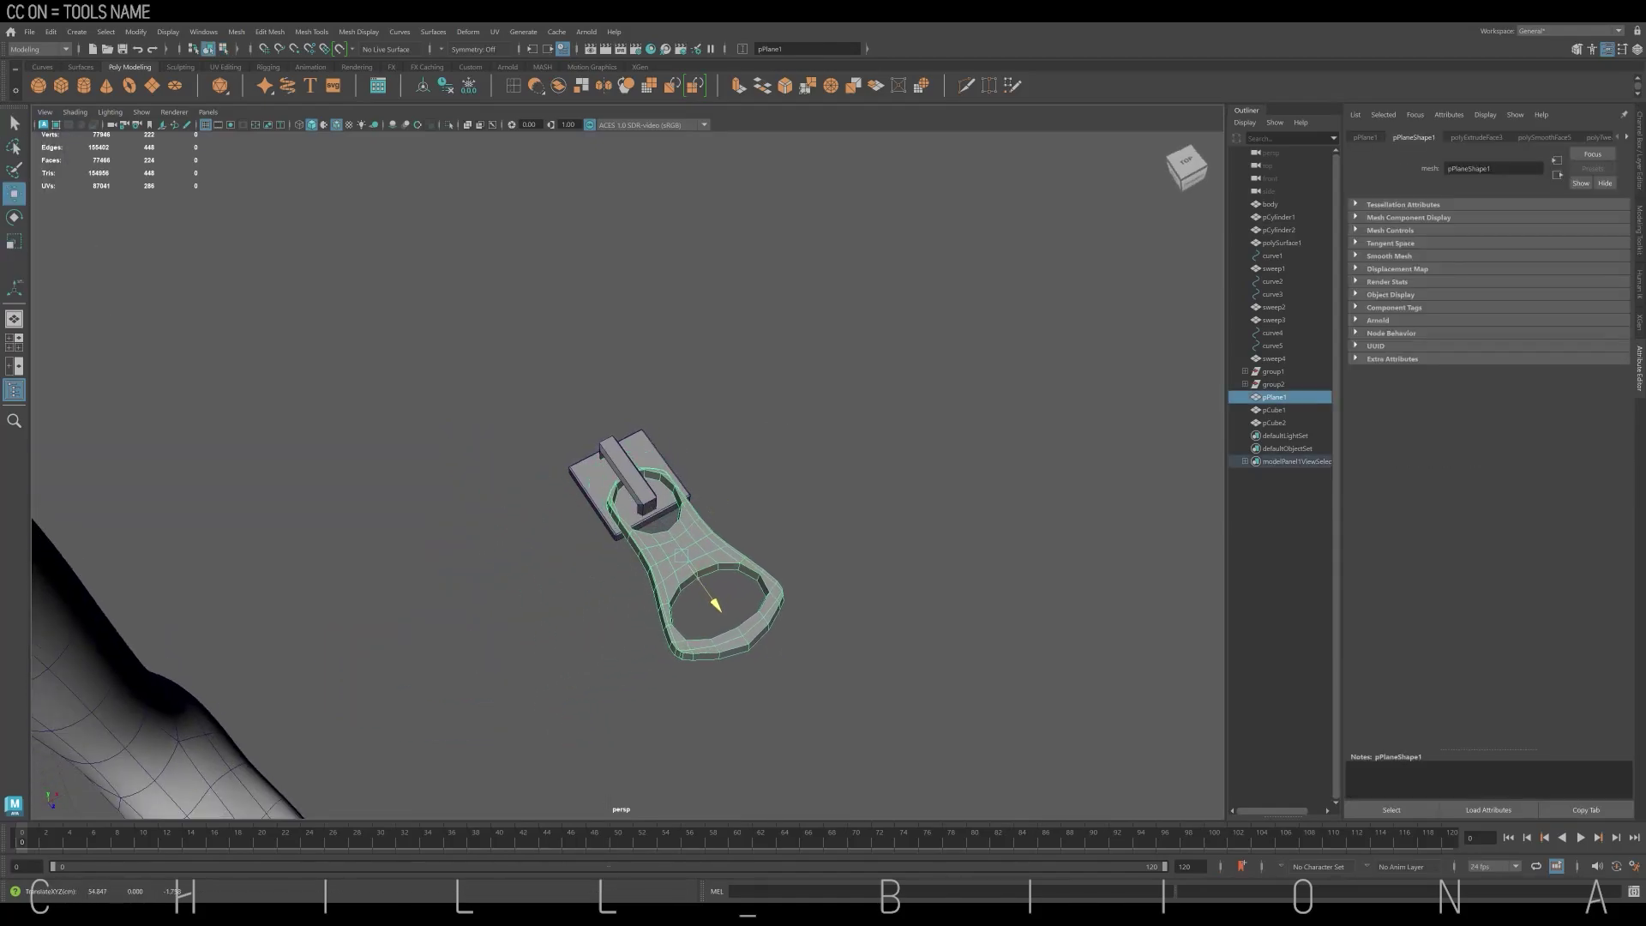
mouse_move(717, 599)
mouse_down()
mouse_move(729, 529)
mouse_move(686, 566)
mouse_up()
Group the zipper pieces and position, tilt and scale the group at the collar's neckline
key(ctrl+g)
key(f)
key(w)
alt+drag(635, 480, 682, 478)
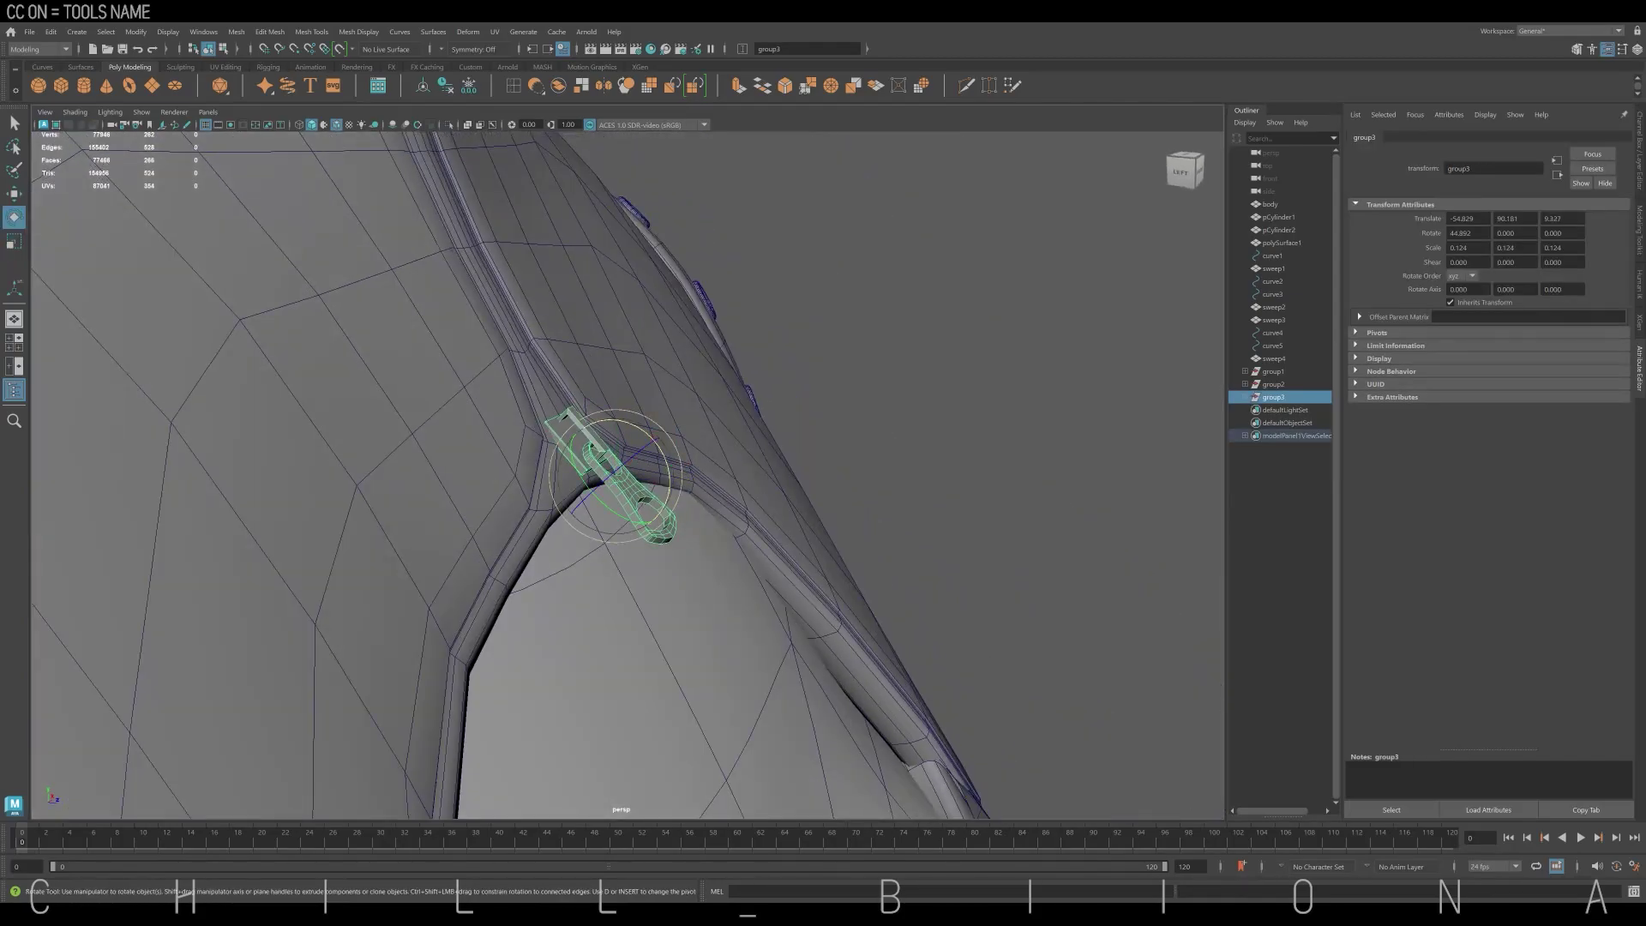
mouse_move(600, 446)
mouse_down()
mouse_move(591, 463)
mouse_move(605, 442)
mouse_move(677, 480)
mouse_move(634, 488)
mouse_up()
key(w)
key(r)
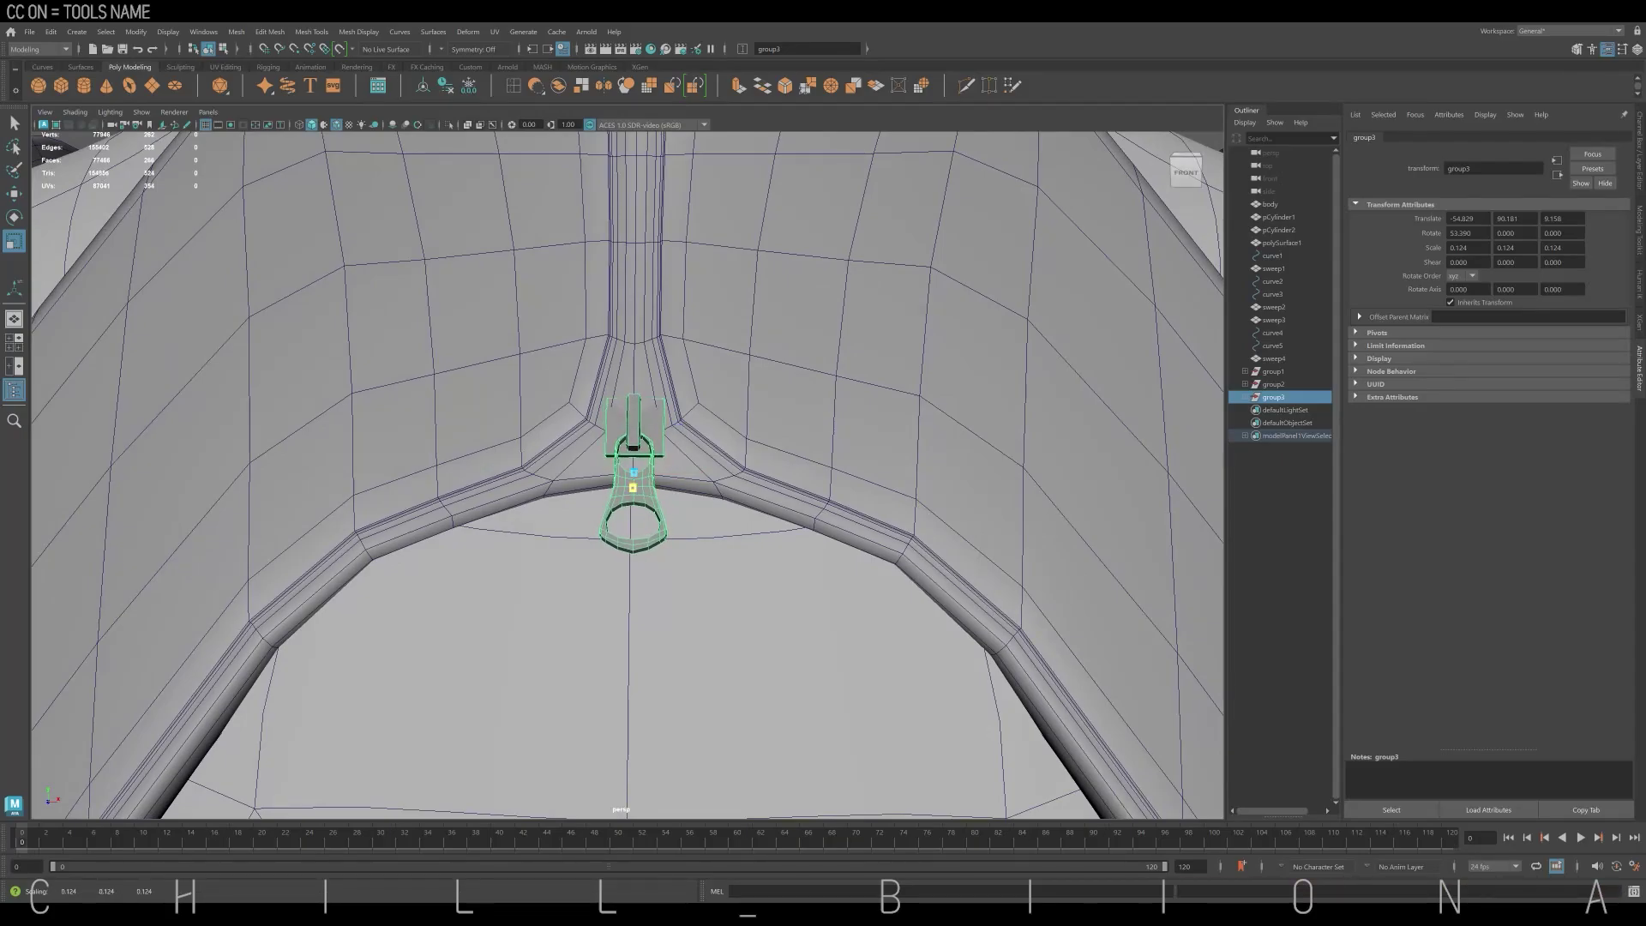
scroll(684, 471, down, 5)
Duplicate the zipper group and place the copy on the corset's centre-front zipper
key(w)
key(ctrl+d)
drag(695, 199, 694, 202)
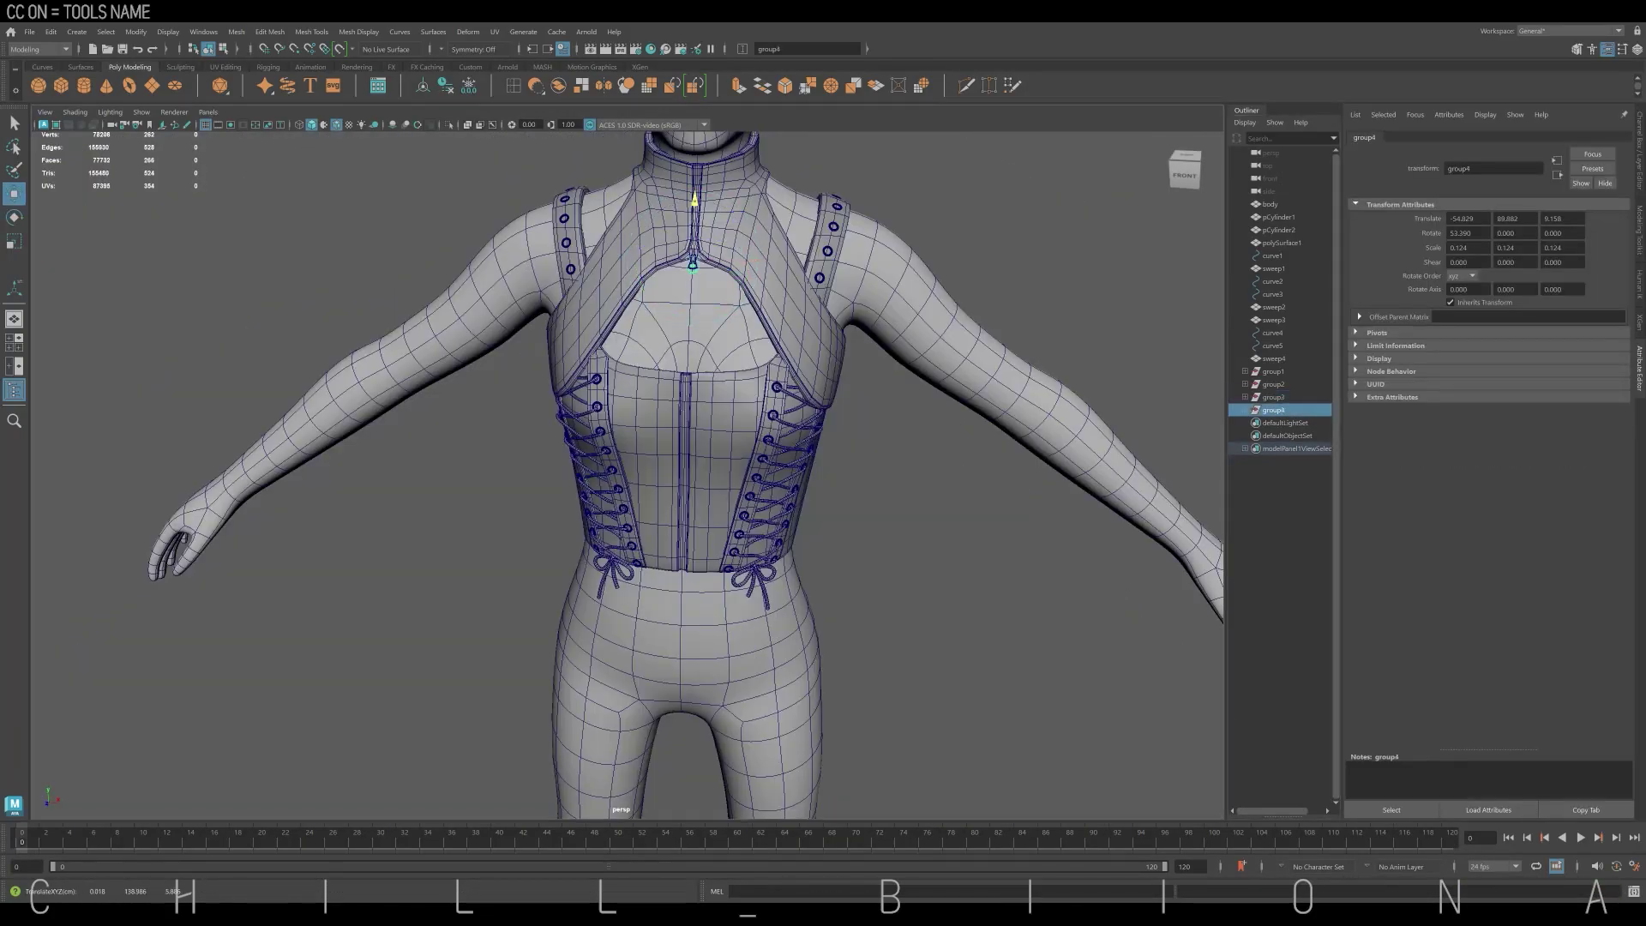
alt+drag(772, 515, 822, 515)
drag(677, 398, 669, 410)
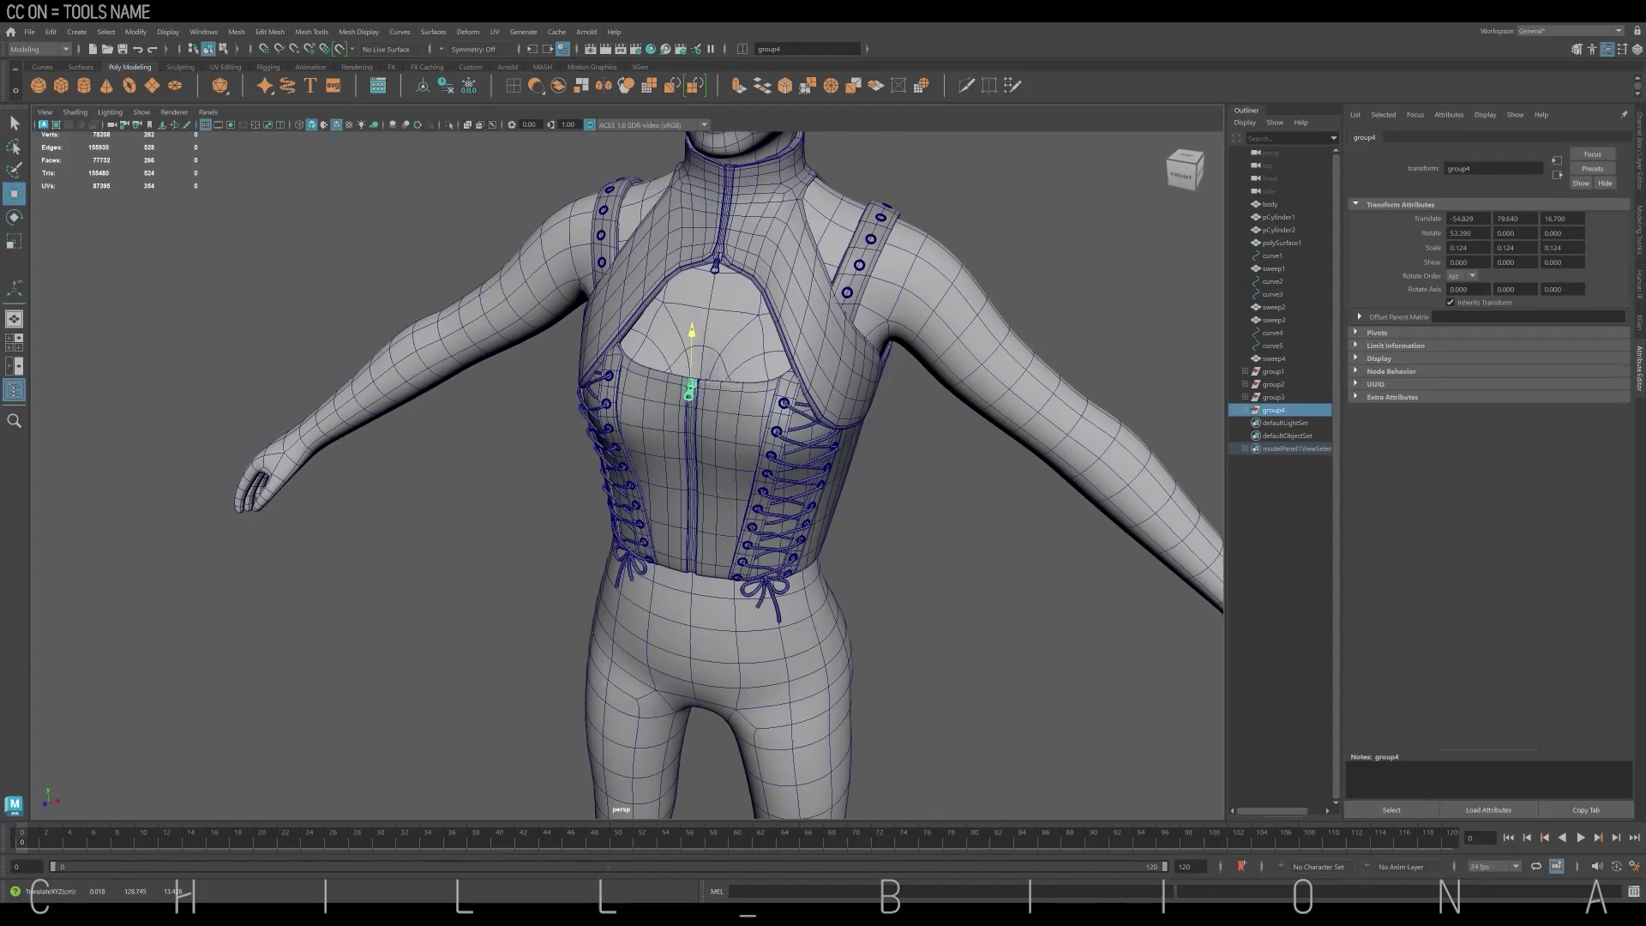
key(f)
mouse_move(638, 474)
alt+mouse_down()
mouse_move(600, 462)
mouse_move(638, 473)
alt+mouse_up()
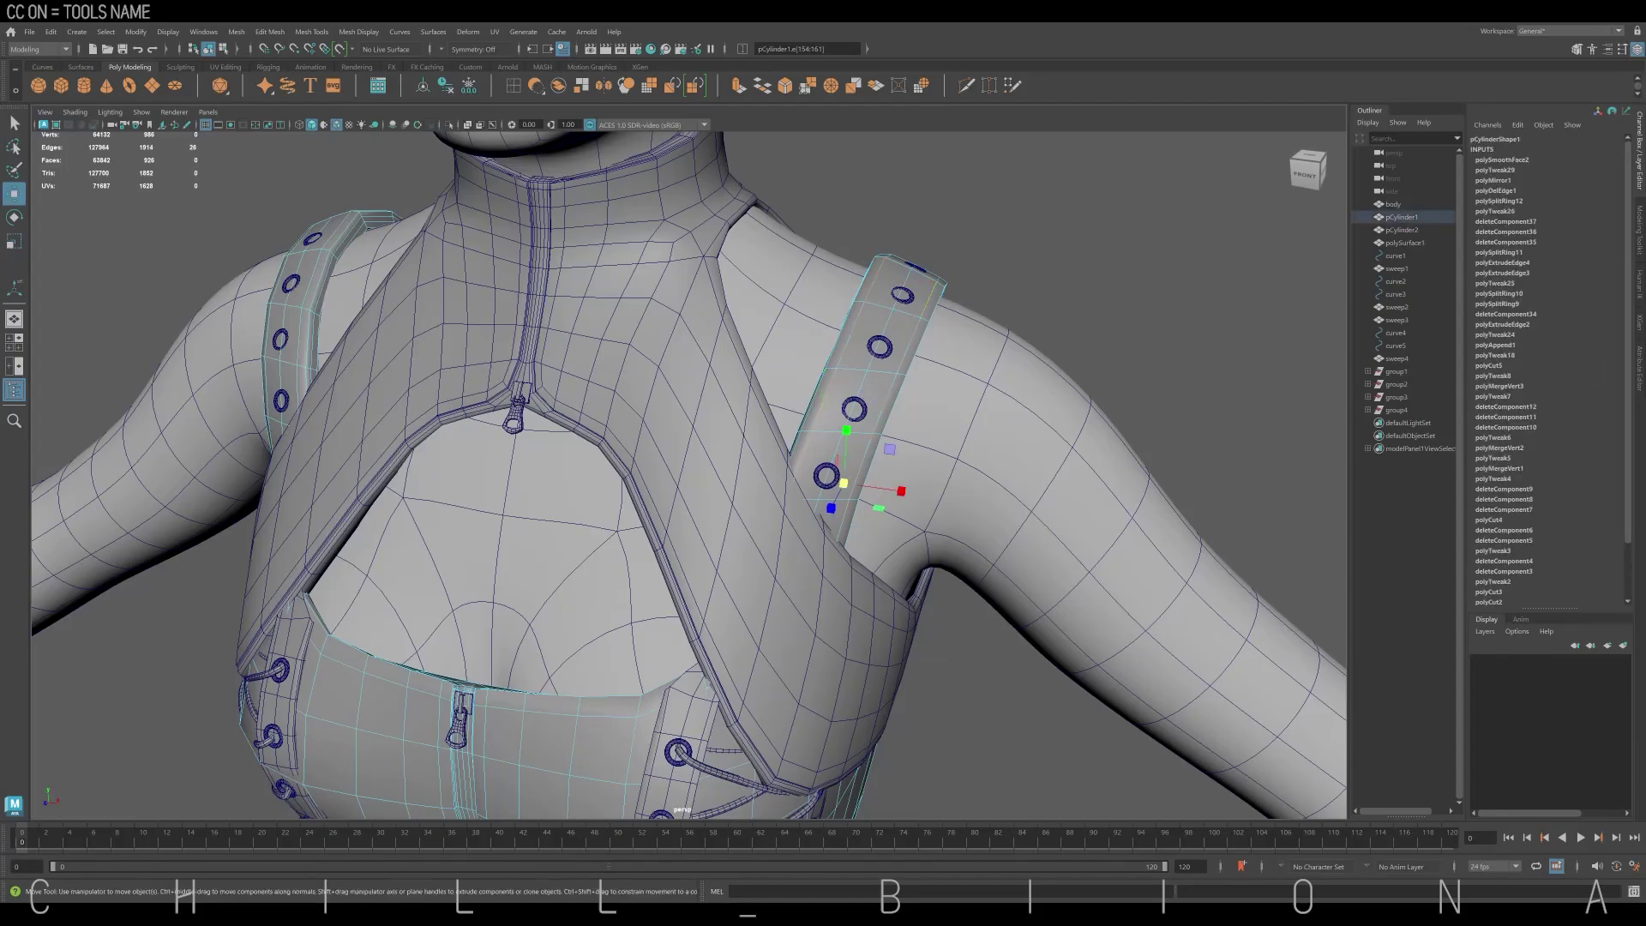
Turn on World X symmetry and bevel the shoulder strap edges
click(473, 49)
click(480, 93)
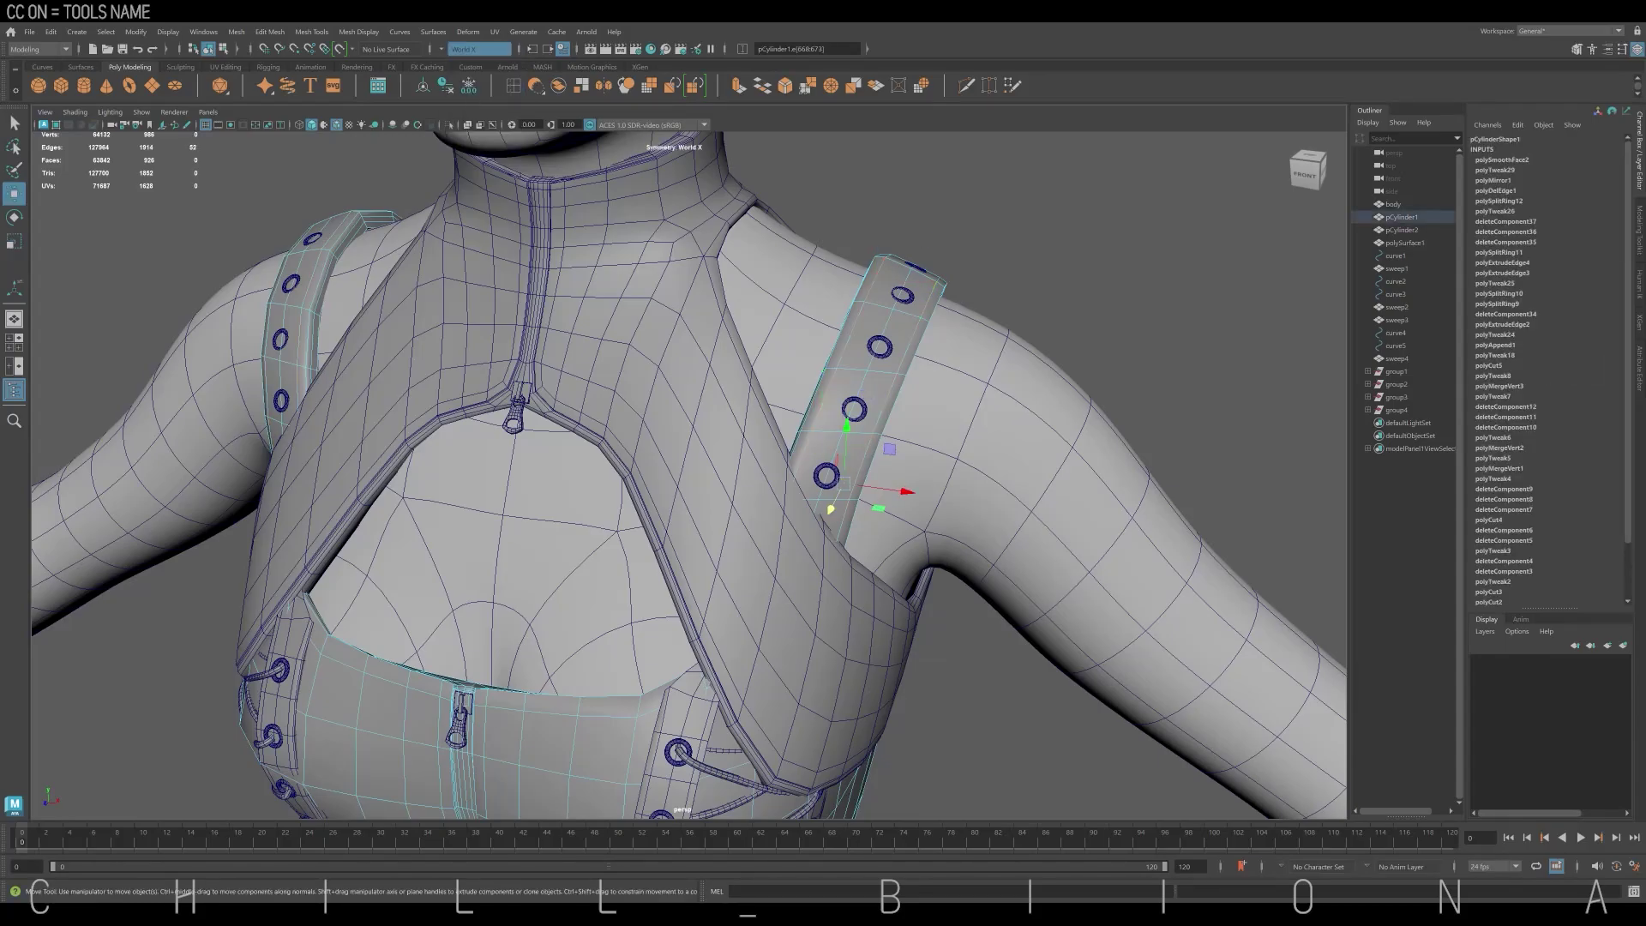
key(ctrl+b)
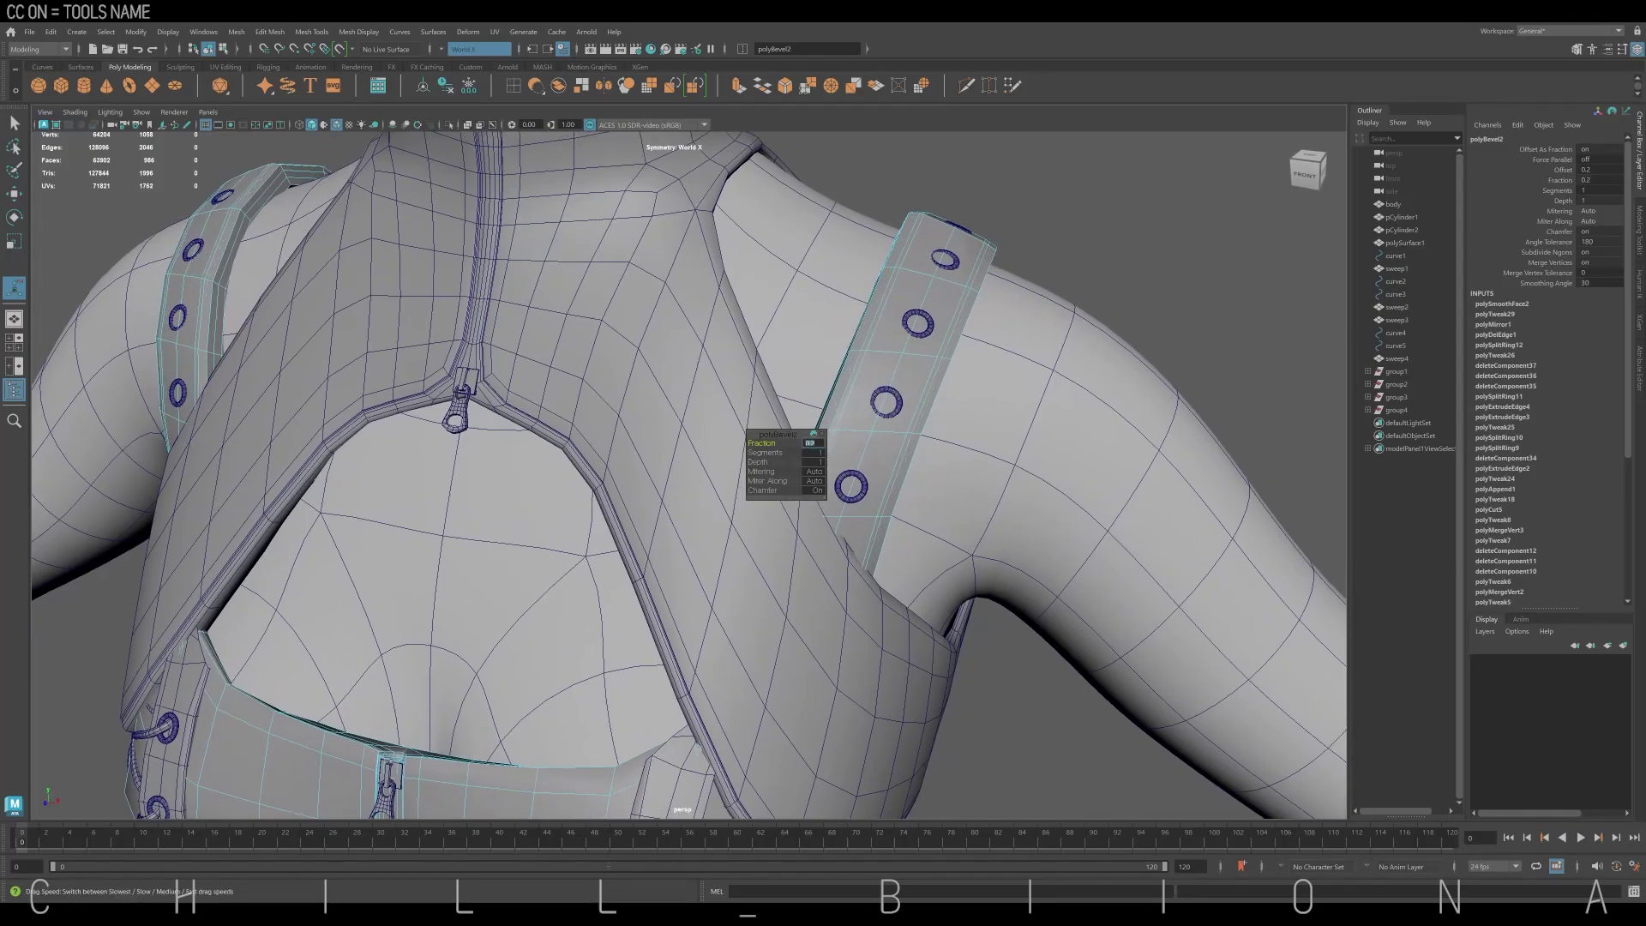
key(t)
key(w)
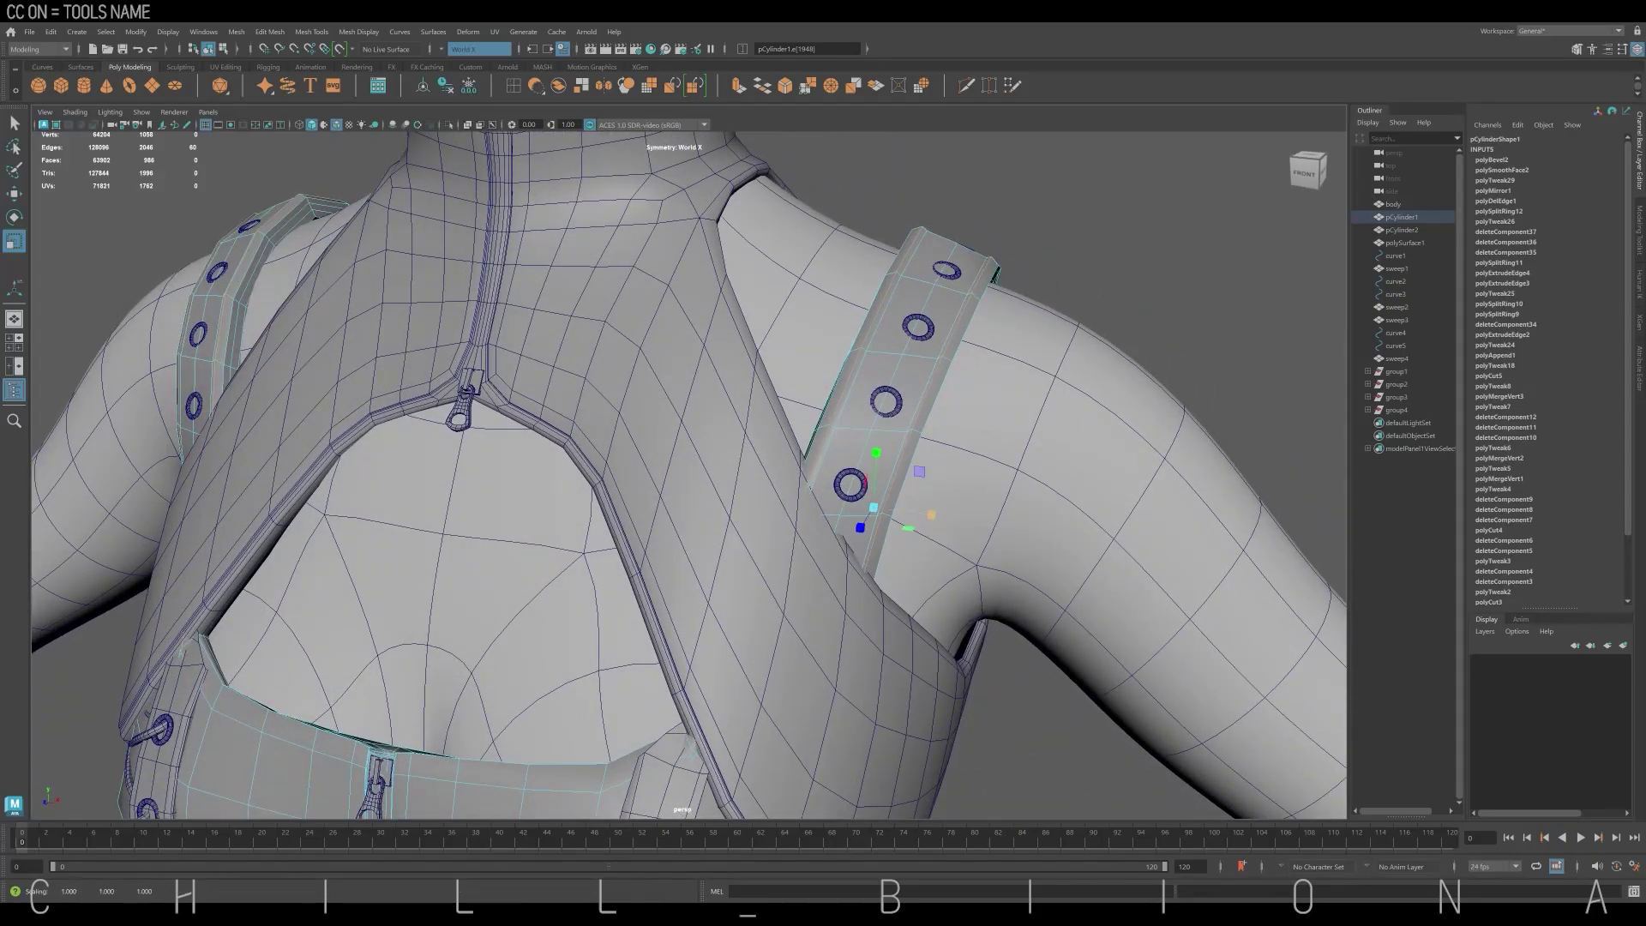
Bevel the side panel's eyelet-ring edge loop and select further panel edges
key(w)
double_click(885, 400)
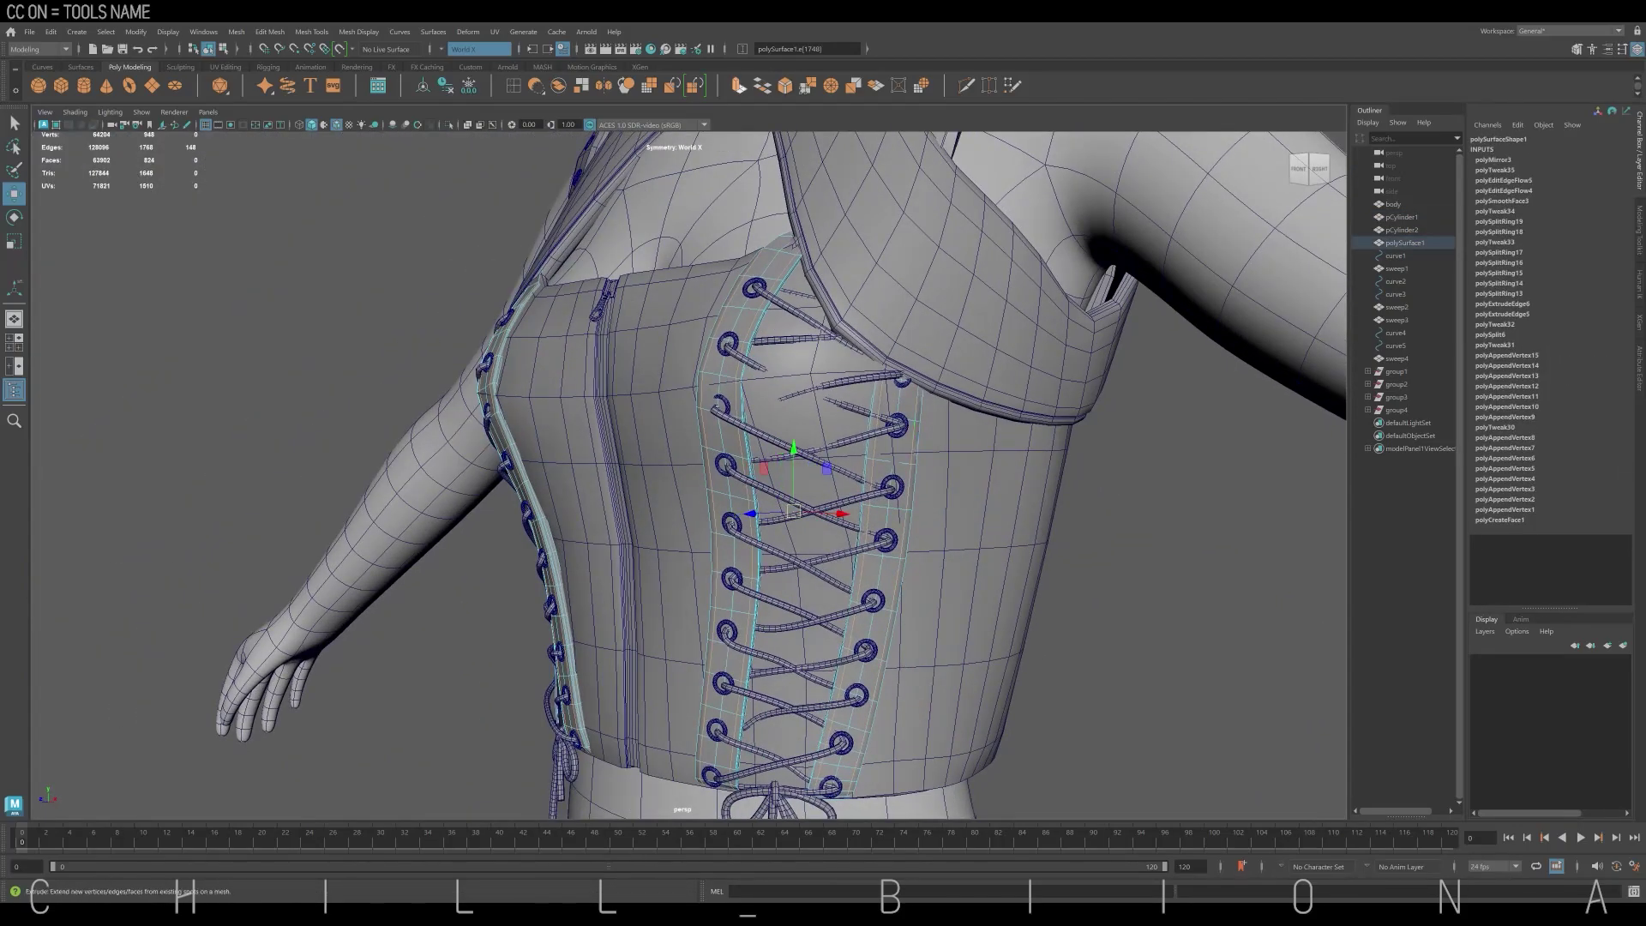
click(785, 85)
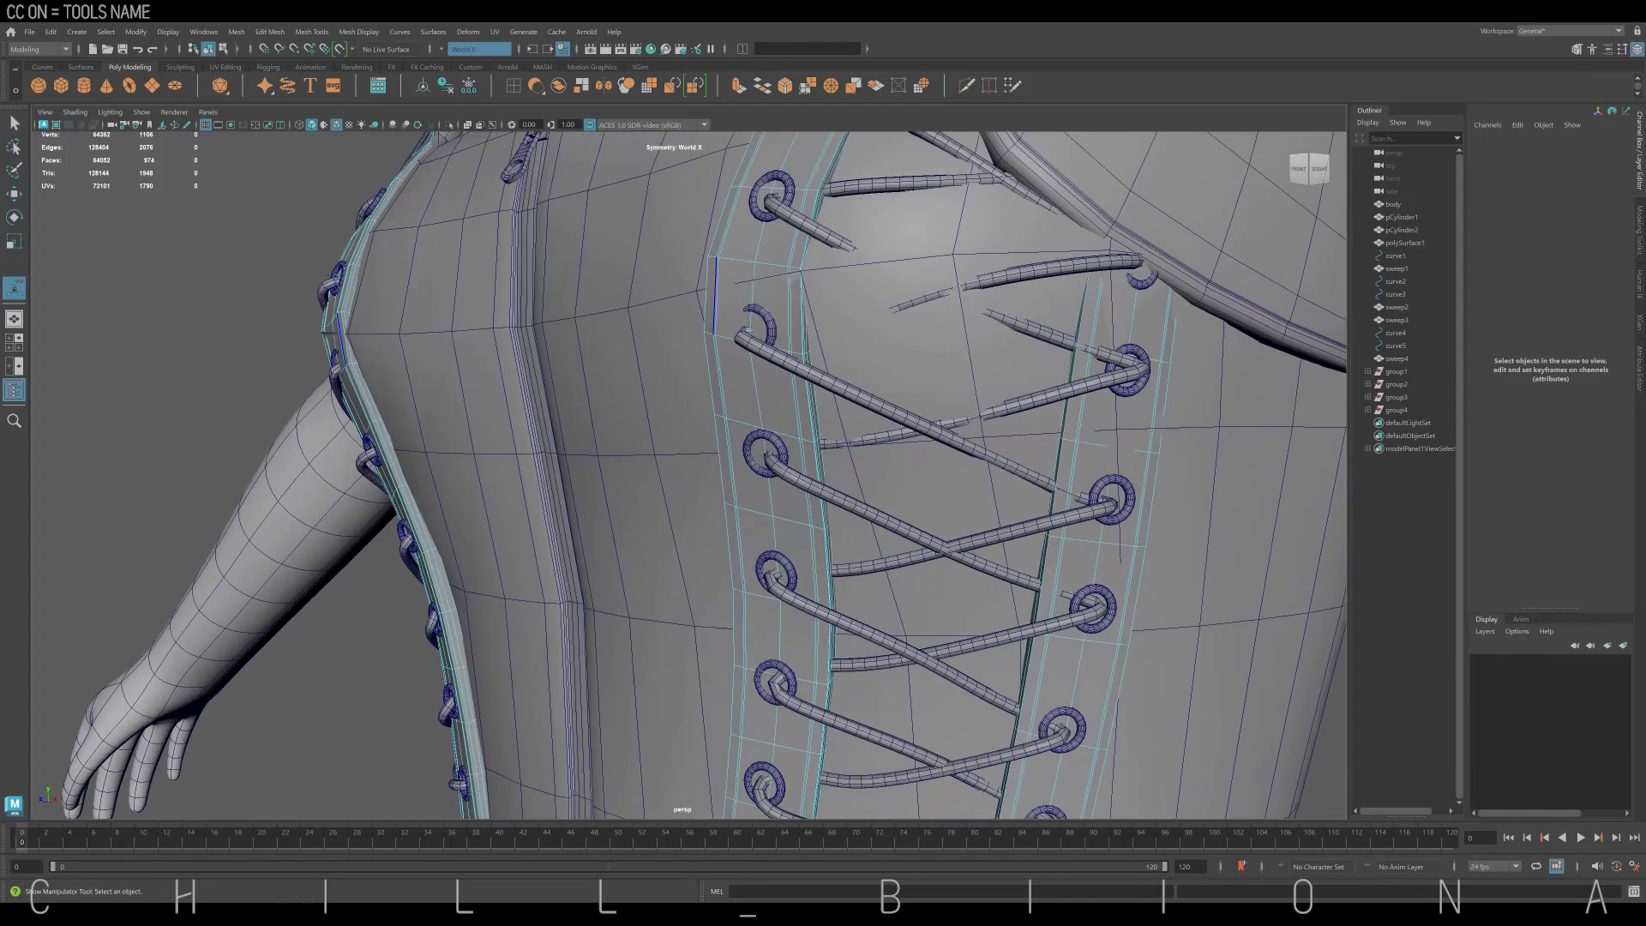
click(713, 296)
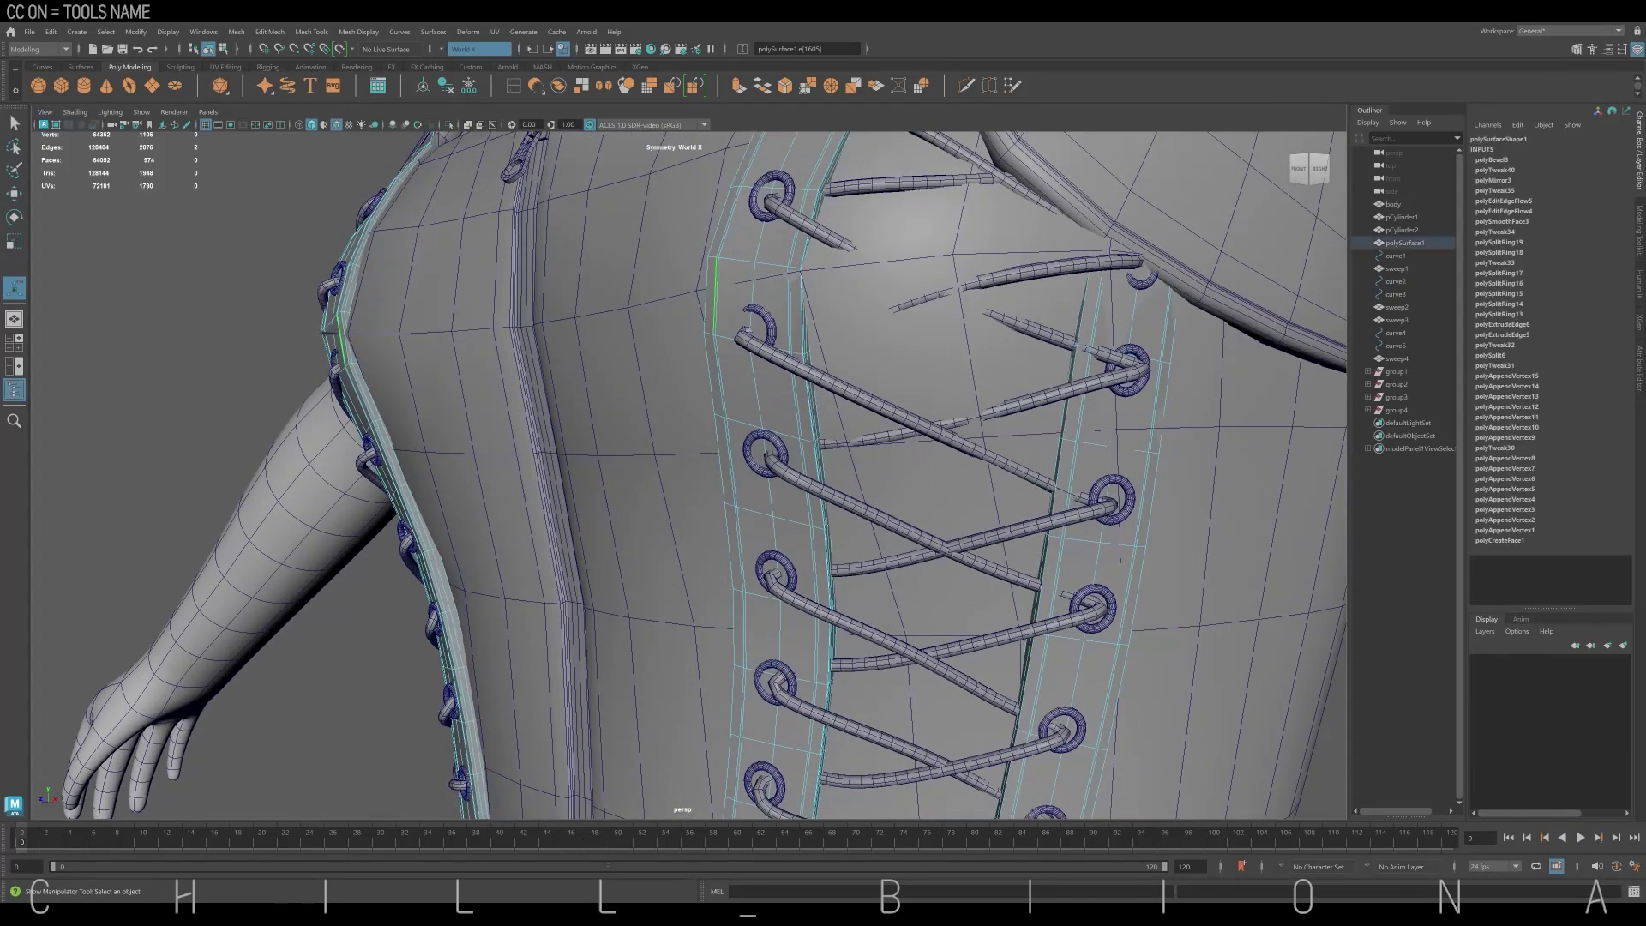
key(w)
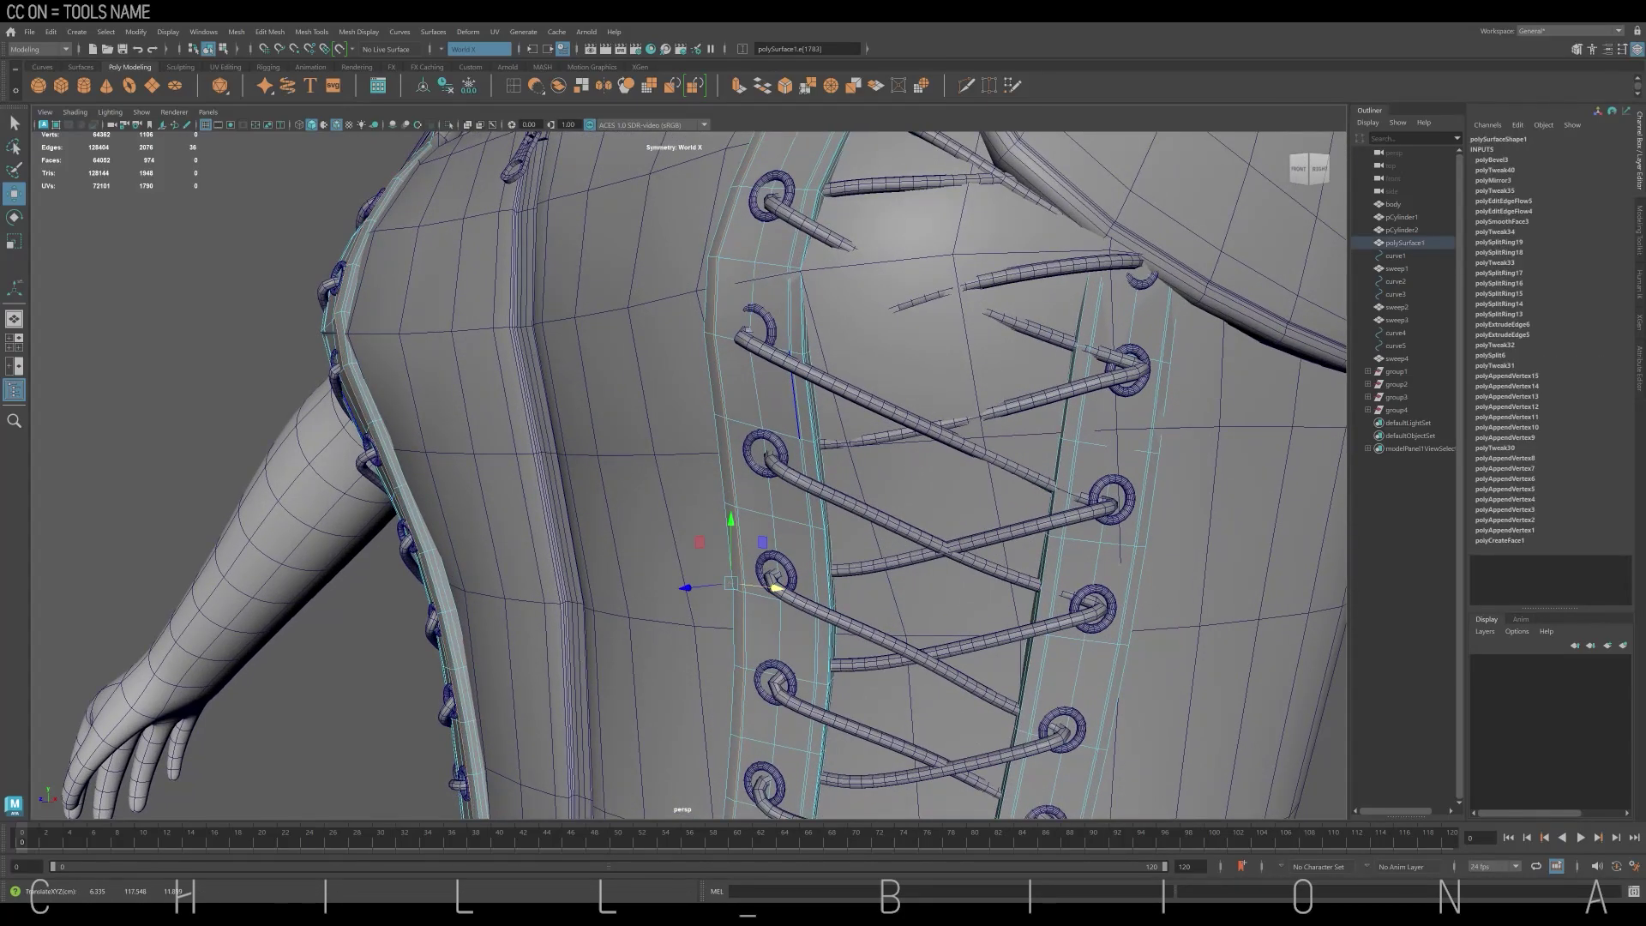
click(797, 416)
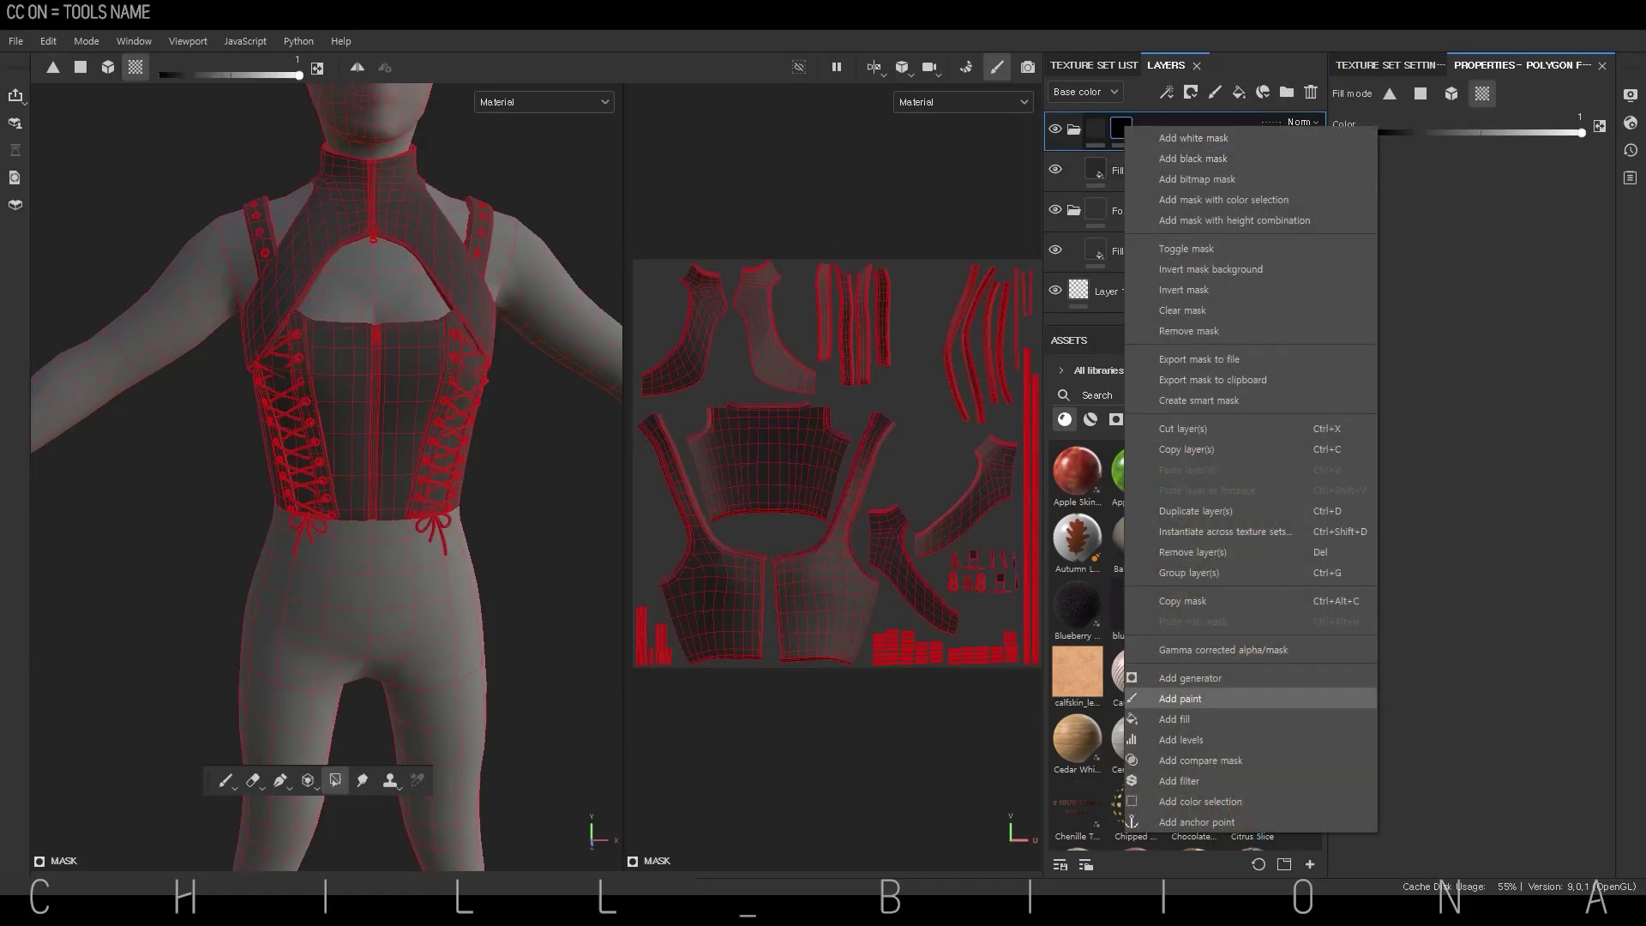
Add a paint effect to the folder mask and a black mask to the Metal Brushed layer
click(1180, 697)
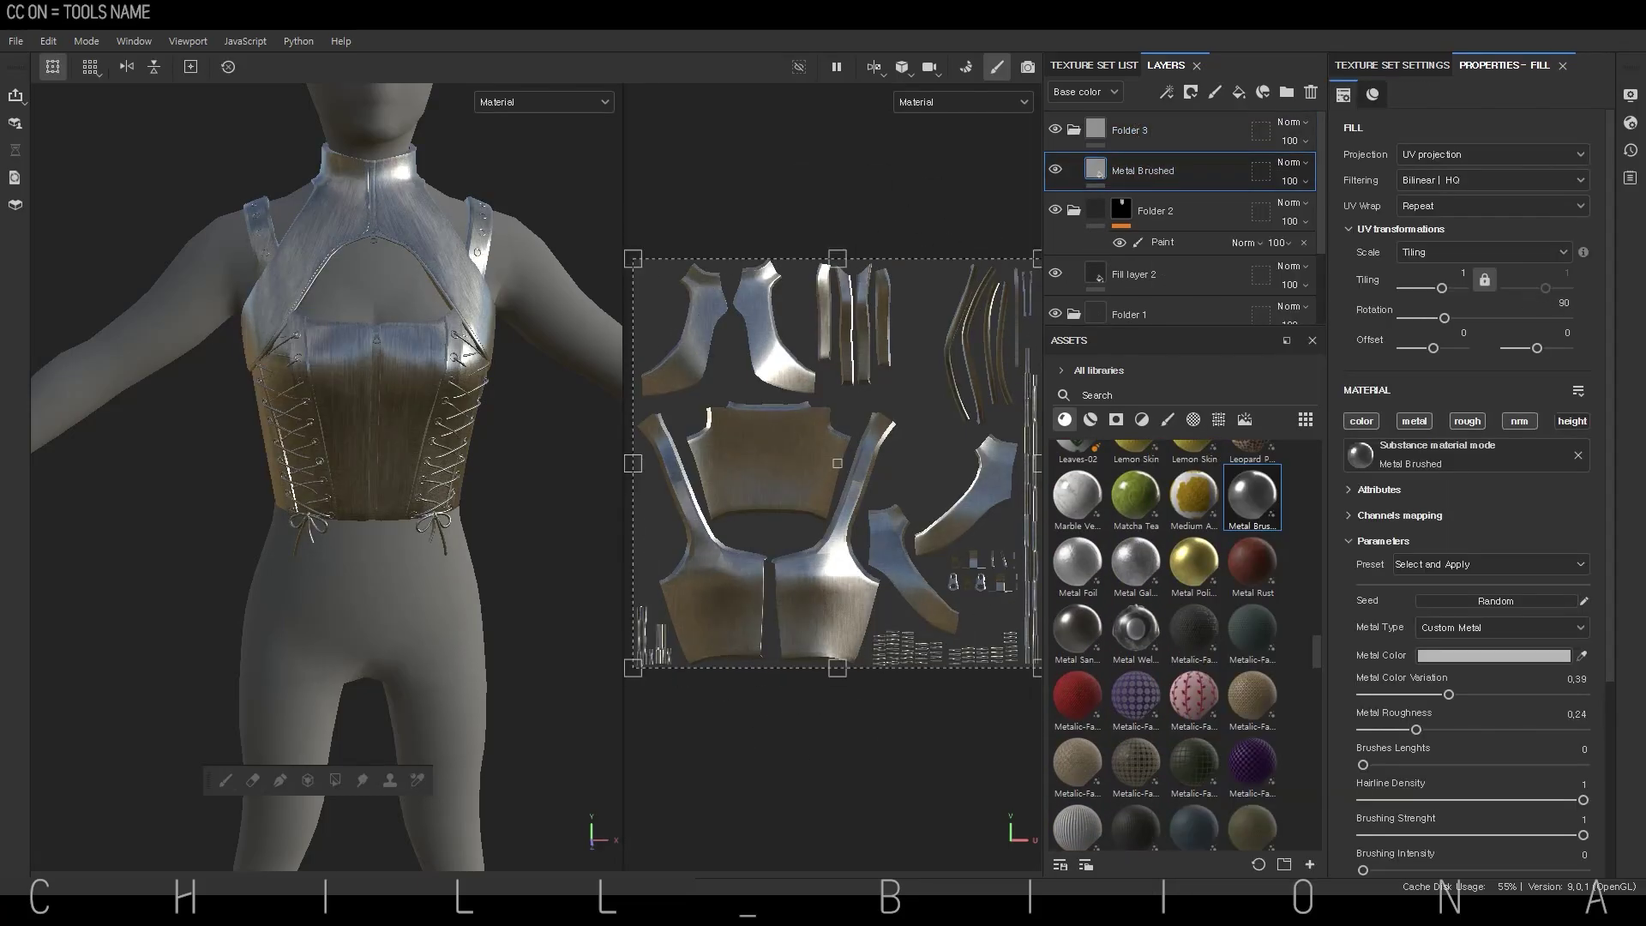
right_click(1126, 129)
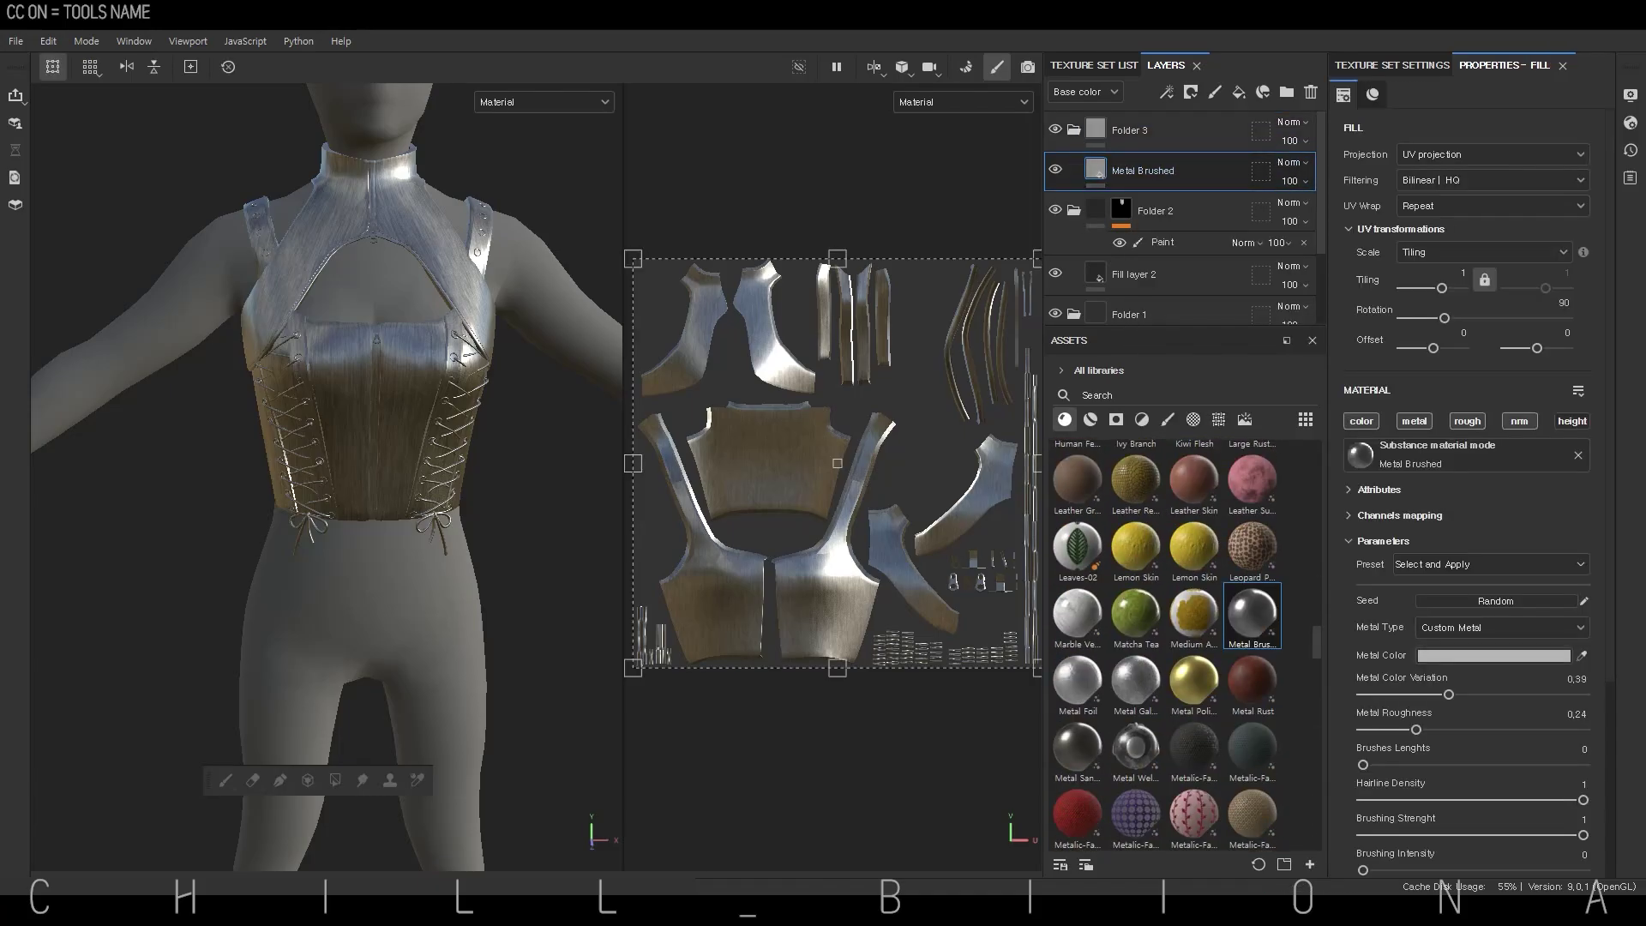
scroll(1466, 557, down, 3)
drag(1416, 600, 1420, 601)
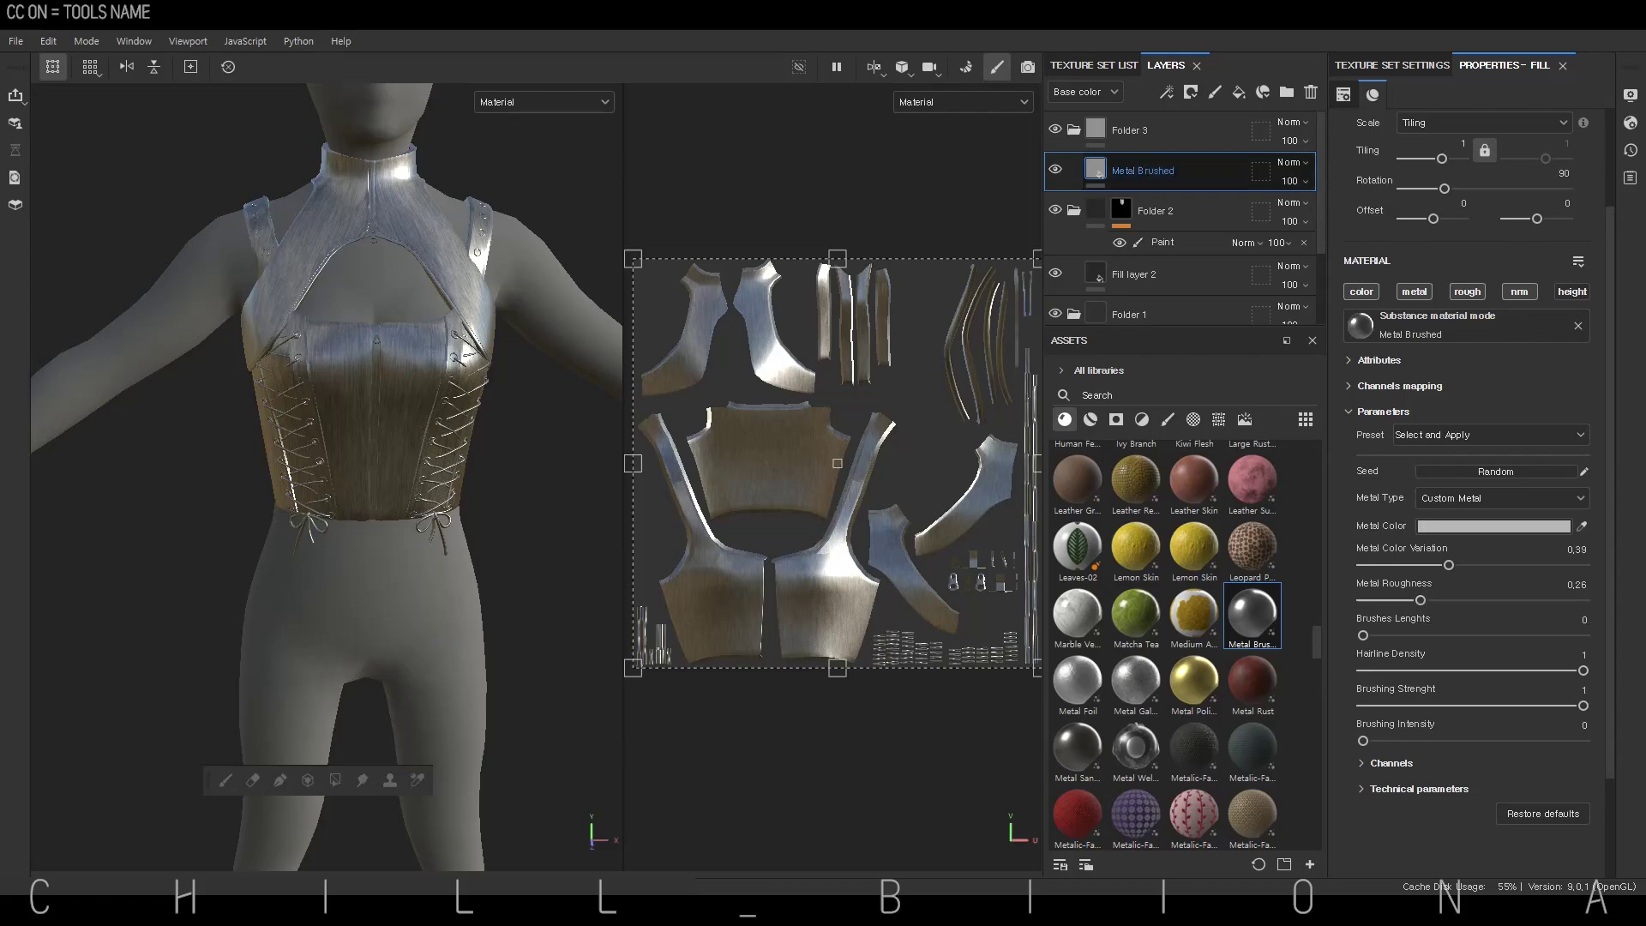
right_click(1097, 169)
click(1115, 39)
right_click(1121, 170)
Add a fill effect to the mask and add another Metal Brushed fill layer
click(1174, 734)
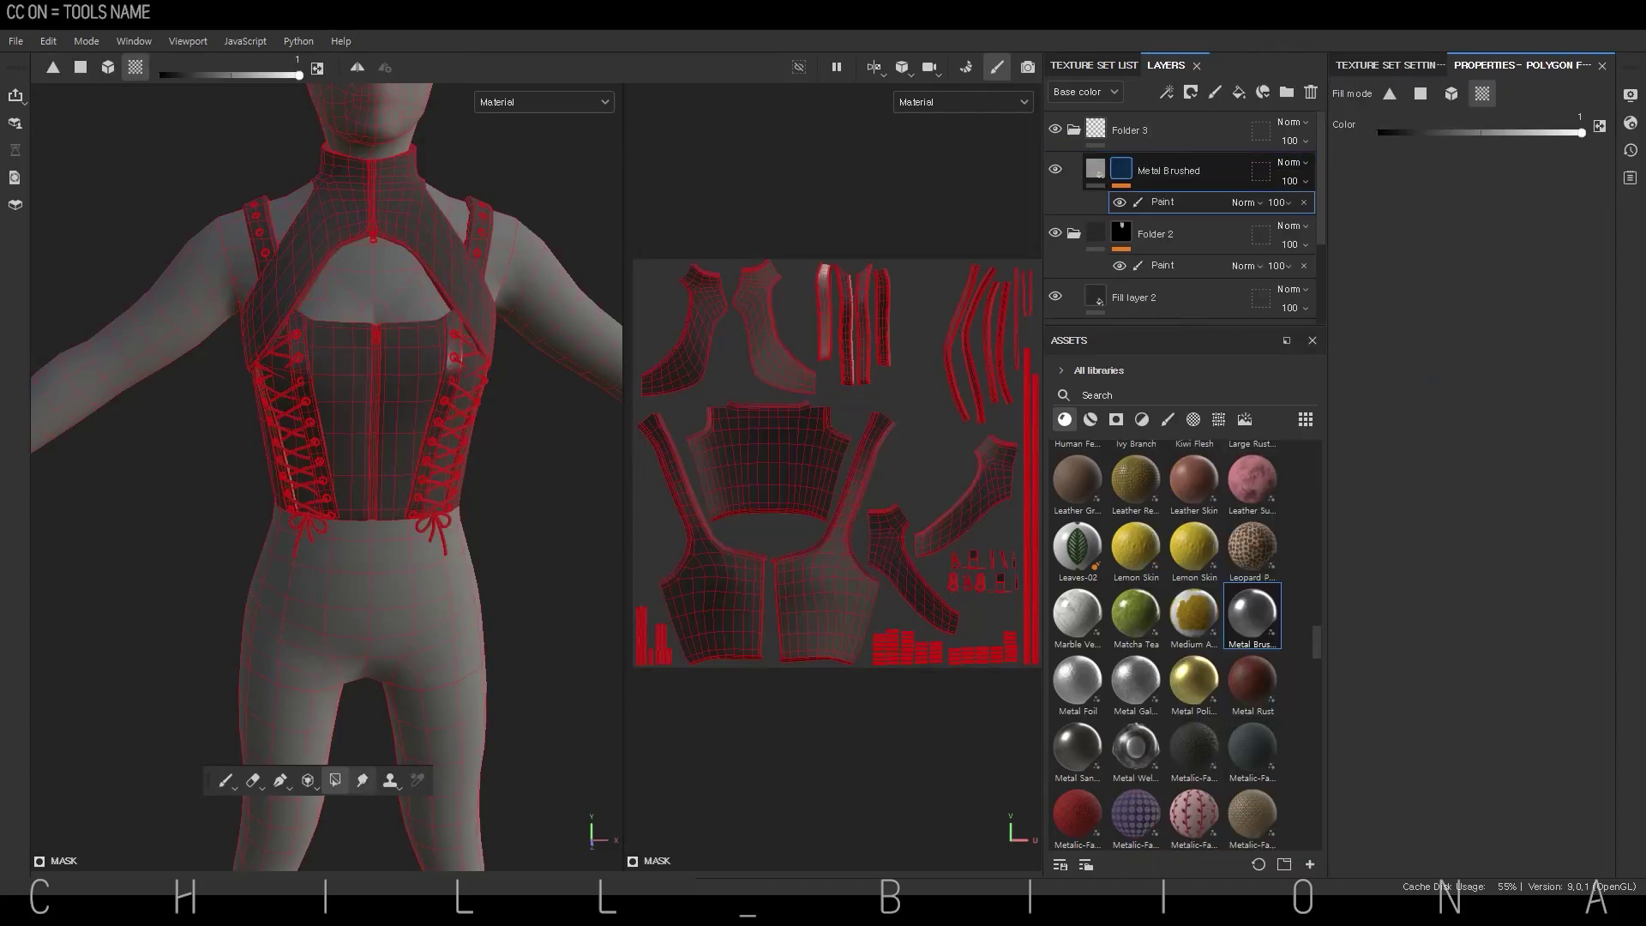
click(225, 780)
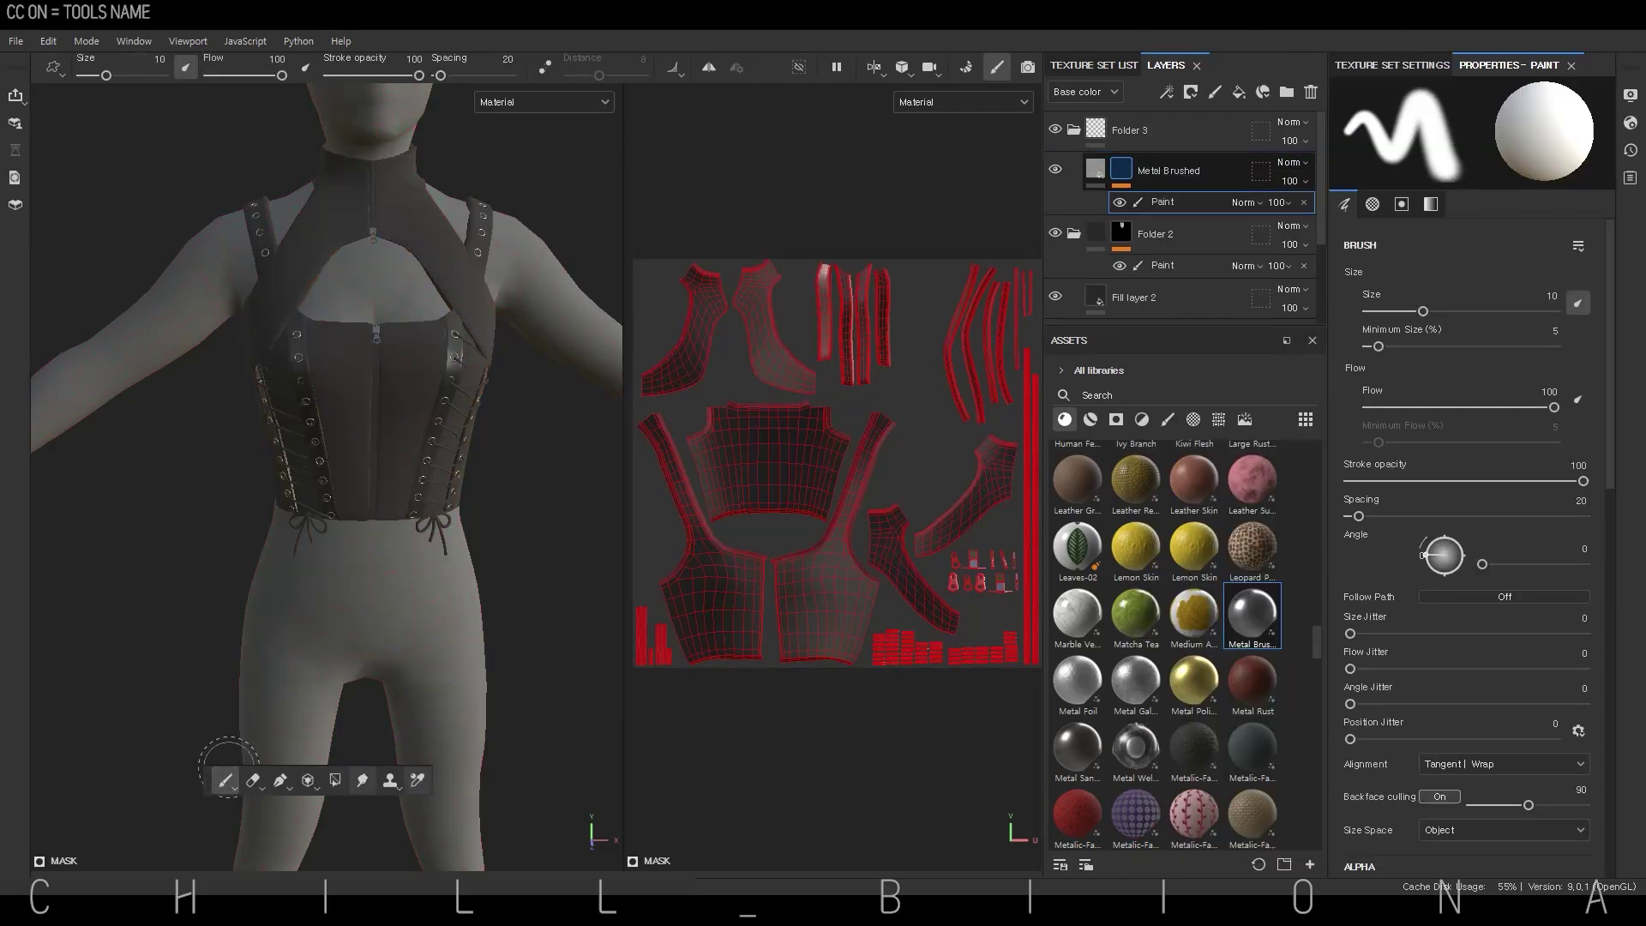
scroll(581, 540, up, 3)
click(1200, 175)
click(1095, 170)
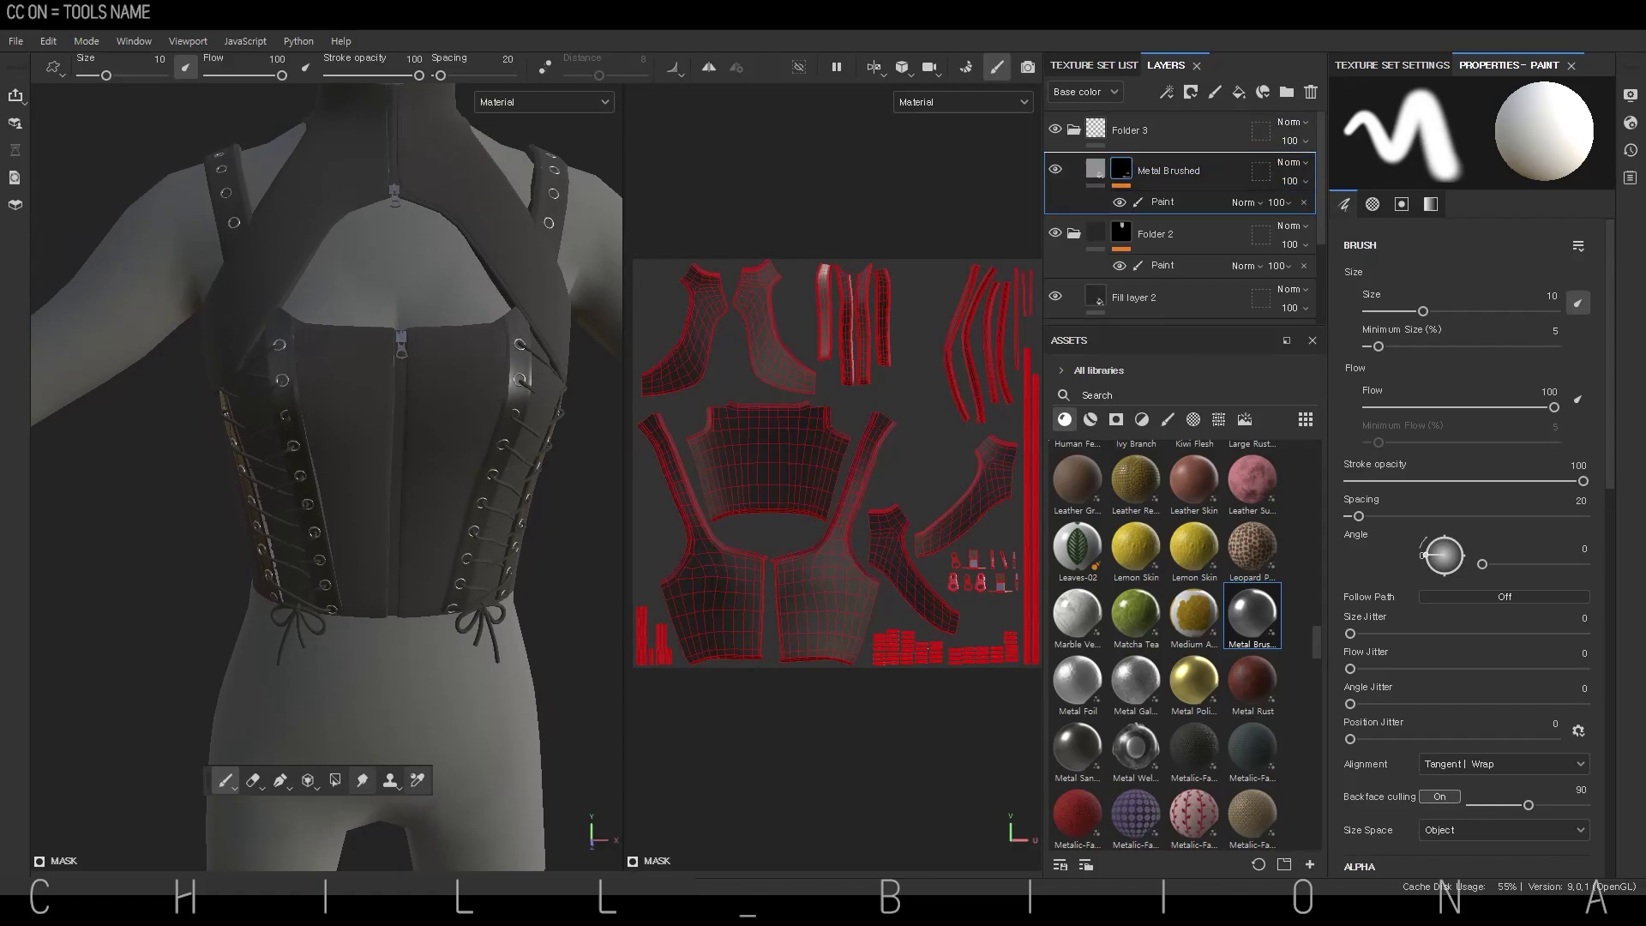
Set Fill layer 3's Metallic to 1 and hide it behind a black mask
right_click(1098, 170)
click(1175, 38)
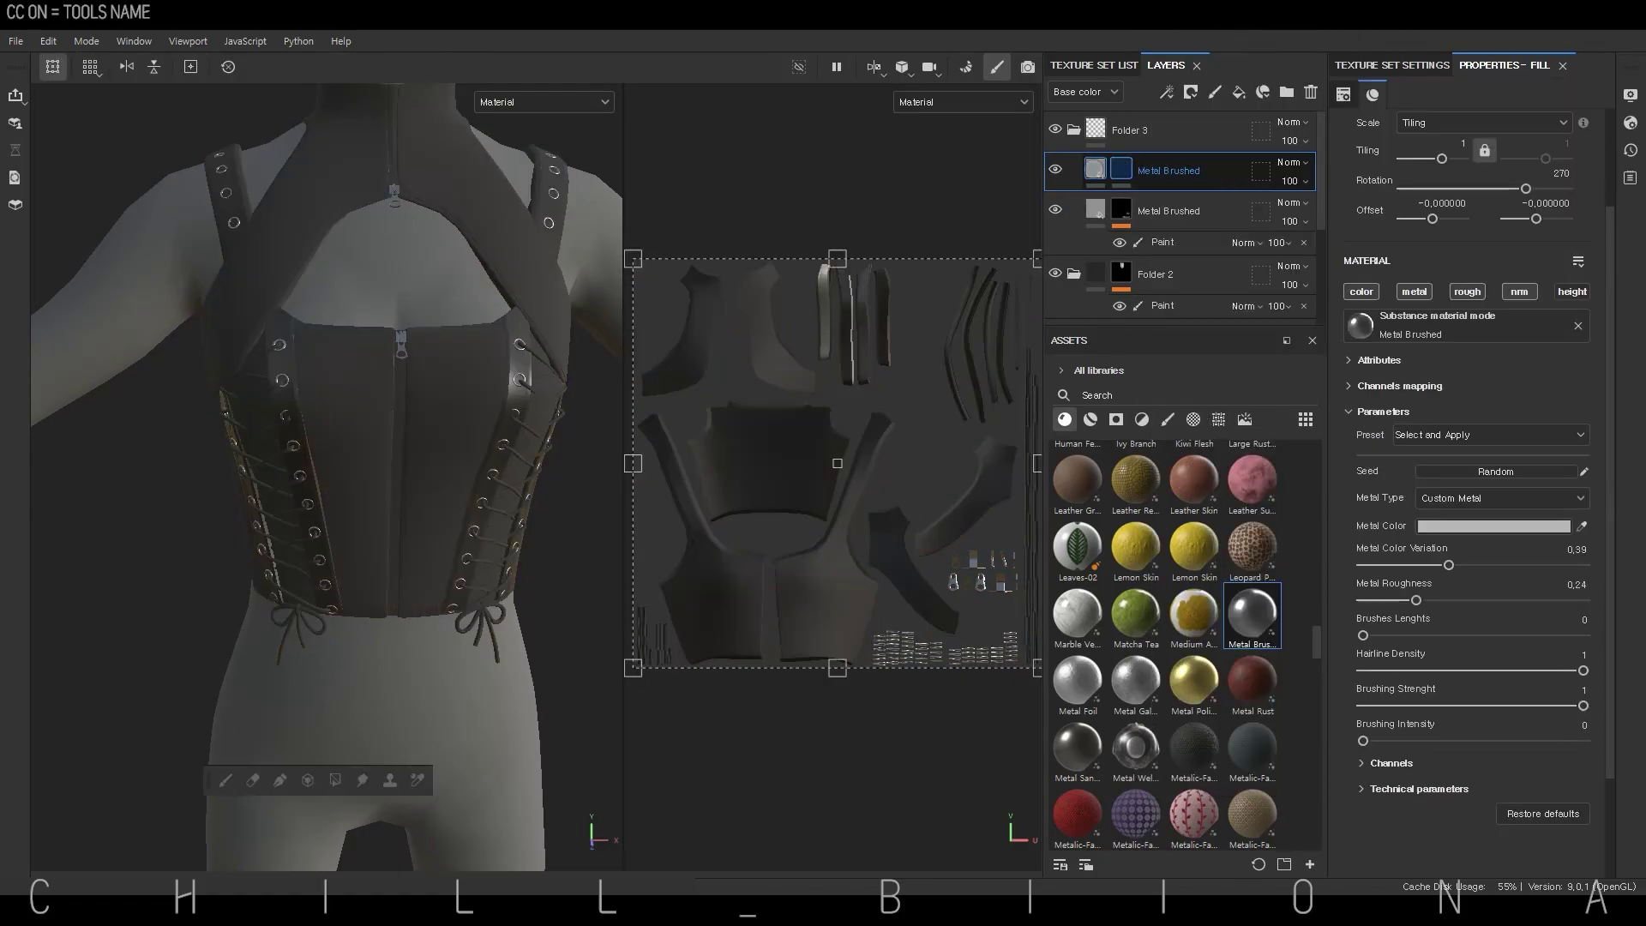
click(1167, 419)
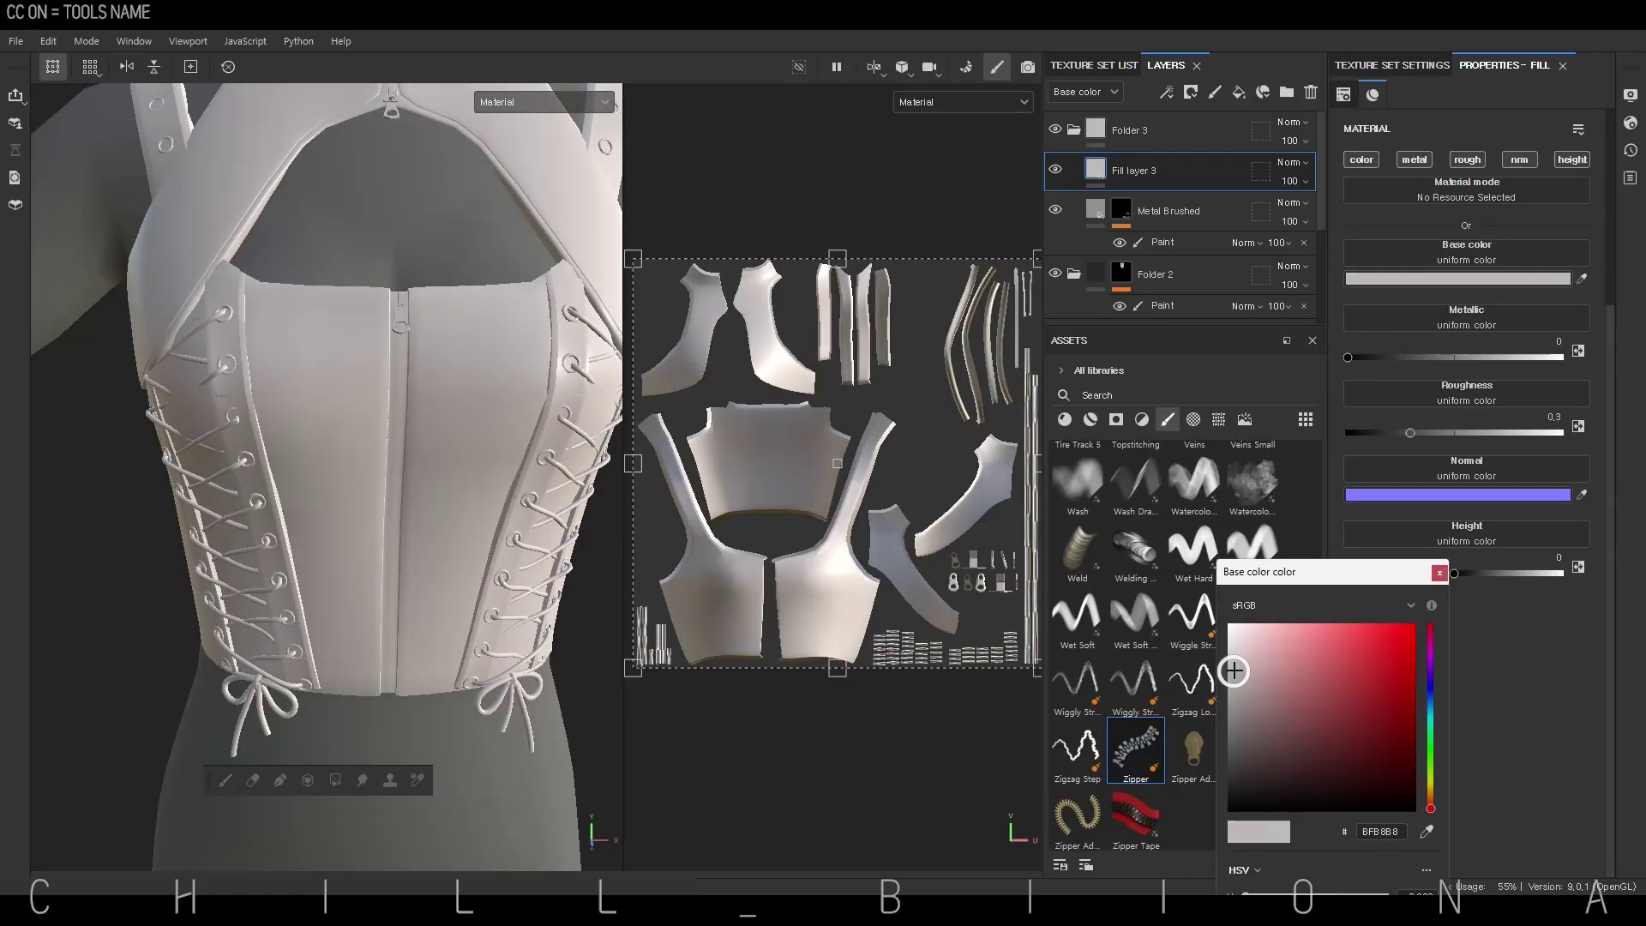
drag(1348, 357, 1560, 357)
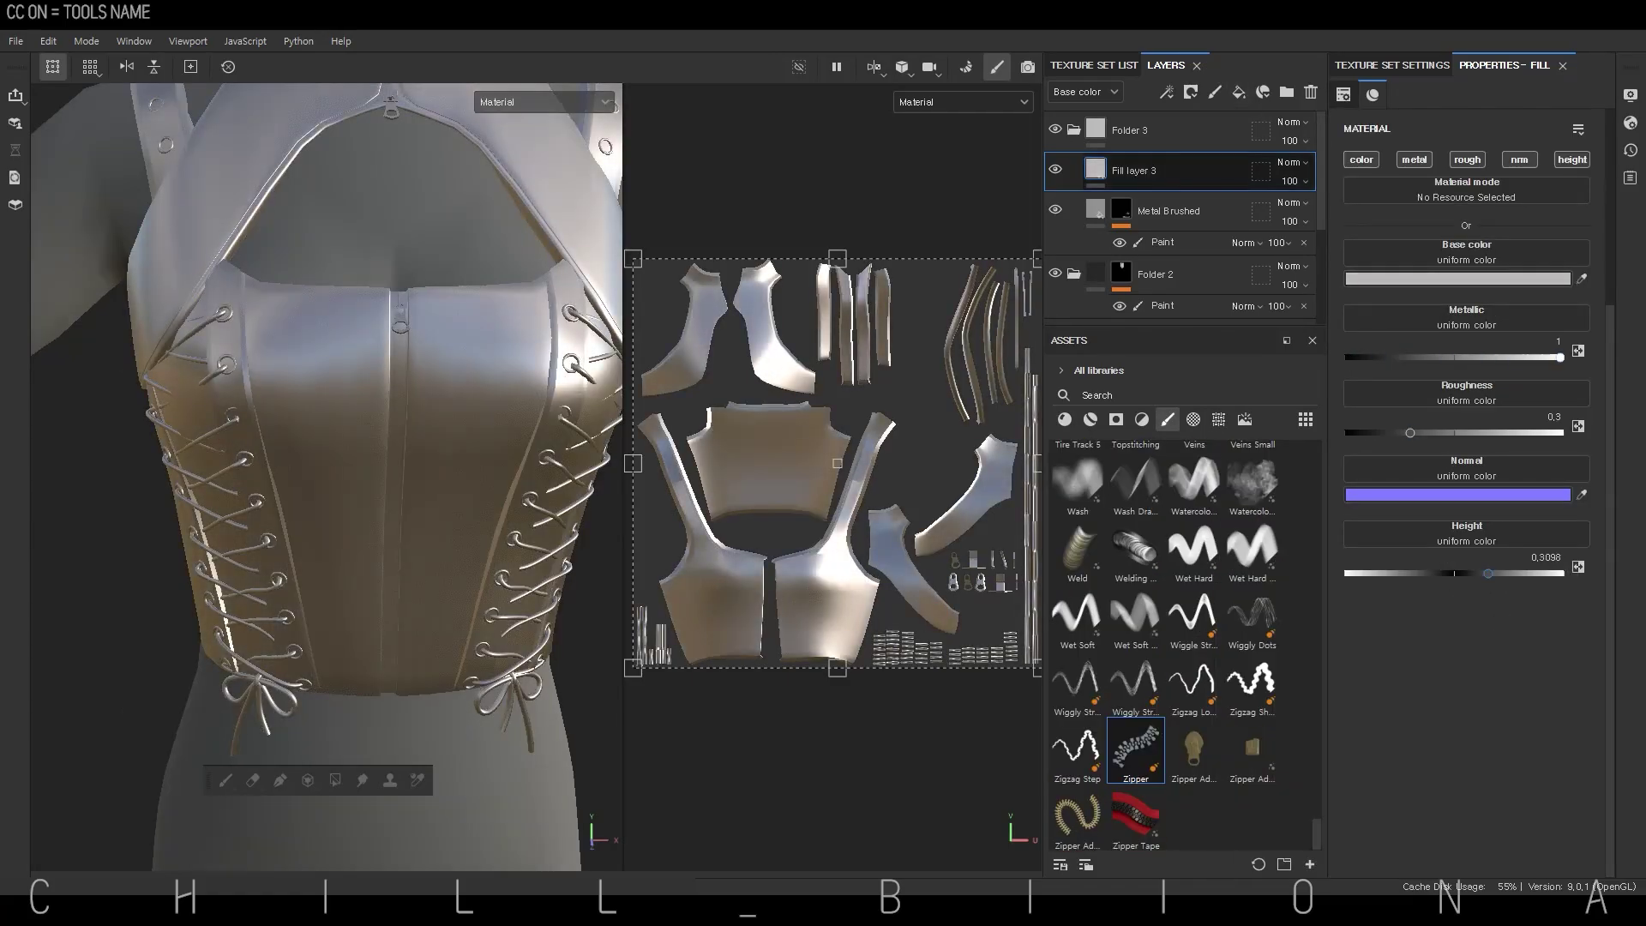
right_click(1097, 170)
click(1191, 259)
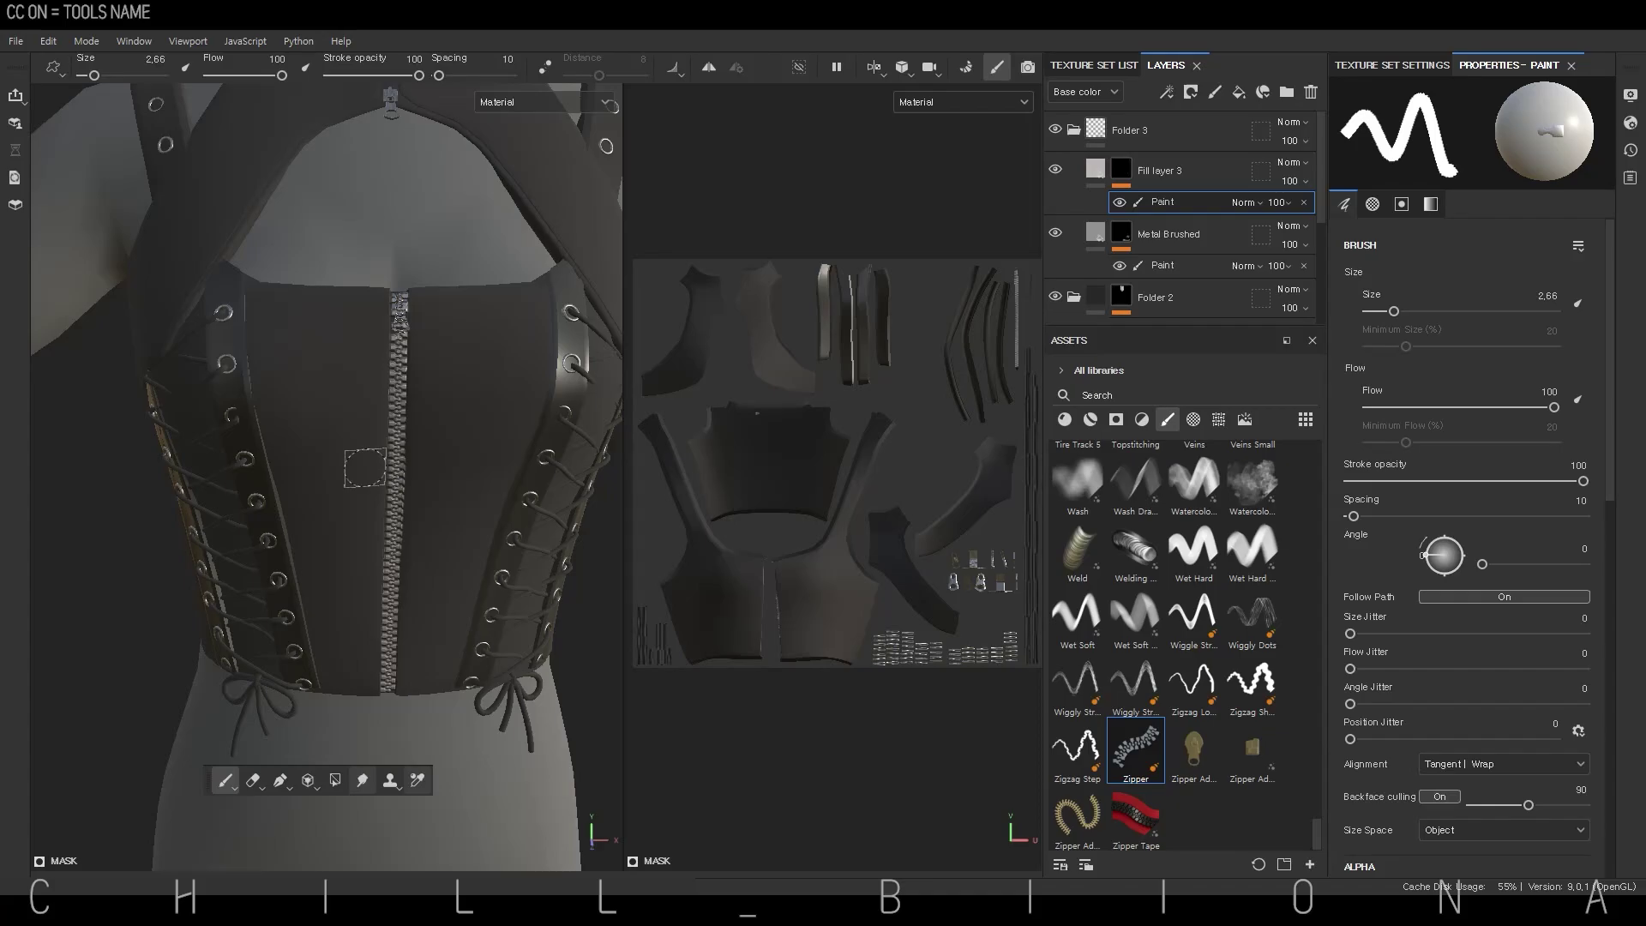
Move the metal zipper layer below Metal Brushed and set the Zipper brush spacing to 12
drag(1166, 169, 1166, 251)
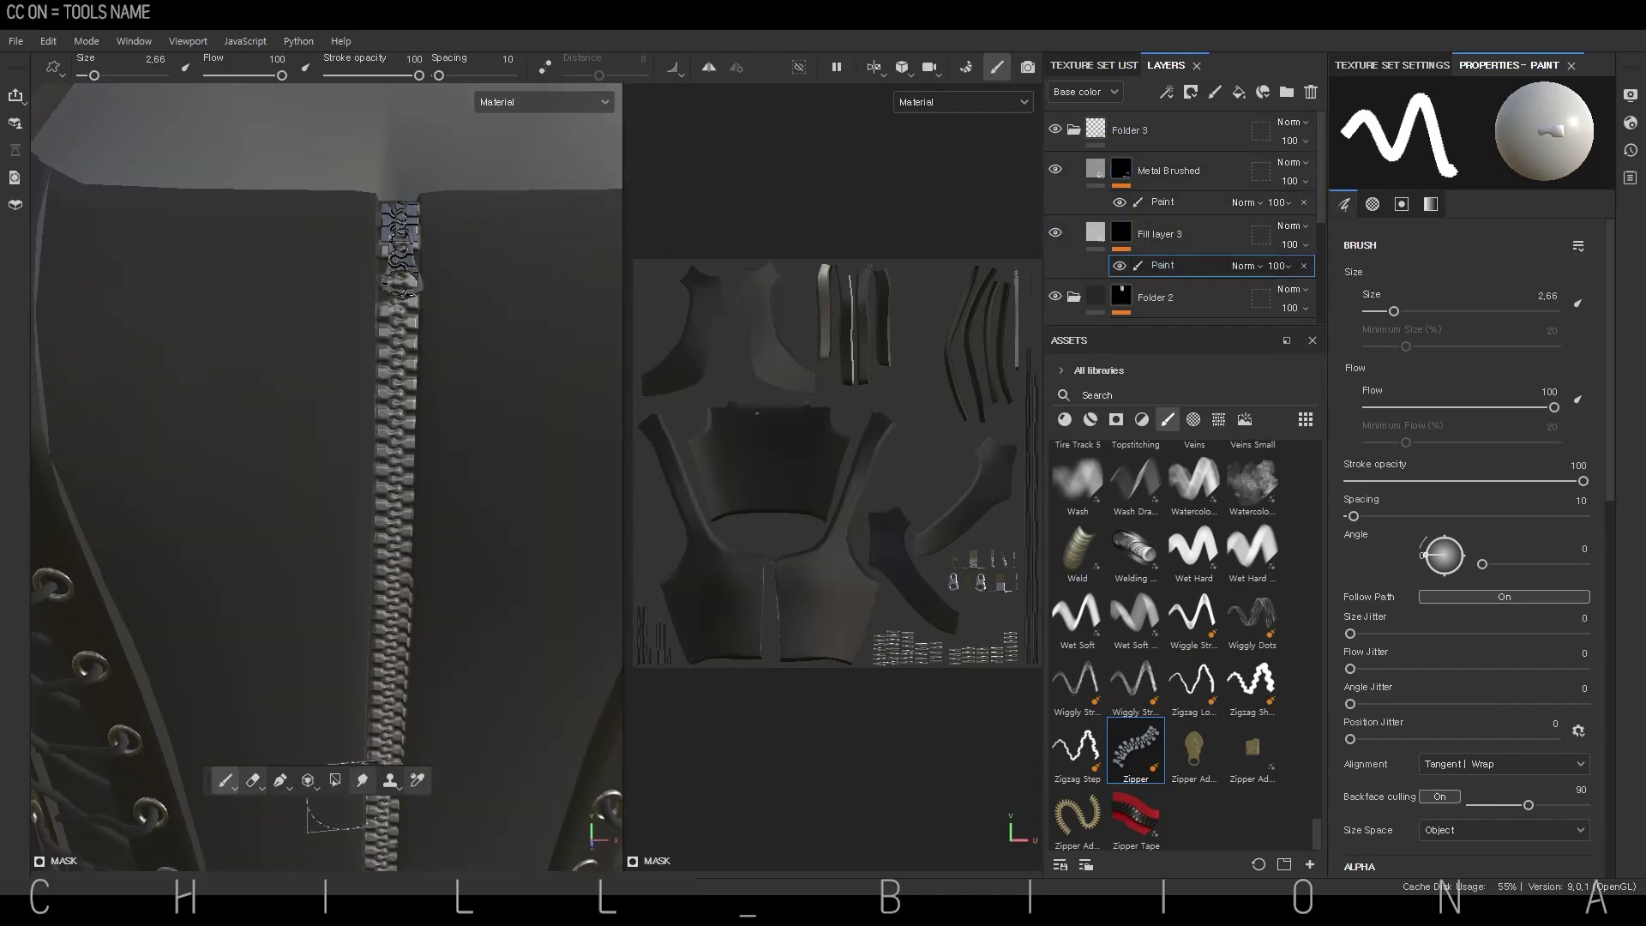
key(e)
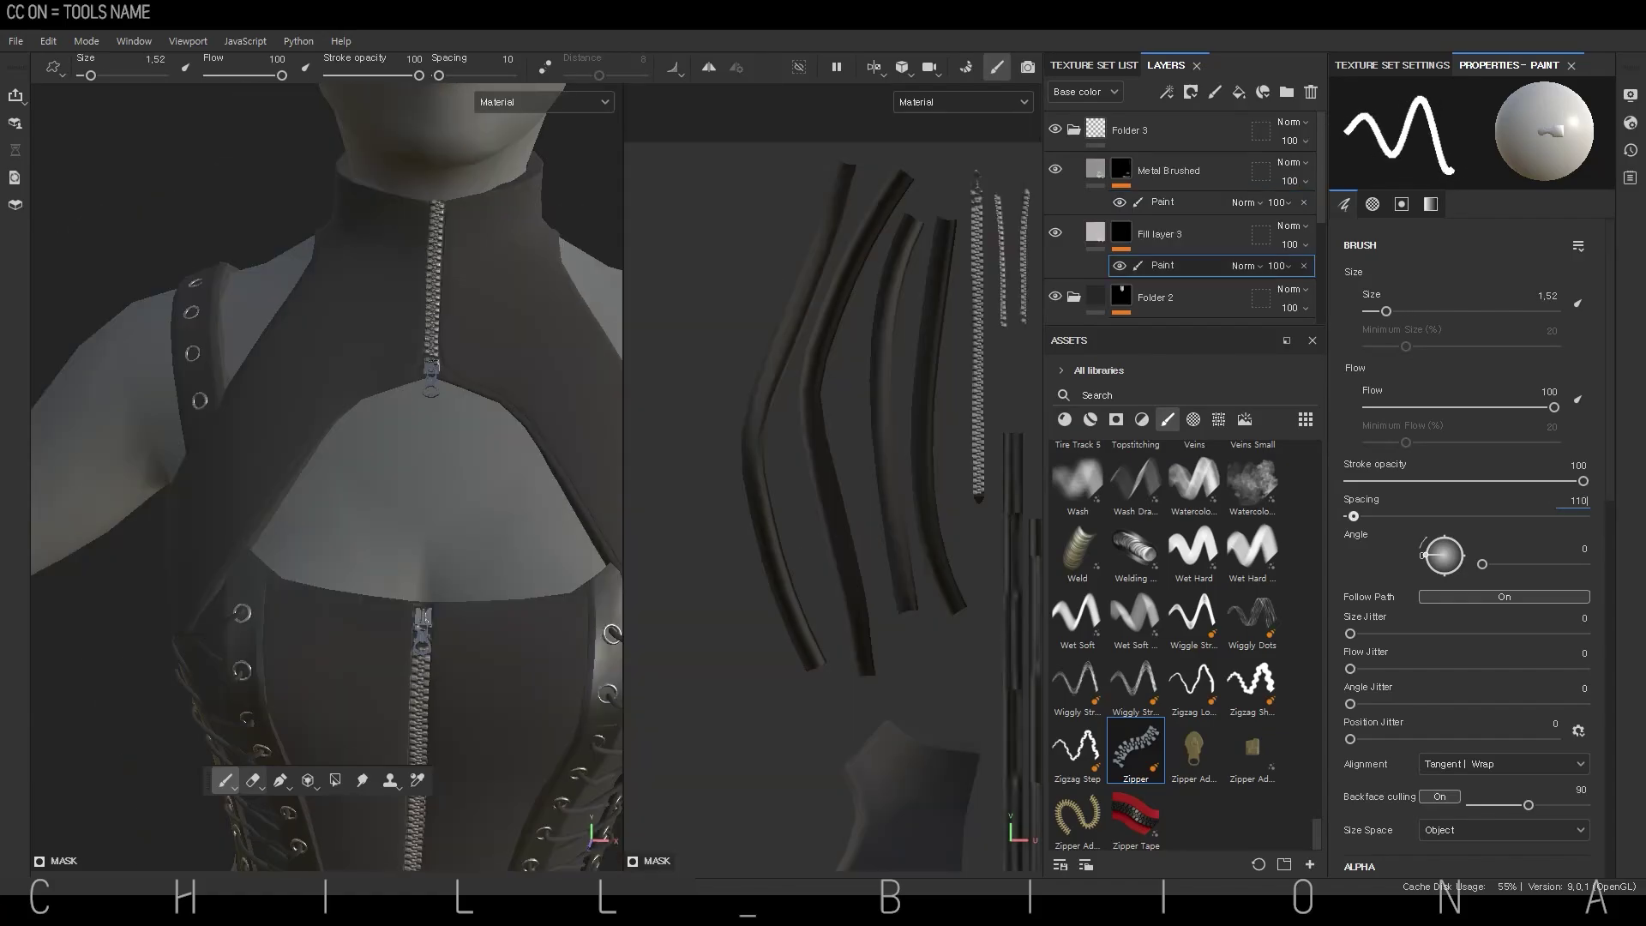
key(BackSpace)
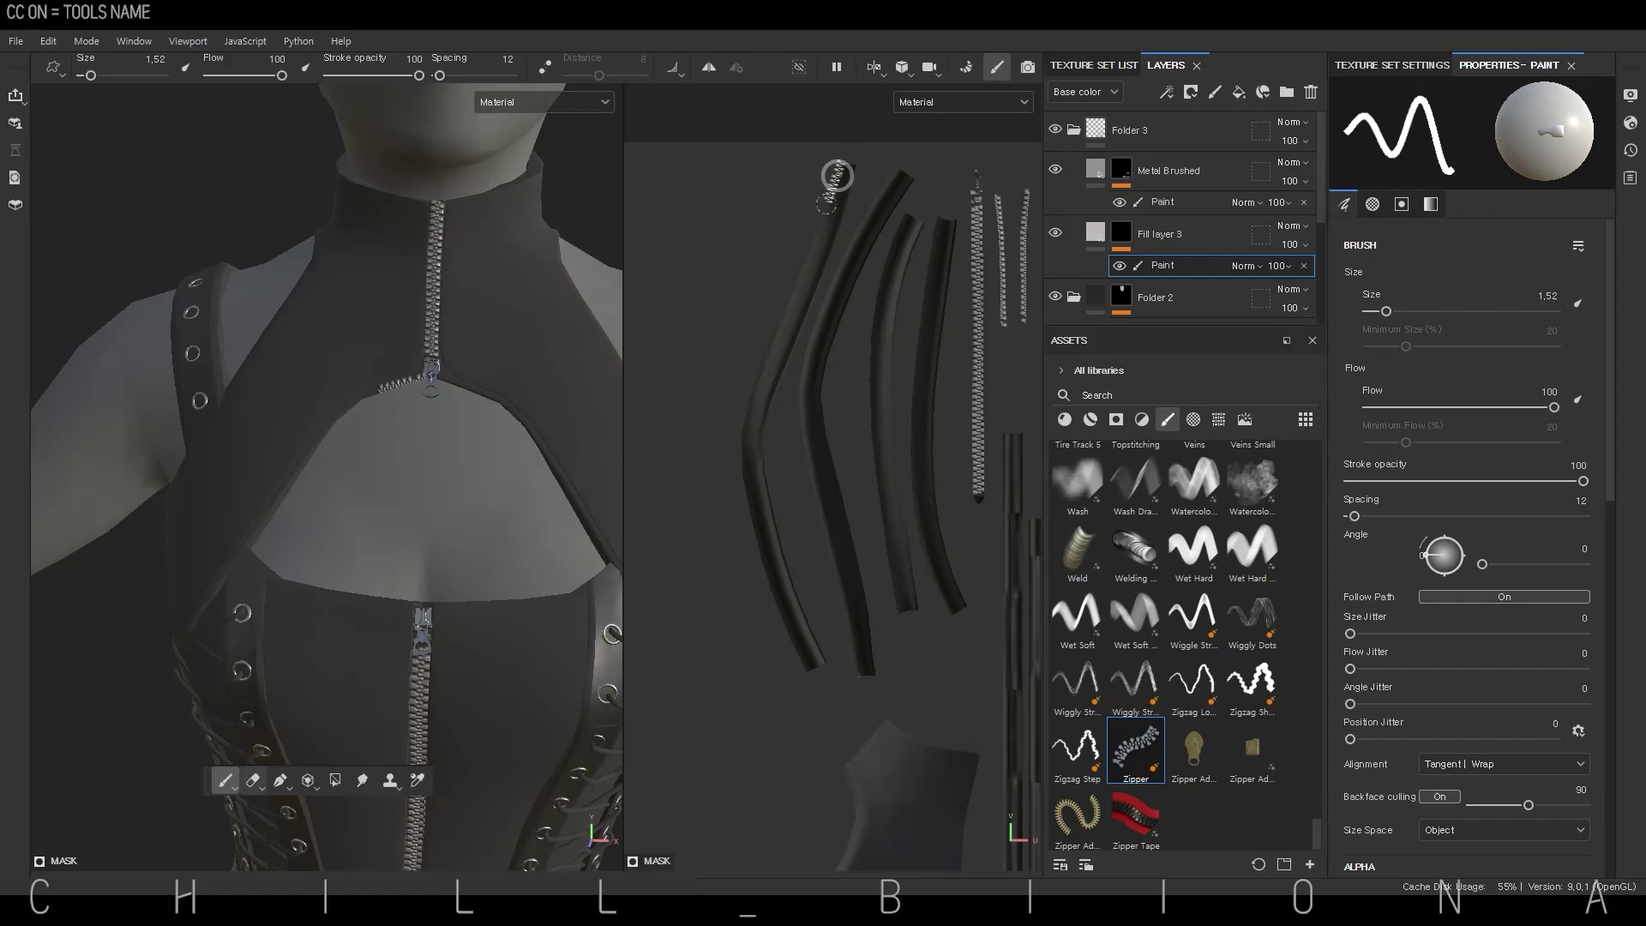
key(ctrl+z)
Paint zipper strokes along both neckline edges
drag(835, 167, 814, 243)
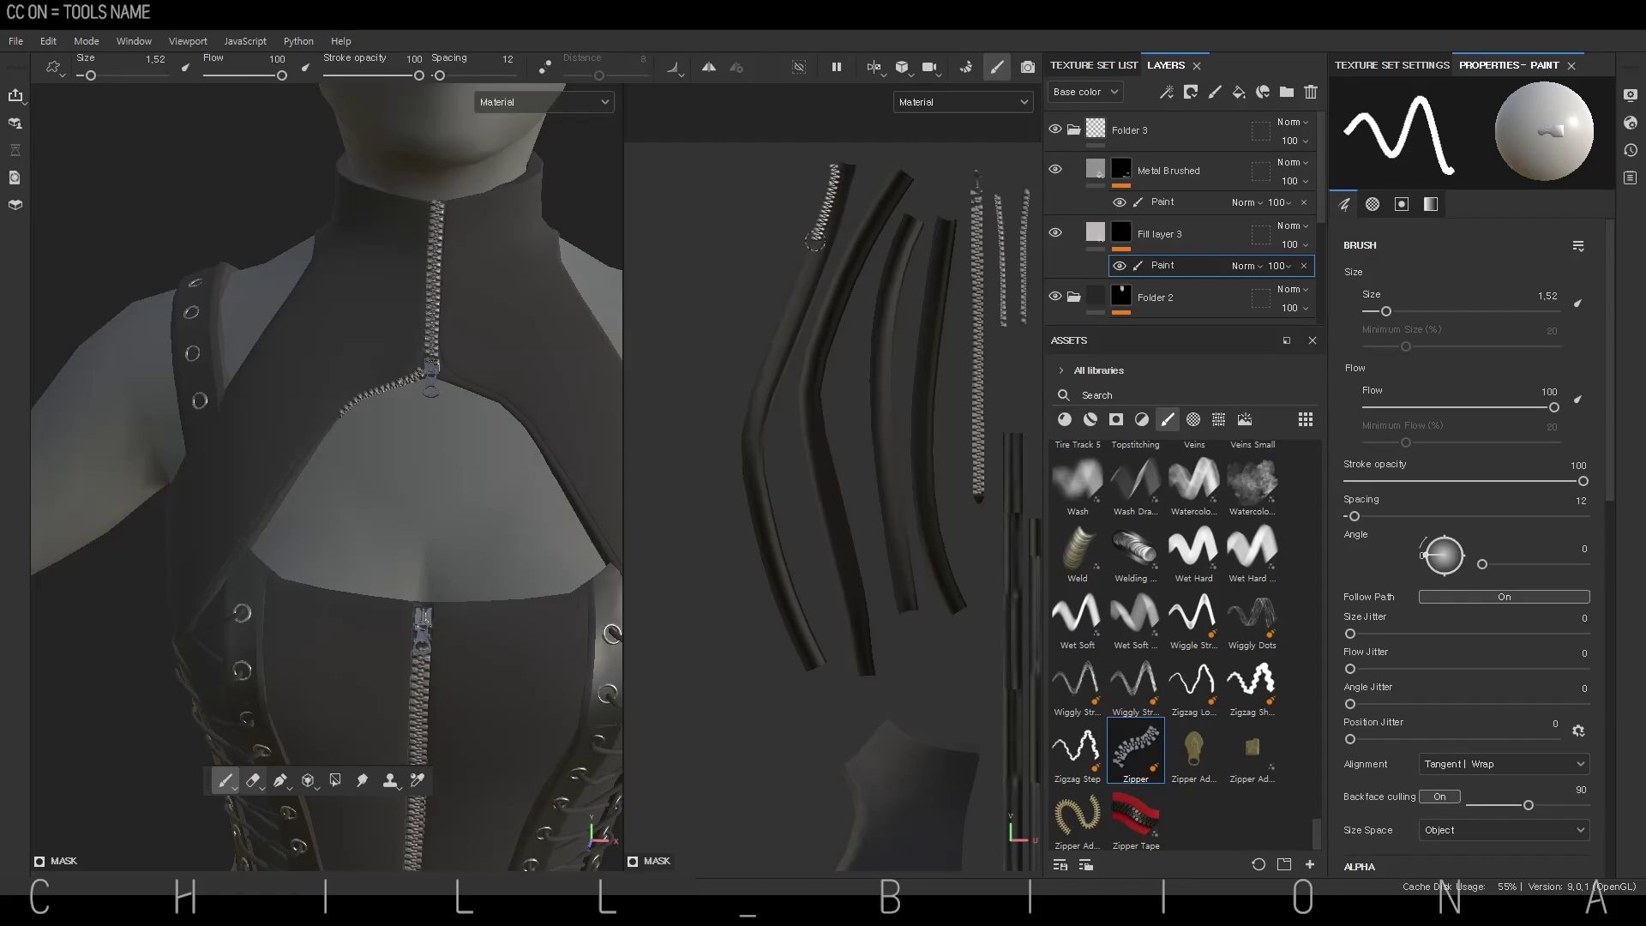
drag(784, 308, 769, 358)
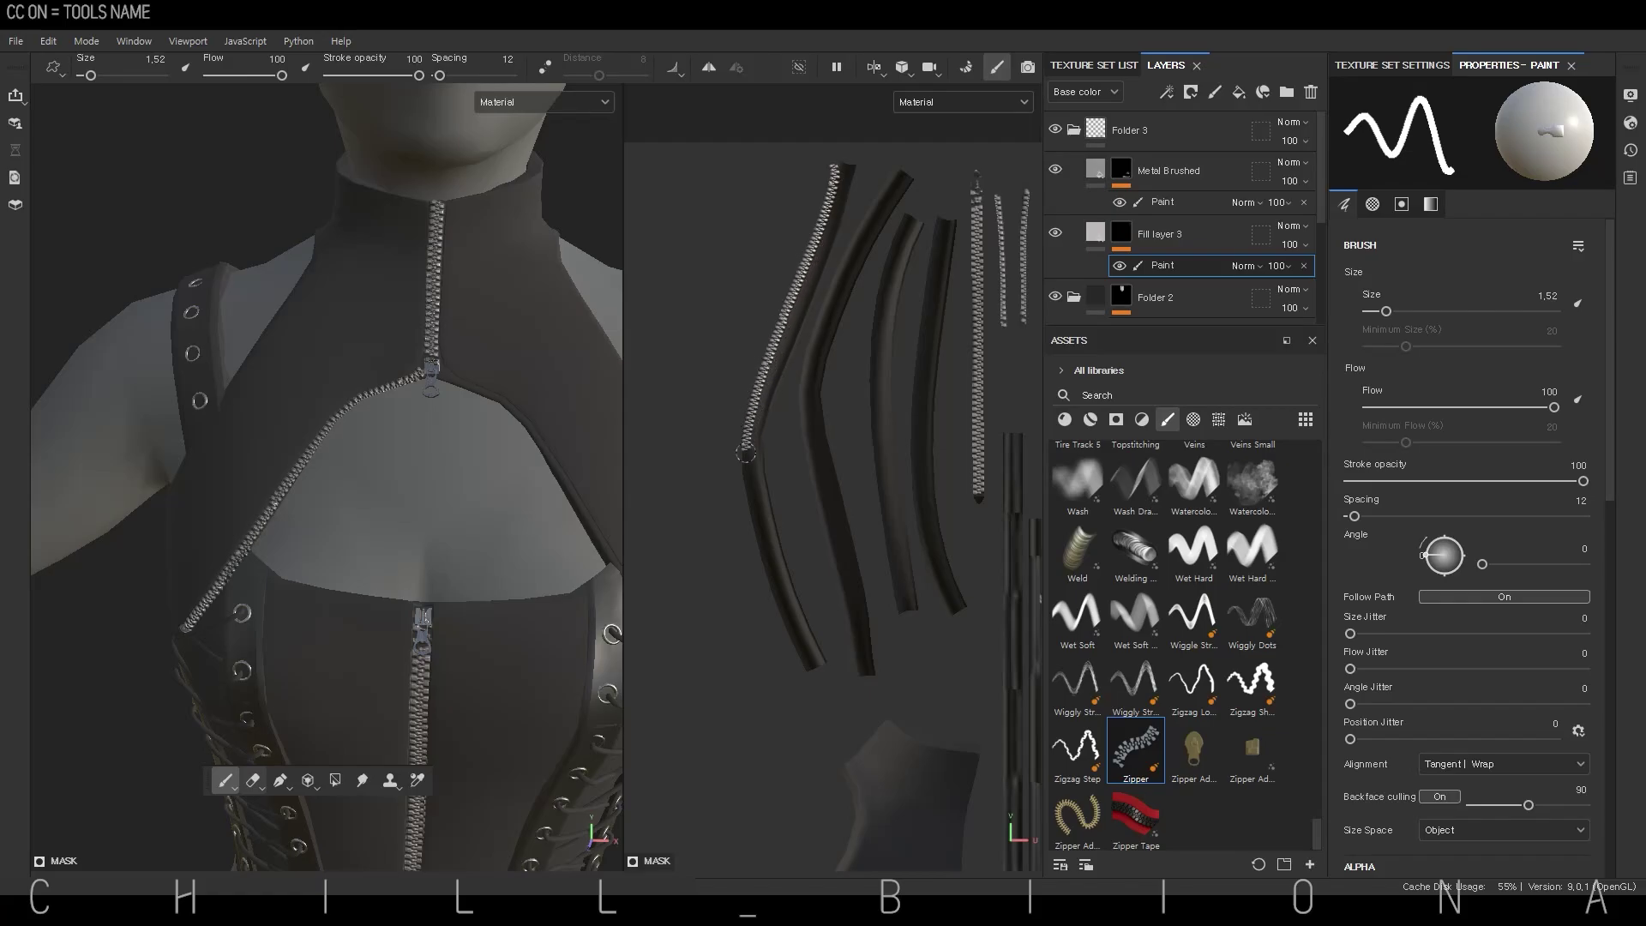
key(ctrl+z)
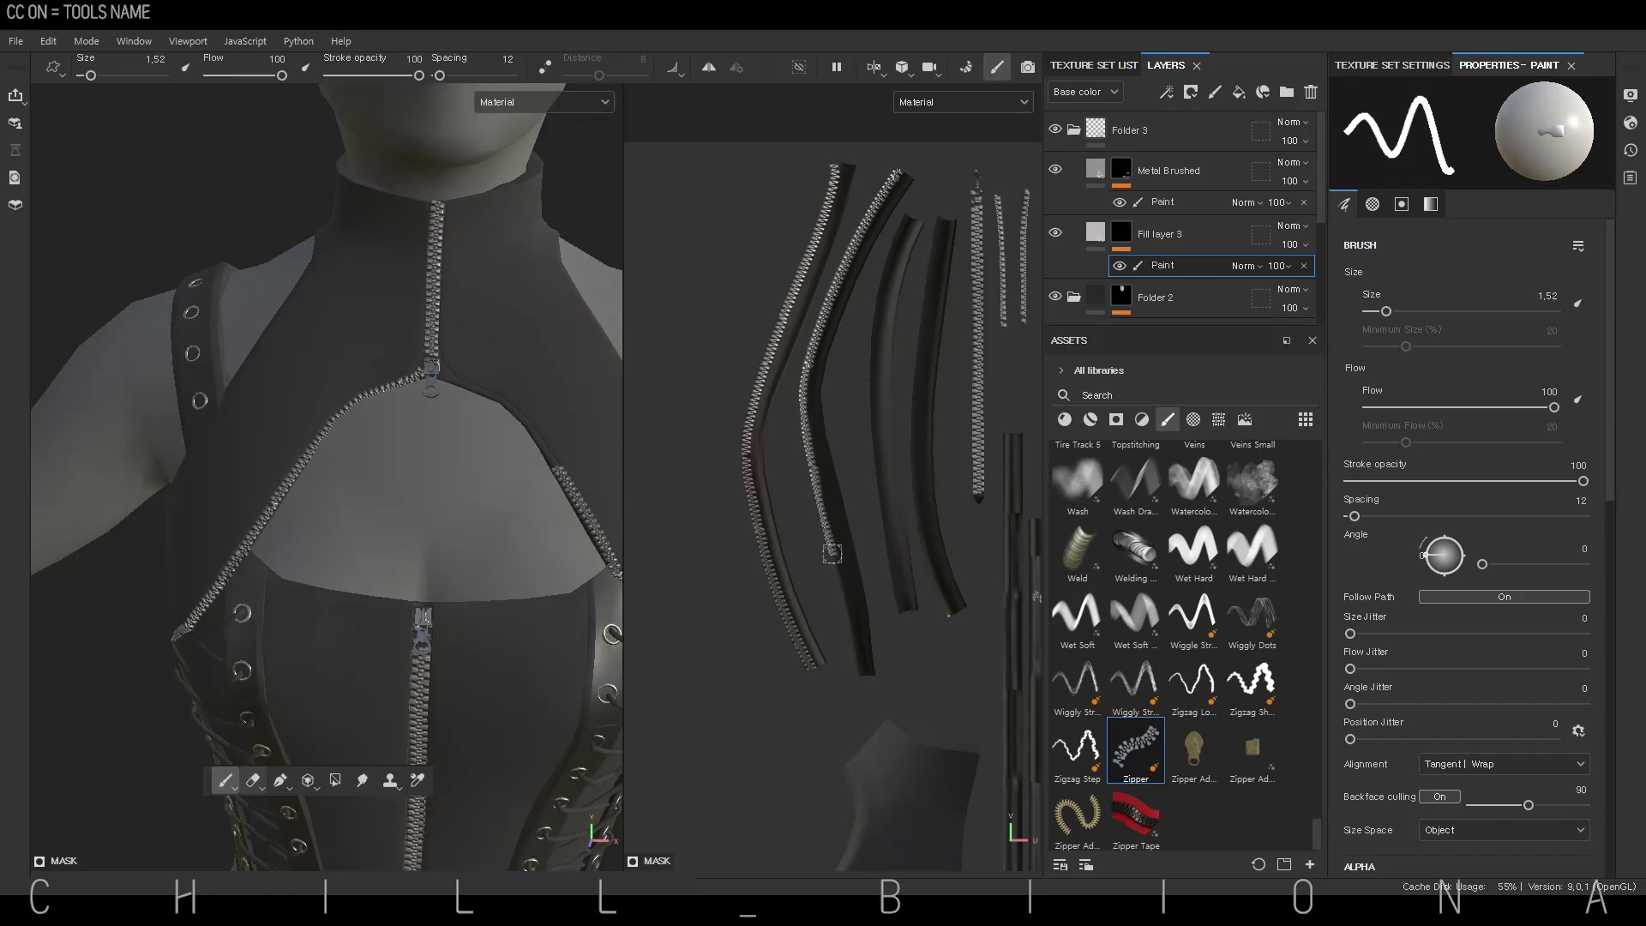
drag(815, 482, 854, 657)
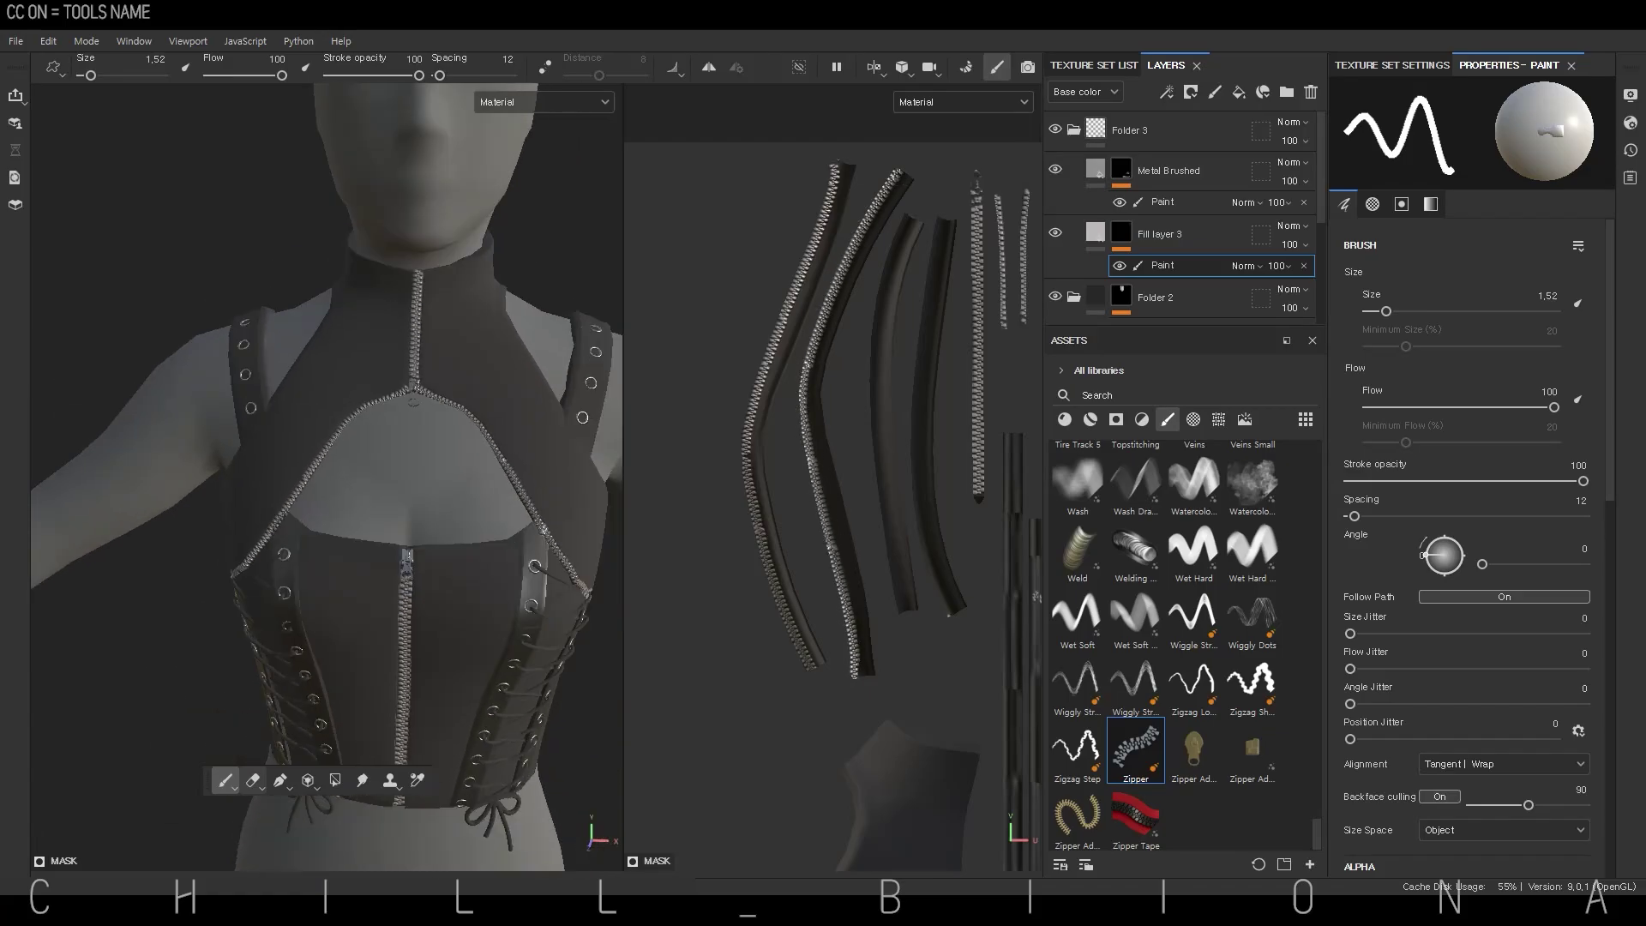
Paint a zipper down the shoulder strap piece
alt+drag(386, 429, 255, 333)
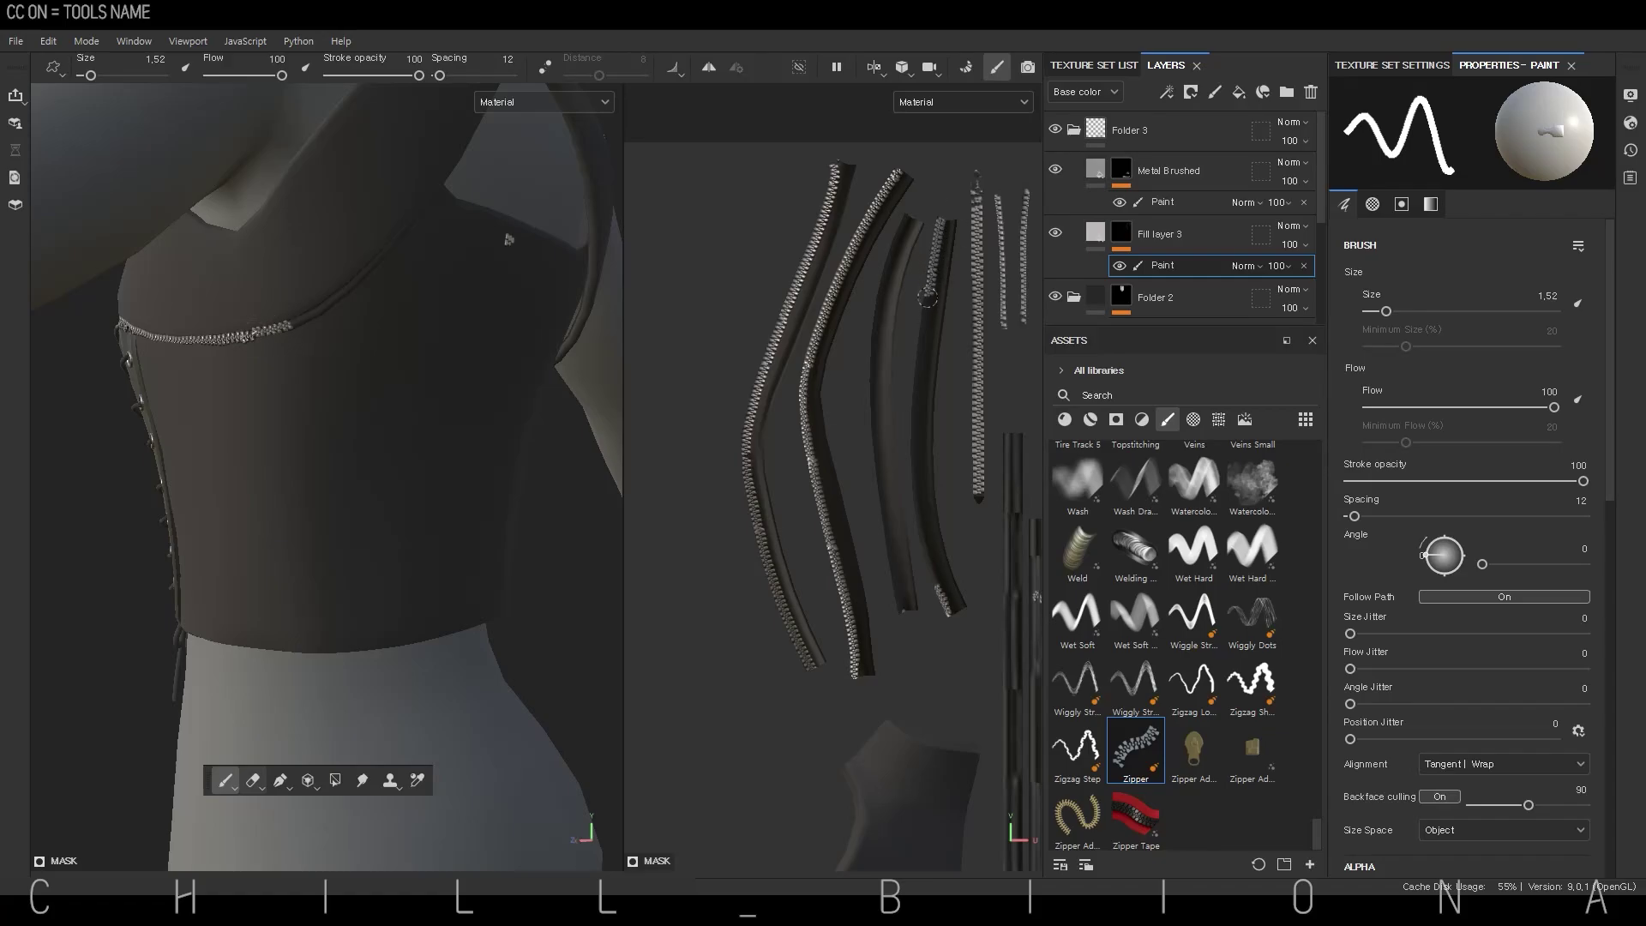
mouse_move(317, 307)
alt+mouse_down()
mouse_move(458, 561)
mouse_move(422, 342)
alt+mouse_up()
mouse_move(905, 219)
mouse_down()
mouse_move(871, 329)
mouse_move(873, 426)
mouse_up()
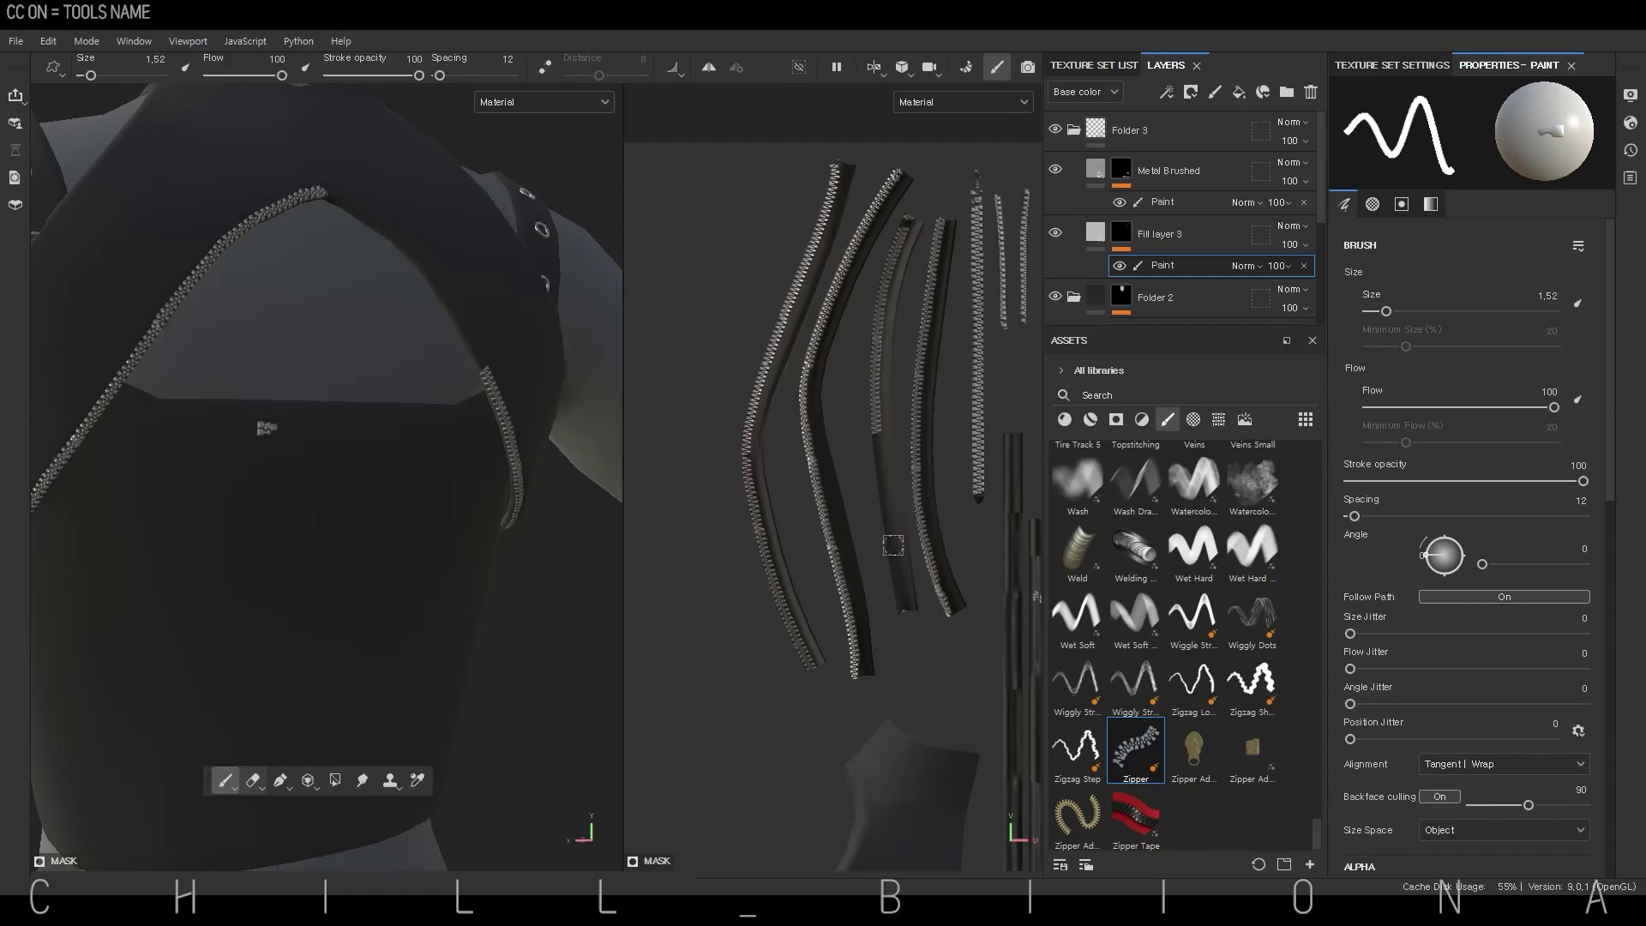
key(ctrl+z)
mouse_move(910, 215)
mouse_down()
mouse_move(874, 352)
mouse_move(883, 517)
mouse_up()
key(ctrl+z)
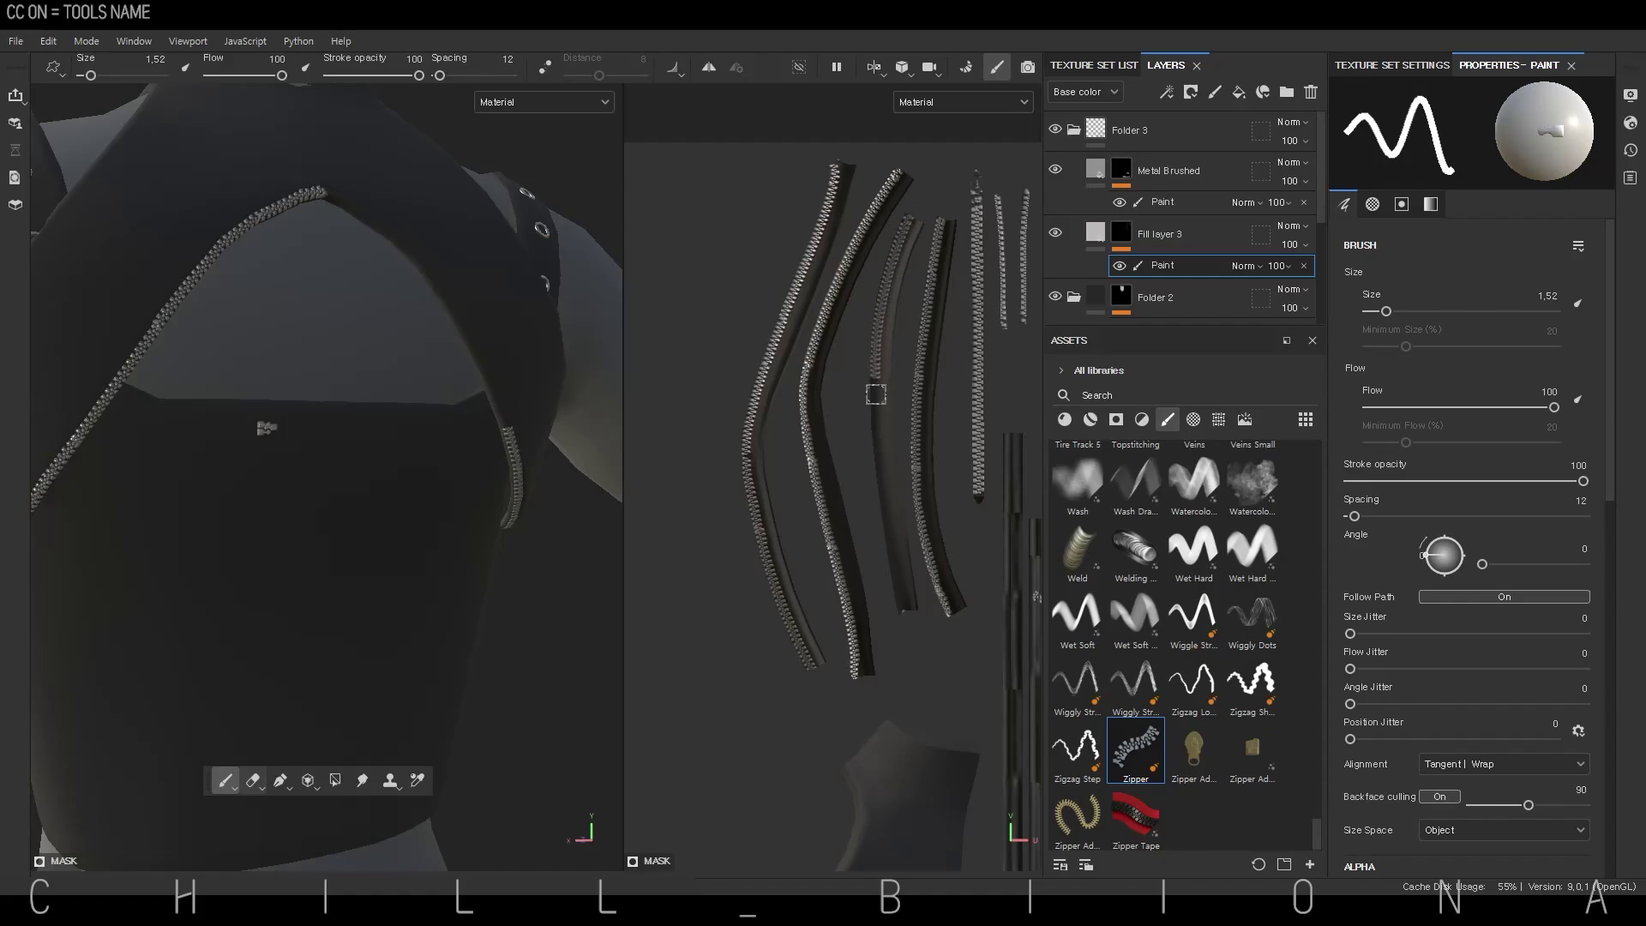
drag(874, 369, 906, 624)
Lower Fill layer 2's roughness from 0.3 to about 0.27
key(e)
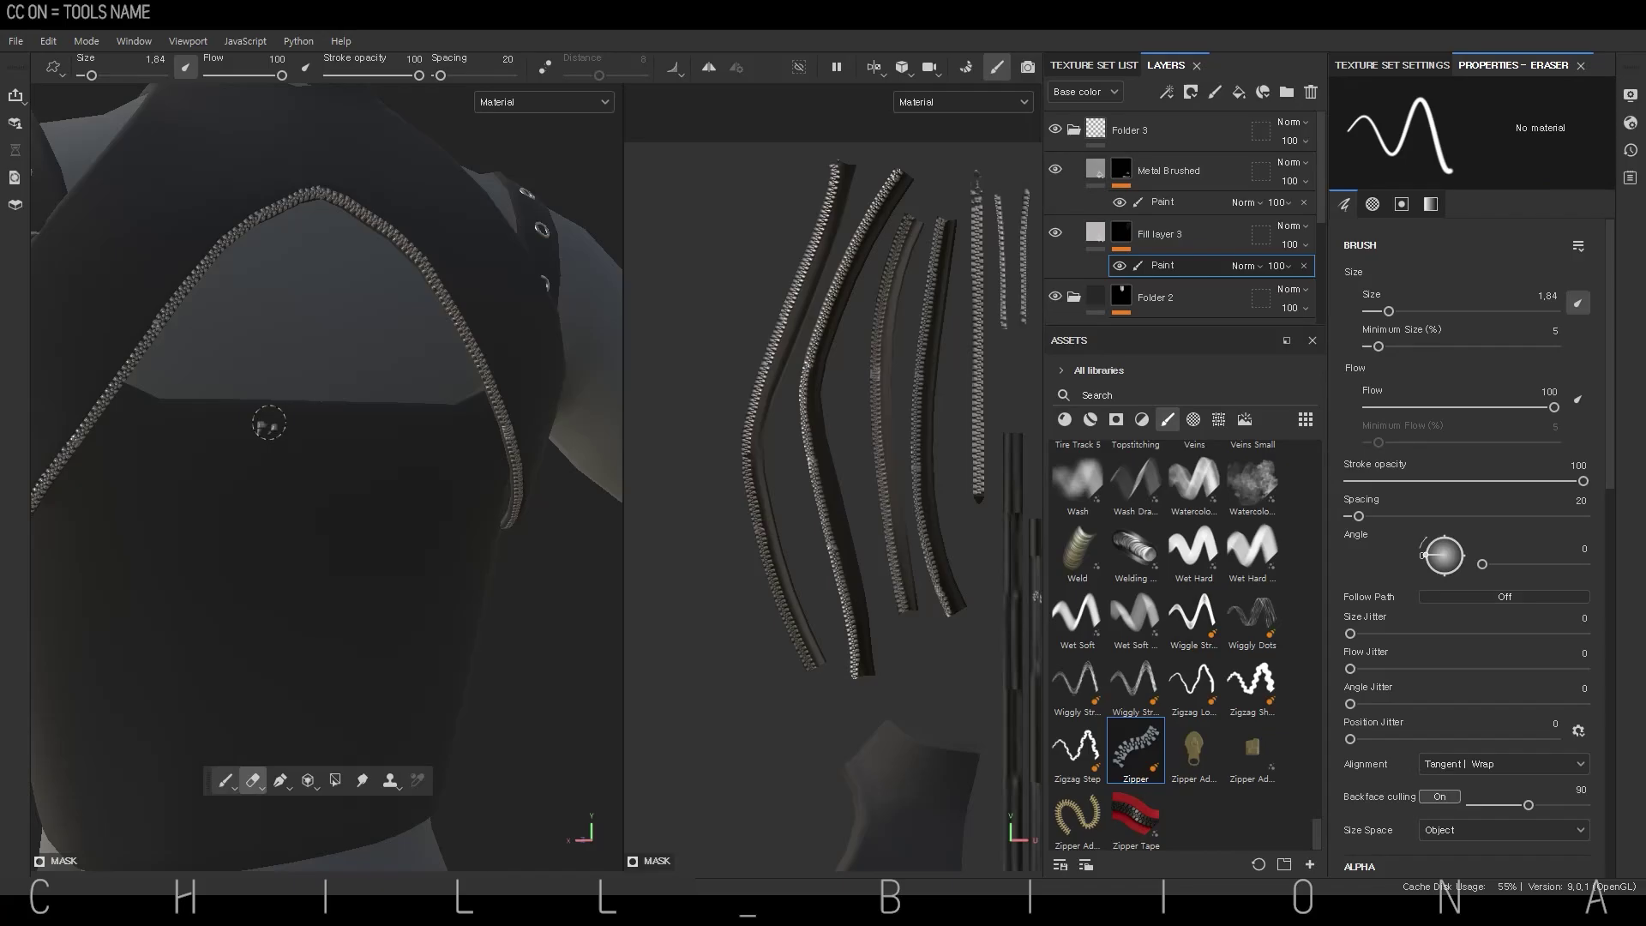
key(f)
mouse_move(173, 639)
alt+mouse_down()
mouse_move(579, 673)
mouse_move(489, 524)
mouse_move(540, 596)
mouse_move(453, 579)
alt+mouse_up()
scroll(540, 596, down, 3)
scroll(540, 597, up, 3)
scroll(453, 579, down, 2)
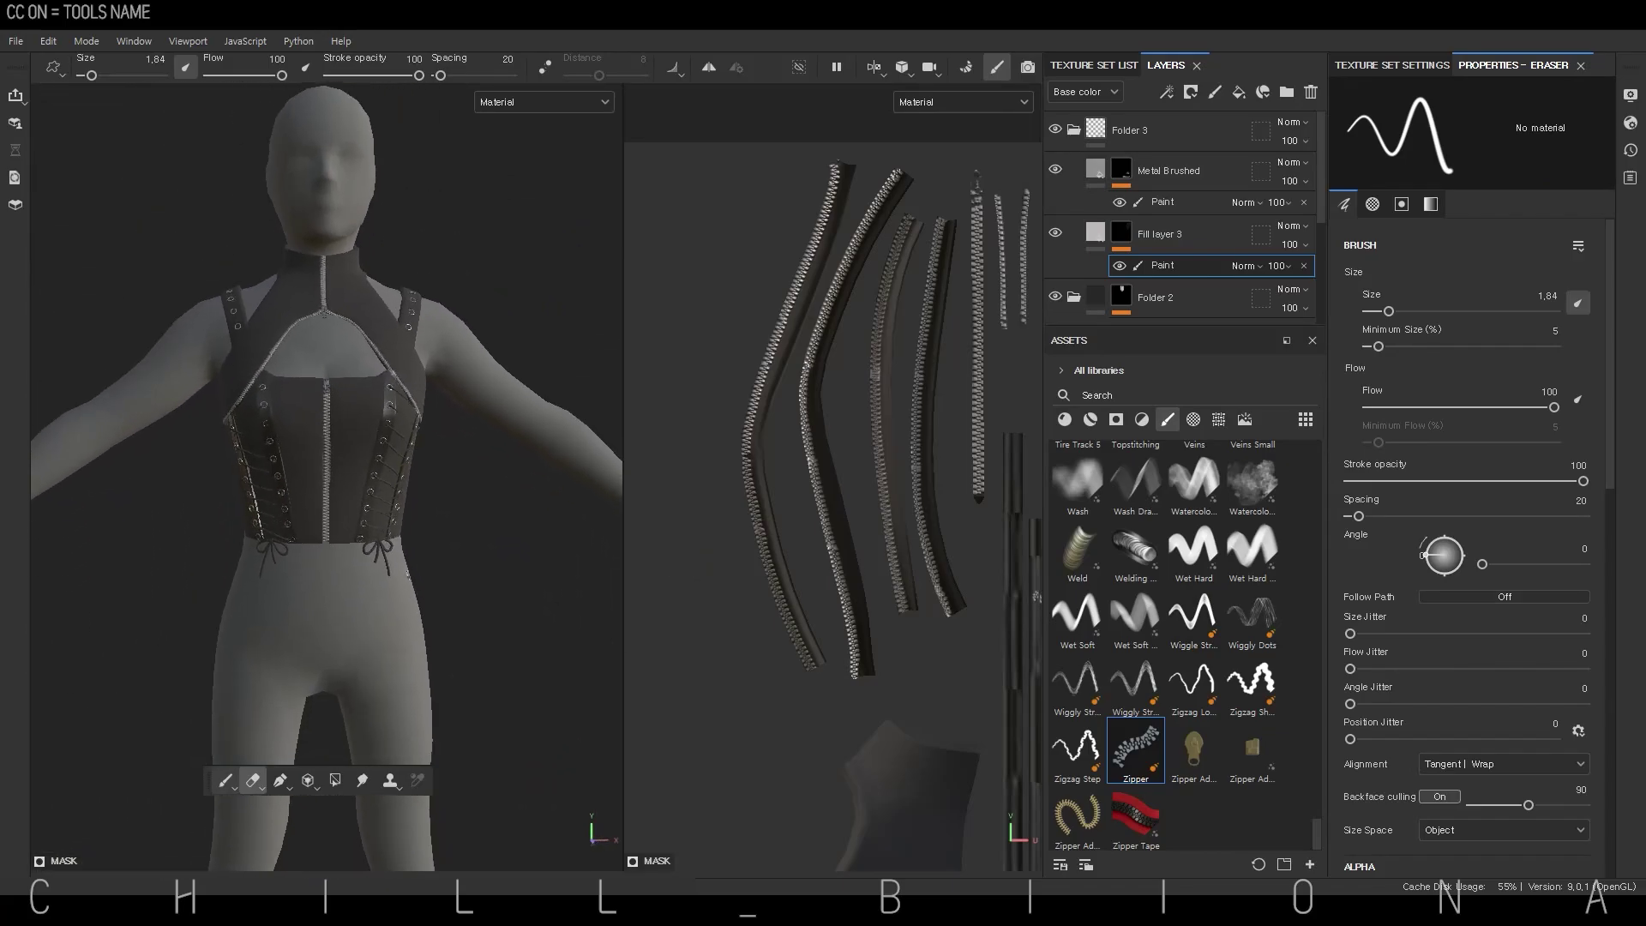
alt+drag(428, 647, 480, 639)
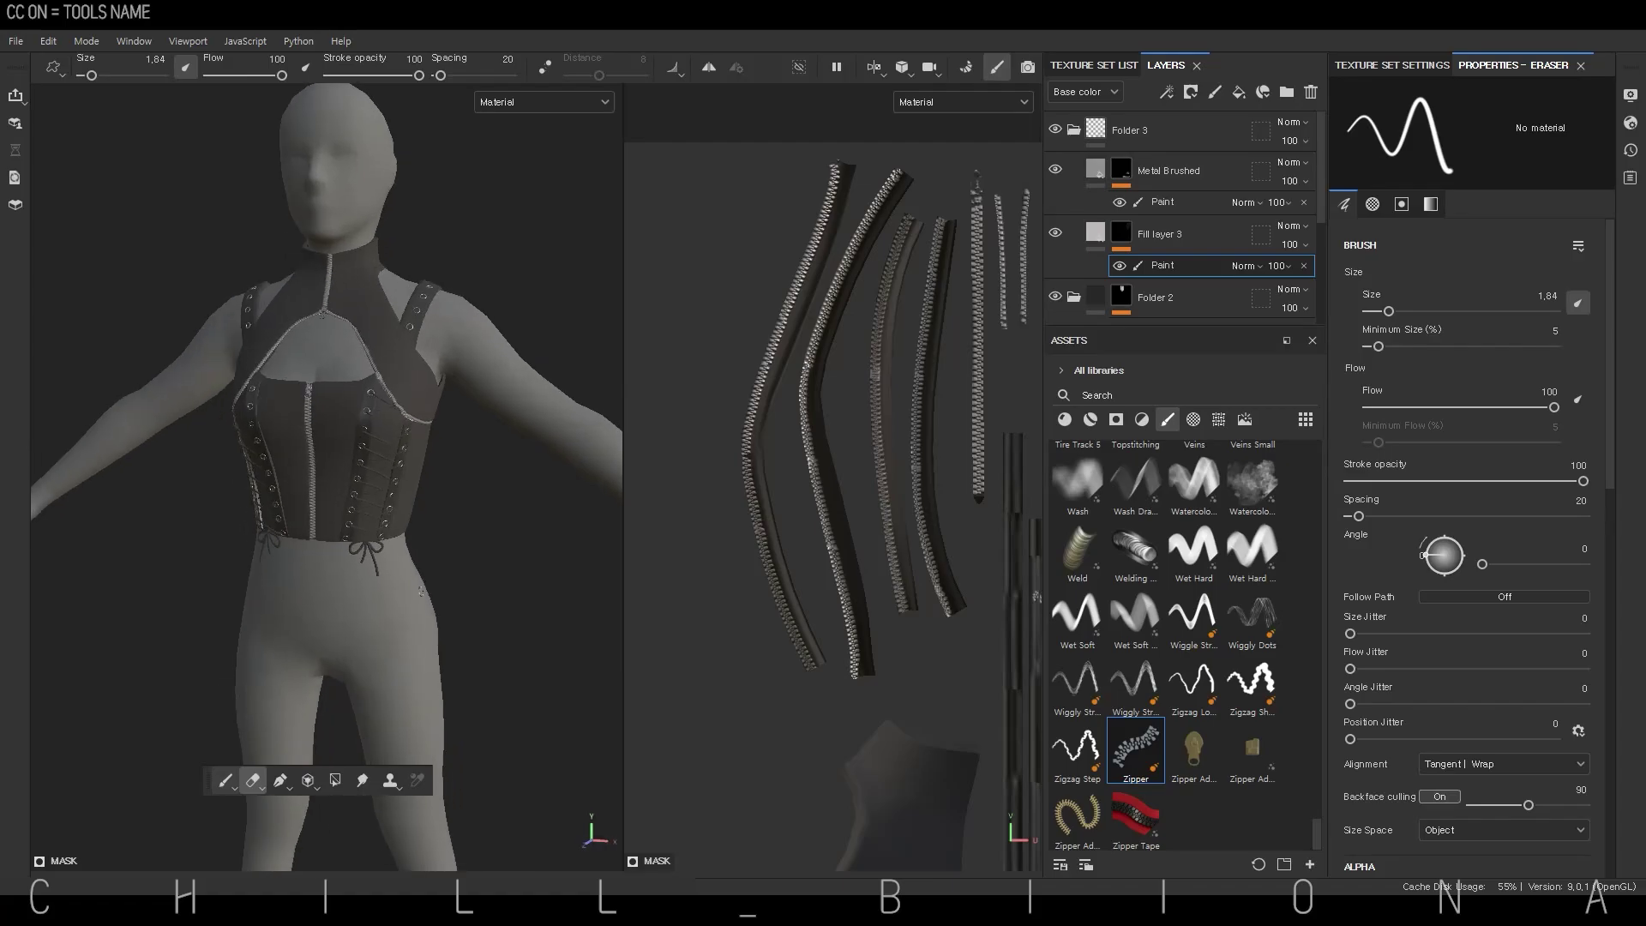
scroll(1183, 257, down, 1)
click(1140, 258)
drag(1409, 433, 1402, 433)
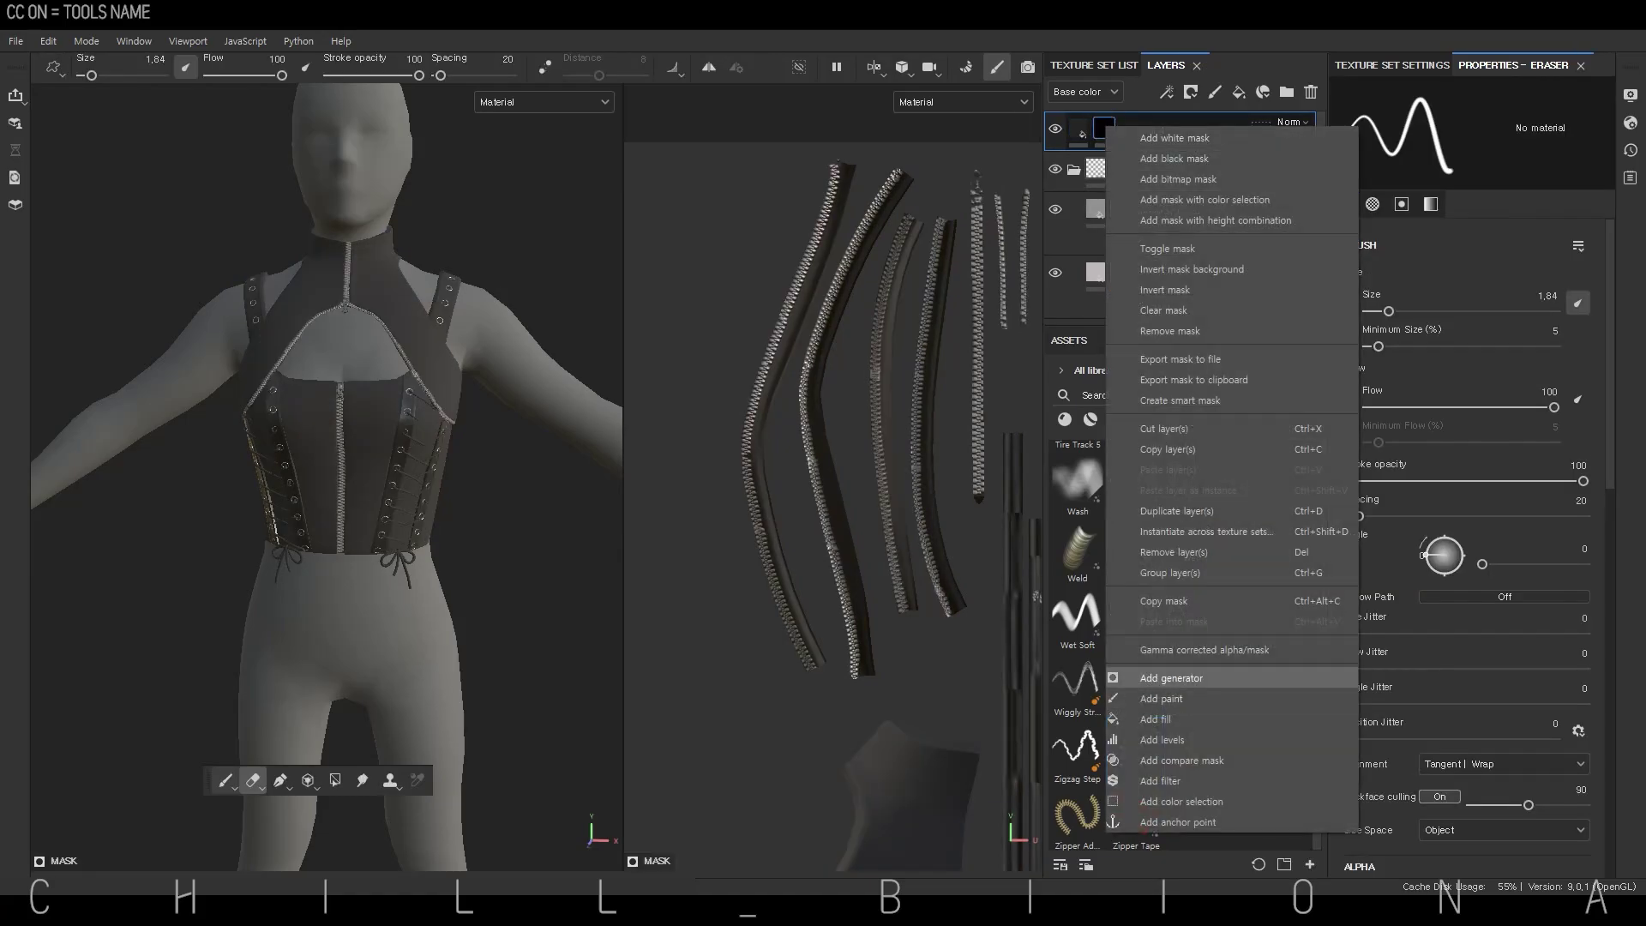
Give Fill layer 4's mask Creases Soft, then replace it with Cloth Fold Medium
drag(1194, 472, 1466, 165)
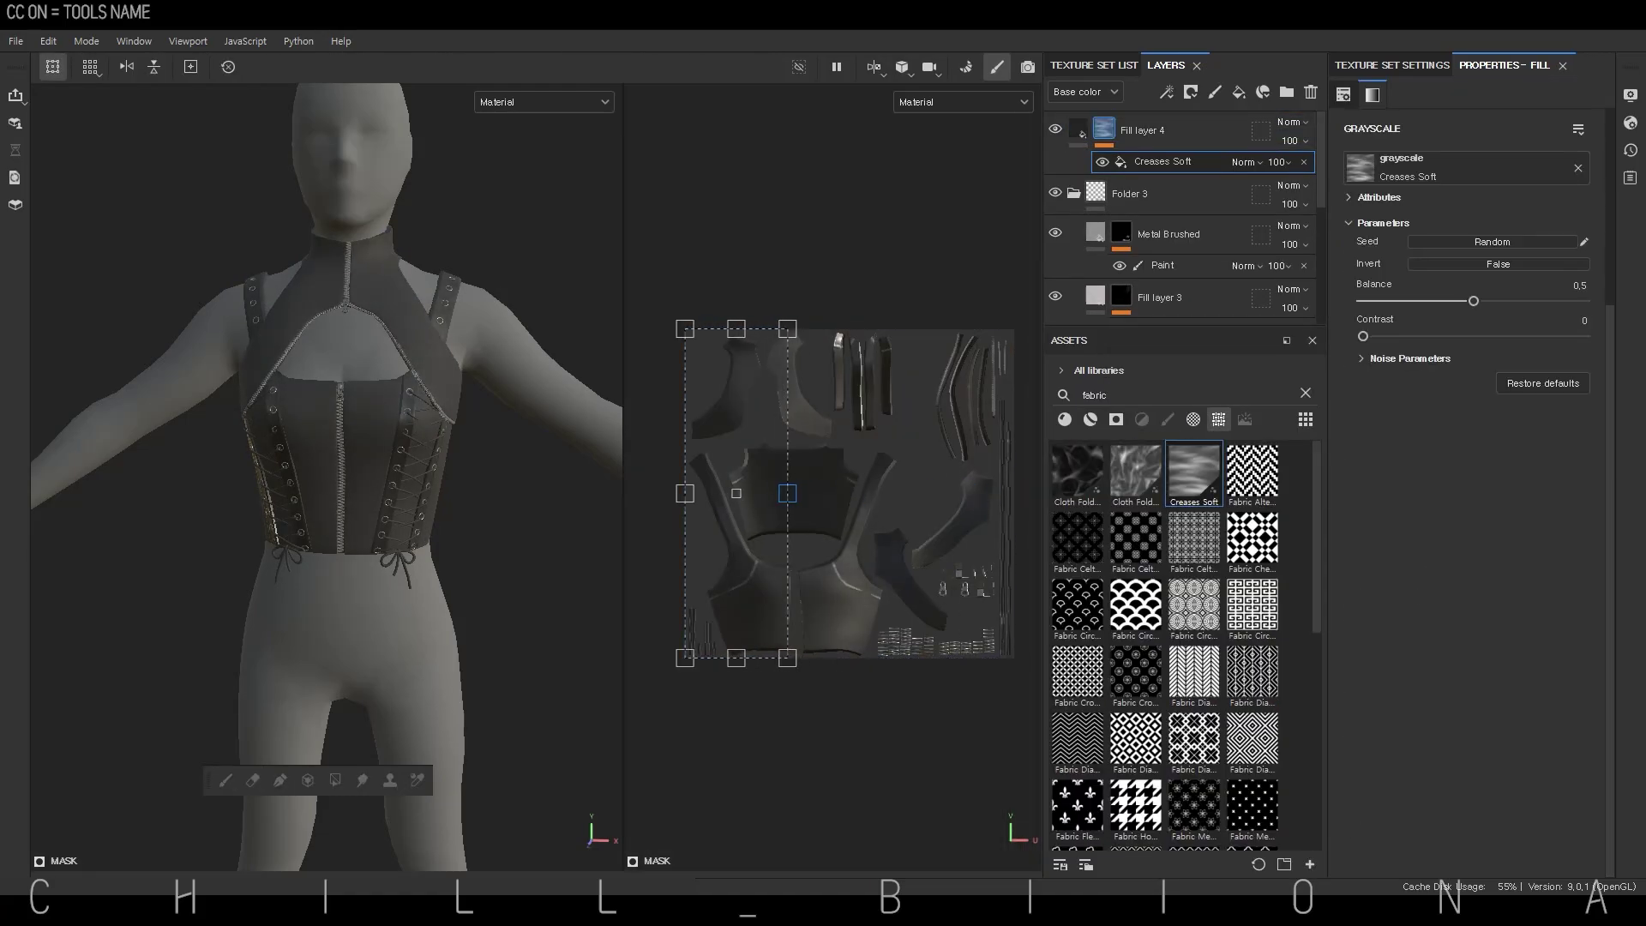
click(1104, 128)
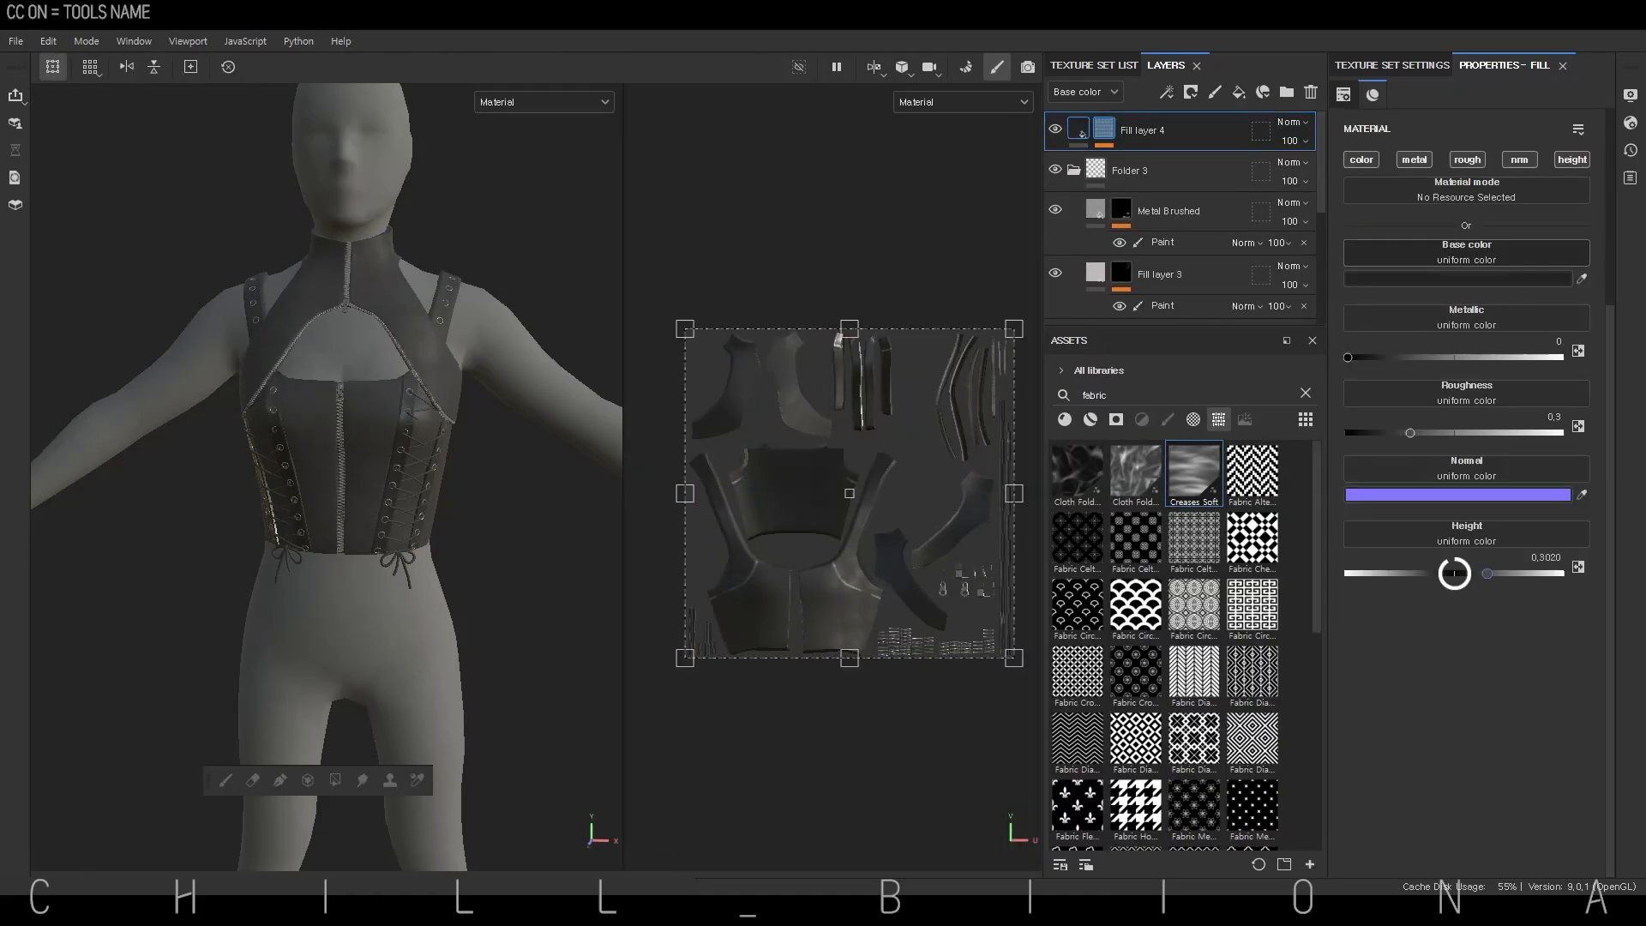
click(1079, 130)
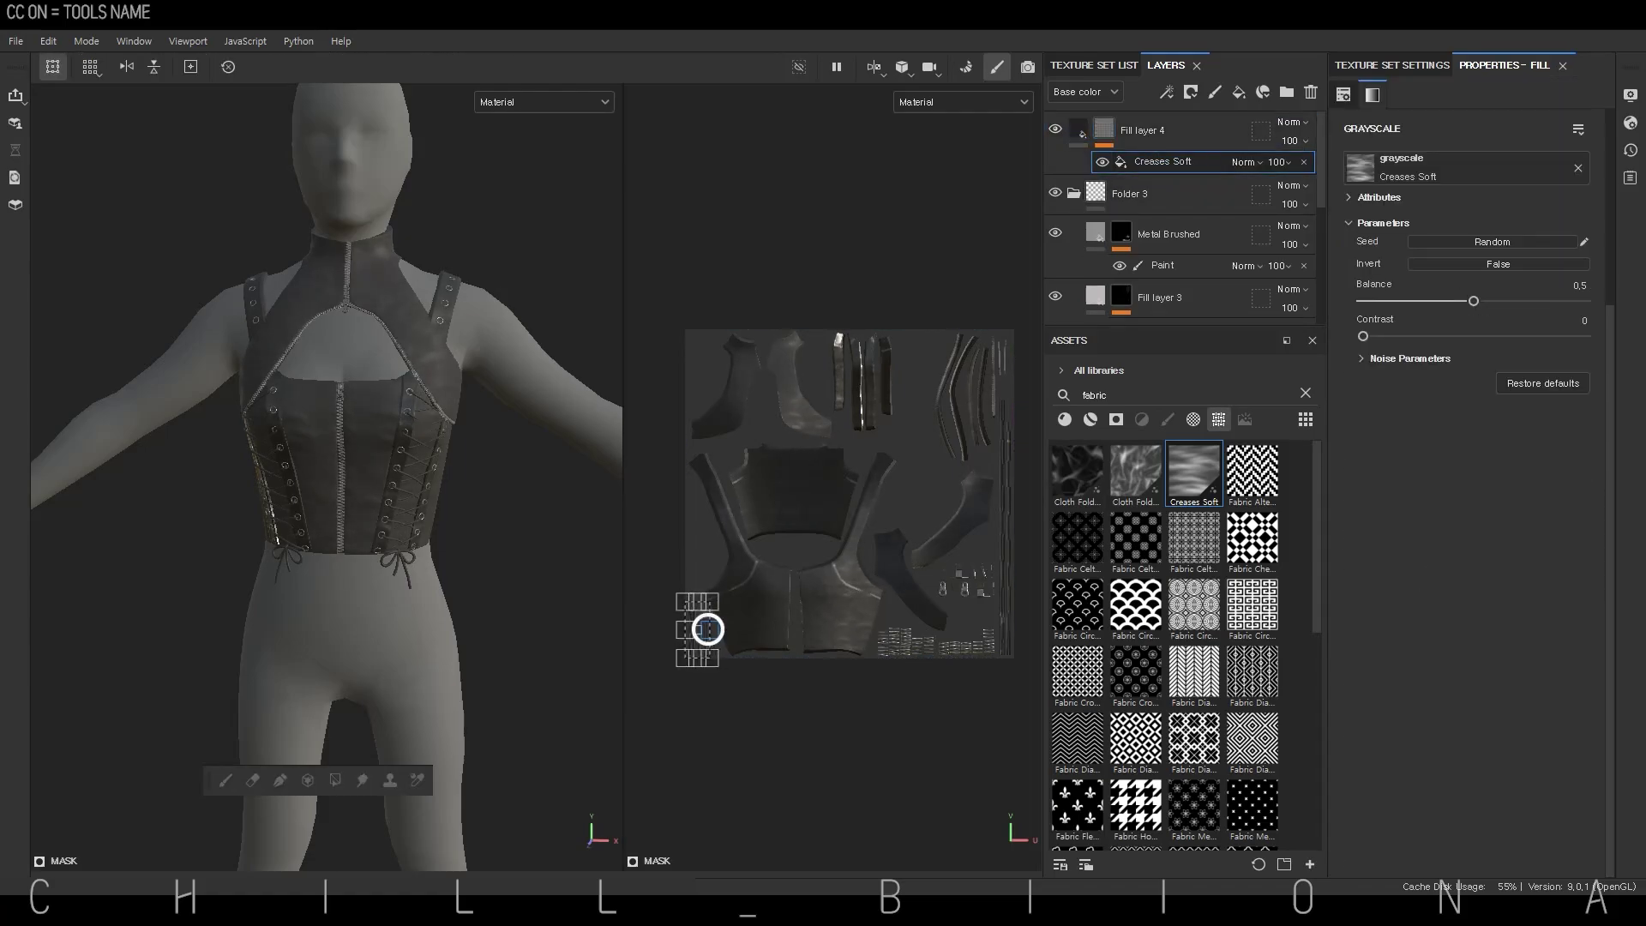
drag(1135, 471, 1466, 164)
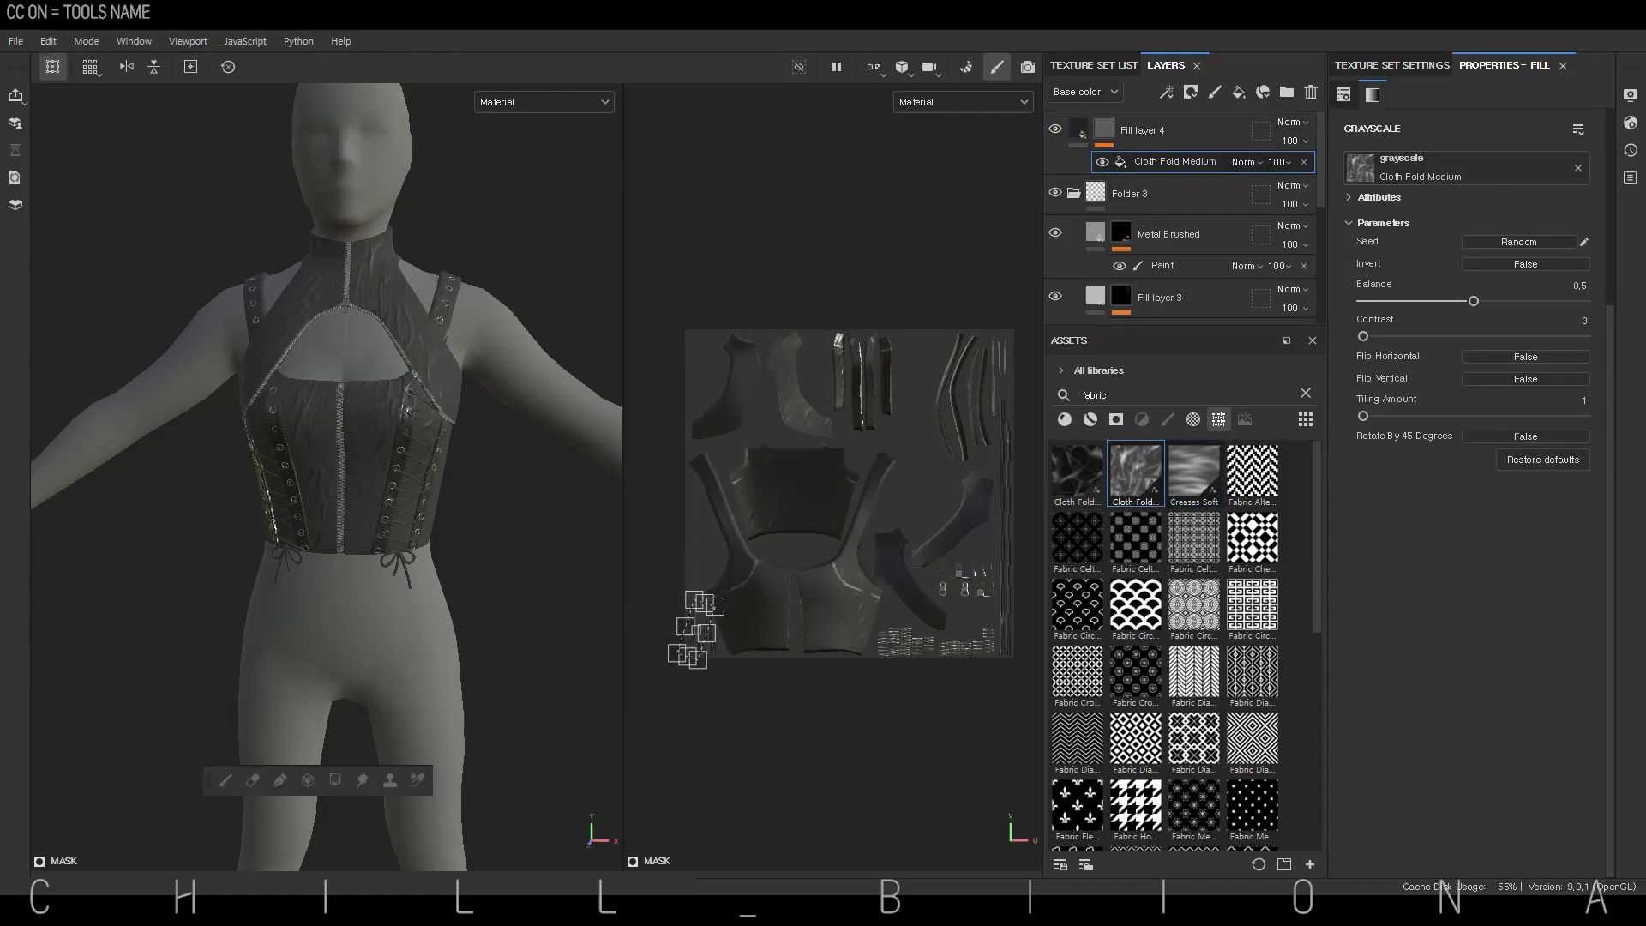
Move Fill layer 4 below Folder 1 and add Weave 2 as a fill effect
click(1080, 133)
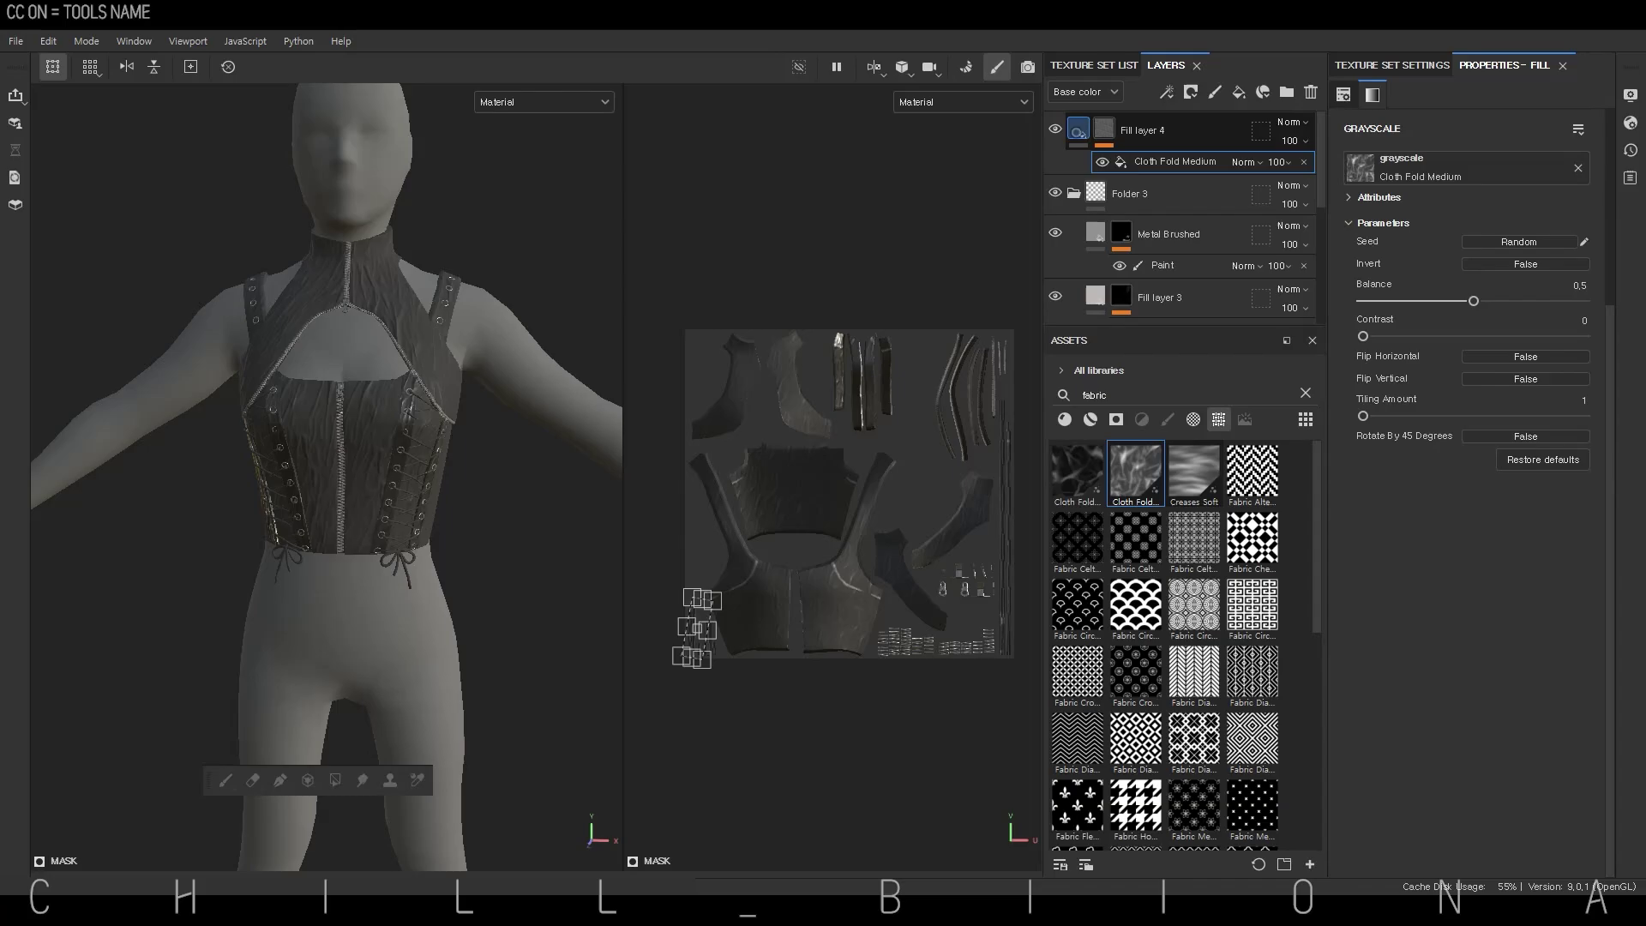
drag(1081, 134, 1081, 254)
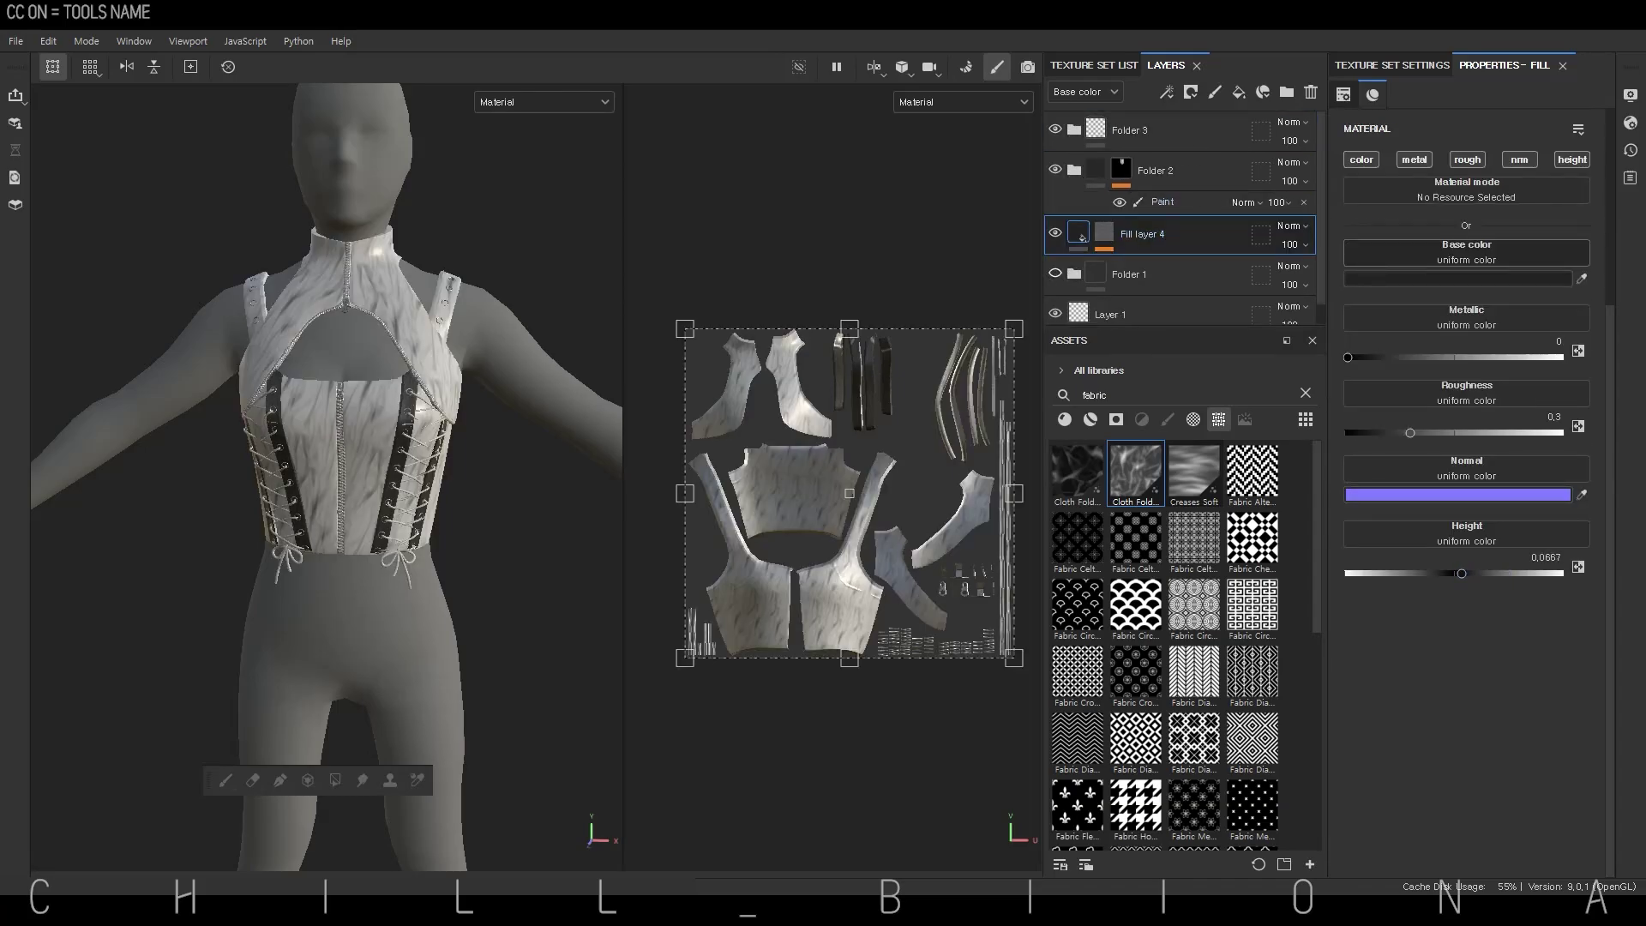
drag(1082, 238, 1099, 270)
scroll(1077, 827, down, 5)
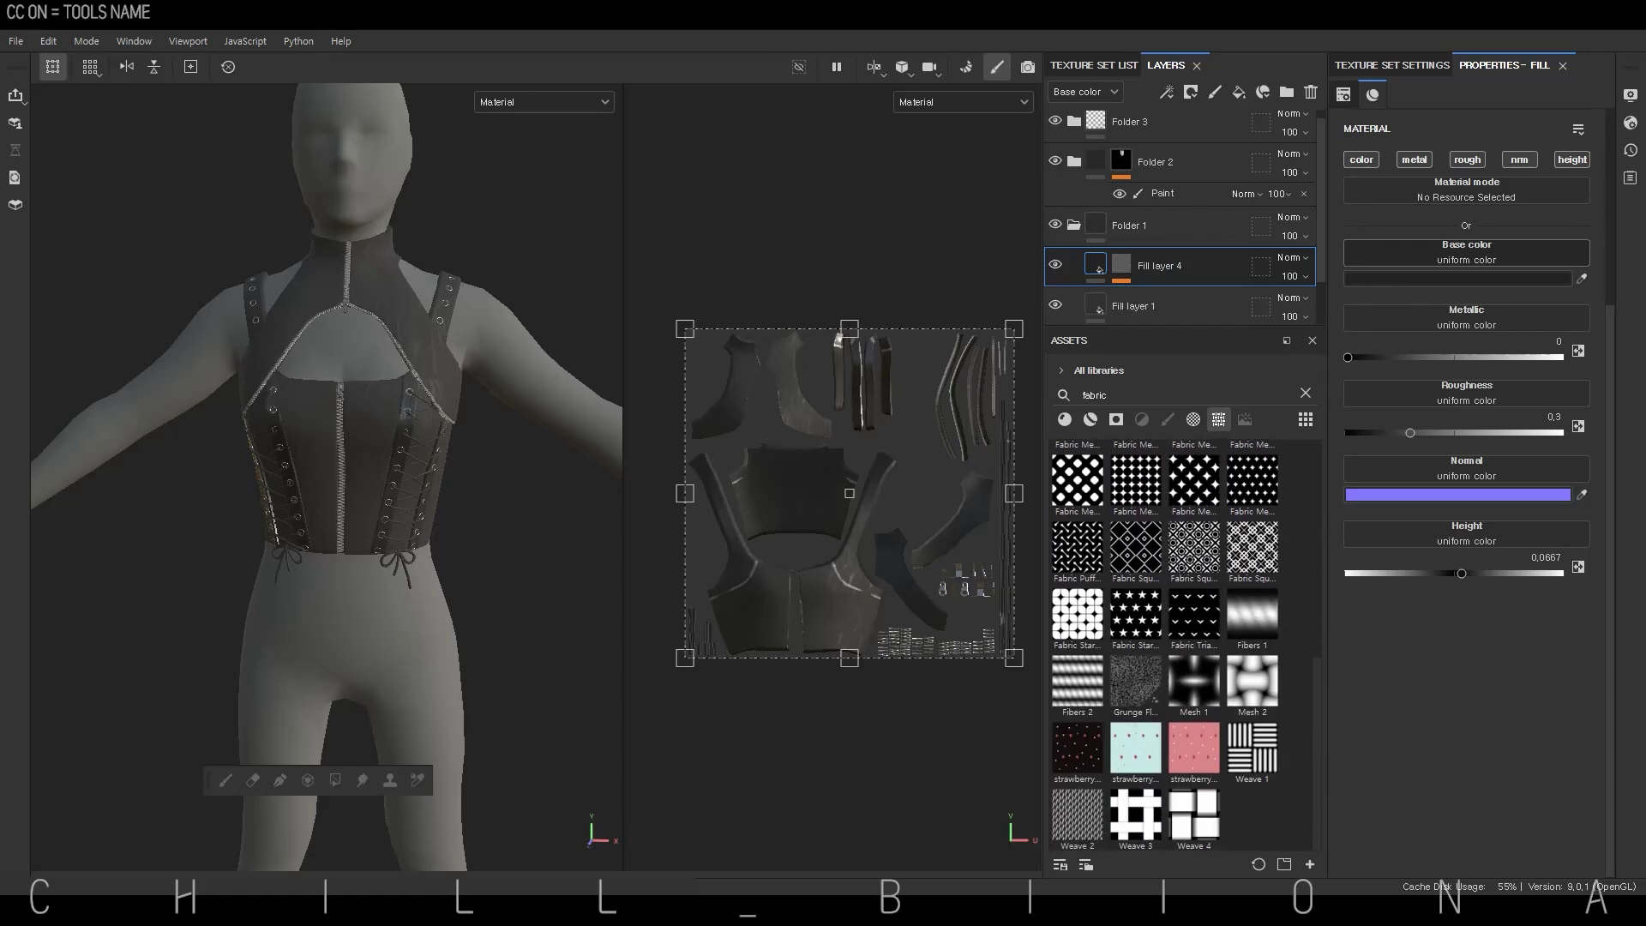
drag(1076, 827, 1097, 265)
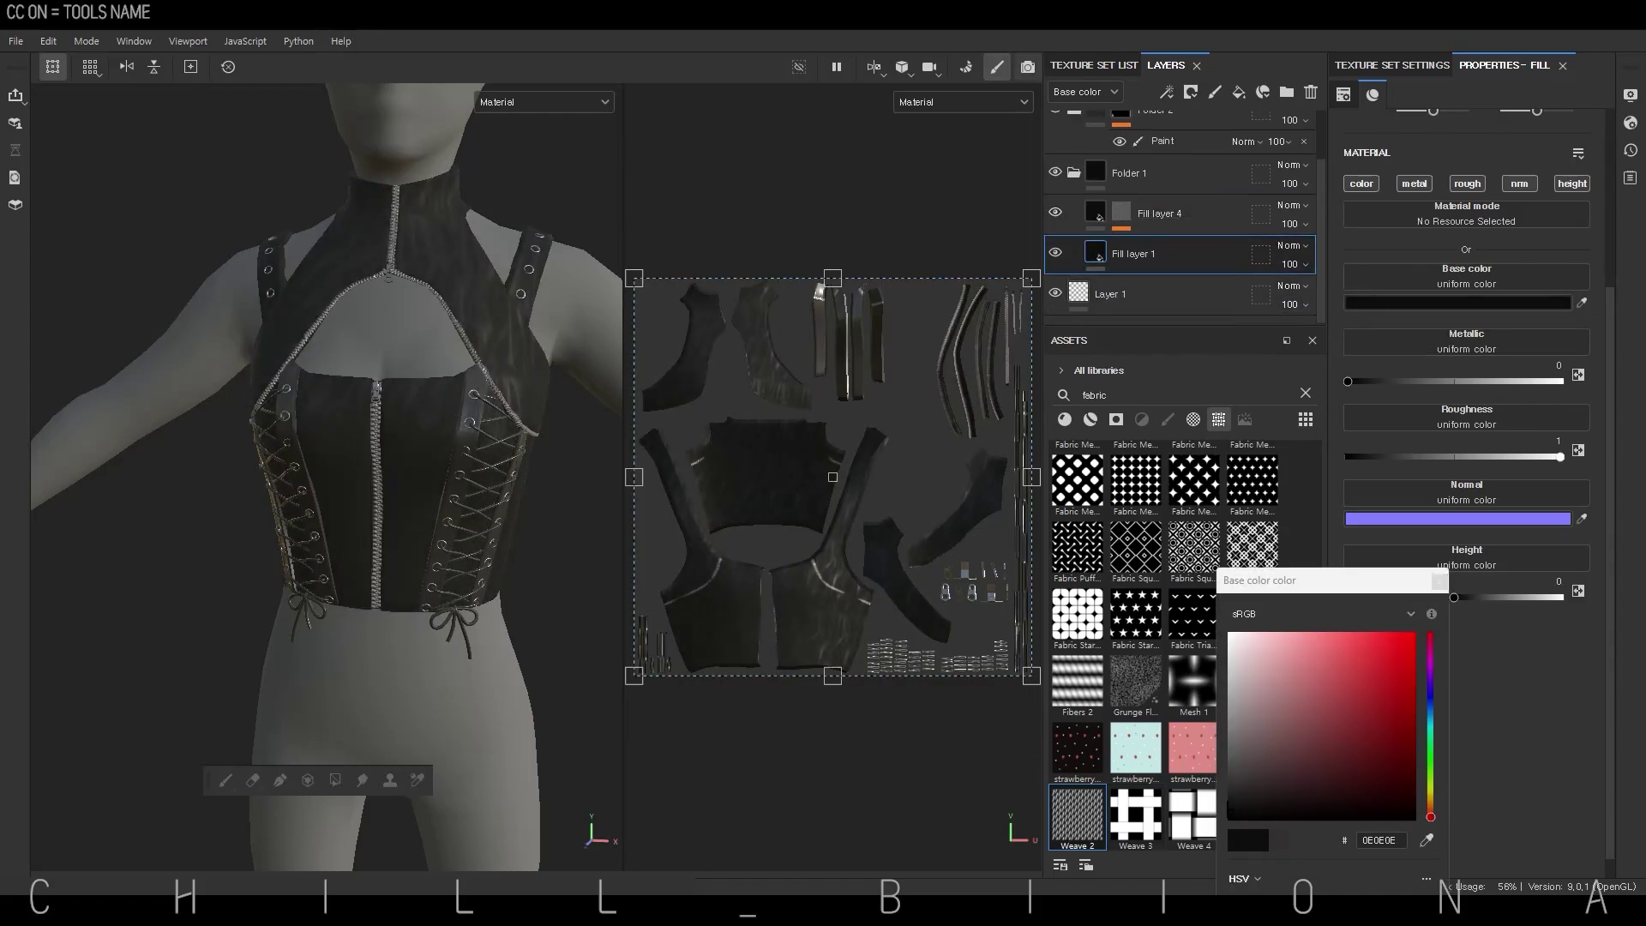
Switch the viewport to Iray rendering to render the corset outdoors
key(F10)
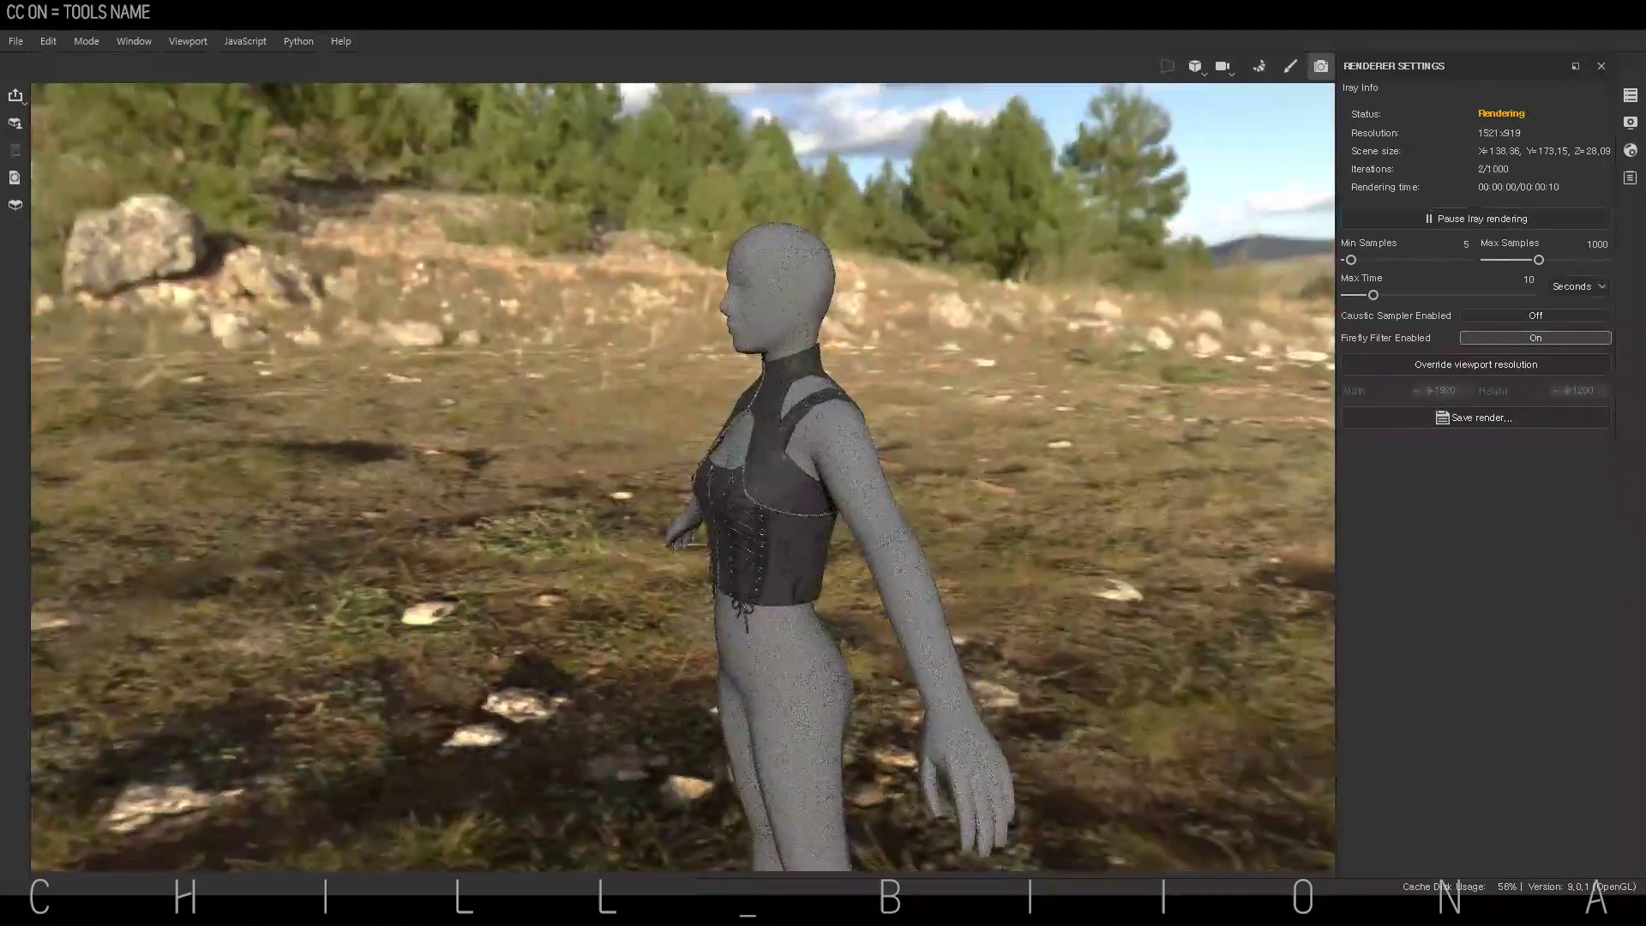